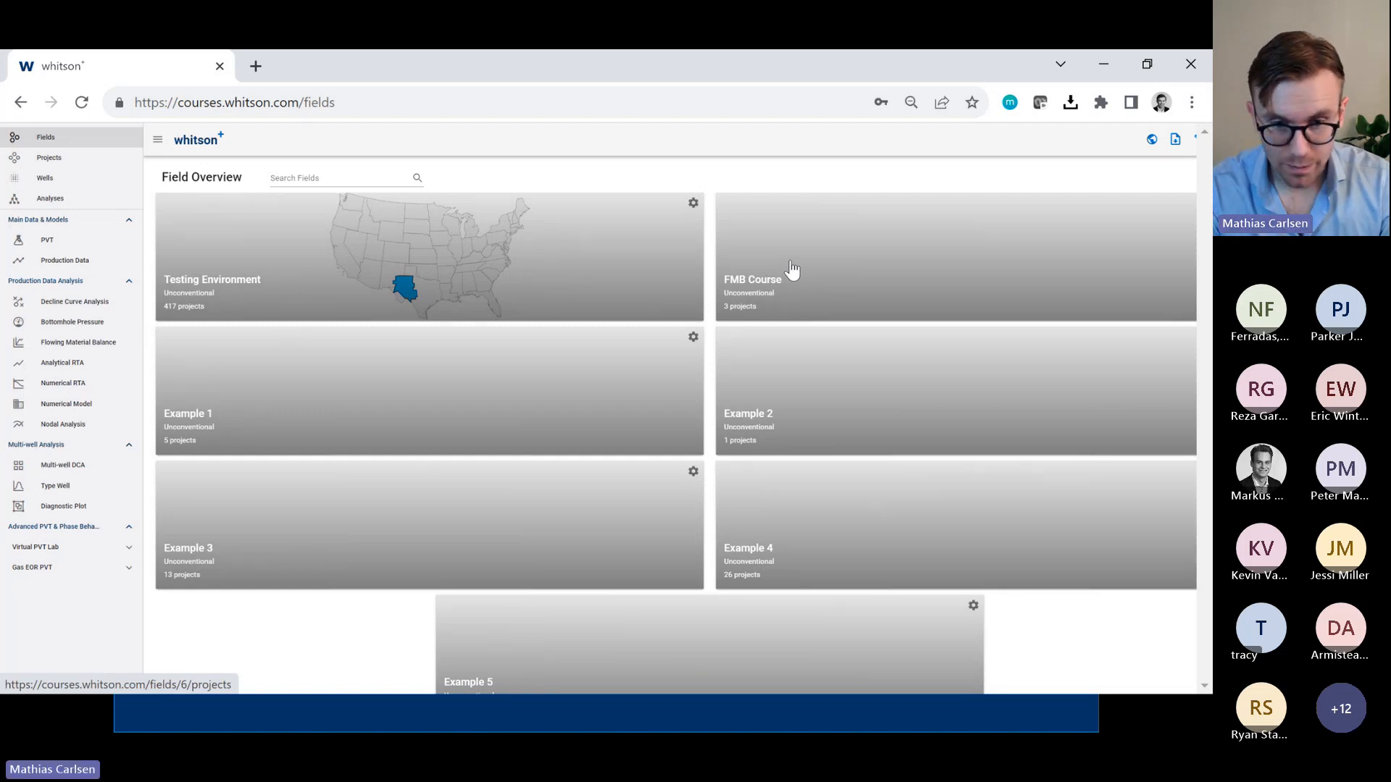
In the FMB Course field, create a project named with the presenter's first name followed by "FMB course", and open it
click(792, 269)
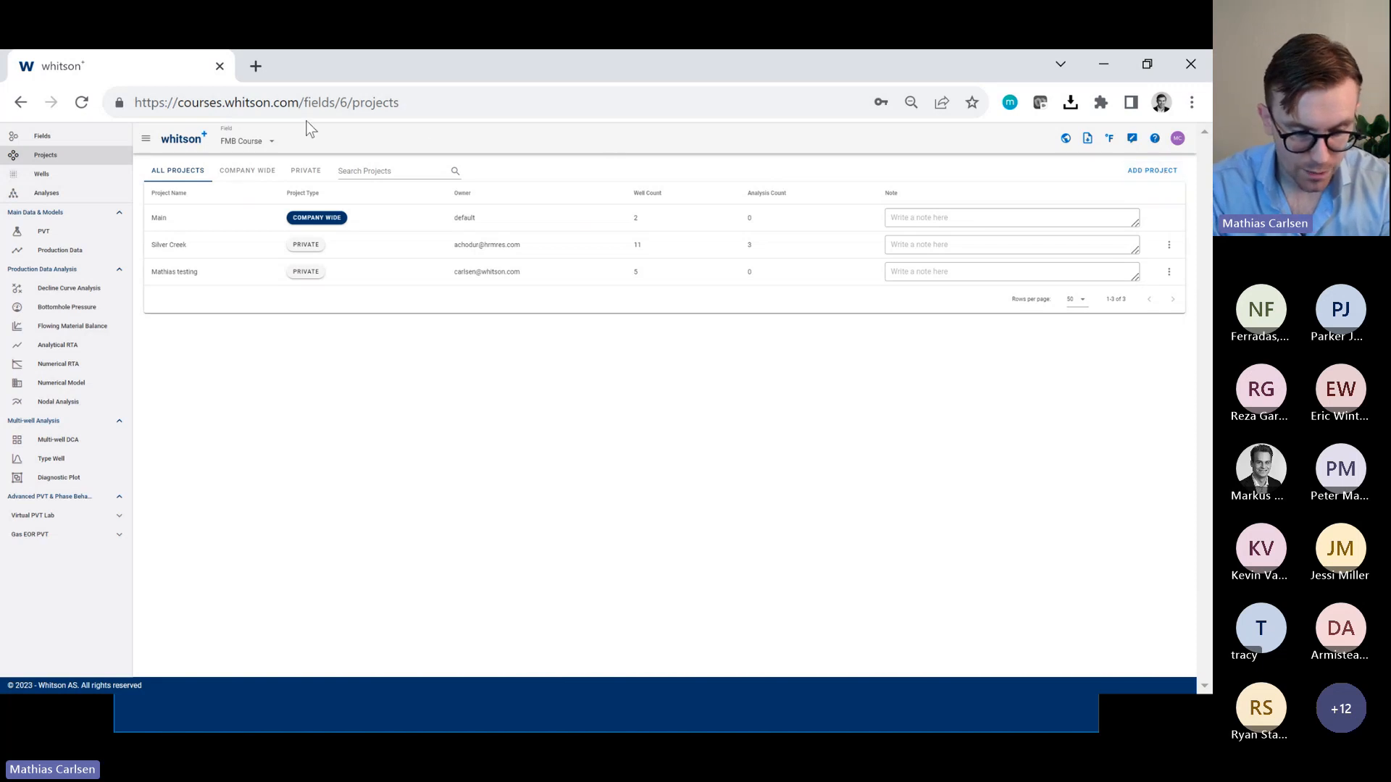
click(1147, 177)
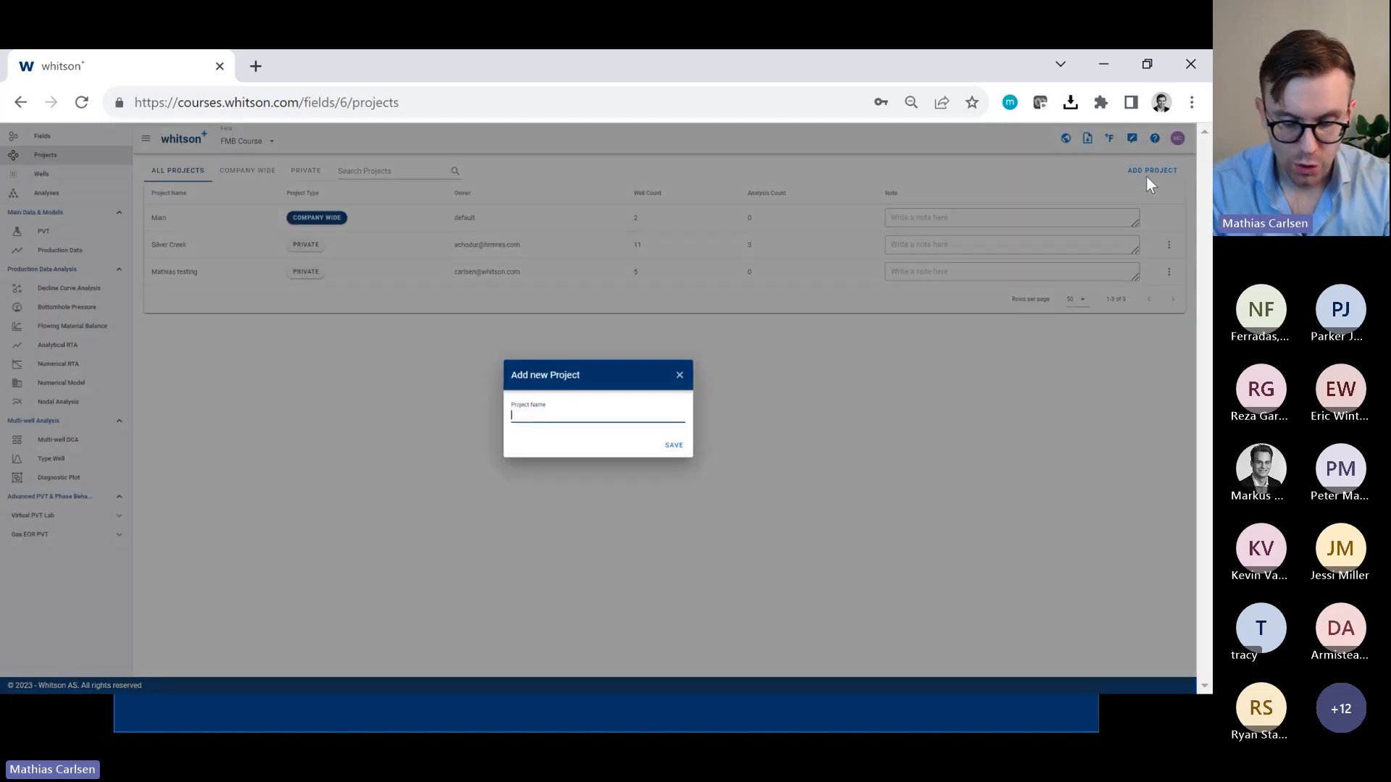
text(Mathias )
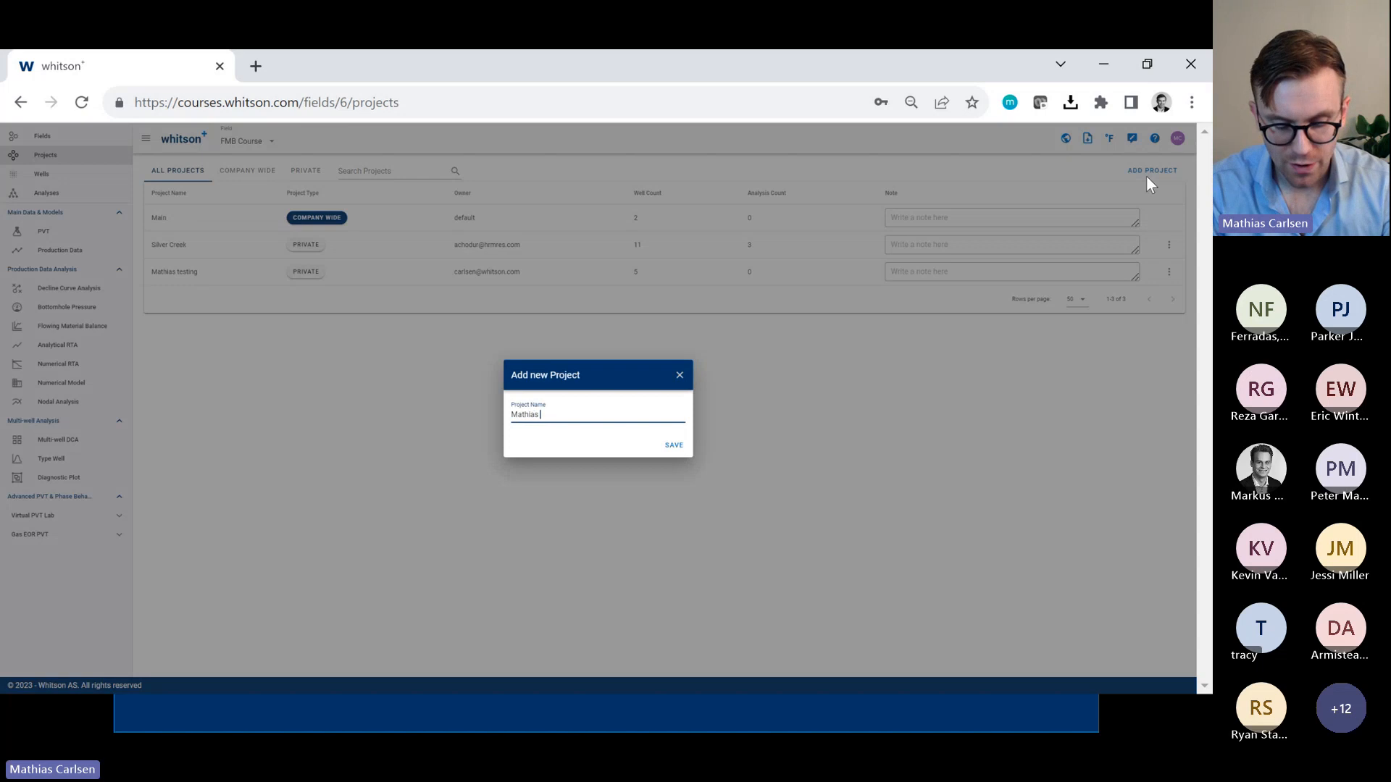
text(FMB cours)
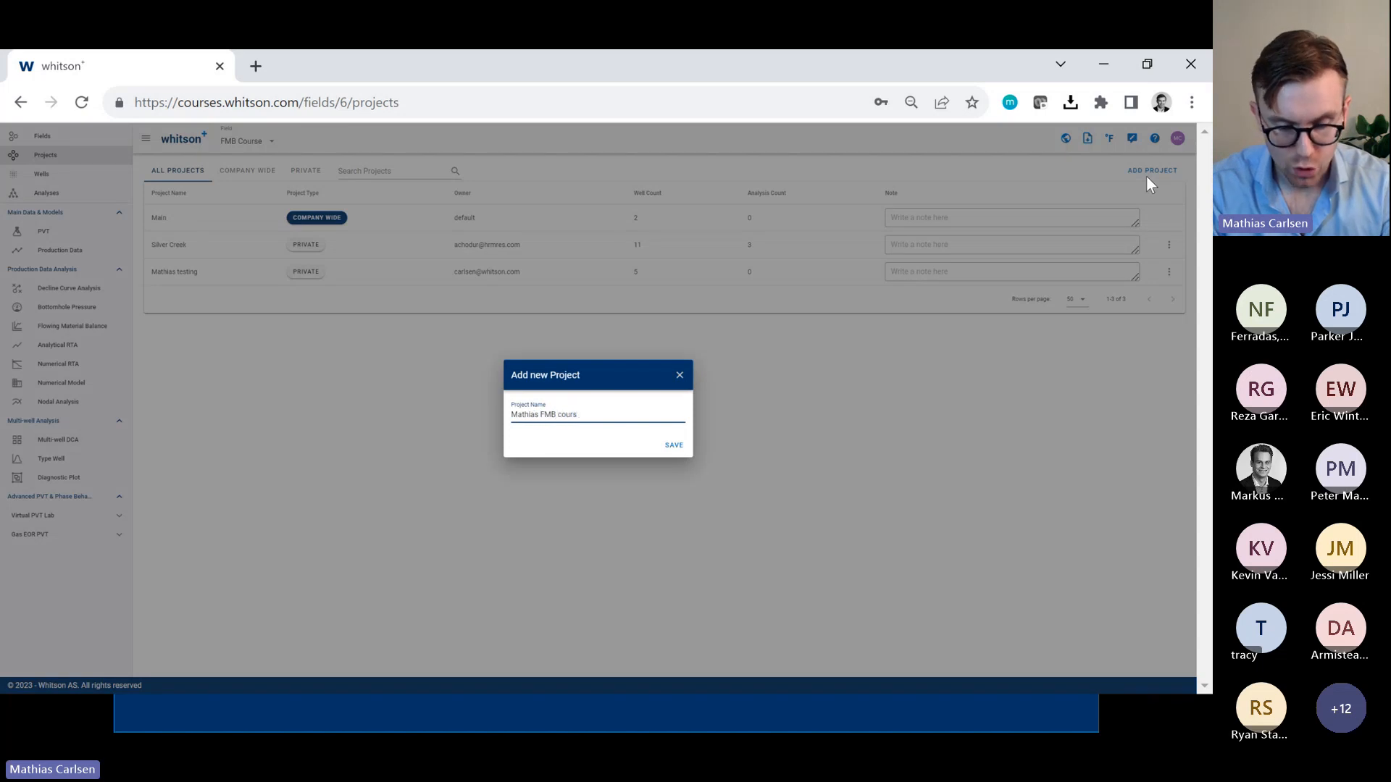
text(e)
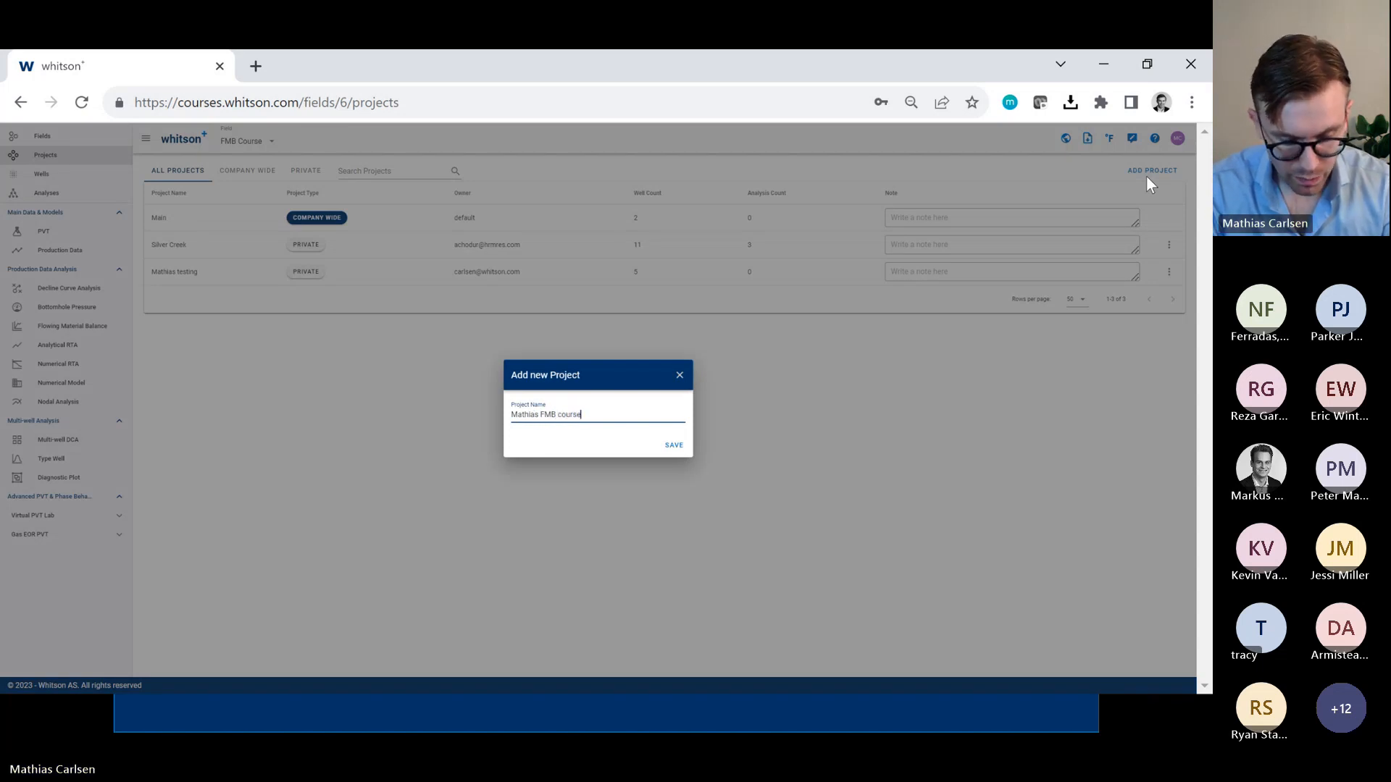
key(ctrl+plus)
key(ctrl+plus)
key(ctrl+plus)
key(ctrl+plus)
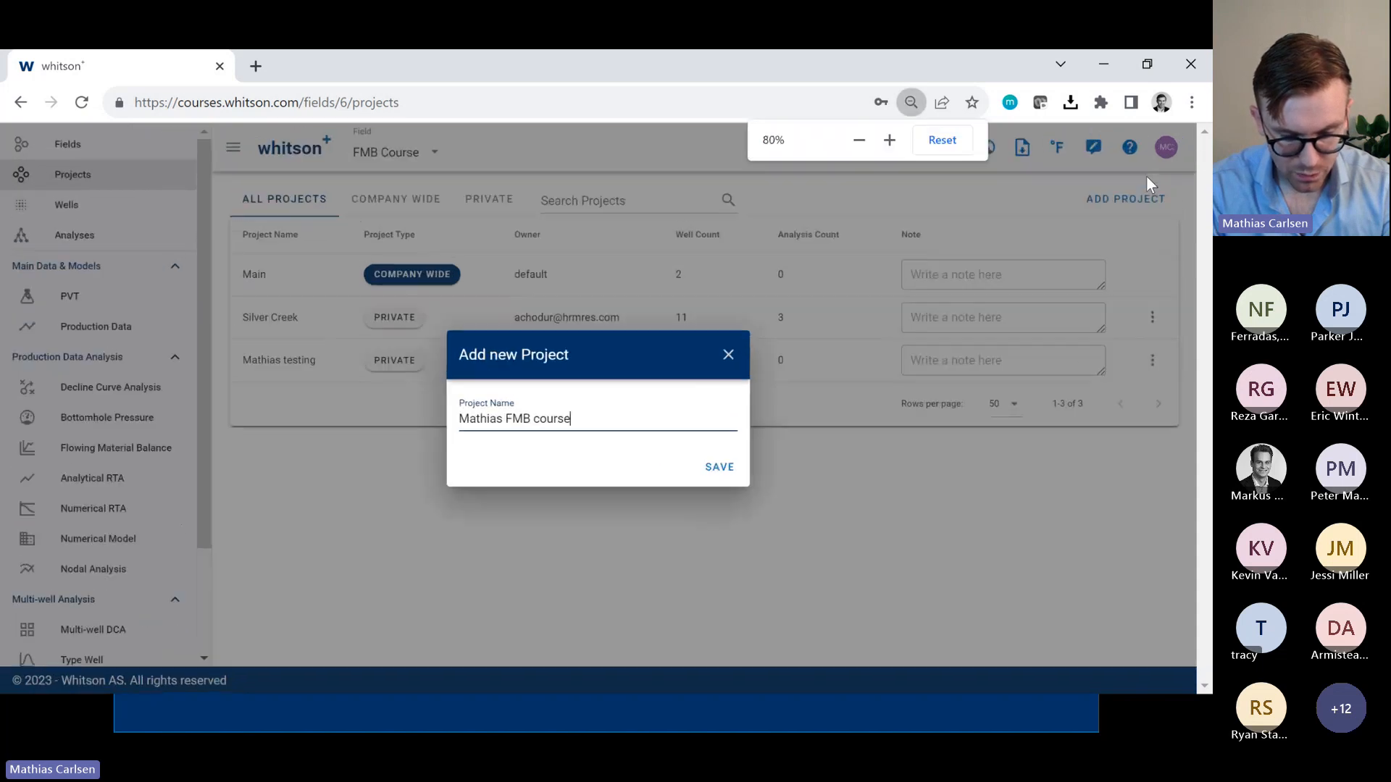
key(ctrl+plus)
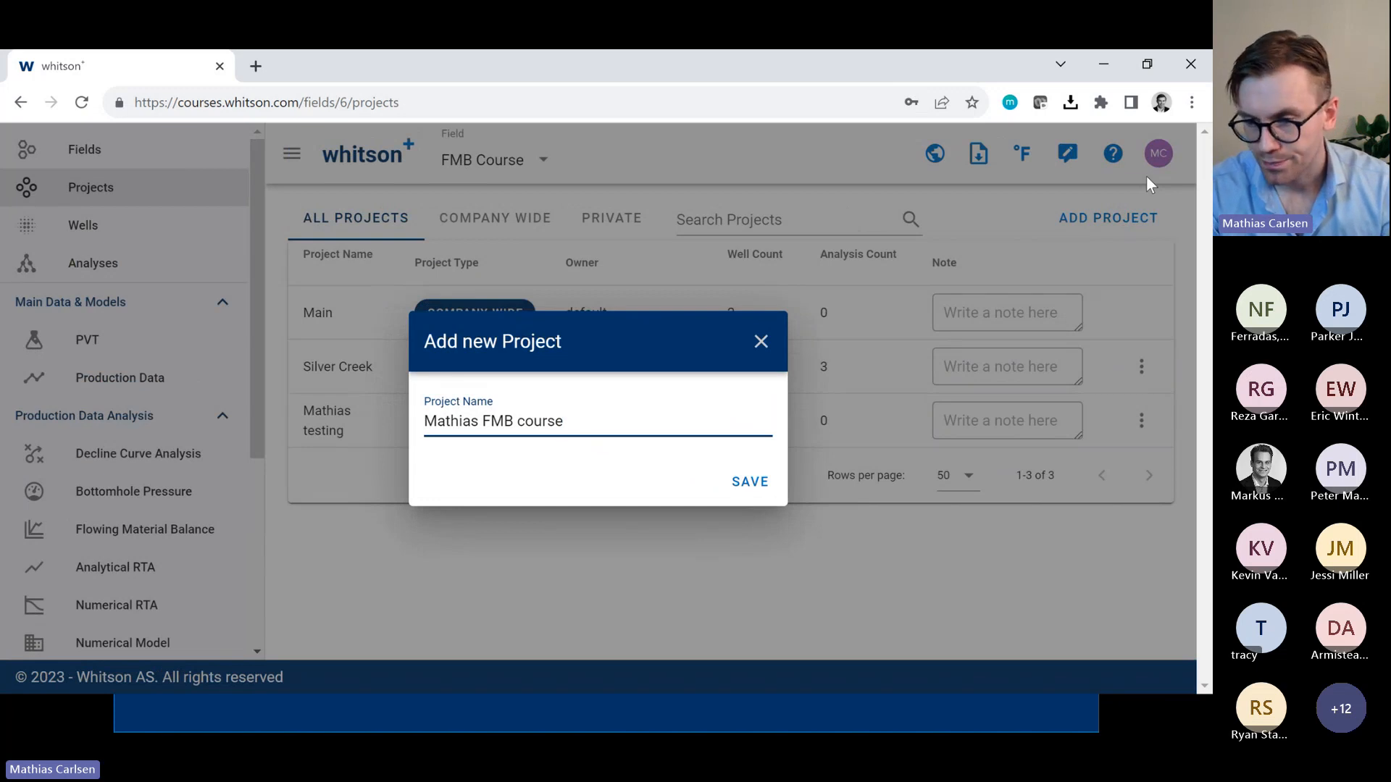
key(ctrl+minus)
key(ctrl+minus)
key(ctrl+minus)
key(ctrl+minus)
key(ctrl+minus)
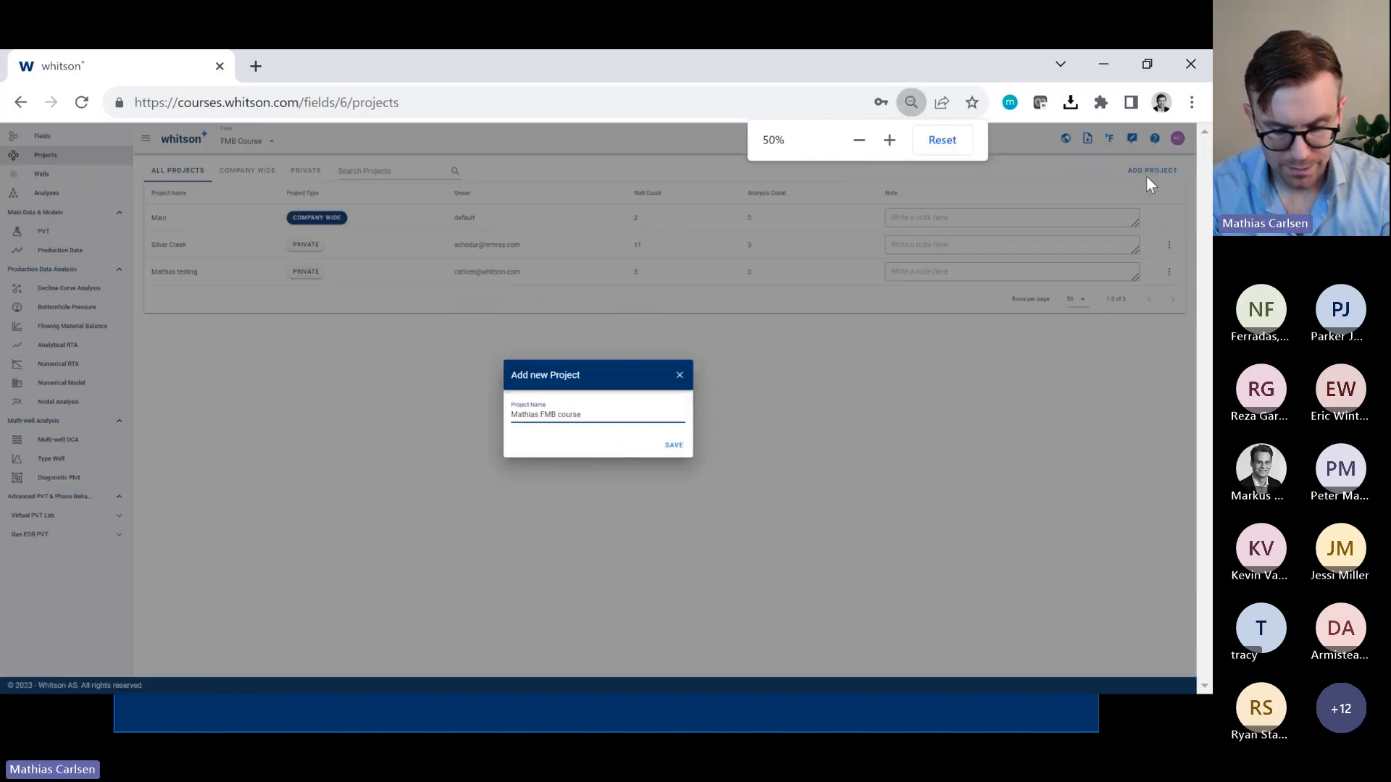
key(ctrl+plus)
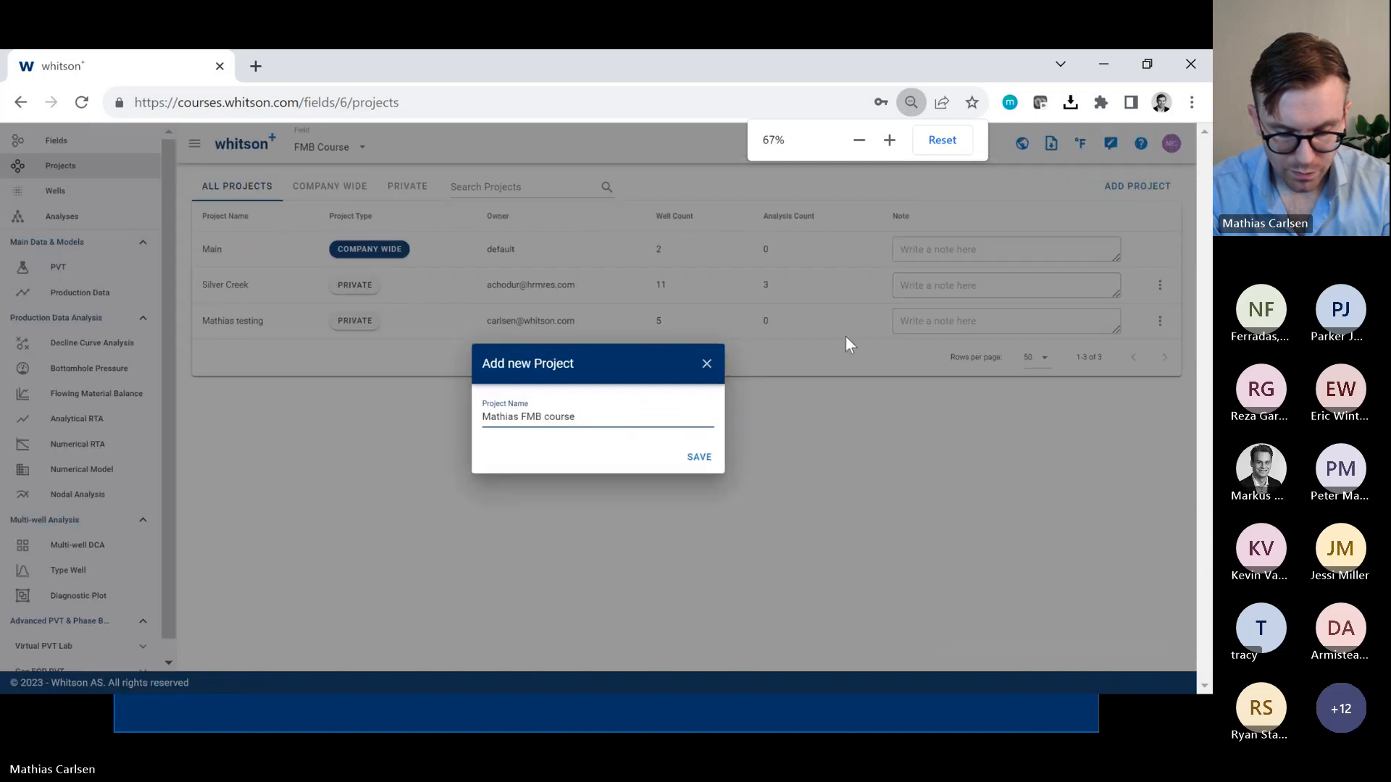
click(714, 458)
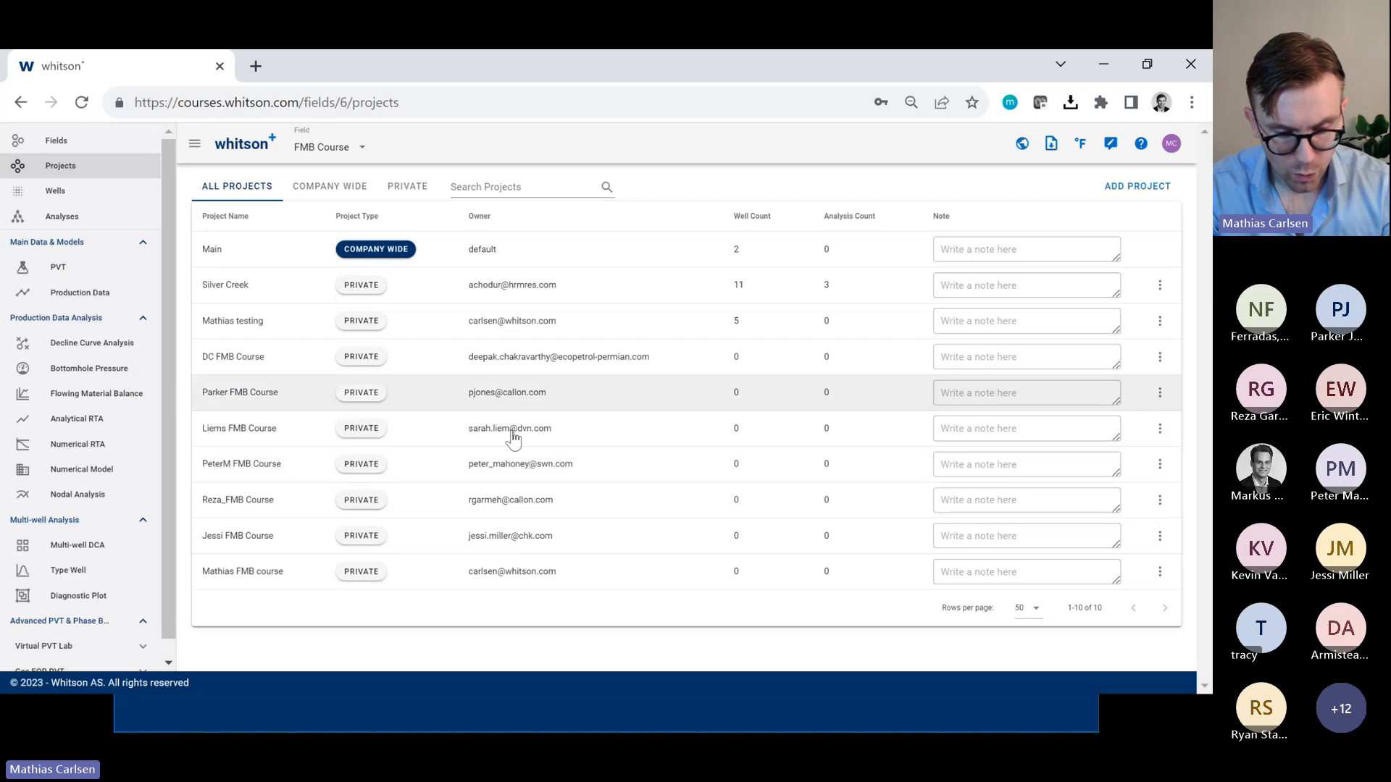
click(475, 572)
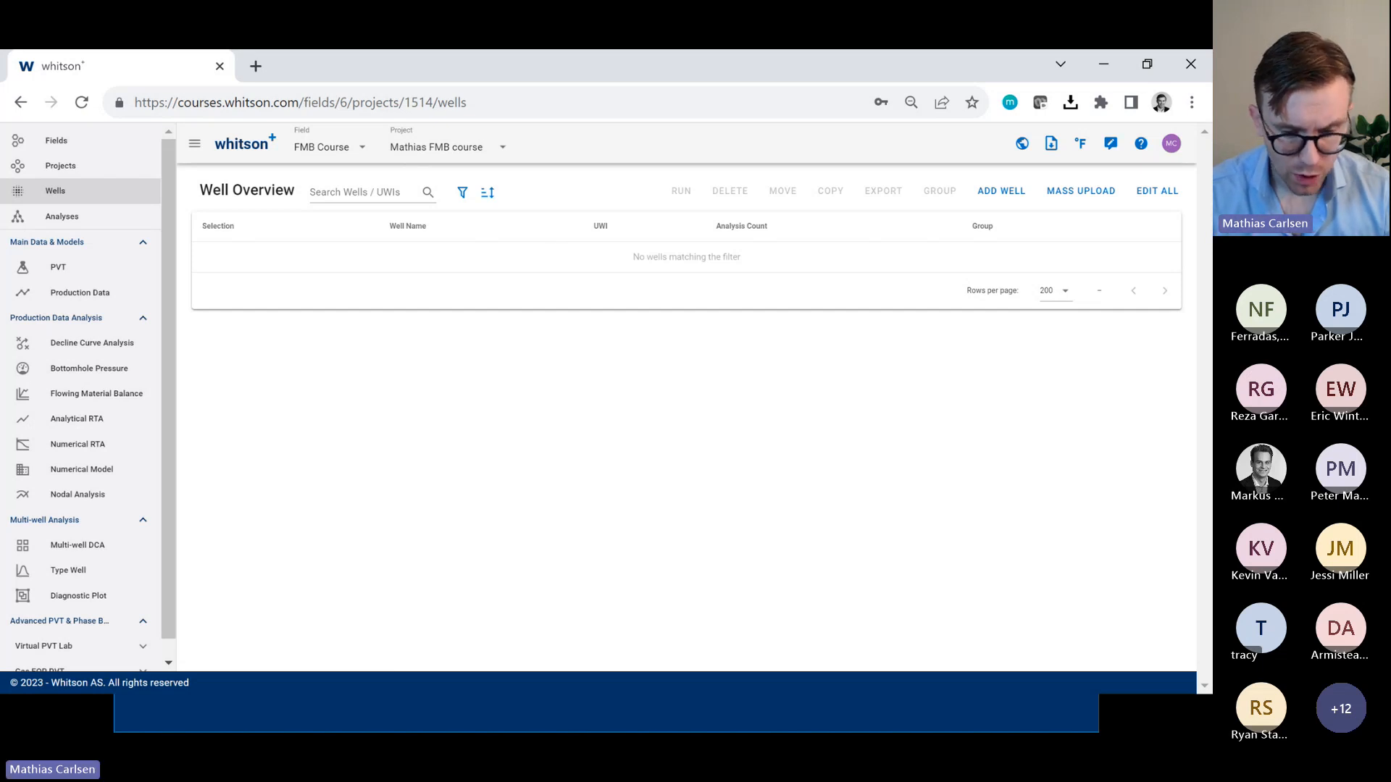
Open the Certification page of the user manual and copy the link address of the three wells' data file
click(1139, 145)
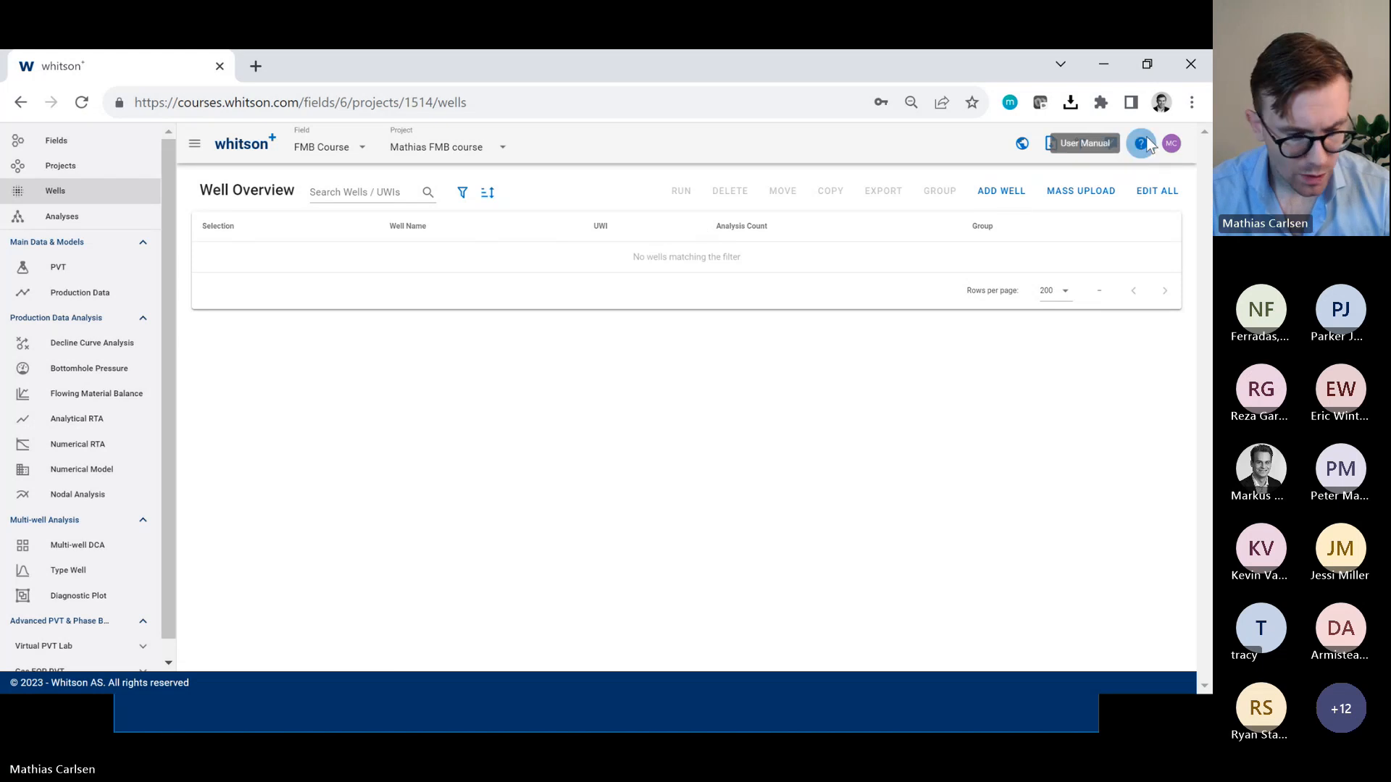
click(194, 267)
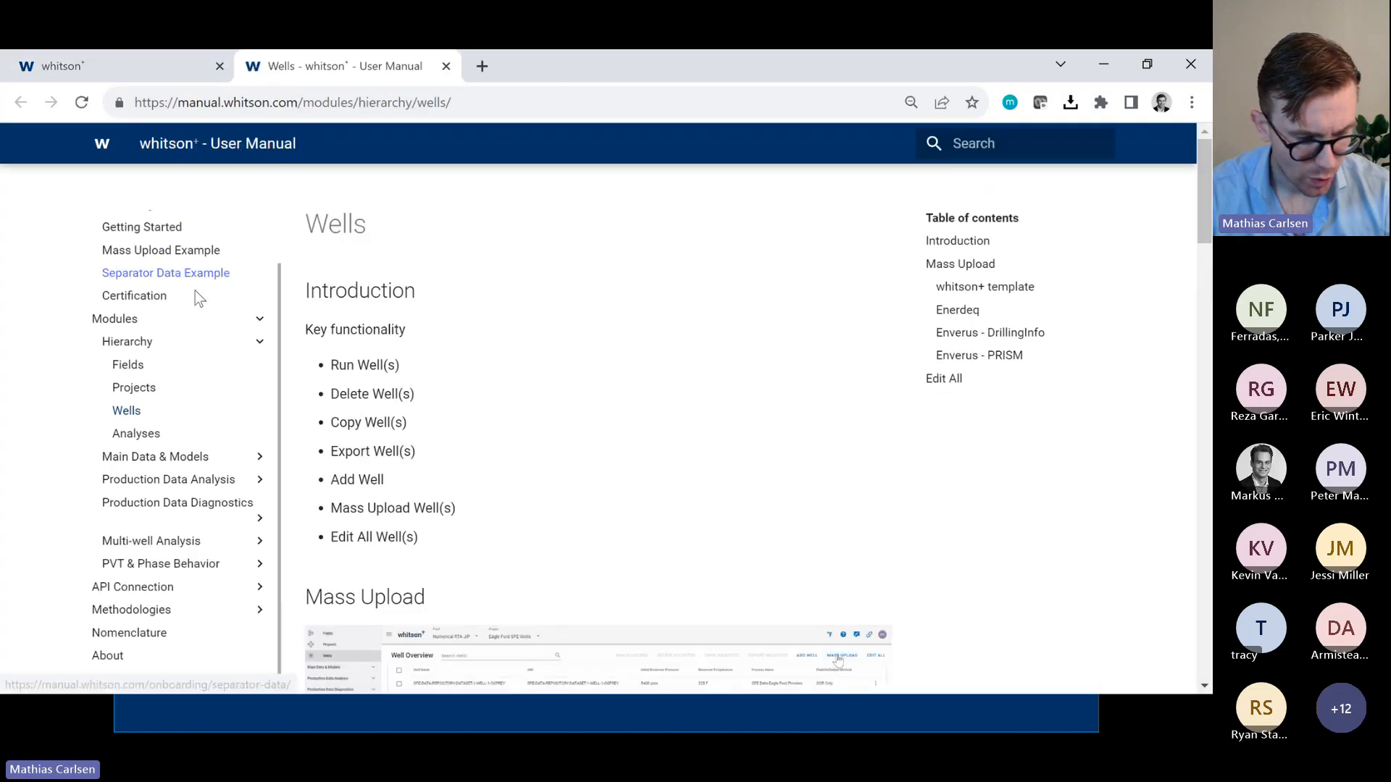
click(174, 295)
scroll(615, 422, down, 15)
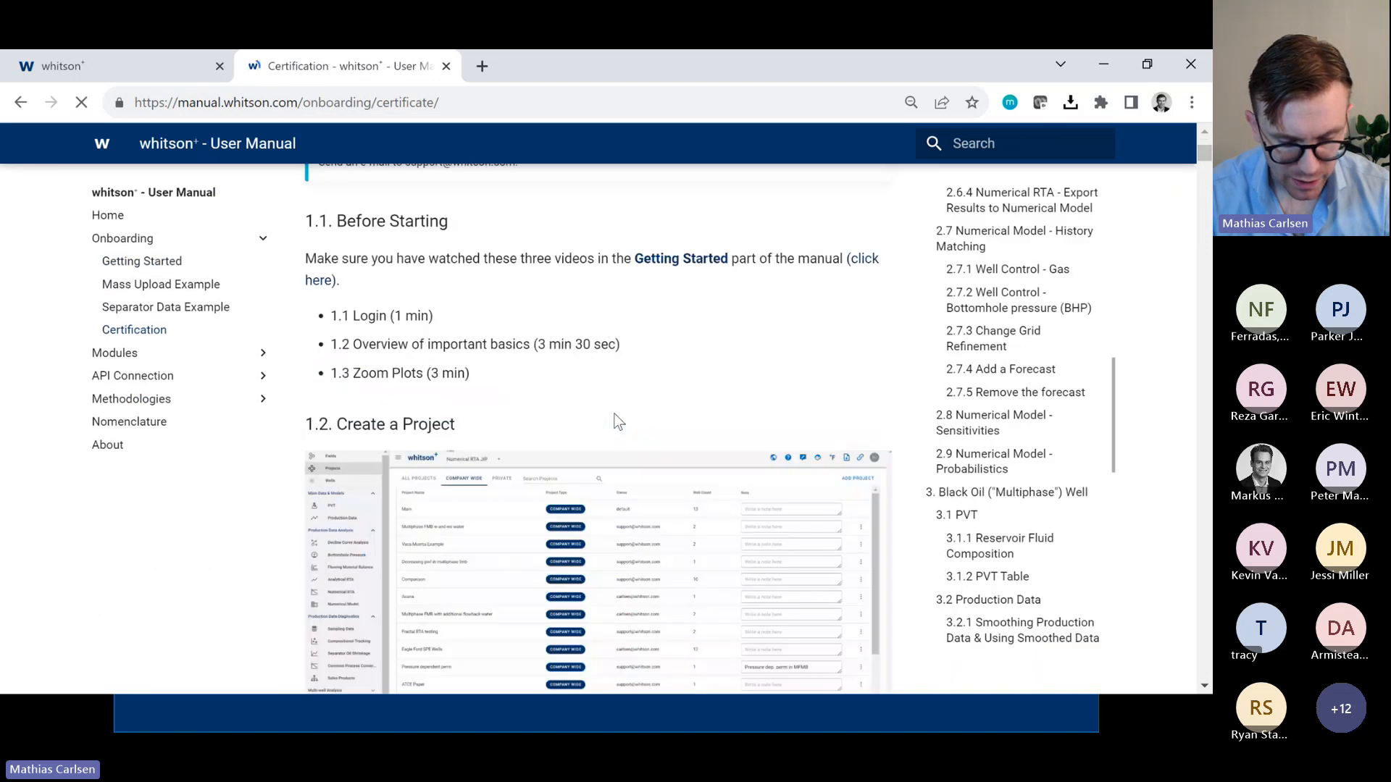
scroll(616, 423, down, 1)
right_click(656, 433)
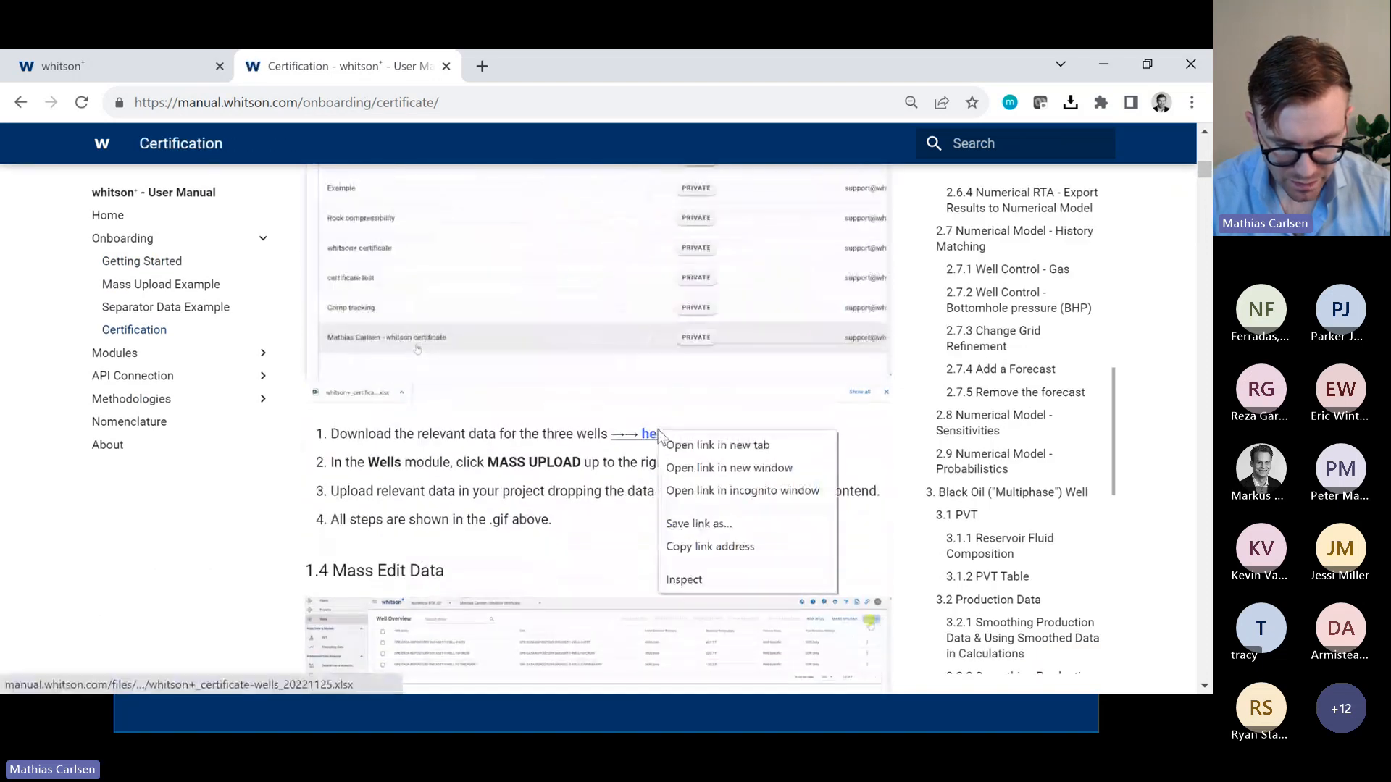
click(705, 550)
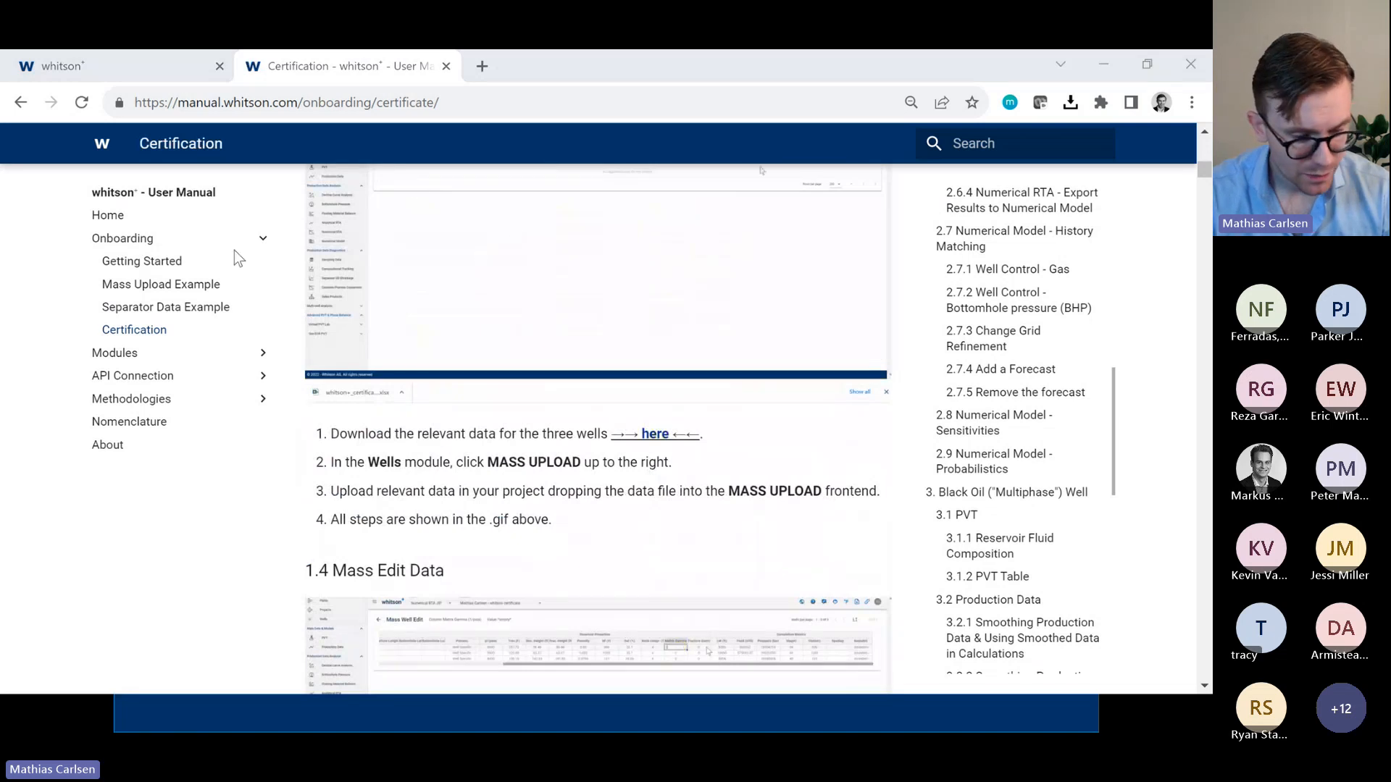
Download the three wells' Excel data file from the manual's Upload Well Data section, keeping the suggested file name
scroll(233, 250, up, 2)
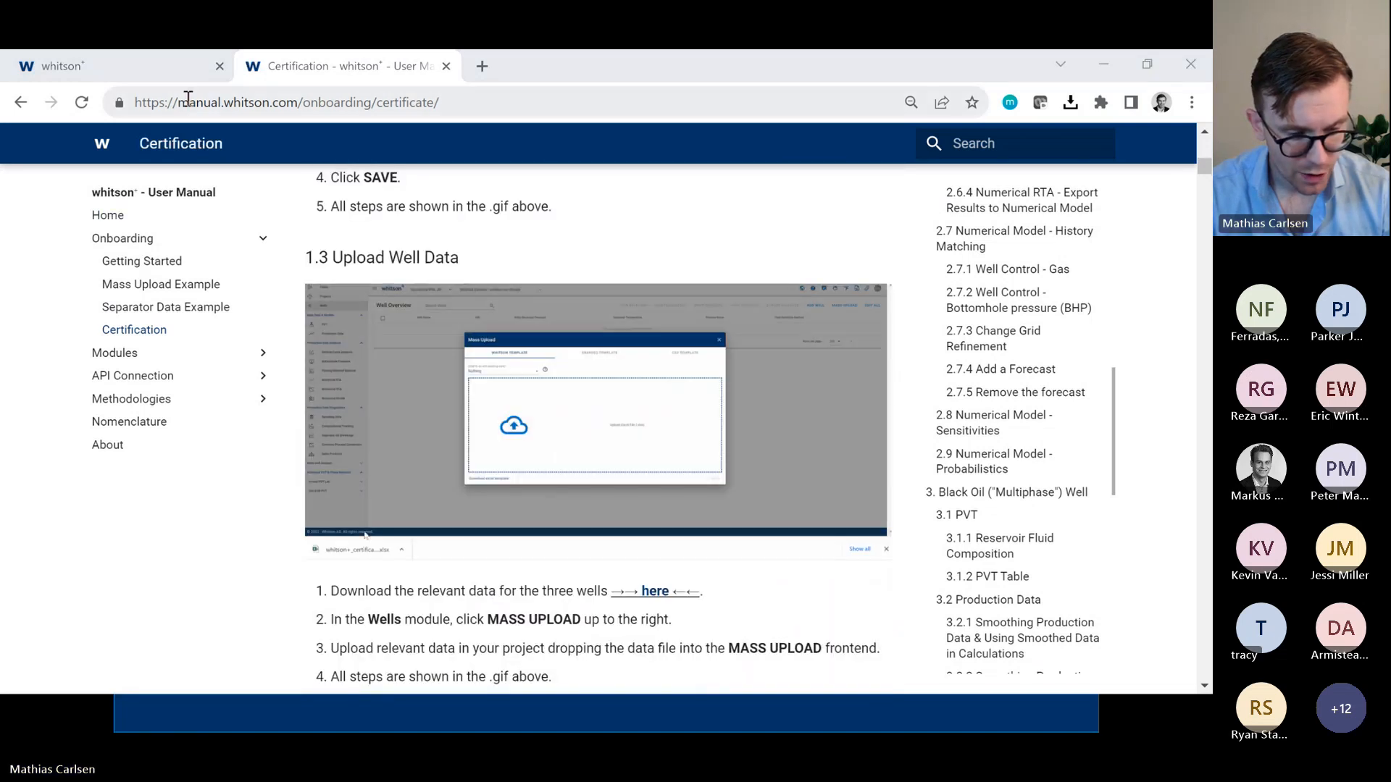
click(171, 79)
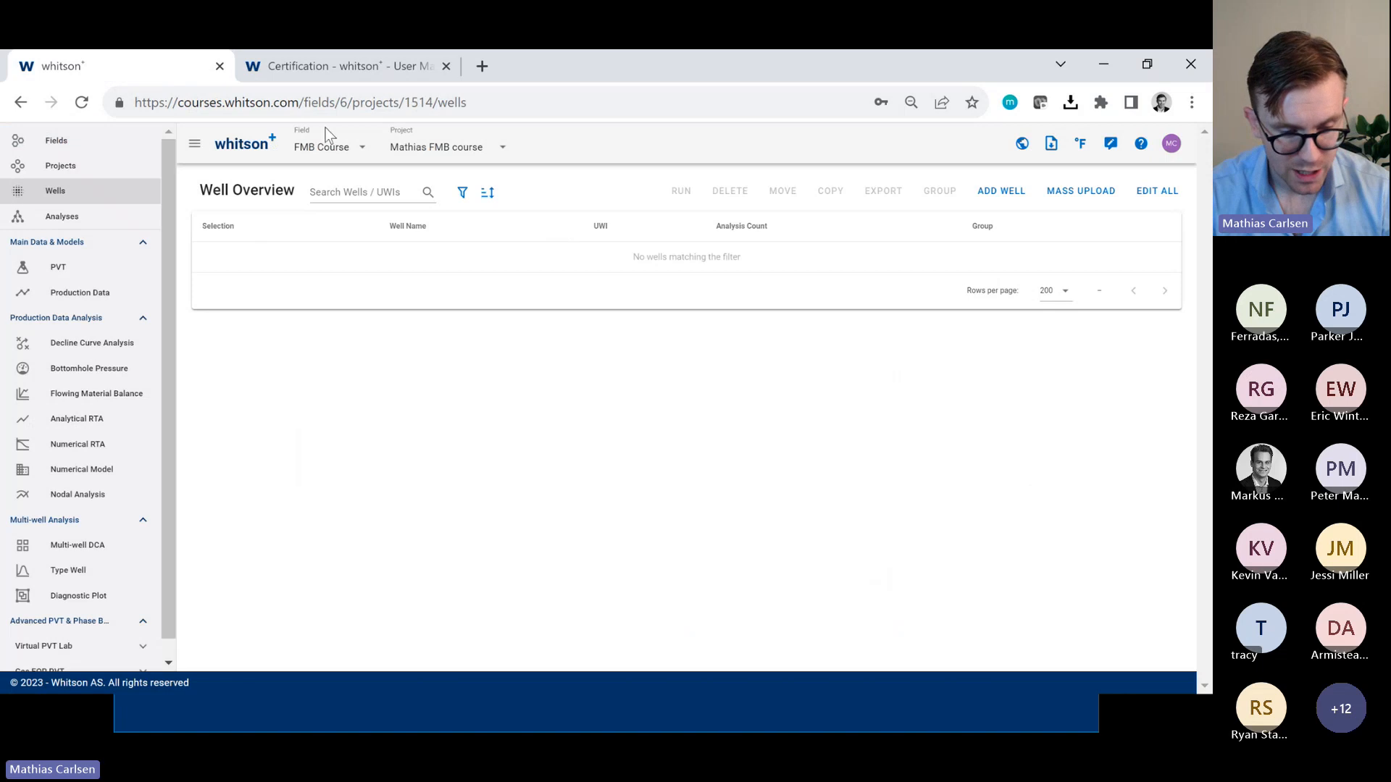
click(261, 80)
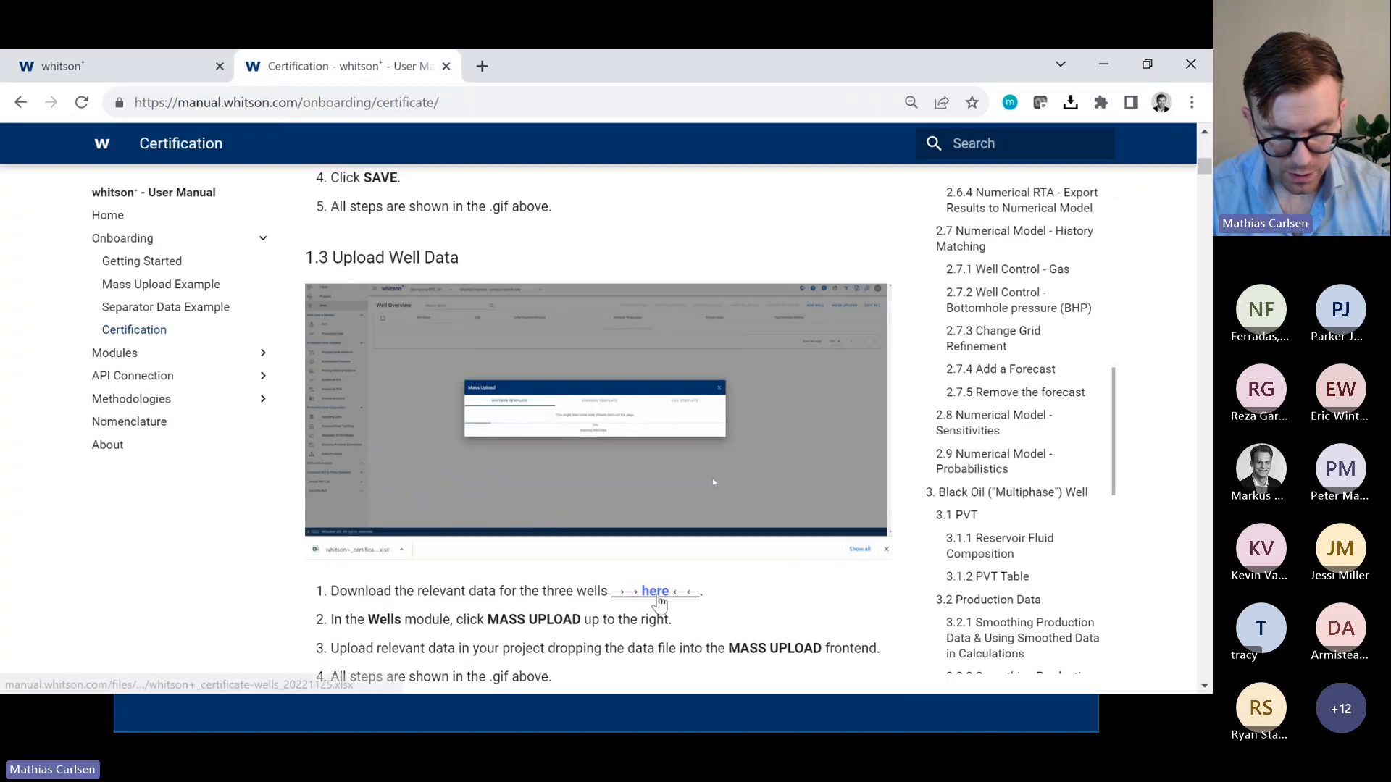
click(660, 594)
key(Return)
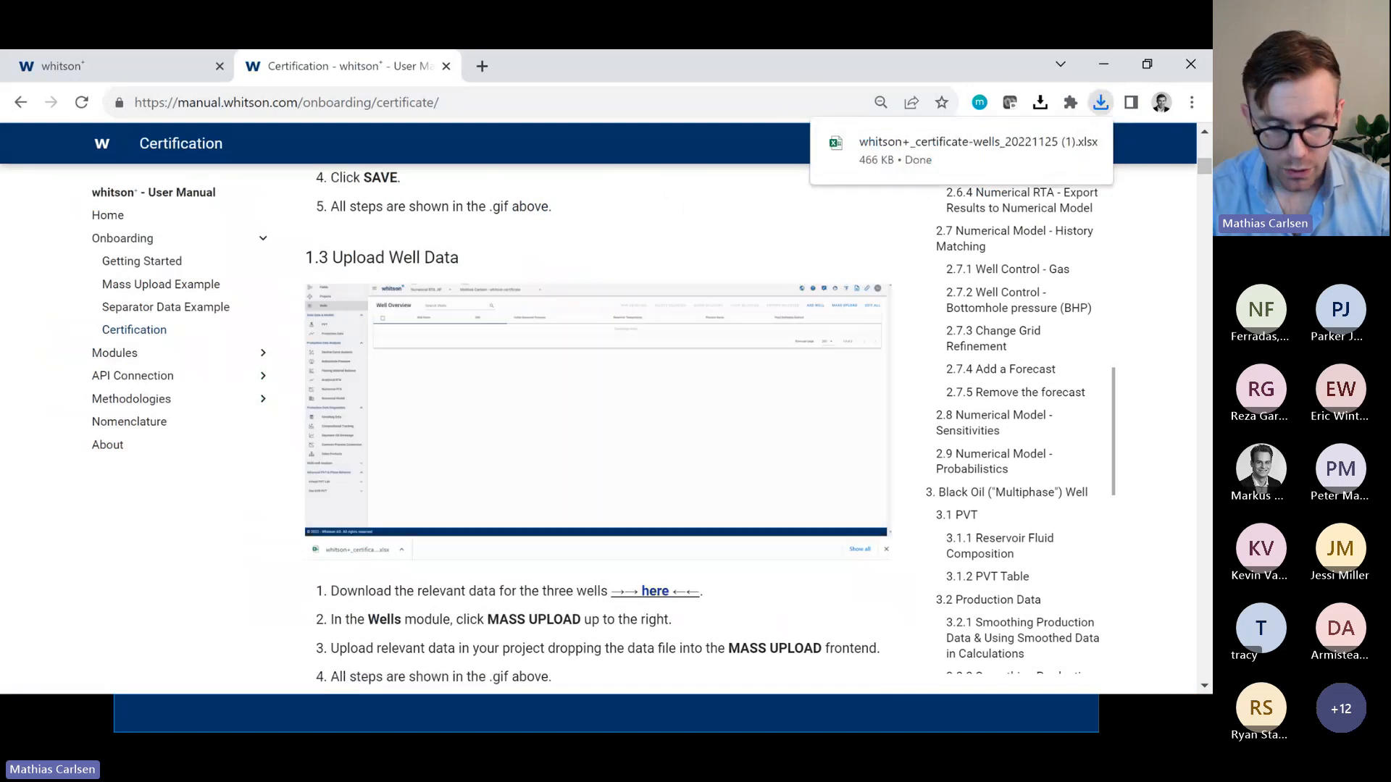
Mass upload whitson+_certificate-wells_20221125.xlsx into the new project using the whitson template
click(104, 68)
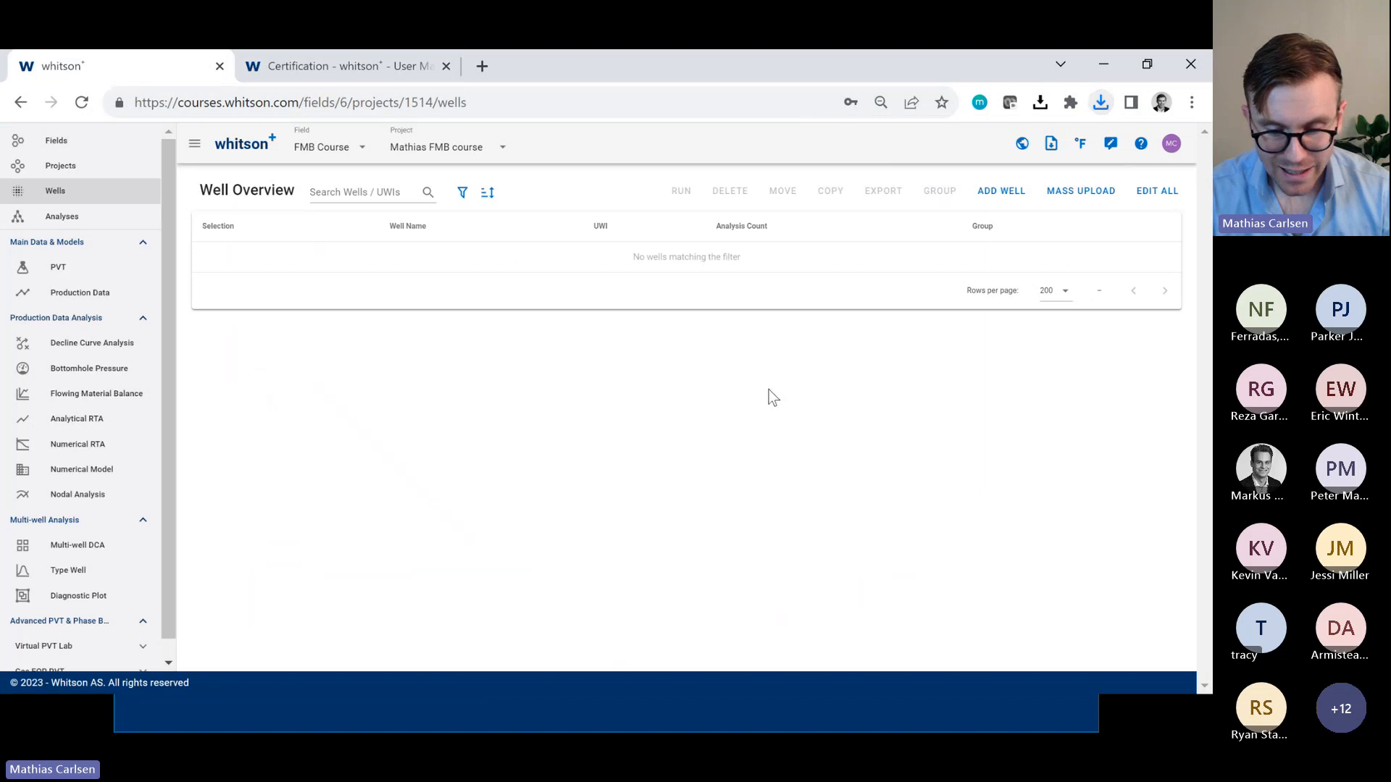
click(1099, 207)
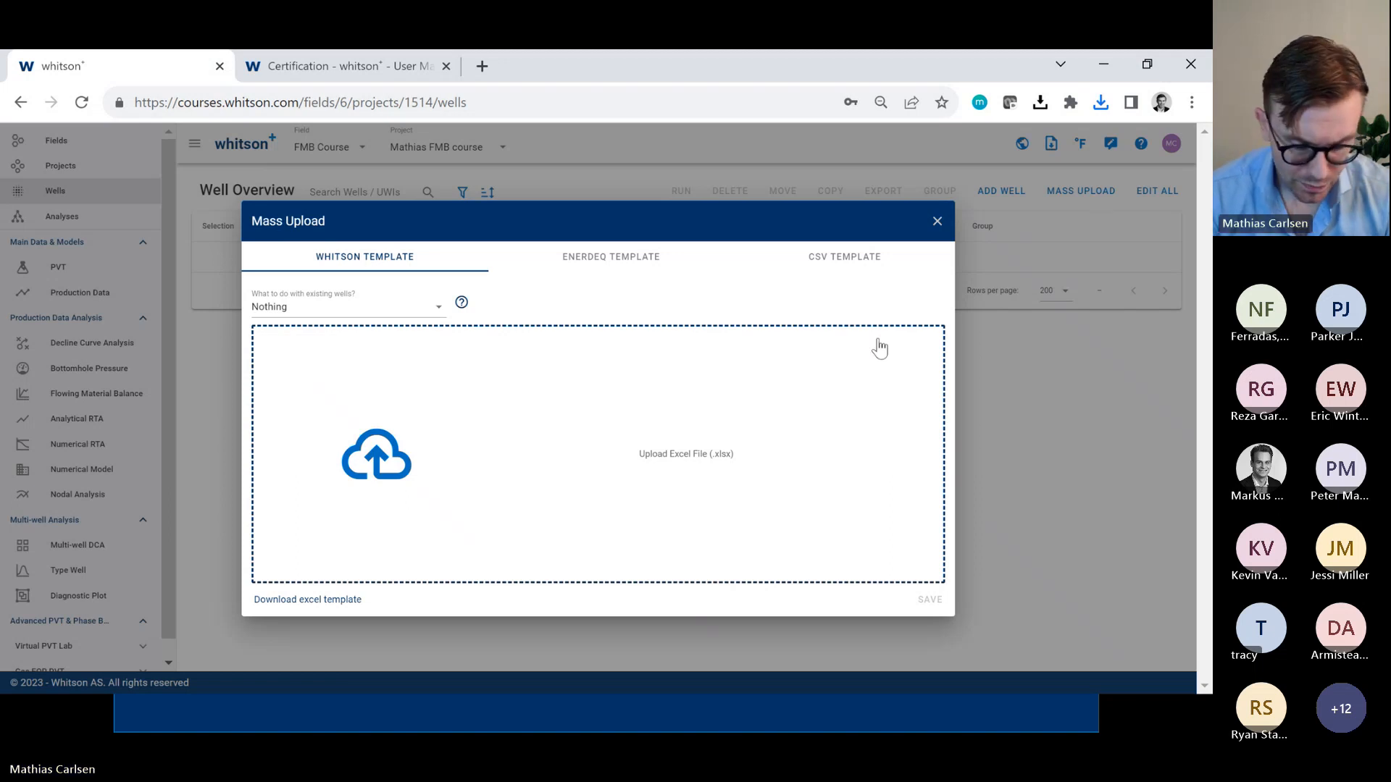
click(744, 403)
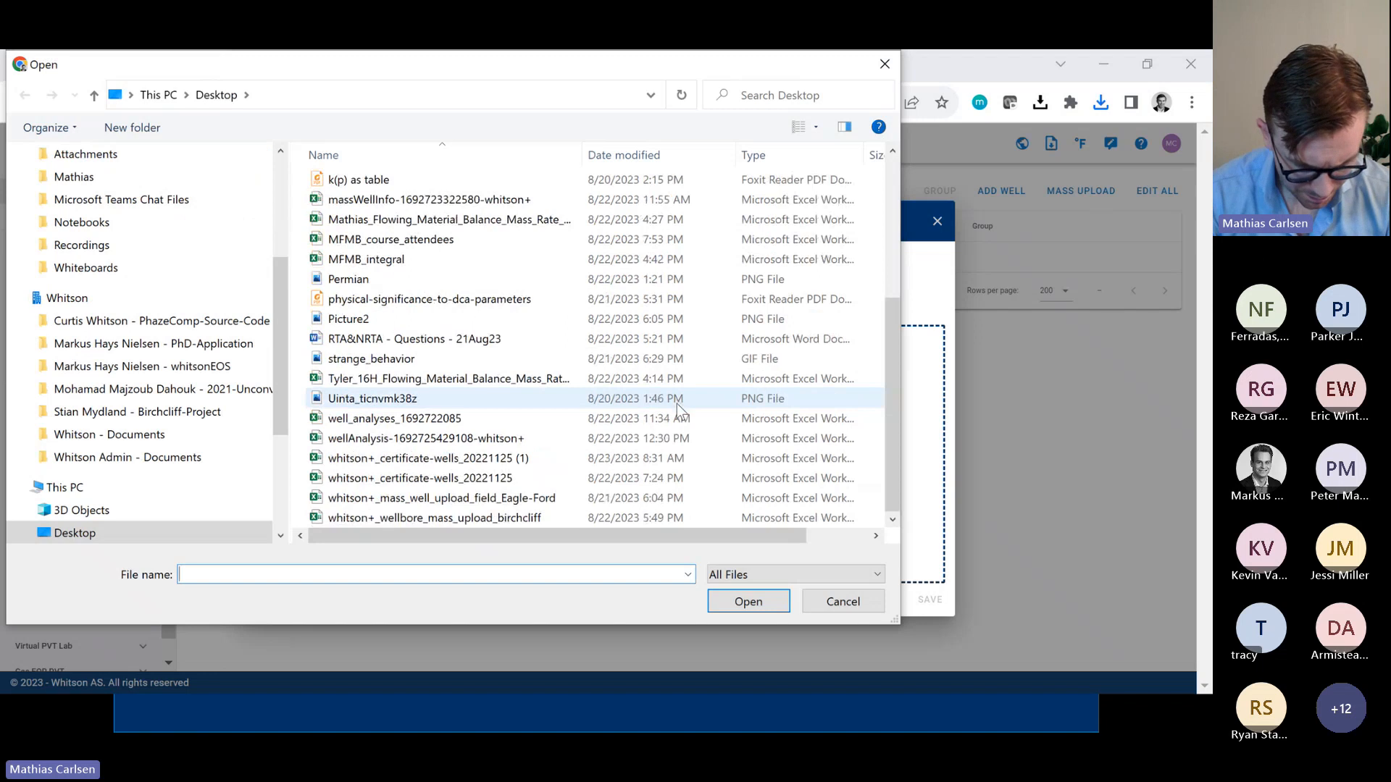
click(567, 510)
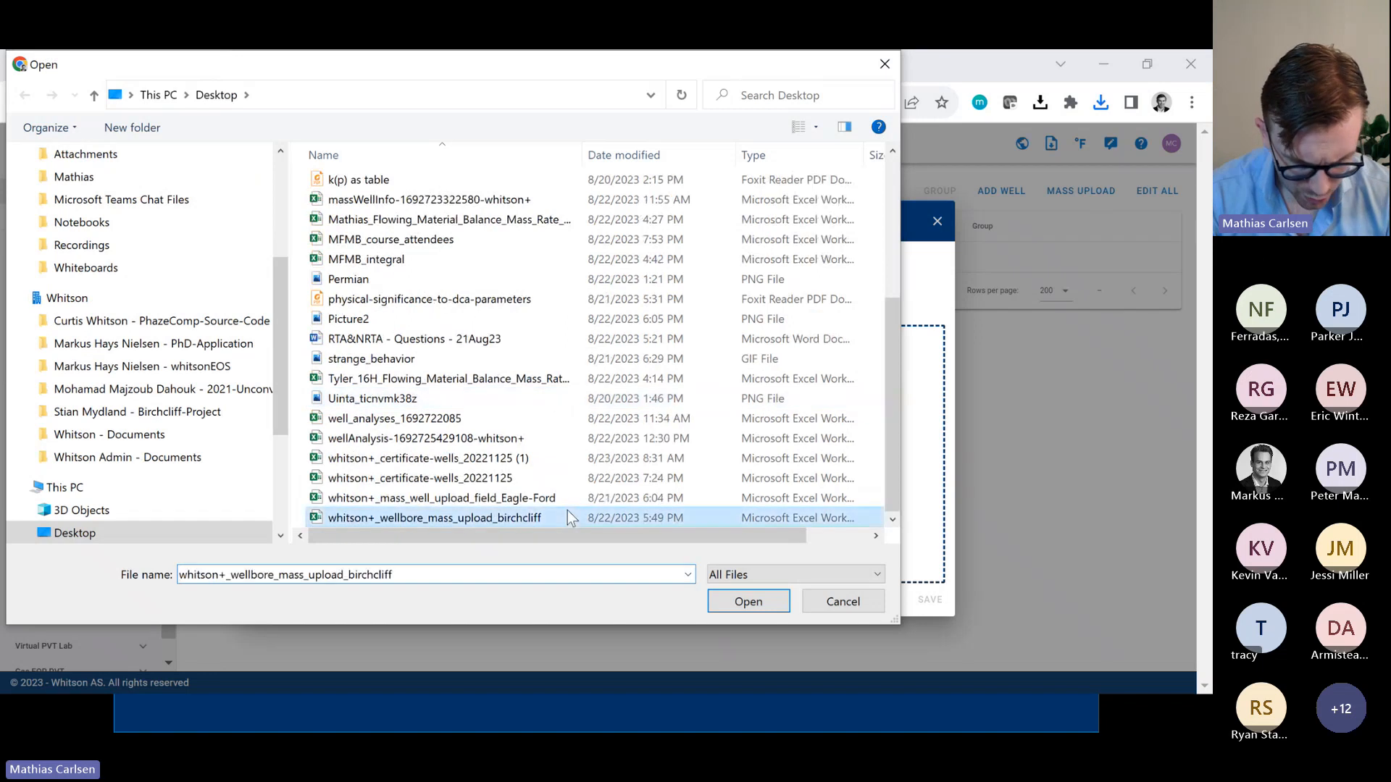
click(519, 480)
click(736, 602)
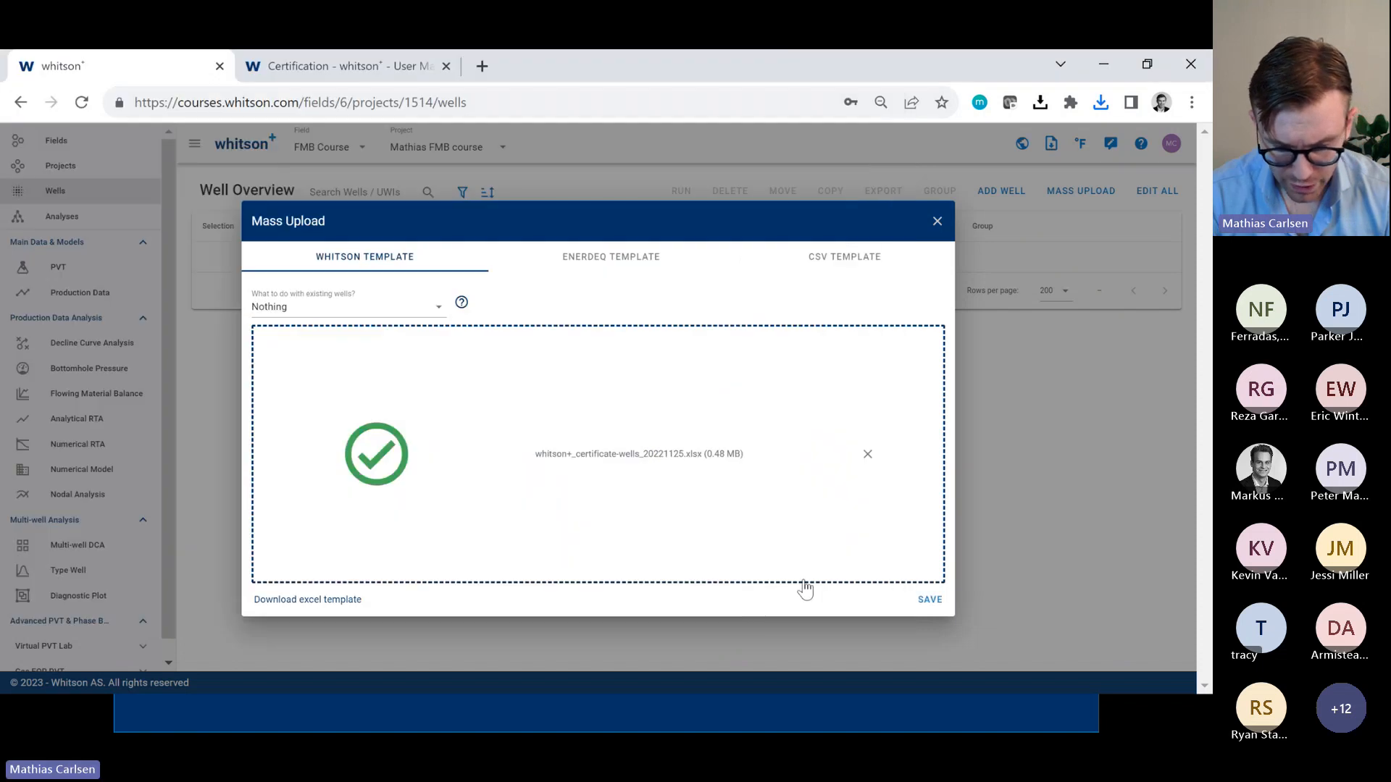
click(930, 600)
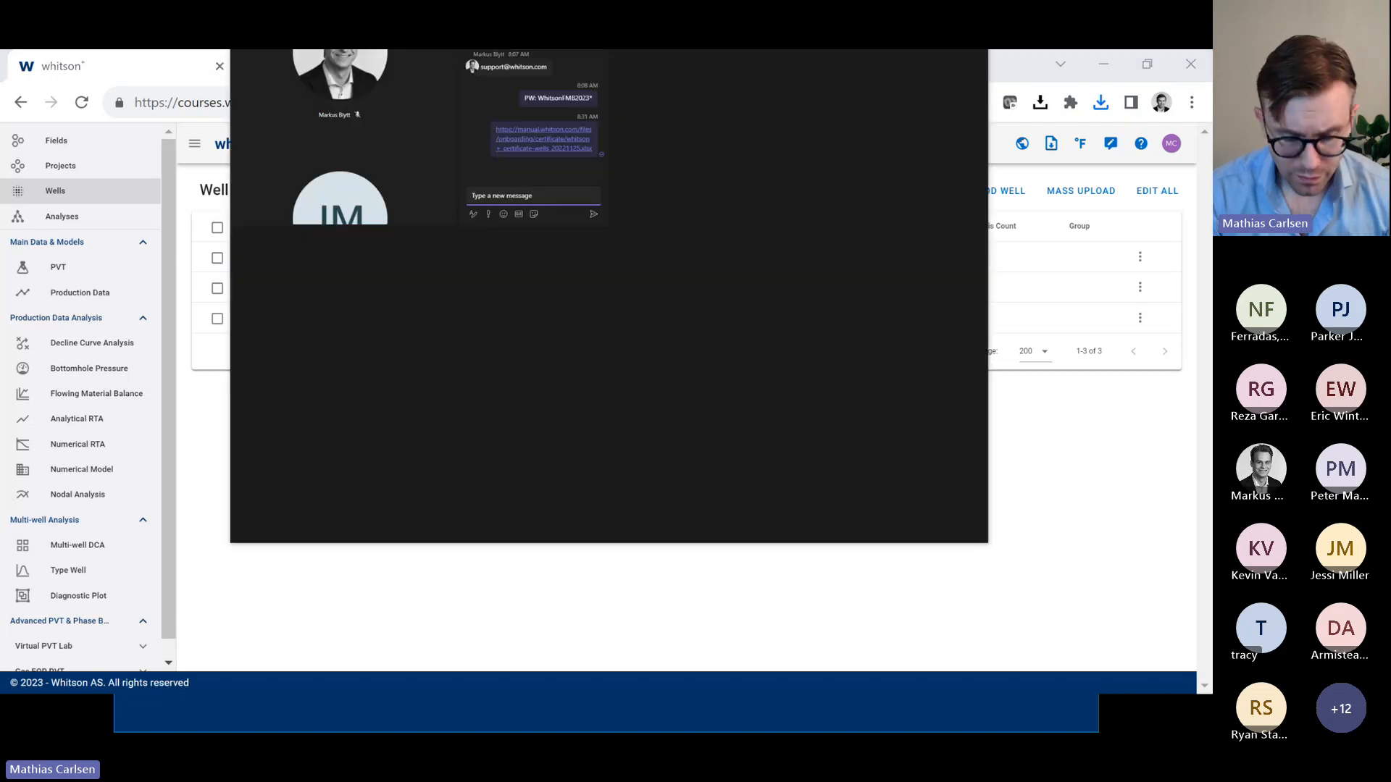
Maximize the Teams meeting window and download the certificate wells file from the link shared in its chat, keeping the suggested name
drag(534, 50, 512, 184)
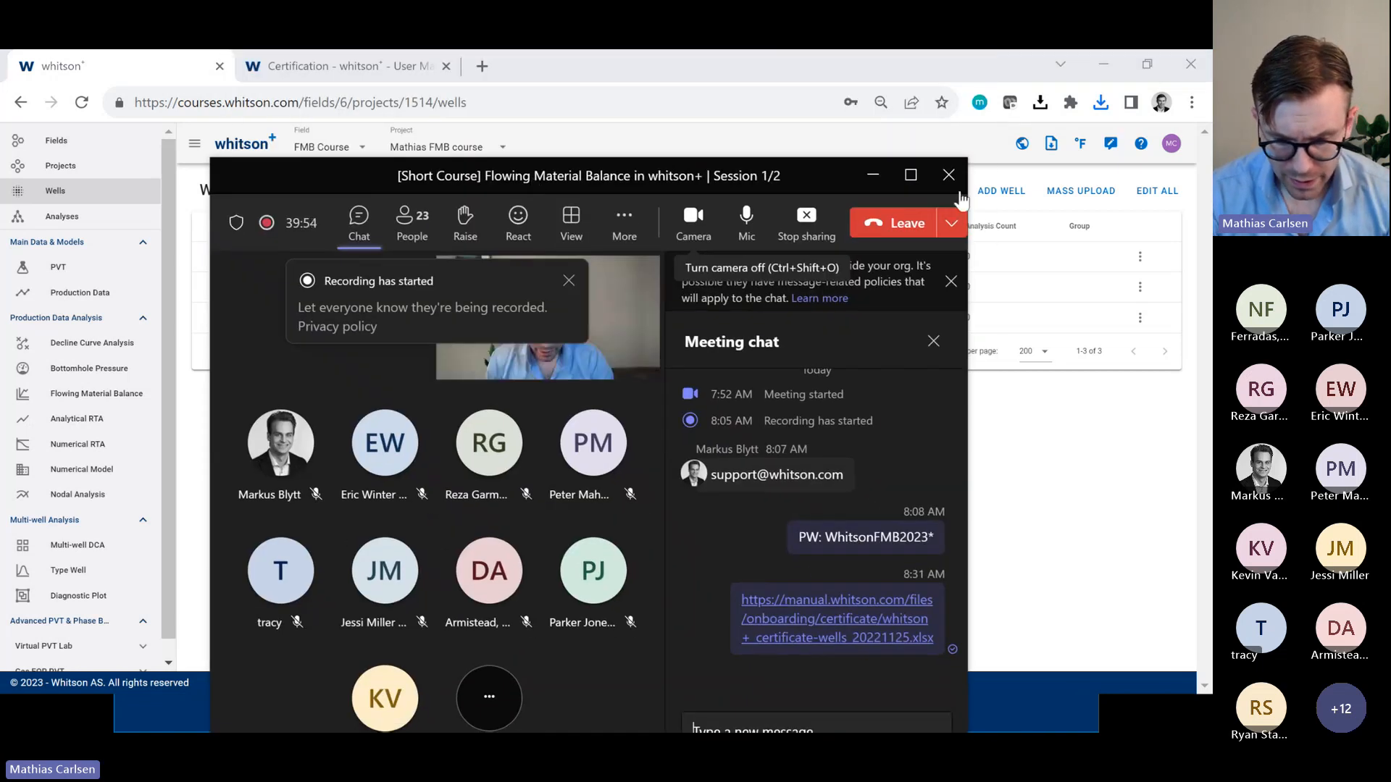
click(911, 178)
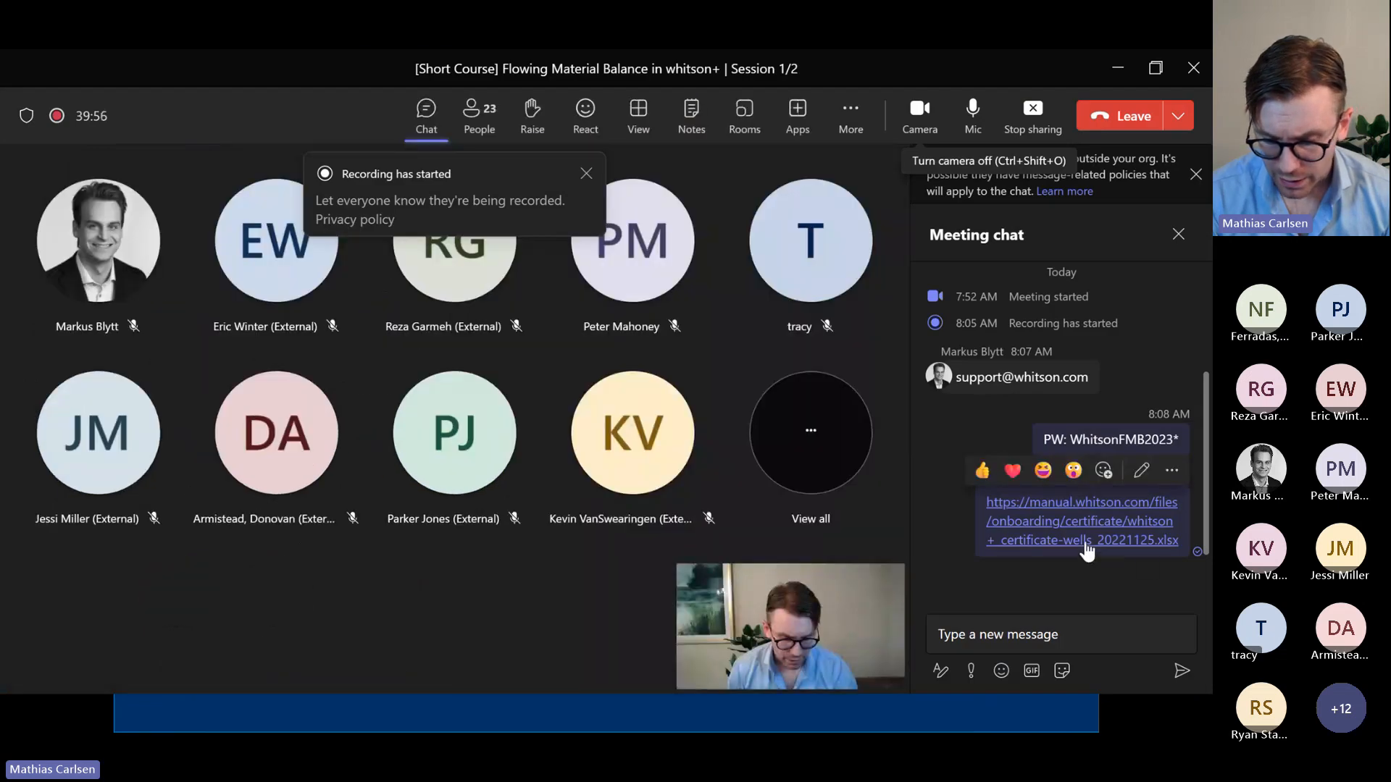
click(1084, 545)
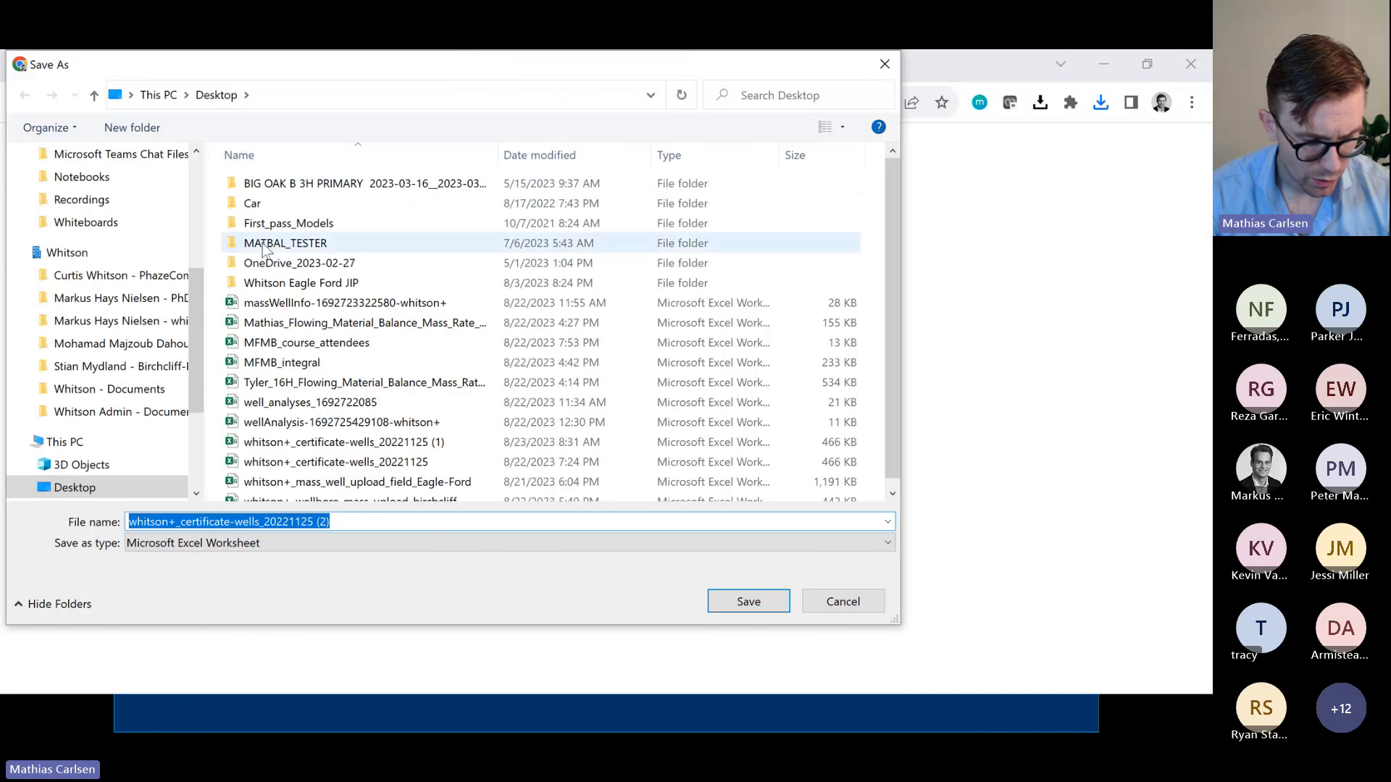
key(Return)
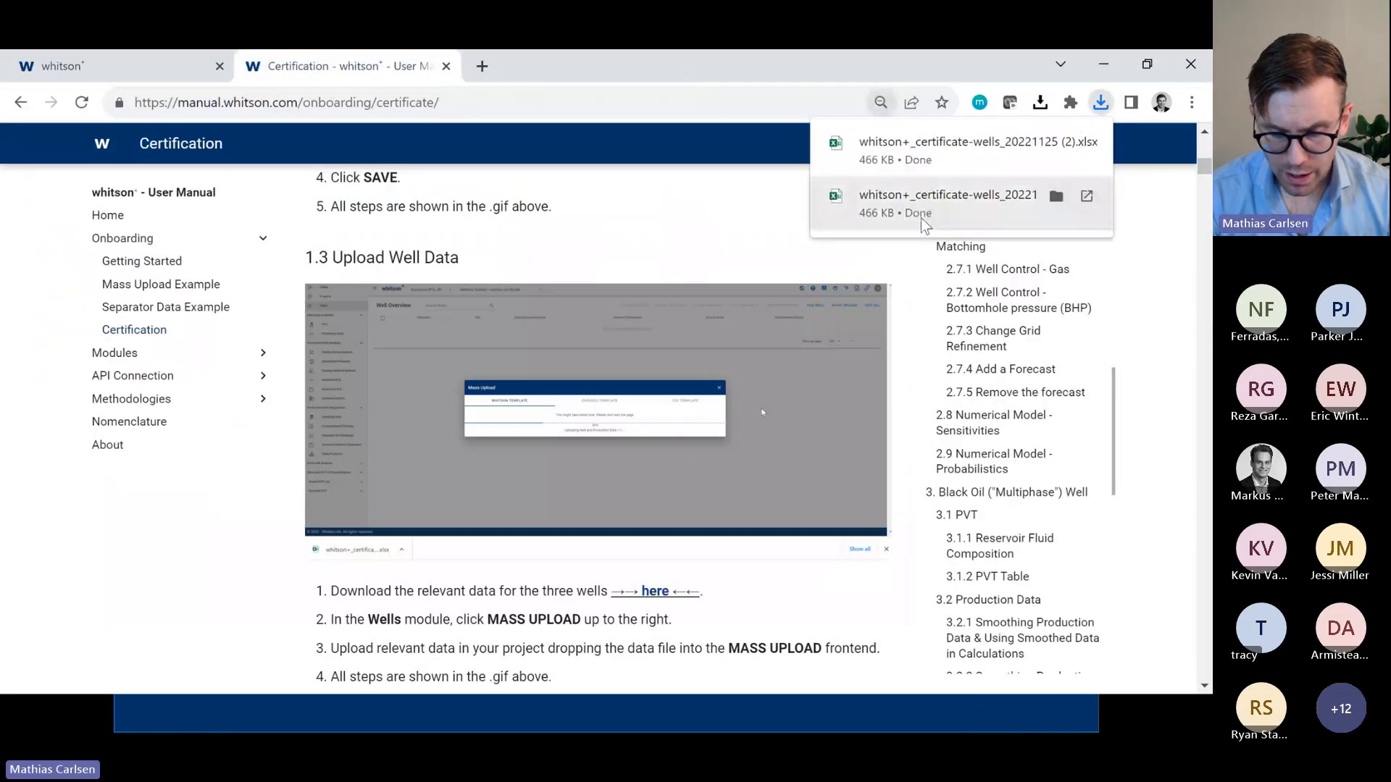
click(151, 76)
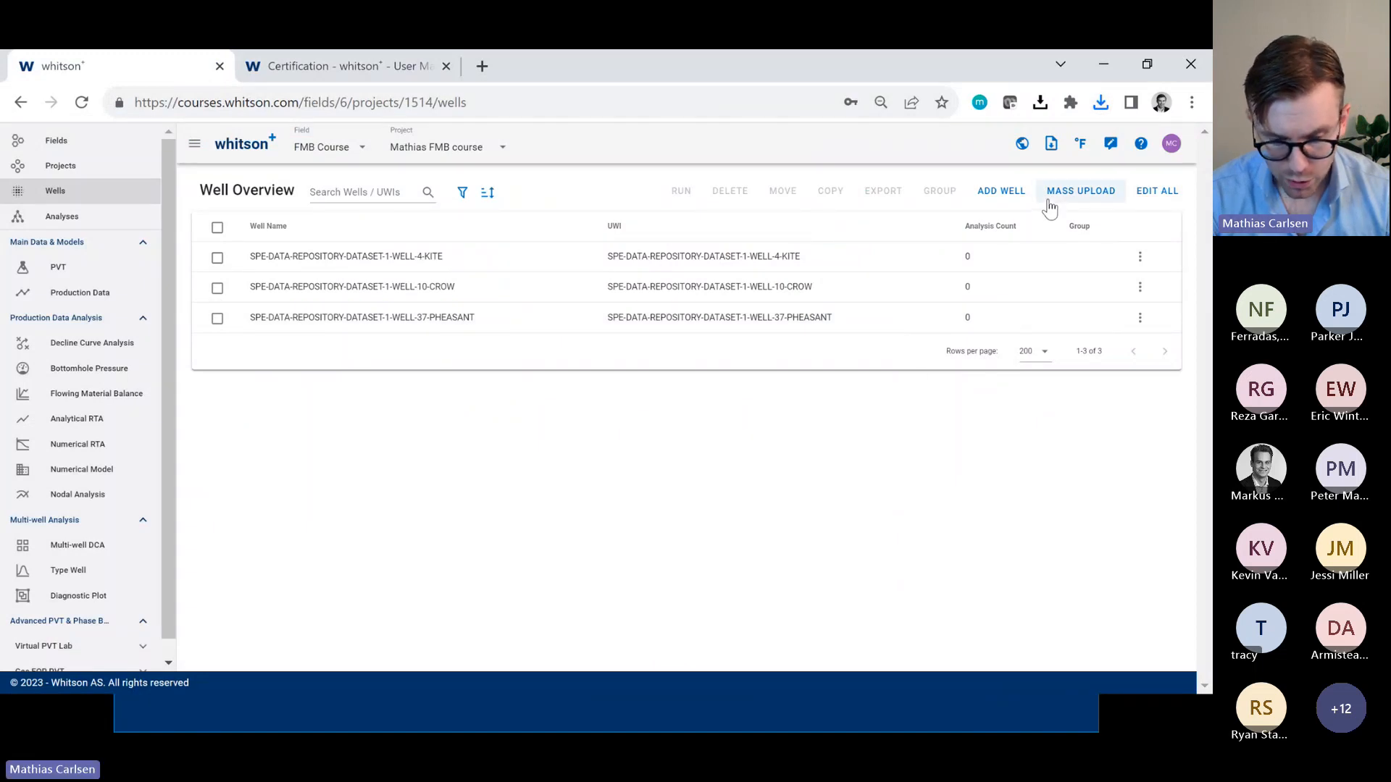
click(1106, 193)
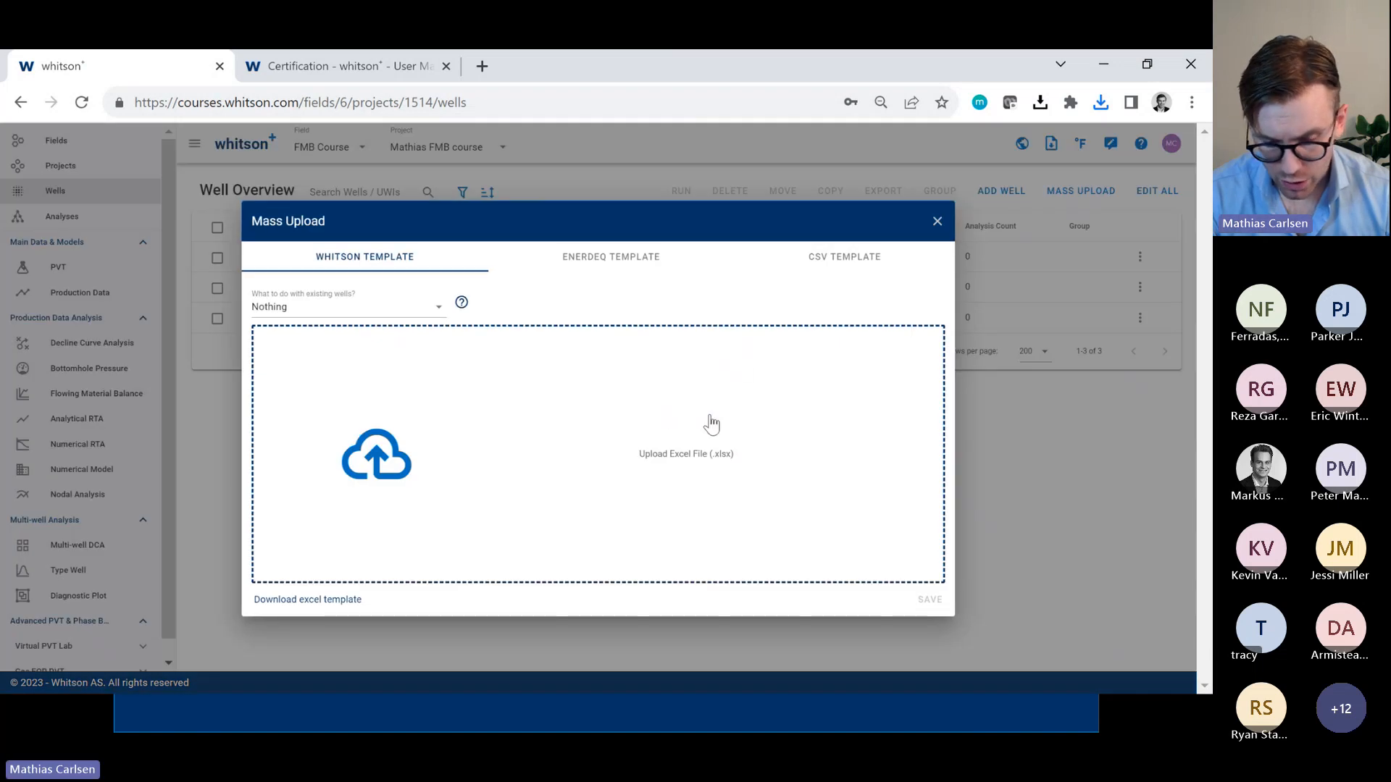
click(709, 425)
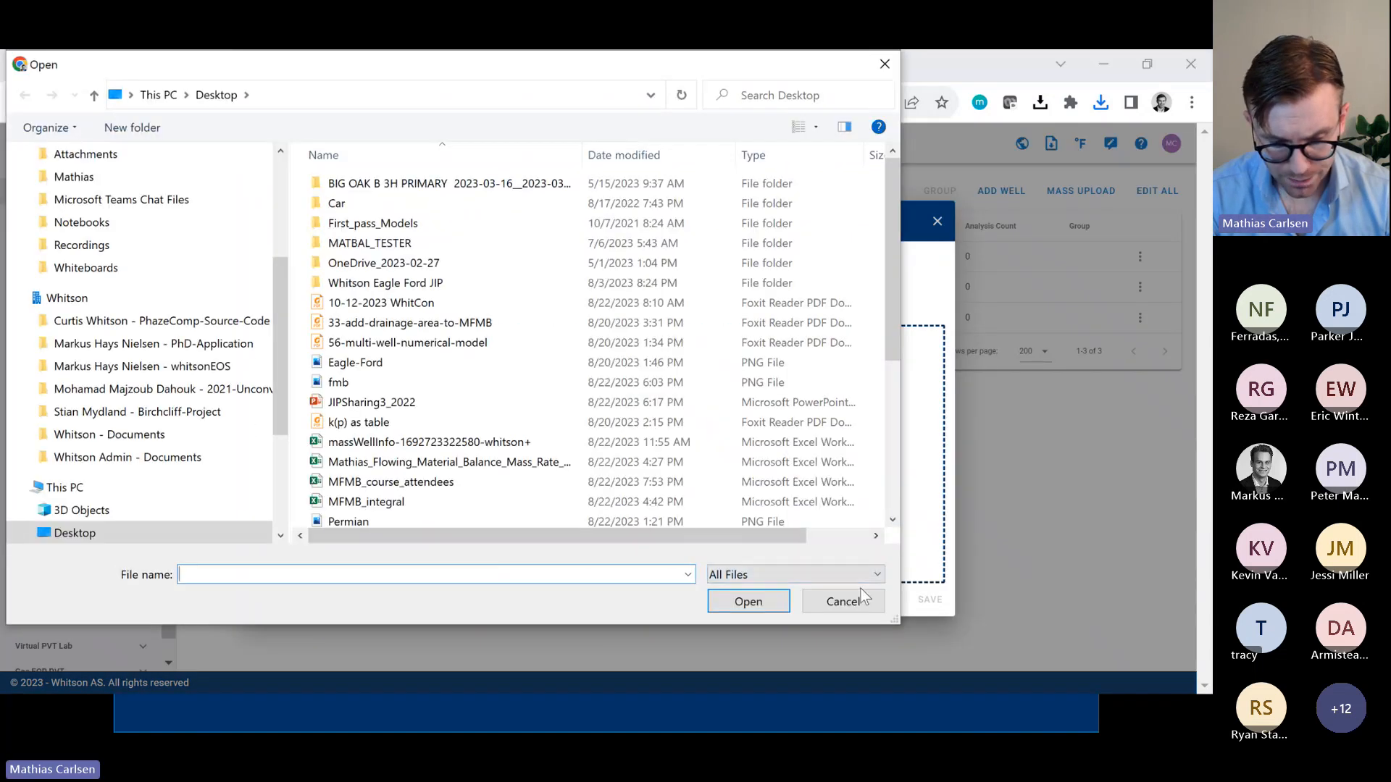
click(843, 602)
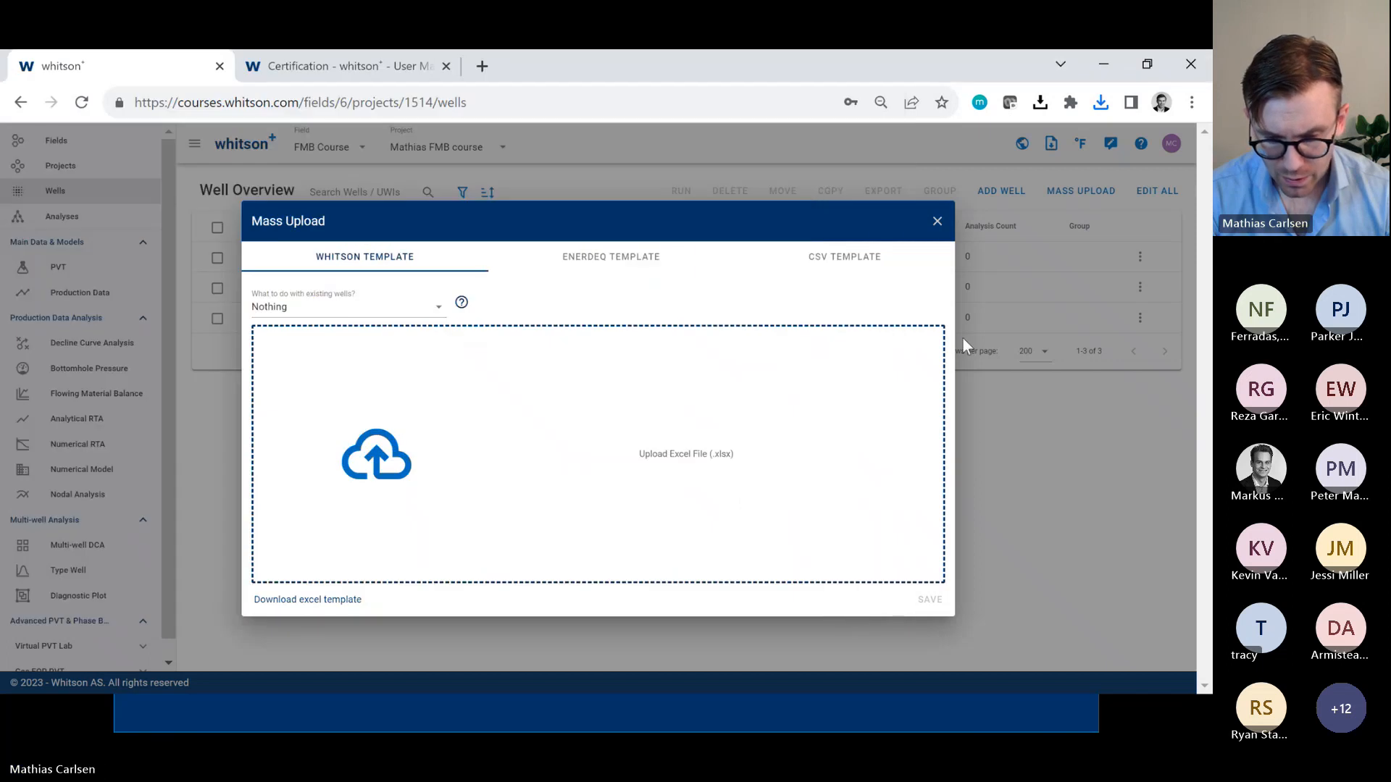
click(938, 222)
Reduce the Well Overview page zoom to 50% and switch to the Multiphase FMB - Crash Course slides
key(alt+Tab)
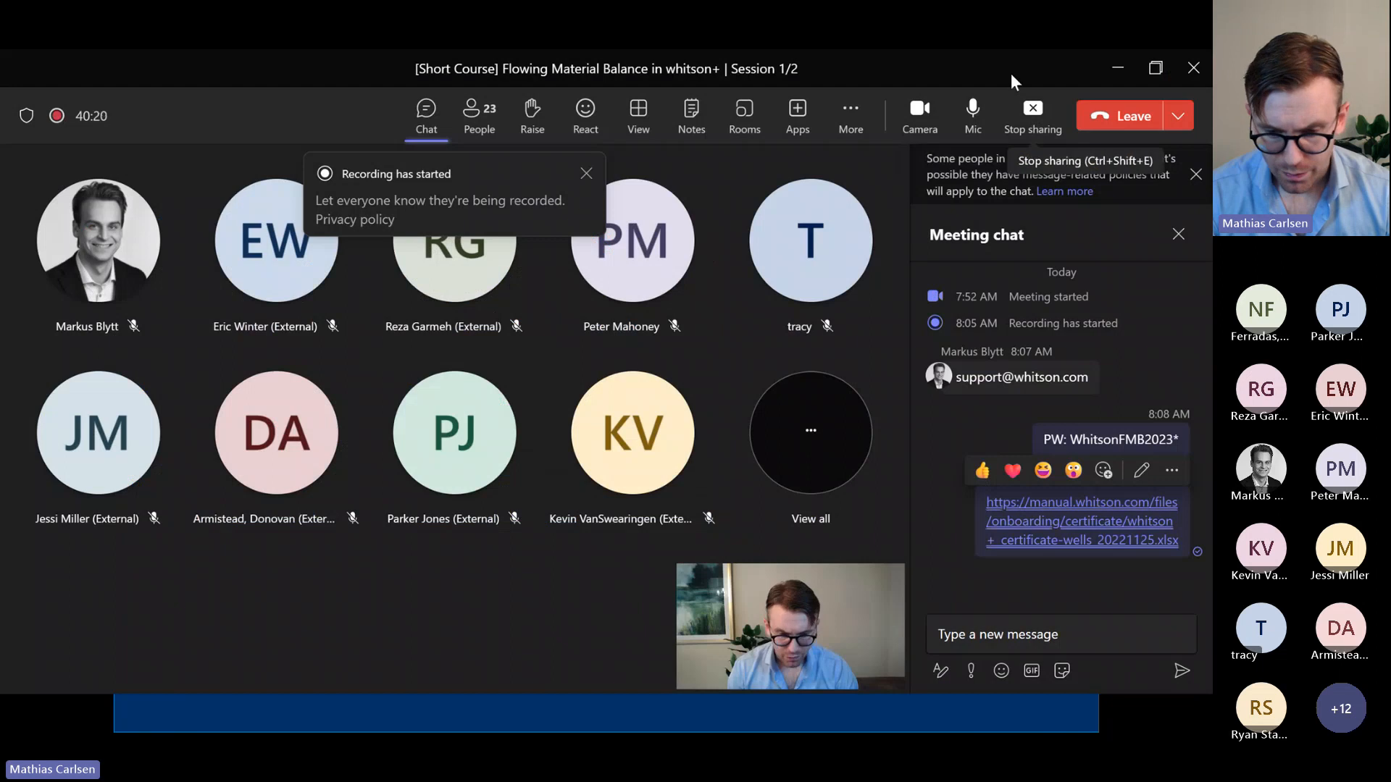
key(alt+Tab)
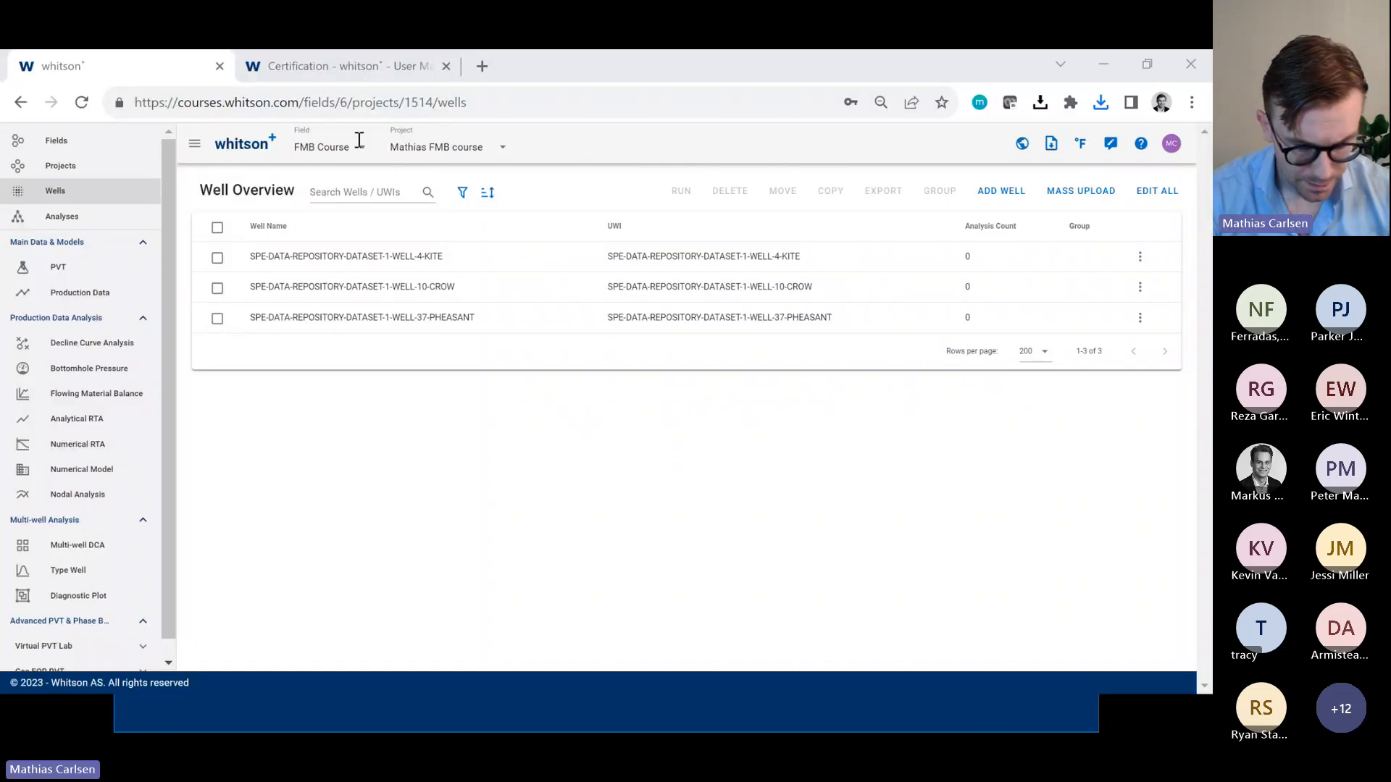
key(ctrl+minus)
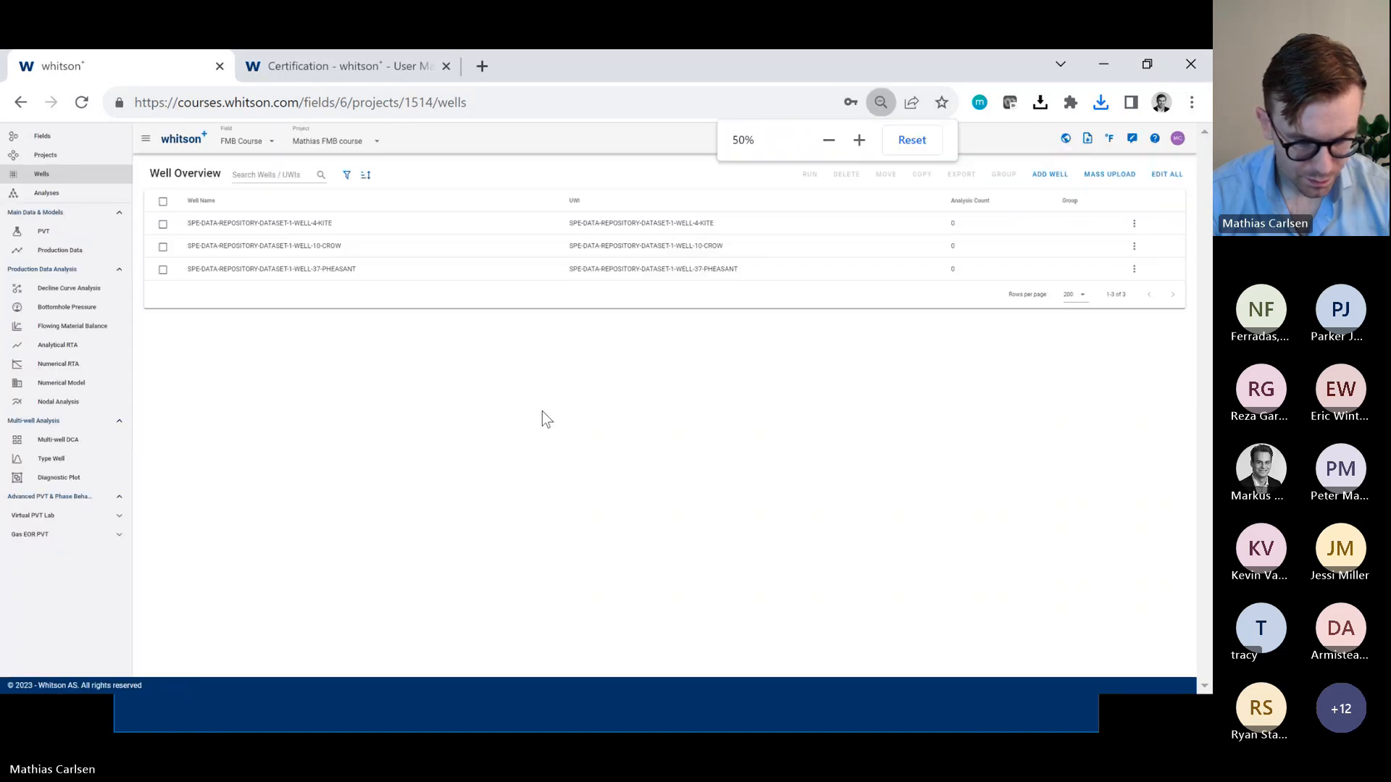
key(alt+Tab)
key(Tab)
key(Tab)
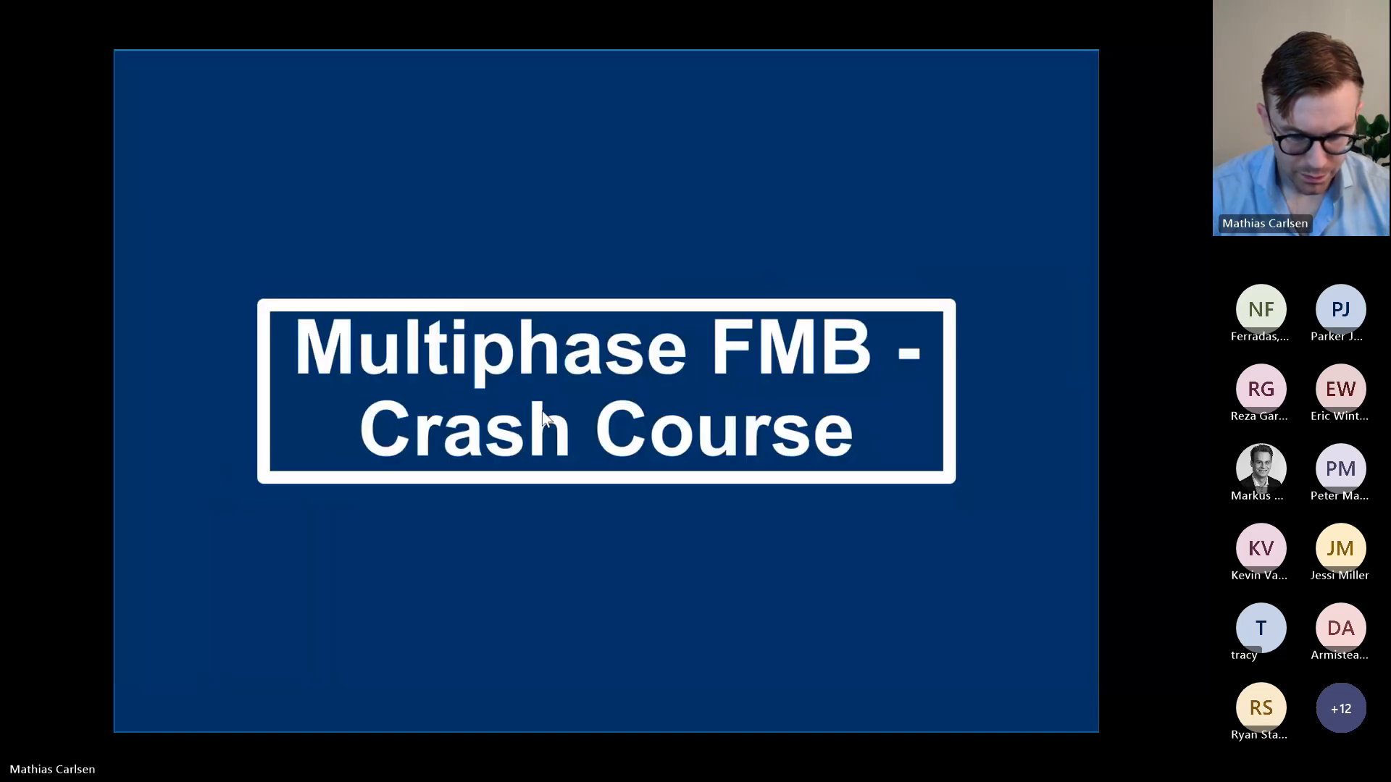
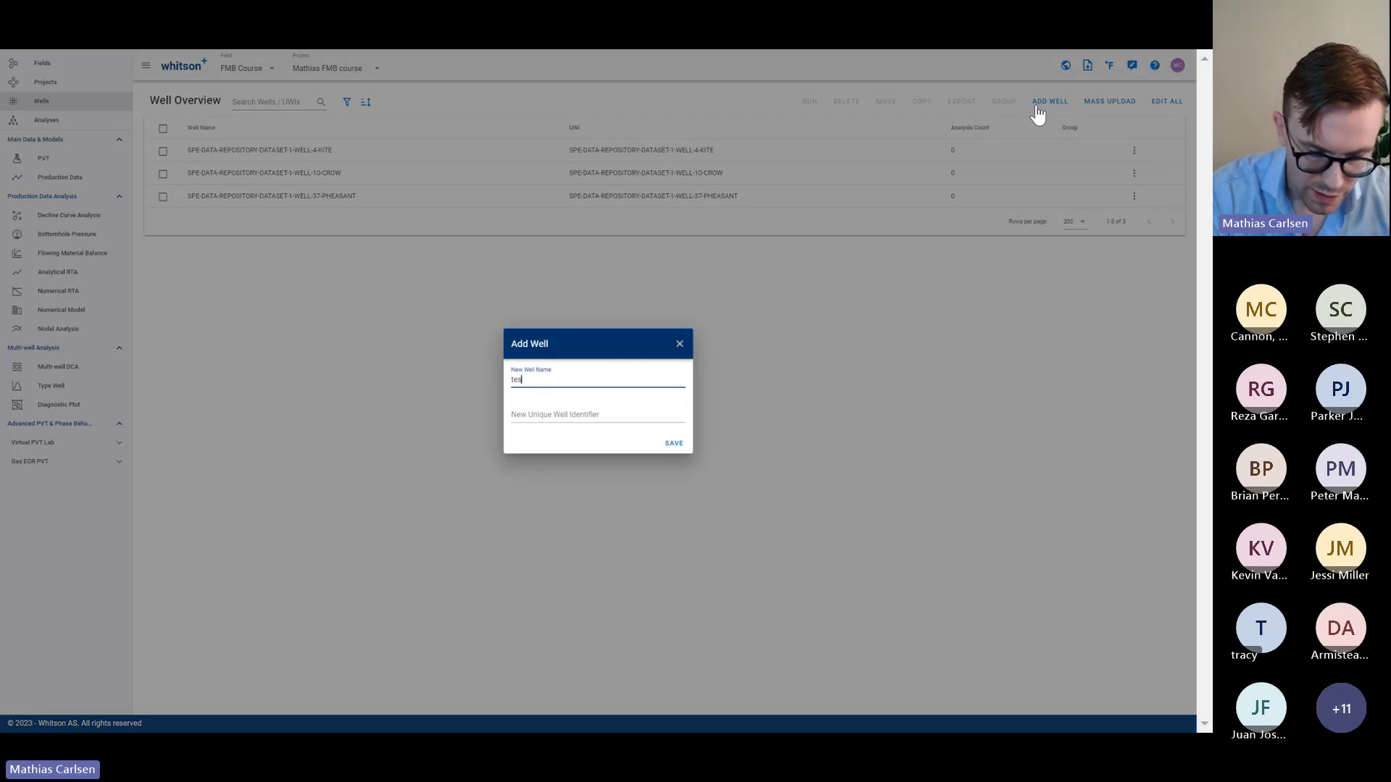
Add a well named test well and save its GOR-based reservoir fluid composition with an initial total GOR of 1000 scf/STB
text(test well)
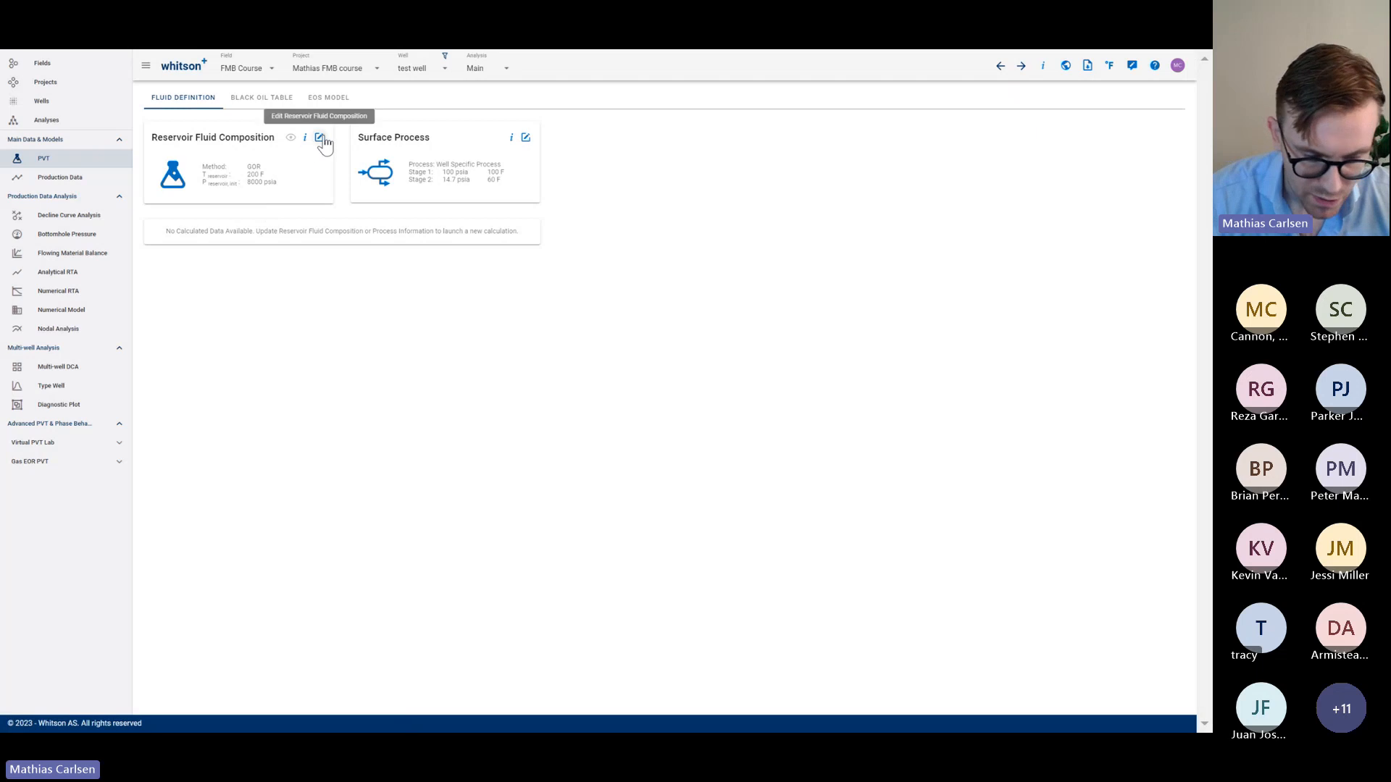
click(320, 139)
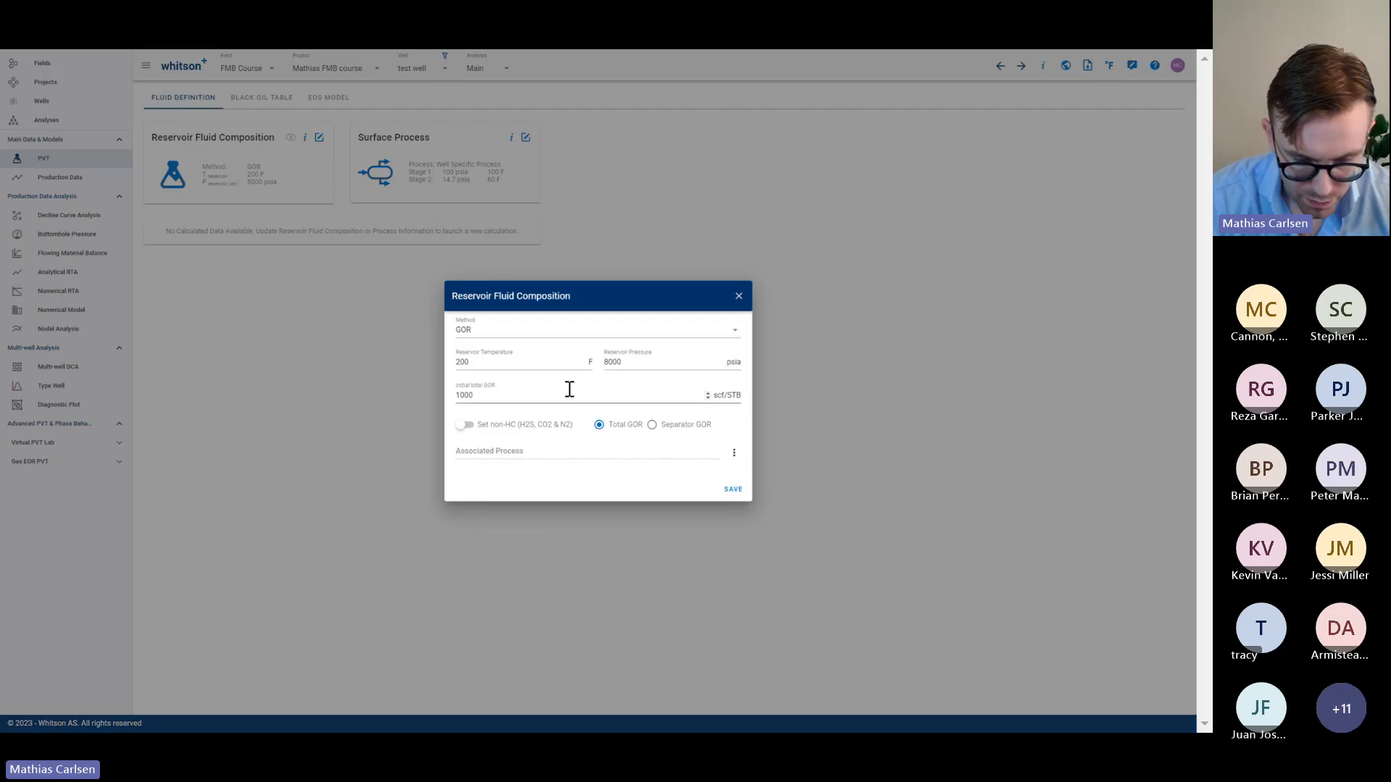
click(734, 491)
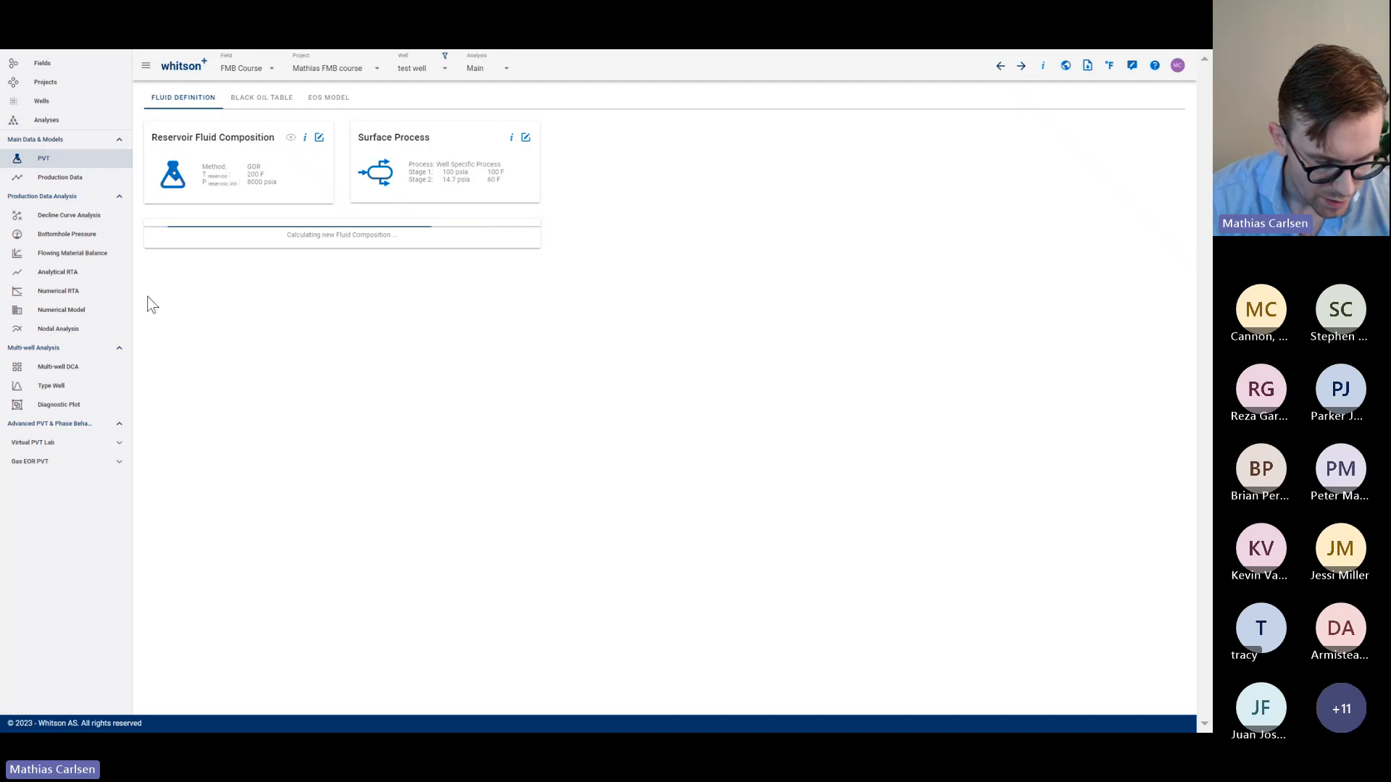
In the numerical model's well data, set the reservoir half length to 400 ft and the matrix permeability to 1000 nd
click(105, 312)
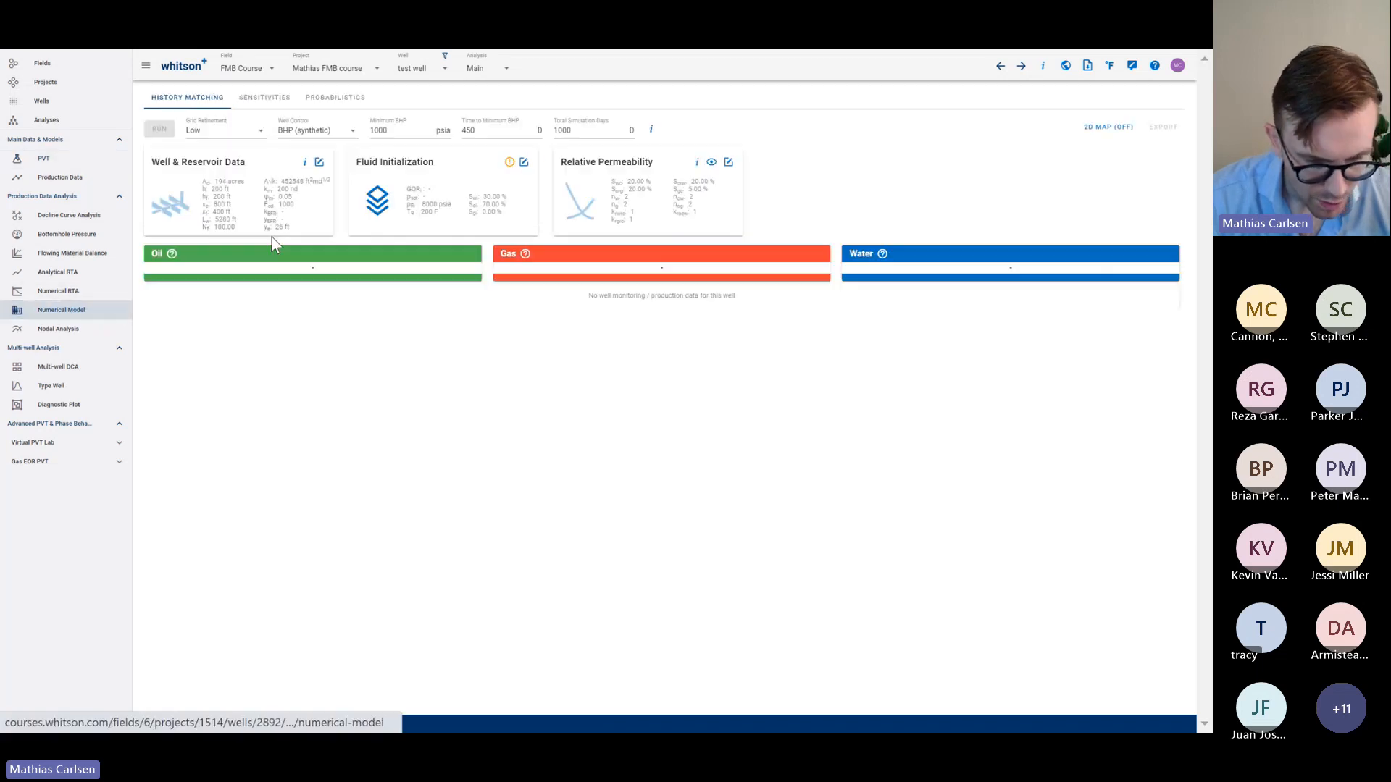
click(320, 163)
click(684, 416)
key(BackSpace)
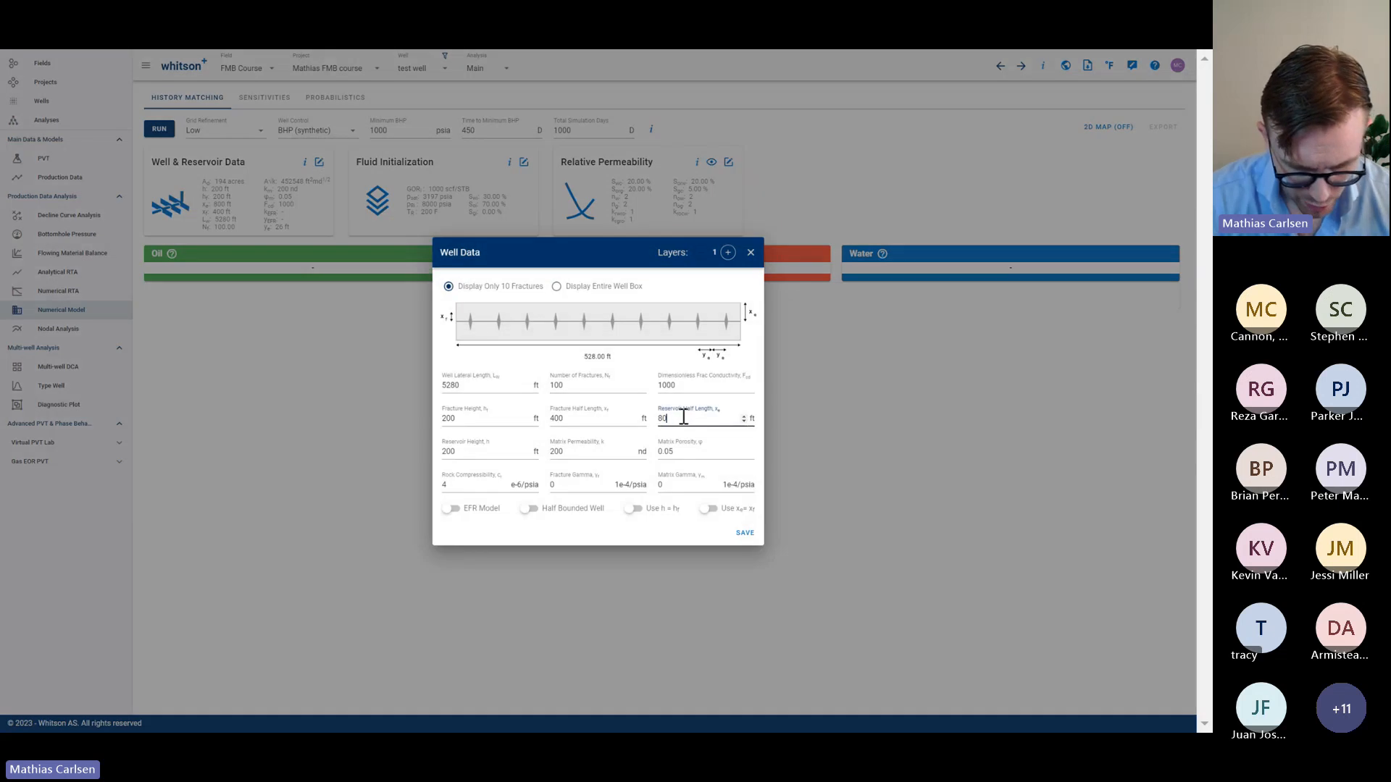
text(400)
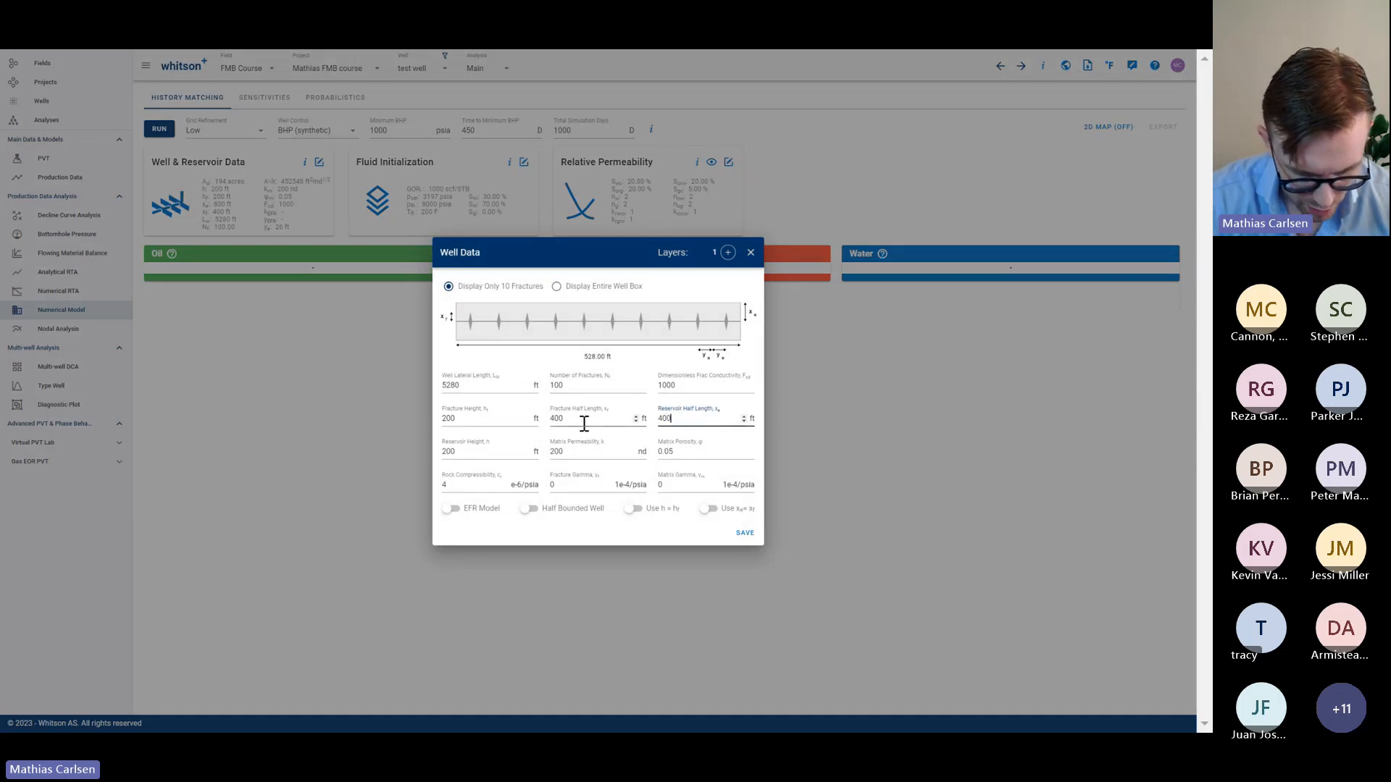
click(535, 443)
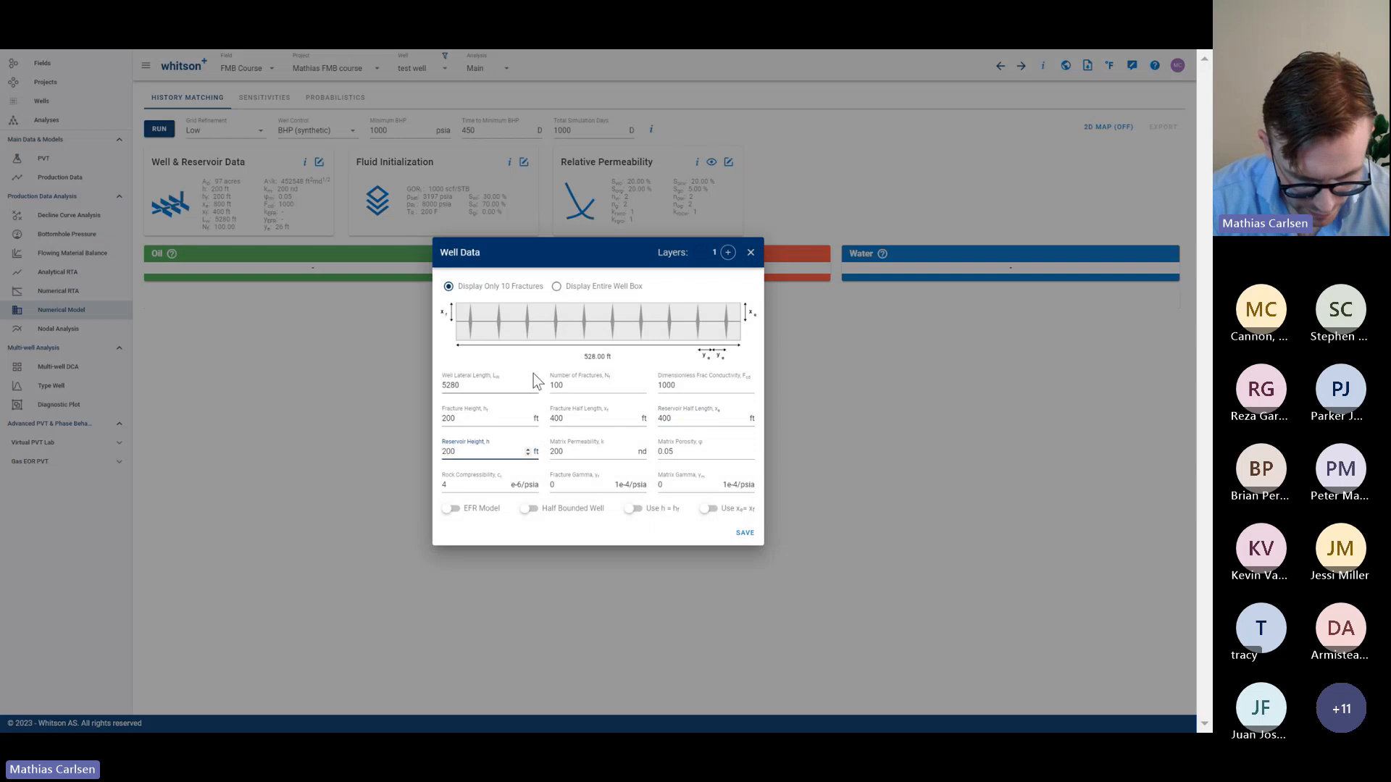
double_click(591, 450)
text(10)
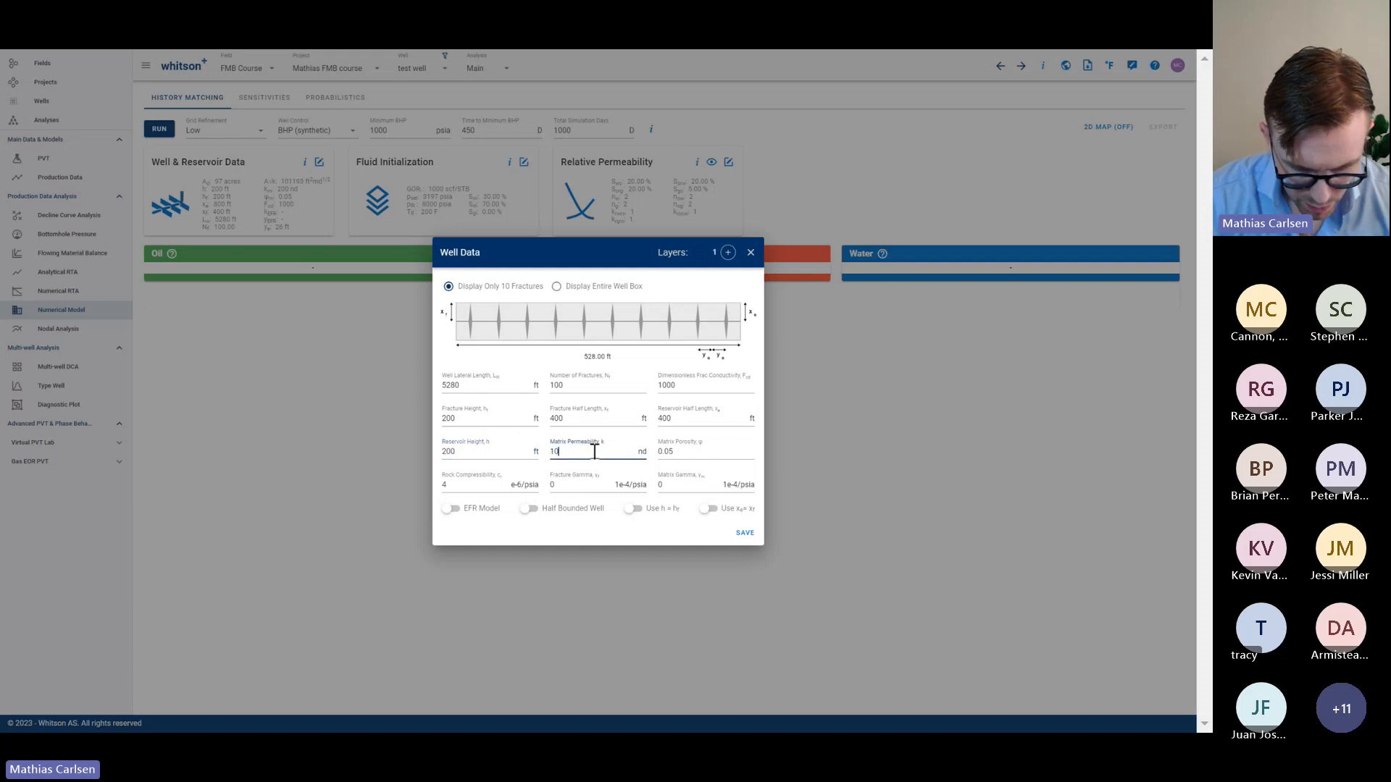
click(745, 534)
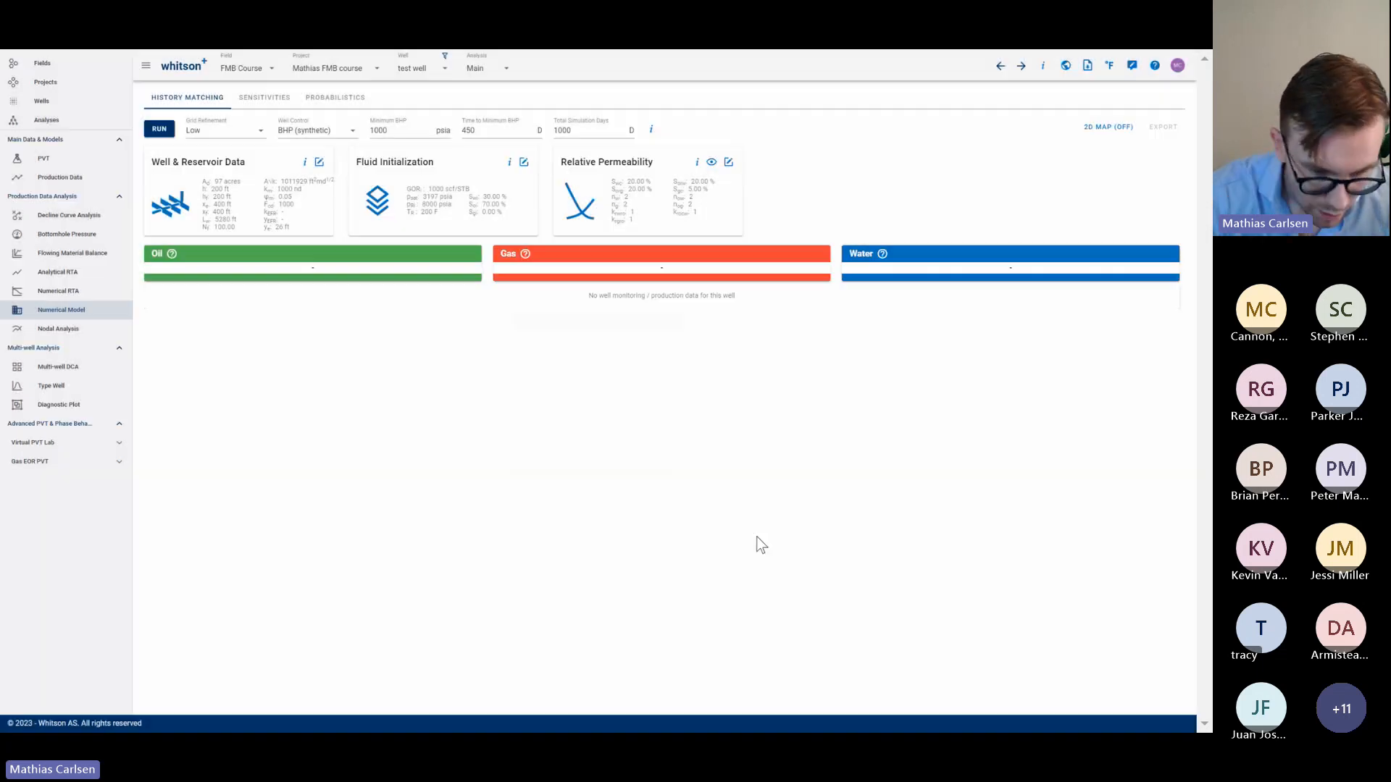
Run the numerical model and compare the simulated gas/oil ratio plot with and without cumulatives
click(161, 130)
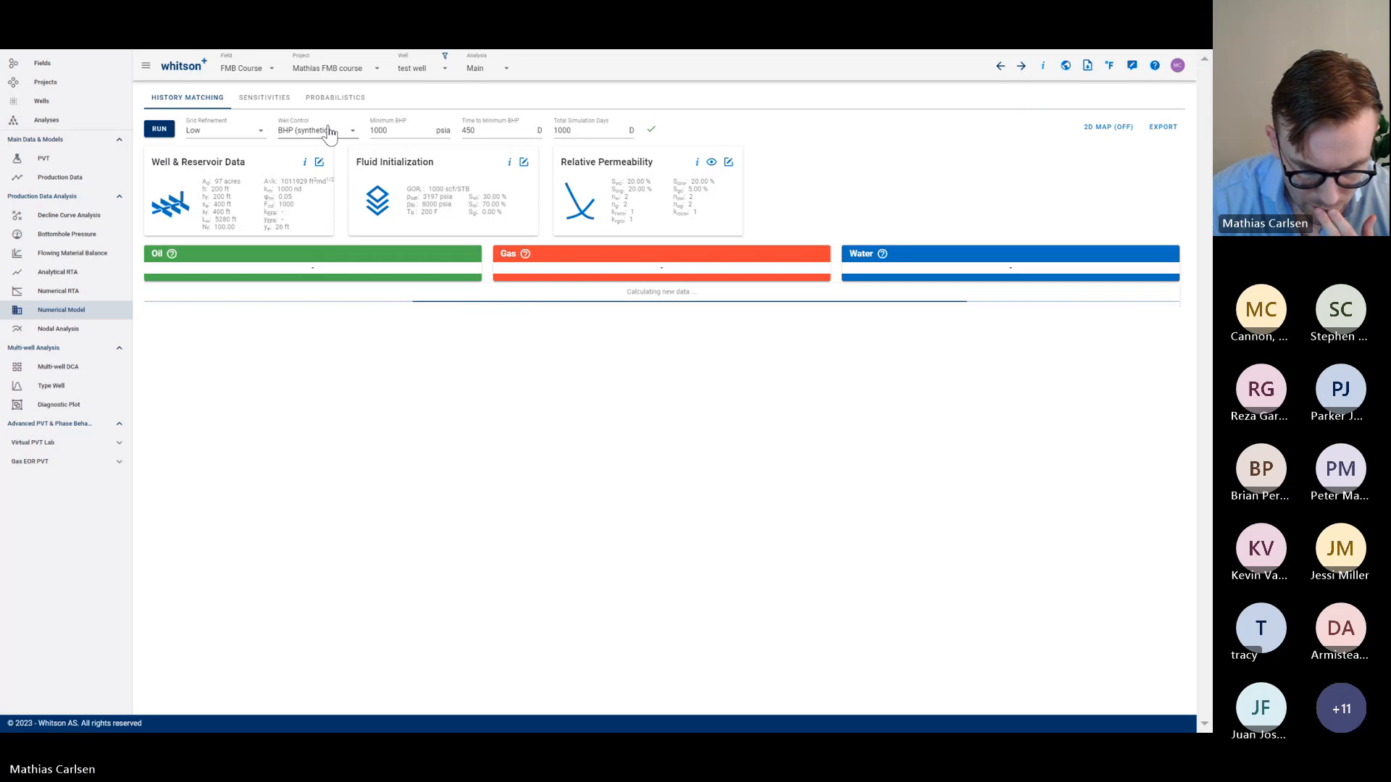
scroll(436, 354, down, 3)
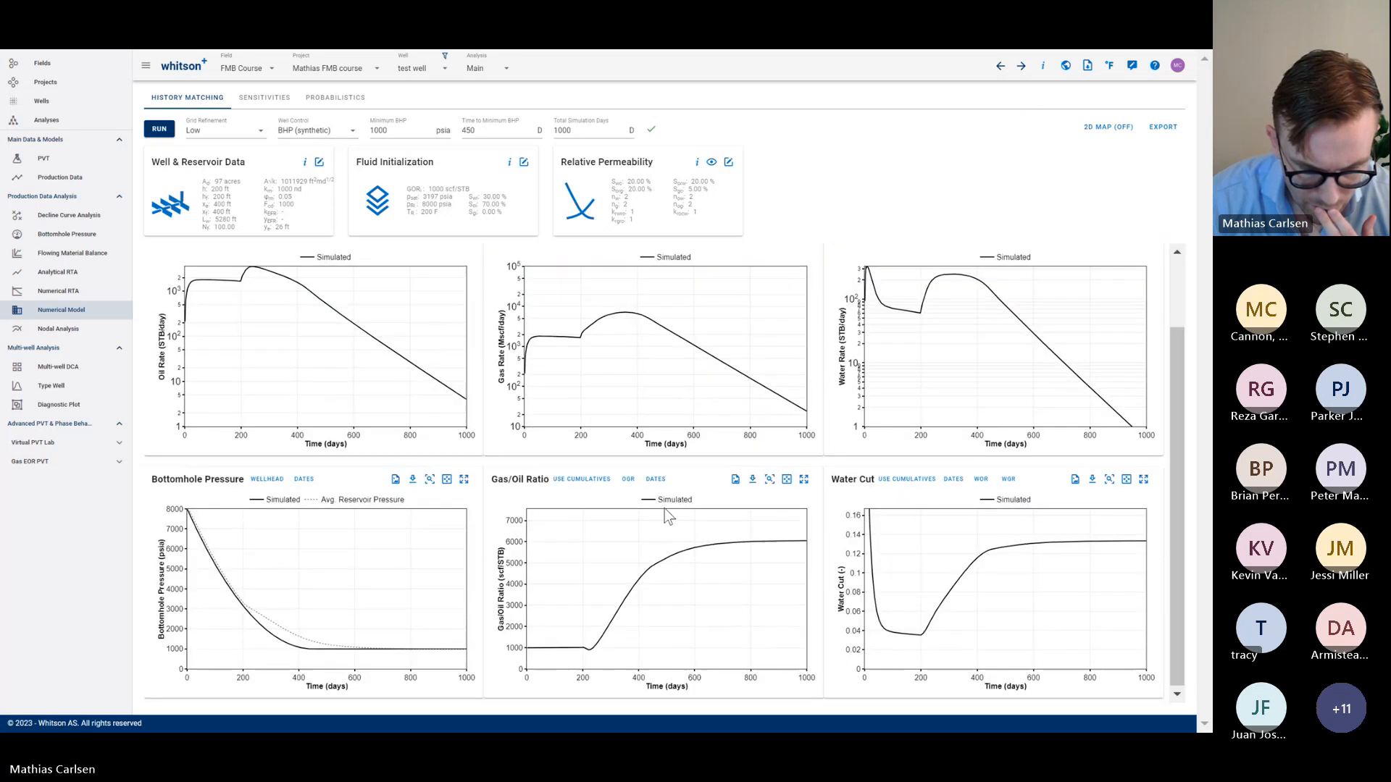
click(585, 481)
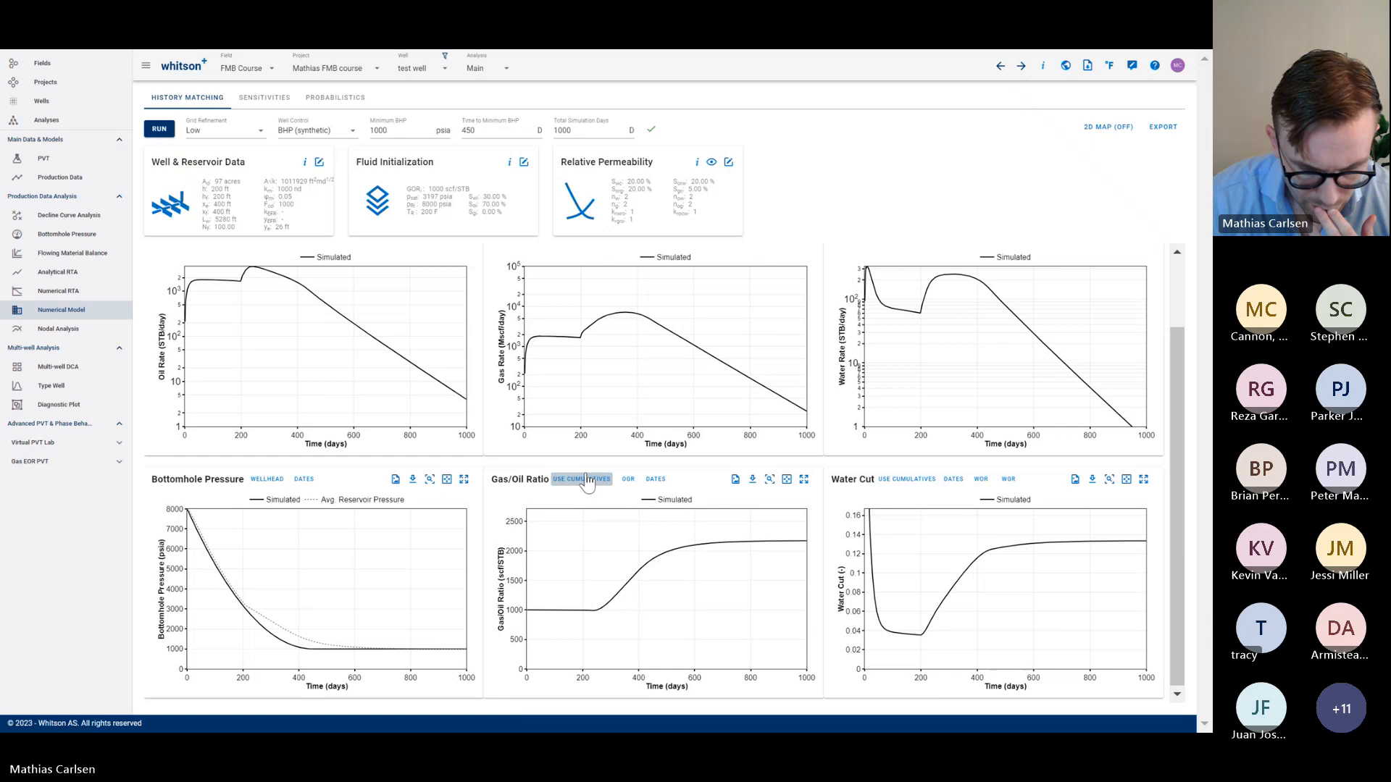
click(585, 480)
scroll(405, 373, up, 3)
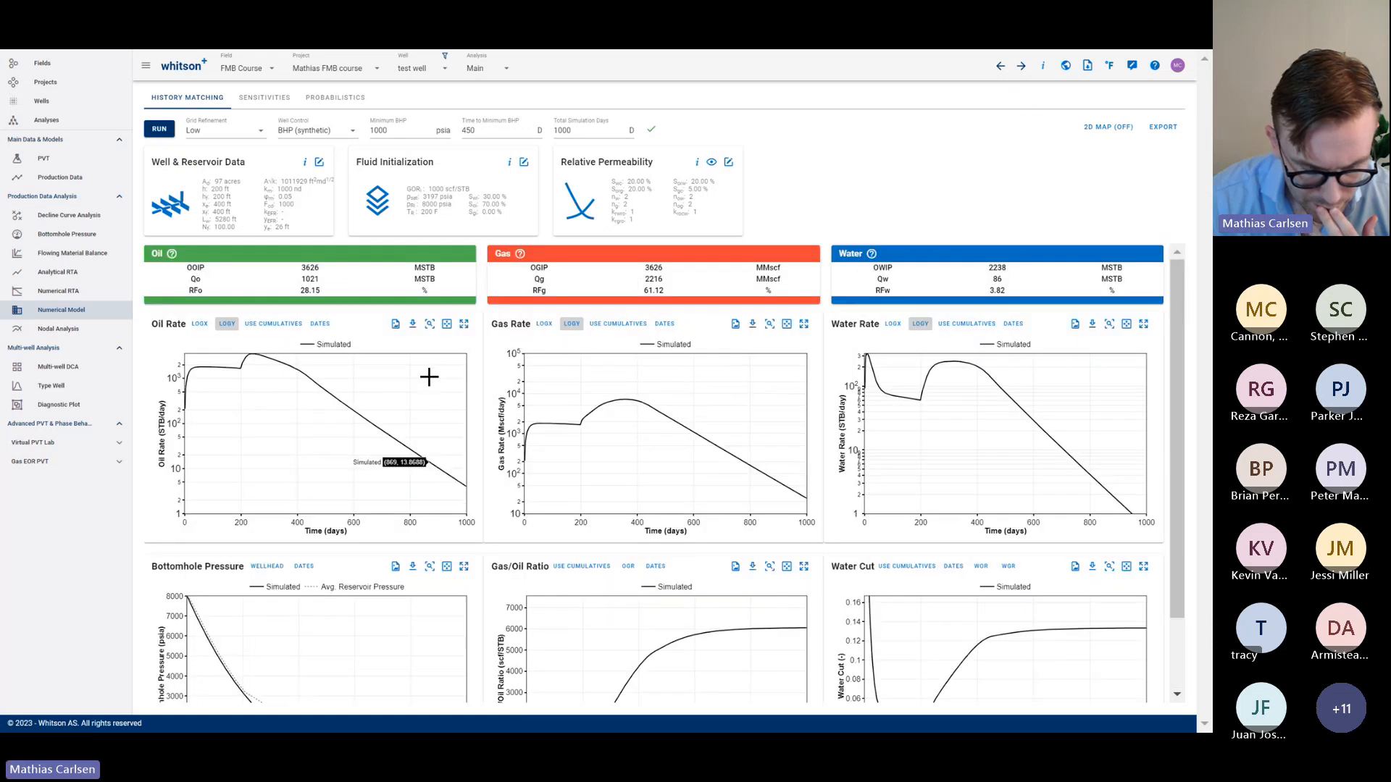
Set the well's historical data equal to the simulated data, overwriting the existing production data
click(1167, 128)
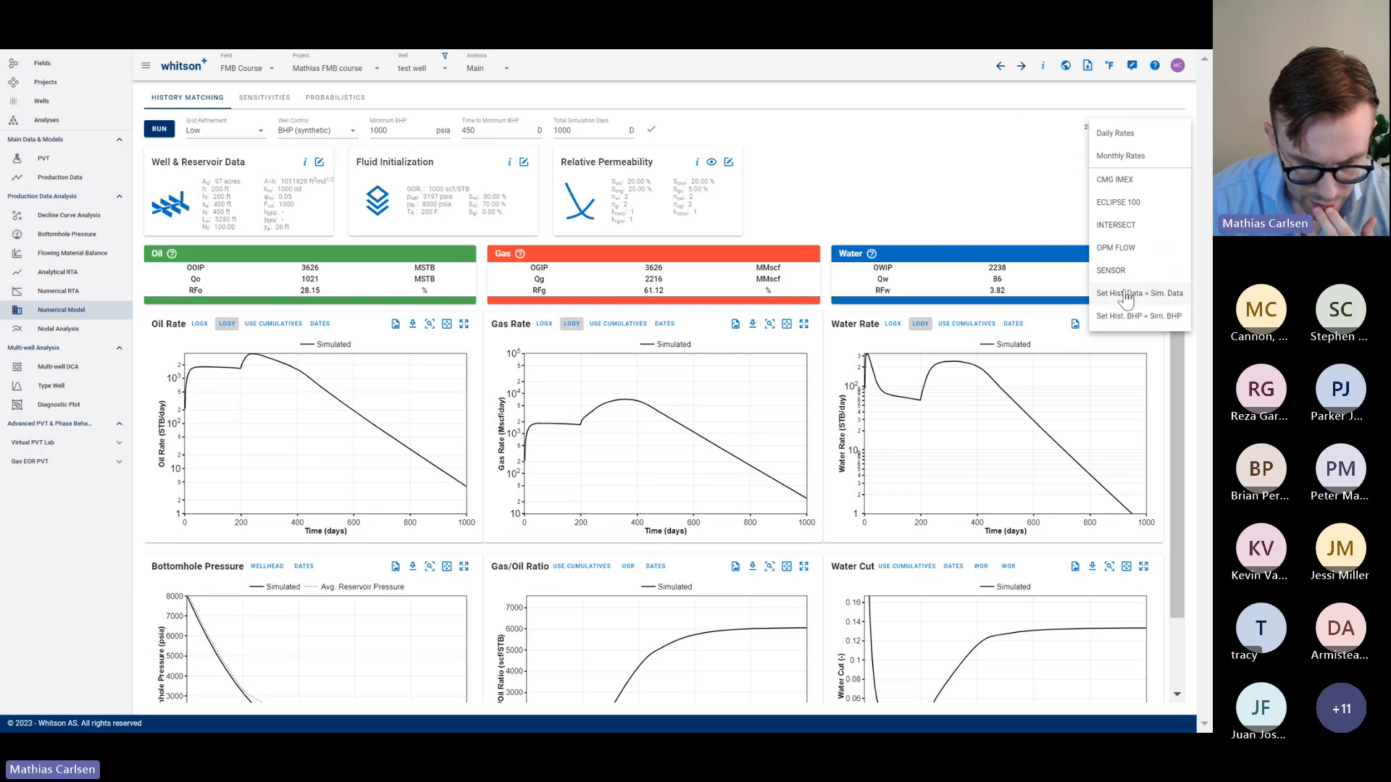
click(1125, 295)
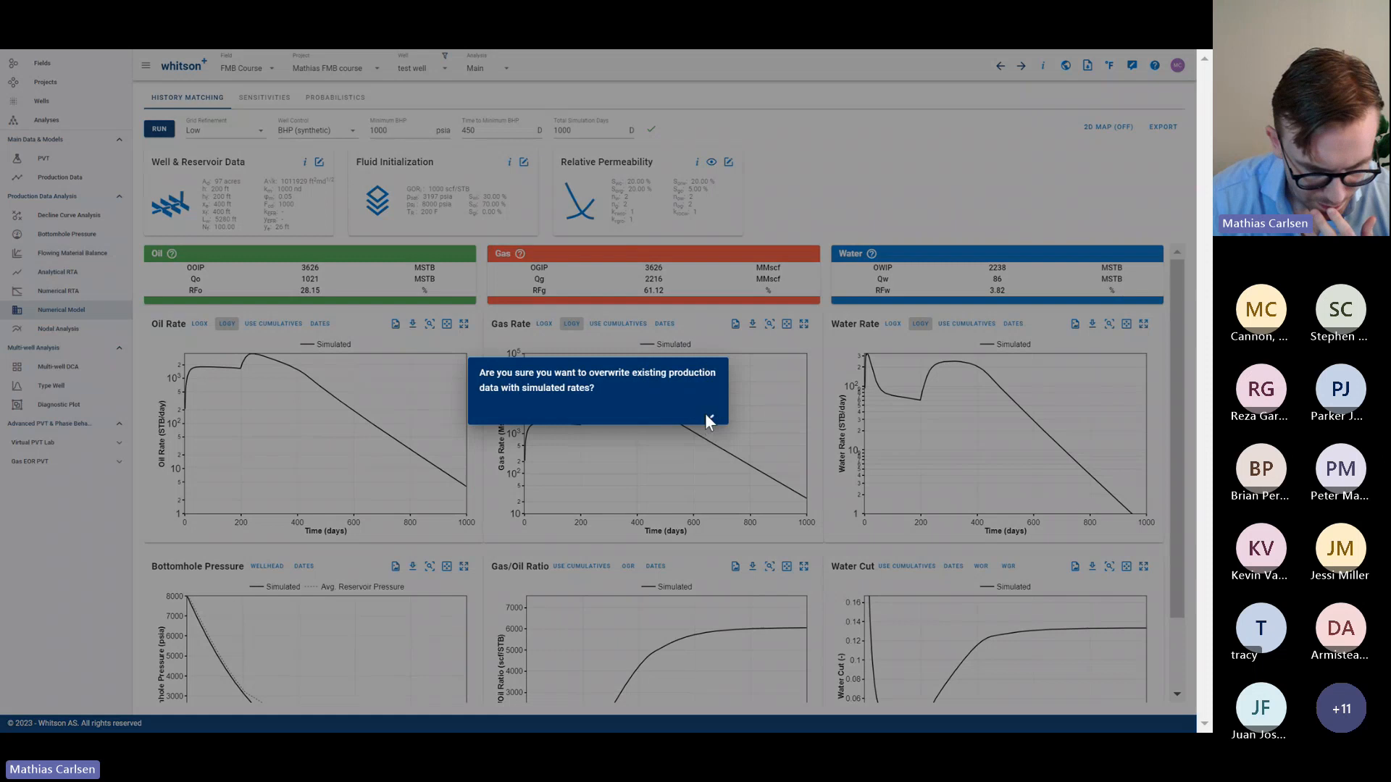
click(708, 420)
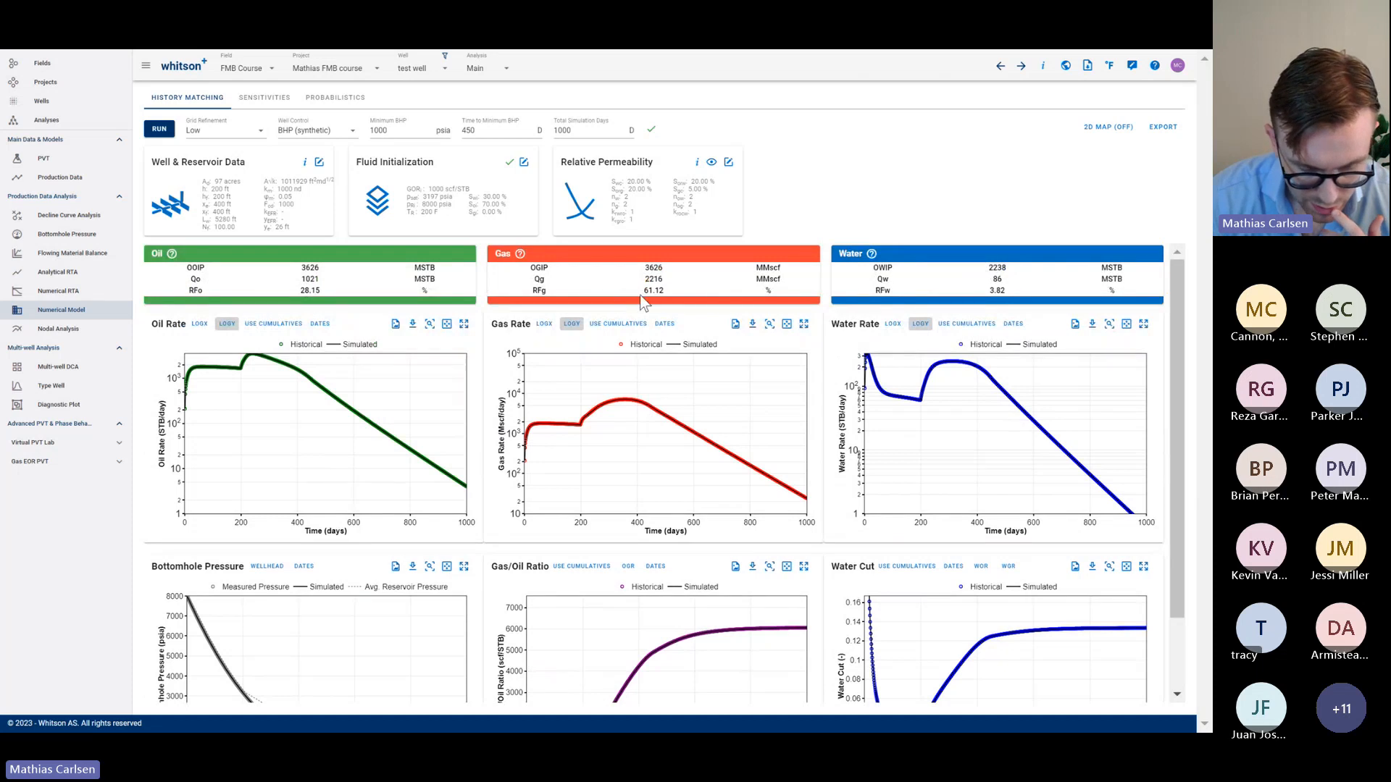
Match the flowing material balance's contacted OOIP to the numerical model's OOIP, setting it to 3628 MSTB
click(98, 261)
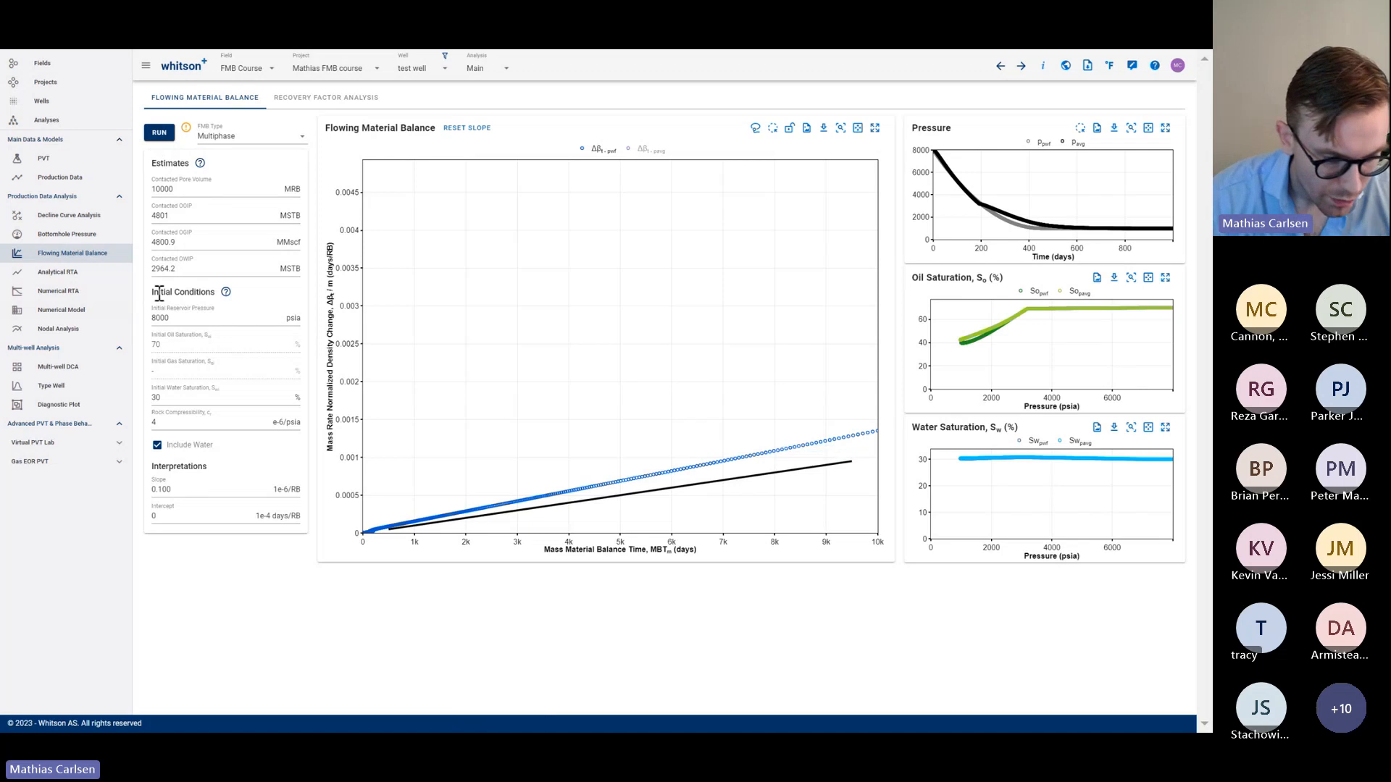
click(97, 313)
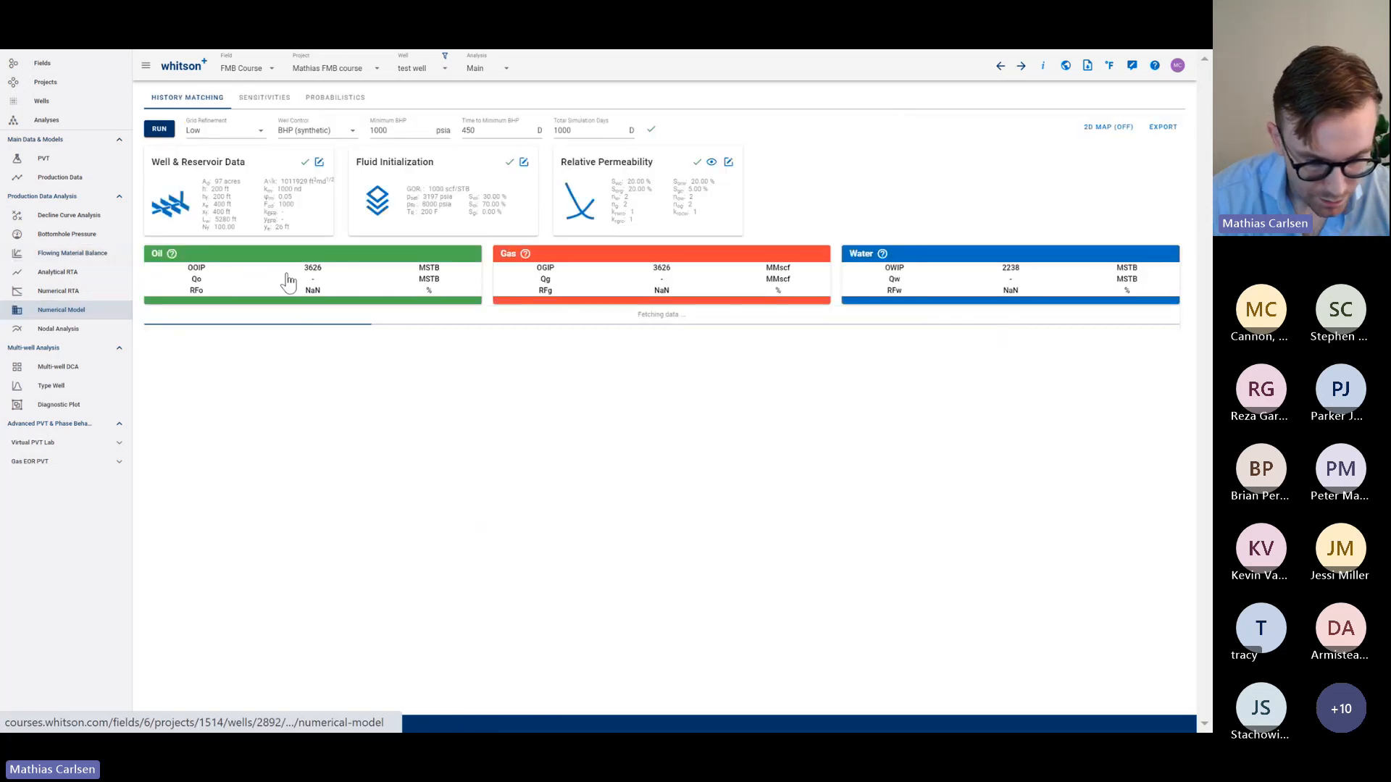
double_click(310, 268)
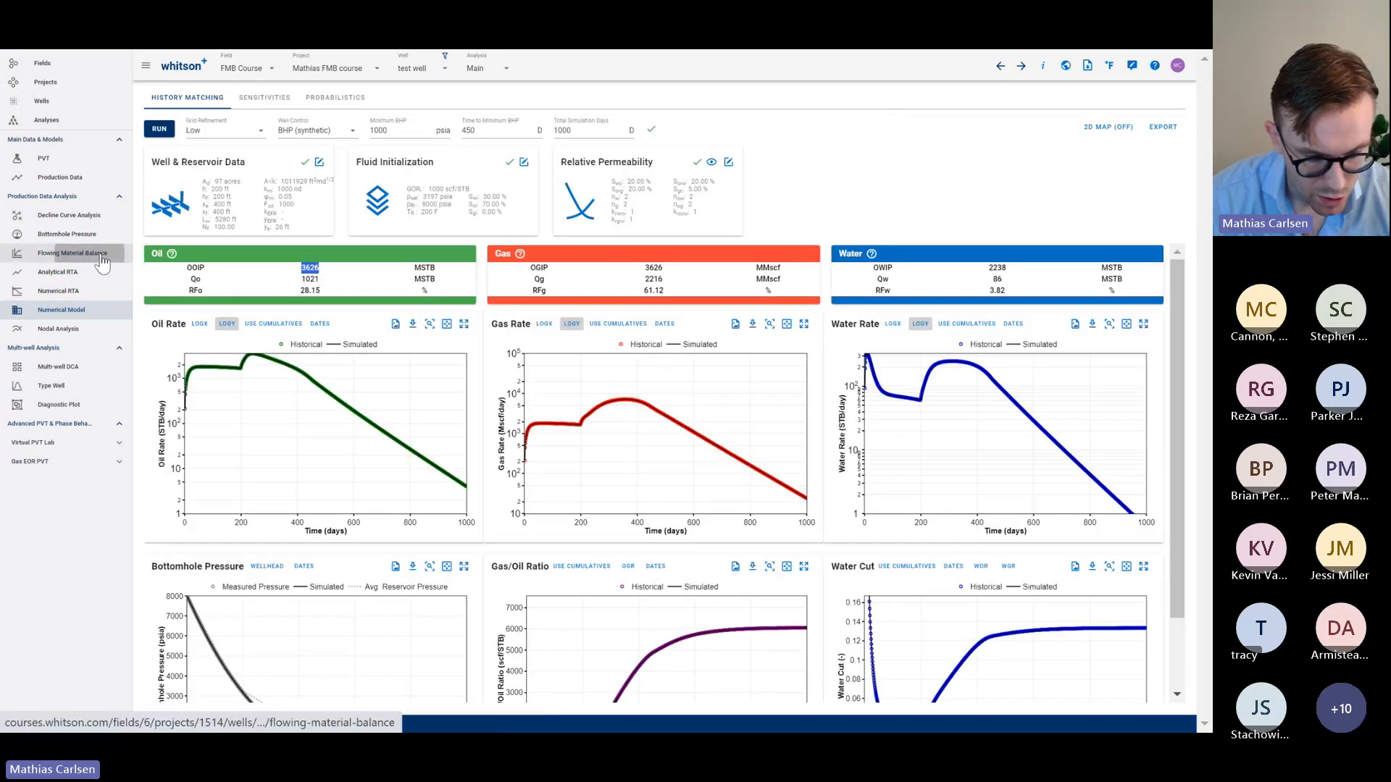
click(101, 255)
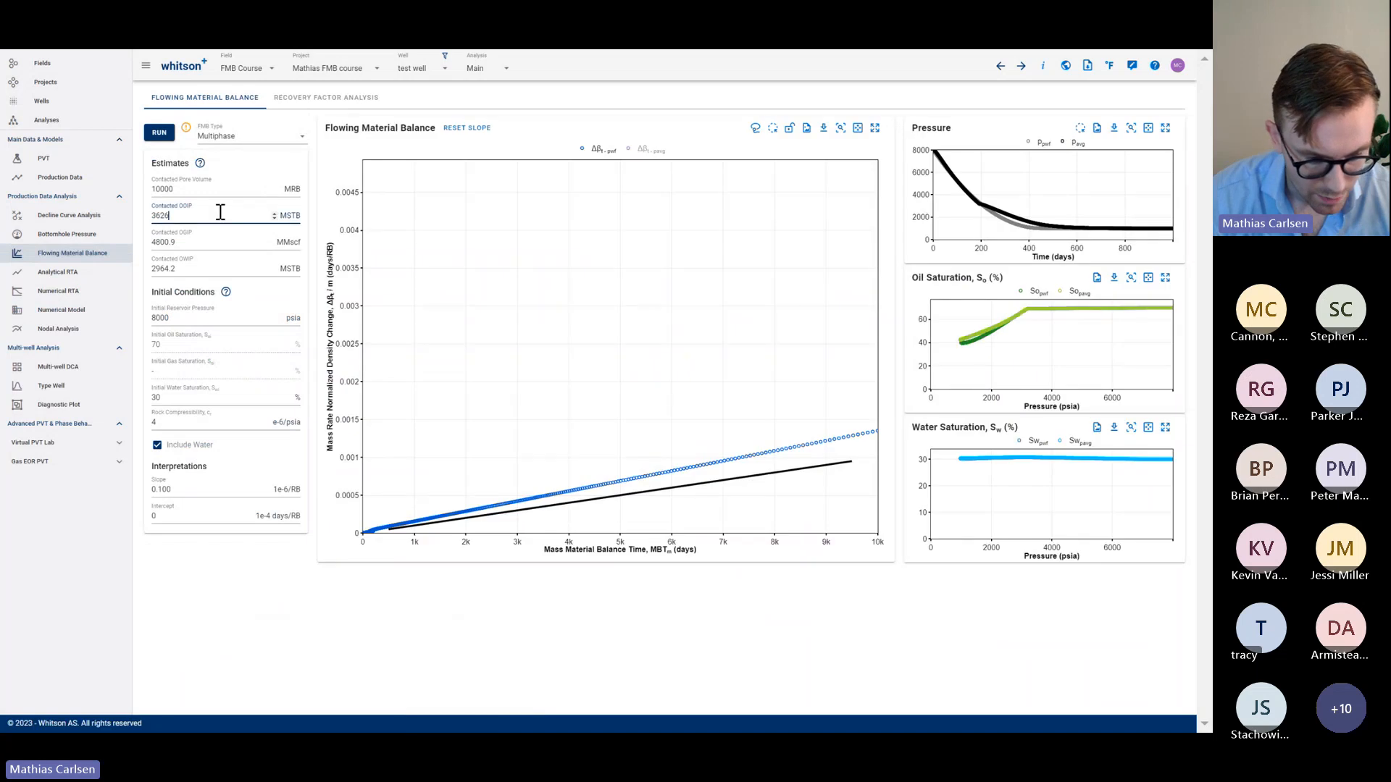
scroll(220, 212, up, 4)
scroll(220, 212, down, 3)
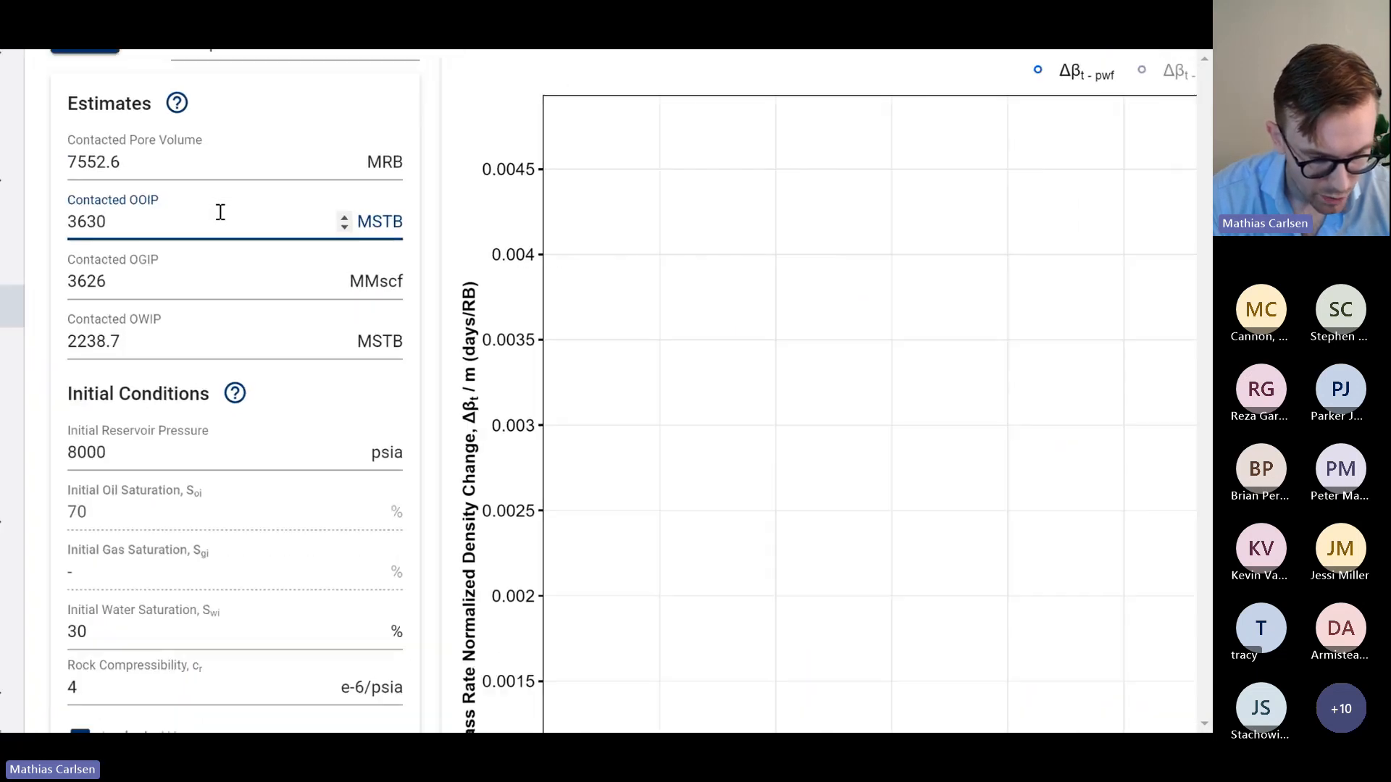
click(288, 298)
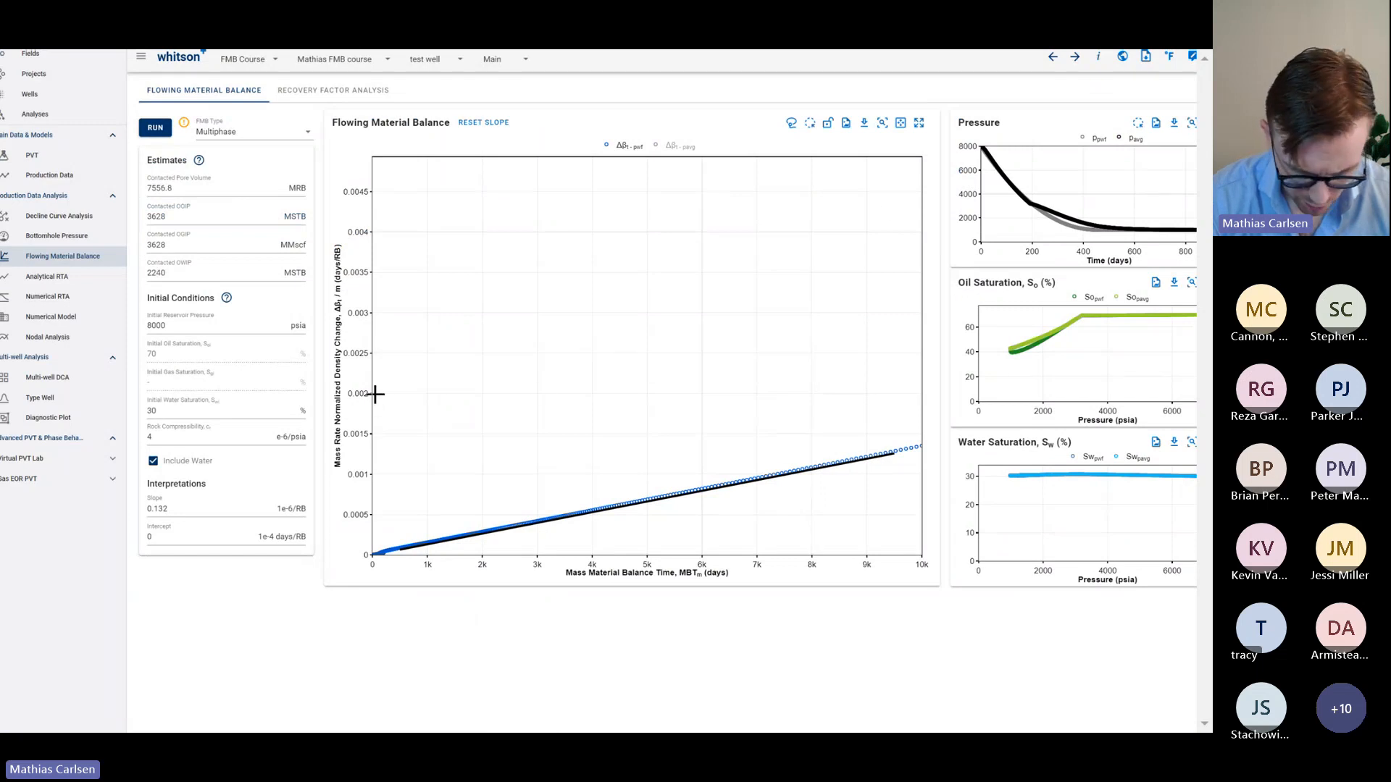
Shift the flowing material balance line onto the data at an intercept of 0.170e-4 days/RB and compare its contacted OOIP with the numerical model
drag(376, 393, 949, 664)
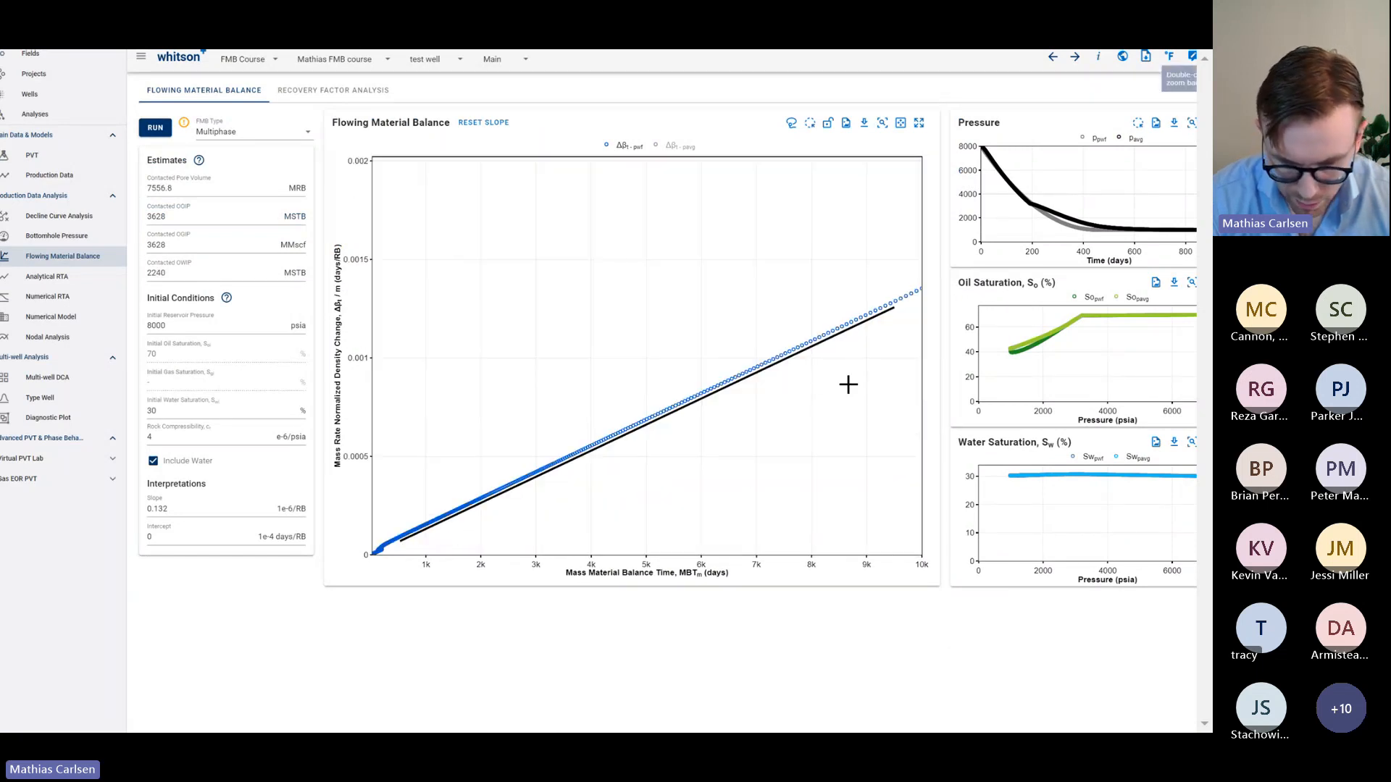
drag(753, 376, 746, 379)
drag(193, 217, 147, 221)
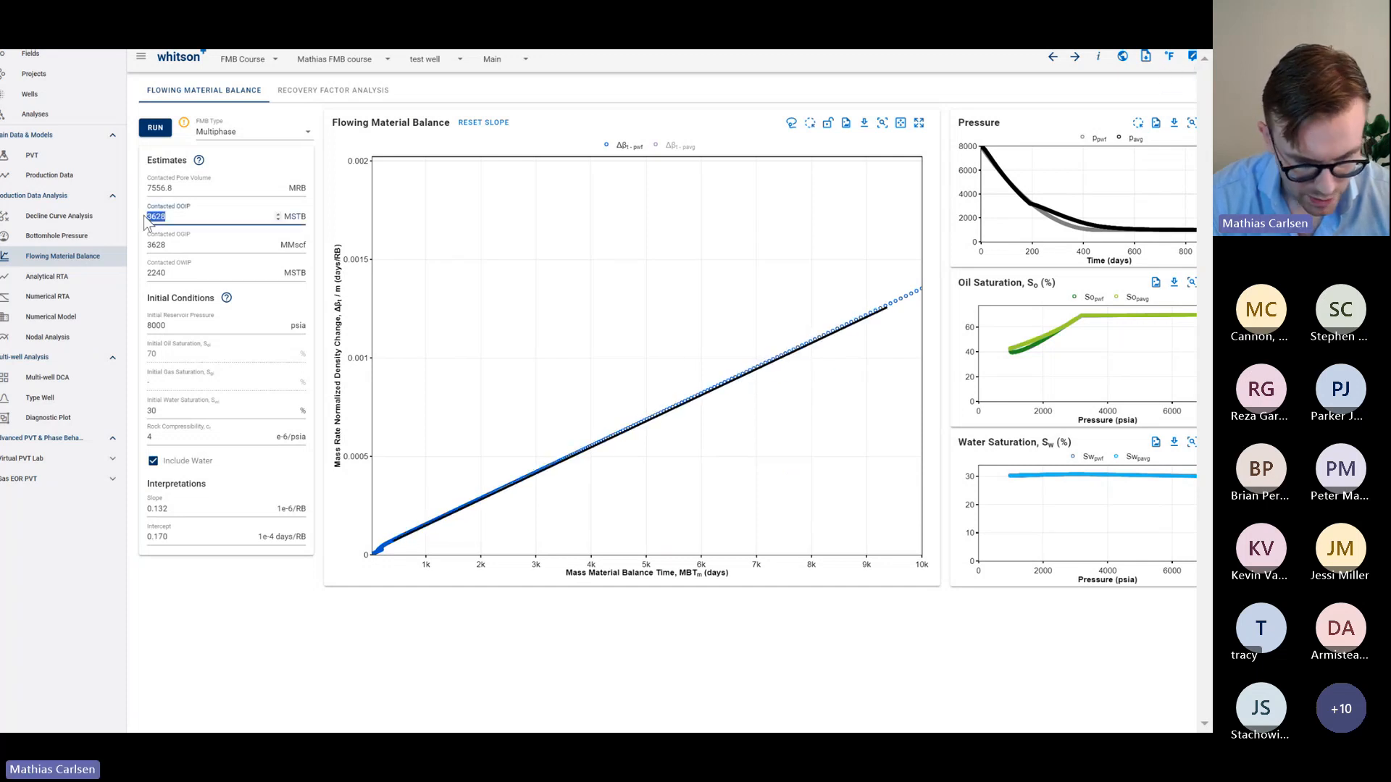
click(100, 317)
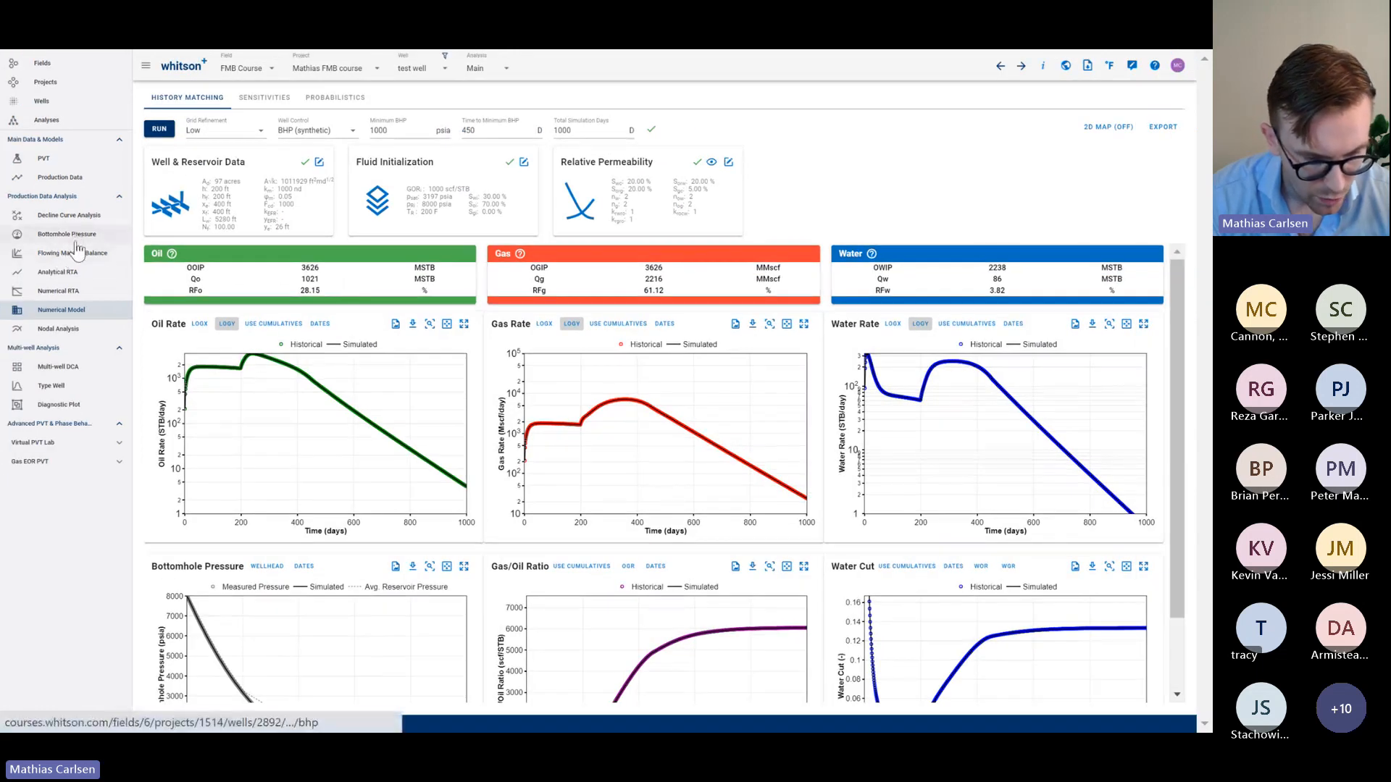
click(78, 250)
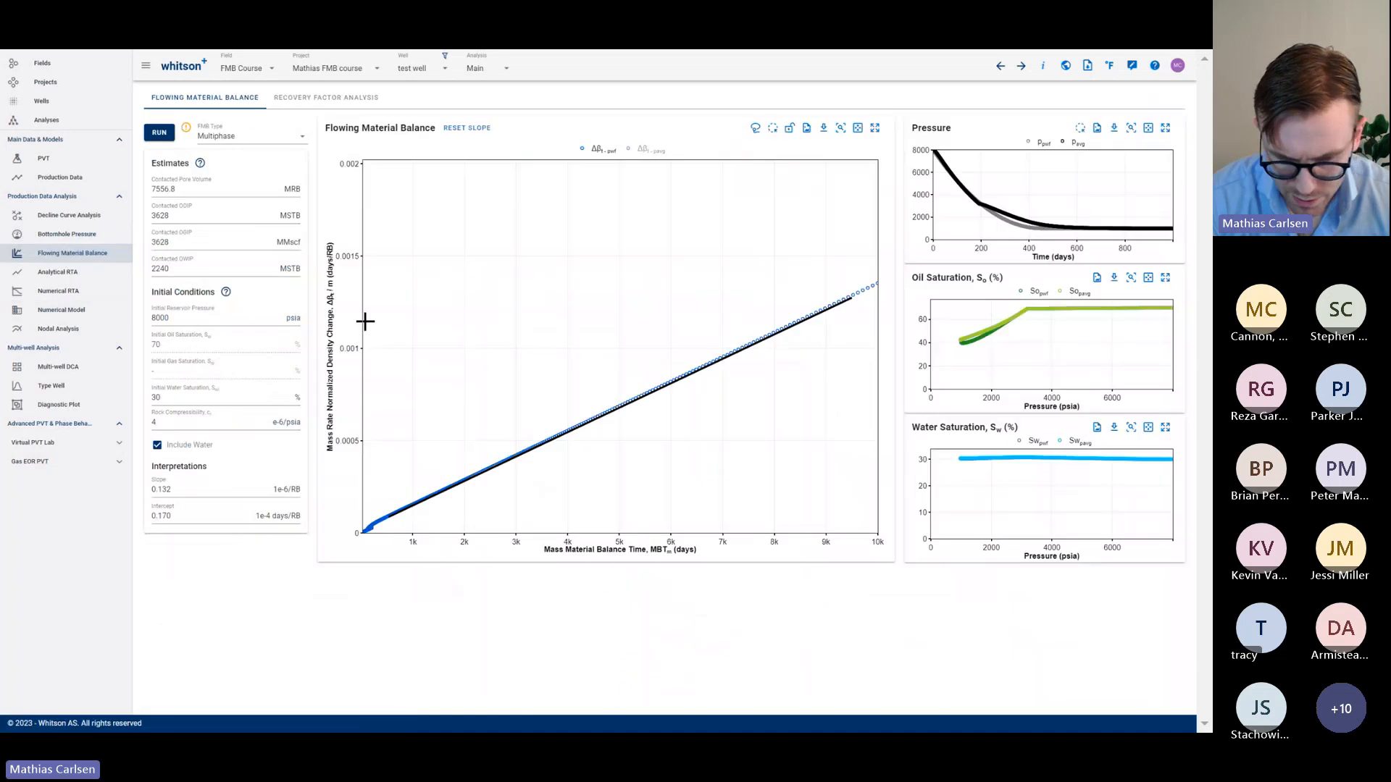
Open the recovery factor analysis and add instantaneous OGR datapoints along the historical trend, extending them below 1000 psia bottomhole pressure
click(313, 99)
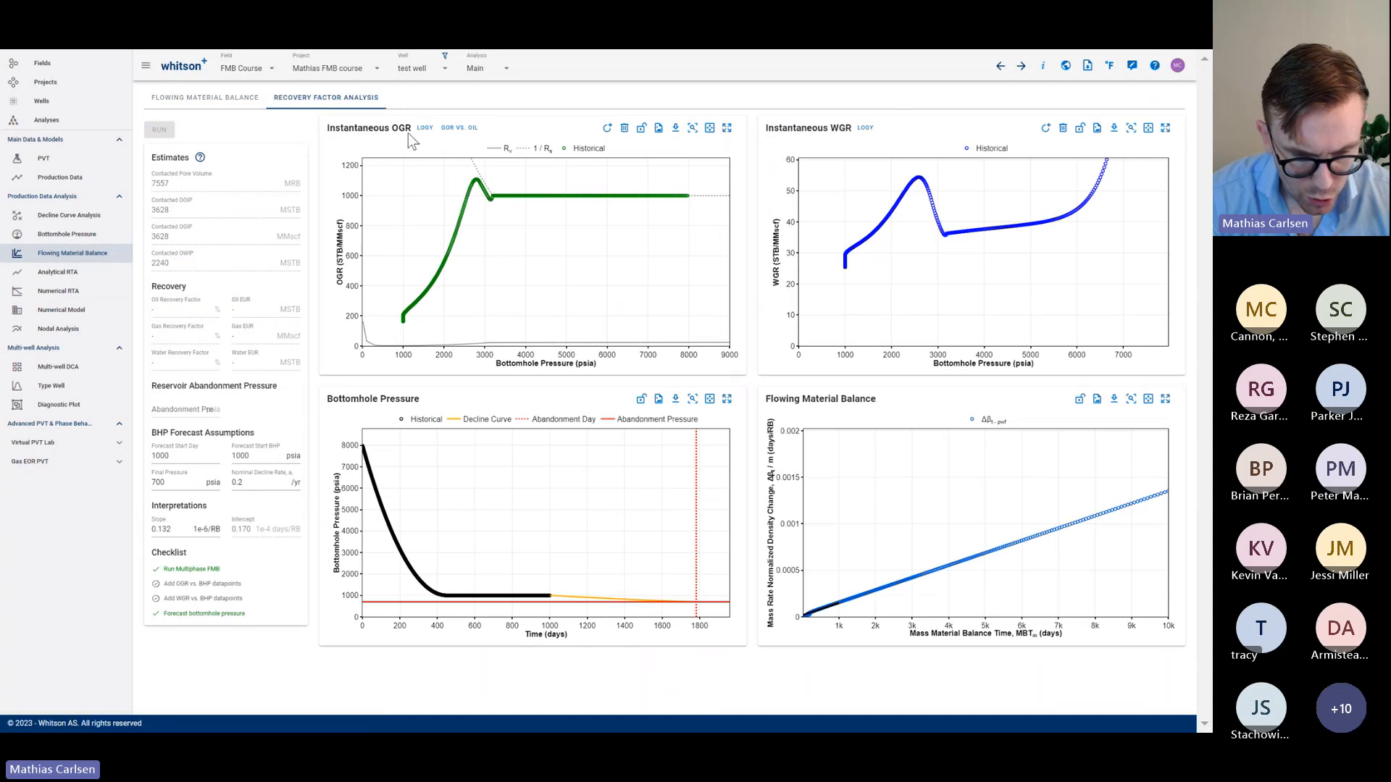
click(608, 129)
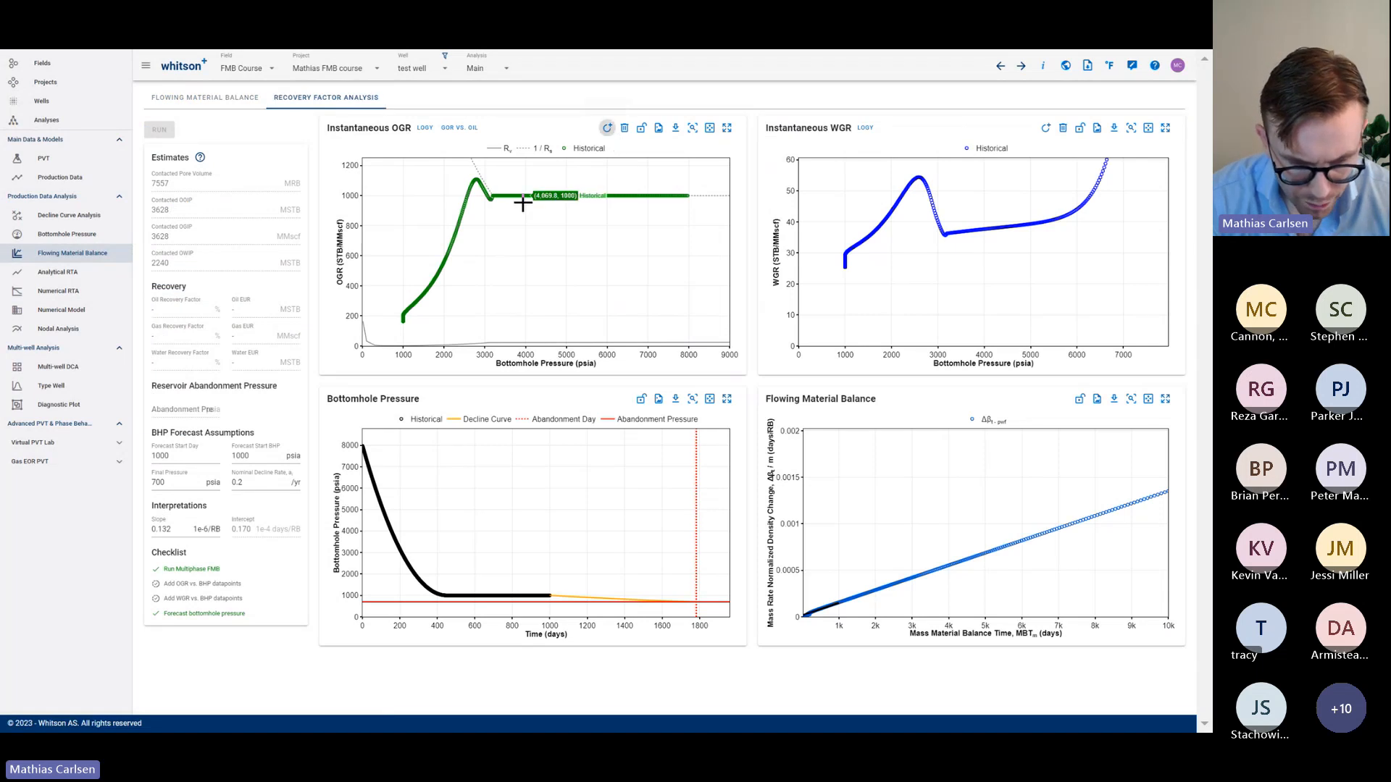
click(668, 197)
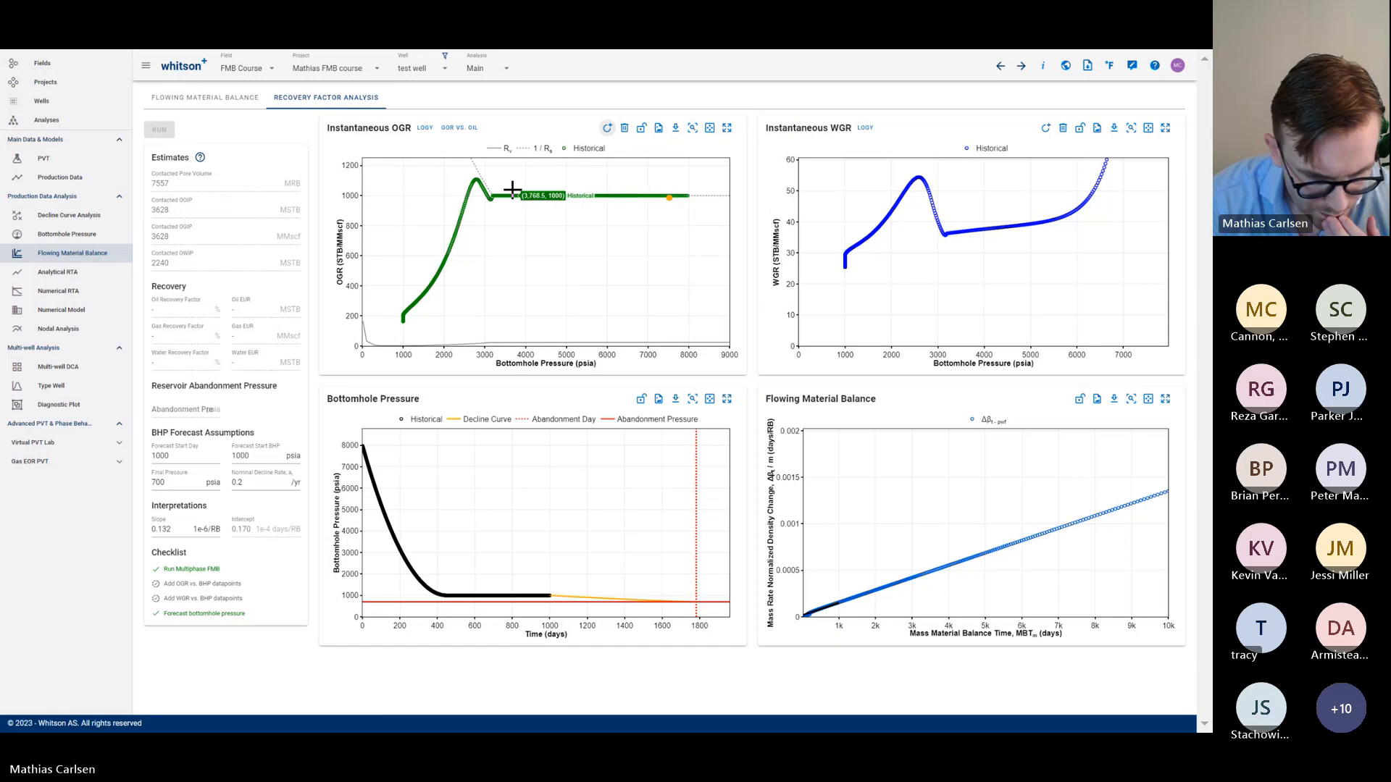
click(493, 195)
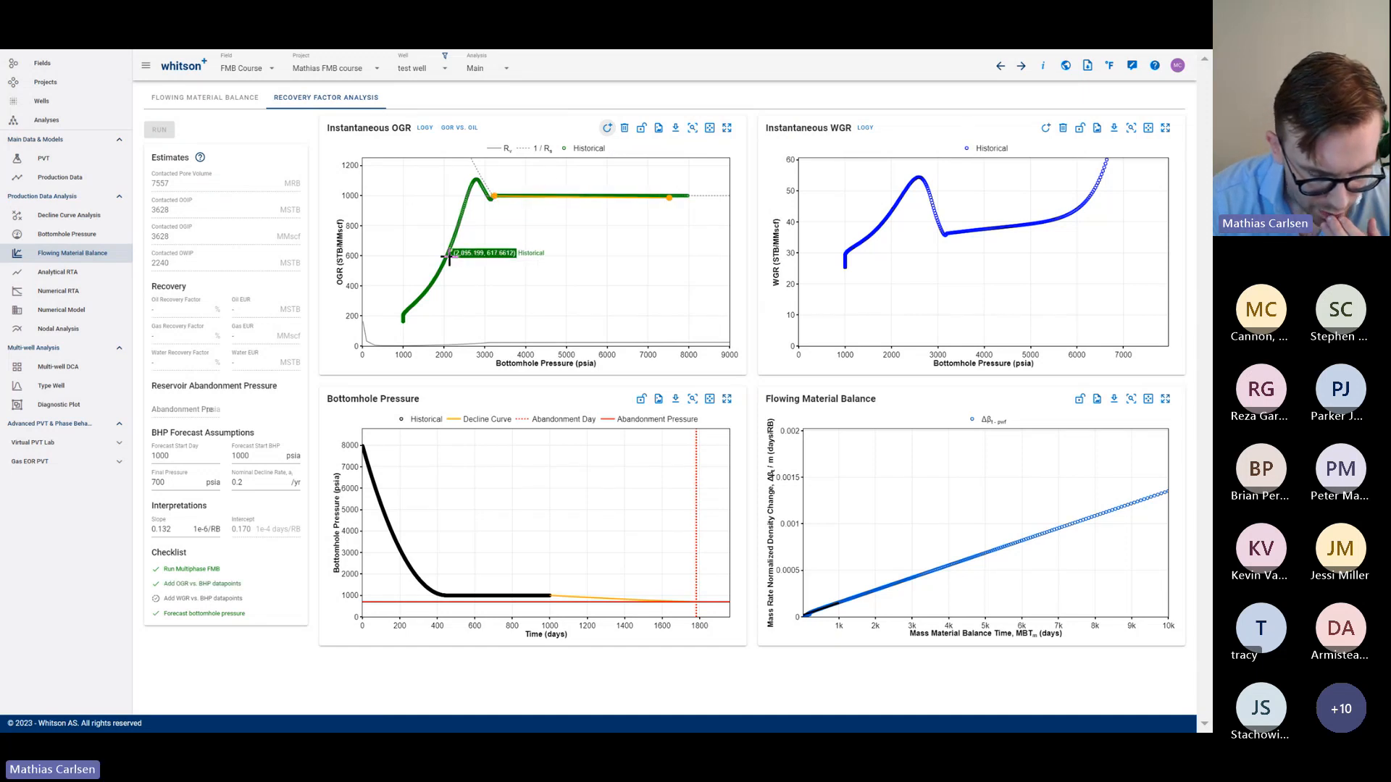
click(449, 256)
click(428, 299)
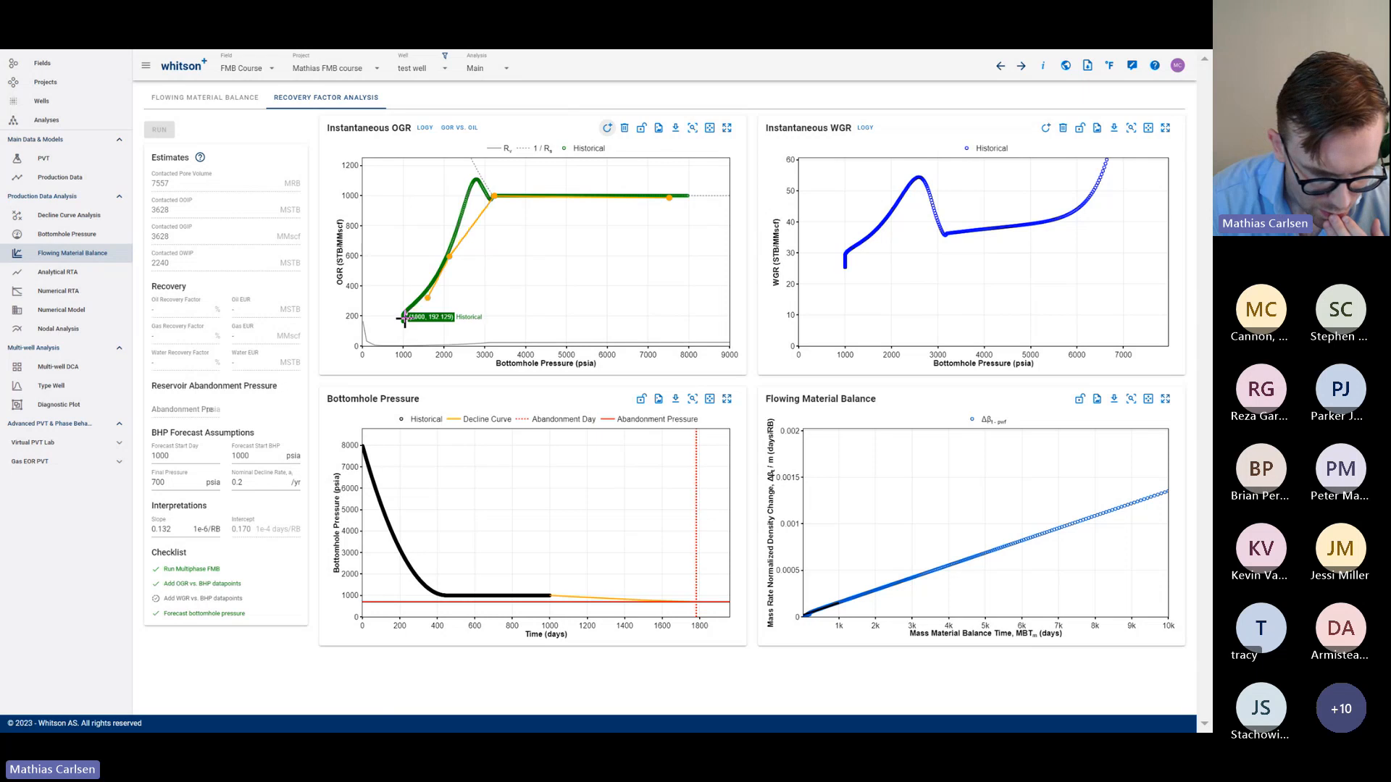
click(404, 317)
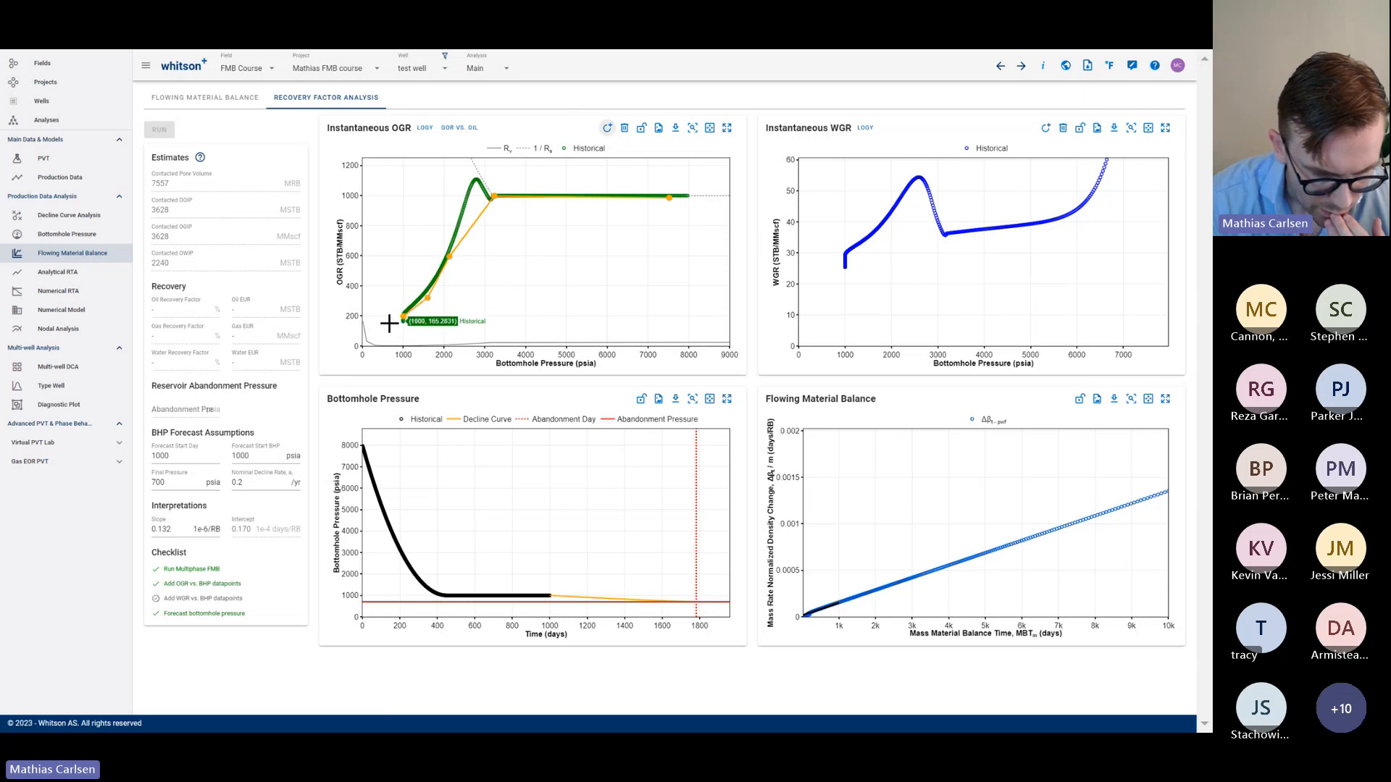
click(390, 323)
click(370, 322)
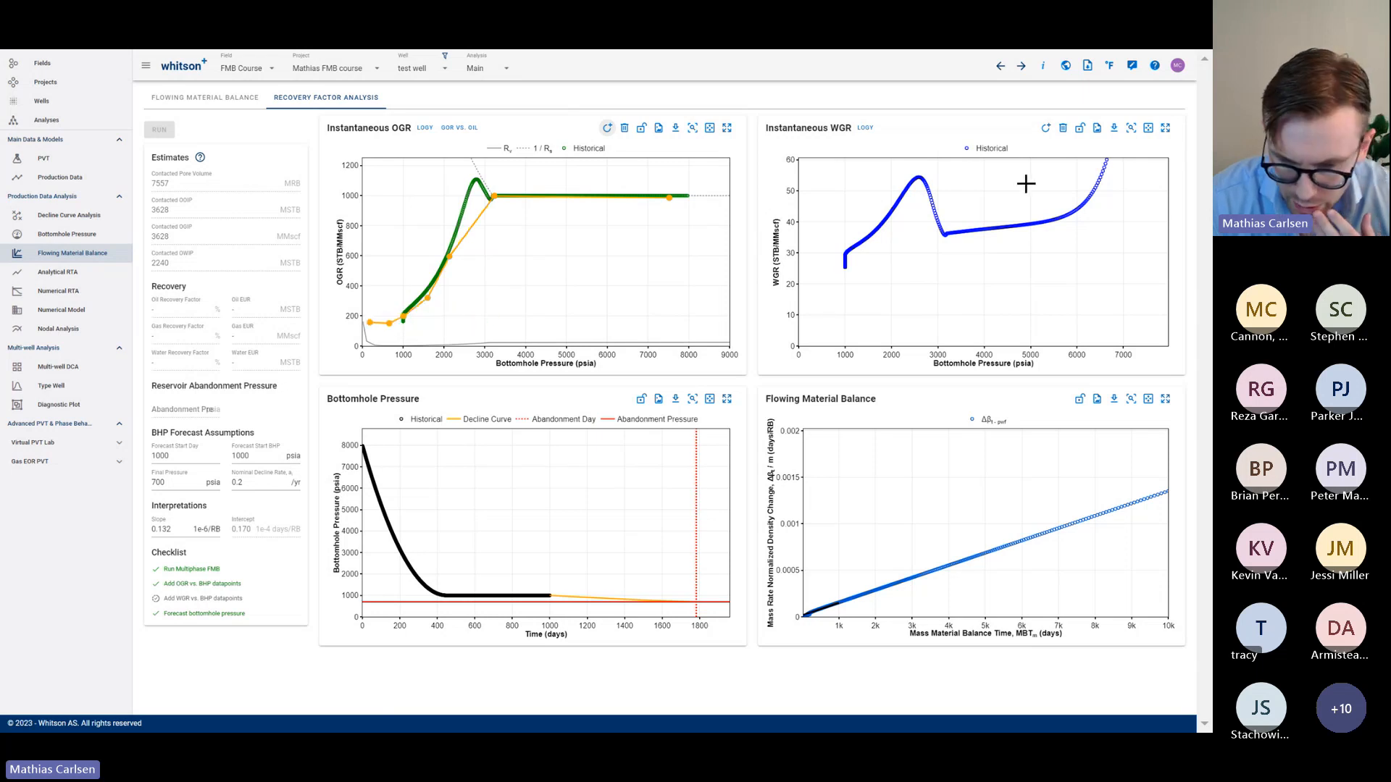
Add instantaneous WGR datapoints along the historical trend from about 6600 psia down to about 140 psia, bypassing the hump
click(1046, 127)
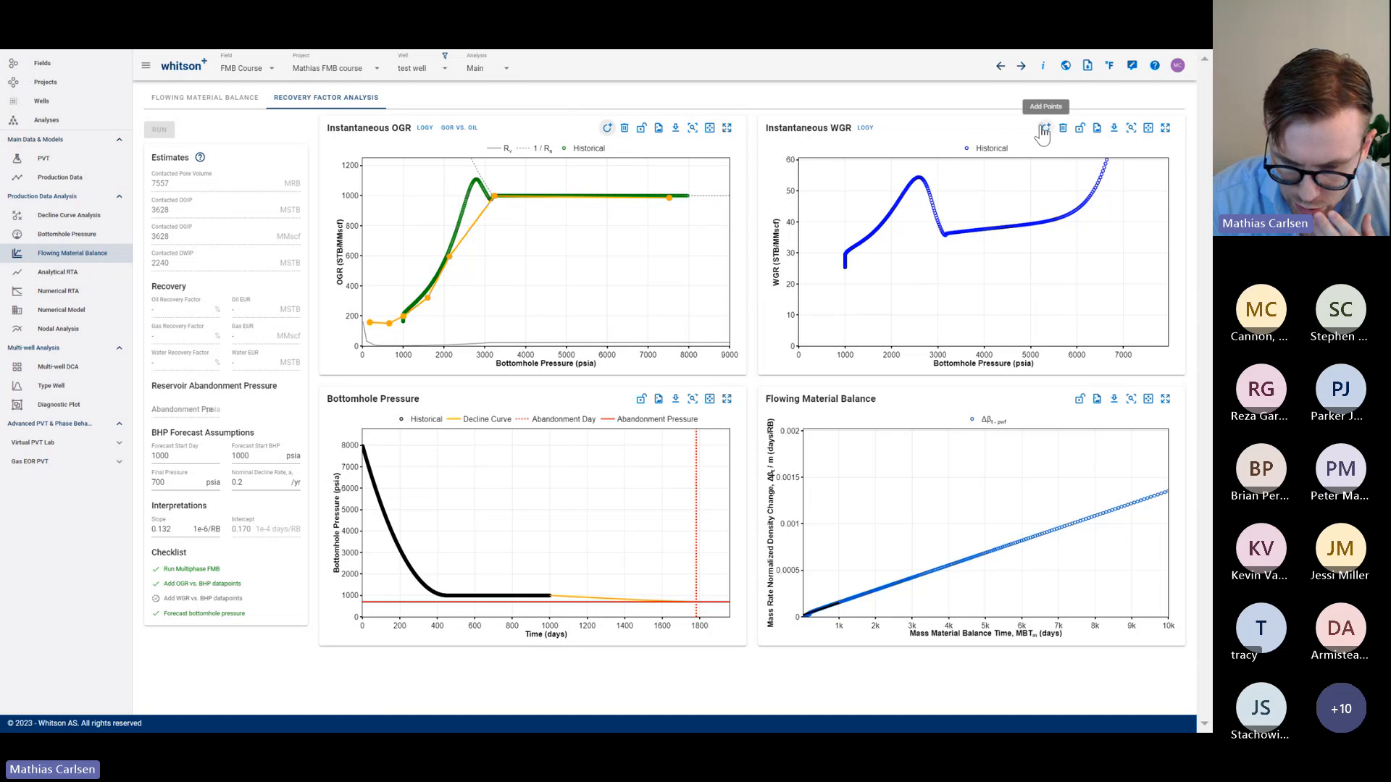
click(1107, 166)
click(1072, 214)
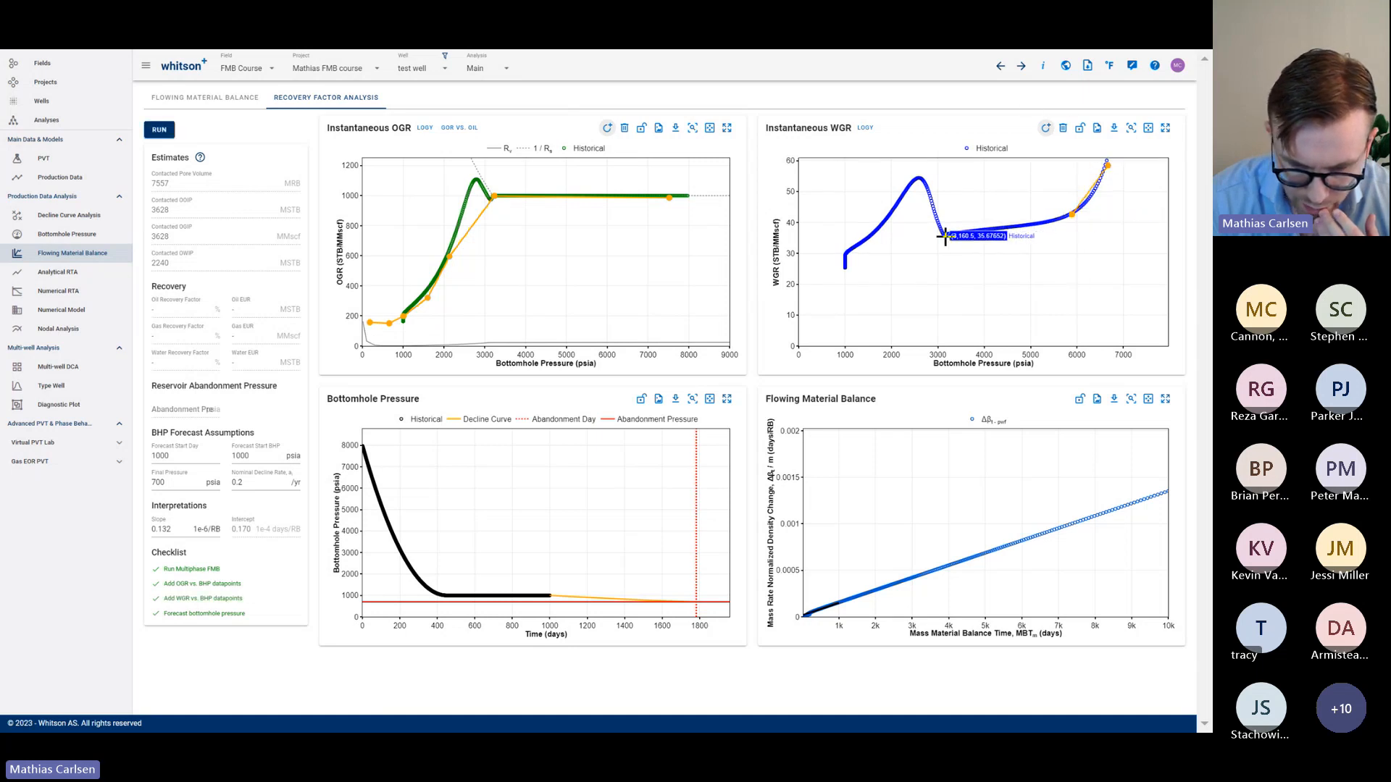
click(945, 236)
click(846, 256)
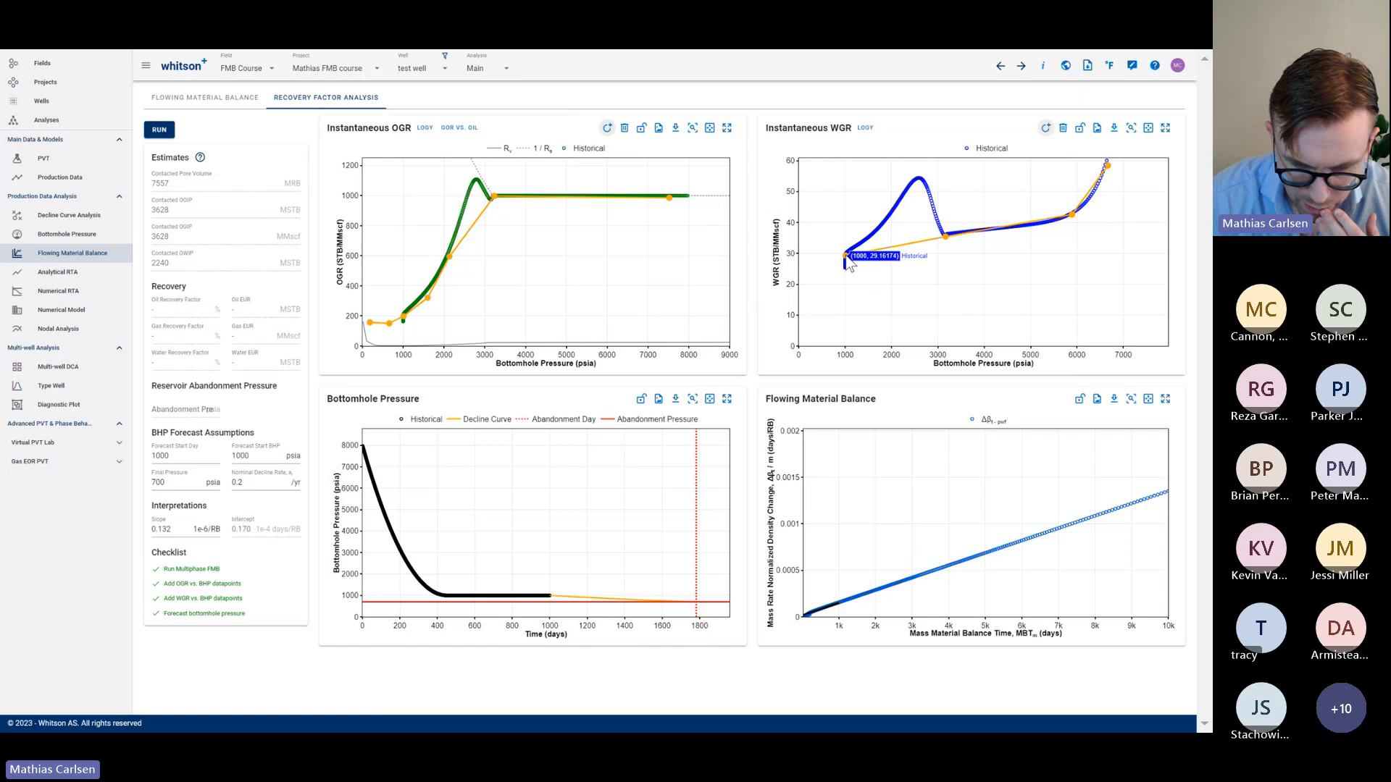
click(805, 267)
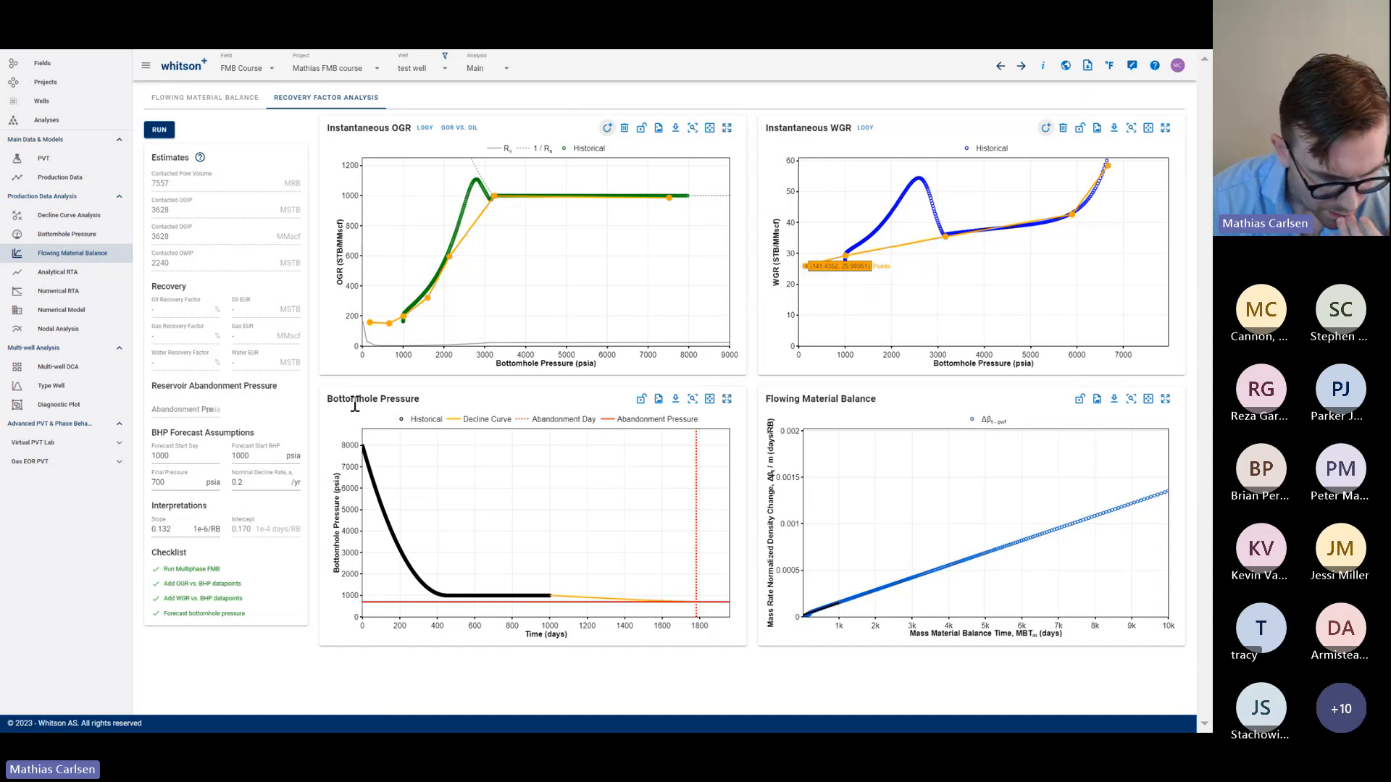
Set the BHP forecast's final pressure to 999.9 psia and run the recovery factor analysis
click(185, 479)
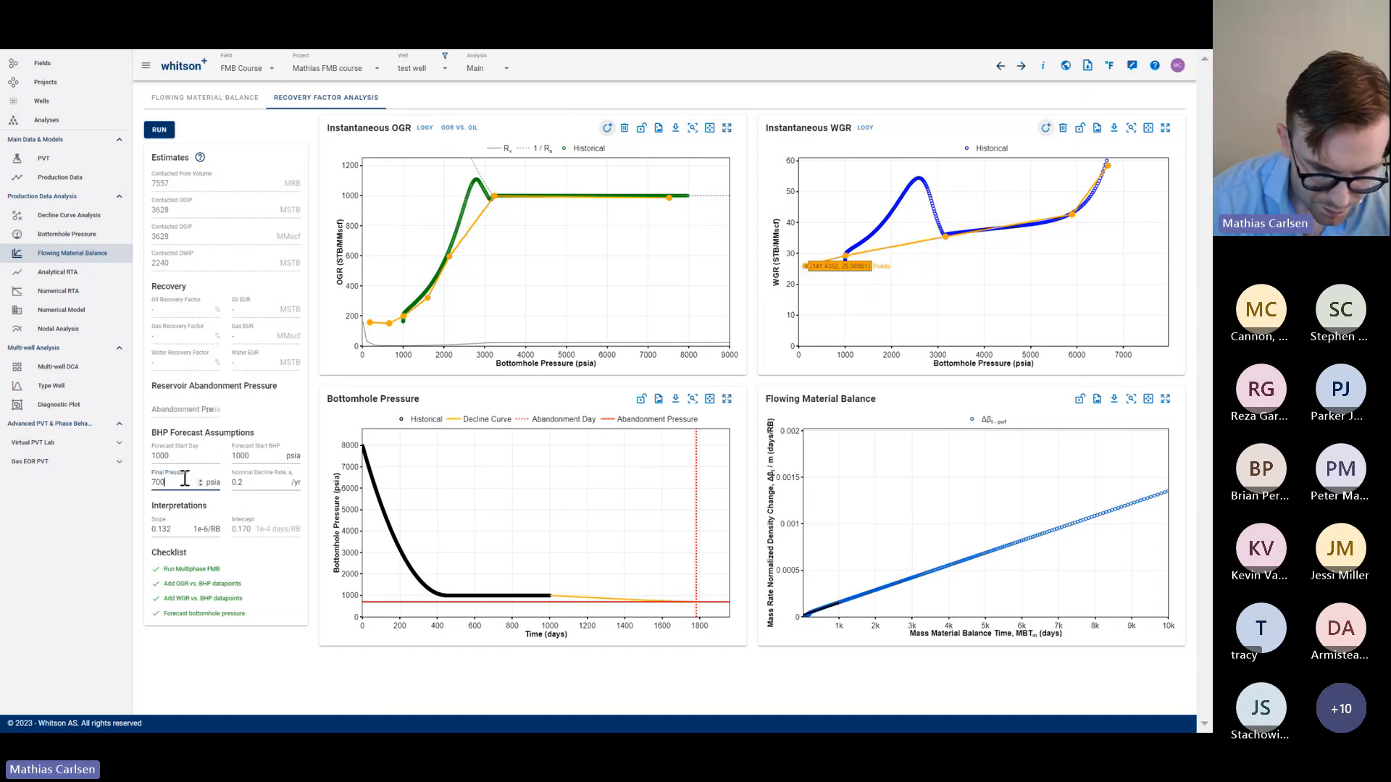
text(10)
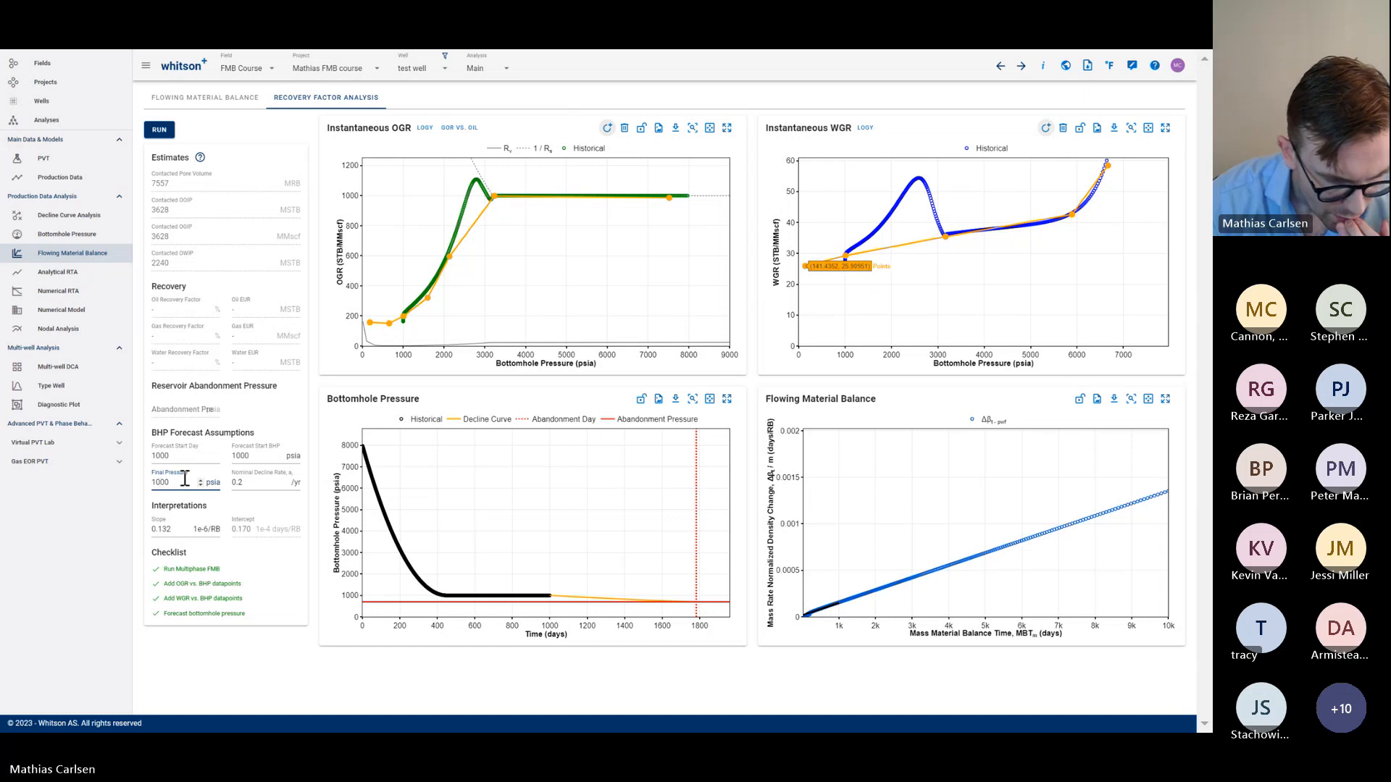
click(160, 132)
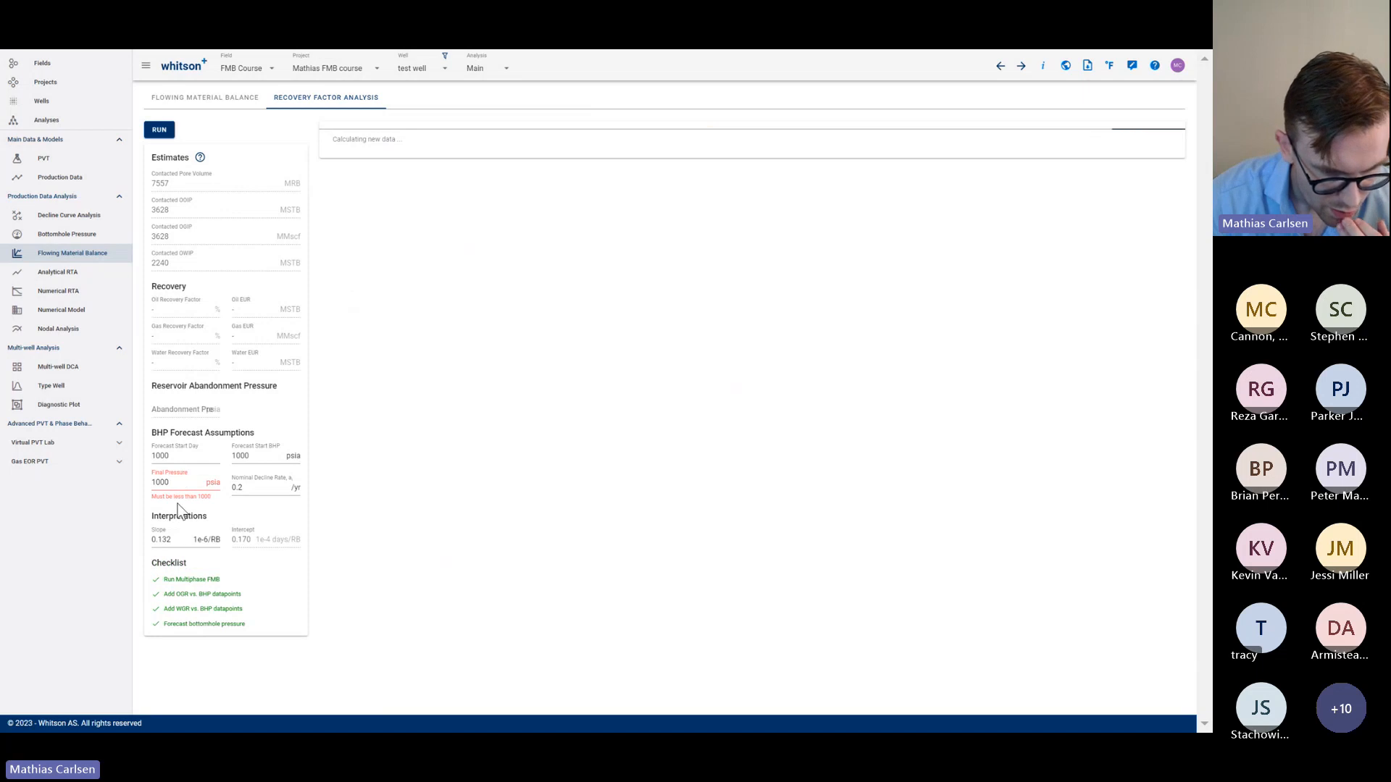
double_click(193, 483)
key(BackSpace)
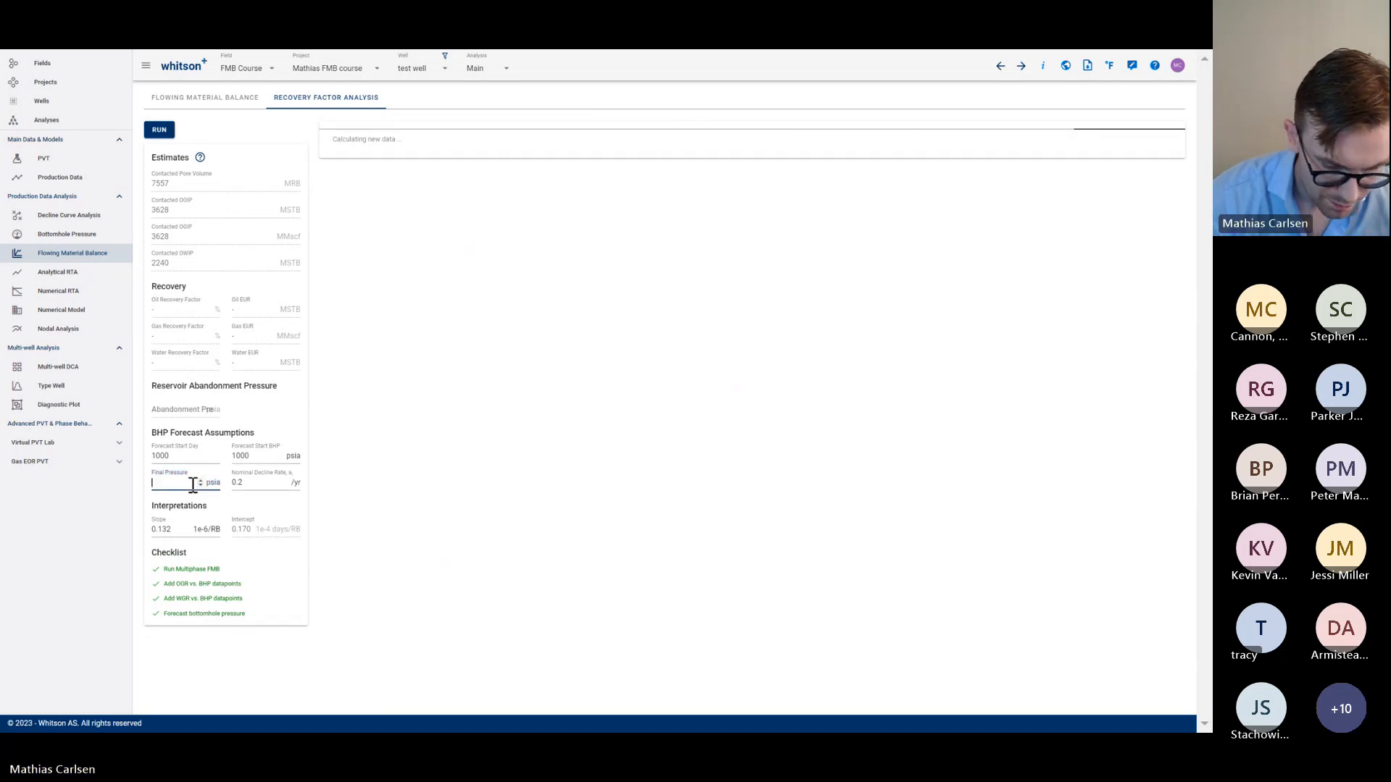
text(999.9)
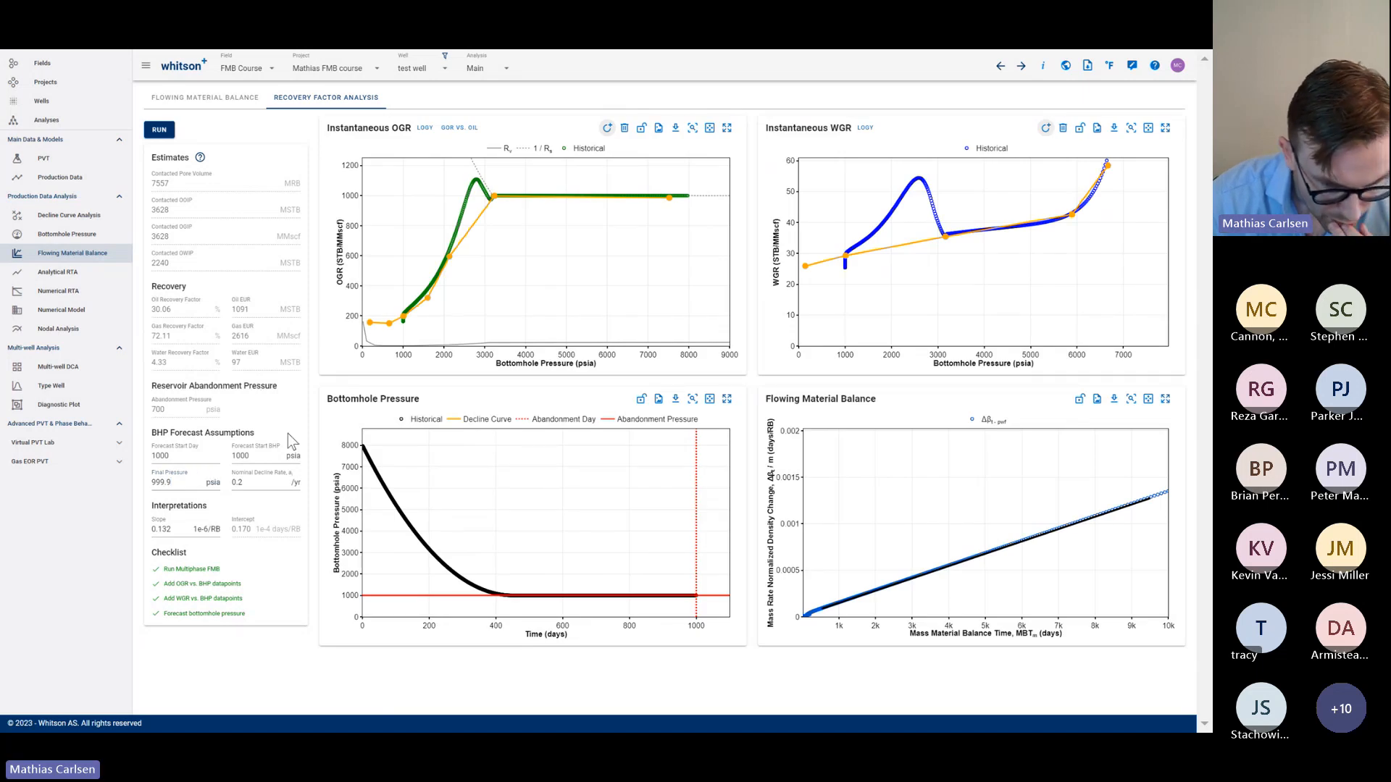
Check the cumulative GOR vs. oil plot, then raise the OGR datapoint near 1000 psia onto the historical data and rerun the analysis
click(459, 128)
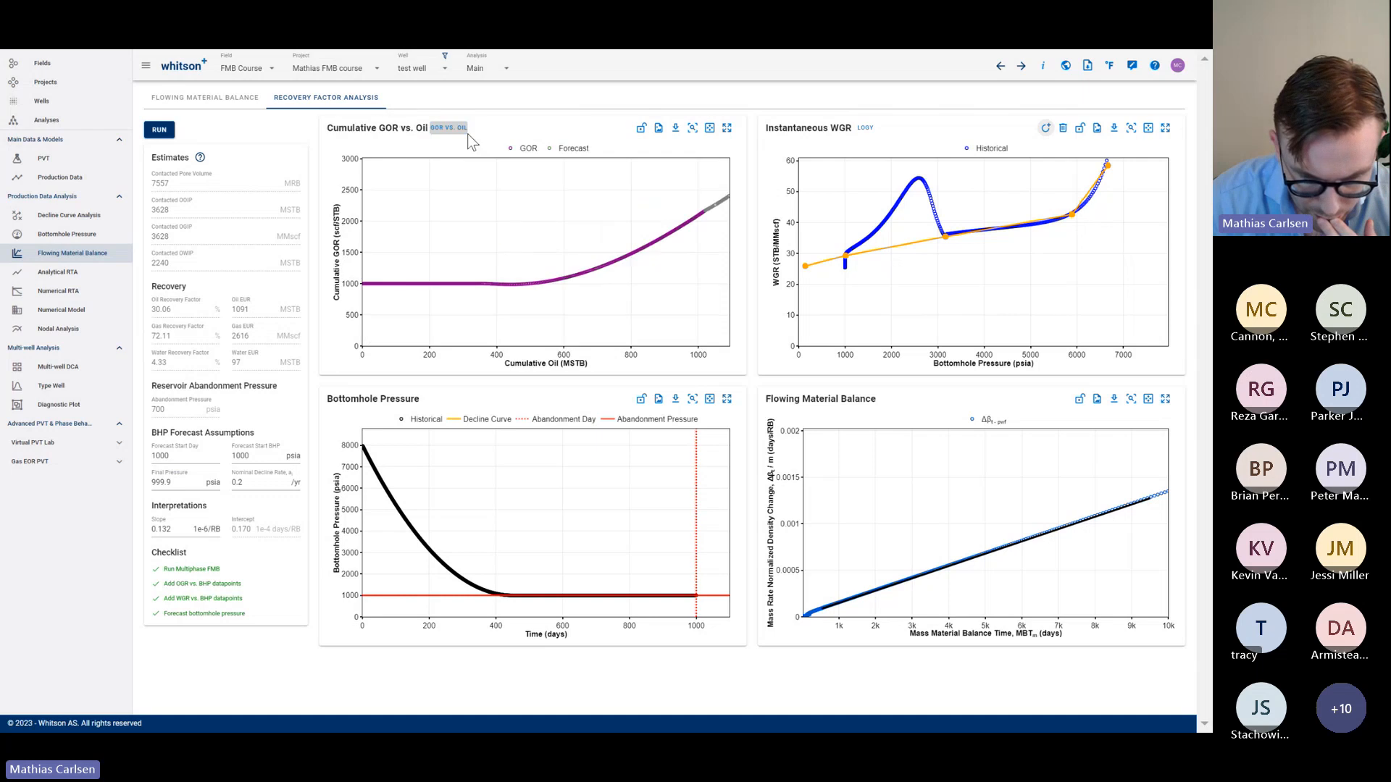
click(454, 128)
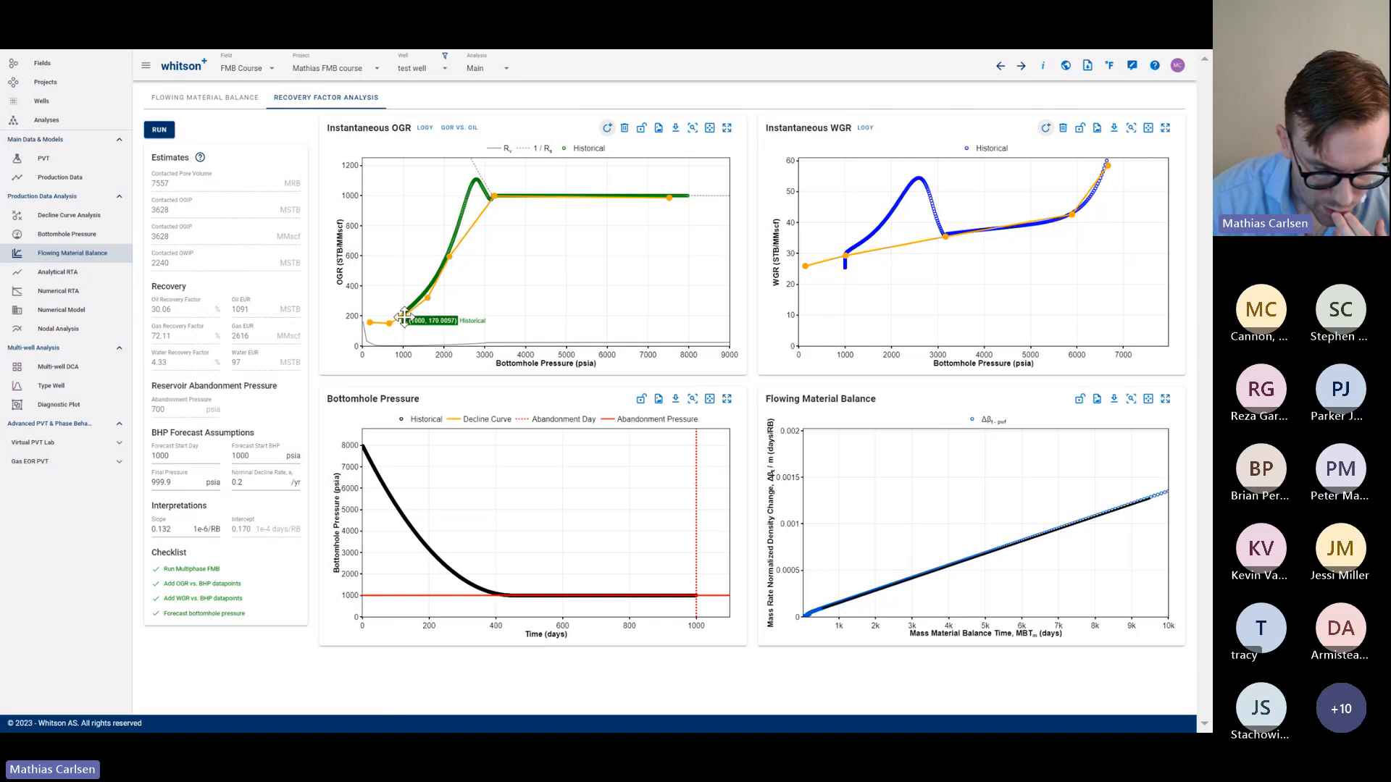
drag(394, 297, 419, 347)
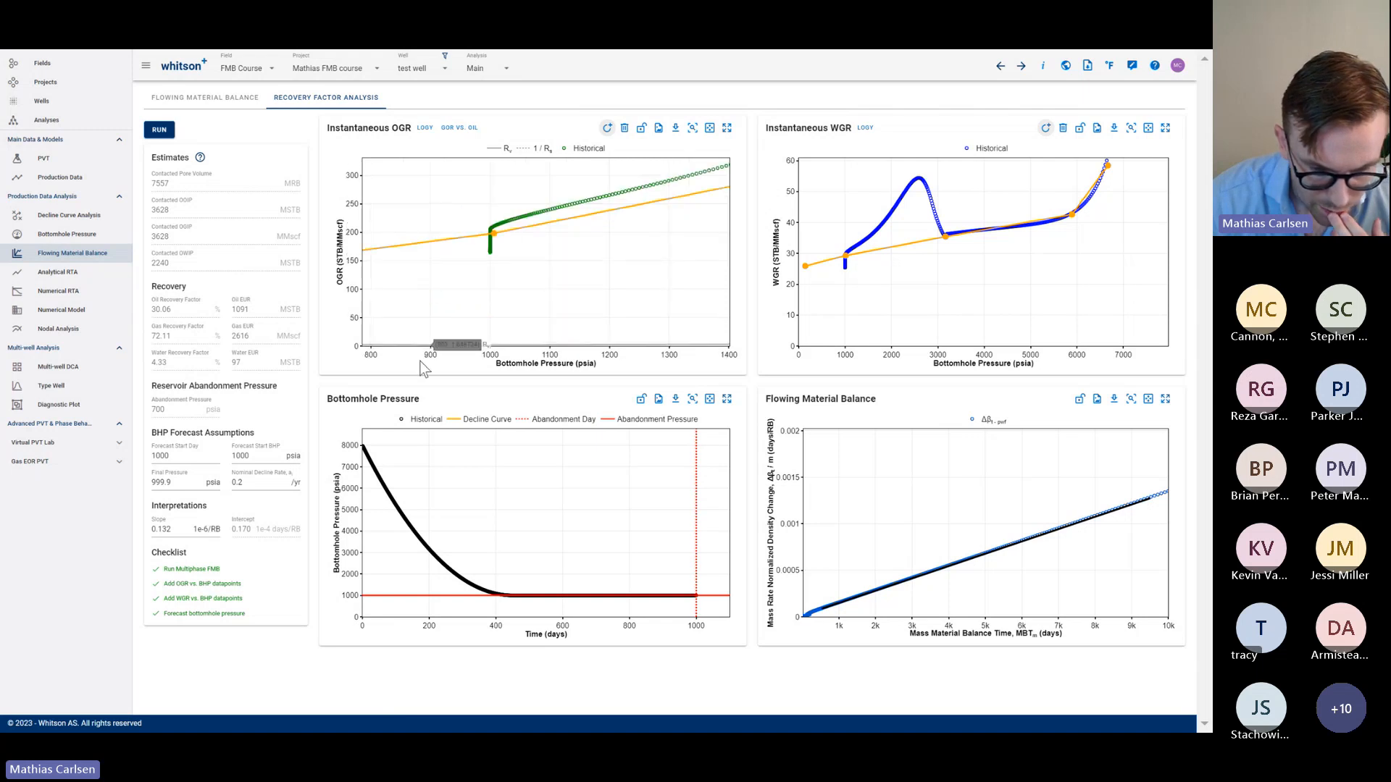
double_click(490, 227)
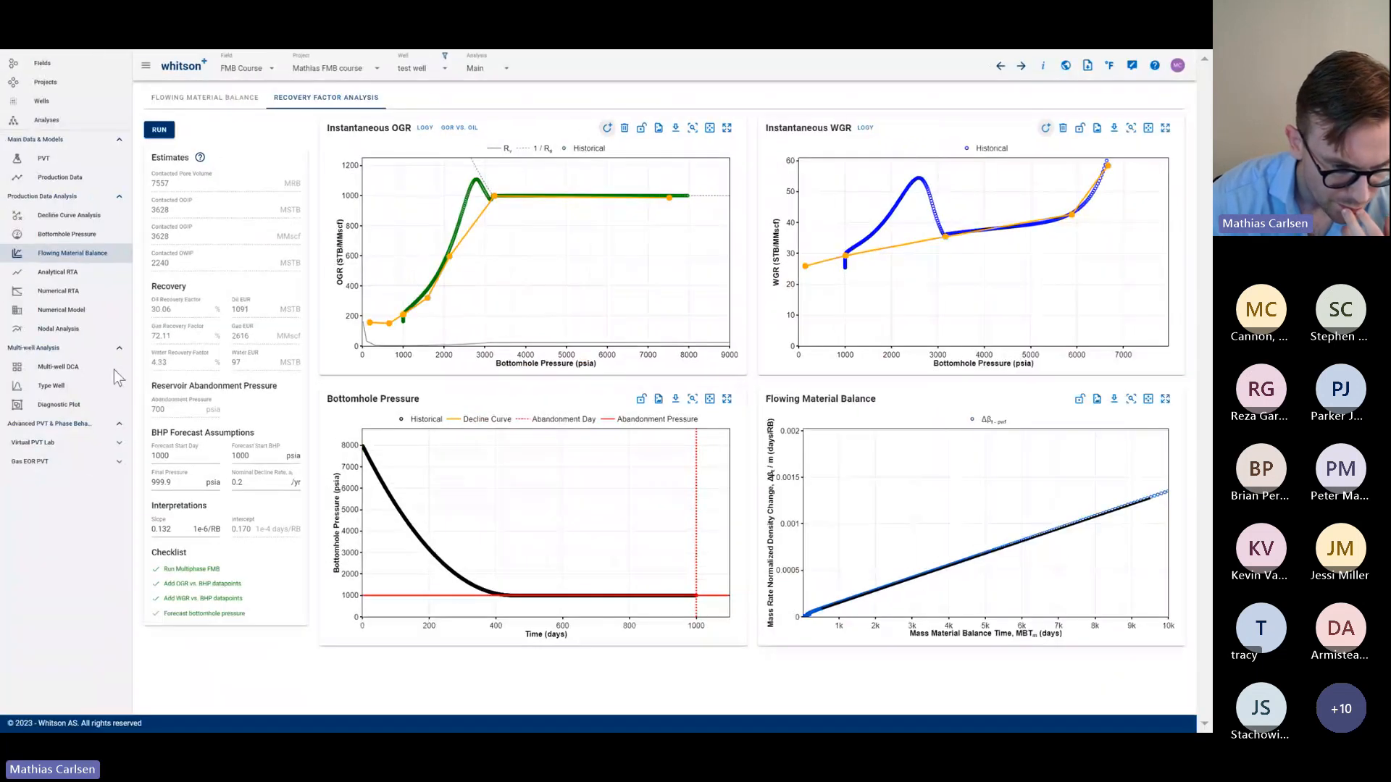
click(158, 132)
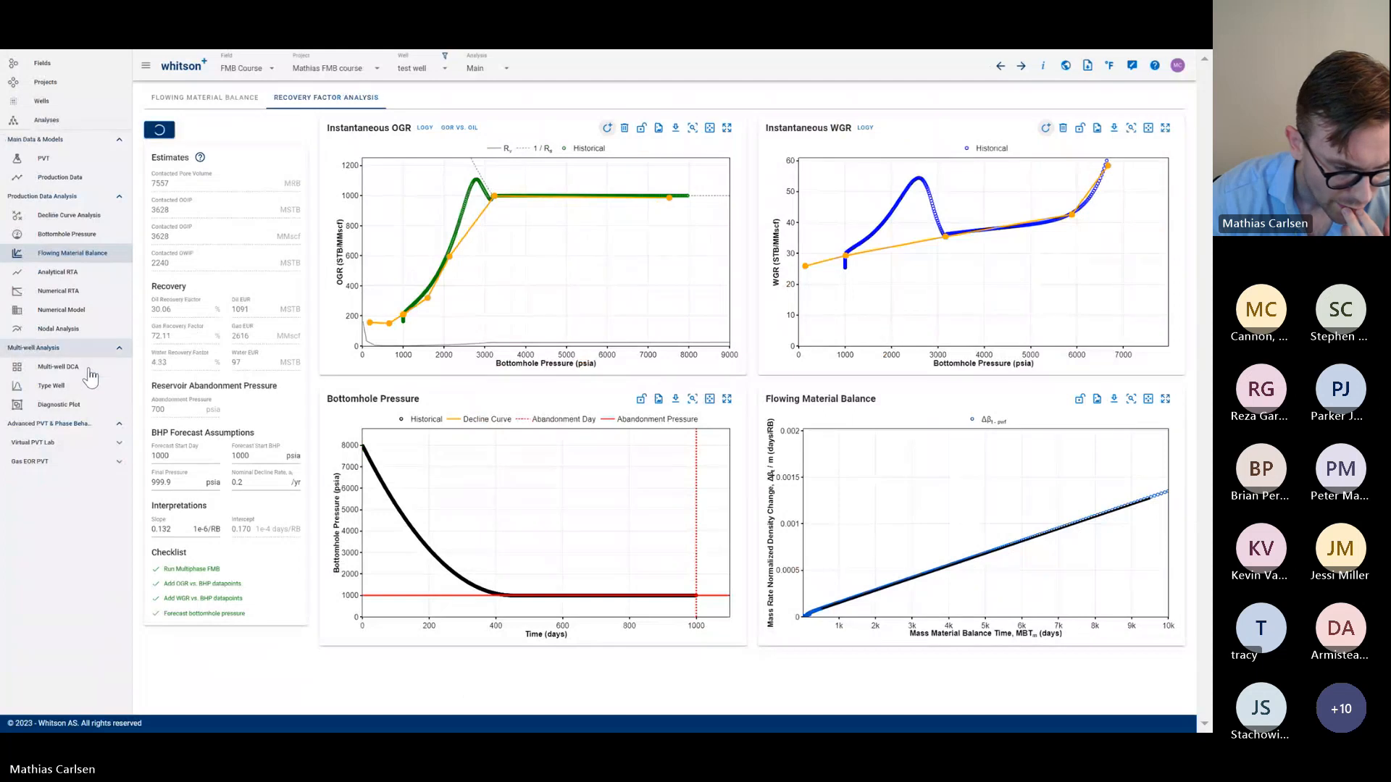
Return to the numerical model and read the final gas/oil ratio based on cumulatives
click(89, 443)
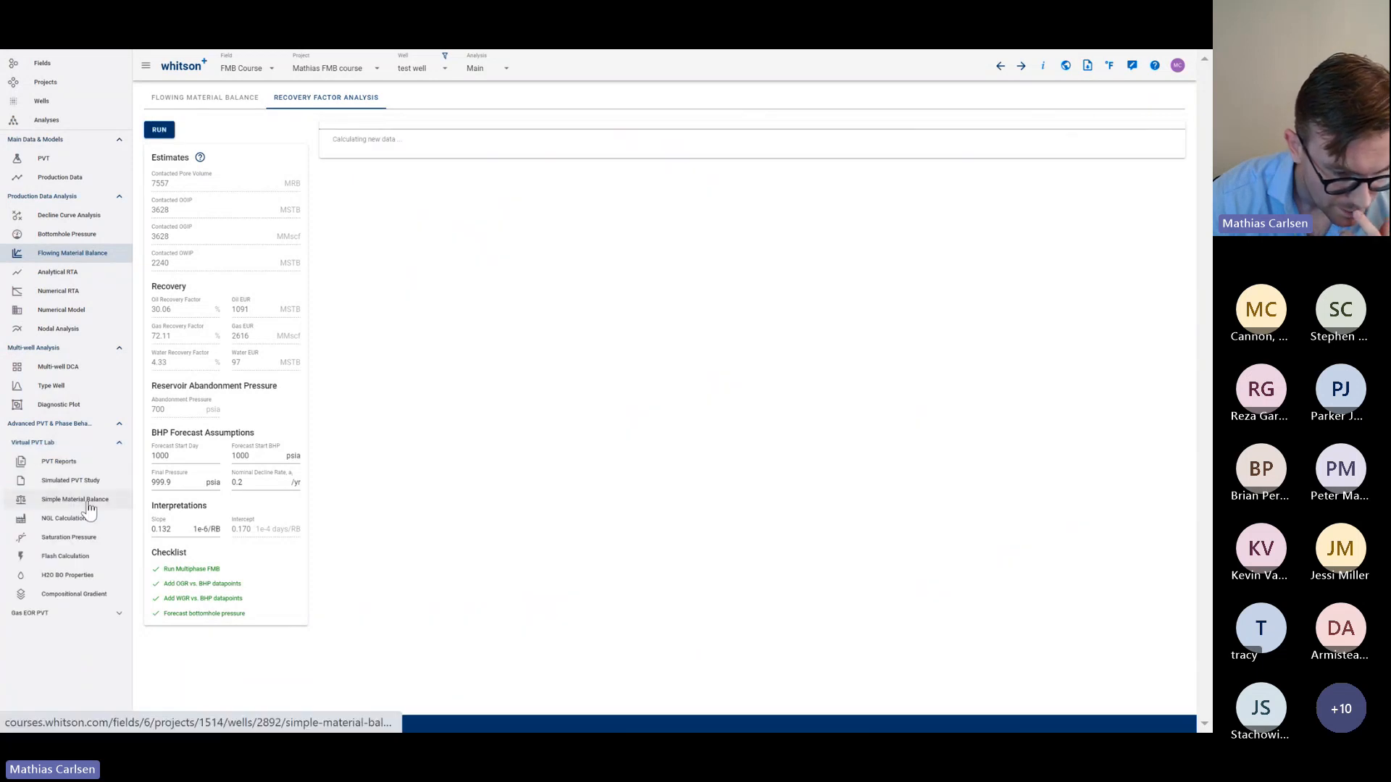
click(101, 310)
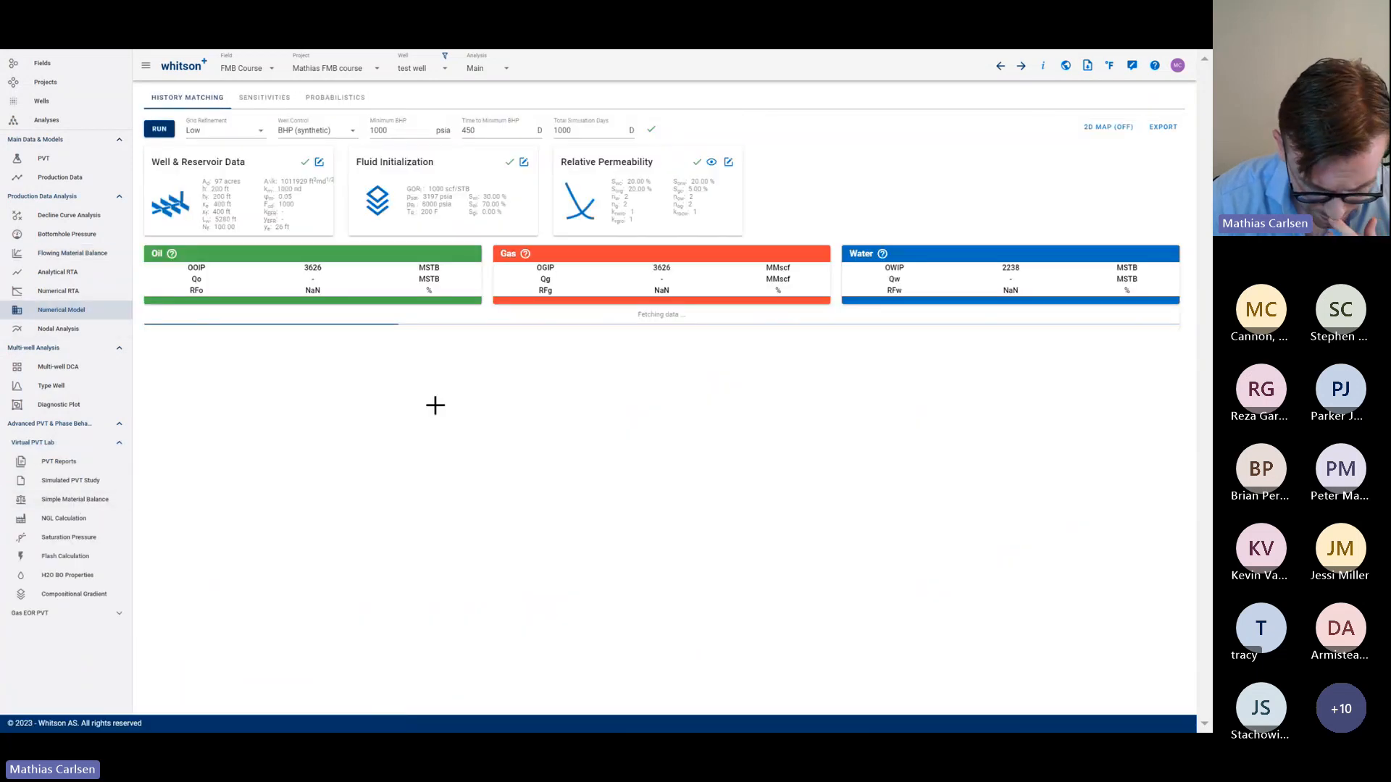
click(580, 478)
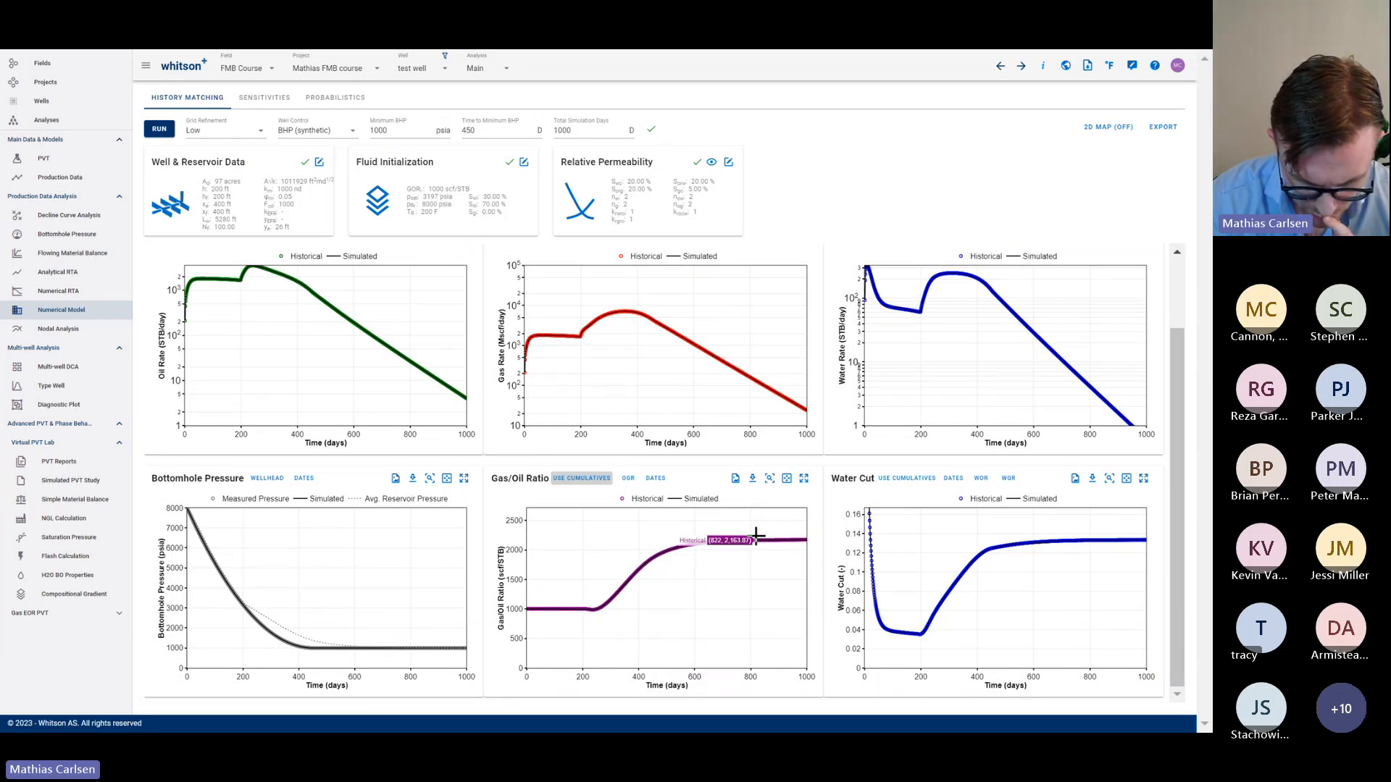
Enter and save the simple material balance input with an abandonment pressure of 1000 psia and a cumulative producing GOR of 2200 scf/STB
click(78, 507)
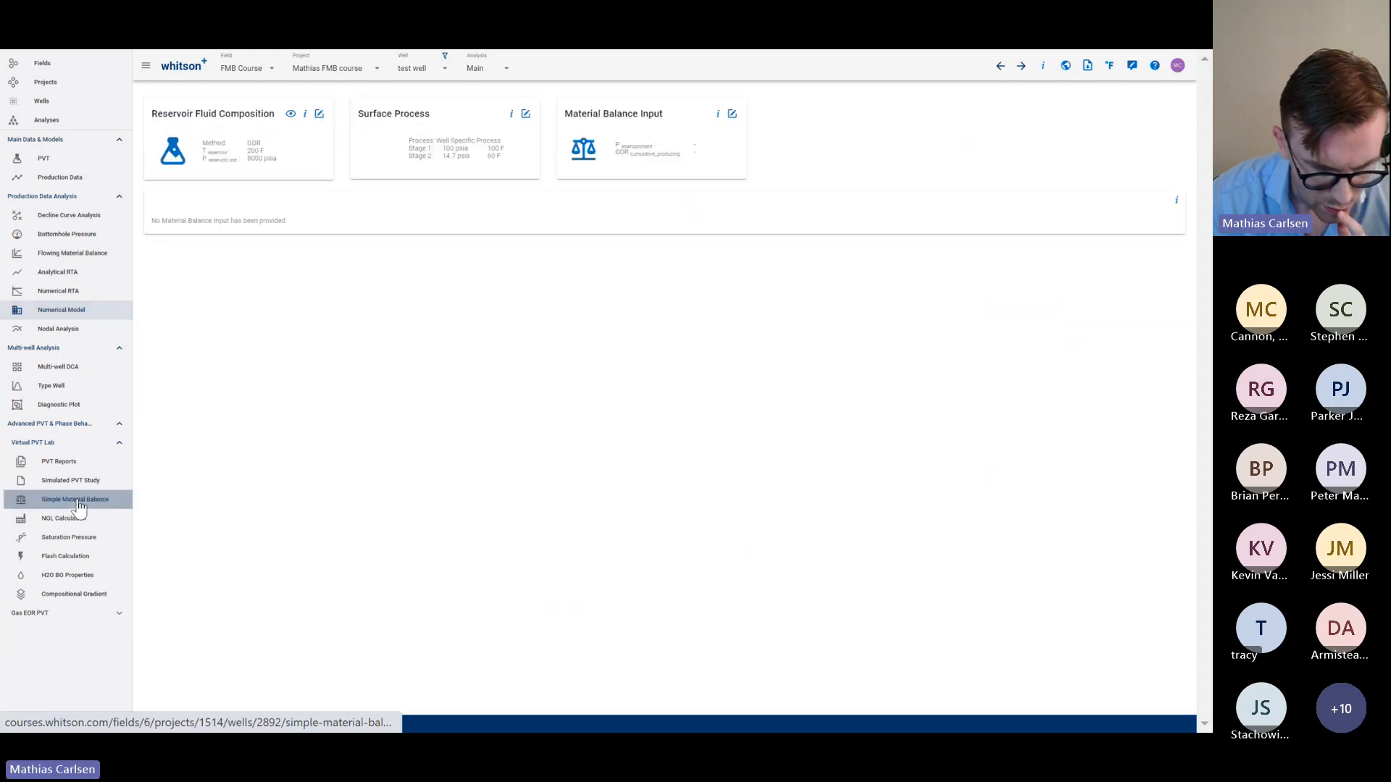
click(731, 114)
click(544, 395)
text(1000)
key(Tab)
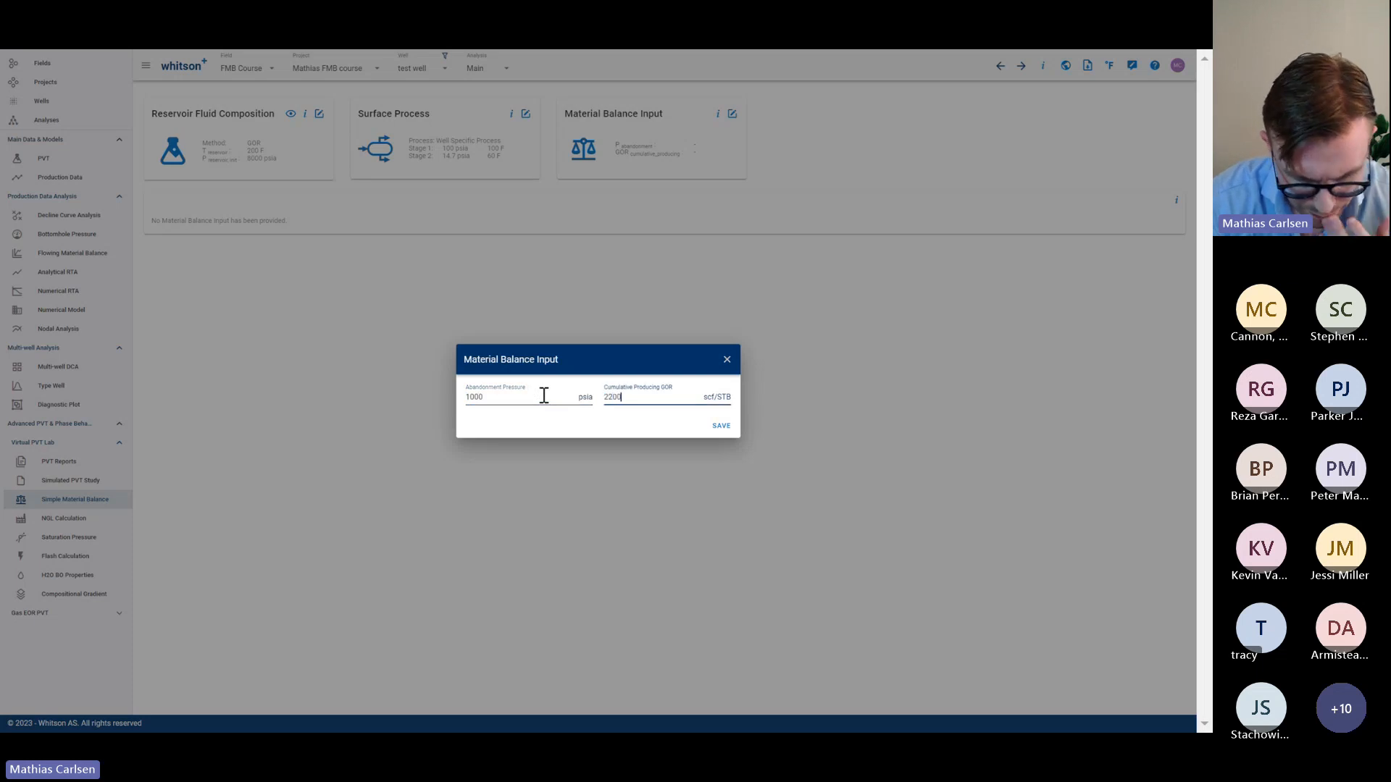
click(725, 427)
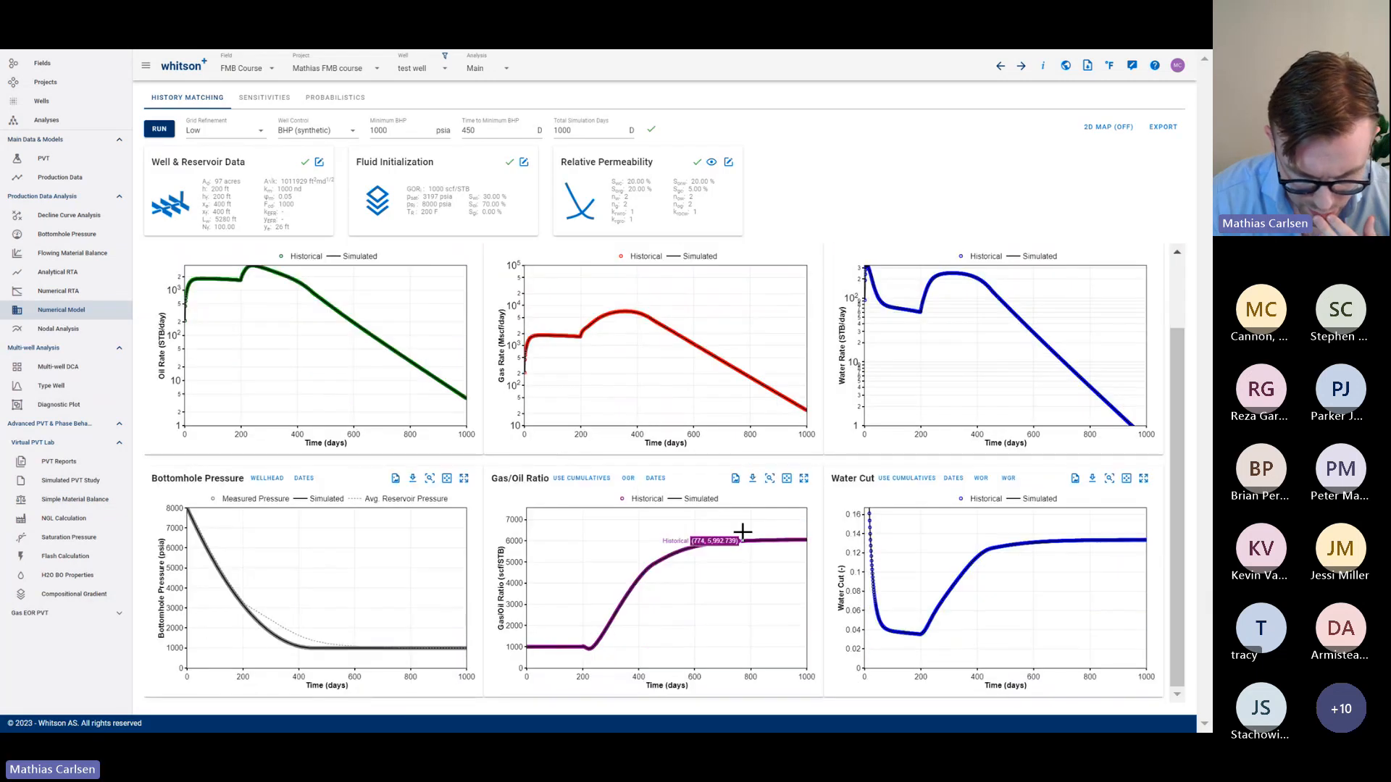
Examine the numerical model's gas/oil ratio using cumulatives and its oil and gas recovery factors
click(605, 479)
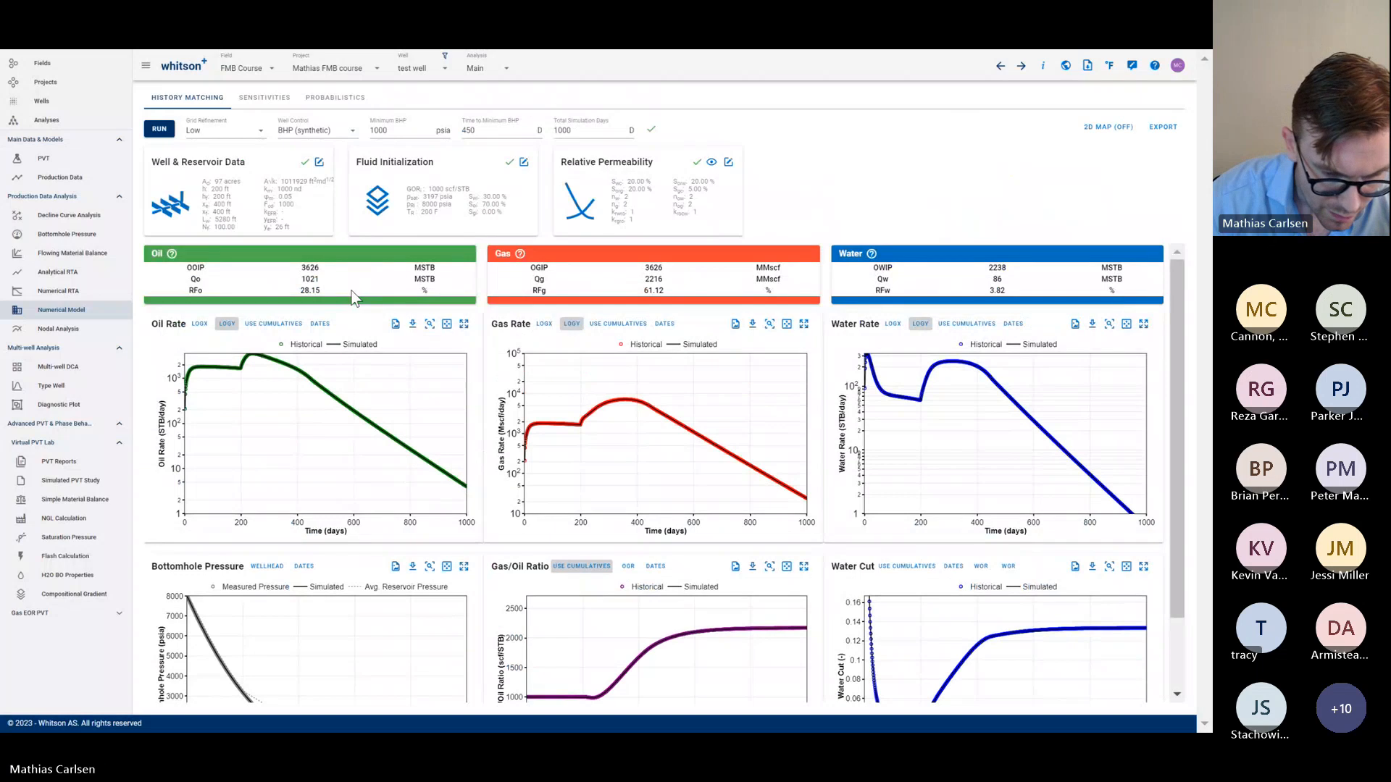
drag(299, 290, 324, 297)
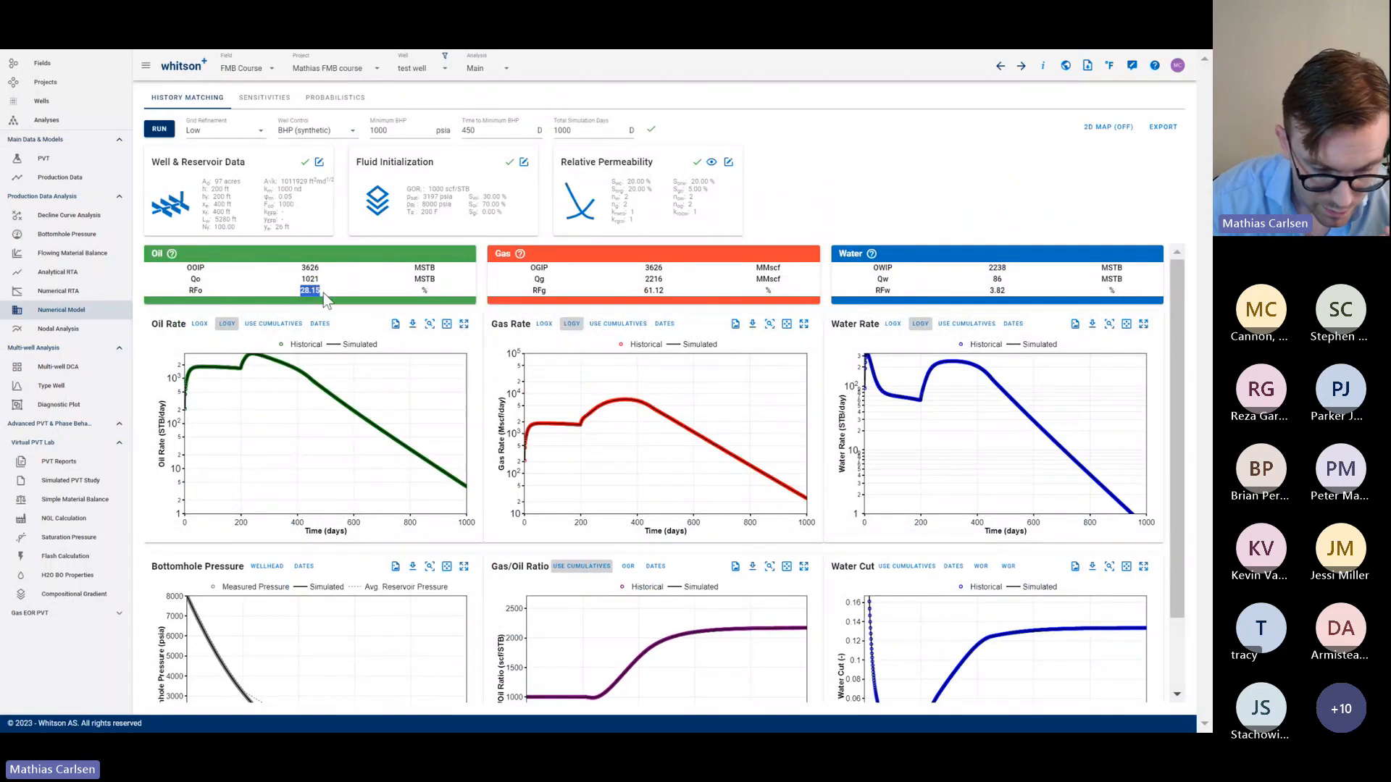
click(326, 298)
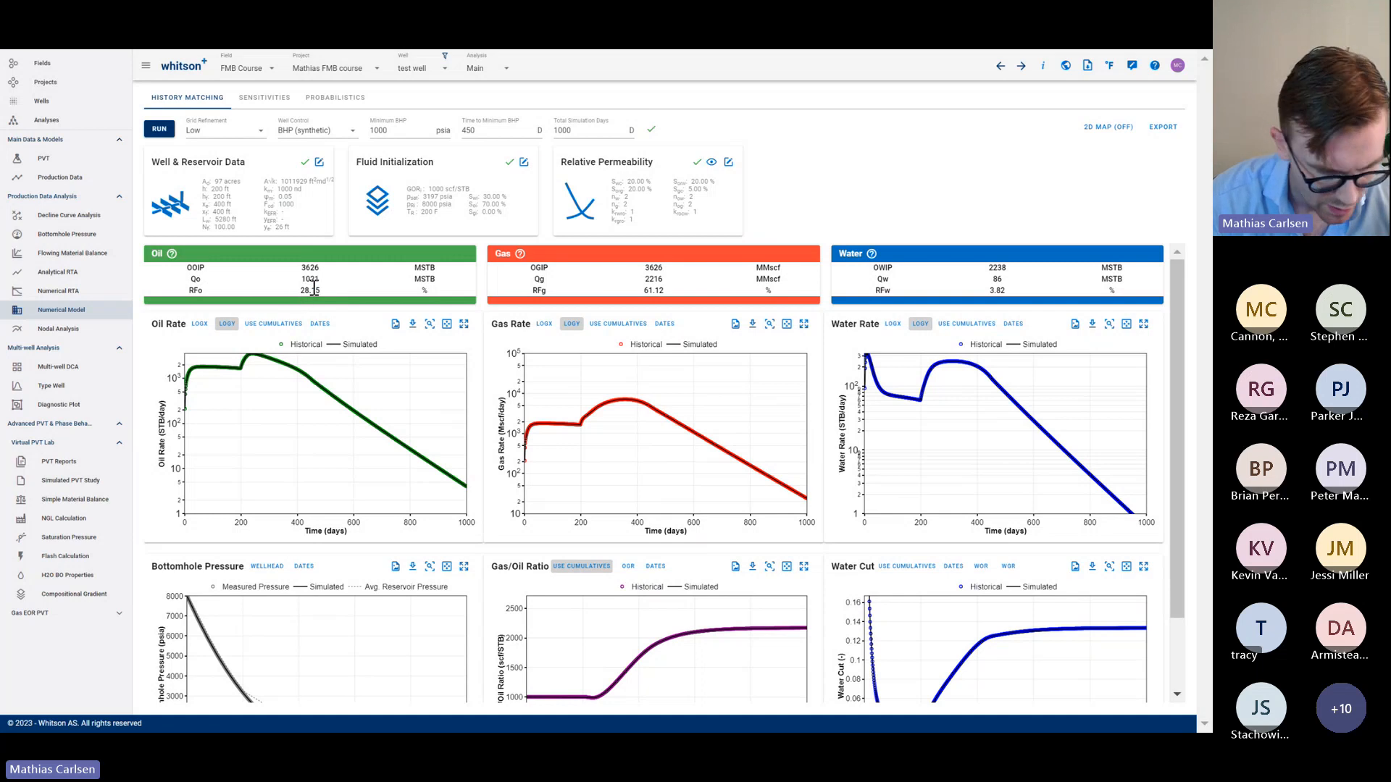
double_click(645, 292)
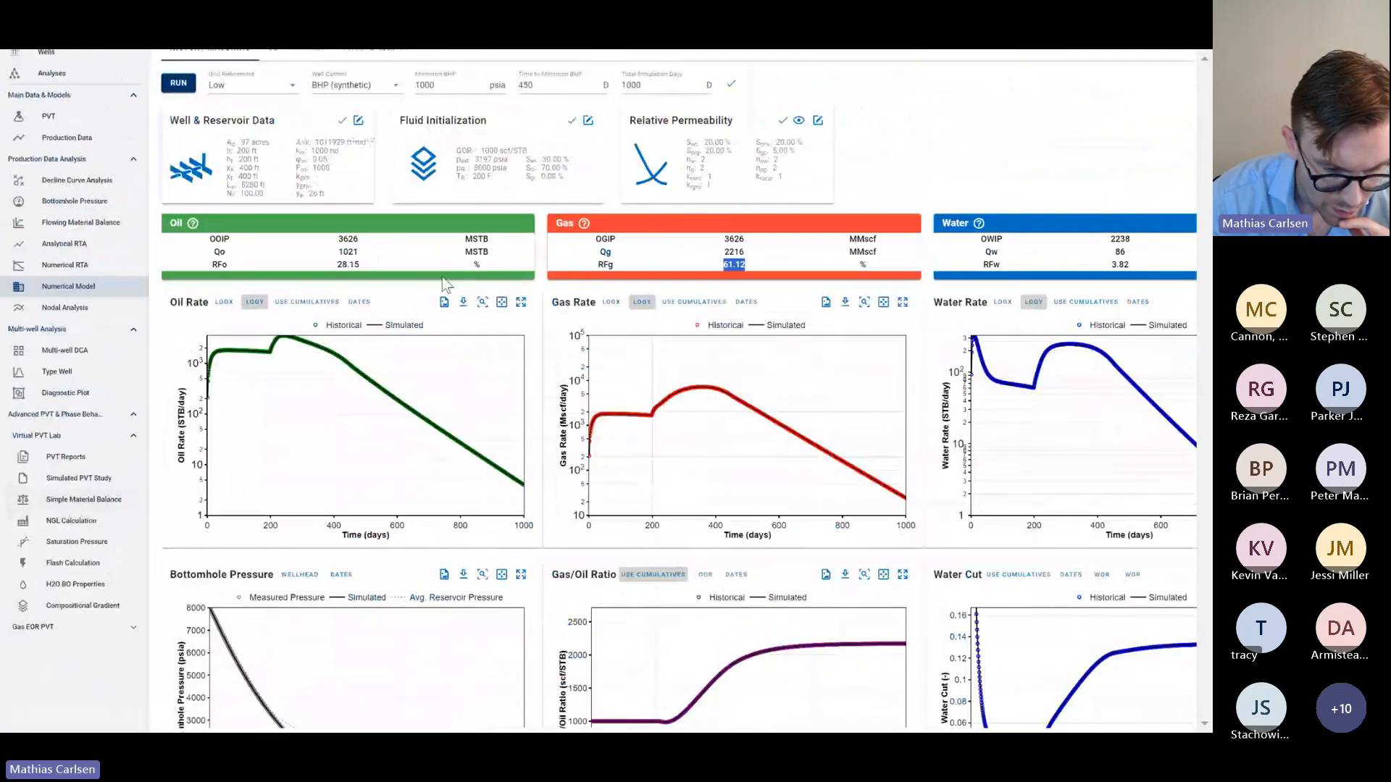
Review the recovery factor analysis's cumulative GOR vs. oil plot and recovery factors for comparison with the numerical model
click(113, 224)
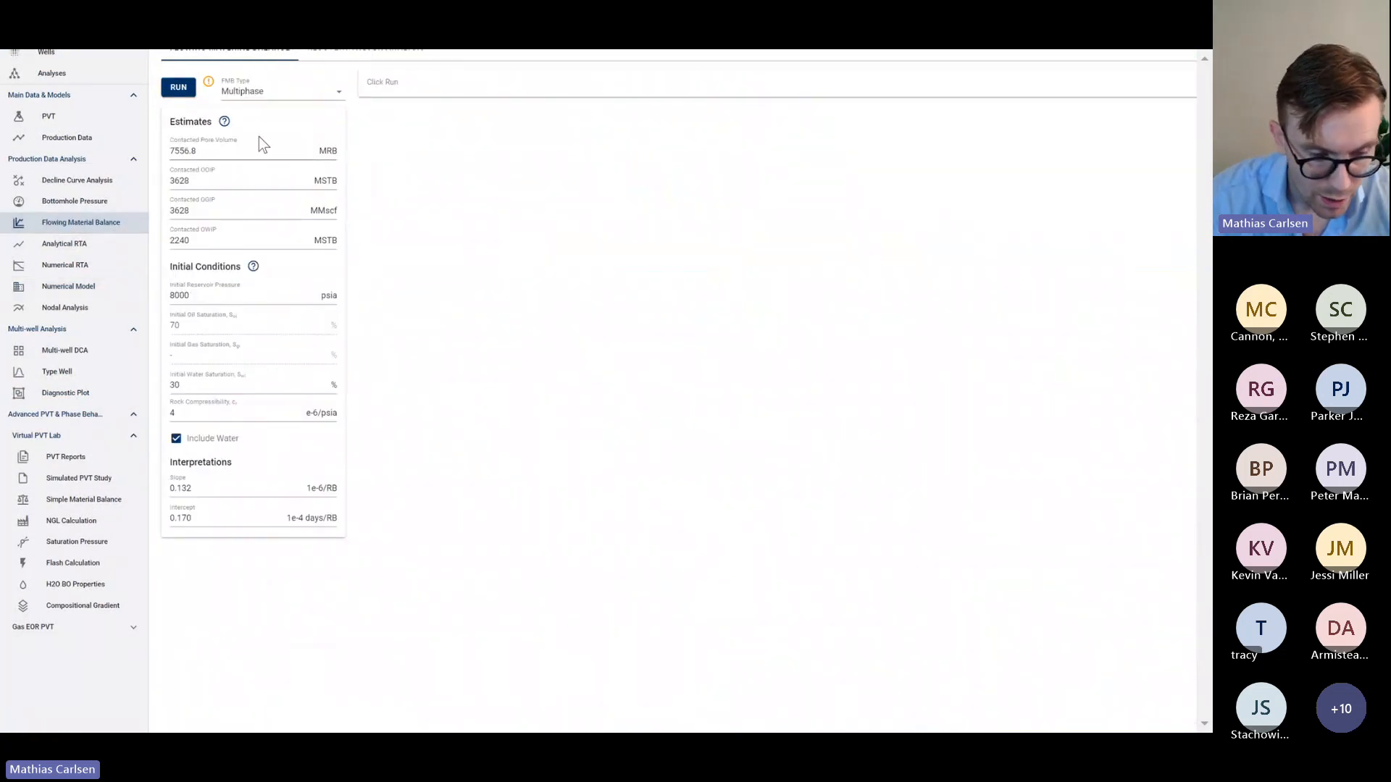
click(341, 104)
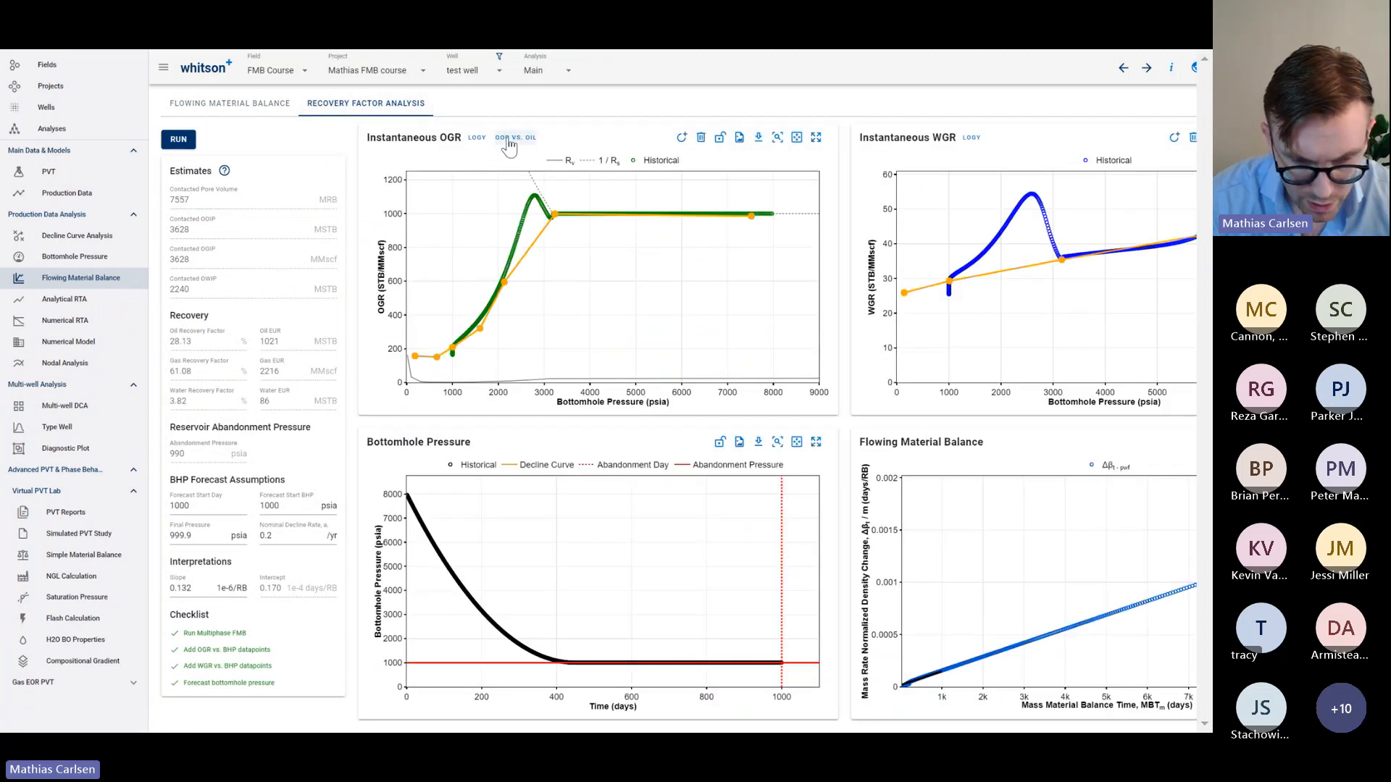
click(505, 137)
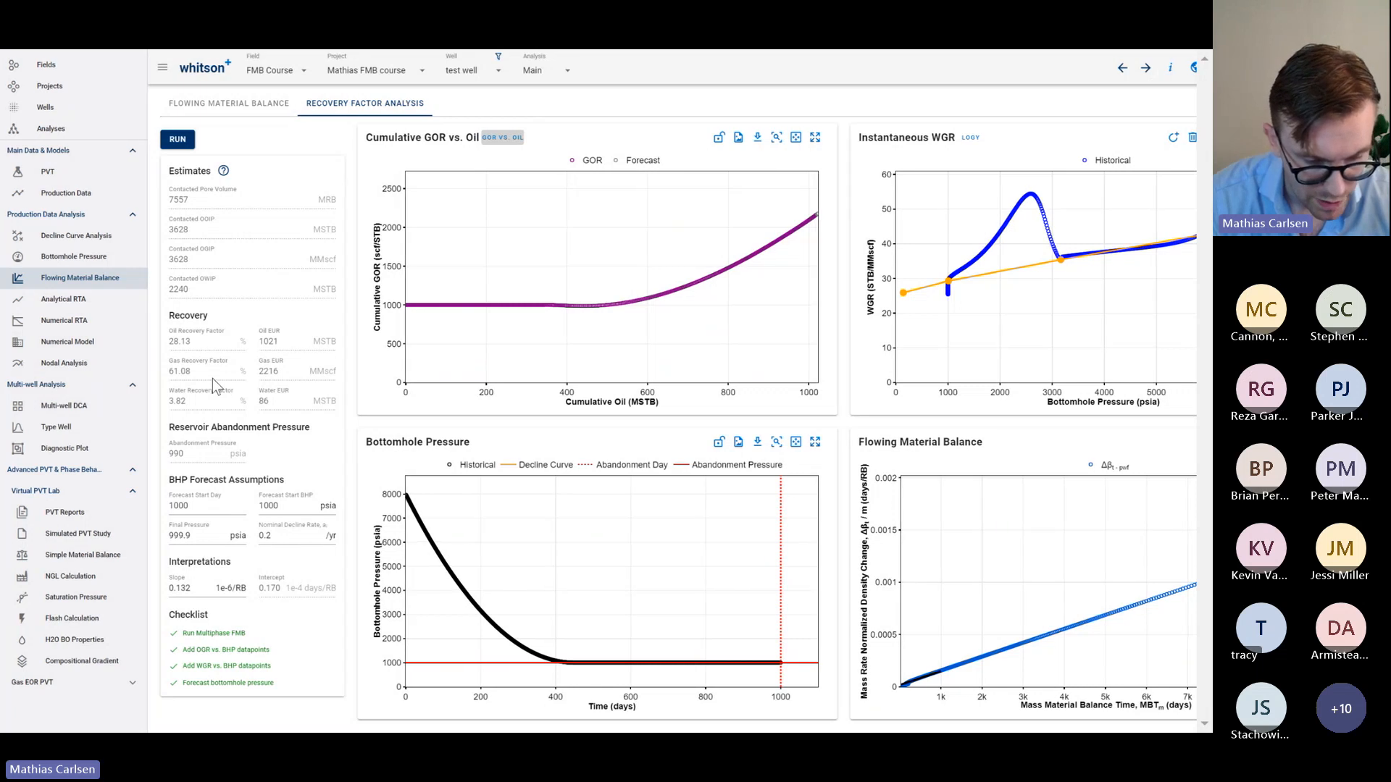
scroll(212, 378, up, 5)
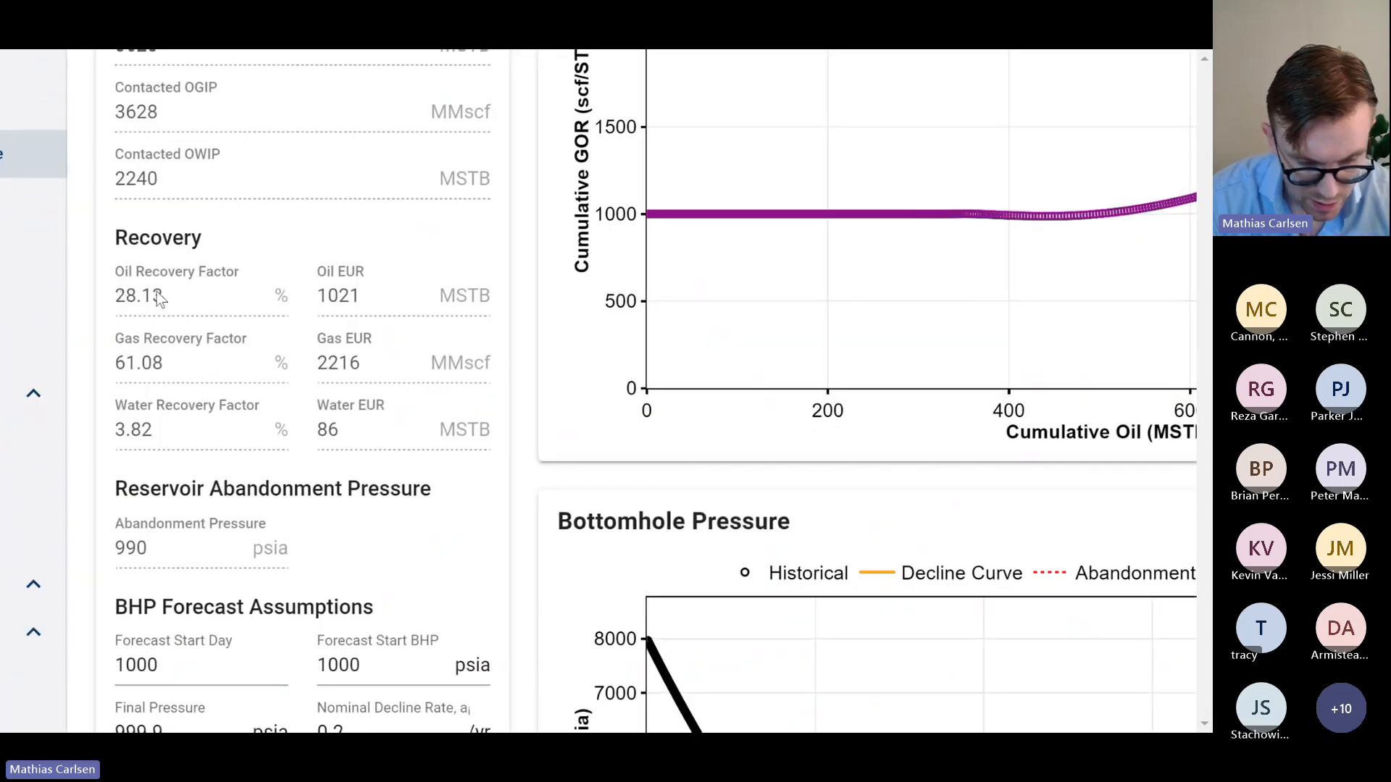
Compare the oil and gas recovery factors from the recovery factor analysis with those in the test well's numerical model
scroll(154, 367, down, 5)
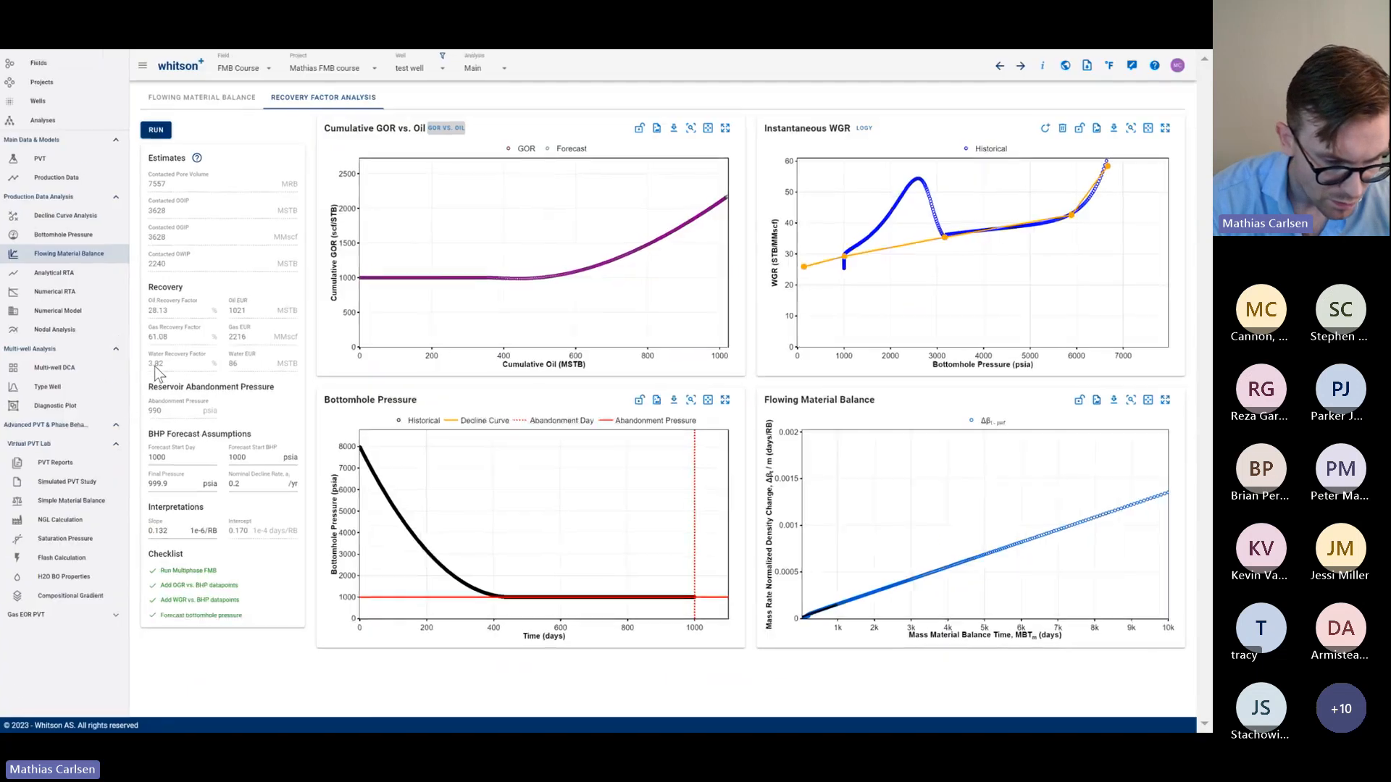
click(80, 309)
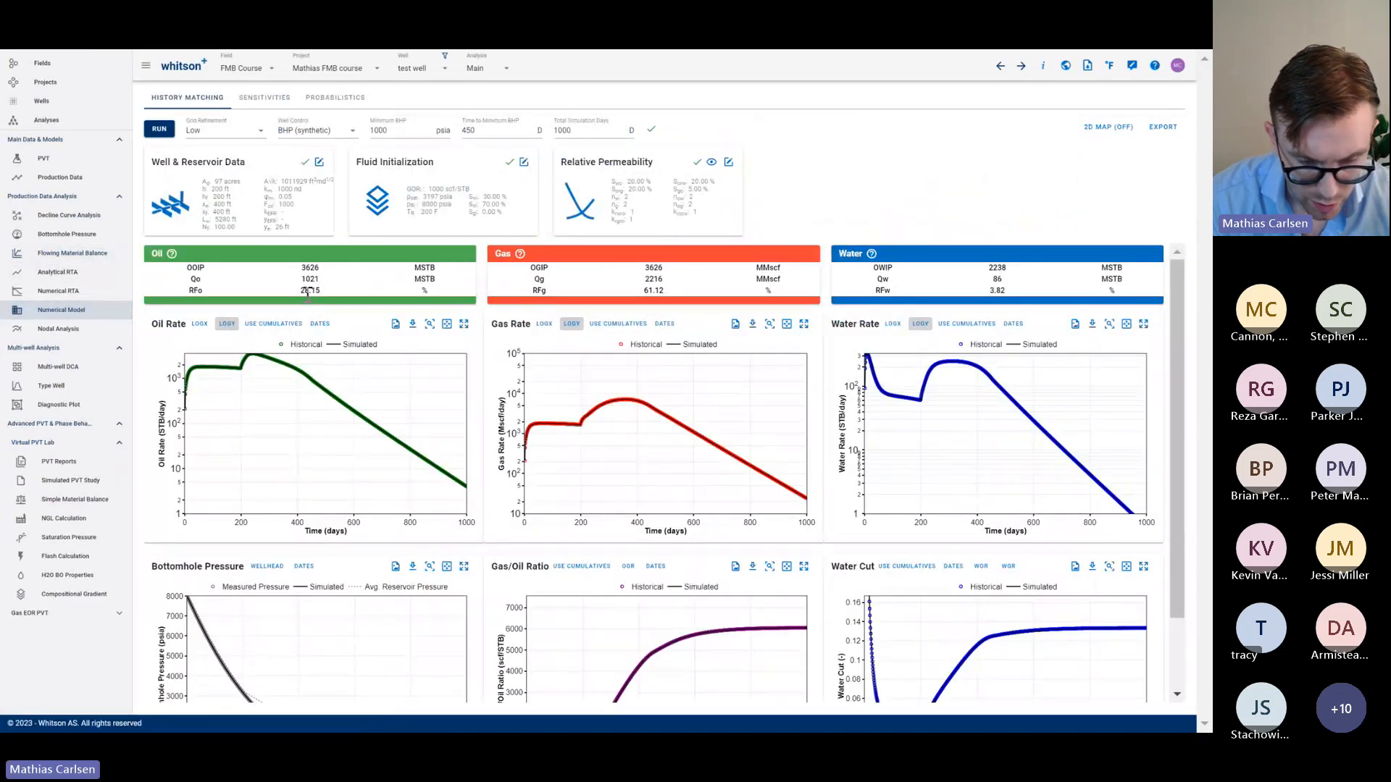
scroll(307, 292, up, 5)
scroll(620, 305, right, 4)
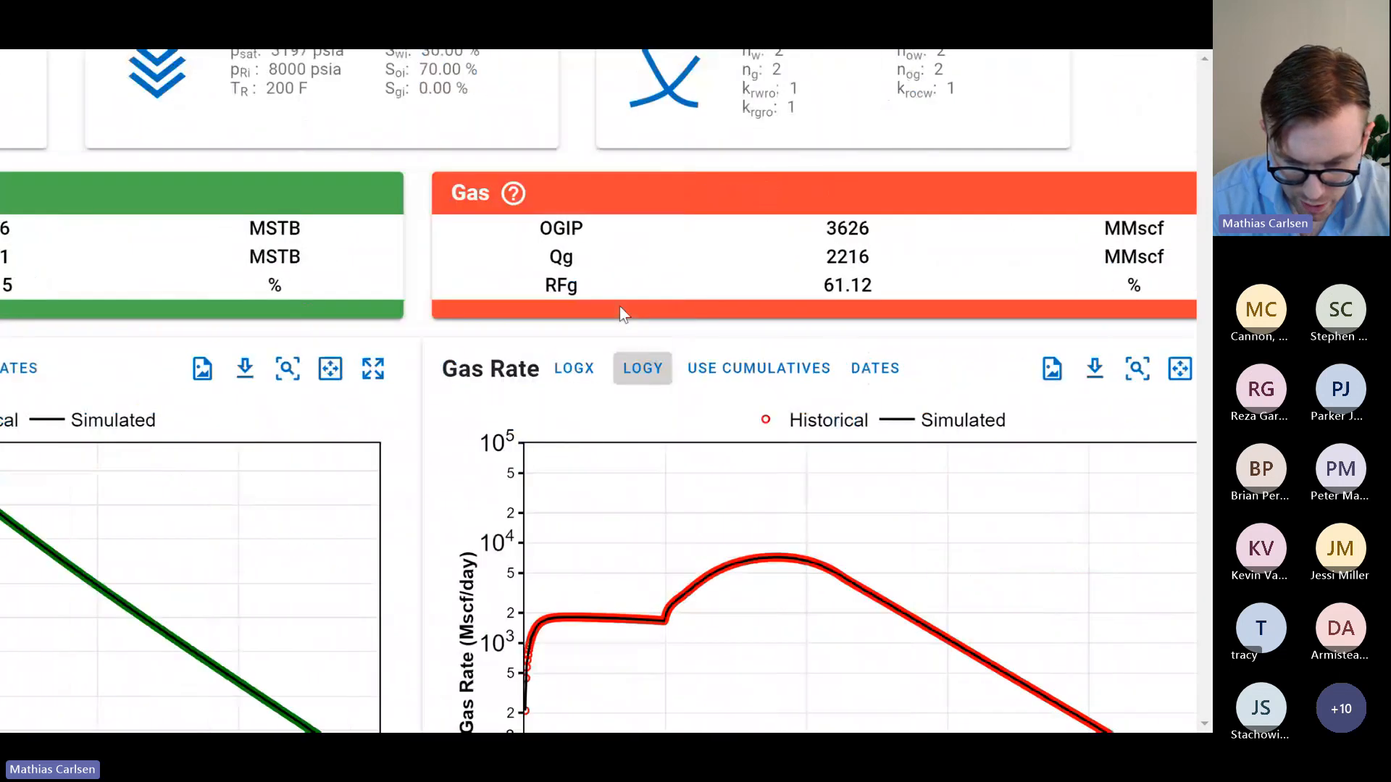
scroll(826, 279, down, 5)
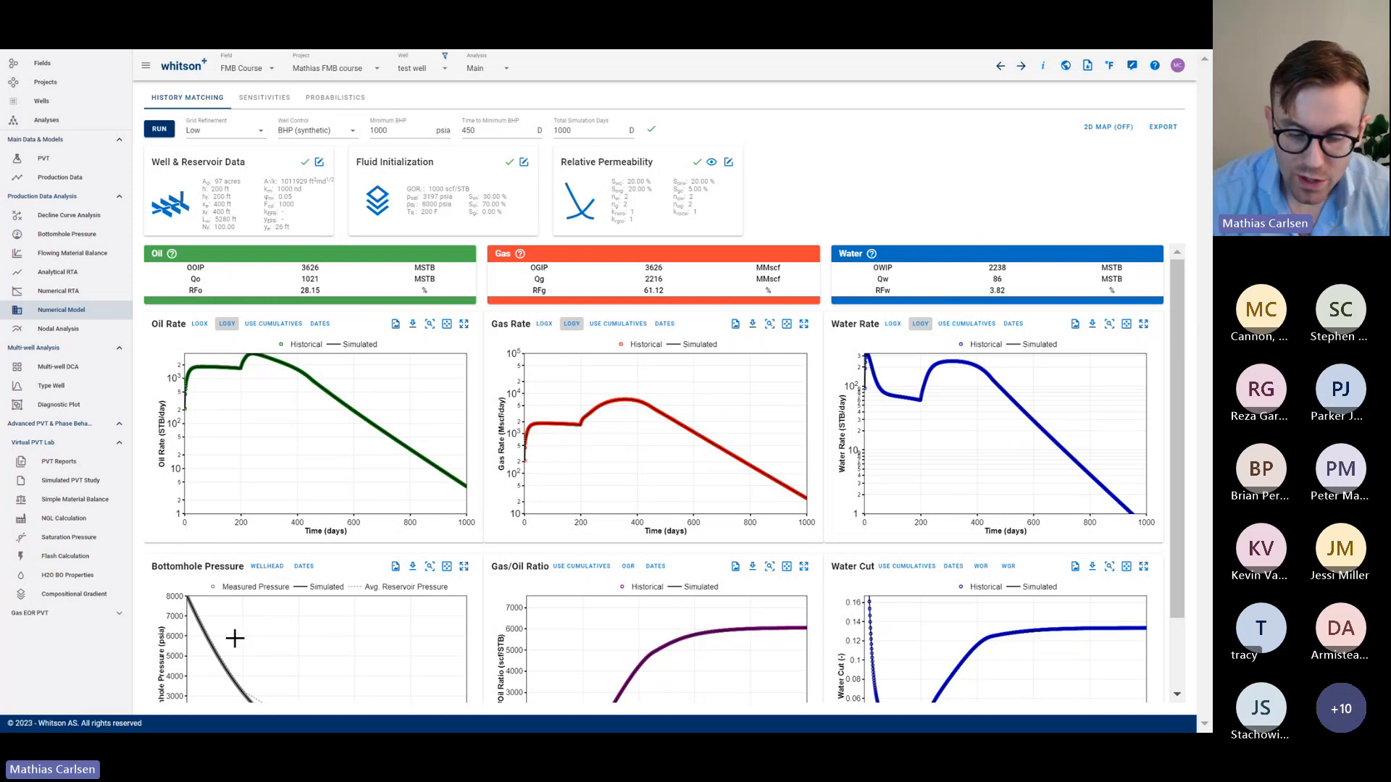
Show the numerical model's gas/oil ratio using cumulatives, read its final value, and check the relative permeability inputs
scroll(490, 570, down, 1)
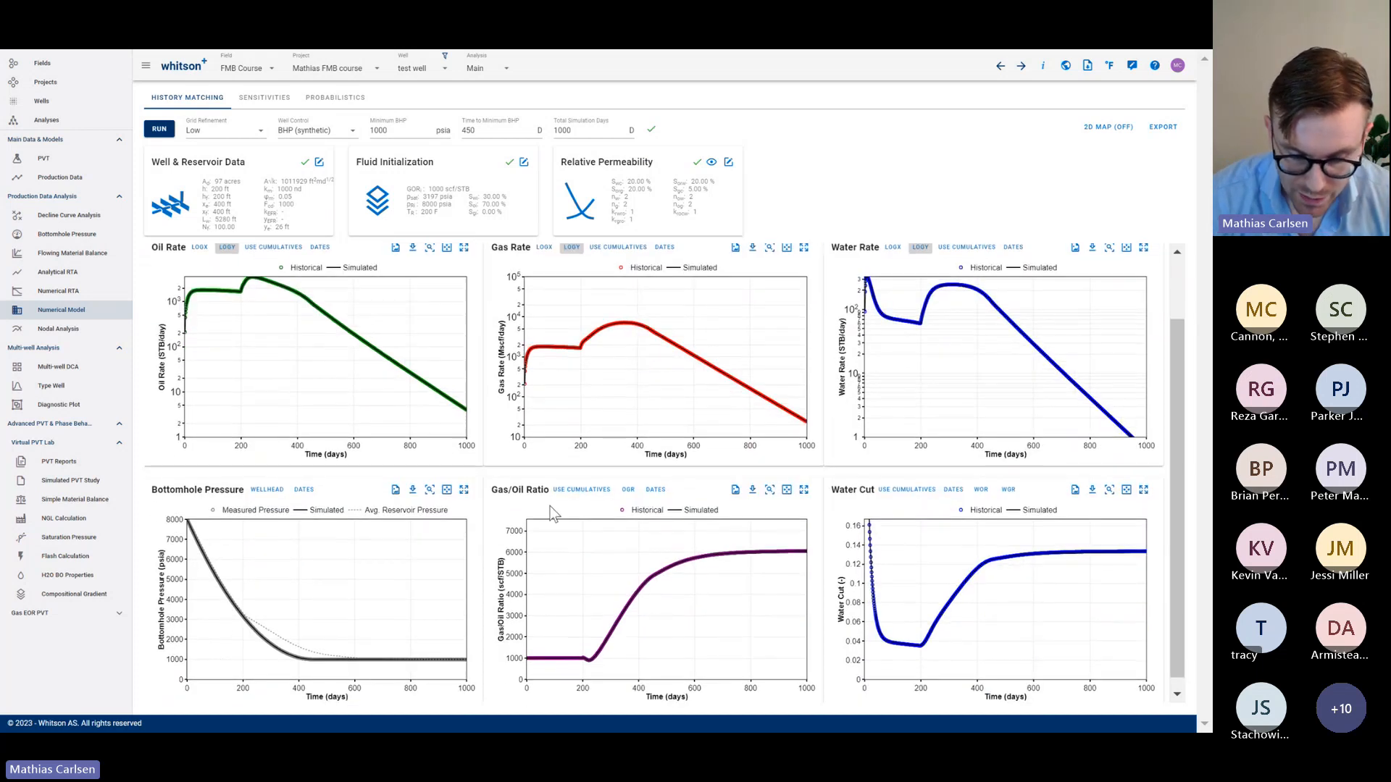
mouse_move(803, 552)
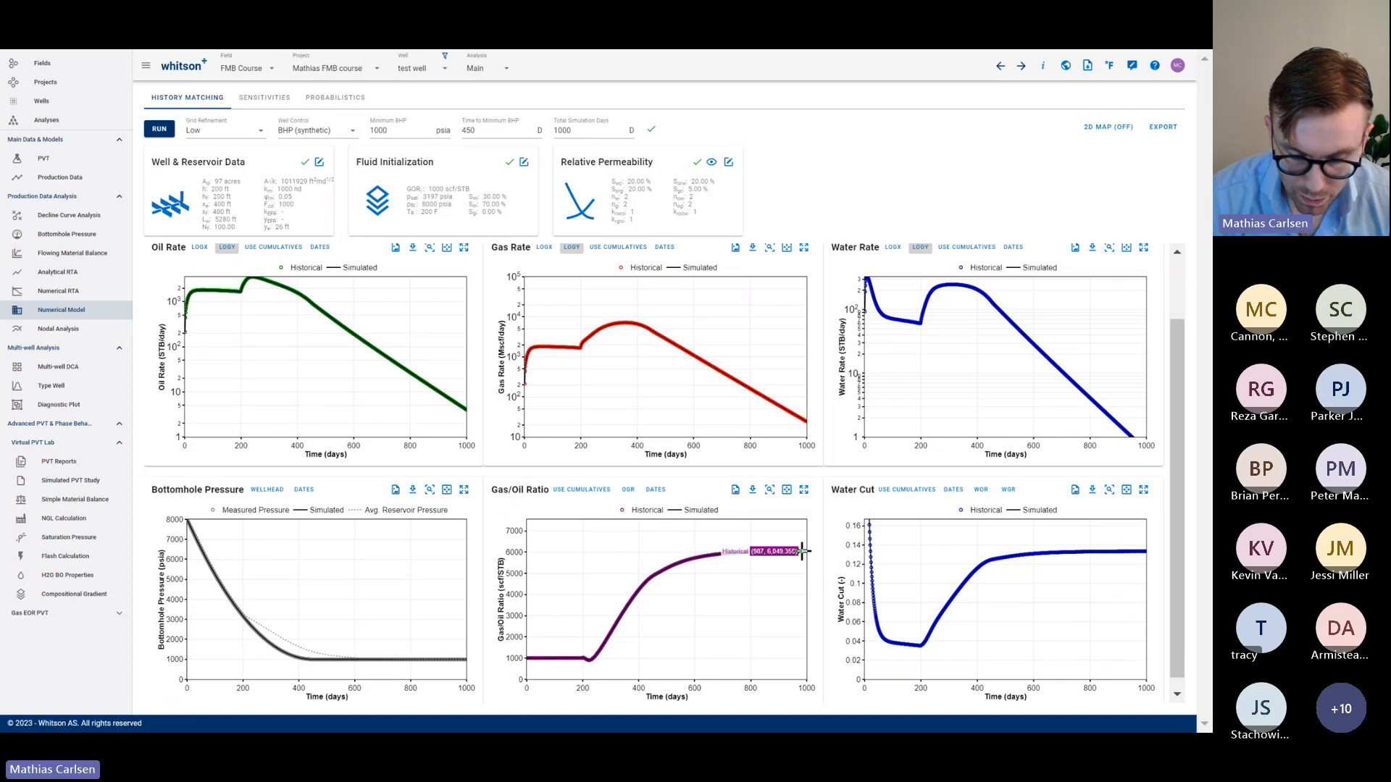
click(583, 490)
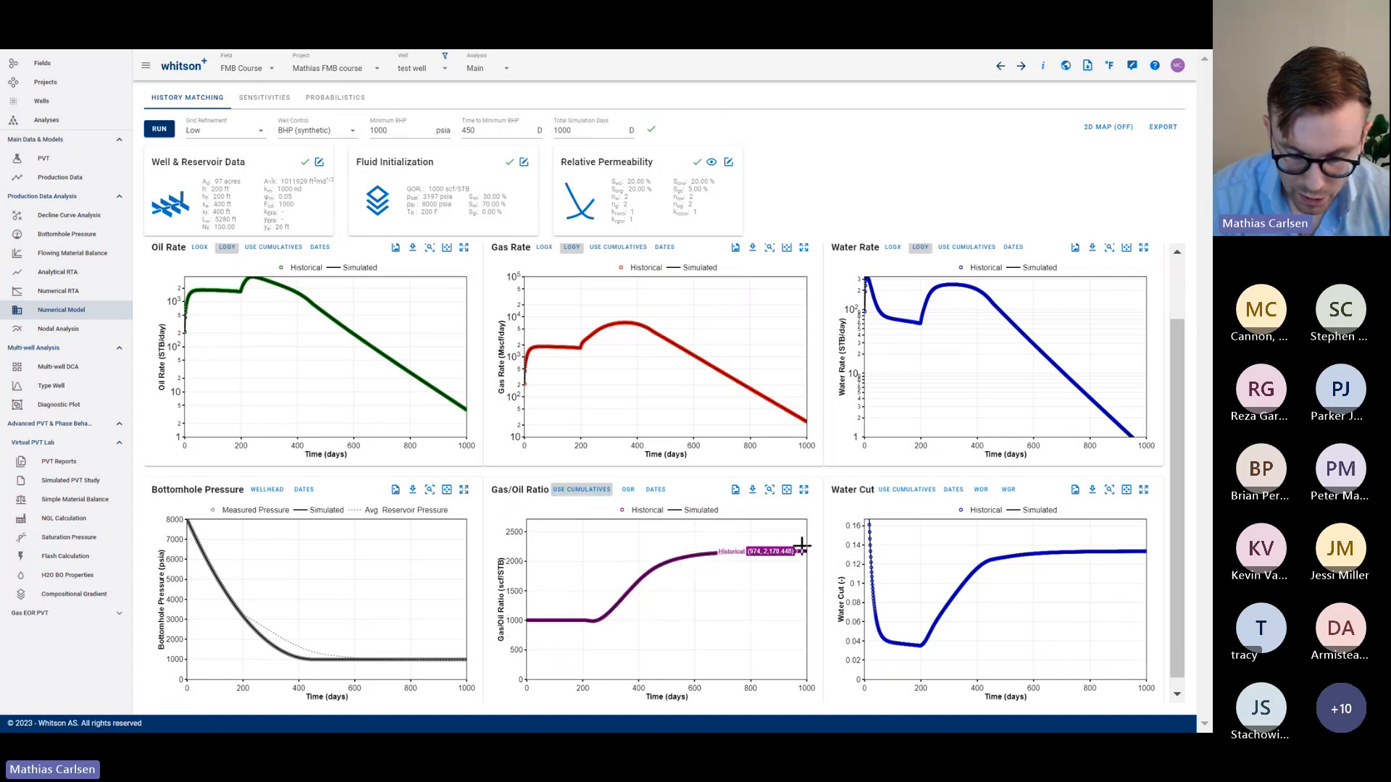
scroll(811, 550, up, 5)
mouse_move(800, 555)
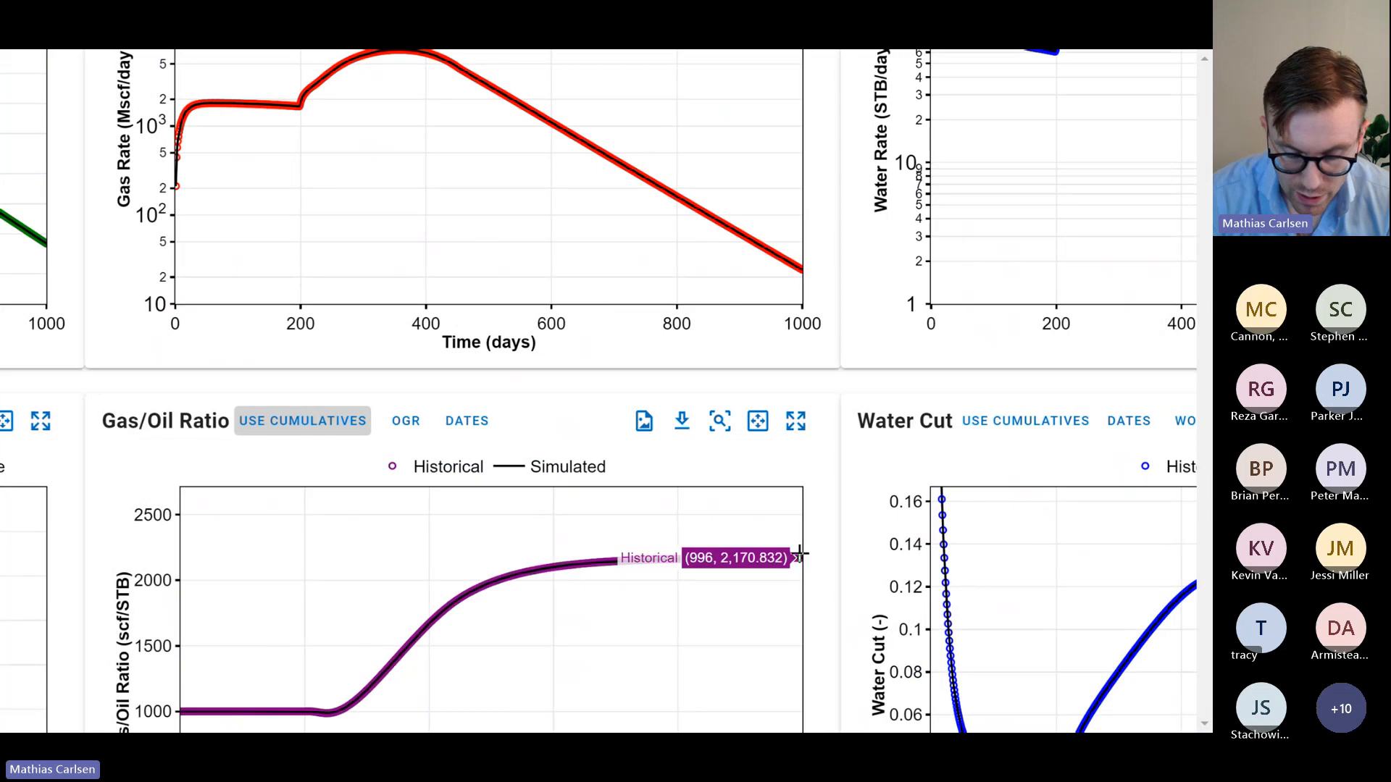
scroll(799, 554, down, 5)
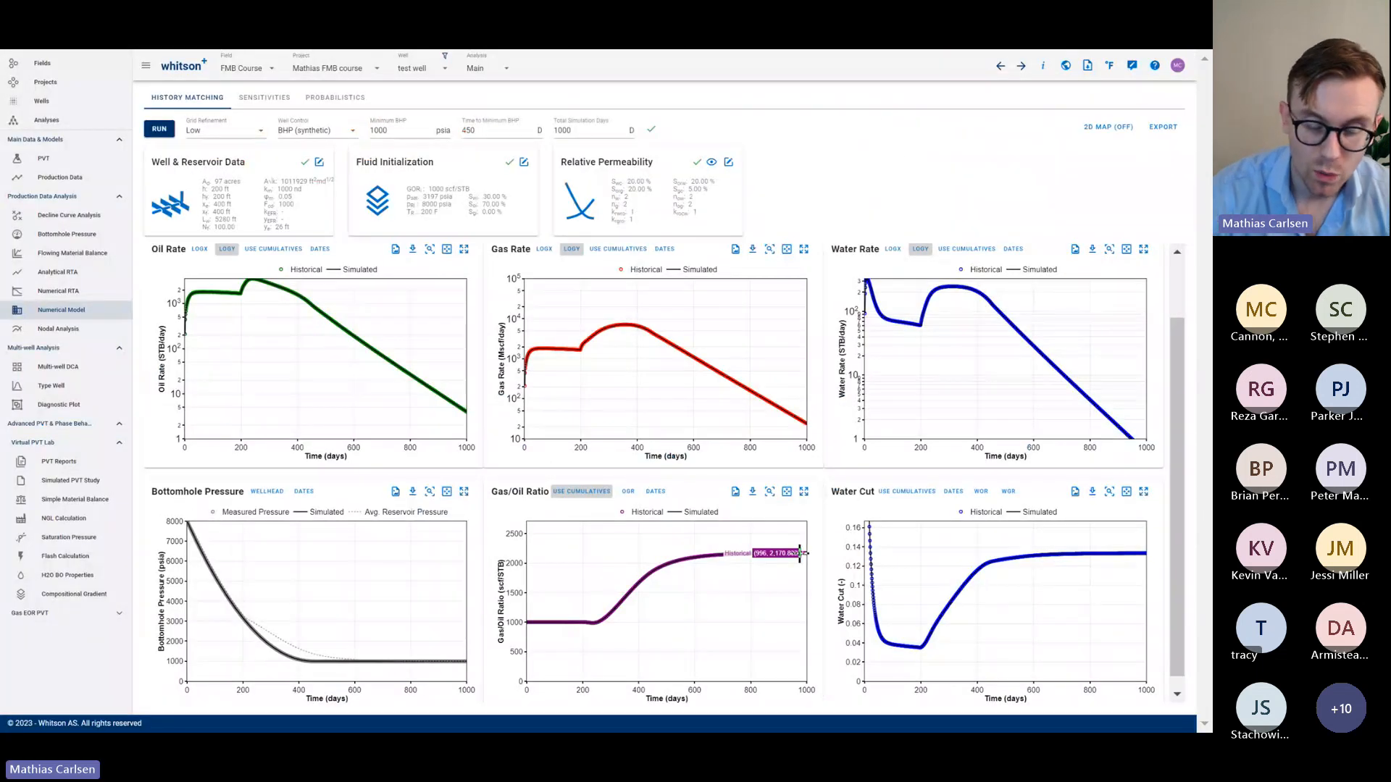
click(729, 162)
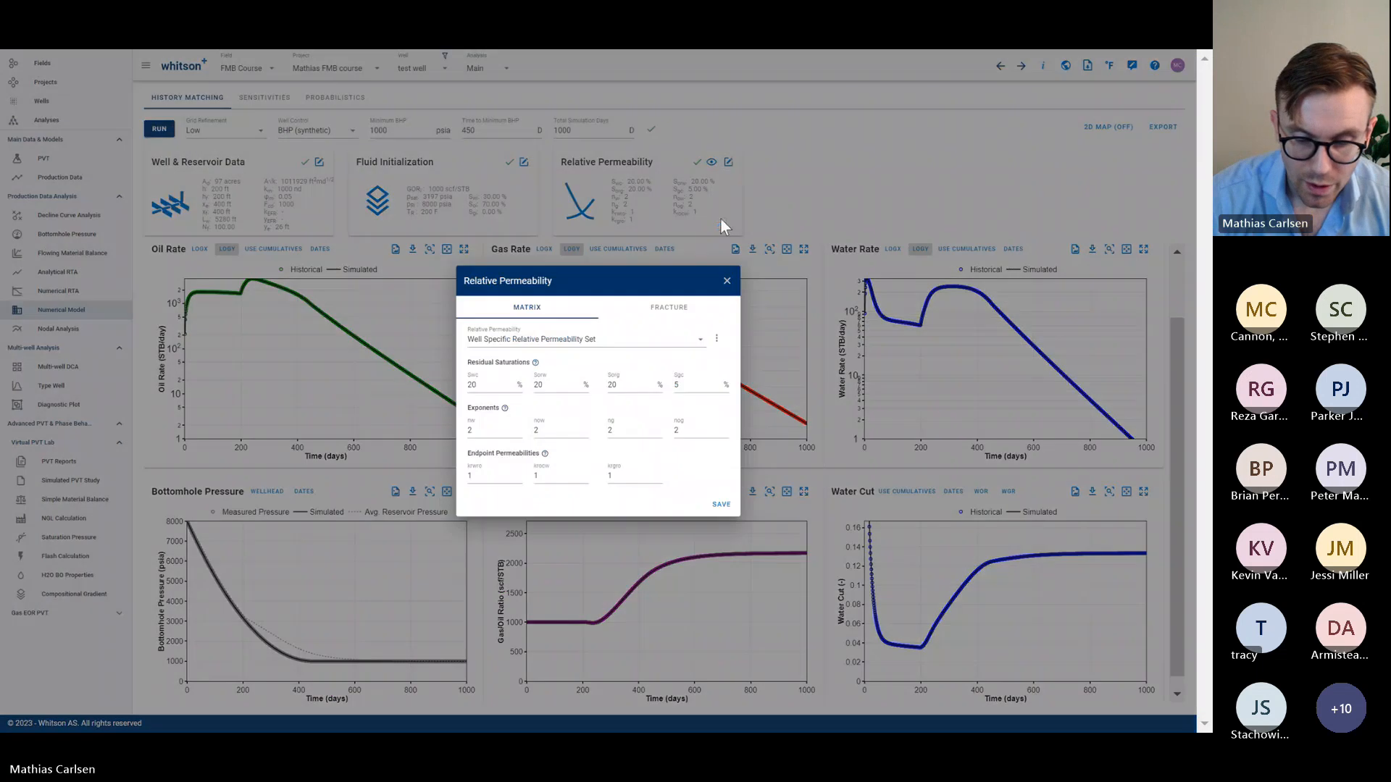
click(726, 281)
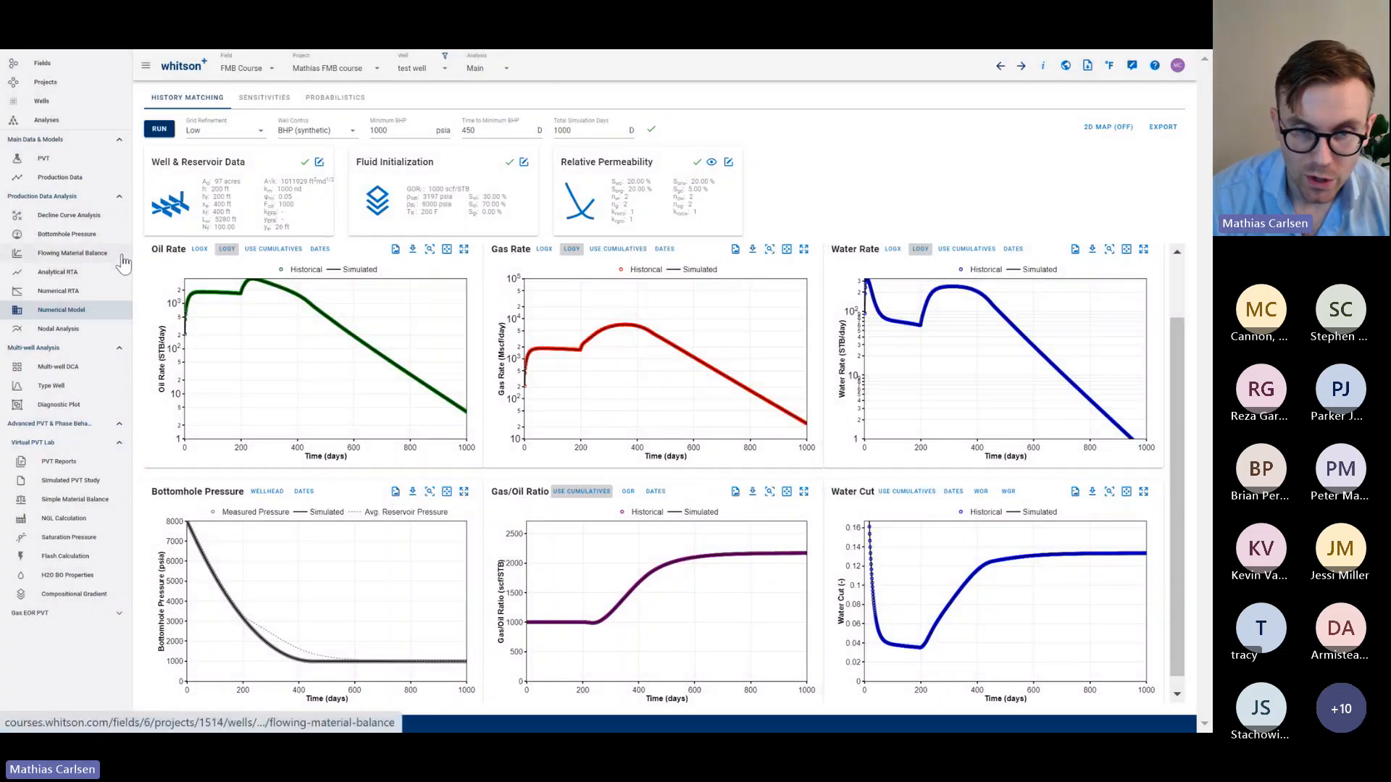
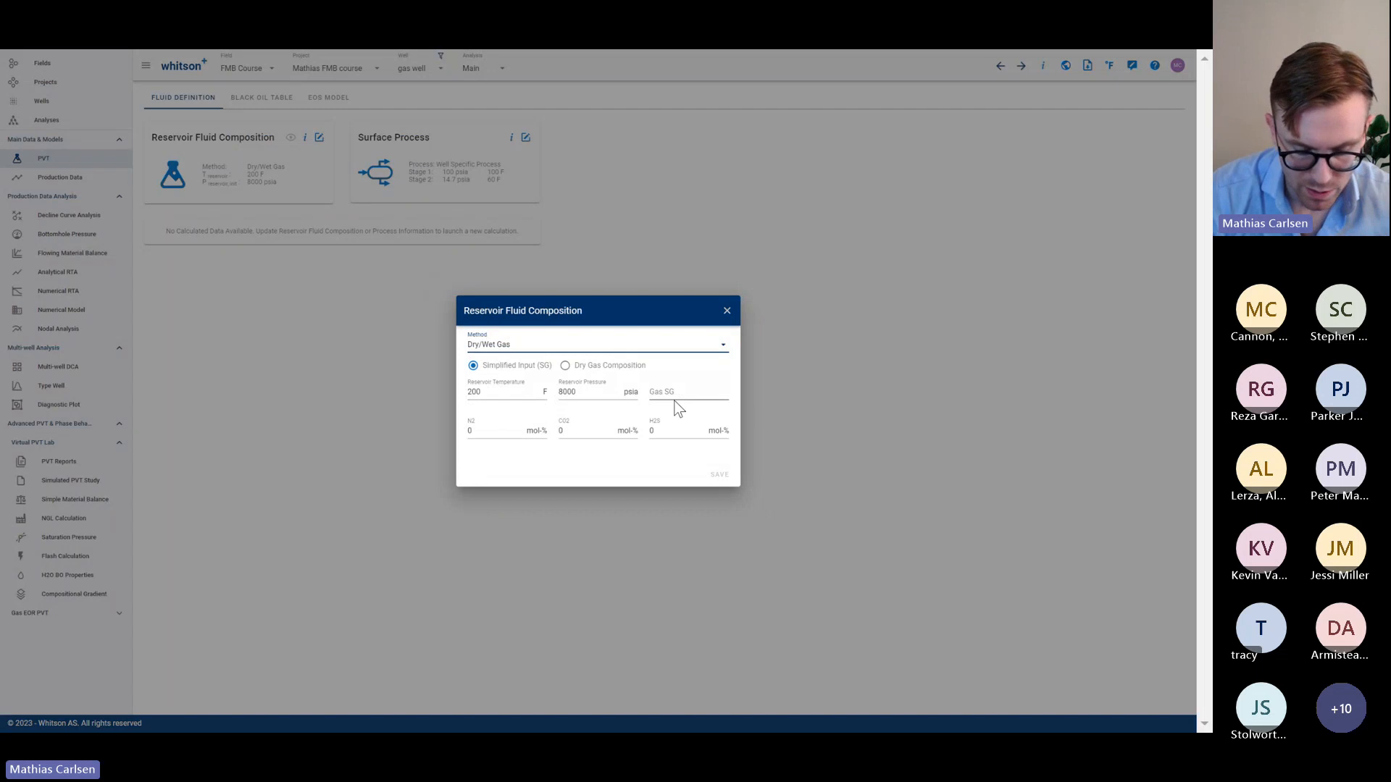
Set the gas specific gravity to 0.7 in the gas well's Dry/Wet Gas reservoir fluid composition and save it
click(675, 389)
text(0.7)
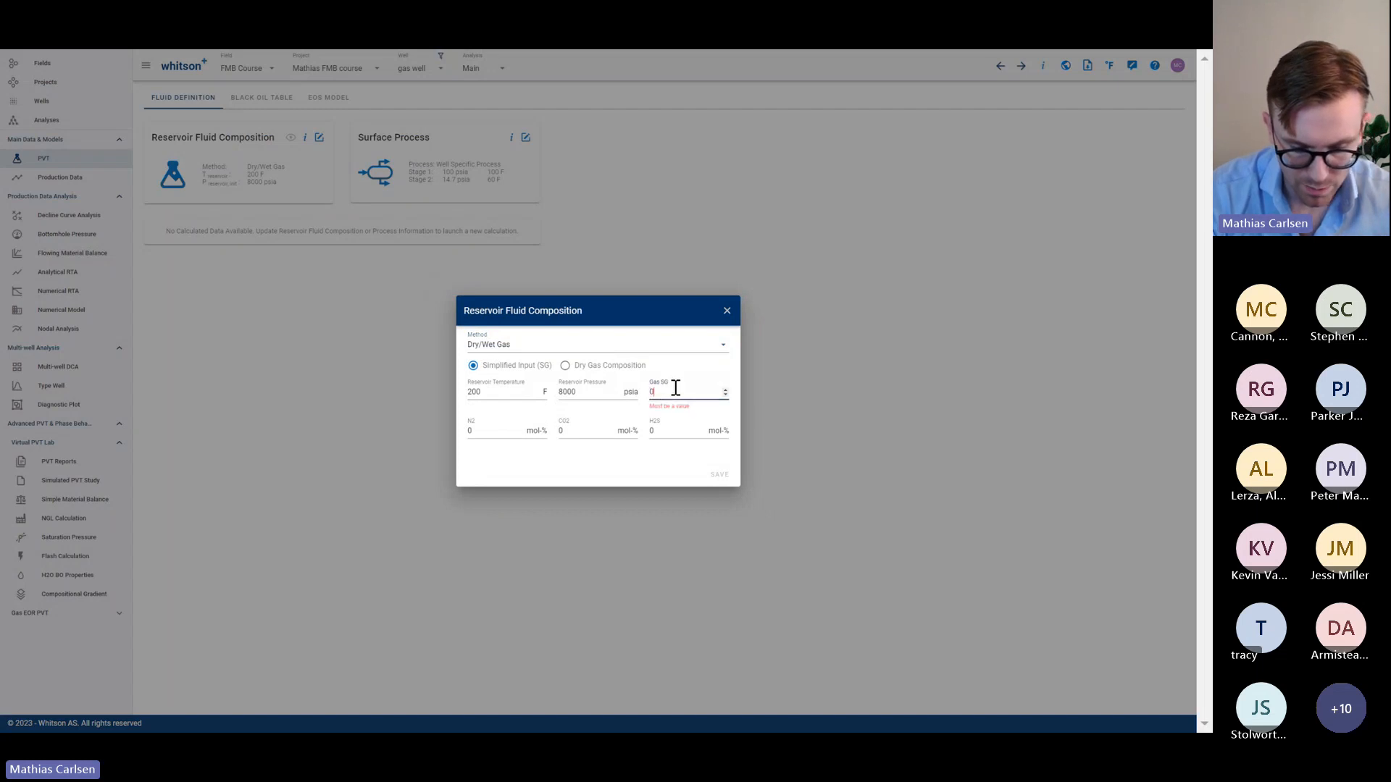
key(Return)
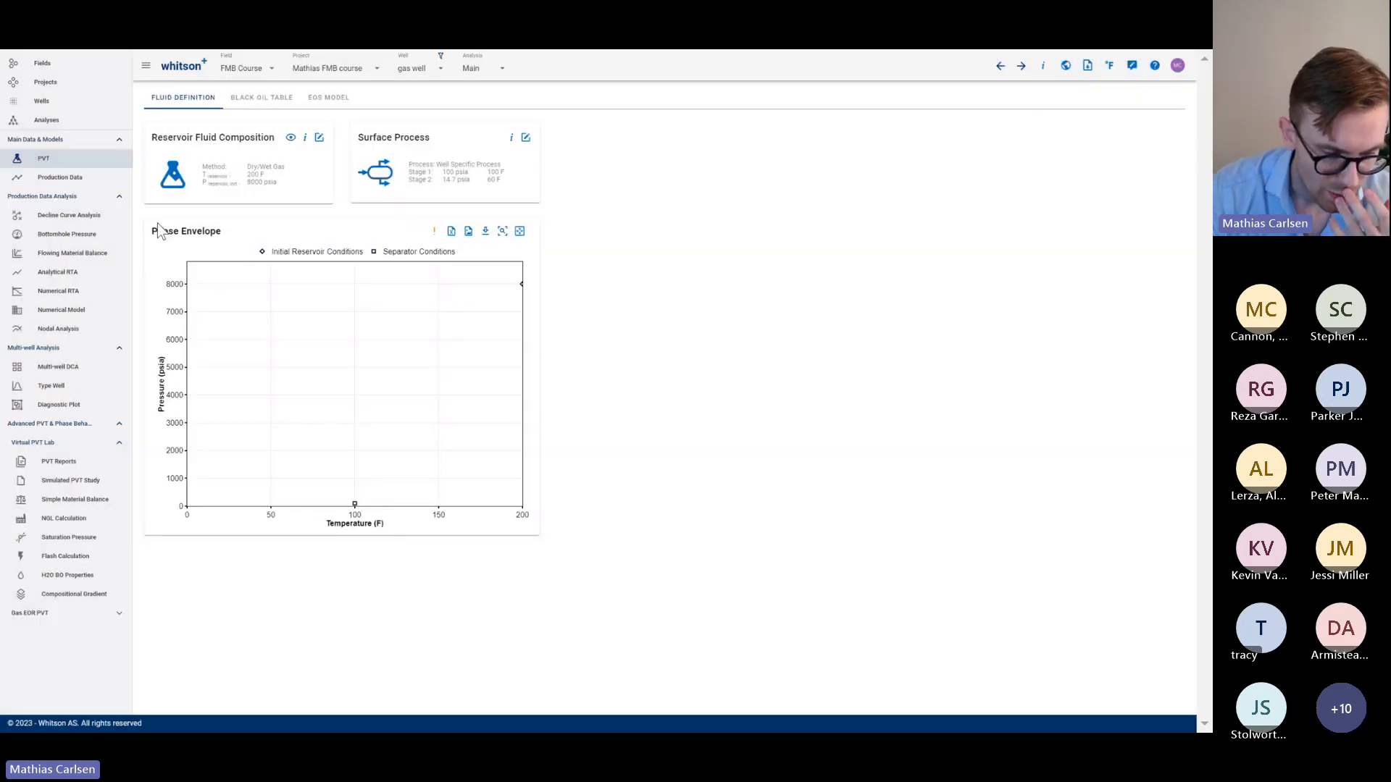
Set the reservoir half length to 400 ft in the gas well's numerical model, save it, and recheck the well data
click(72, 440)
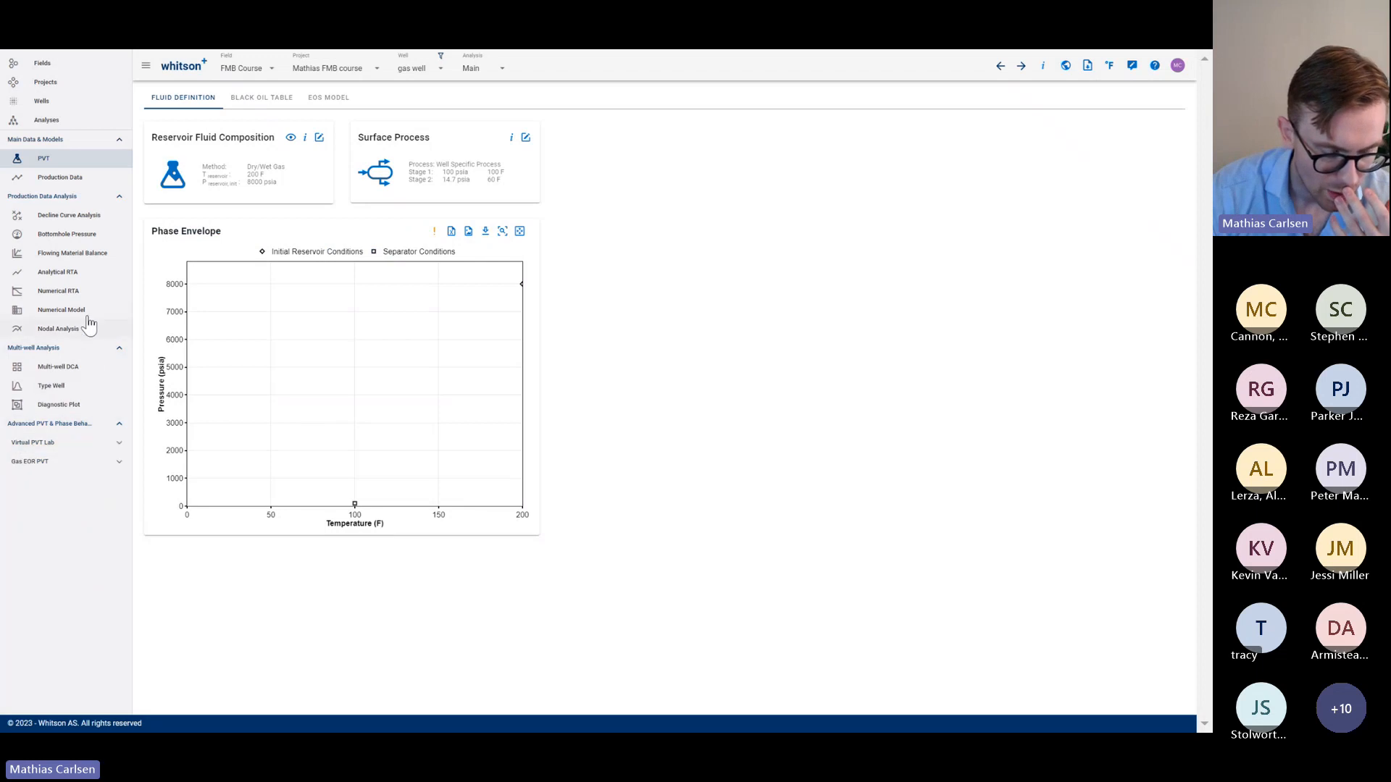
click(84, 311)
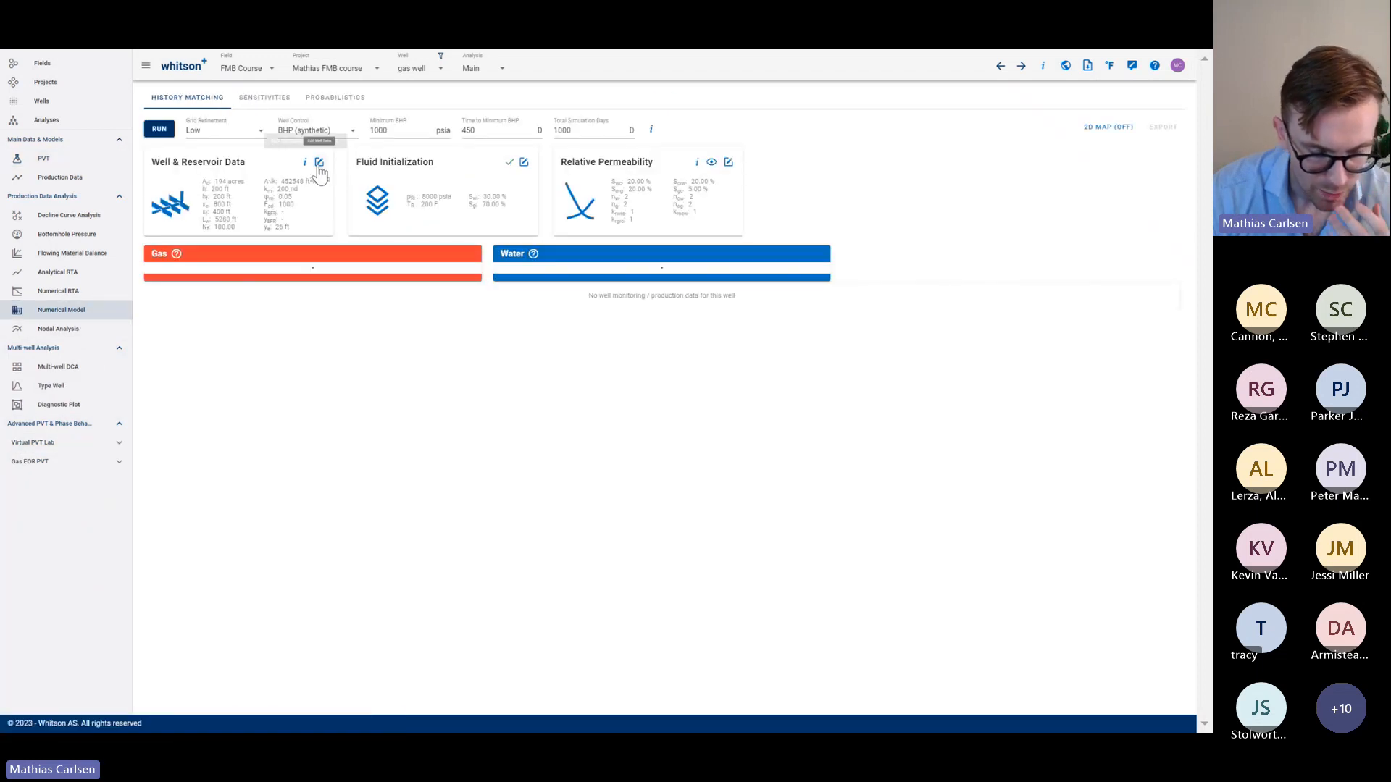
click(319, 163)
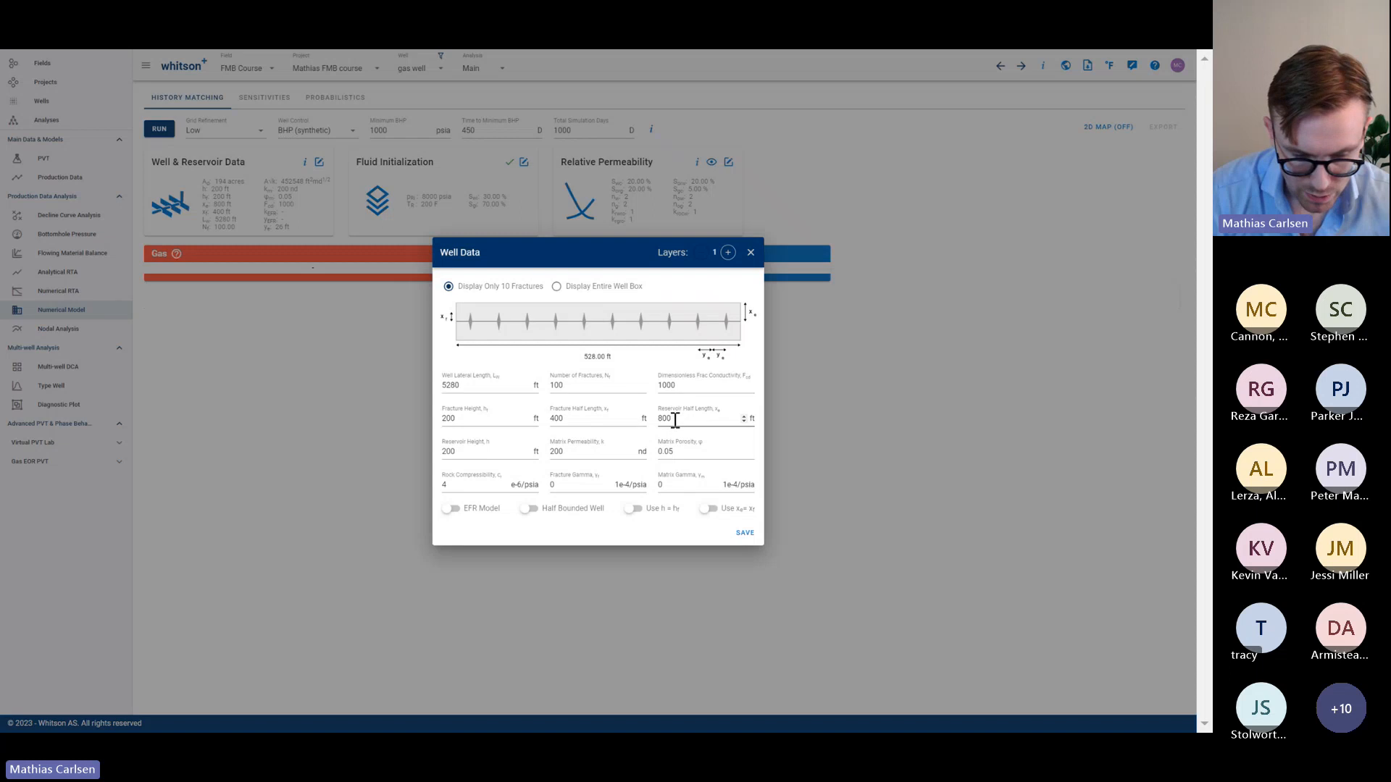
double_click(675, 420)
text(40)
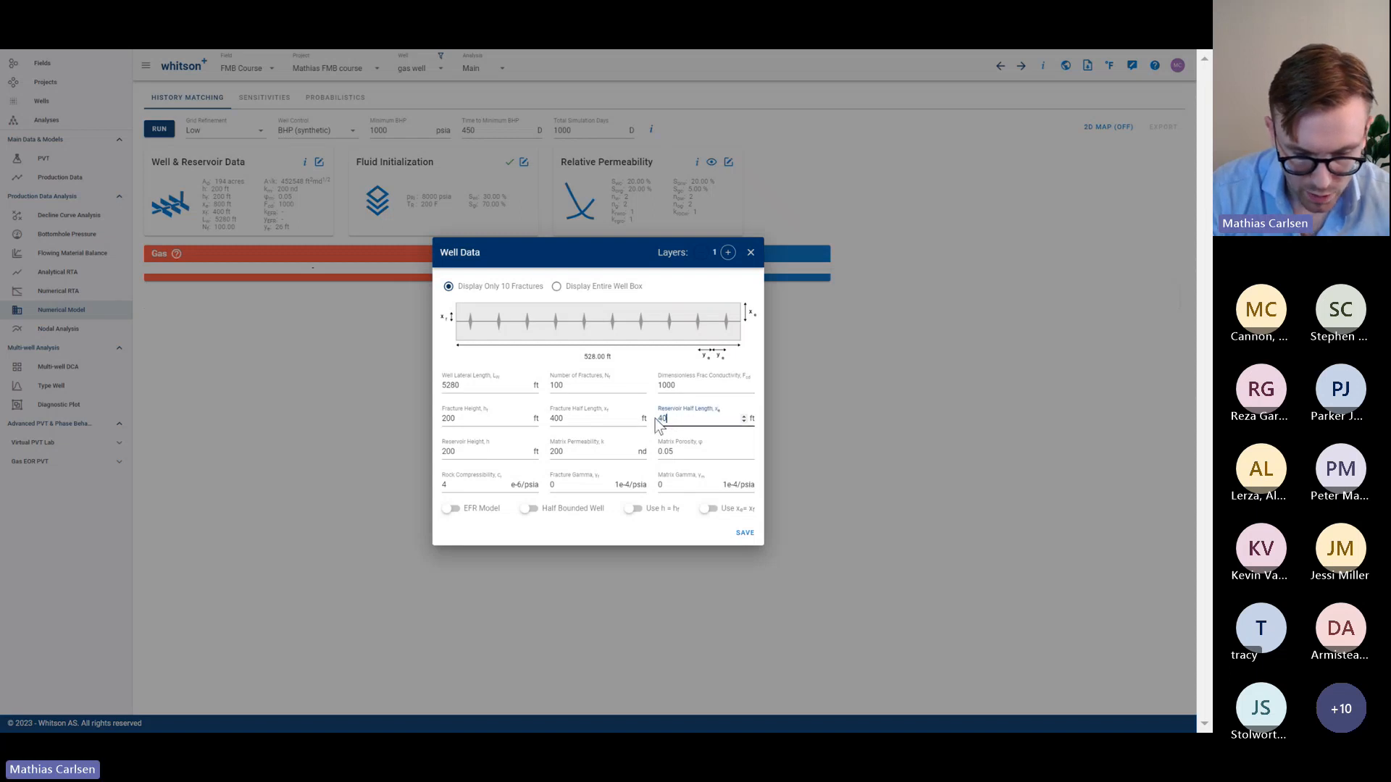
text(0)
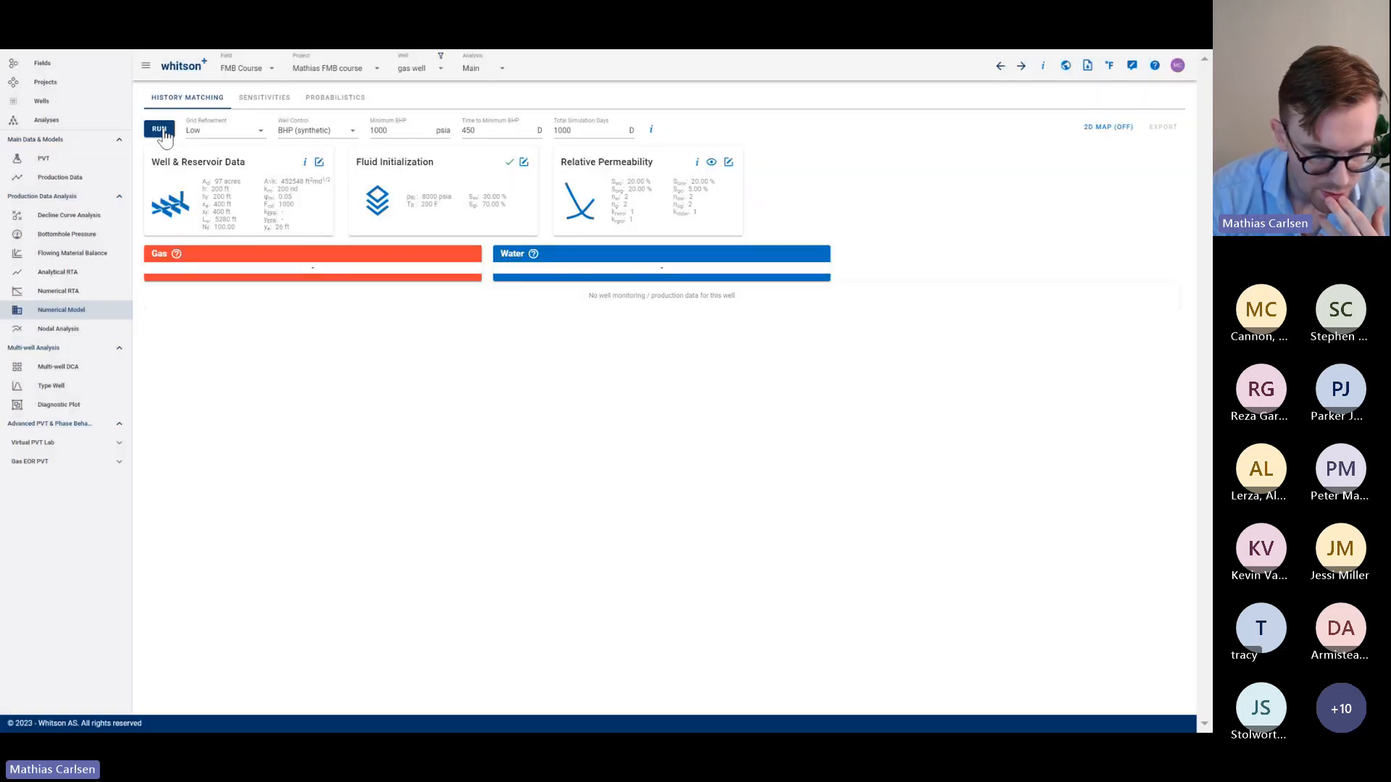
click(317, 164)
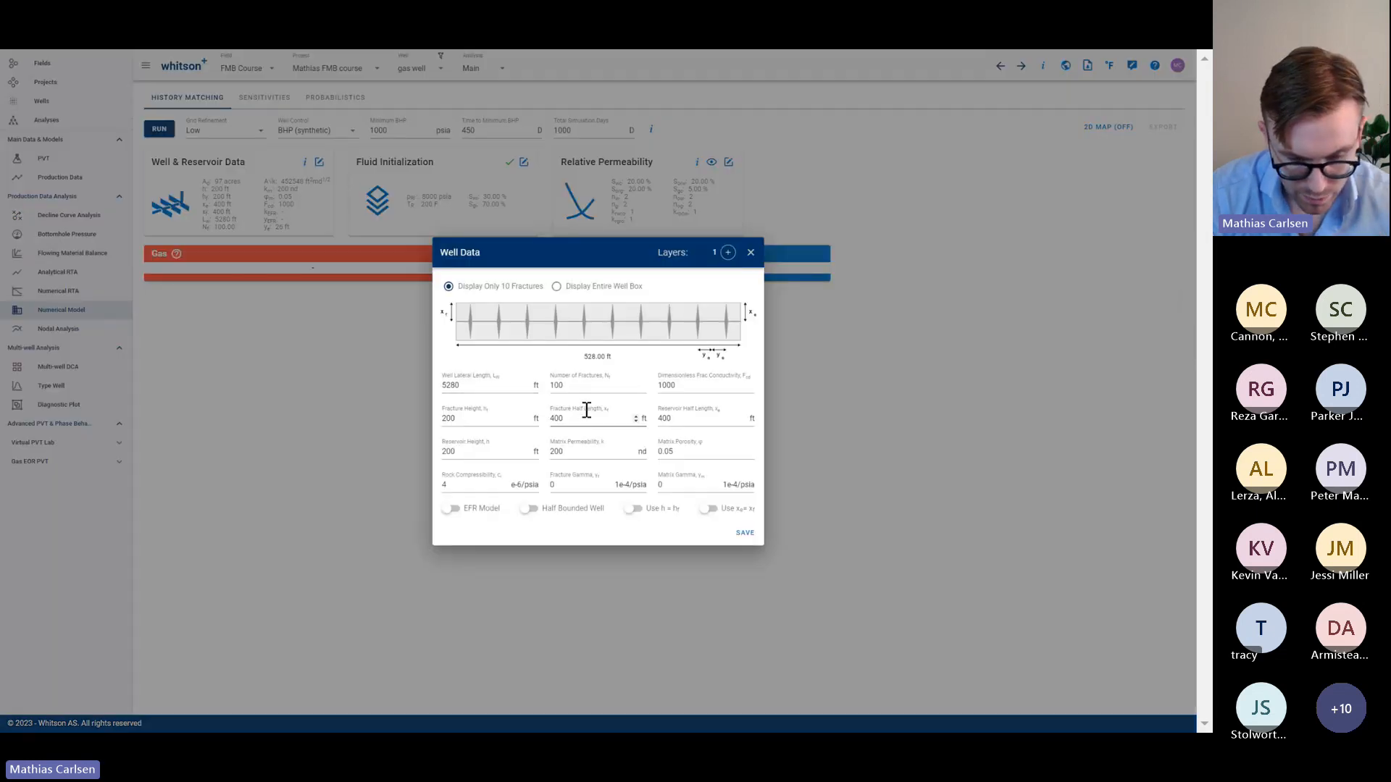
click(750, 252)
Set the initial water saturation to 0% in the fluid initialization and save it
click(523, 162)
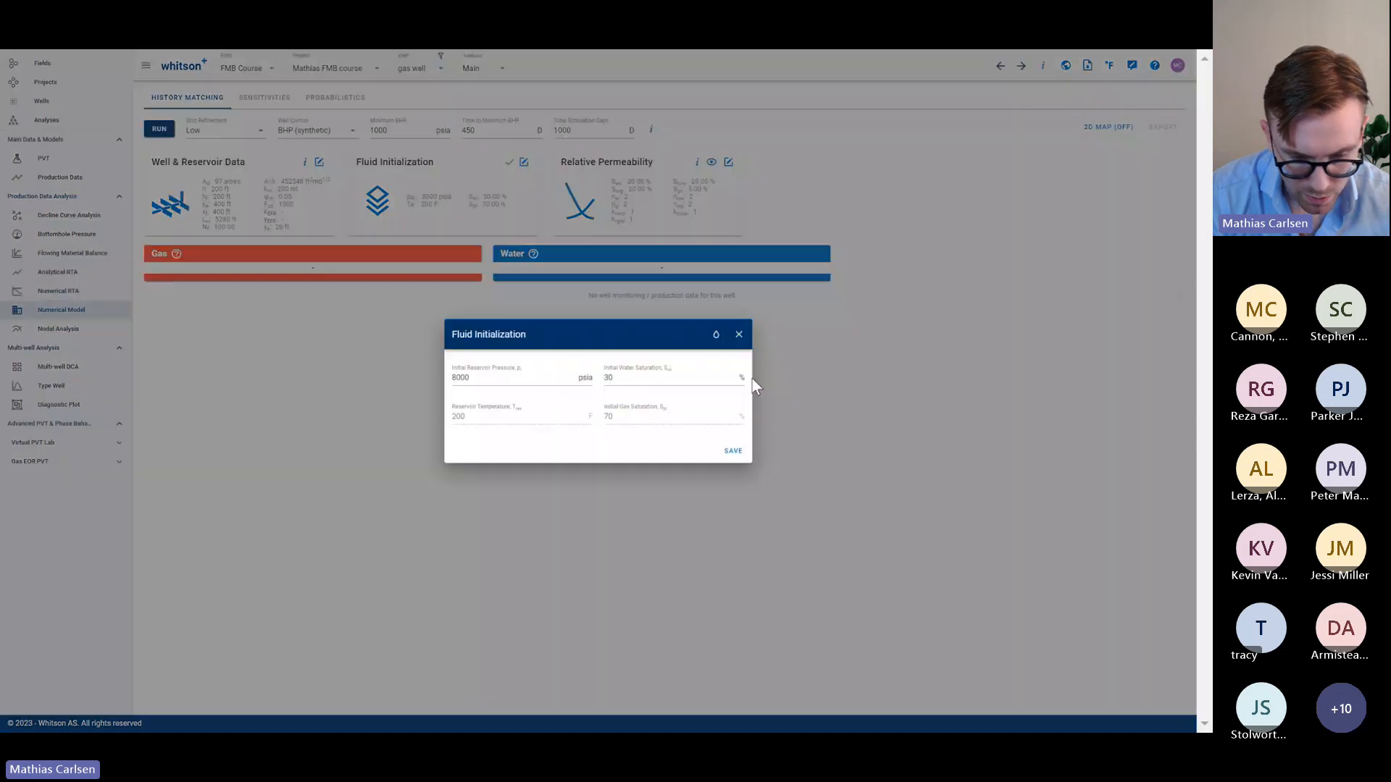
click(667, 382)
text(0)
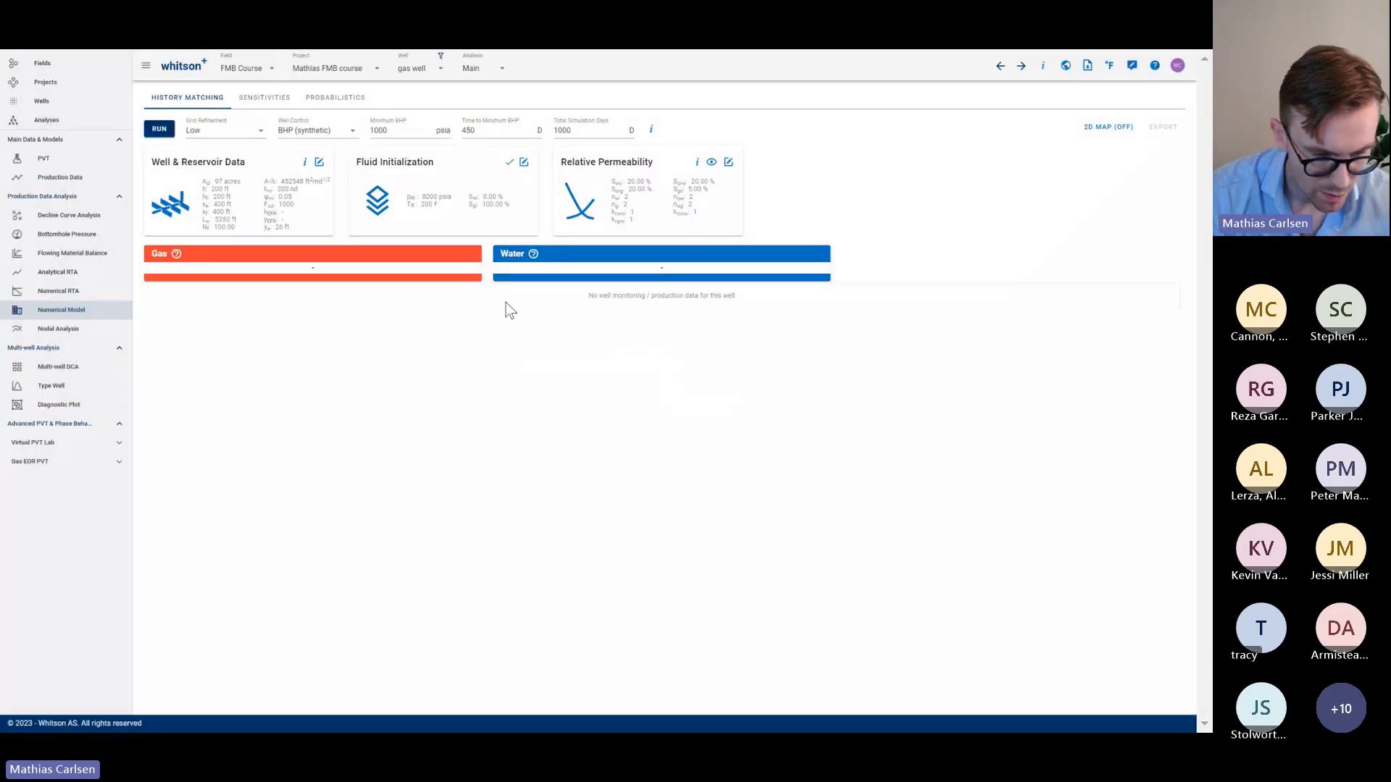
Set the matrix permeability to 1000 nd in the well data and save it
click(318, 162)
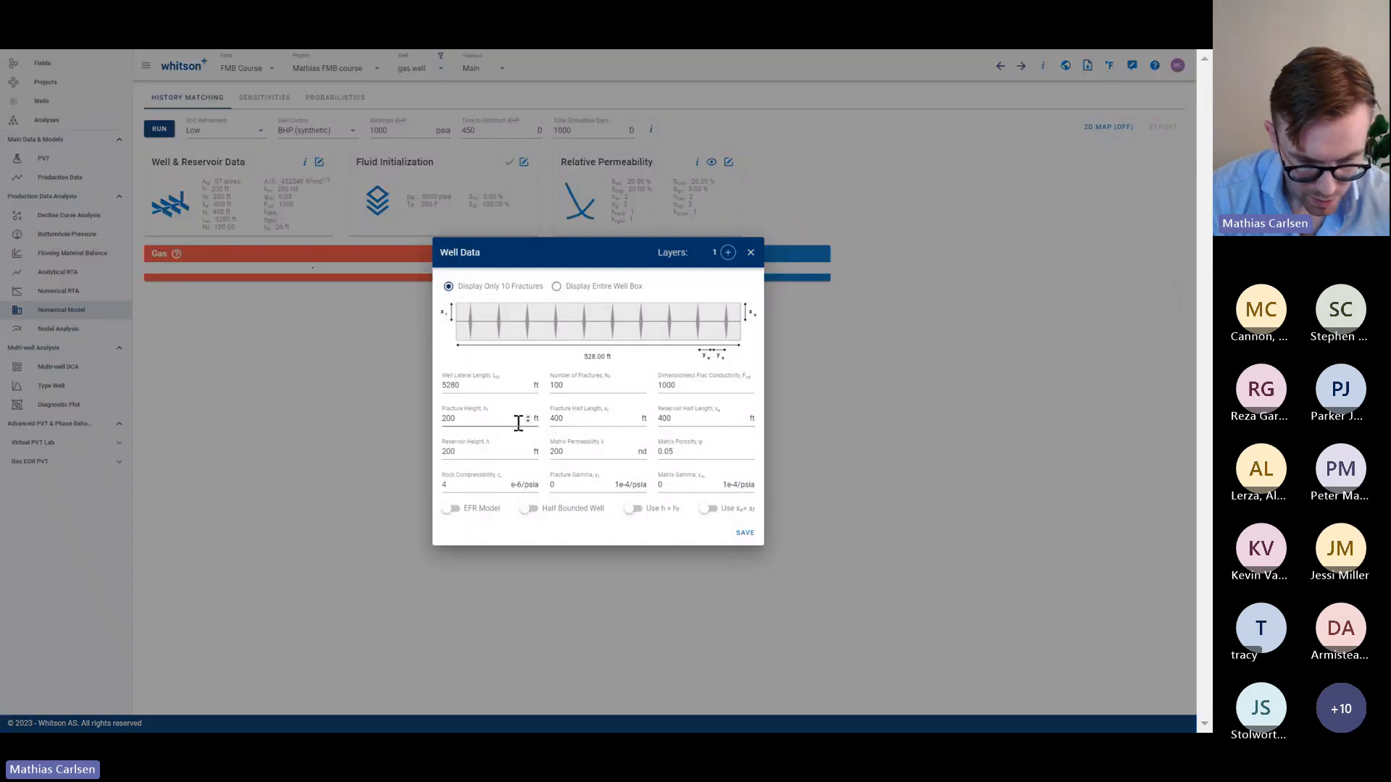
double_click(579, 456)
text(100)
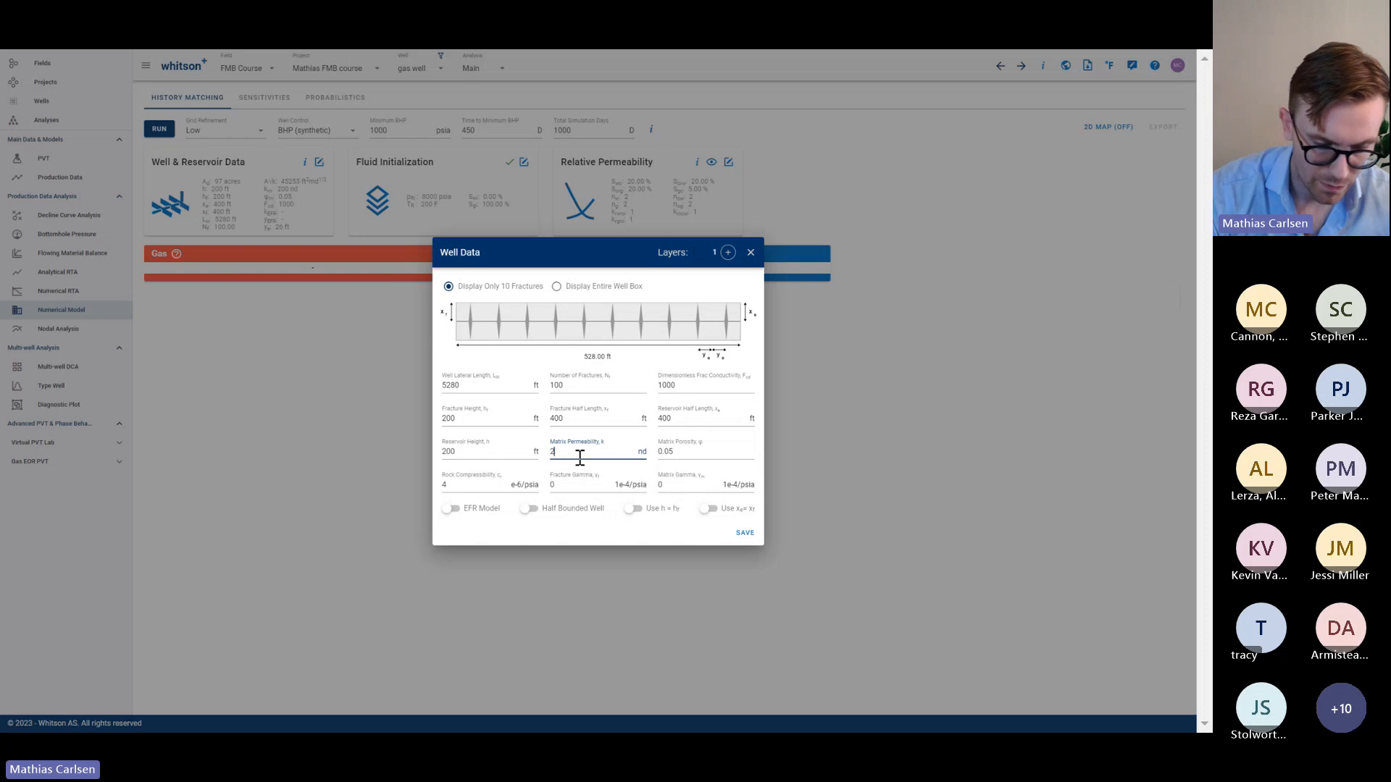
text(0)
key(Return)
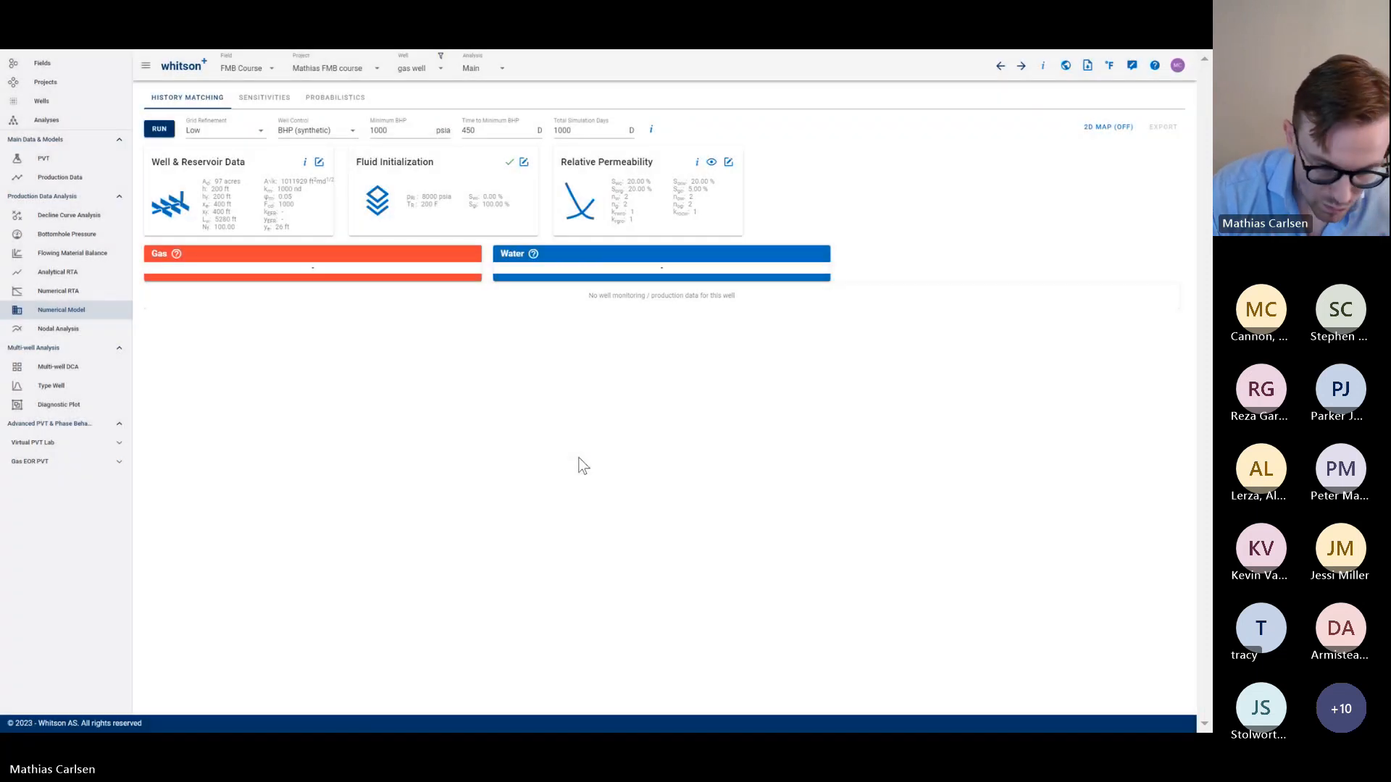
Run the gas well's numerical model and review the simulated gas rate and bottomhole pressure plots
key(ctrl+plus)
click(207, 159)
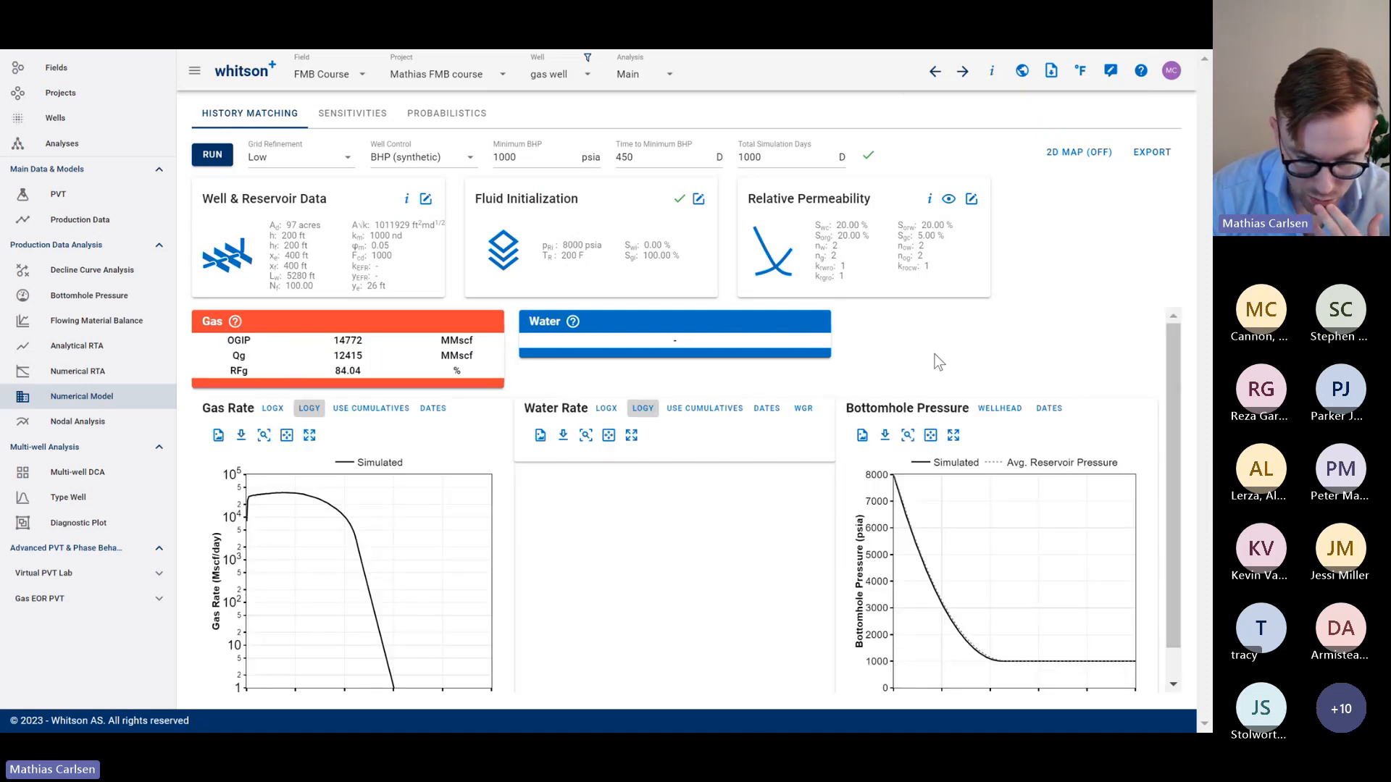
scroll(1090, 346, down, 1)
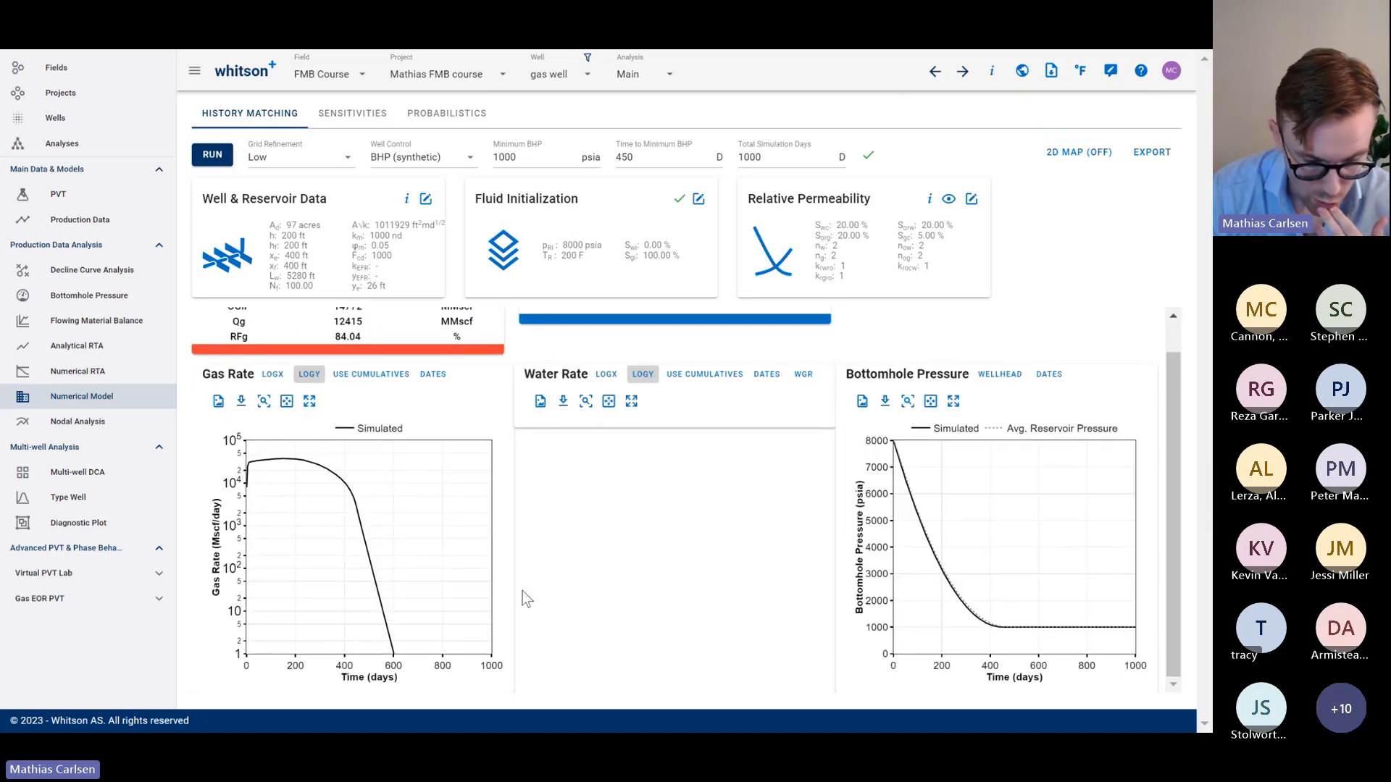
Overwrite the gas well's existing production data with the simulated rates and view the production data
click(1159, 153)
click(1140, 382)
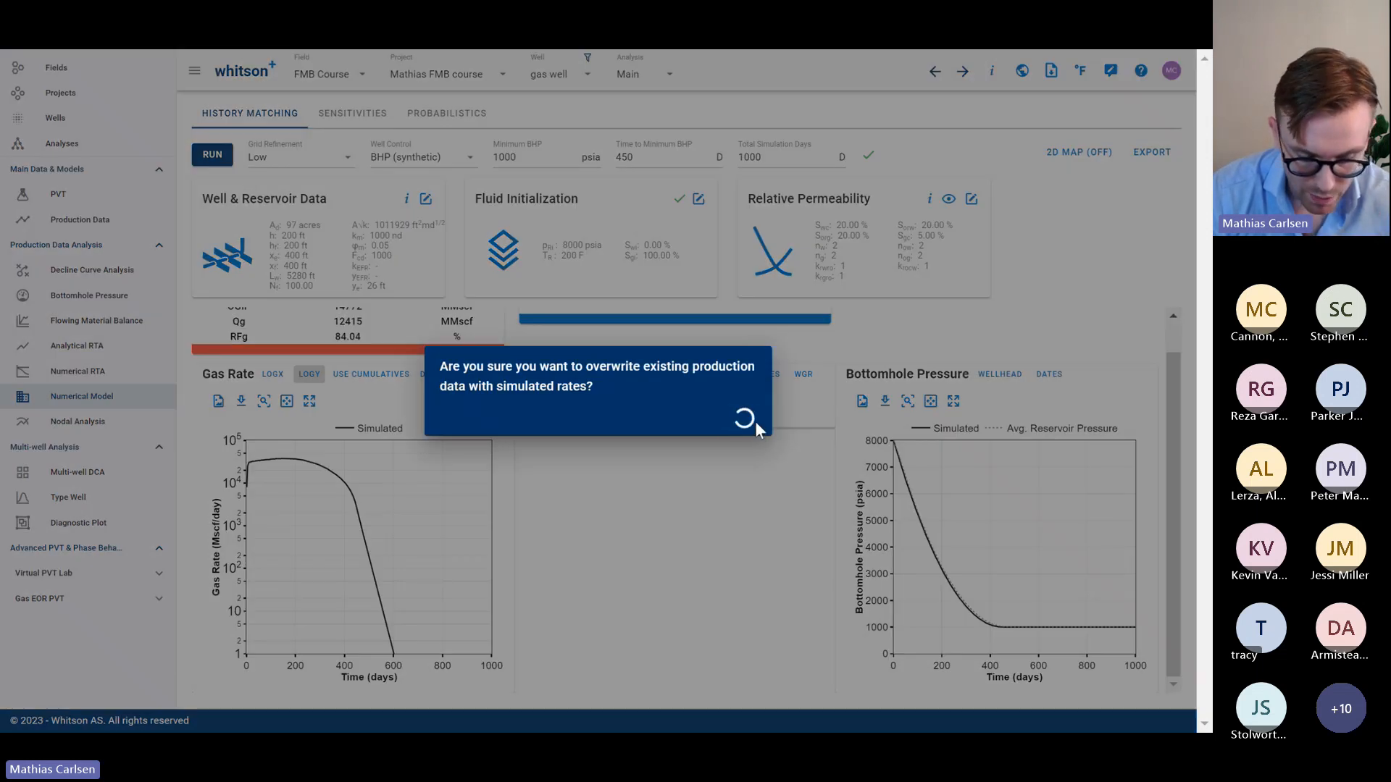
key(ctrl+minus)
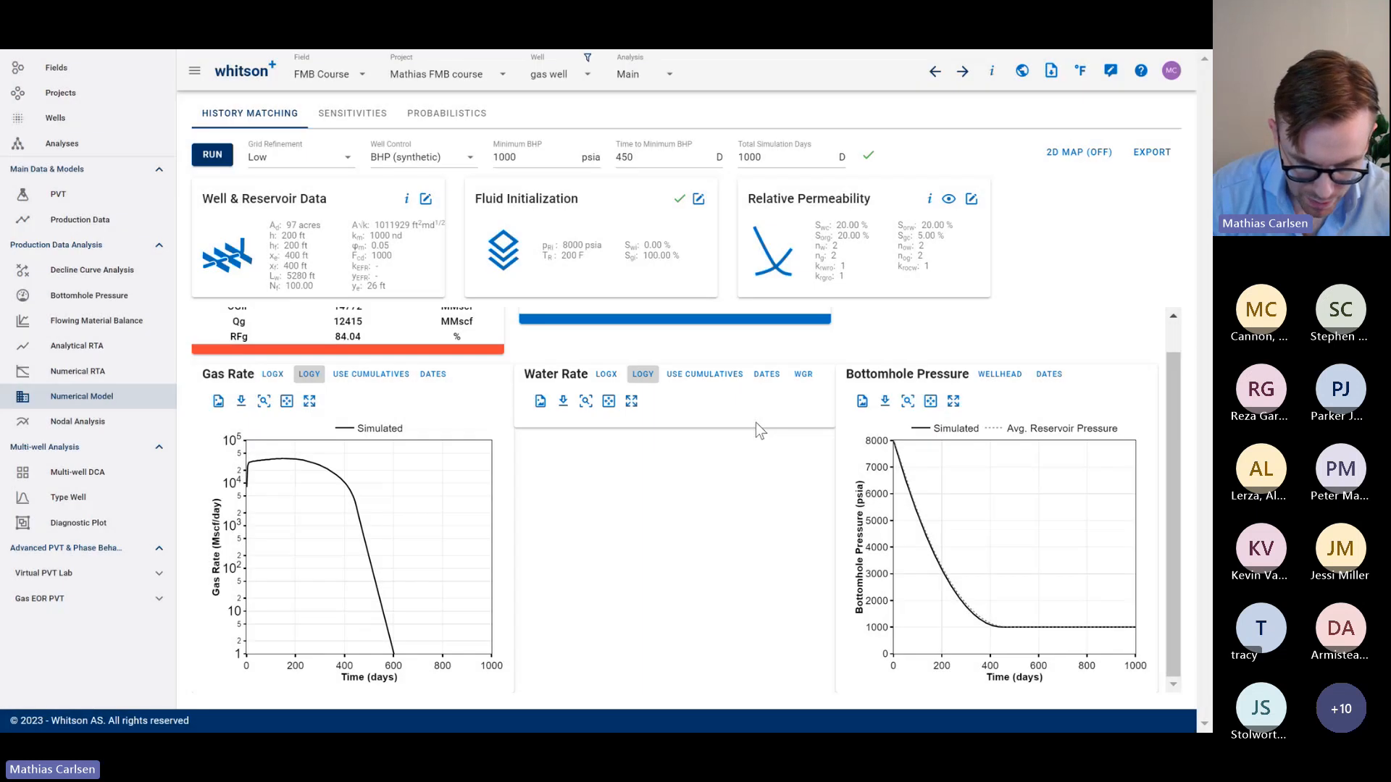
click(65, 177)
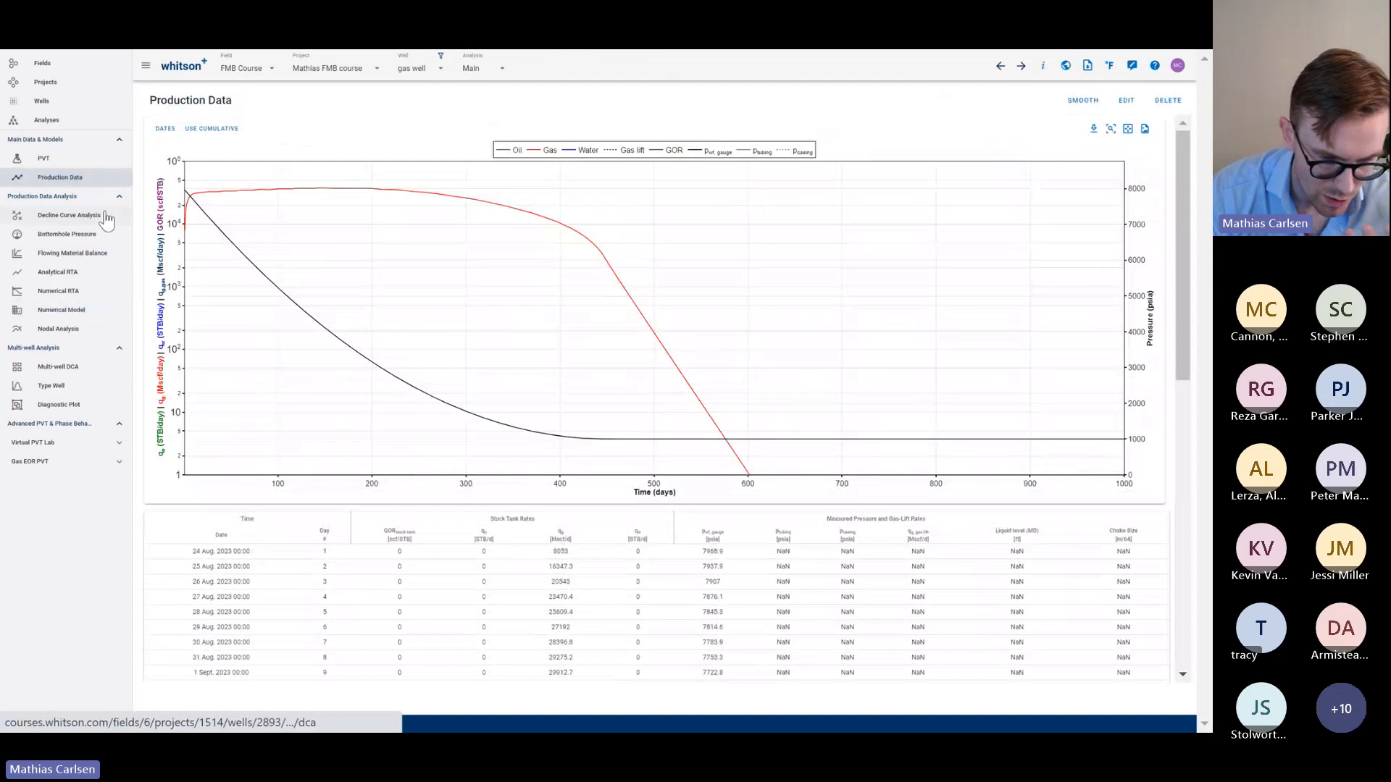
Open the gas well's flowing material balance and check the available FMB types, keeping Gas
click(90, 258)
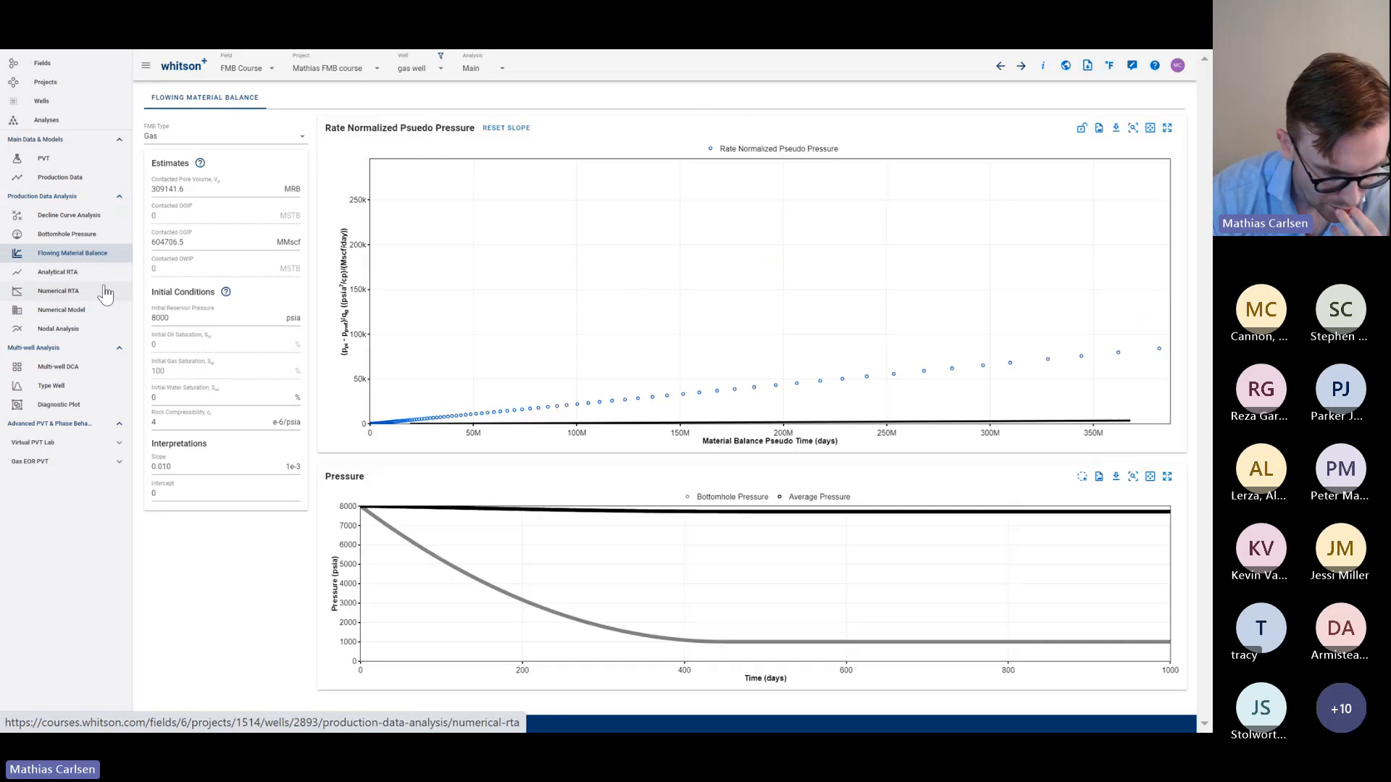
click(217, 143)
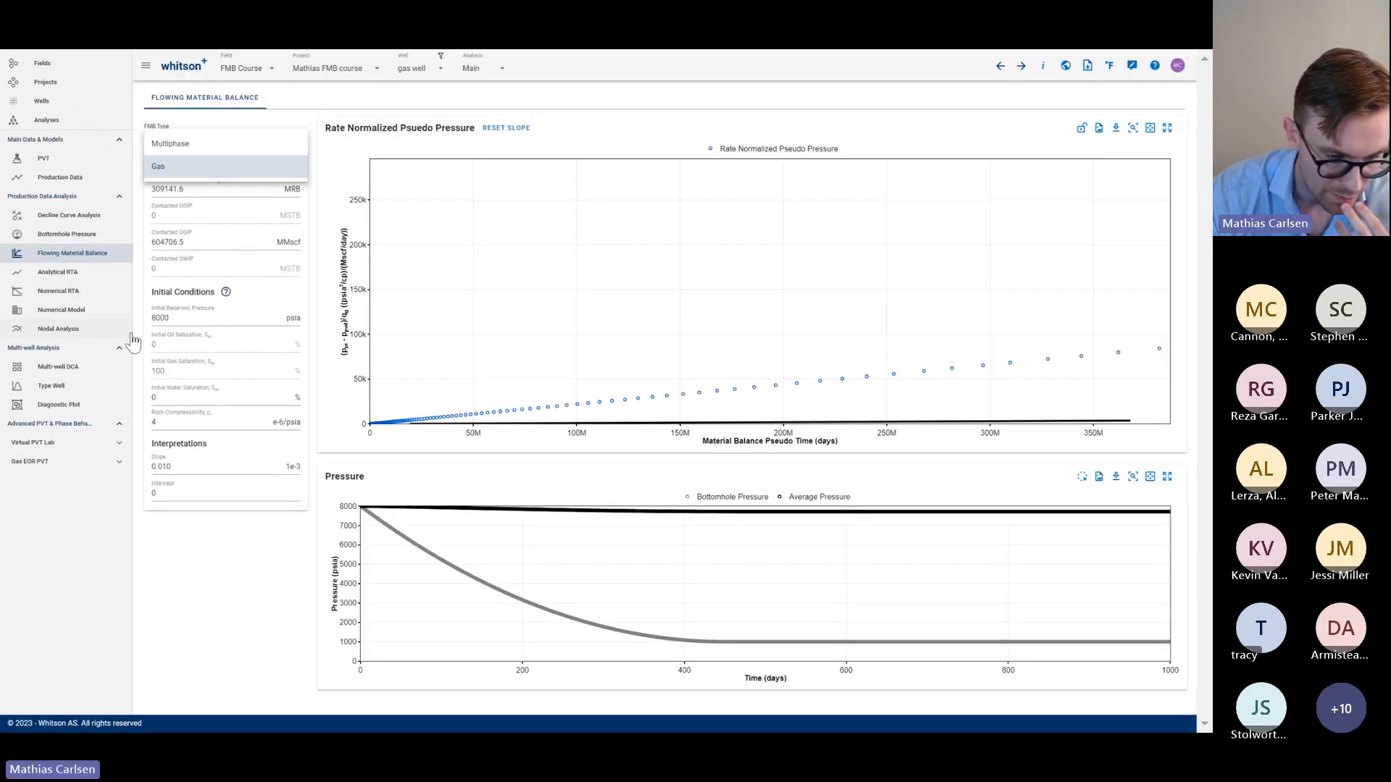
click(137, 346)
Copy the OGIP of 14772 MMscf from the numerical model into the Gas FMB's contacted OGIP
click(109, 310)
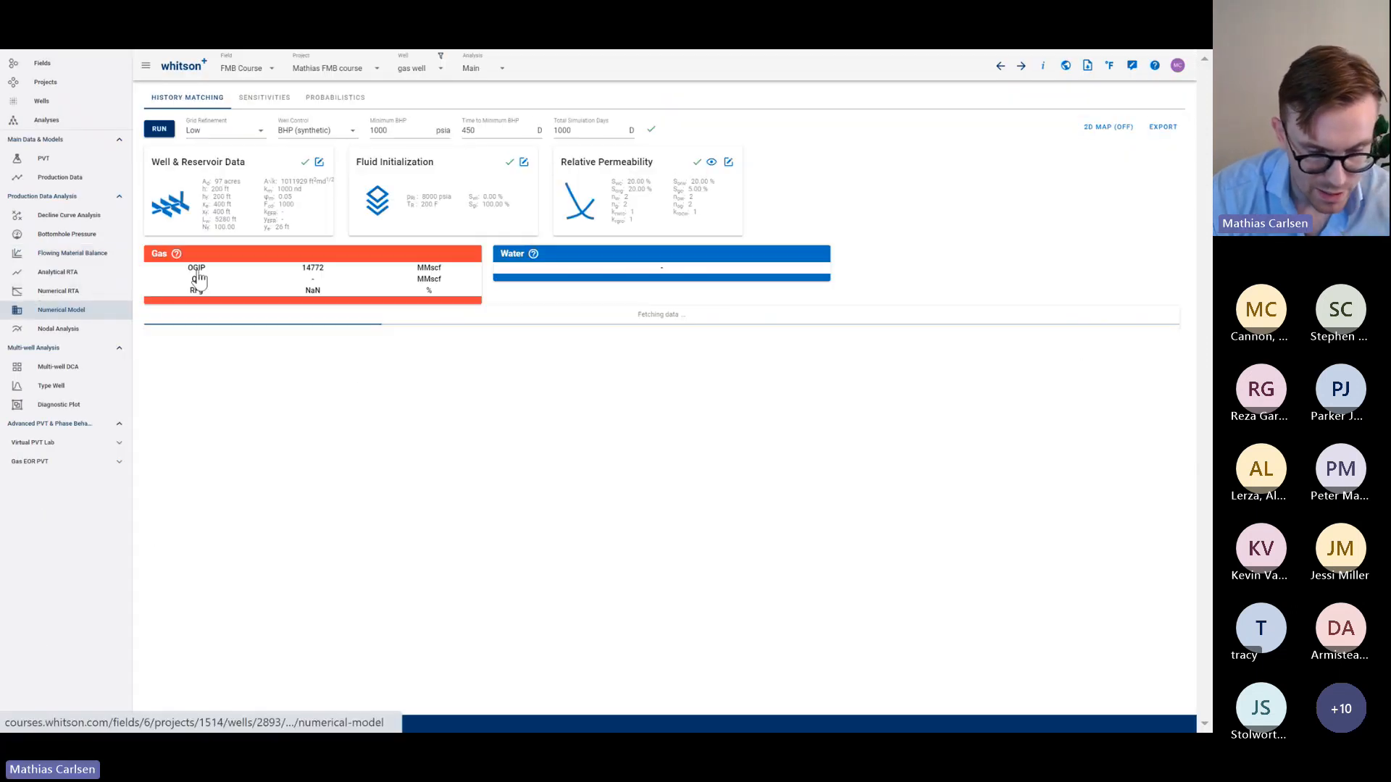
double_click(308, 270)
key(ctrl+c)
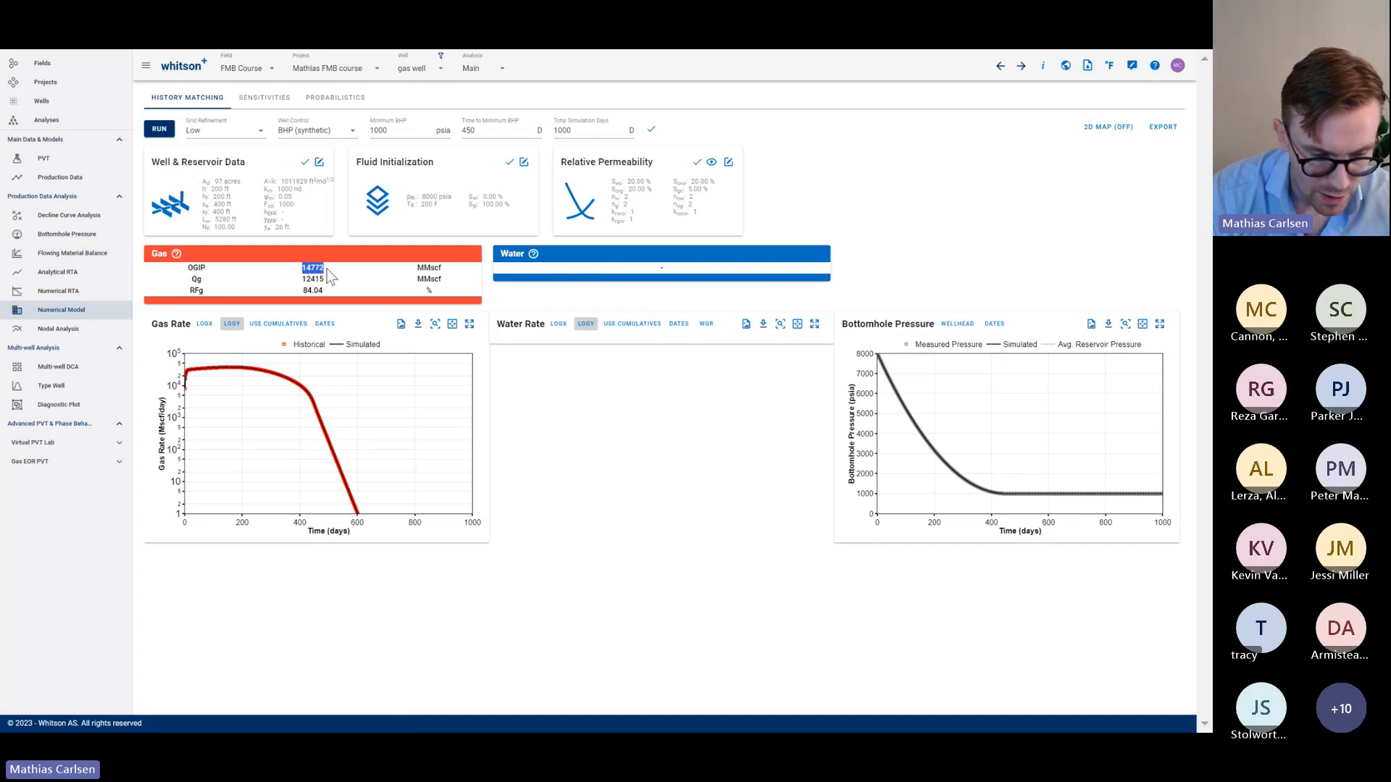
click(84, 259)
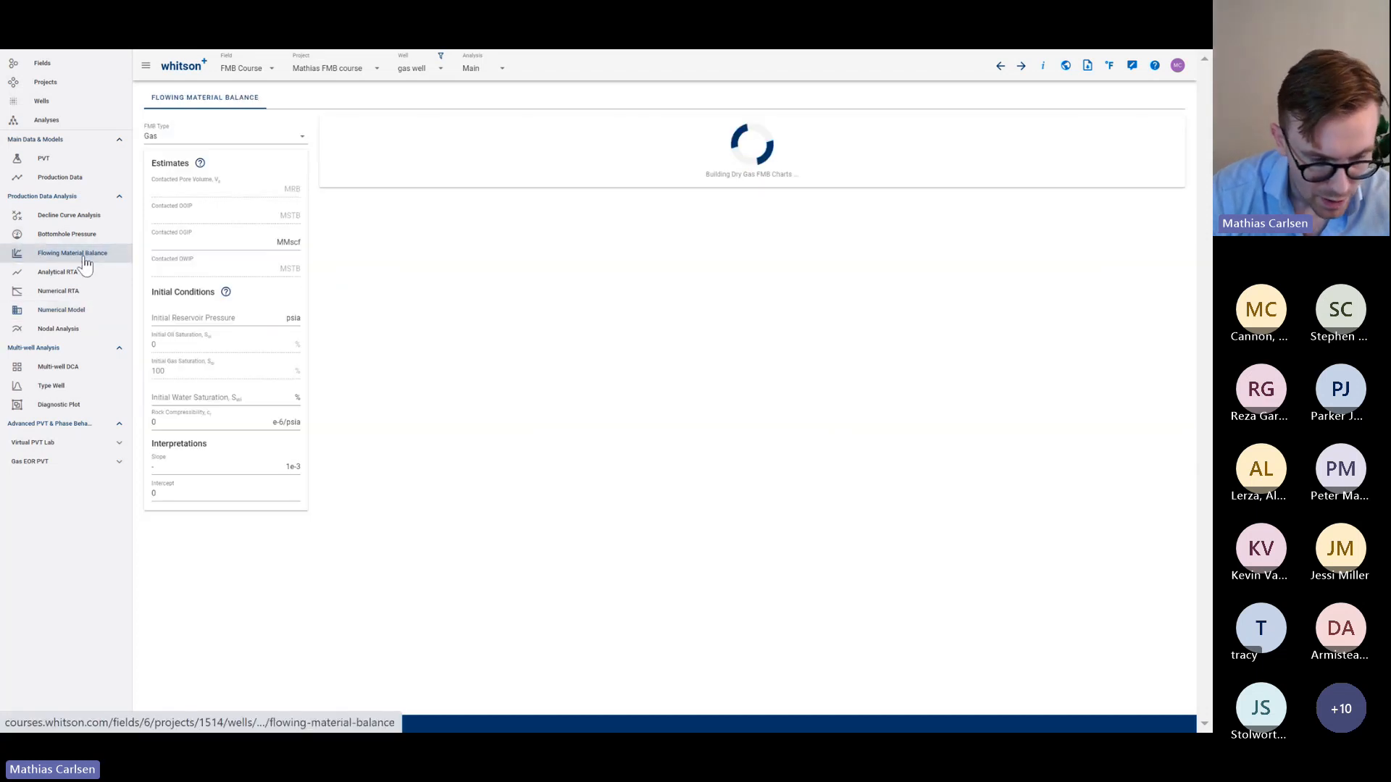
double_click(203, 240)
key(ctrl+v)
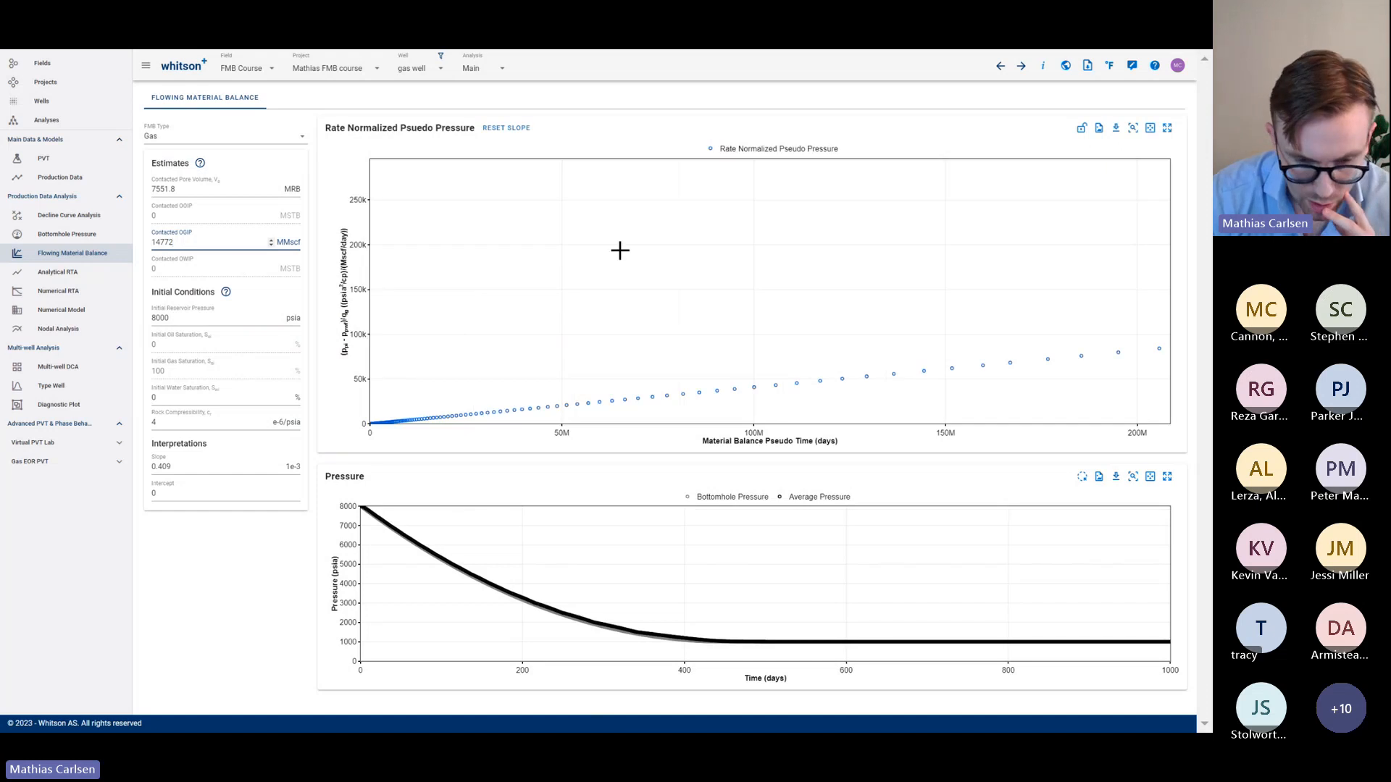
Reset the slope line on the rate normalized pseudo pressure plot, rescale the vertical axis and shift the line's upper end slightly
click(506, 128)
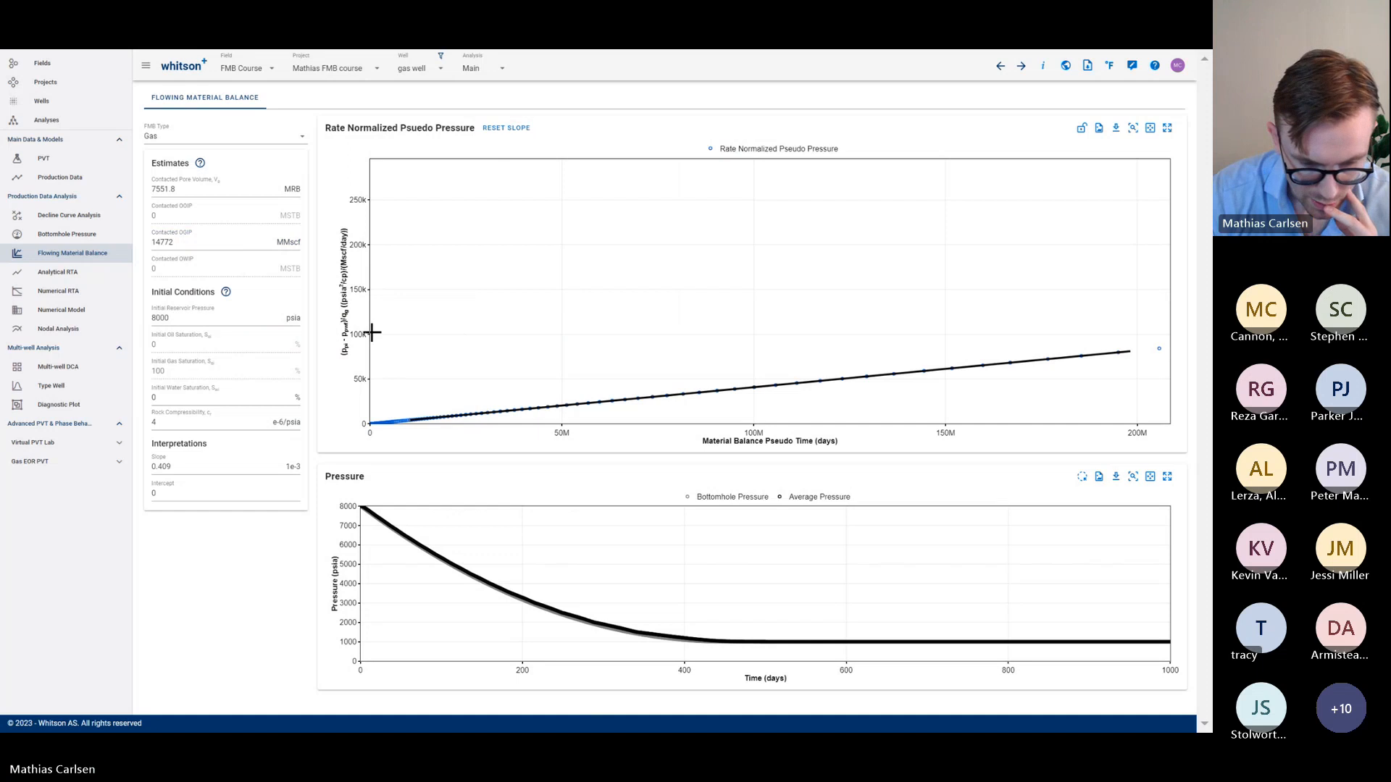
drag(371, 332, 373, 426)
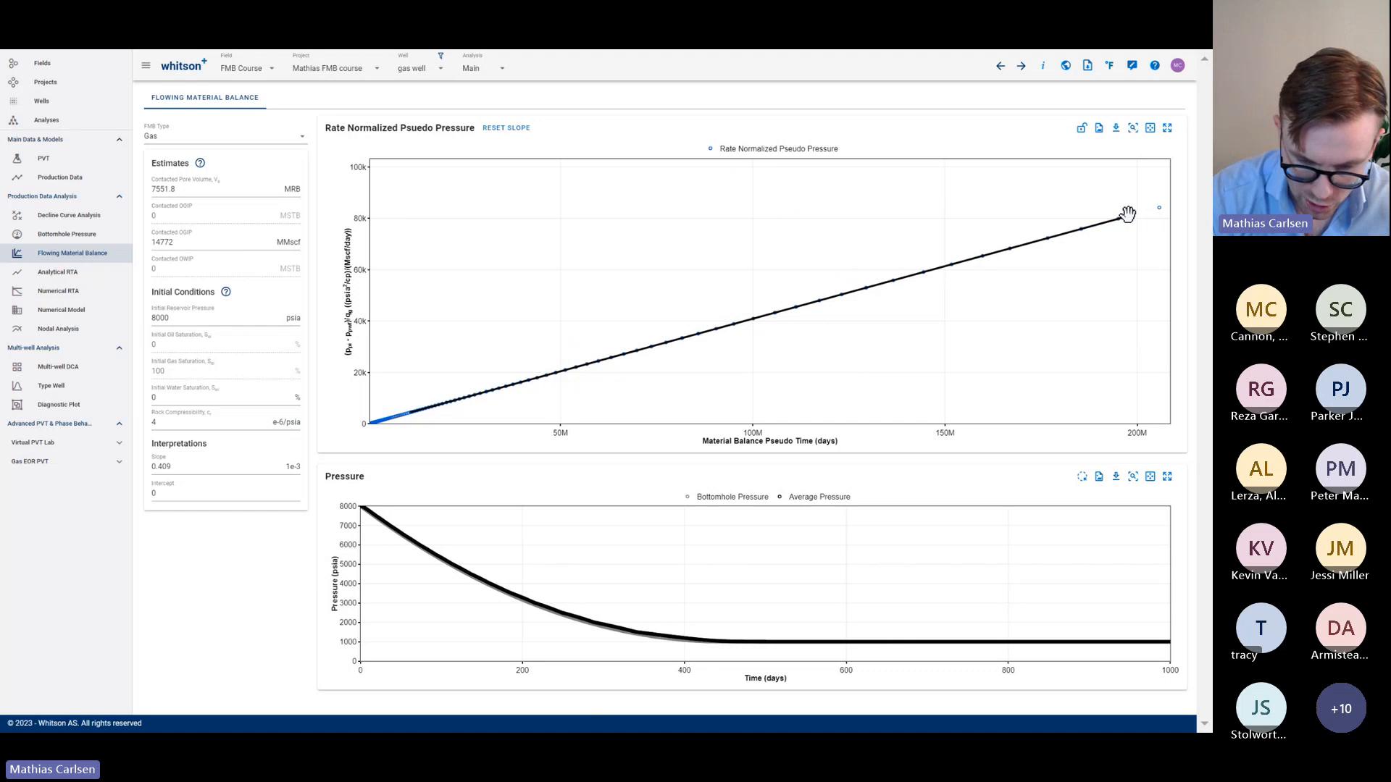
mouse_move(1129, 223)
mouse_down()
mouse_move(1128, 239)
mouse_move(1127, 221)
mouse_up()
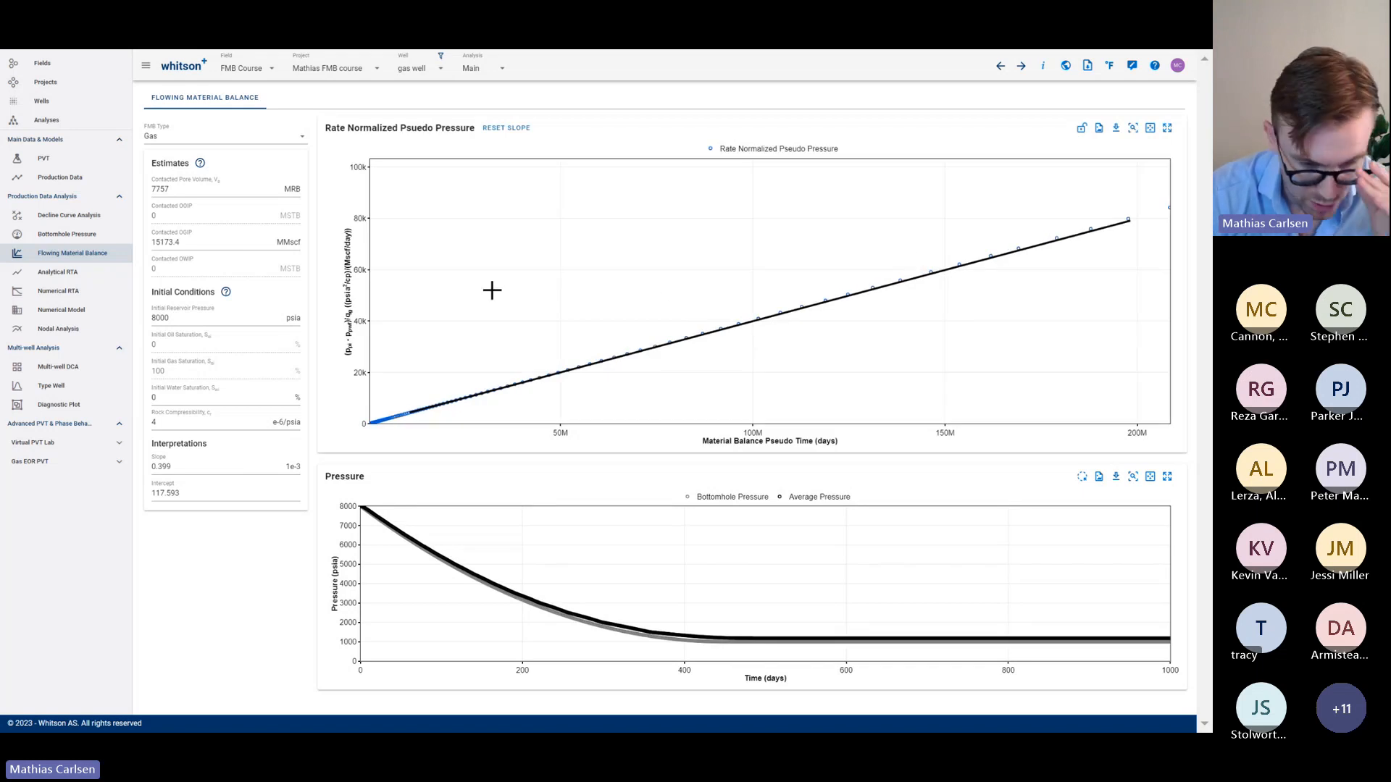
Switch the FMB type to Multiphase and select its contacted OGIP value
click(245, 137)
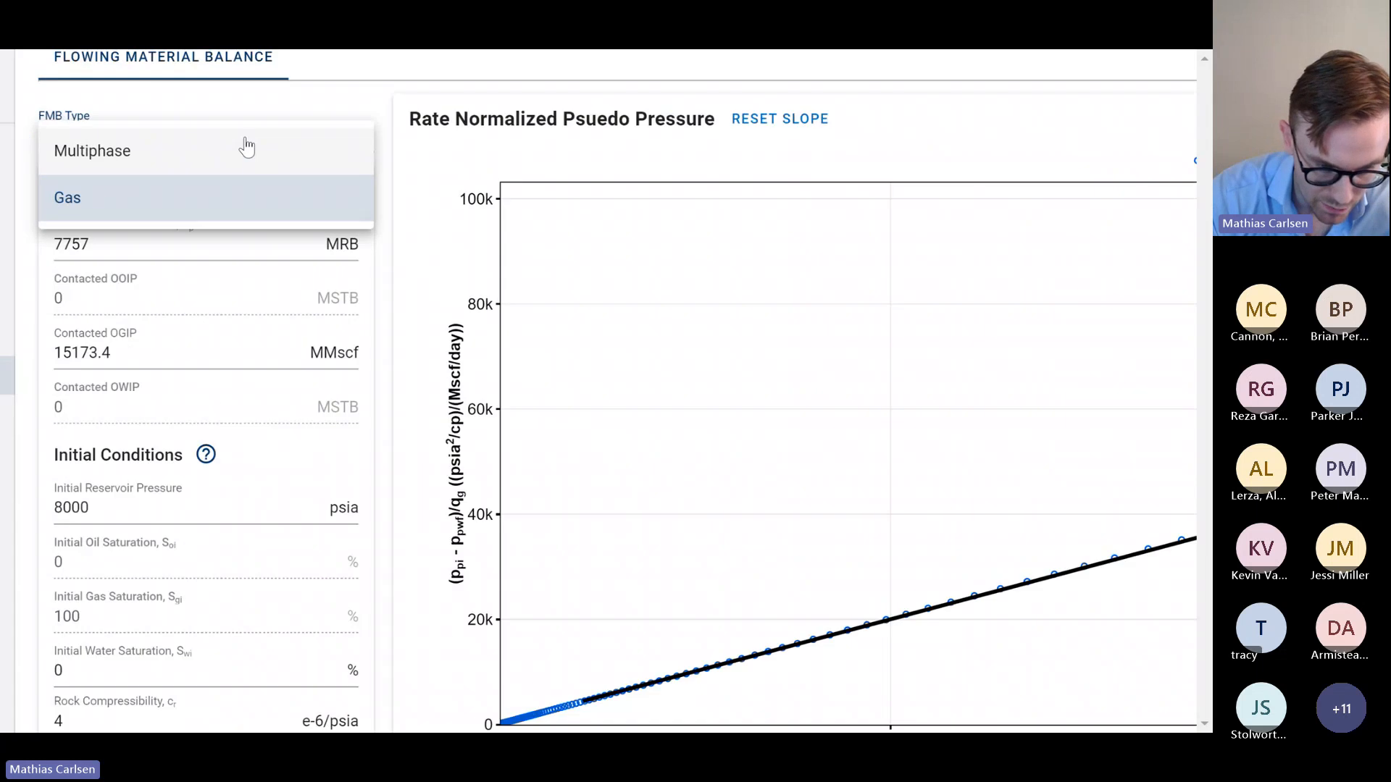
click(246, 147)
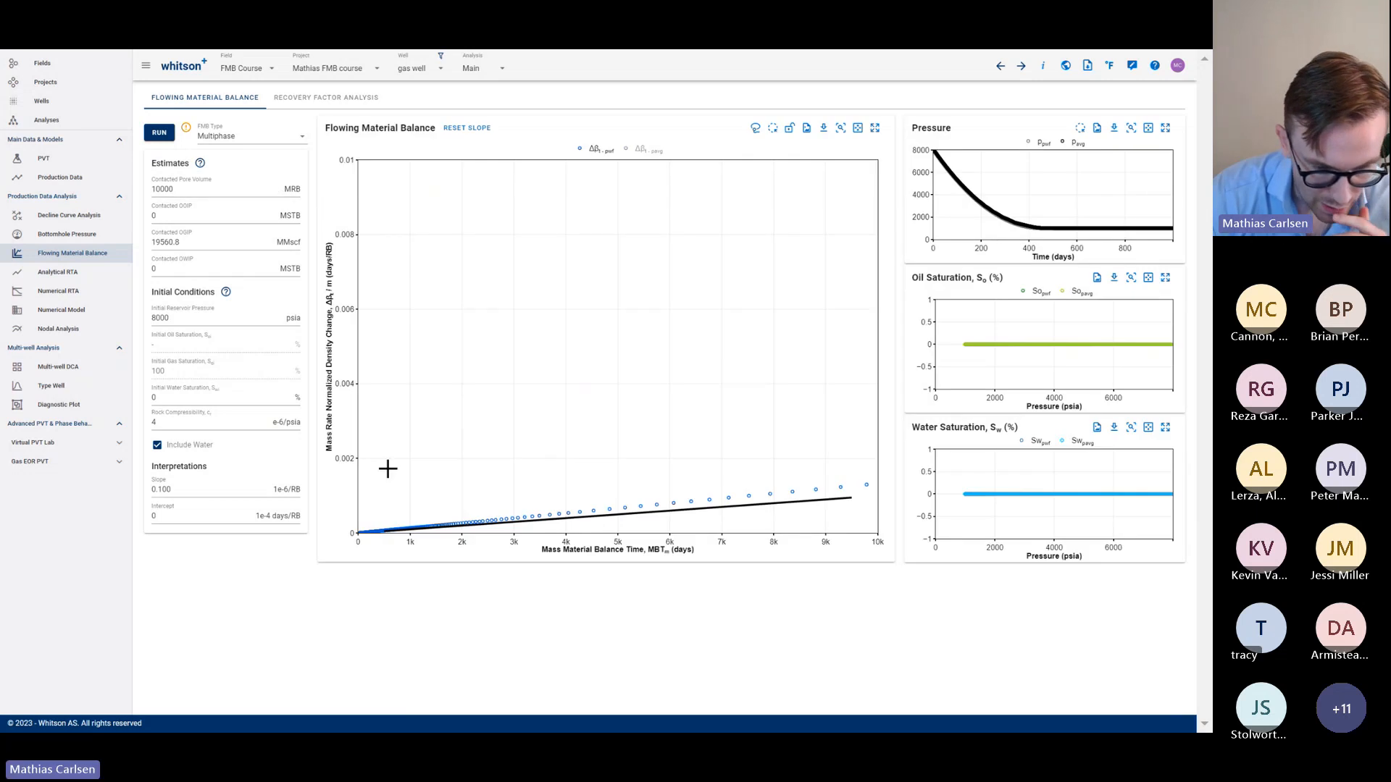
double_click(212, 250)
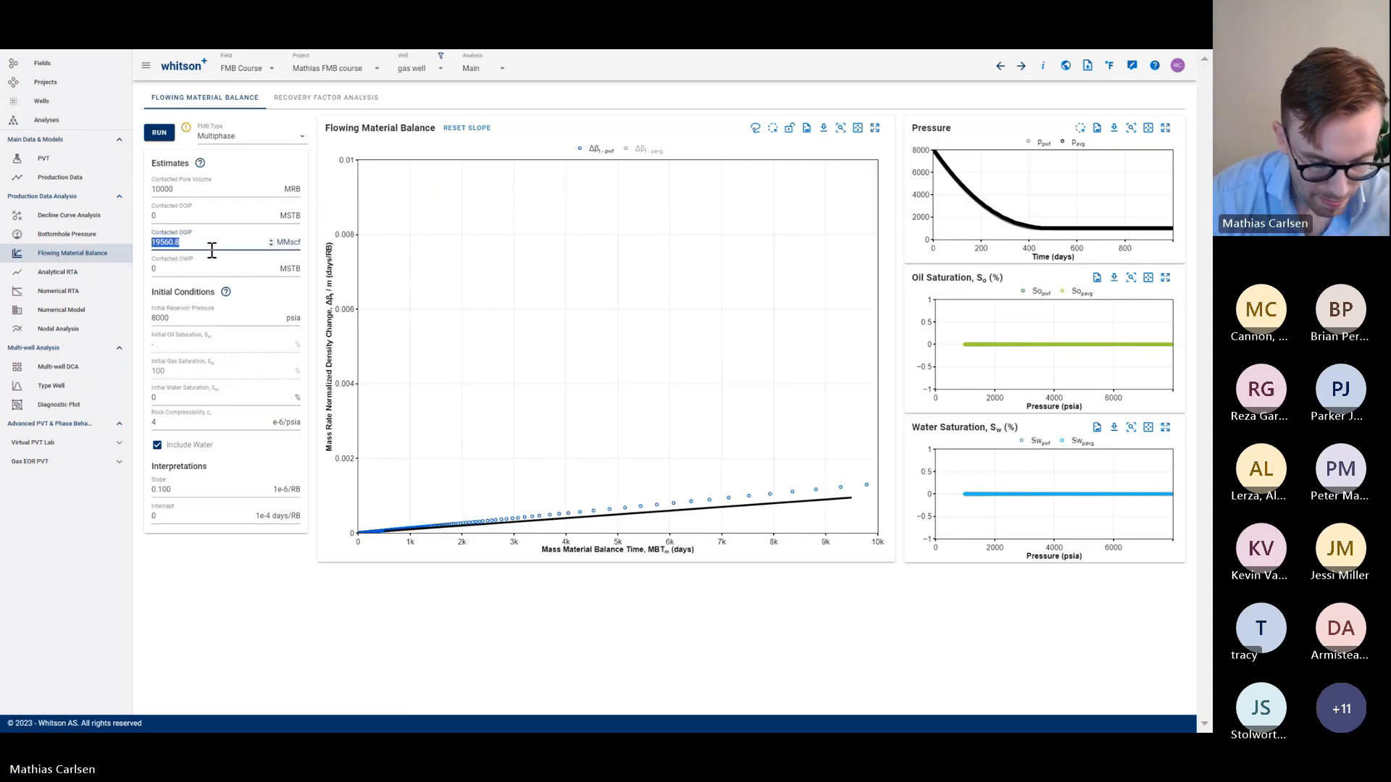
click(211, 250)
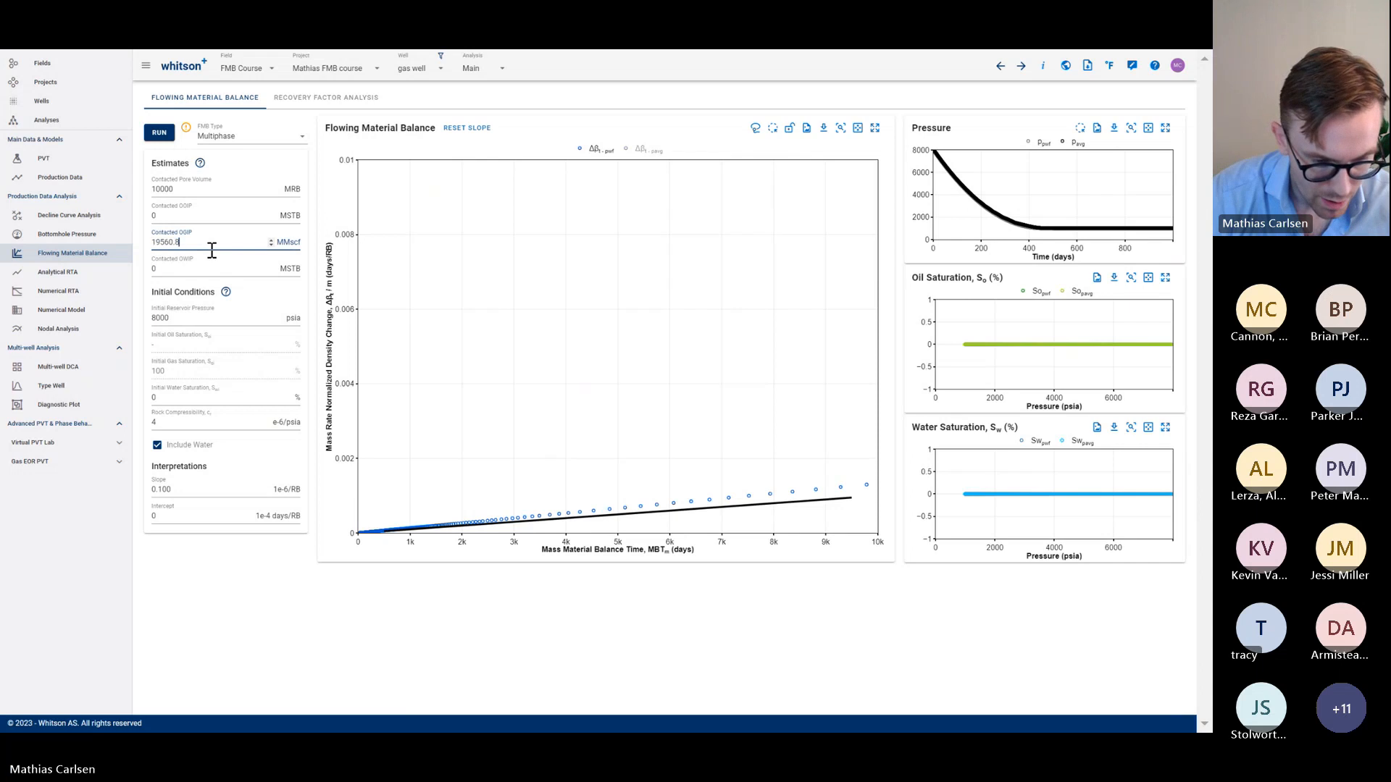
Copy the numerical model's OGIP of 14772 MMscf into the contacted OGIP of the Multiphase FMB
click(65, 315)
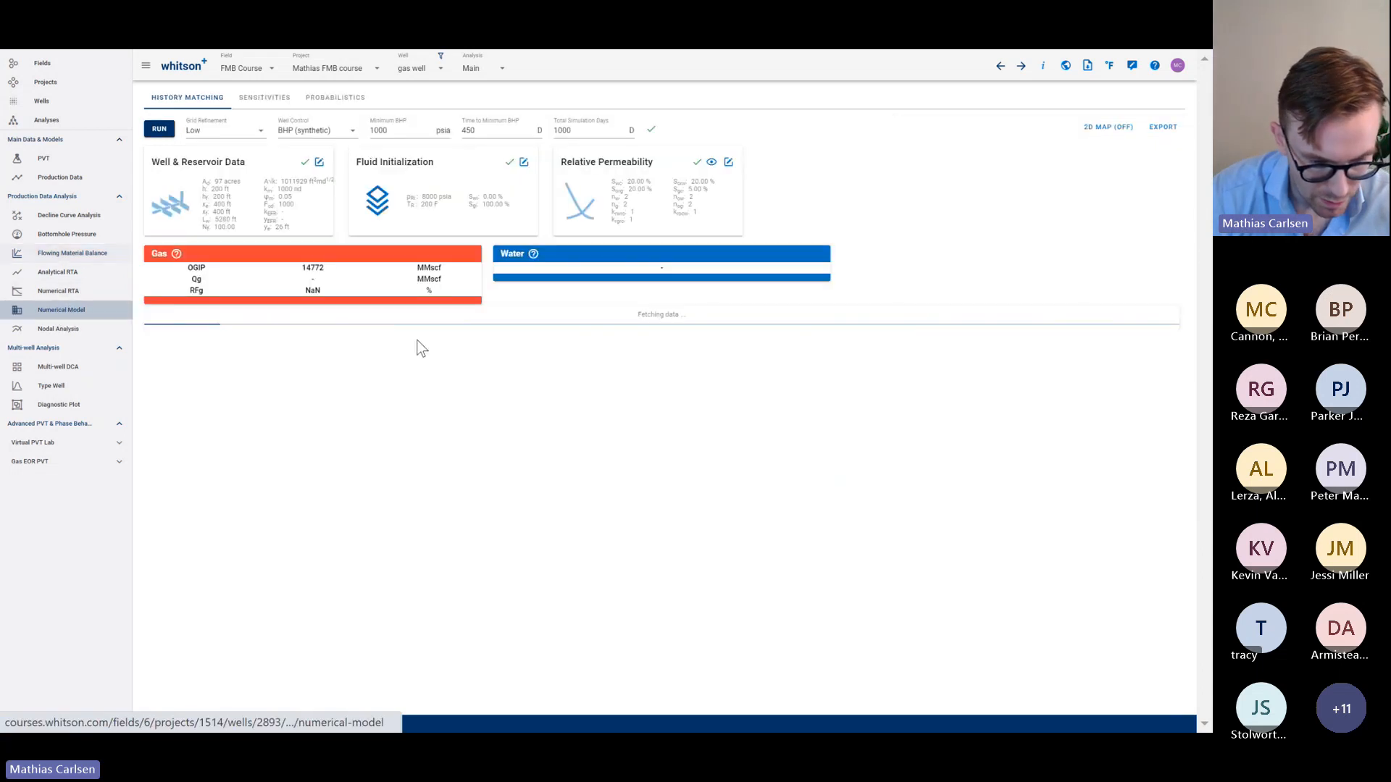
double_click(323, 268)
key(ctrl+c)
click(105, 254)
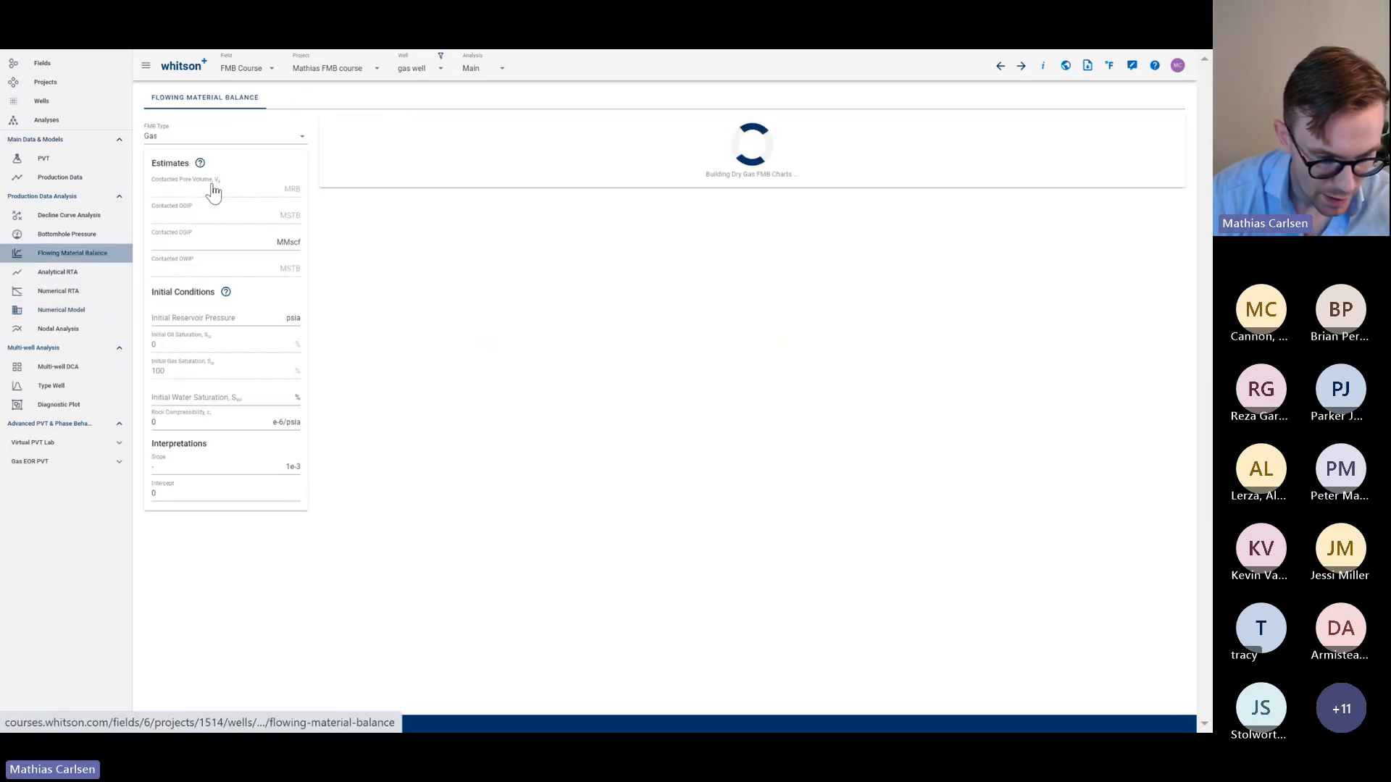
click(213, 140)
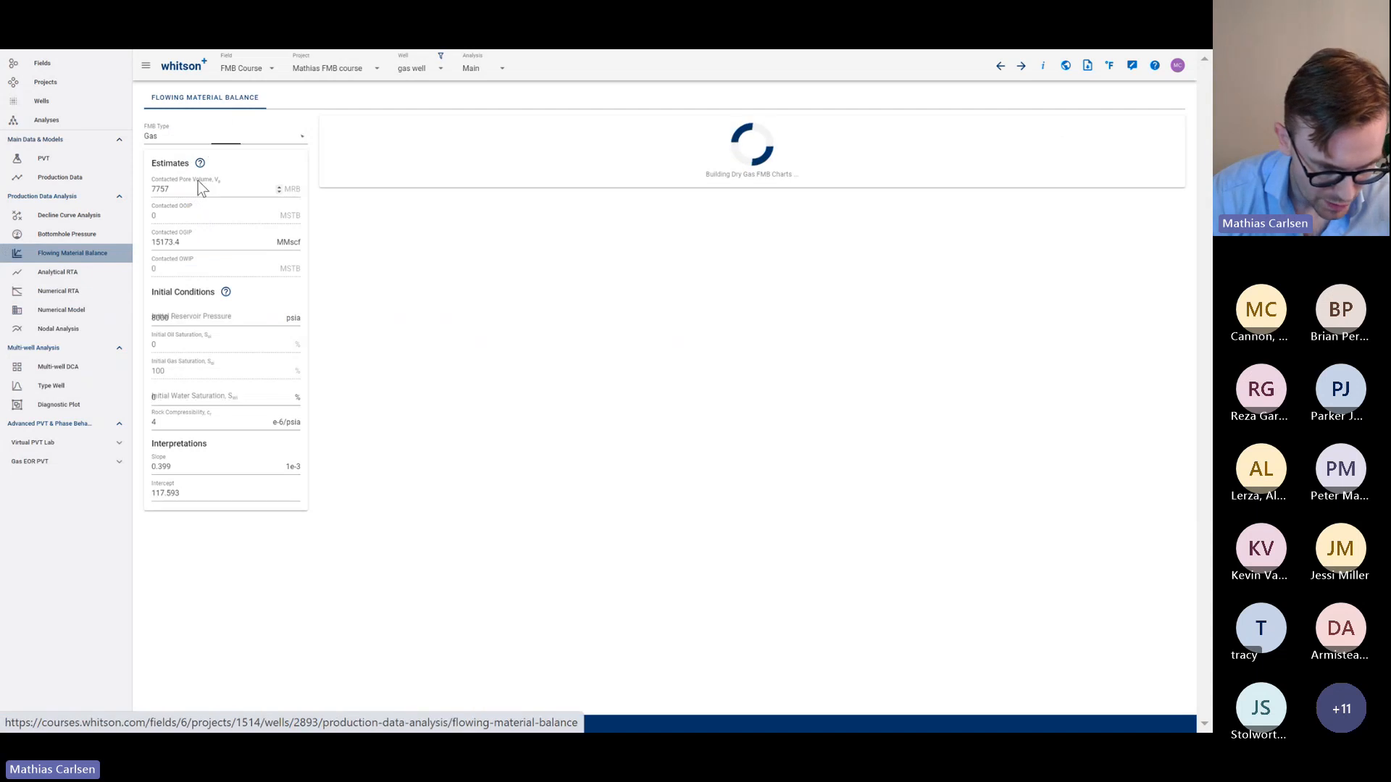
click(204, 149)
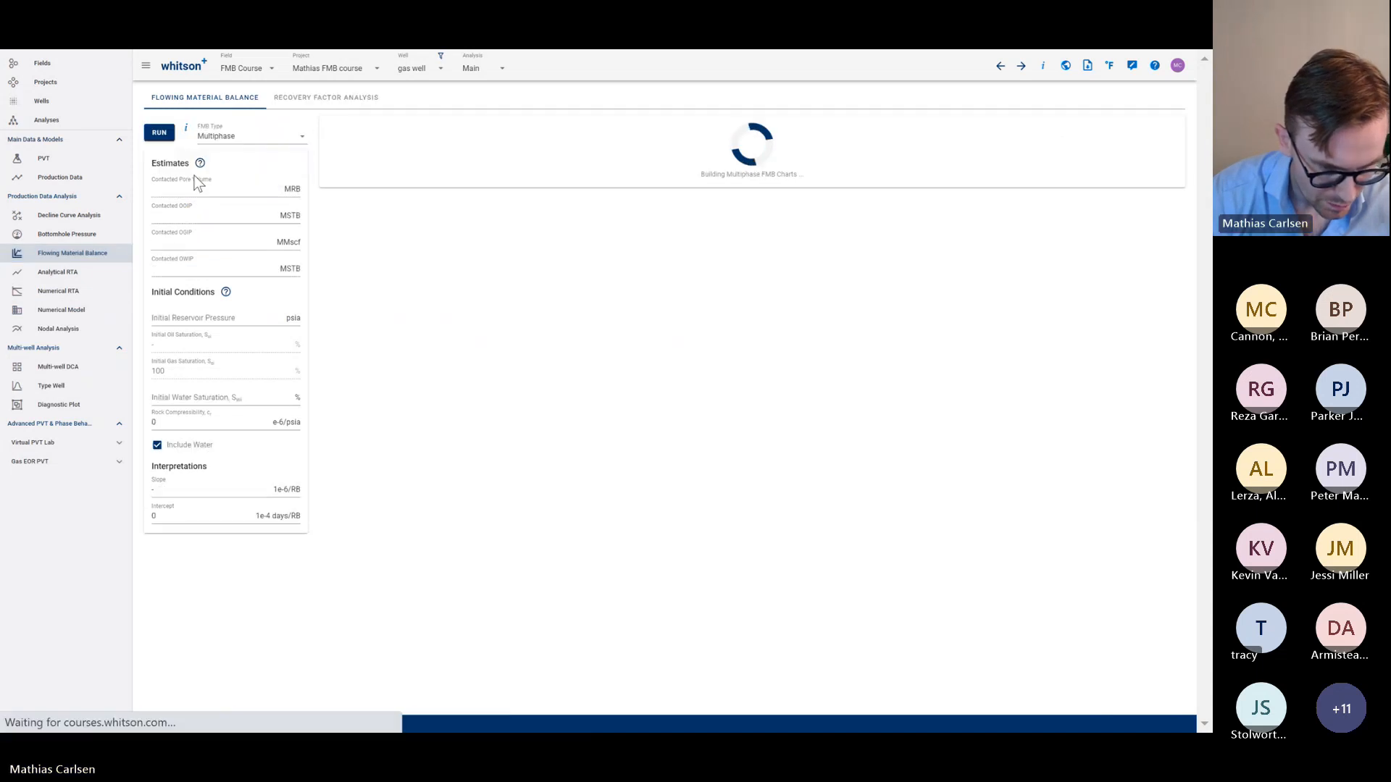
click(184, 238)
key(ctrl+v)
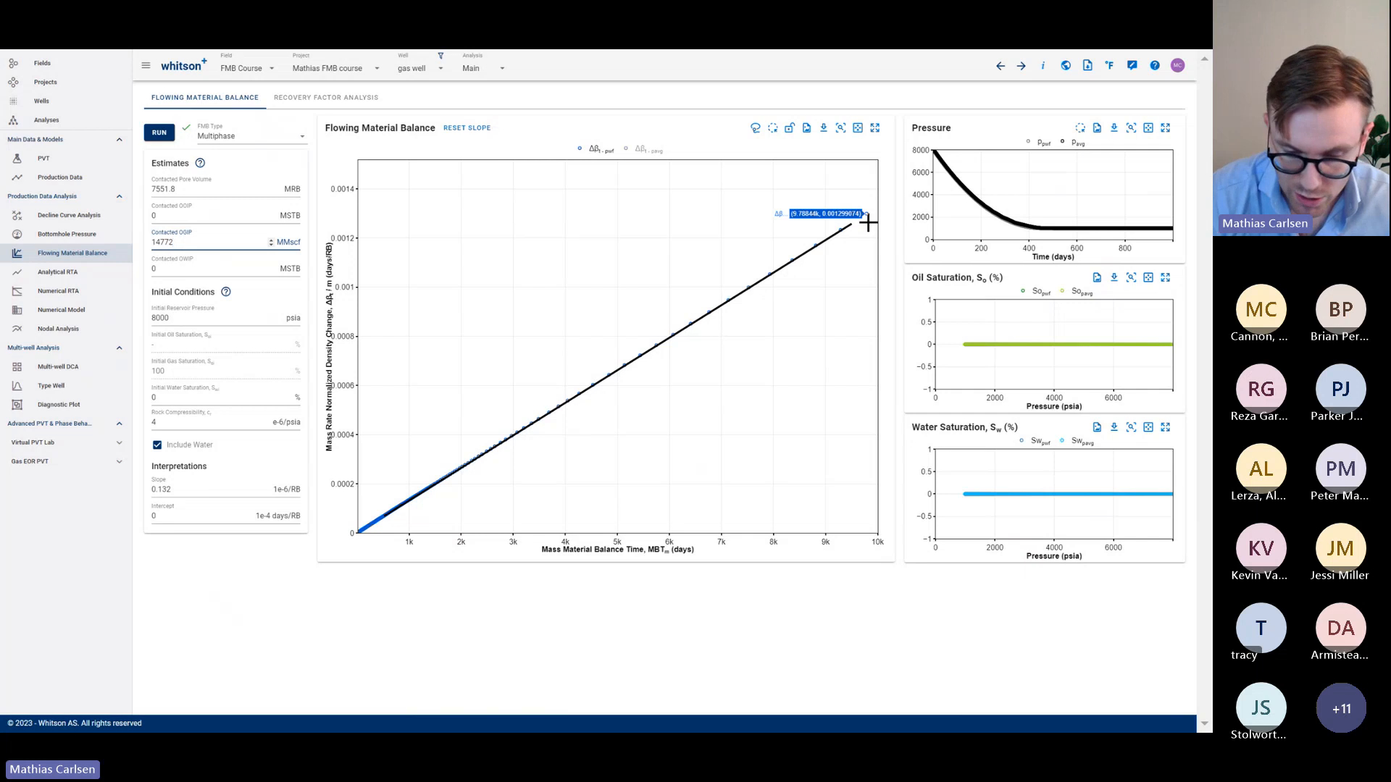
click(325, 576)
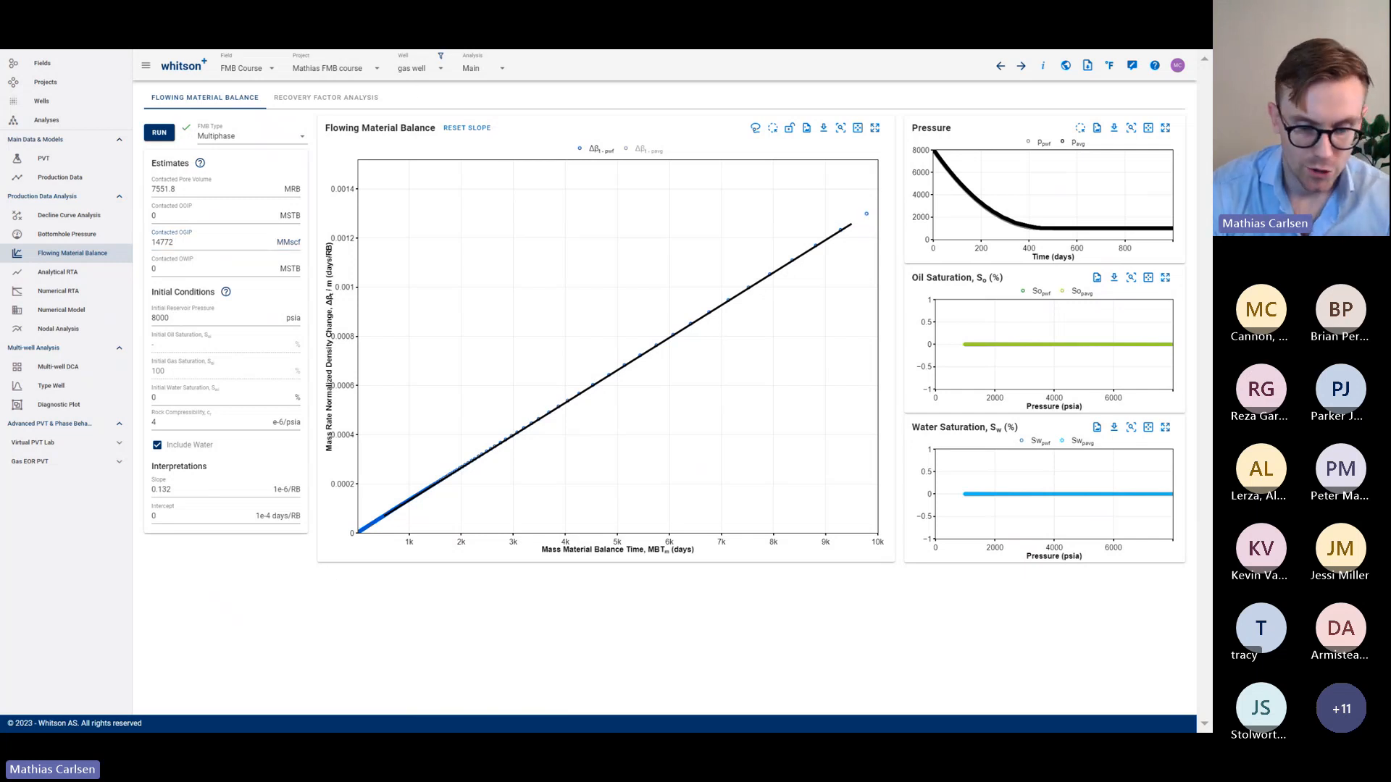
Switch to the PowerPoint slide show and advance to the slide on the effect of pressure dependent permeability
key(alt+Tab)
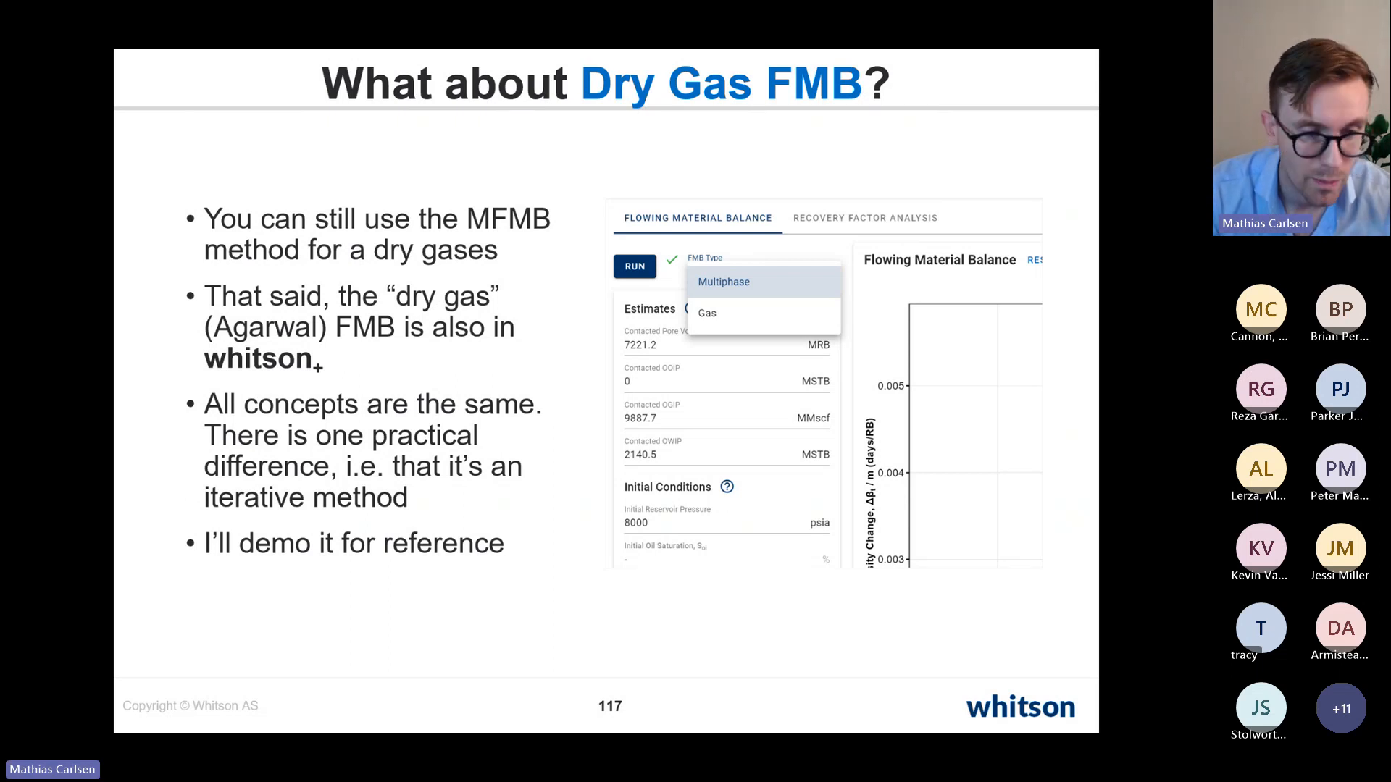
key(alt+Tab)
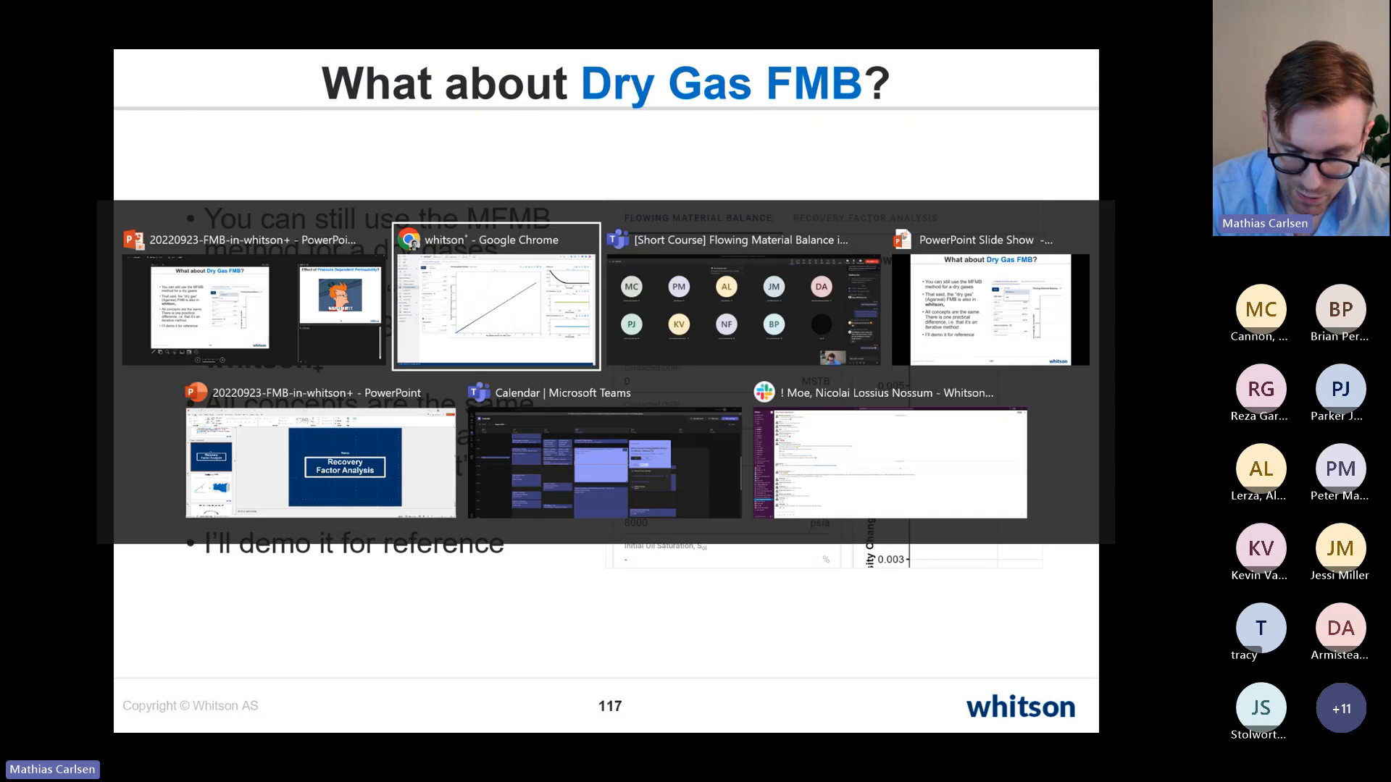
key(alt+Tab)
key(alt+Tab)
key(alt+Tab)
key(alt+Tab)
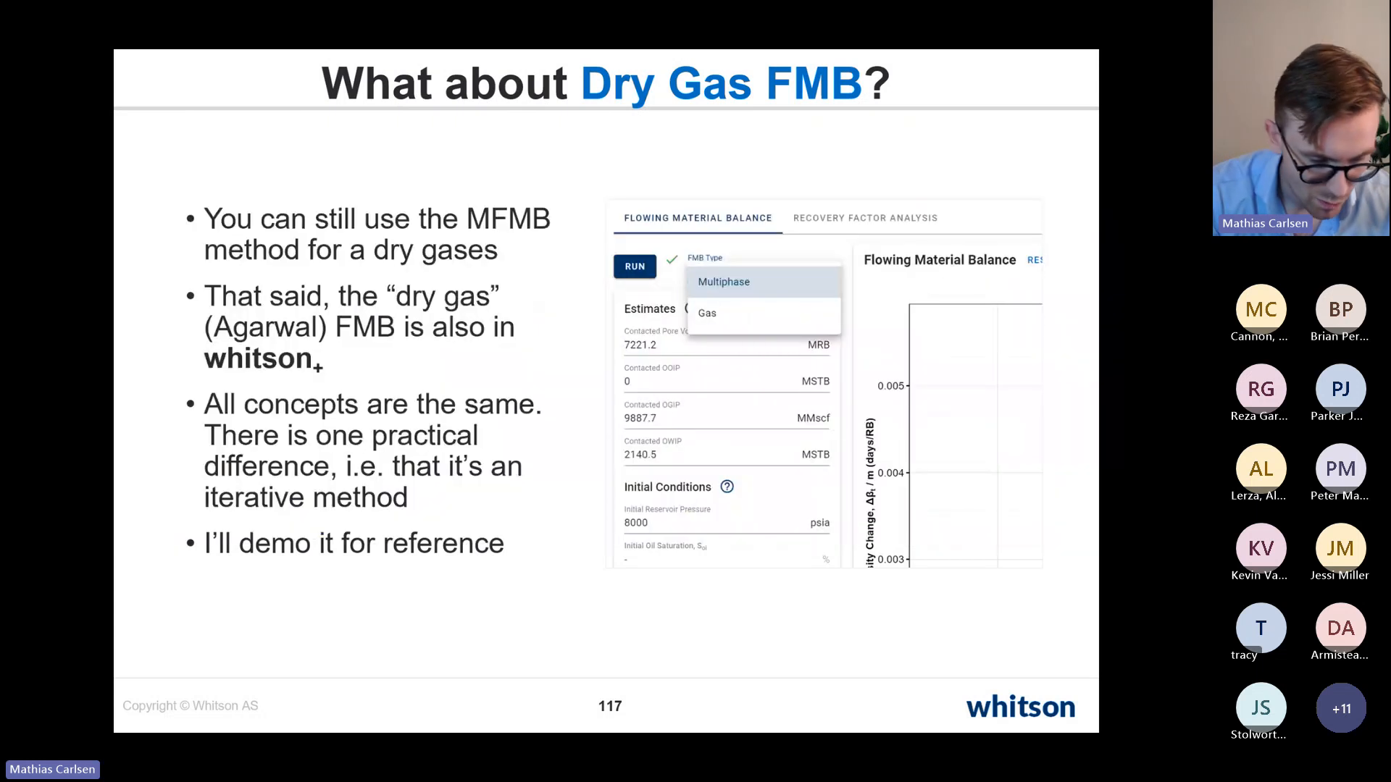
key(alt+Tab)
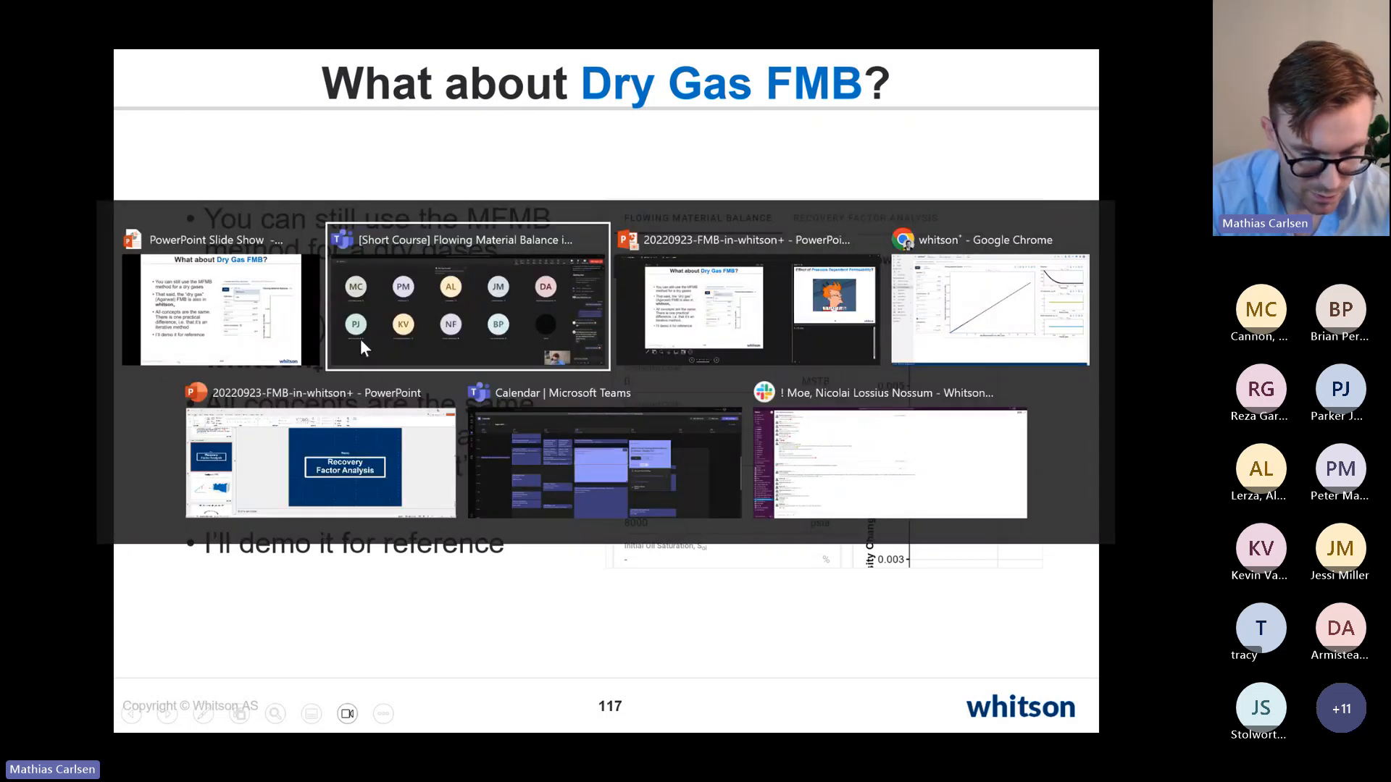
key(alt+Tab)
key(alt+Tab)
key(alt+Tab)
key(alt+Tab)
key(alt+Tab)
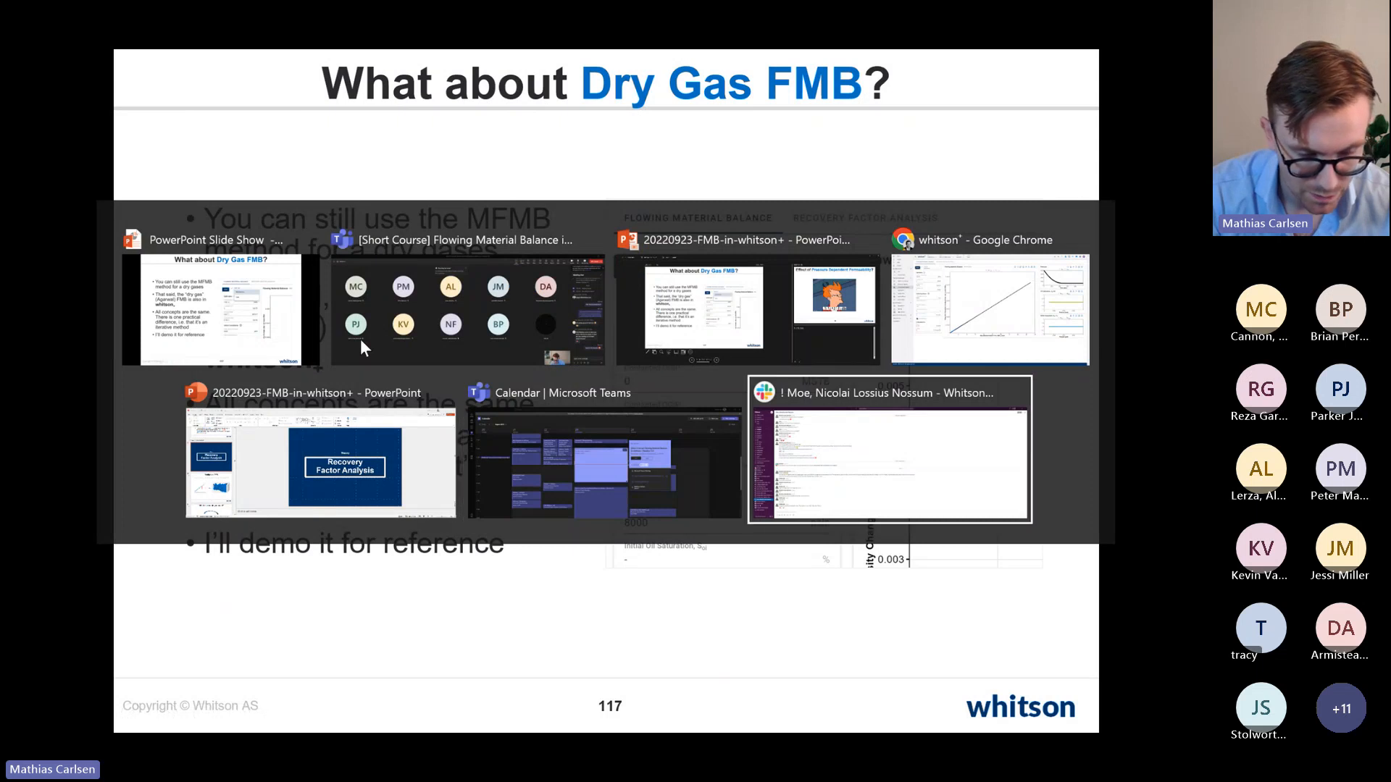
key(alt+Tab)
key(alt+Tab)
key(alt+Tab)
key(Right)
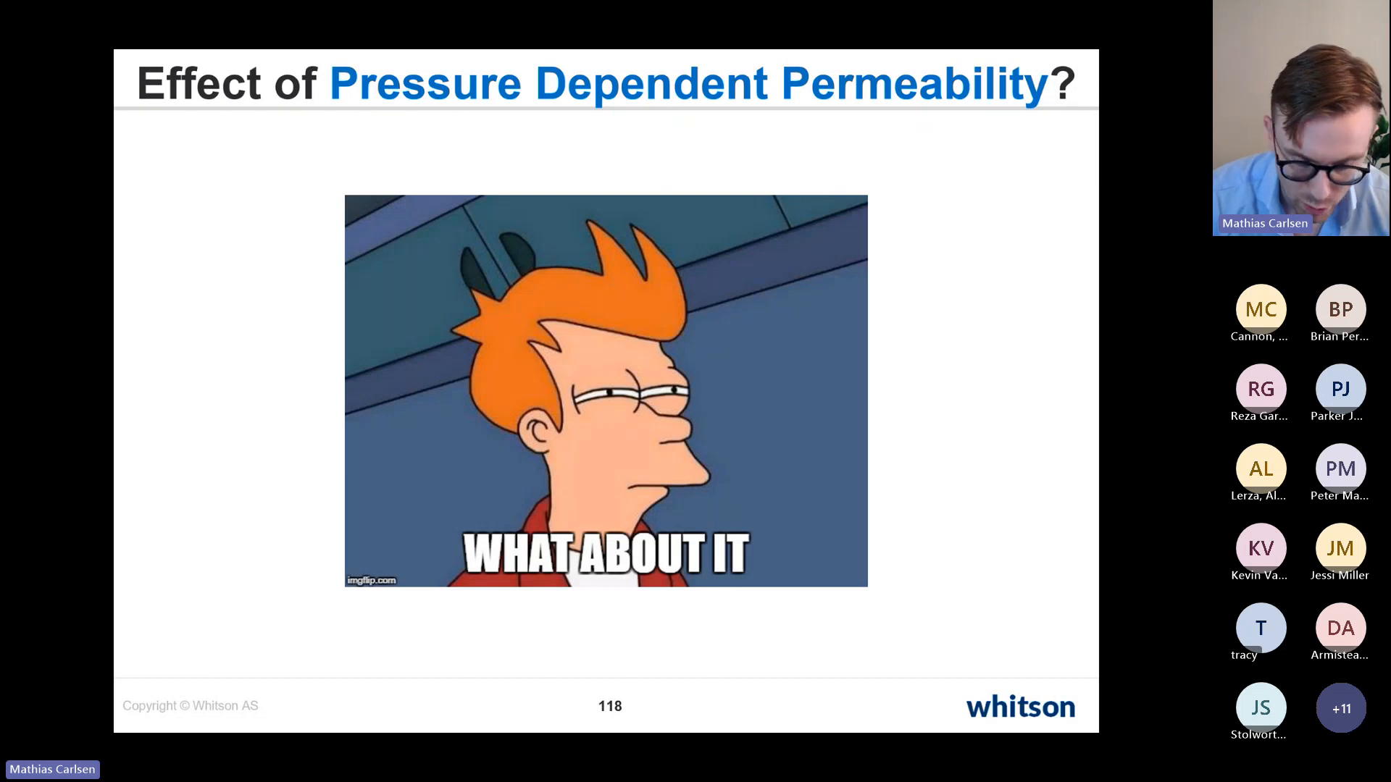
Return to whitson+ in Chrome, edit the gas well's well and reservoir data, and rerun its numerical model
key(alt+Tab)
key(alt+Tab)
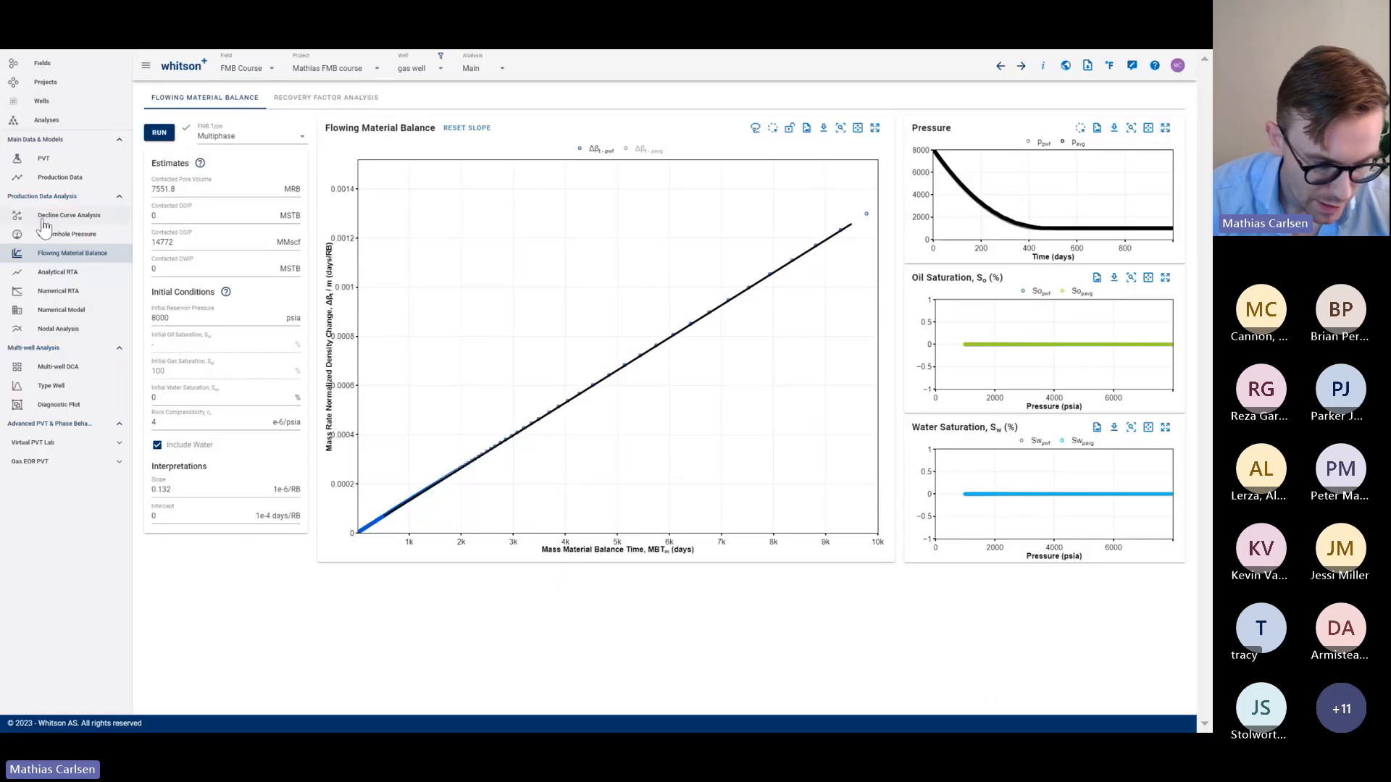
click(74, 310)
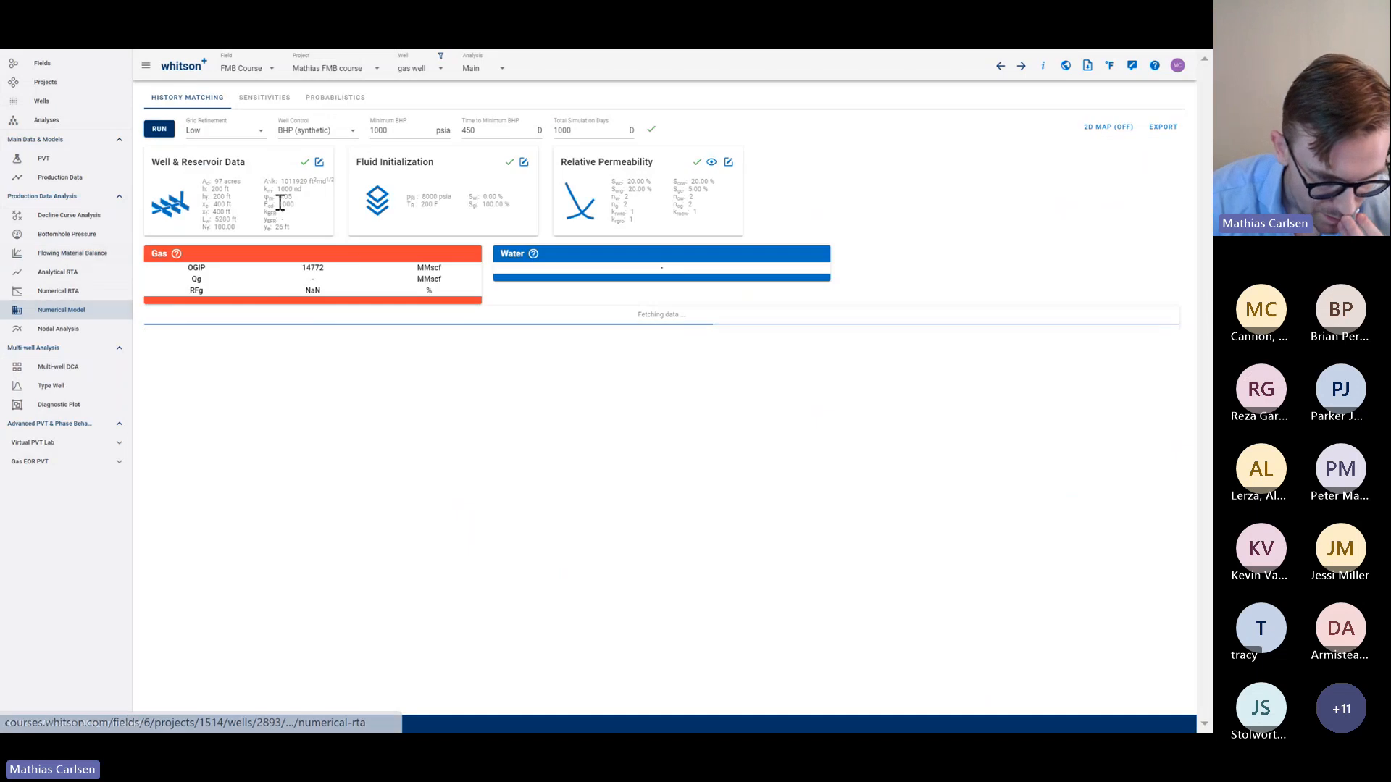
click(320, 162)
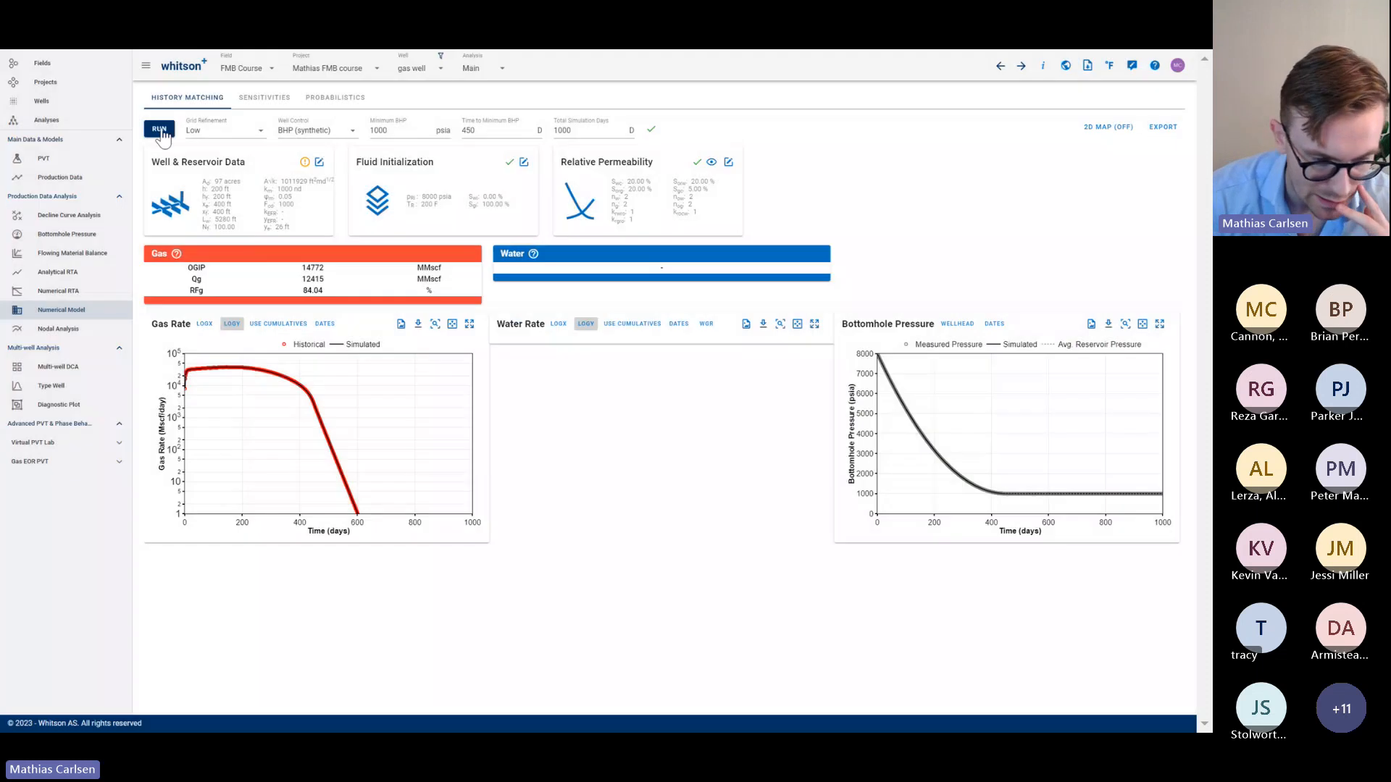
click(161, 131)
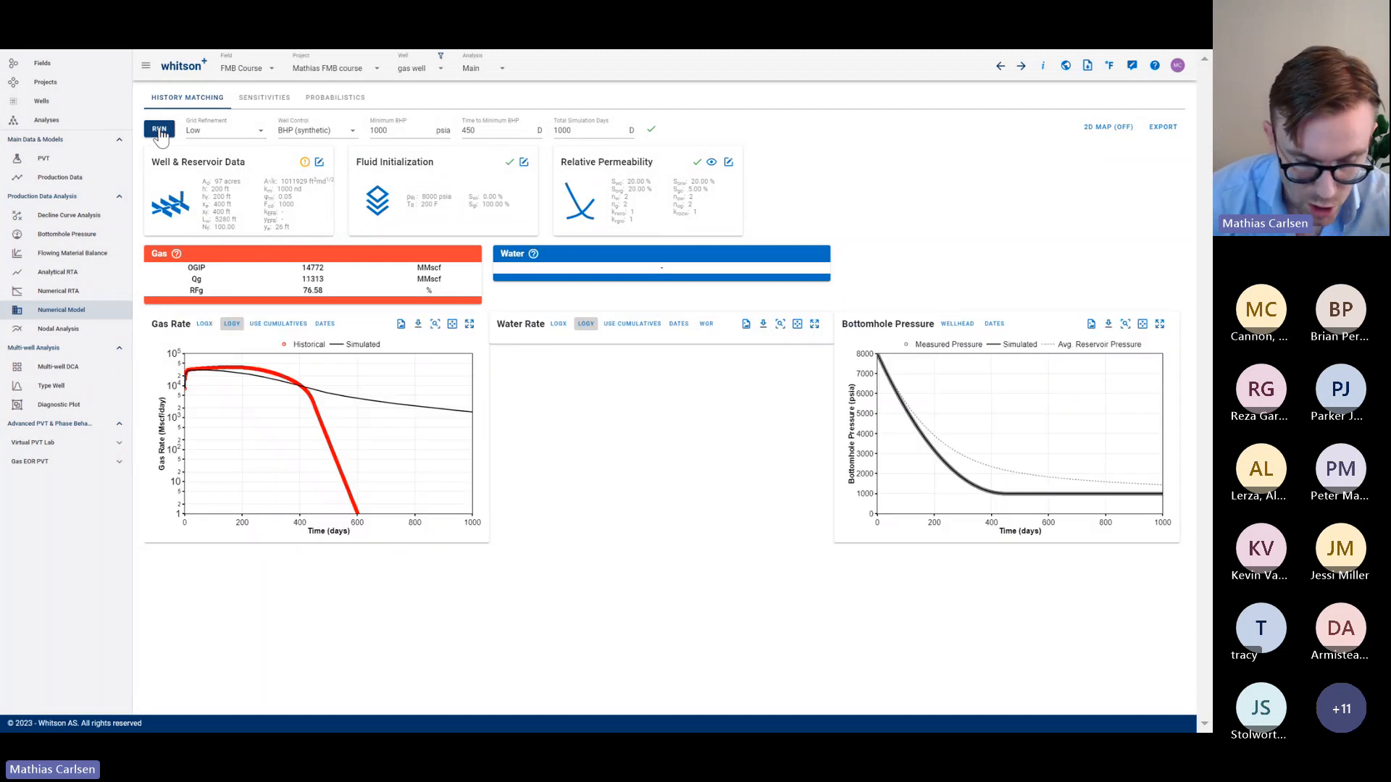
Overwrite the gas well's historical production data with the newly simulated rates
click(1165, 127)
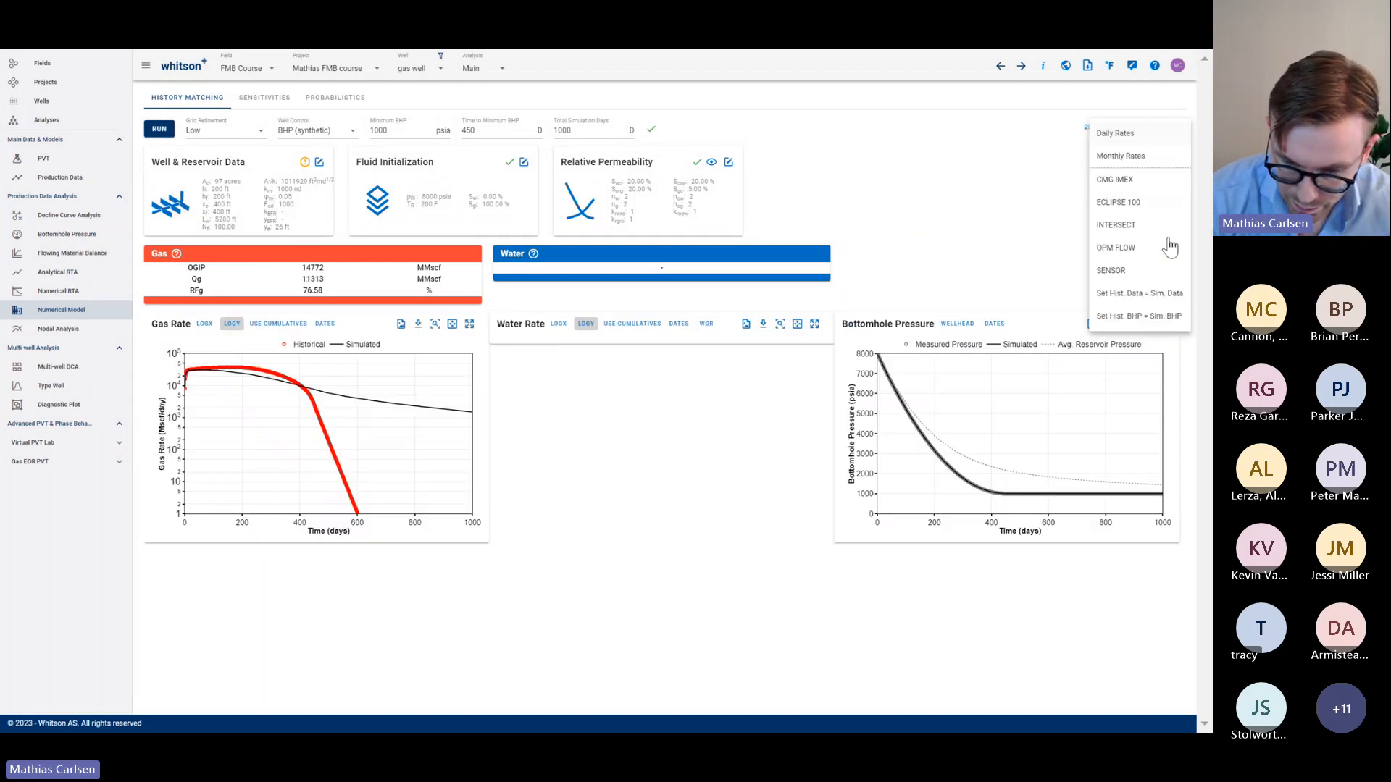
click(1139, 293)
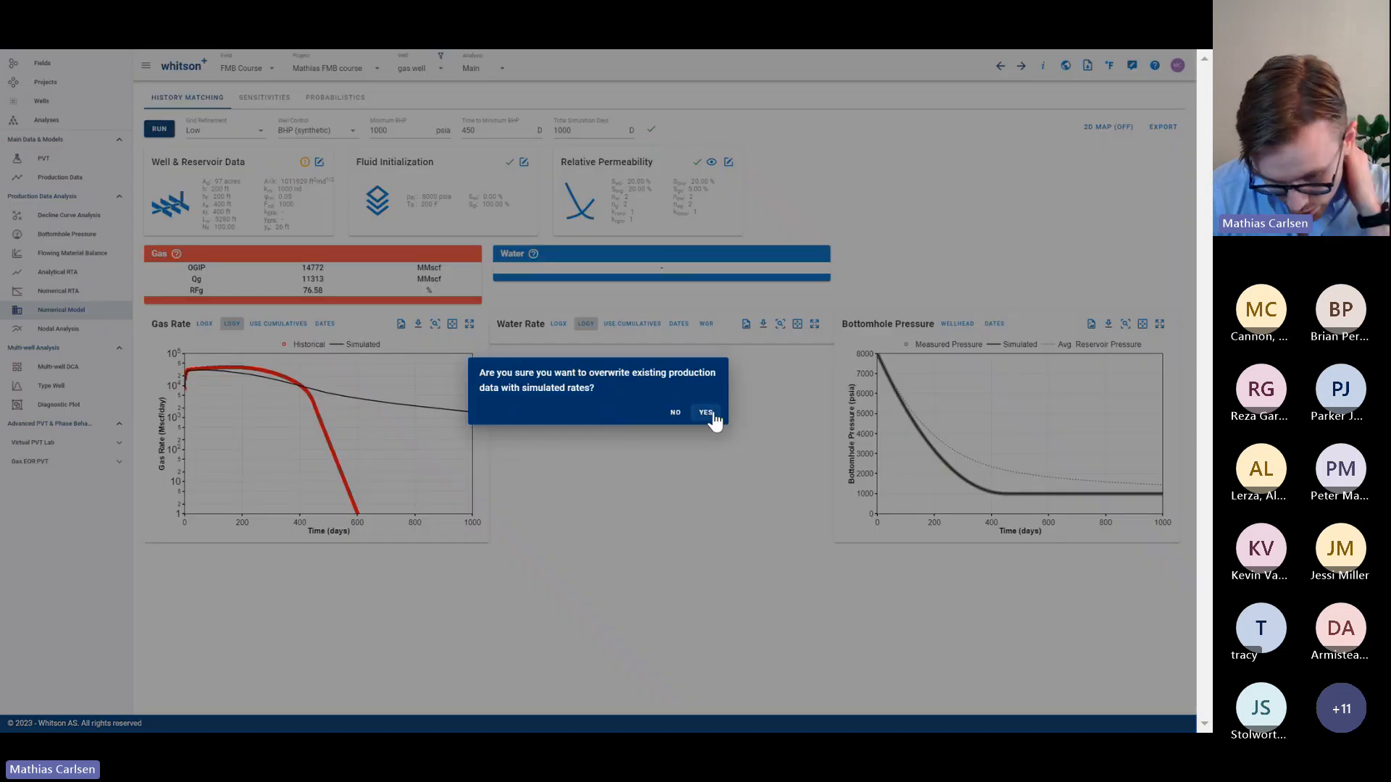
click(713, 415)
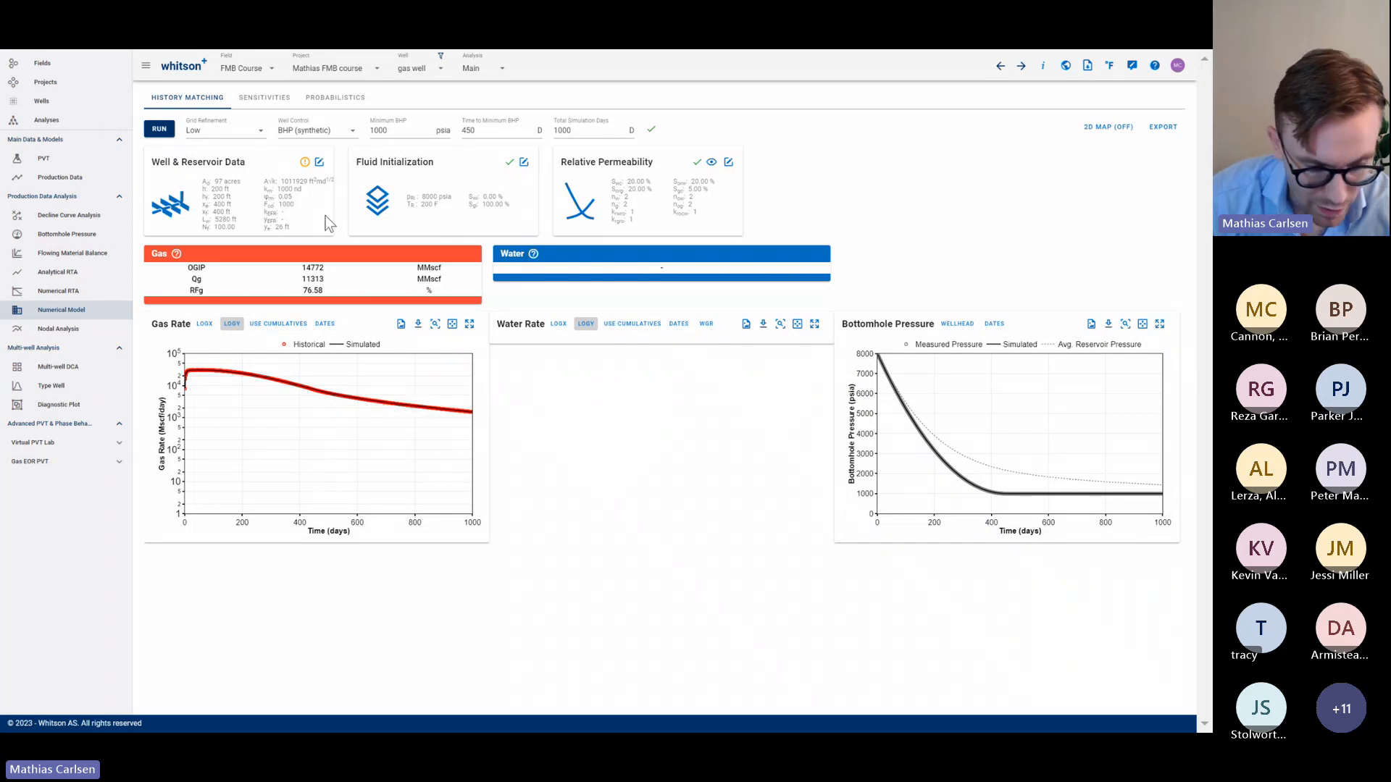
Open the flowing material balance as Multiphase and rerun it on the updated production data
click(87, 253)
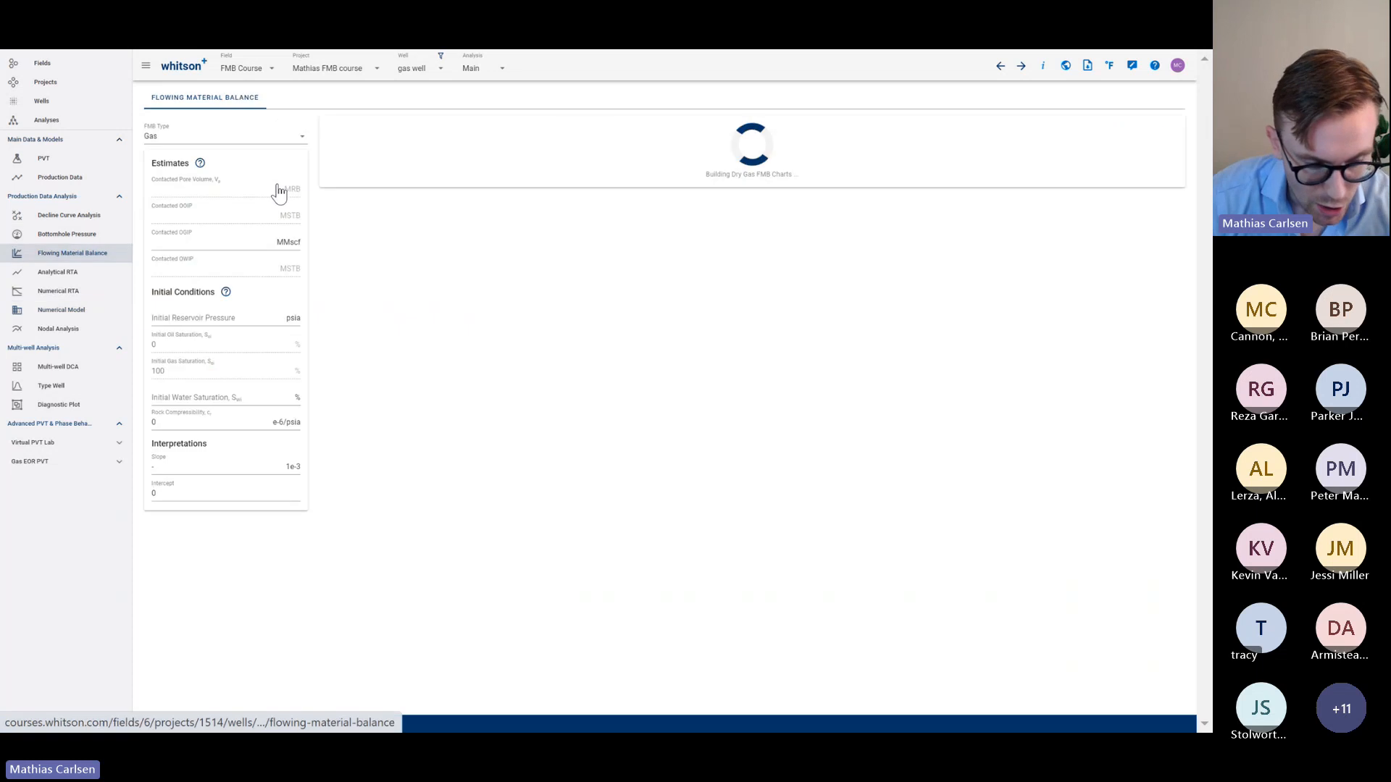
click(263, 148)
click(244, 149)
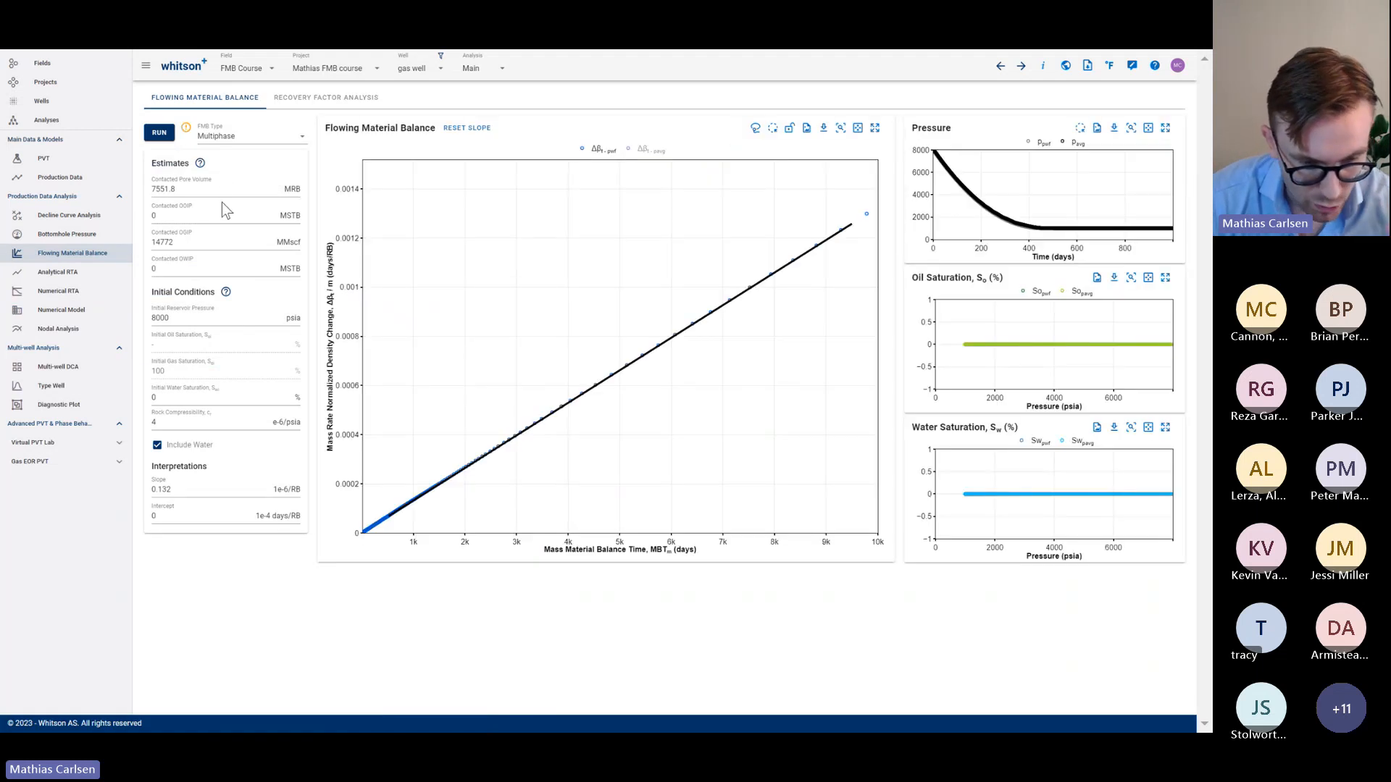
click(166, 133)
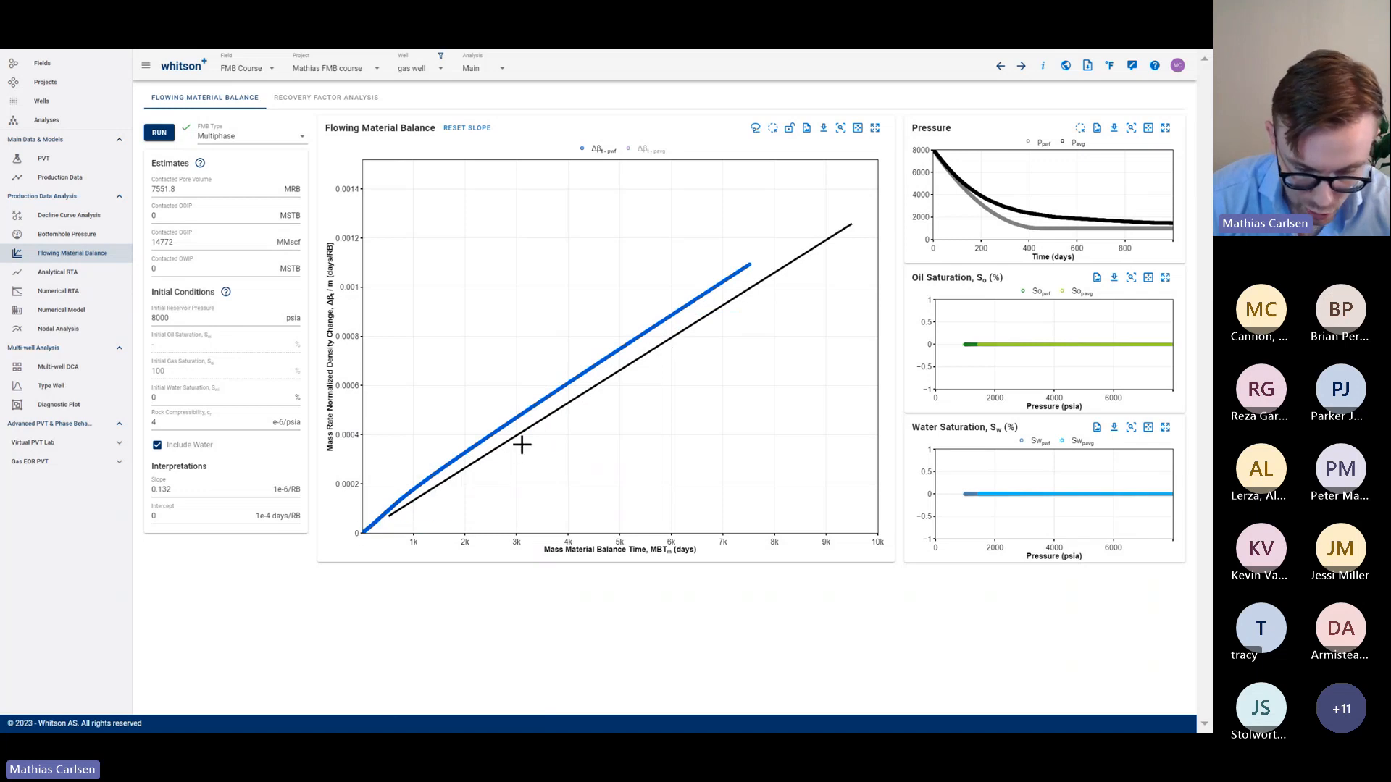
Shift the straight line up parallel to itself onto the late-time data in the flowing material balance plot
right_click(512, 413)
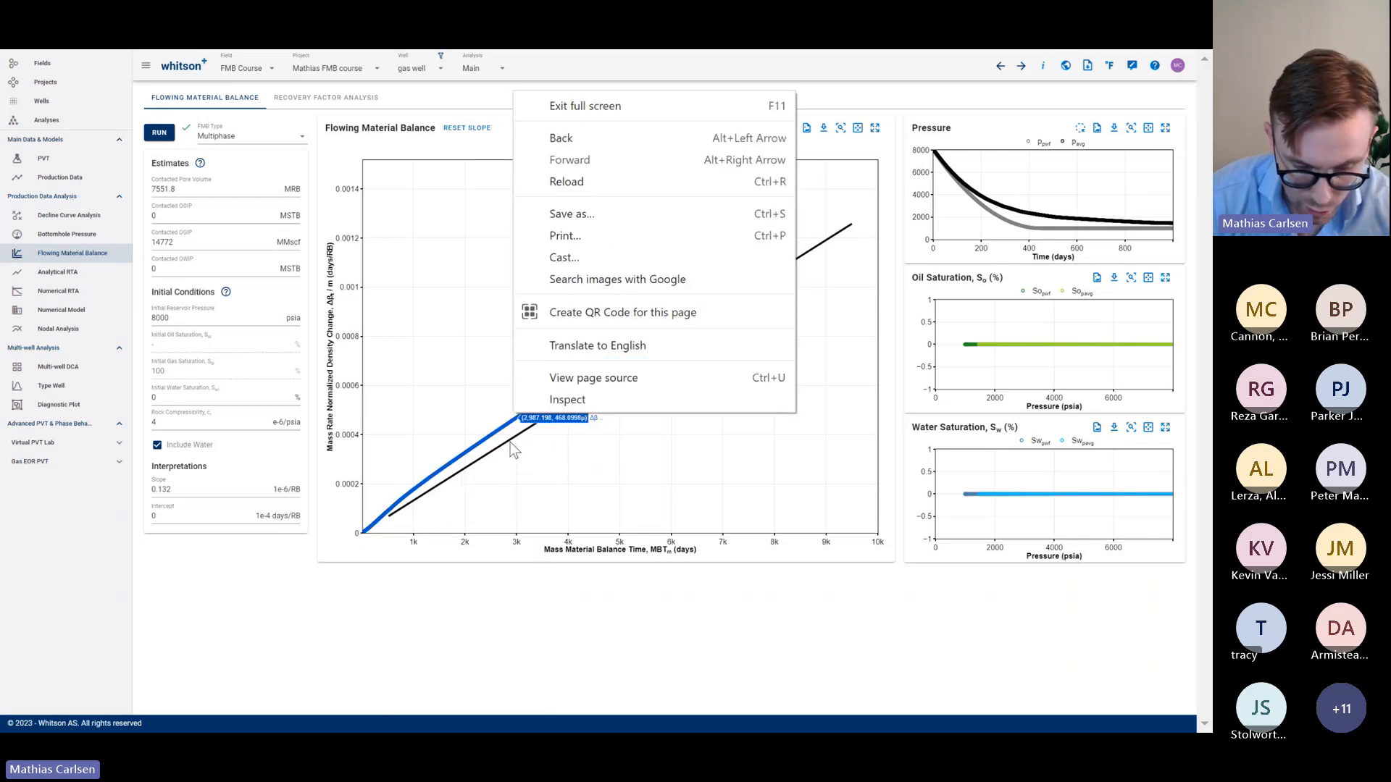
click(509, 443)
drag(636, 358, 621, 355)
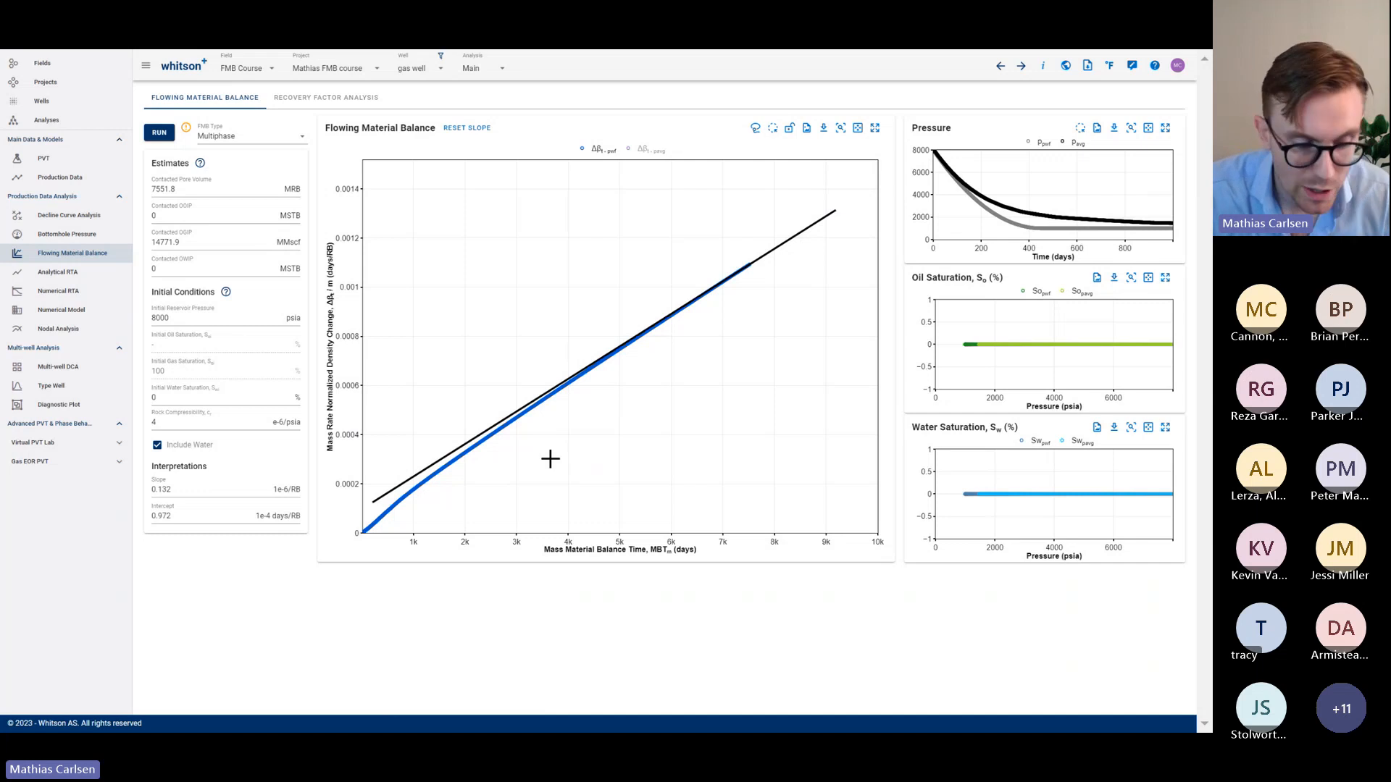
Fit the straight line to the late-time rate normalized pressure data in the gas well's fractional analytical RTA, and switch to the presentation slides
click(65, 272)
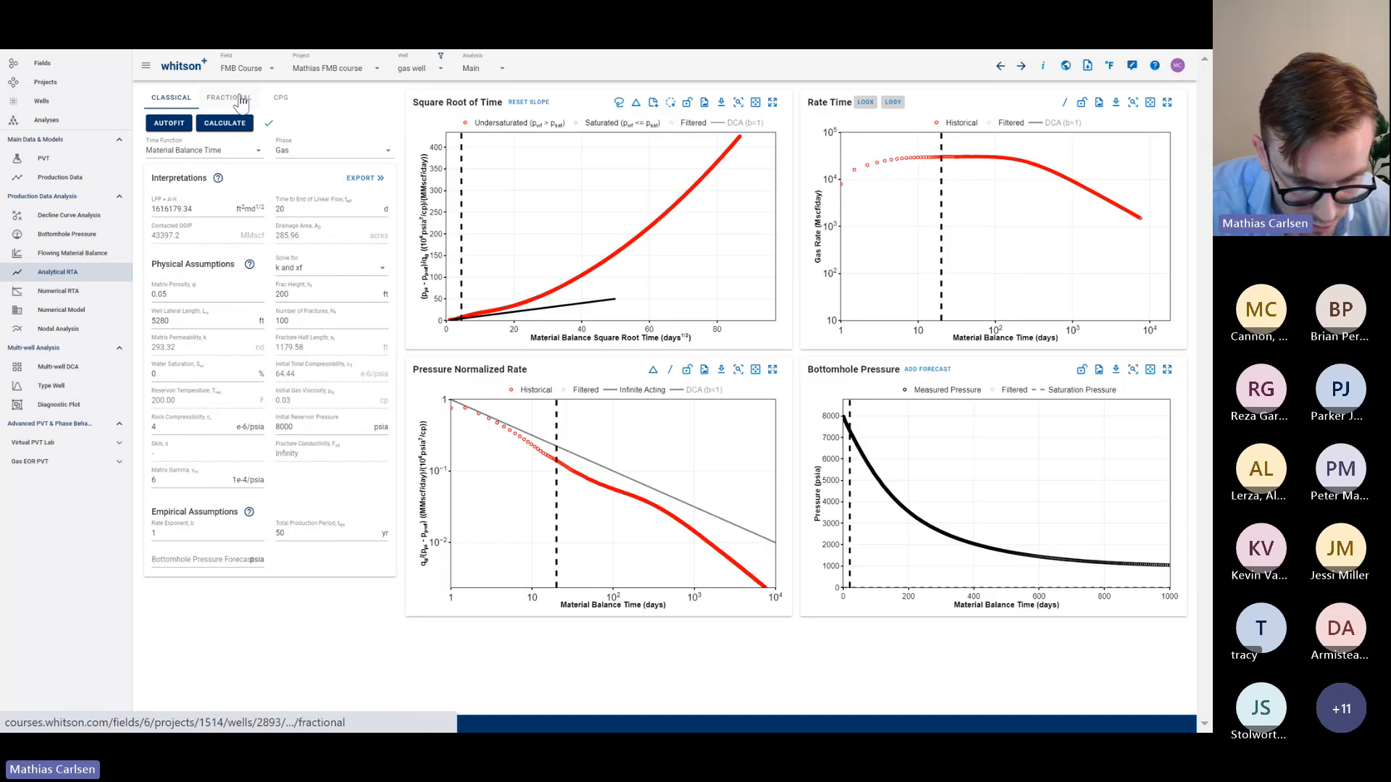
click(232, 98)
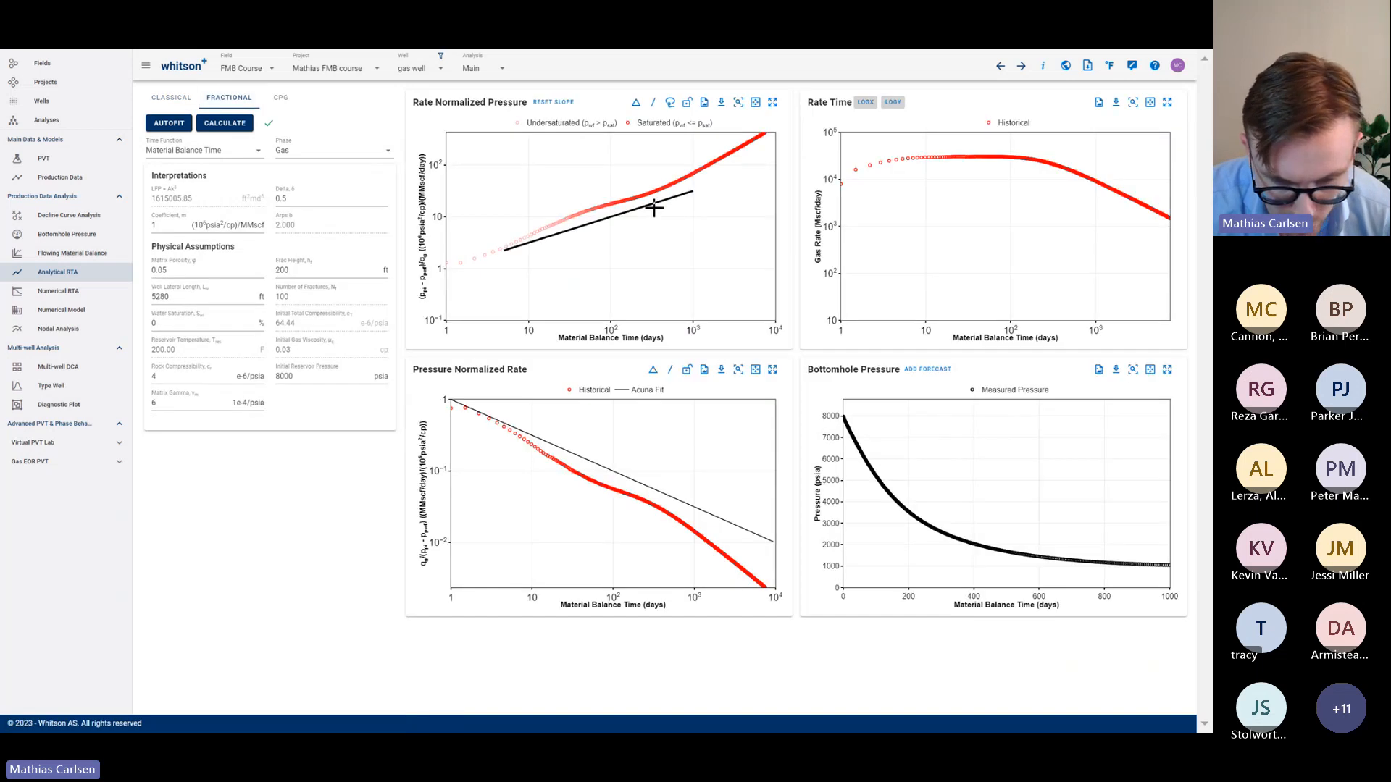
drag(694, 193, 740, 148)
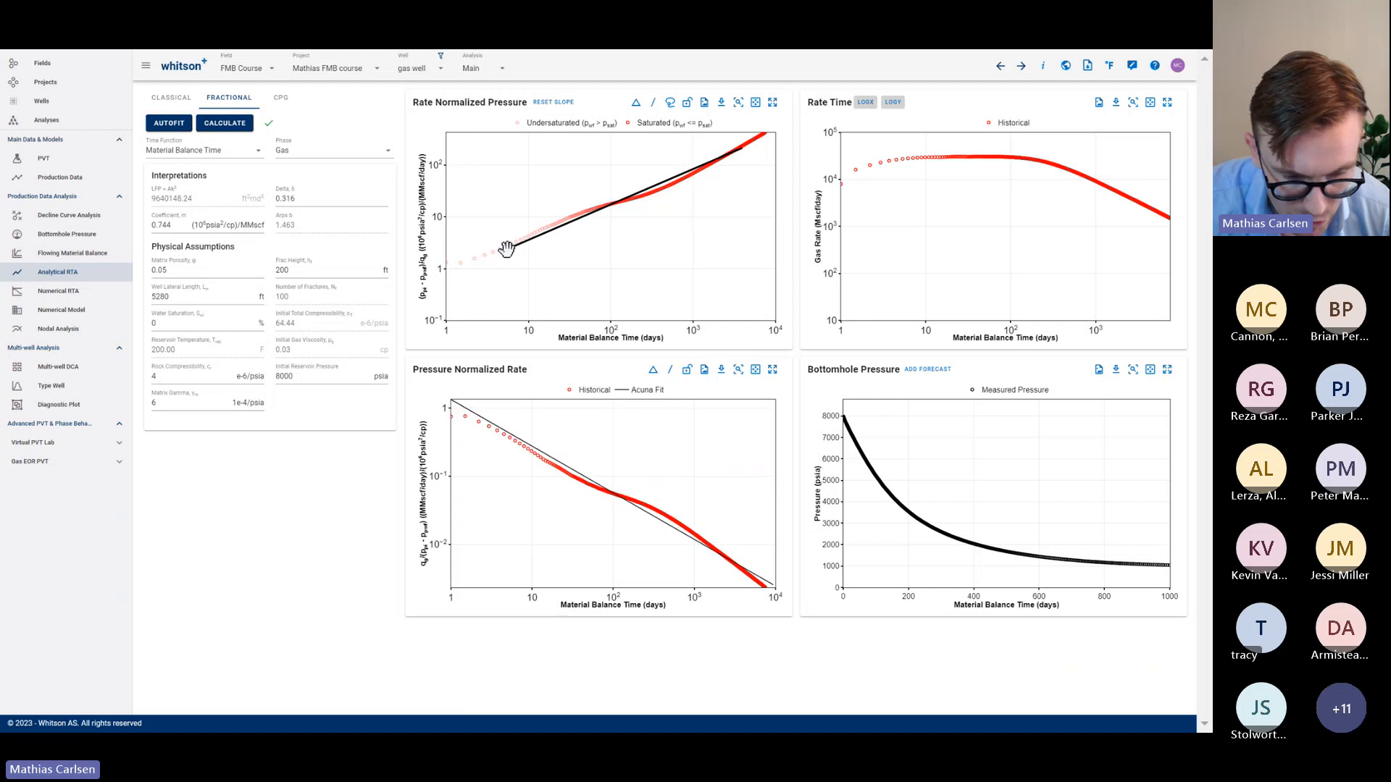
drag(506, 248, 612, 219)
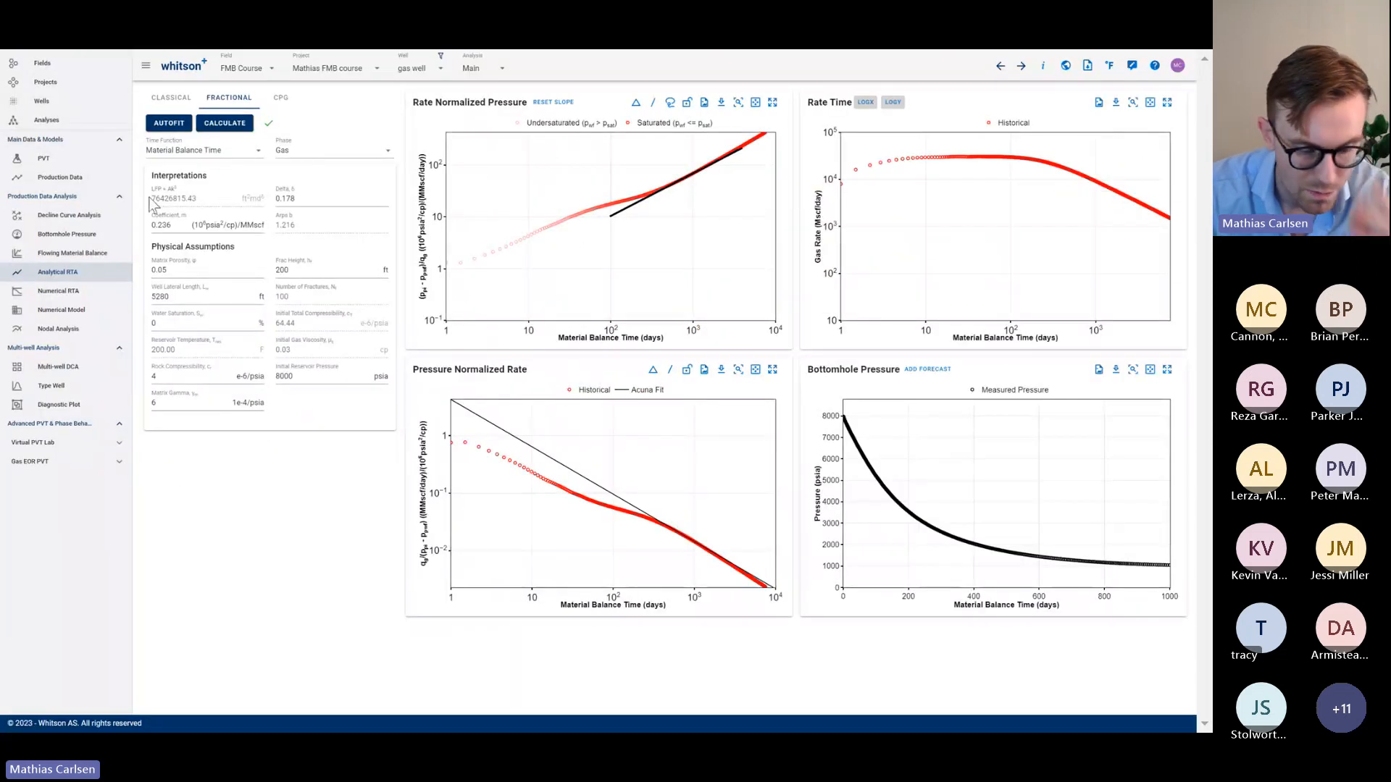
key(alt+Tab)
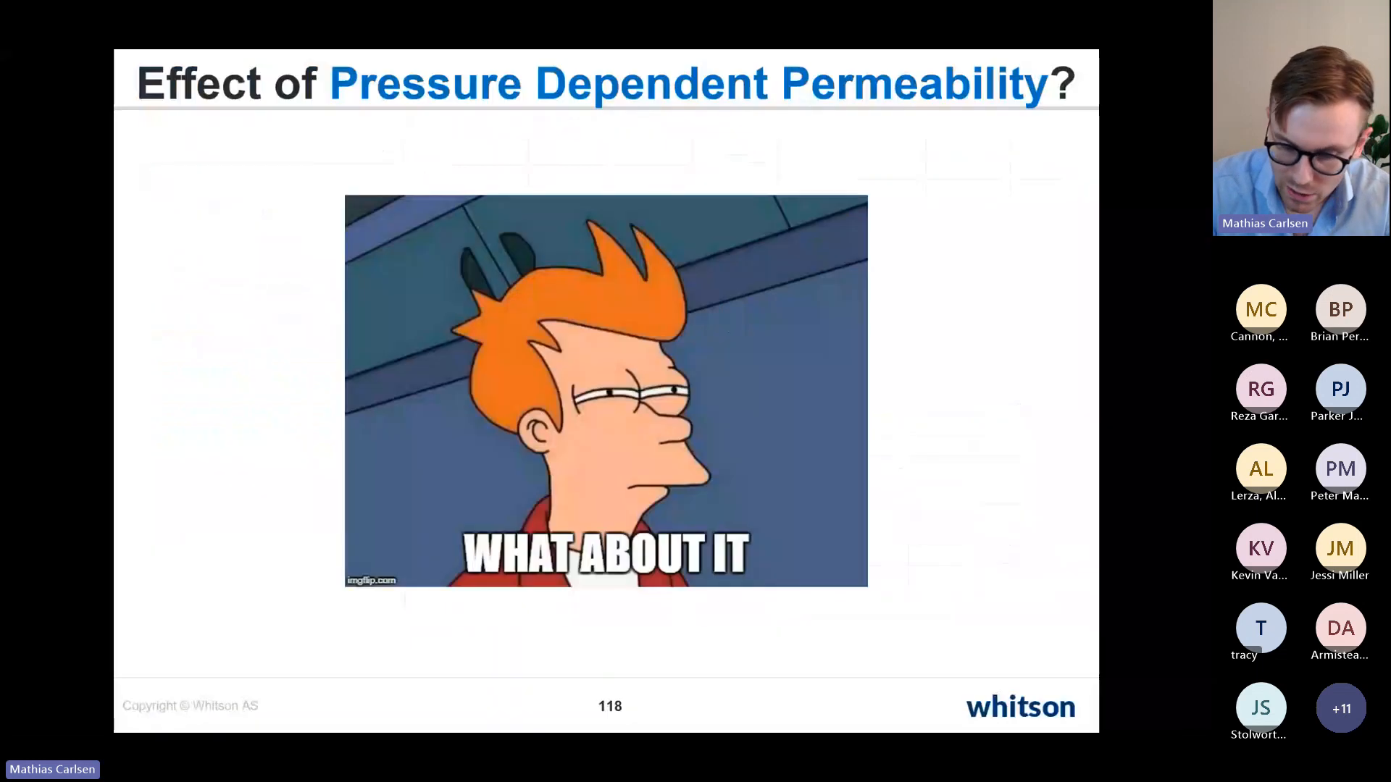
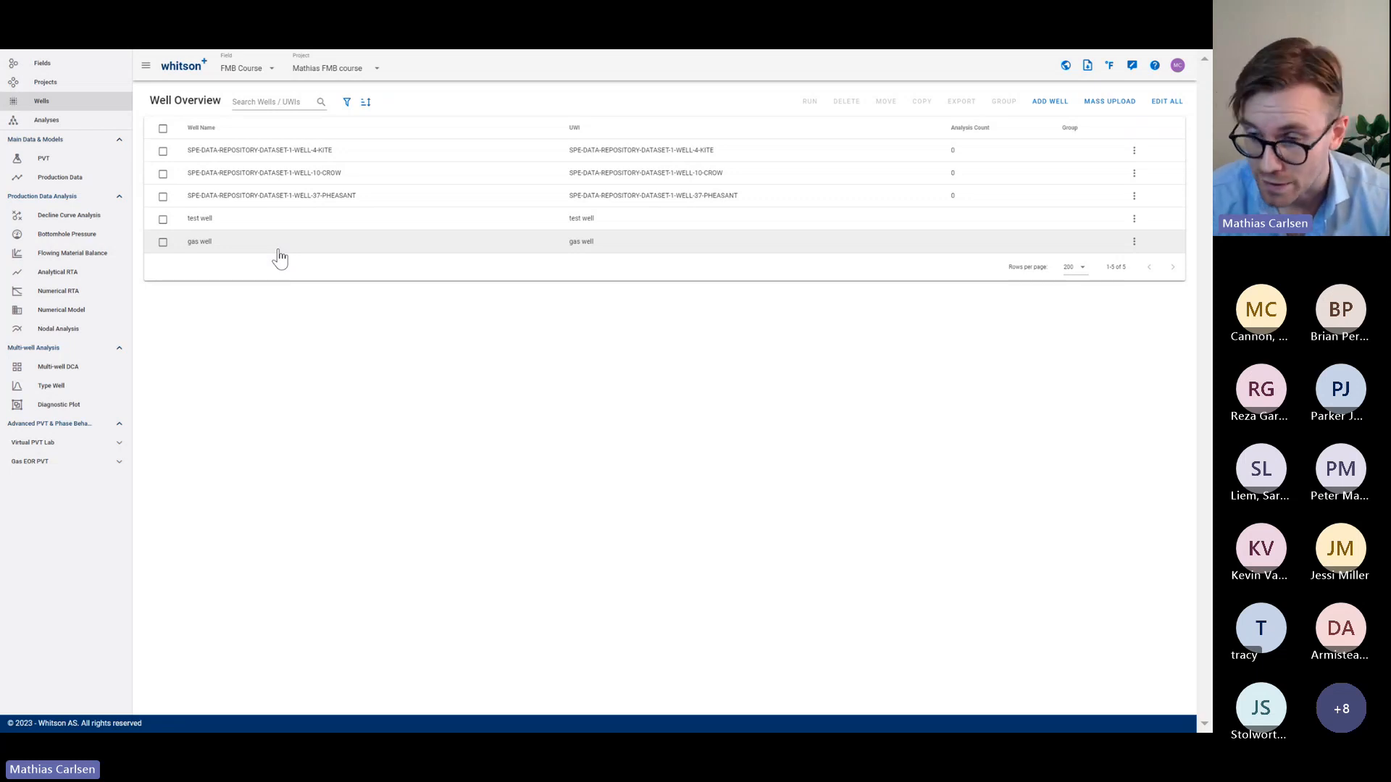
Open SPE-DATA-REPOSITORY-DATASET-1-WELL-4-KITE in whitson+ and save its GOR-based reservoir fluid composition to calculate the PVT
click(309, 165)
click(97, 165)
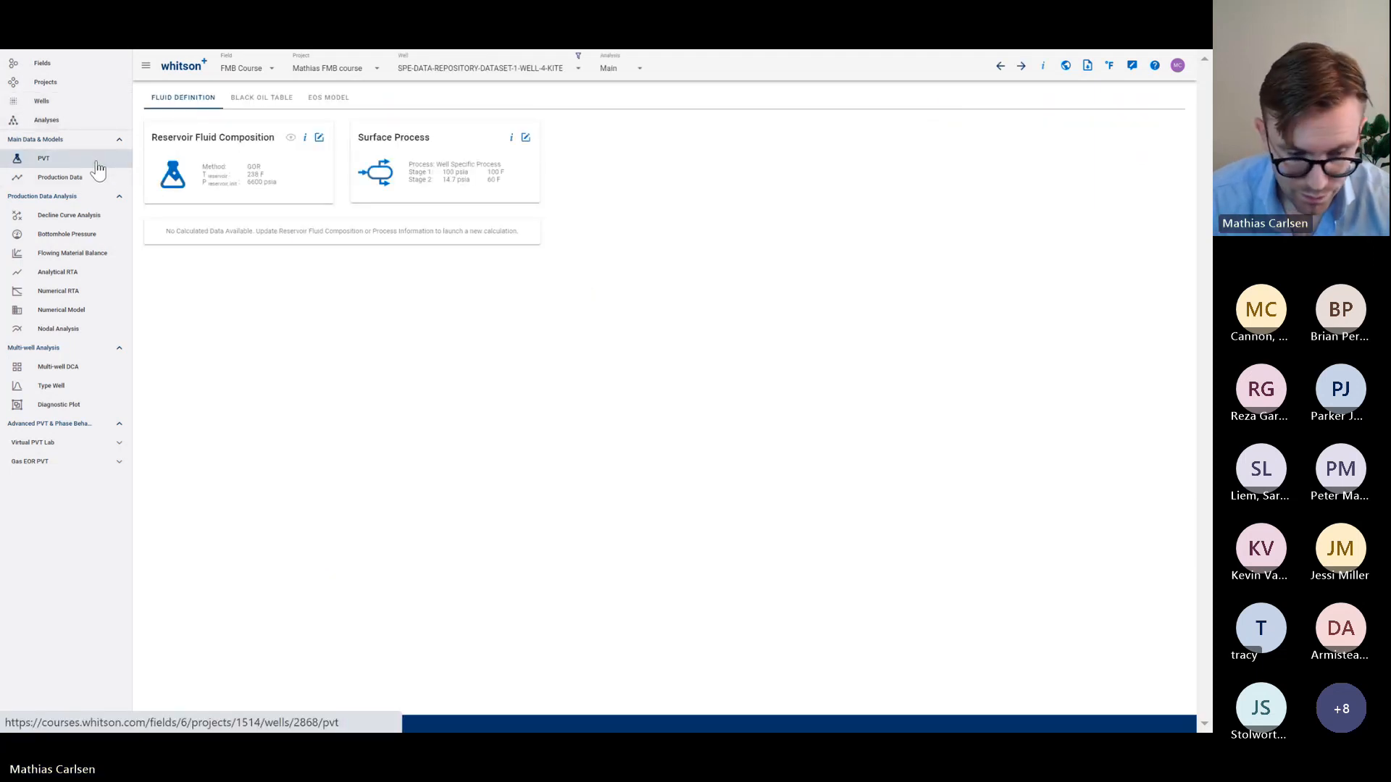
click(319, 137)
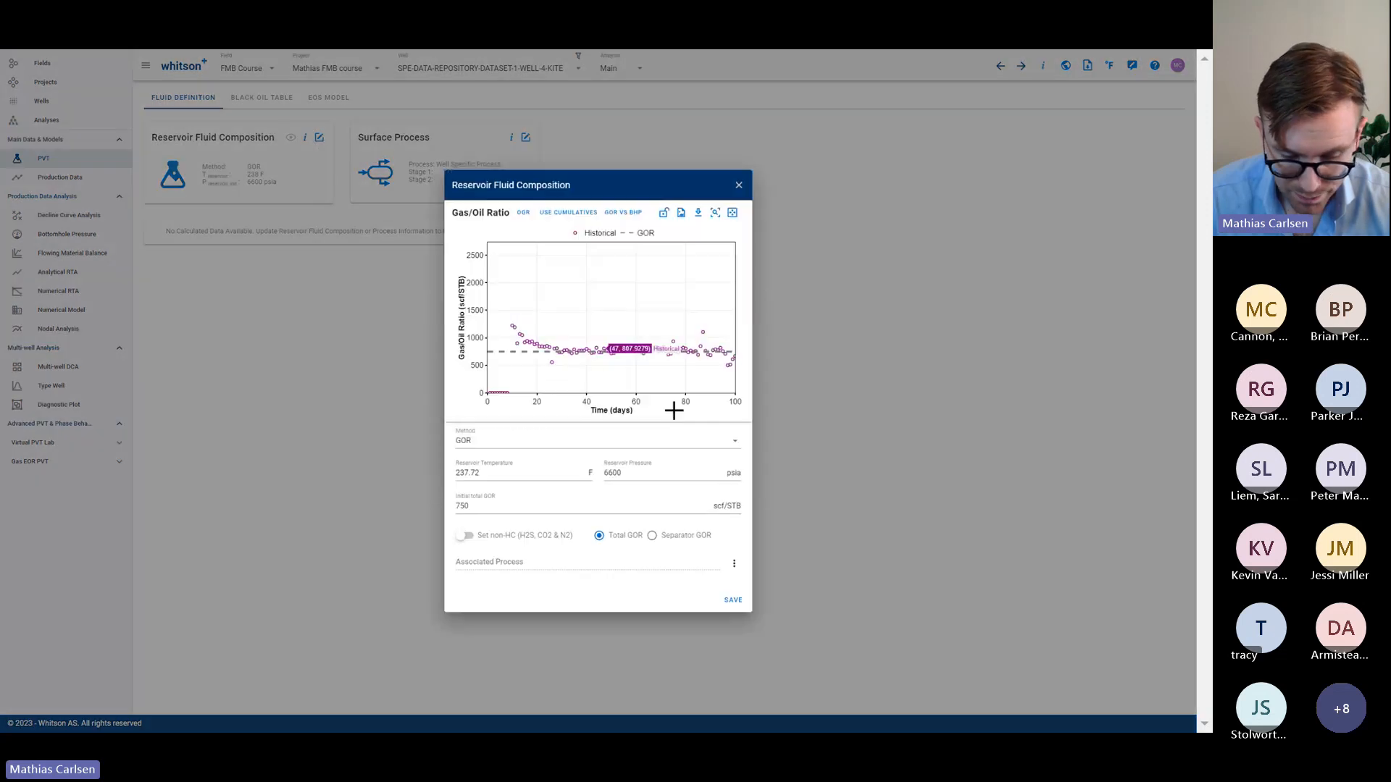
click(734, 602)
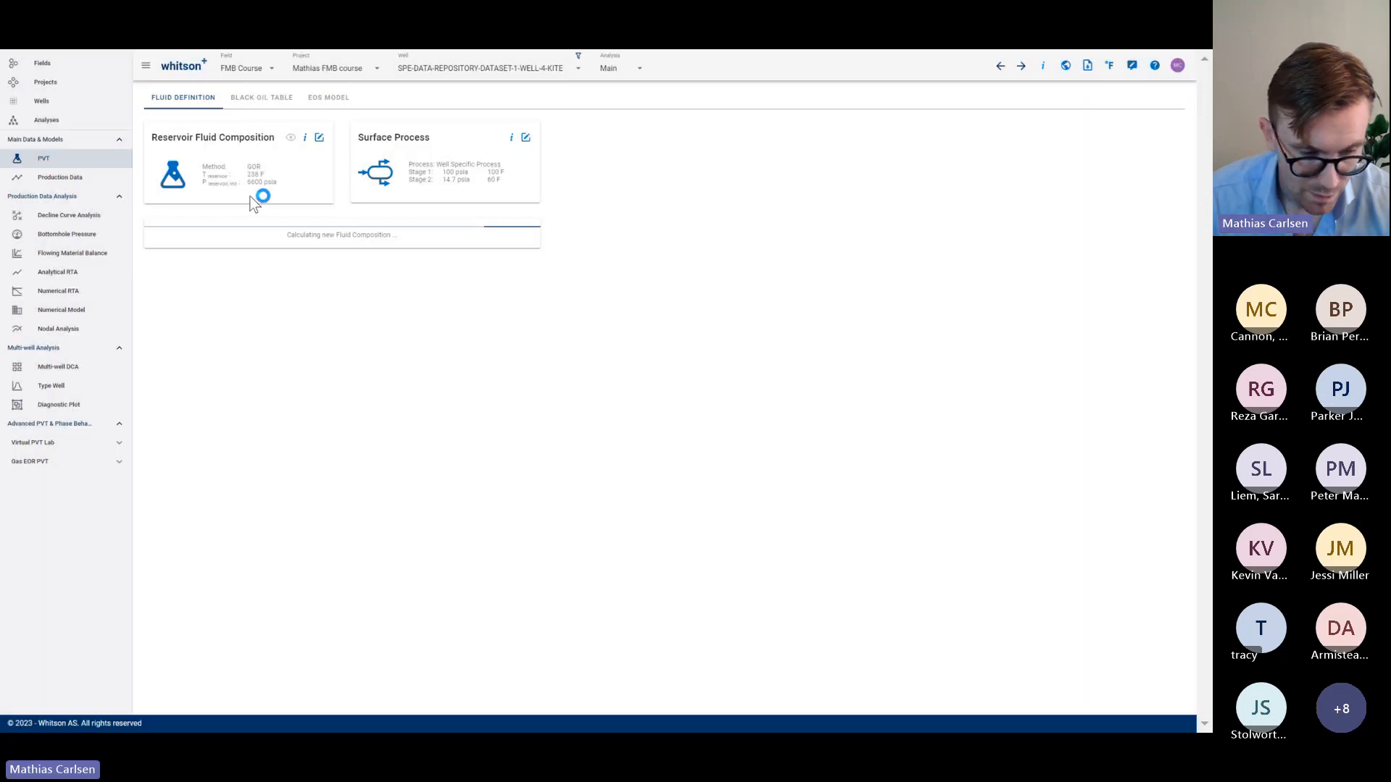
Reopen the PVT of well 4-KITE from the well list and review its reservoir fluid composition inputs without changing them
click(93, 110)
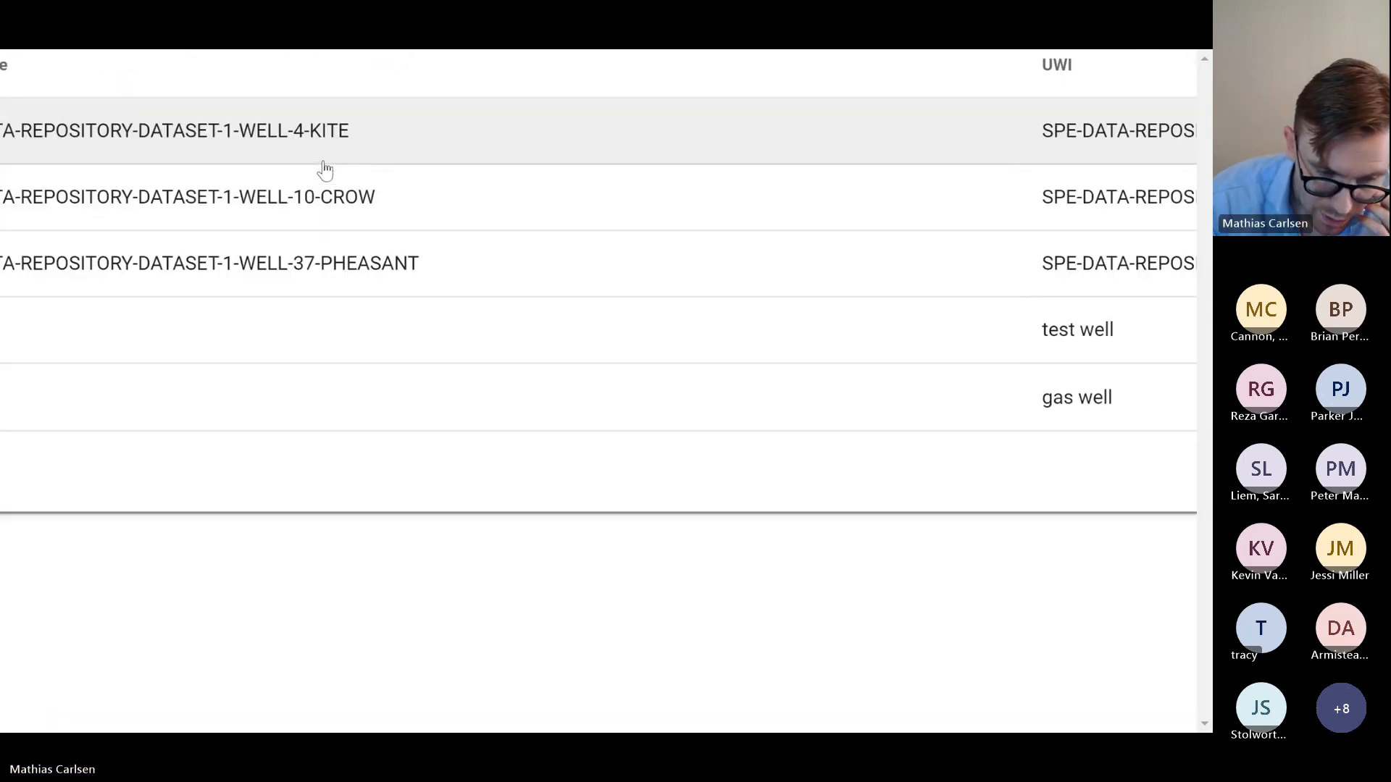
click(324, 160)
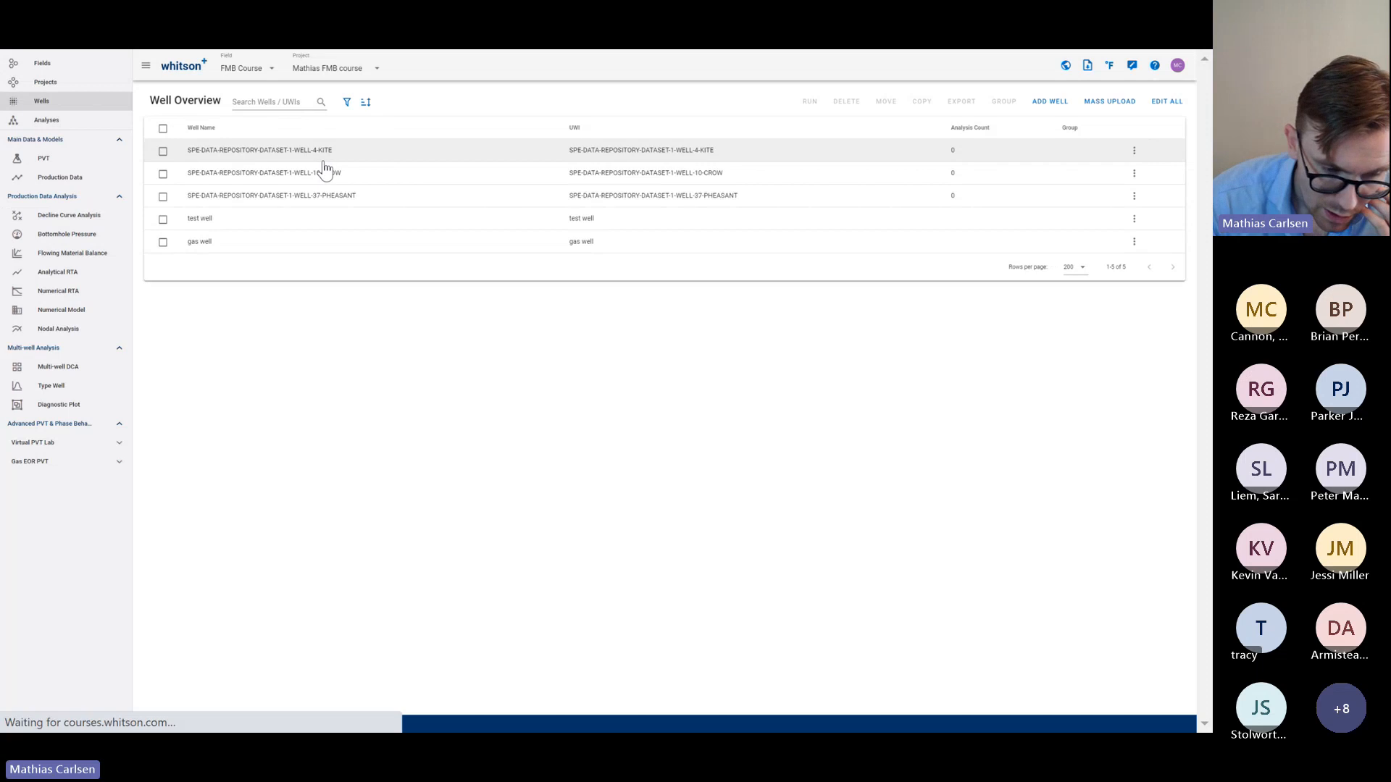
click(116, 159)
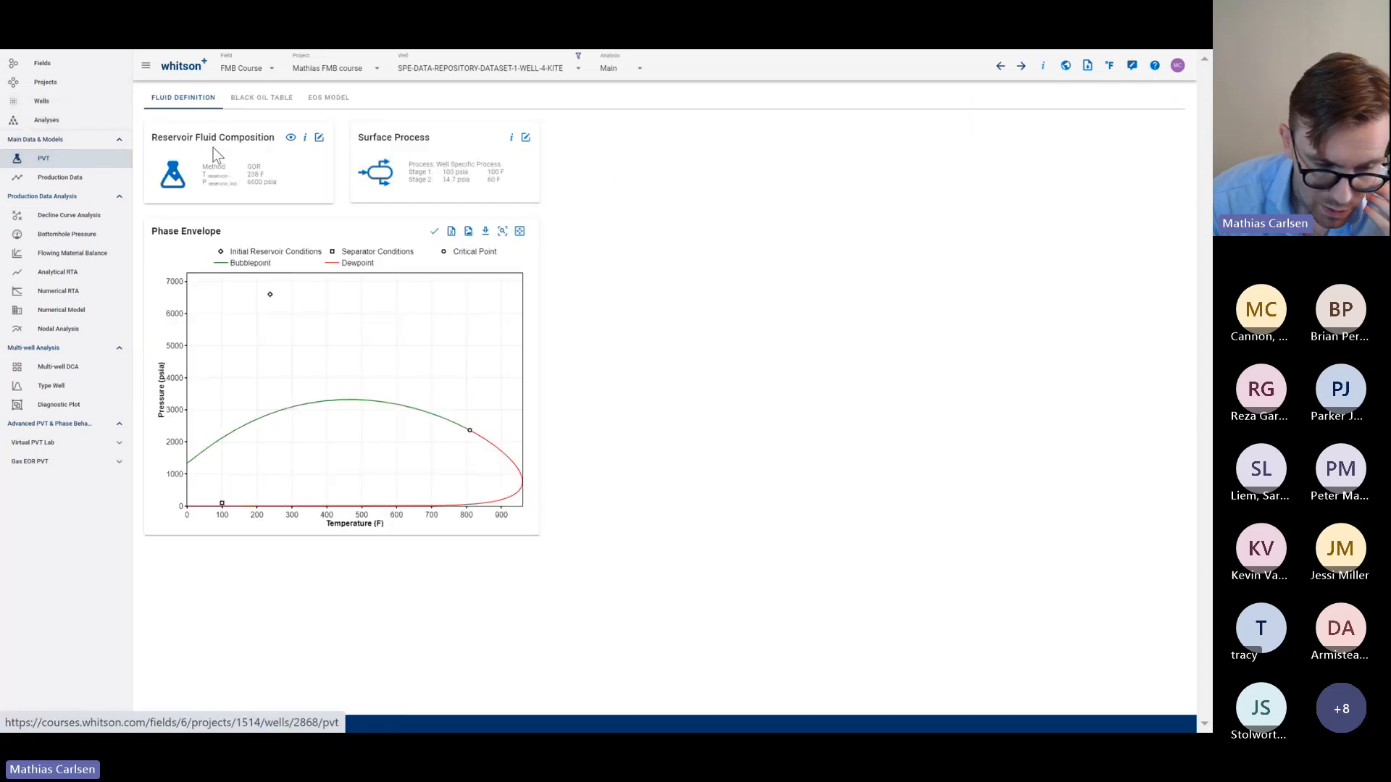
click(323, 141)
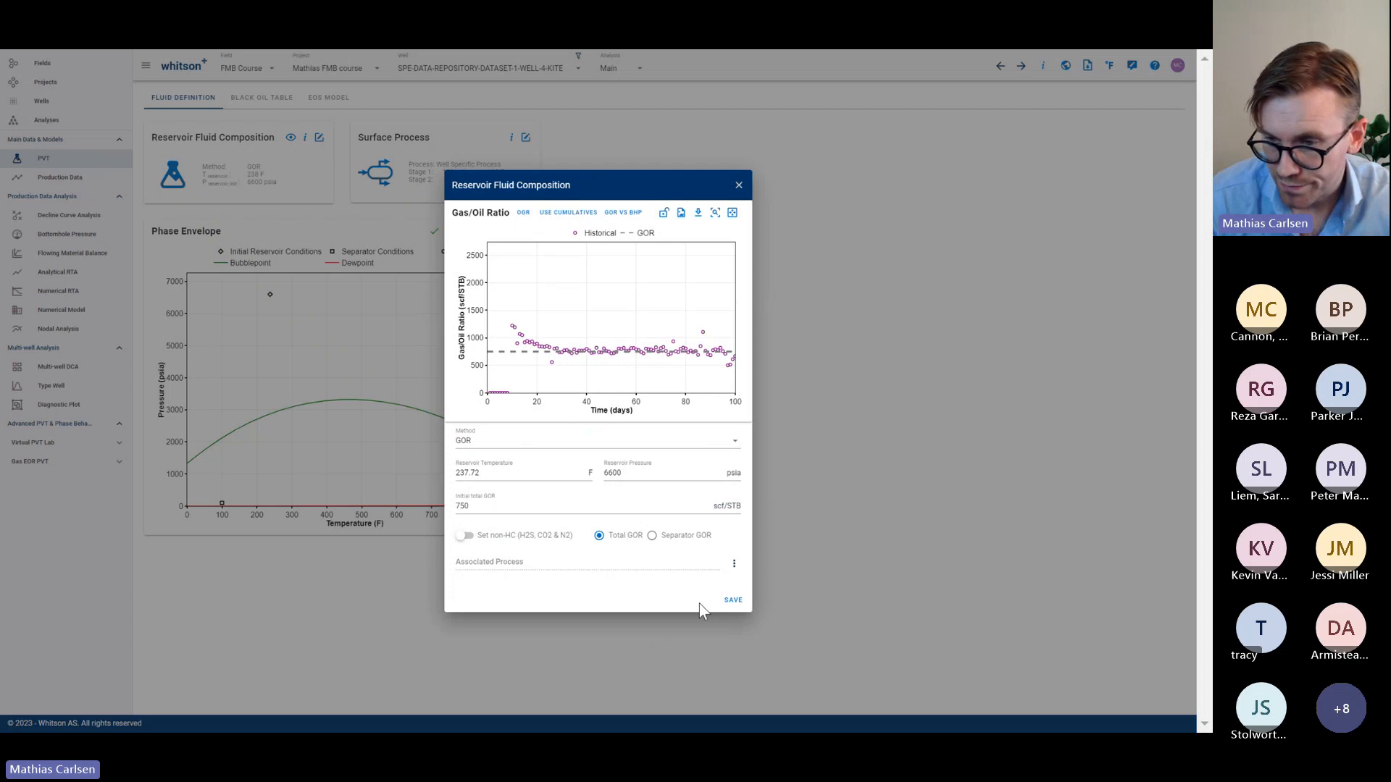
click(739, 187)
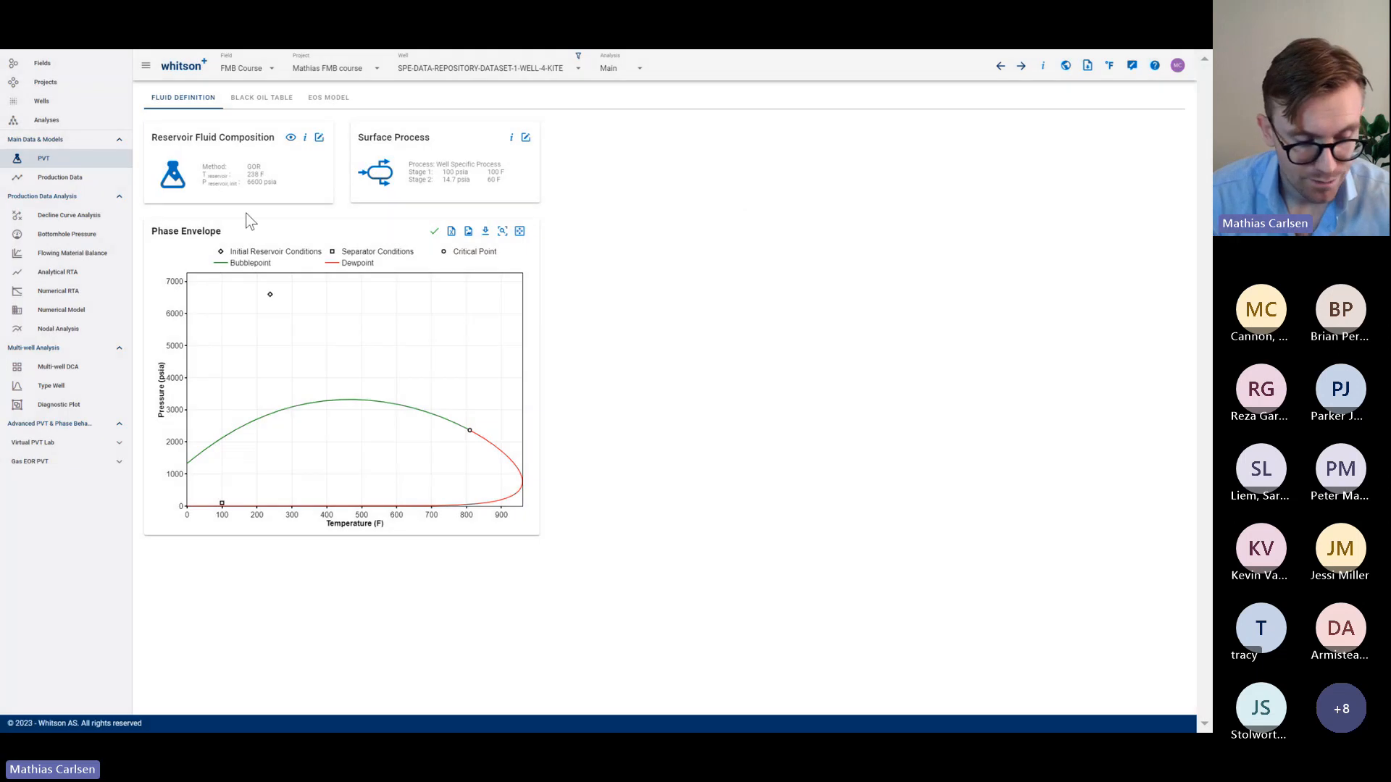
Isolate the gauge bottomhole pressure in well 4-KITE's production data plot and inspect the well's bottomhole pressure analysis
click(108, 176)
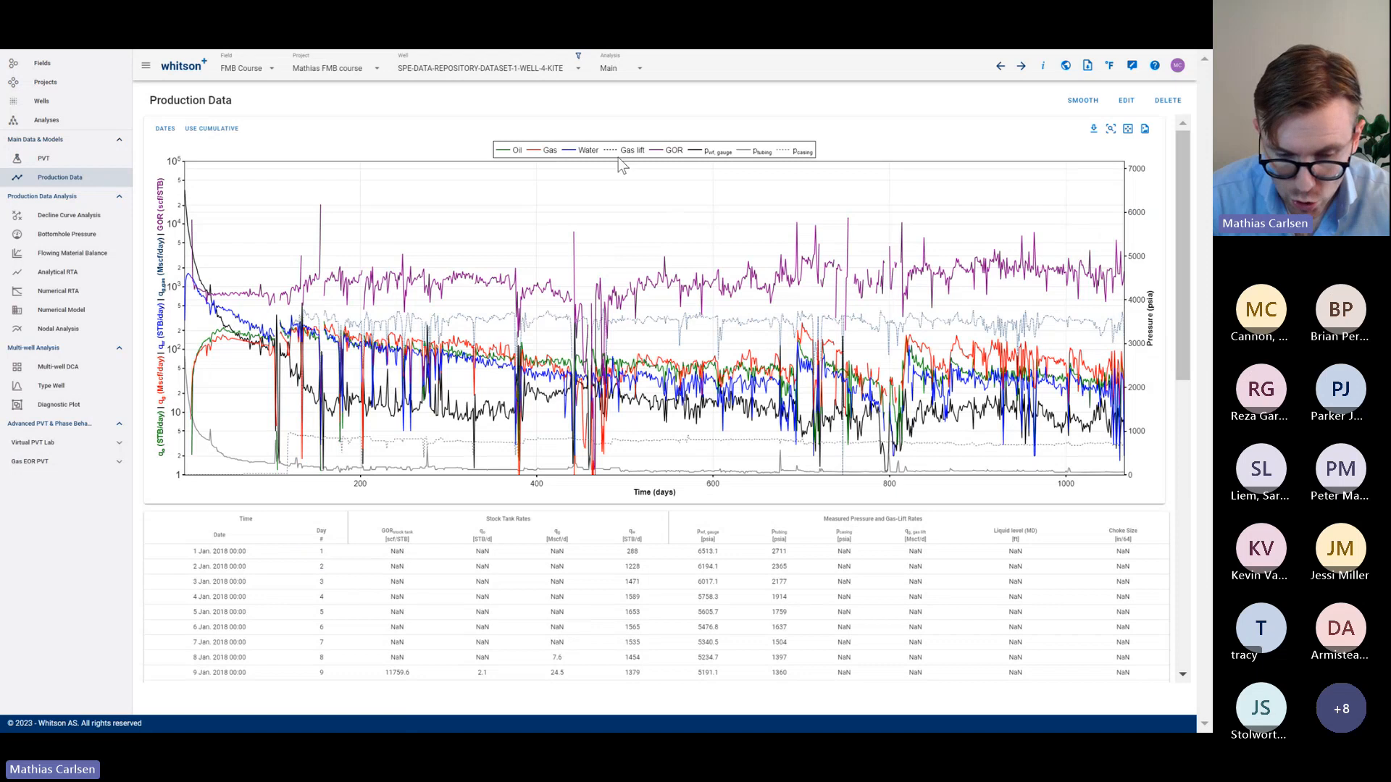
double_click(714, 153)
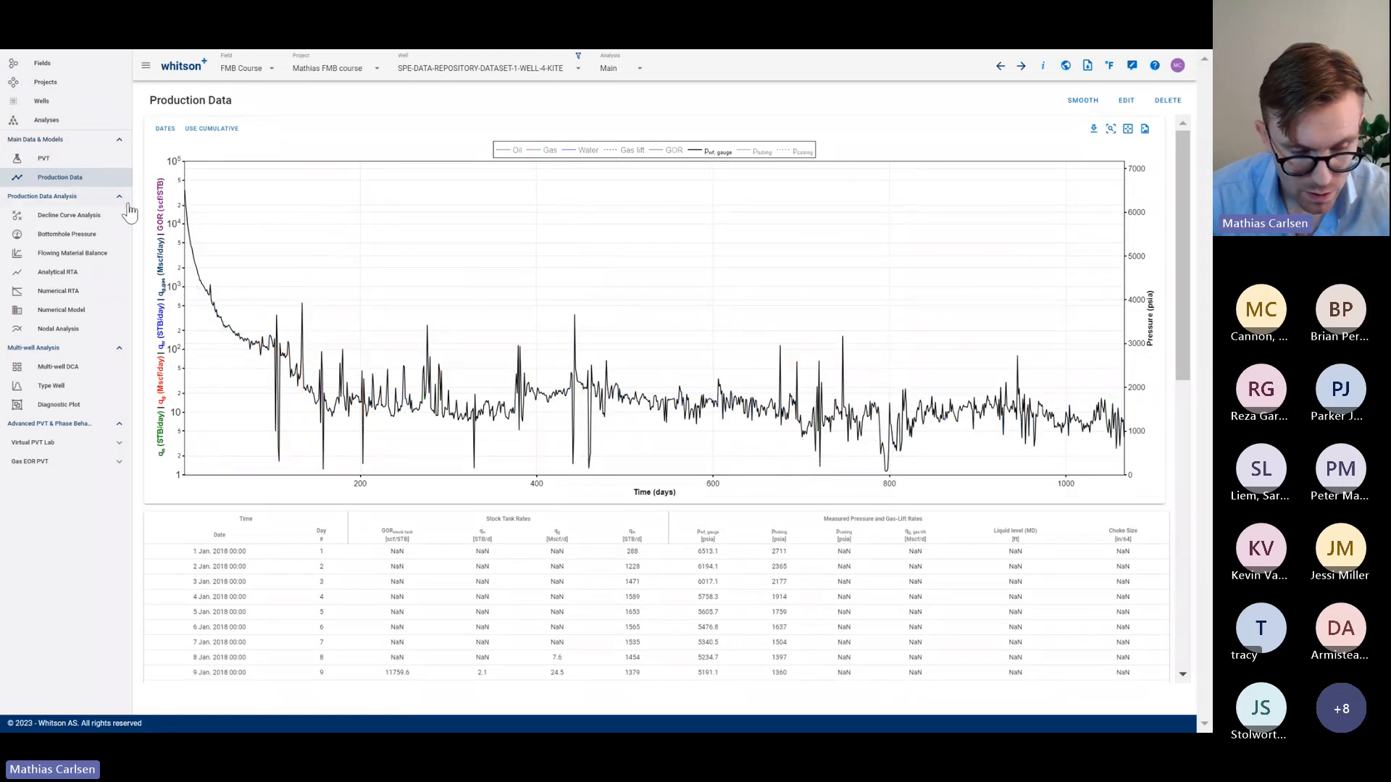
click(66, 234)
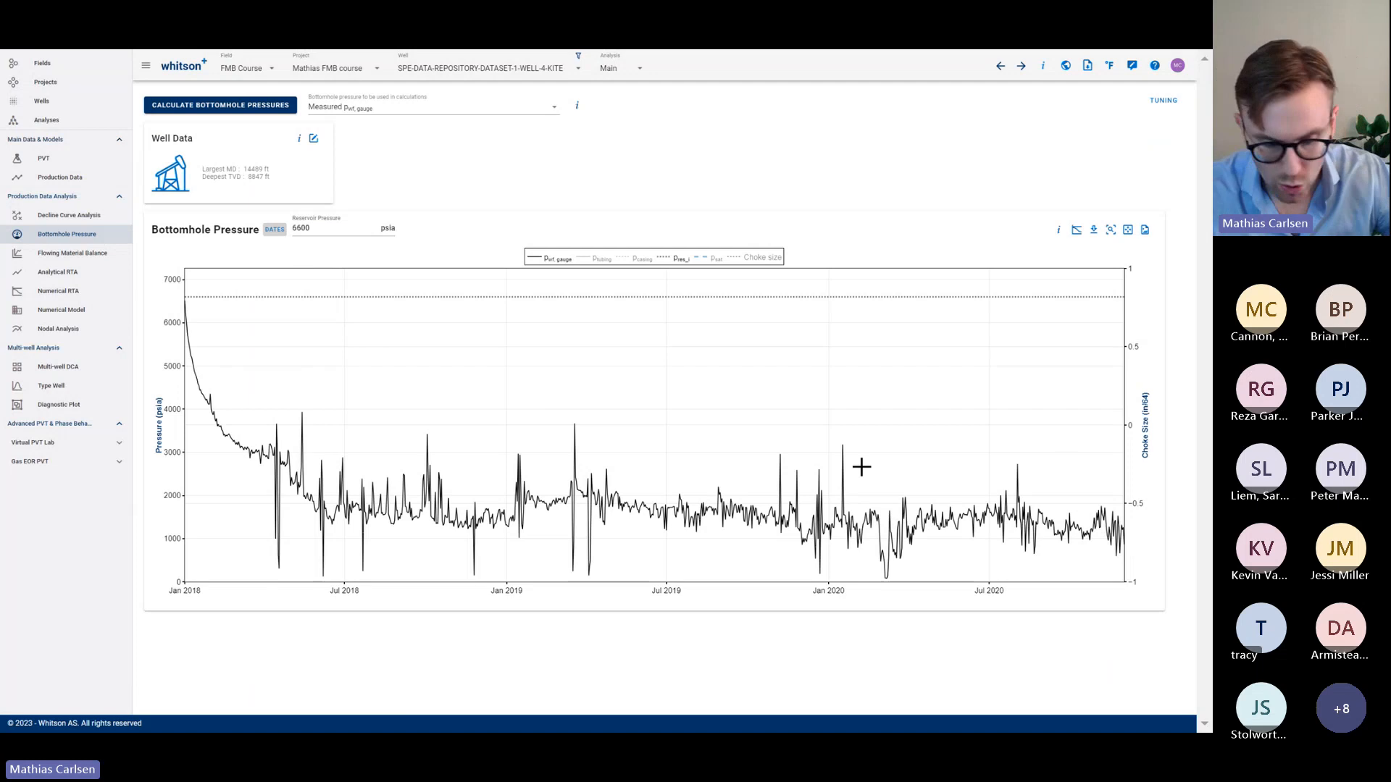
Check the phase envelope of well 4-KITE and run its Multiphase flowing material balance
click(76, 163)
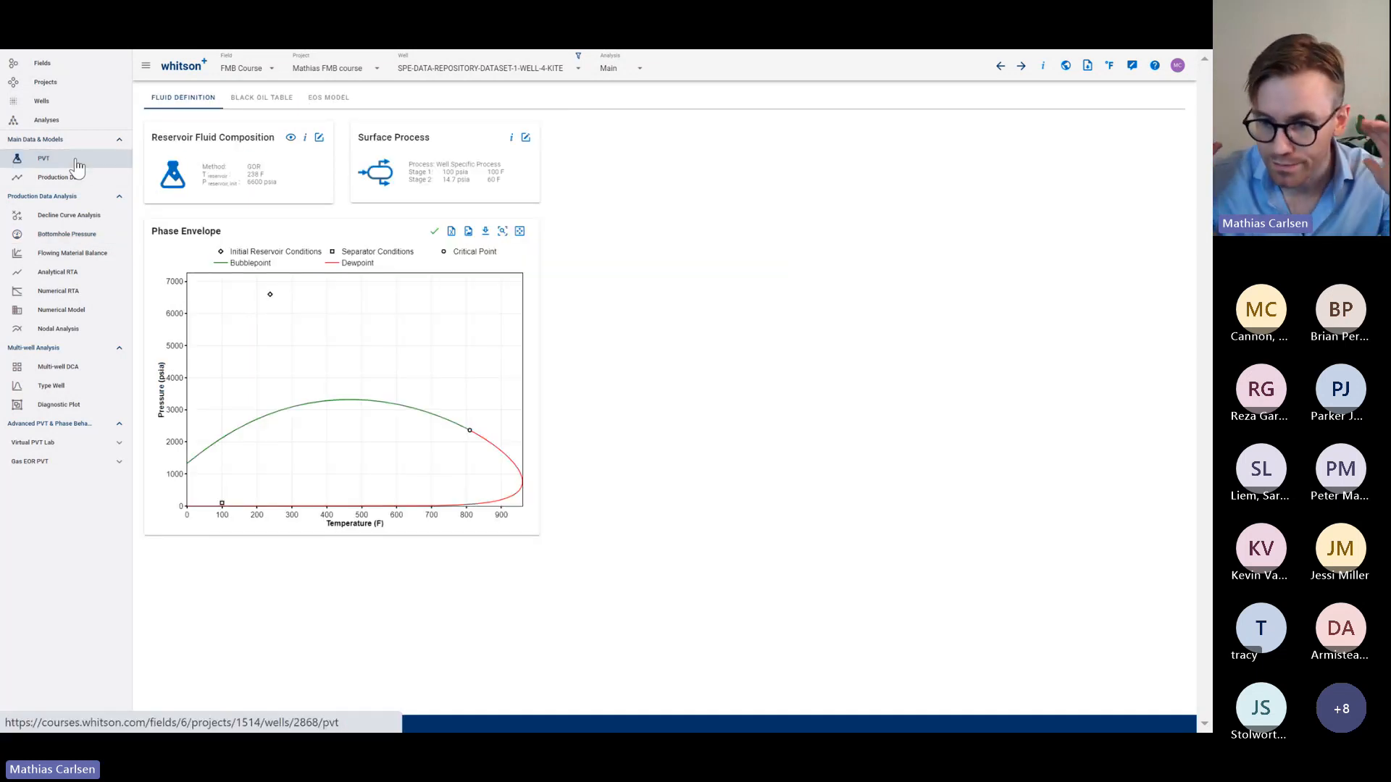
click(61, 257)
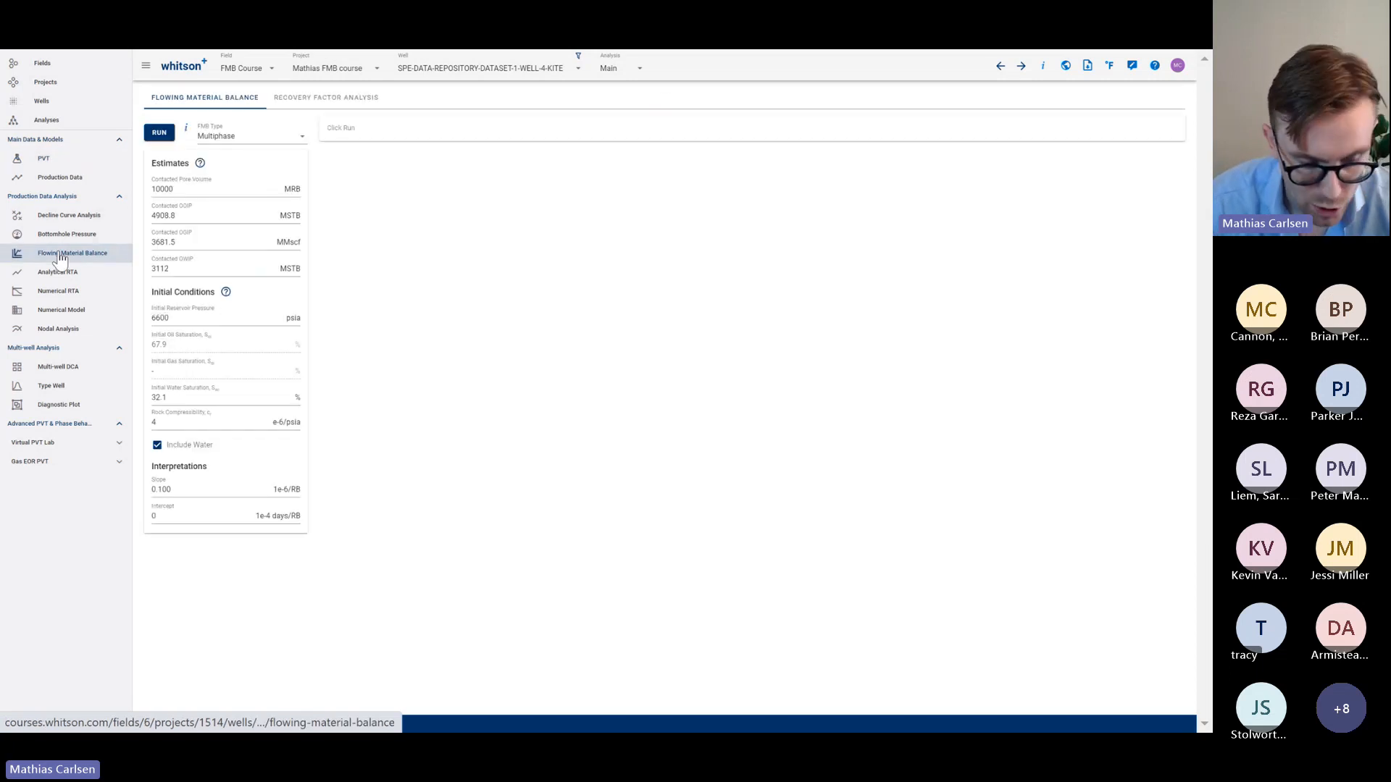
click(160, 134)
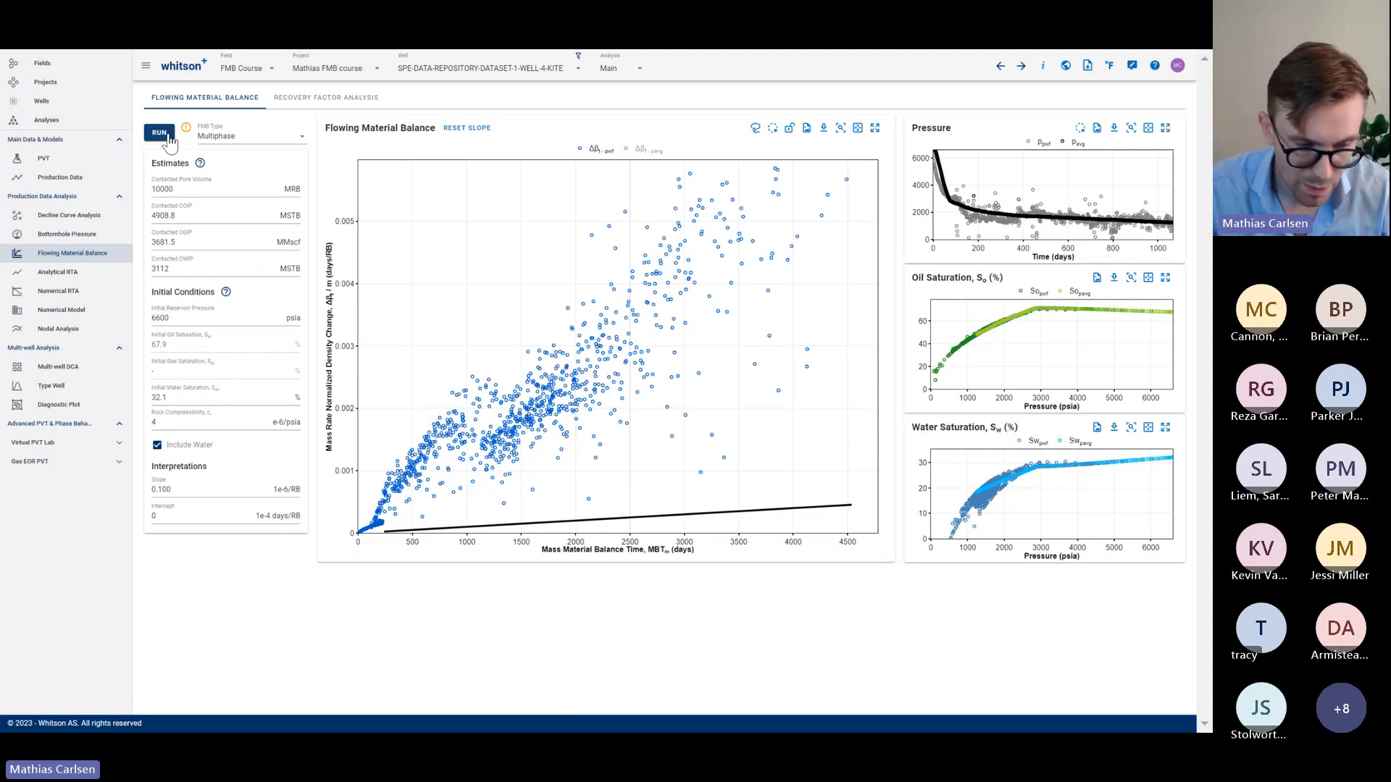
Check the reservoir properties in well 4-KITE's main analysis and save its GOR-based reservoir fluid composition again
click(102, 109)
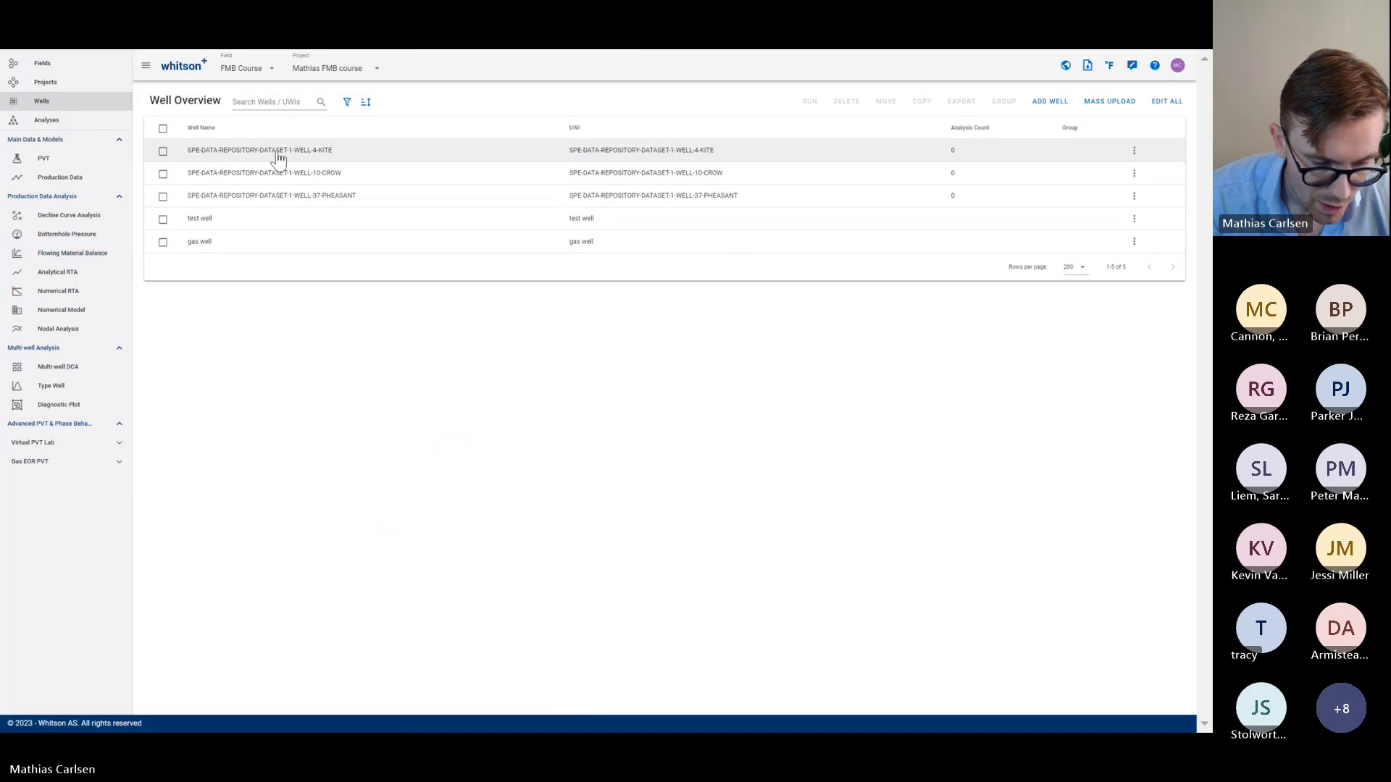
click(279, 158)
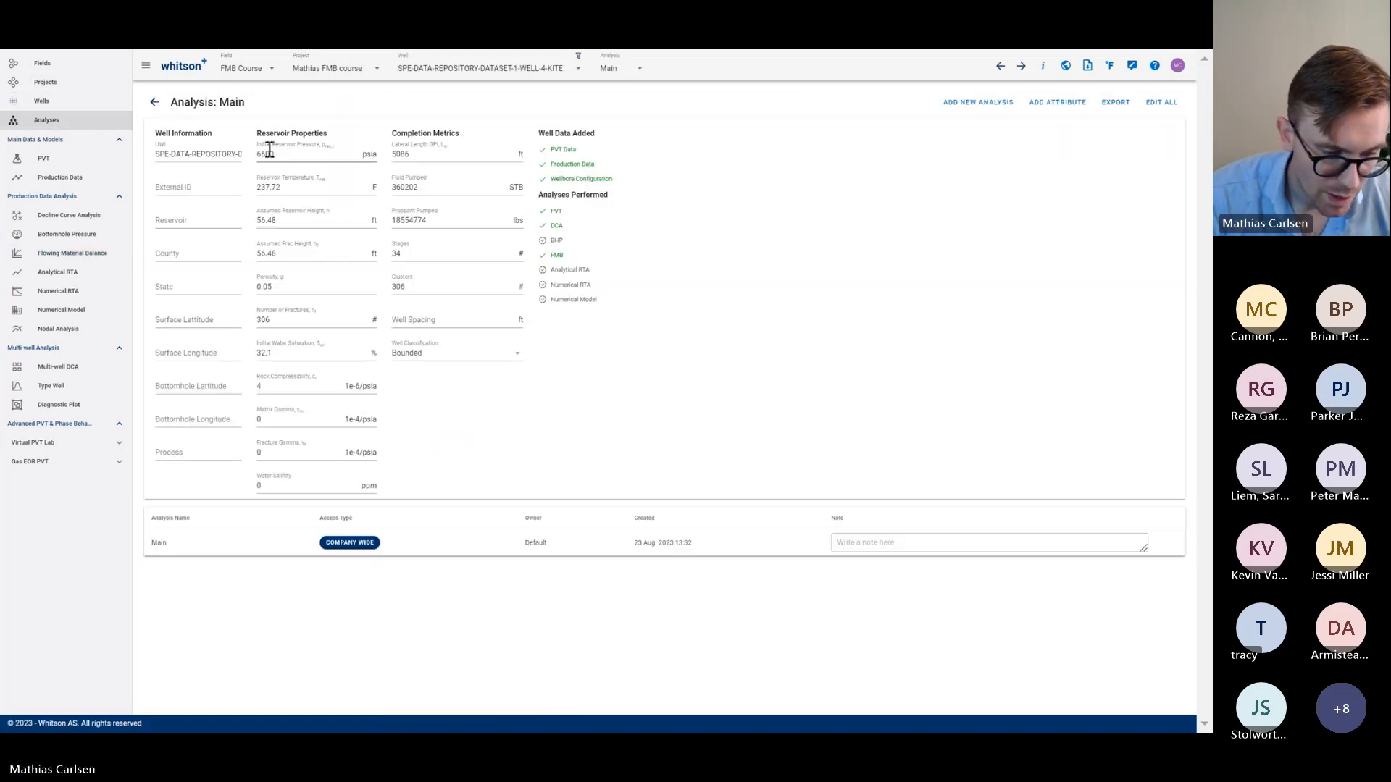
click(106, 166)
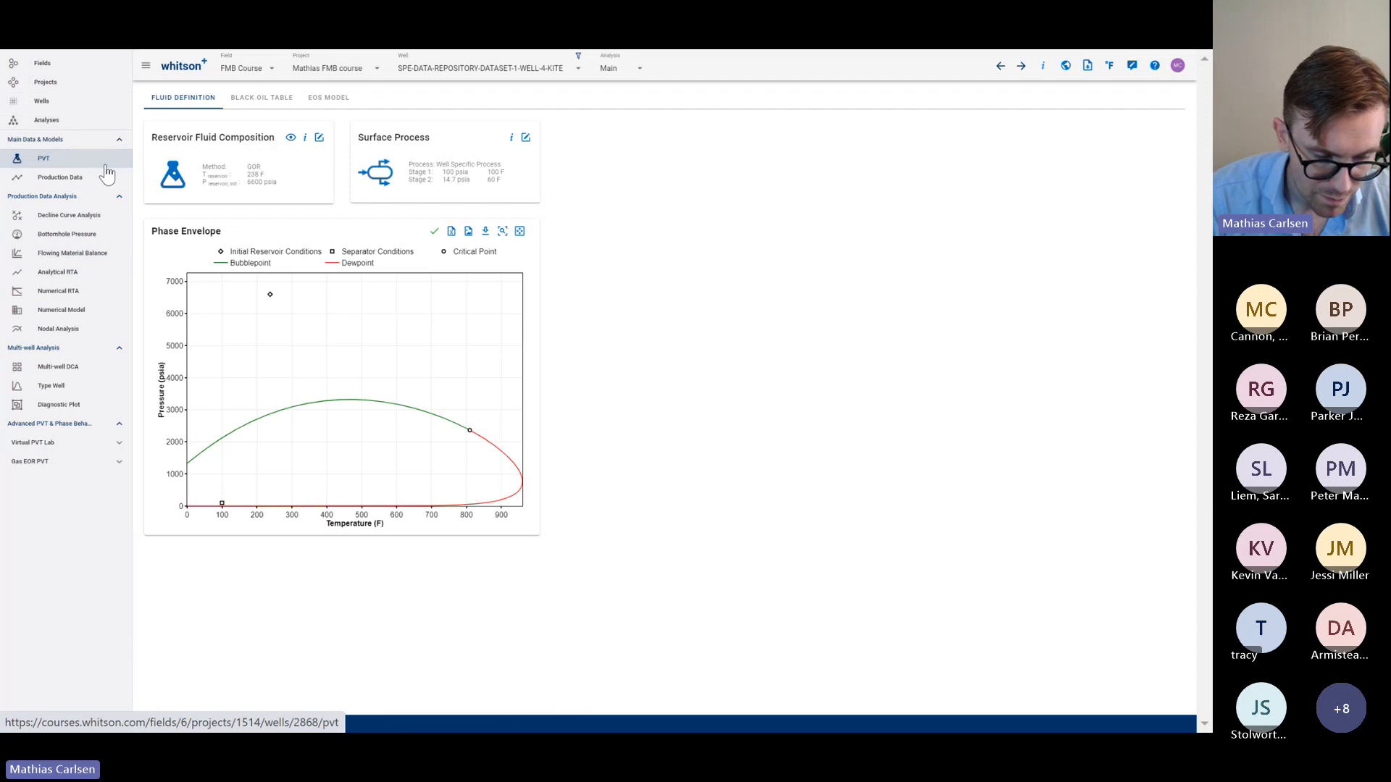
click(319, 138)
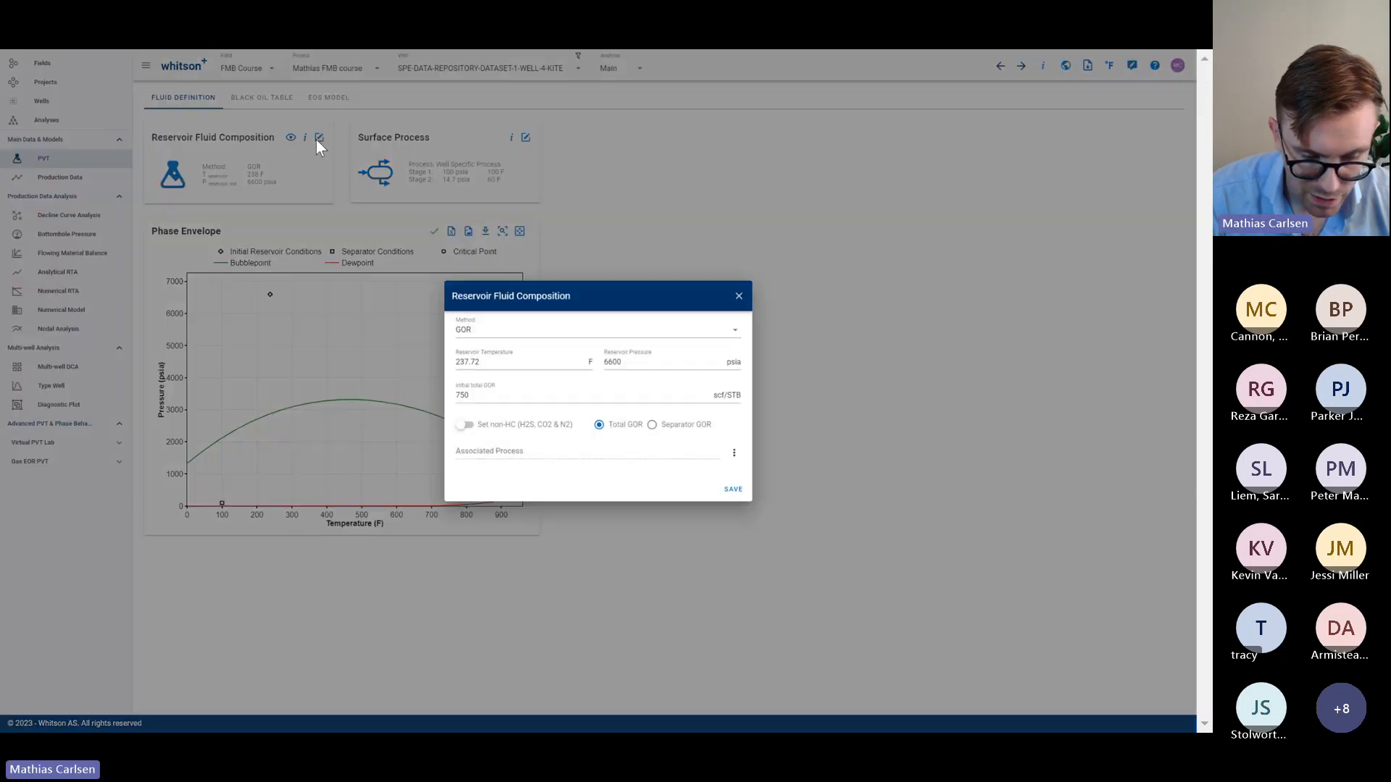
click(732, 602)
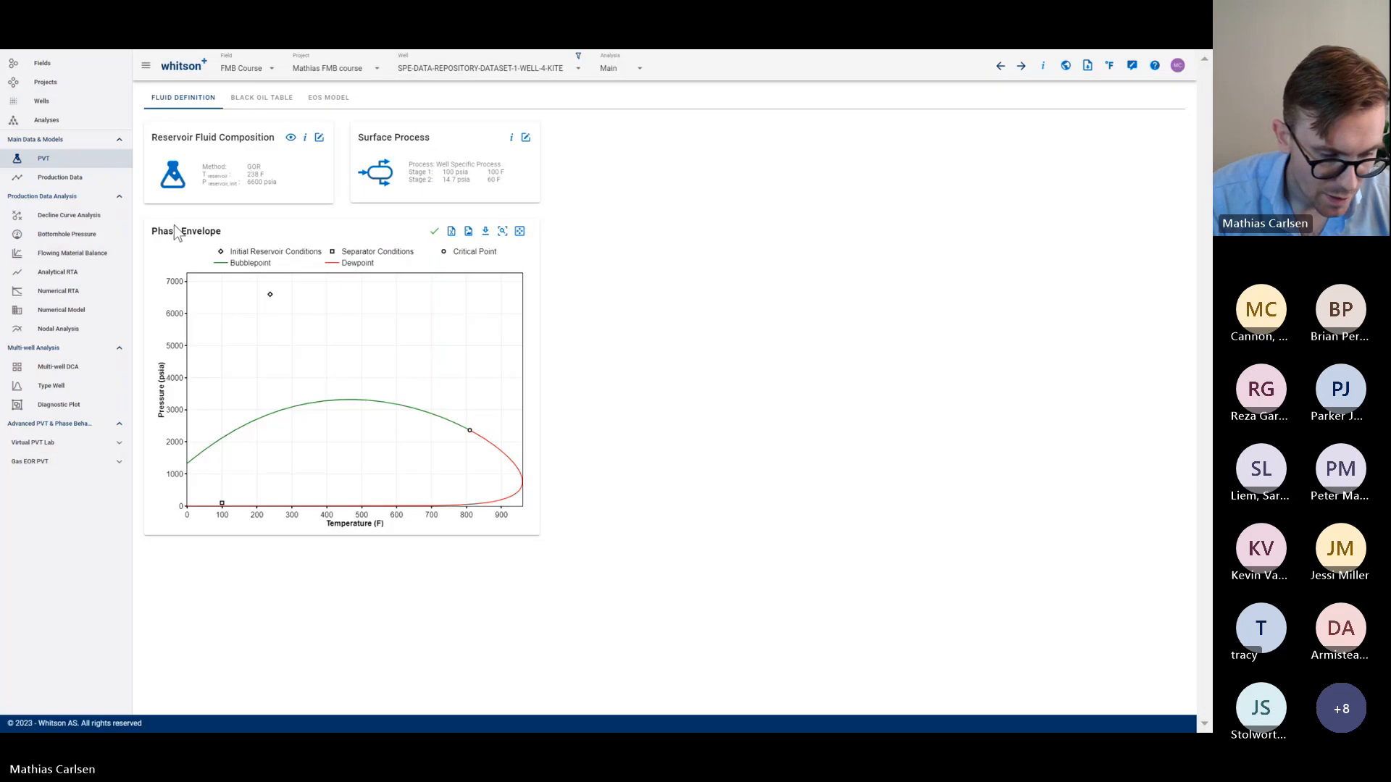
Return to well 4-KITE's flowing material balance and look through the available FMB types, keeping Multiphase
click(86, 254)
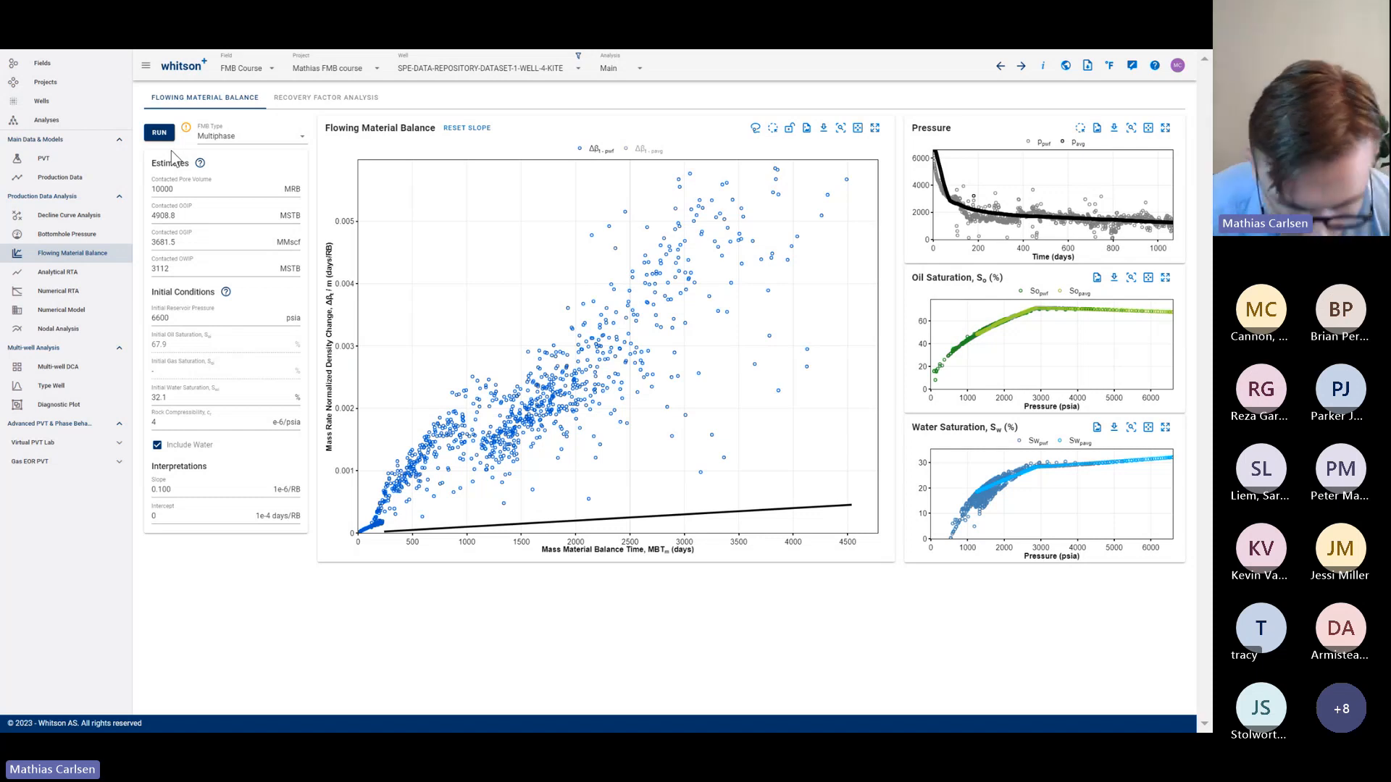
click(242, 136)
click(255, 116)
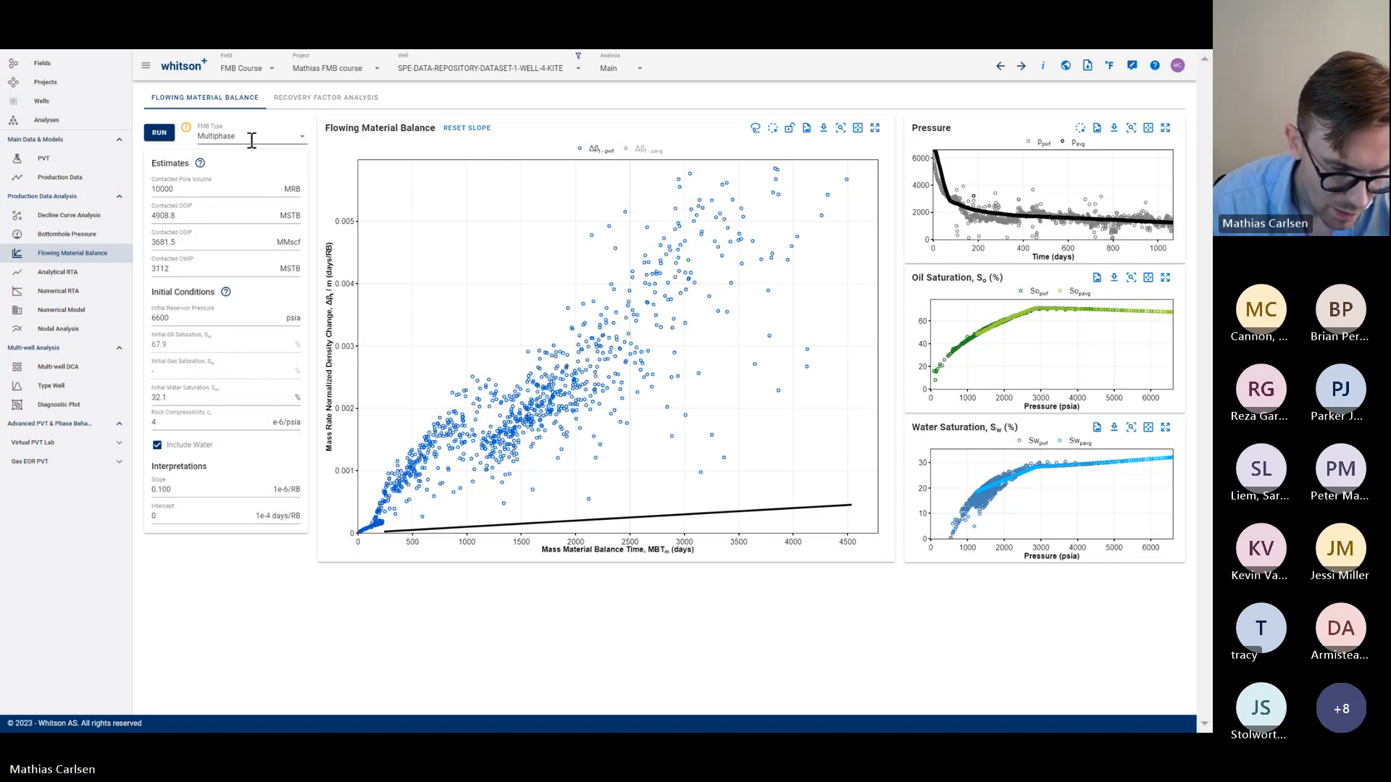
click(251, 139)
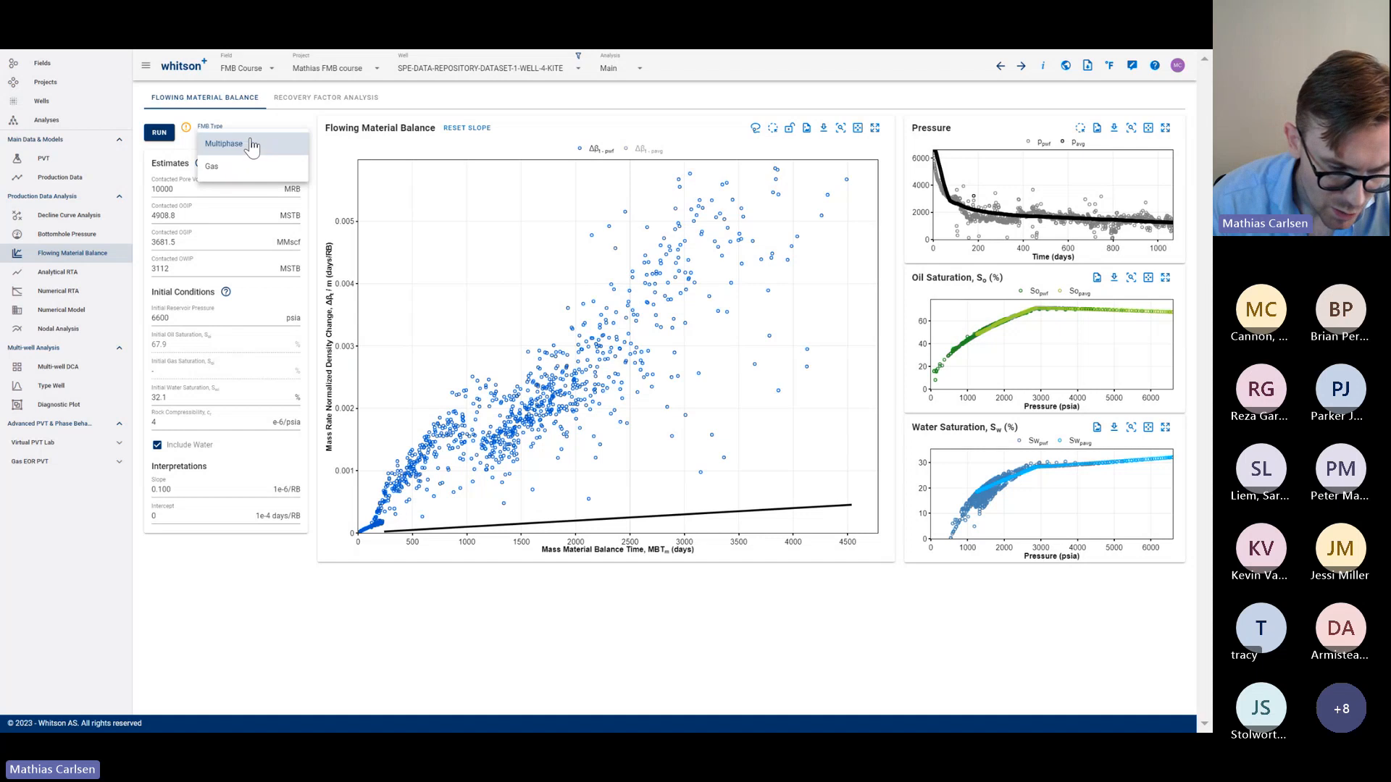
click(185, 158)
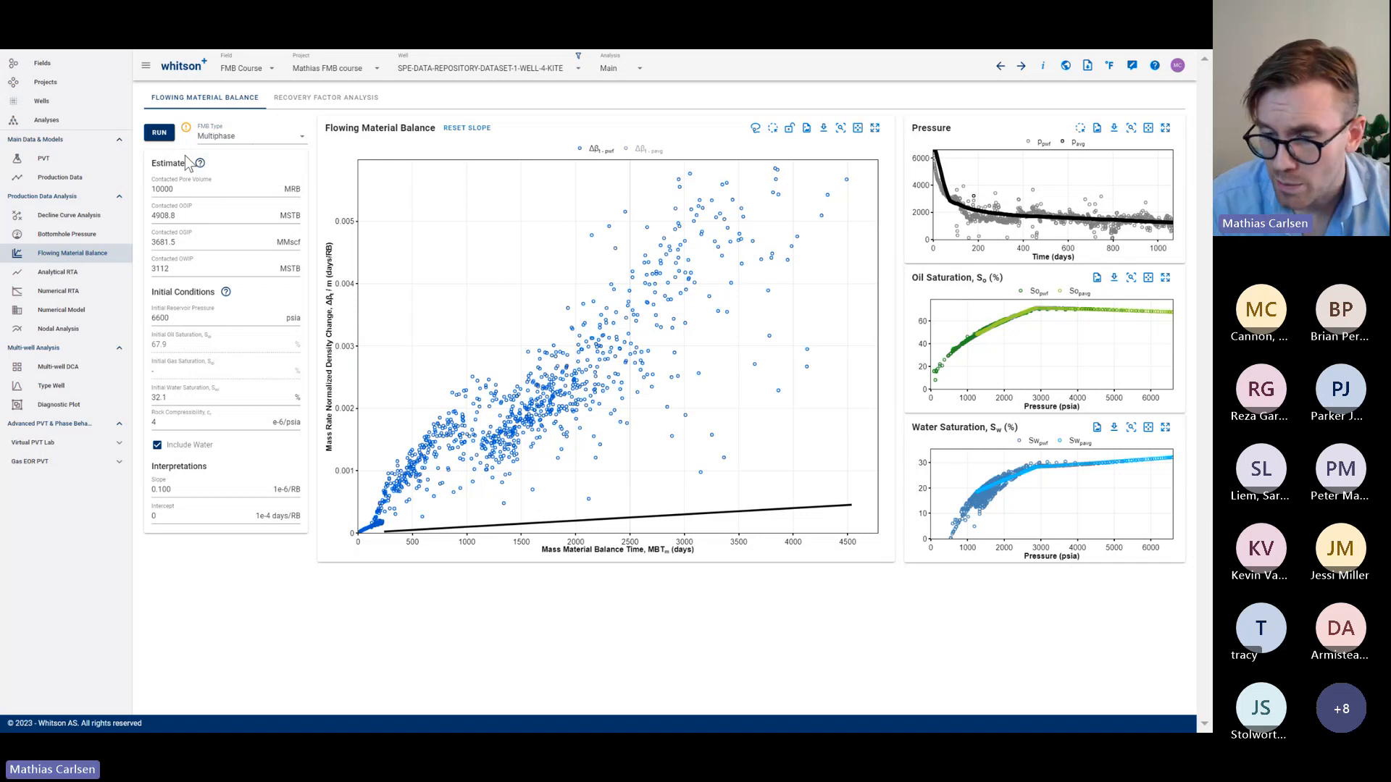
Review the initial fluid properties and black oil table charts of well 4-KITE
click(62, 163)
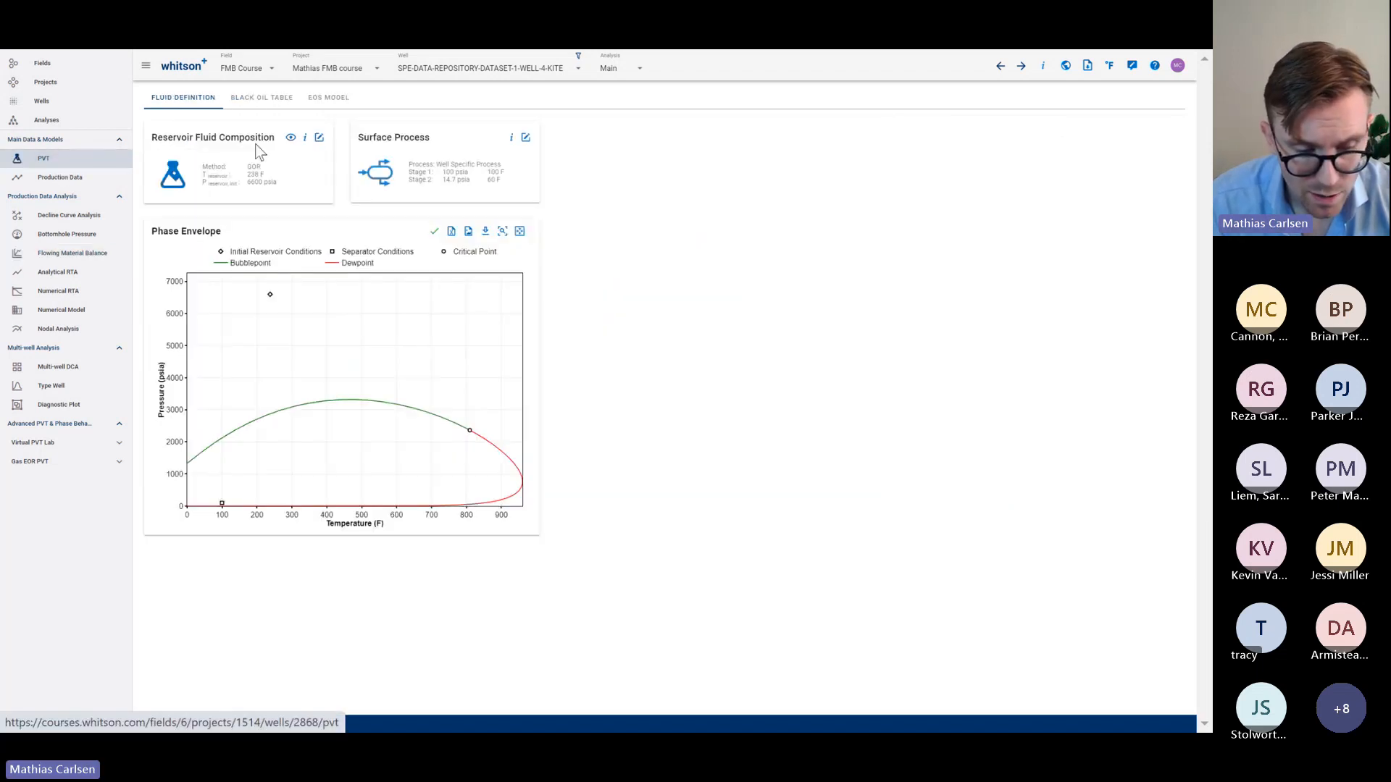
click(268, 99)
scroll(1014, 297, down, 1)
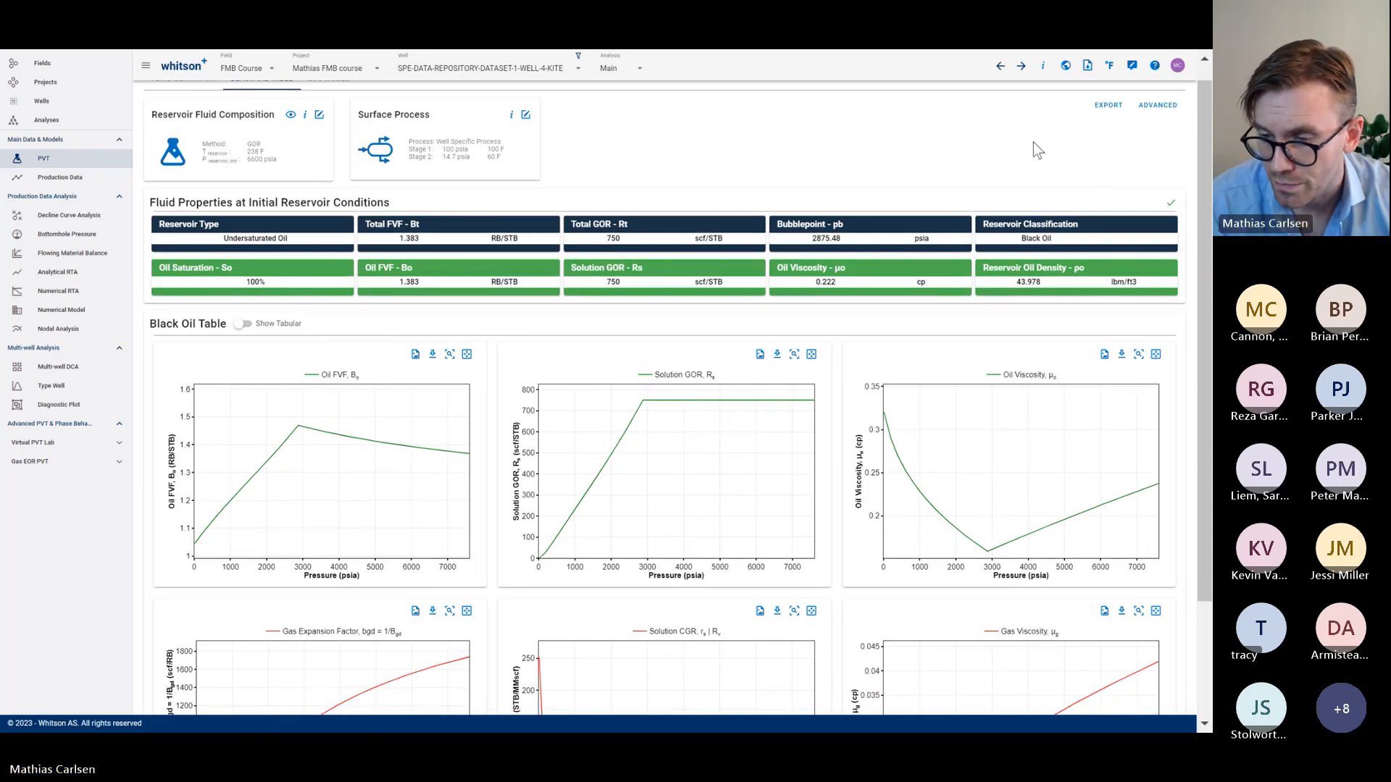
scroll(1033, 142, up, 1)
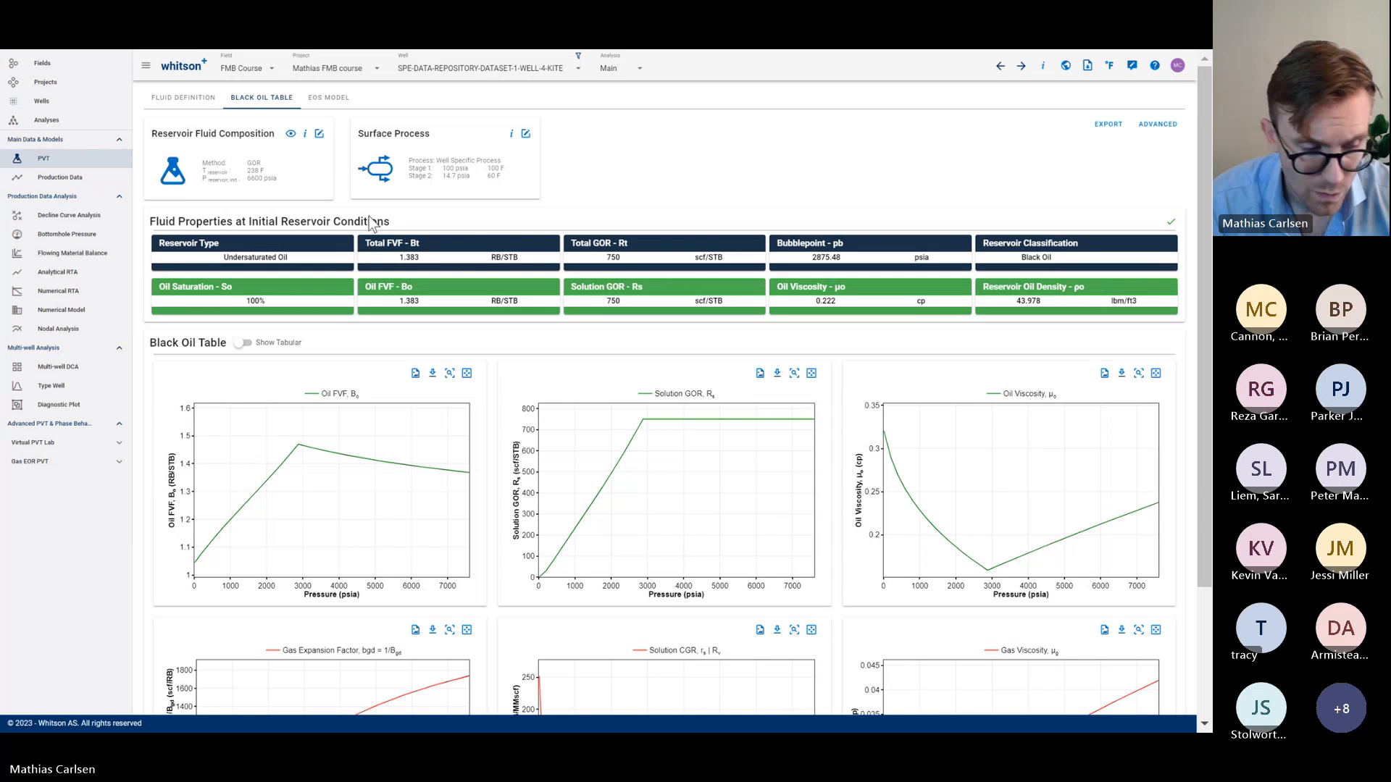
Reopen the Multiphase flowing material balance of well 4-KITE and examine its plot and estimates up close
click(58, 253)
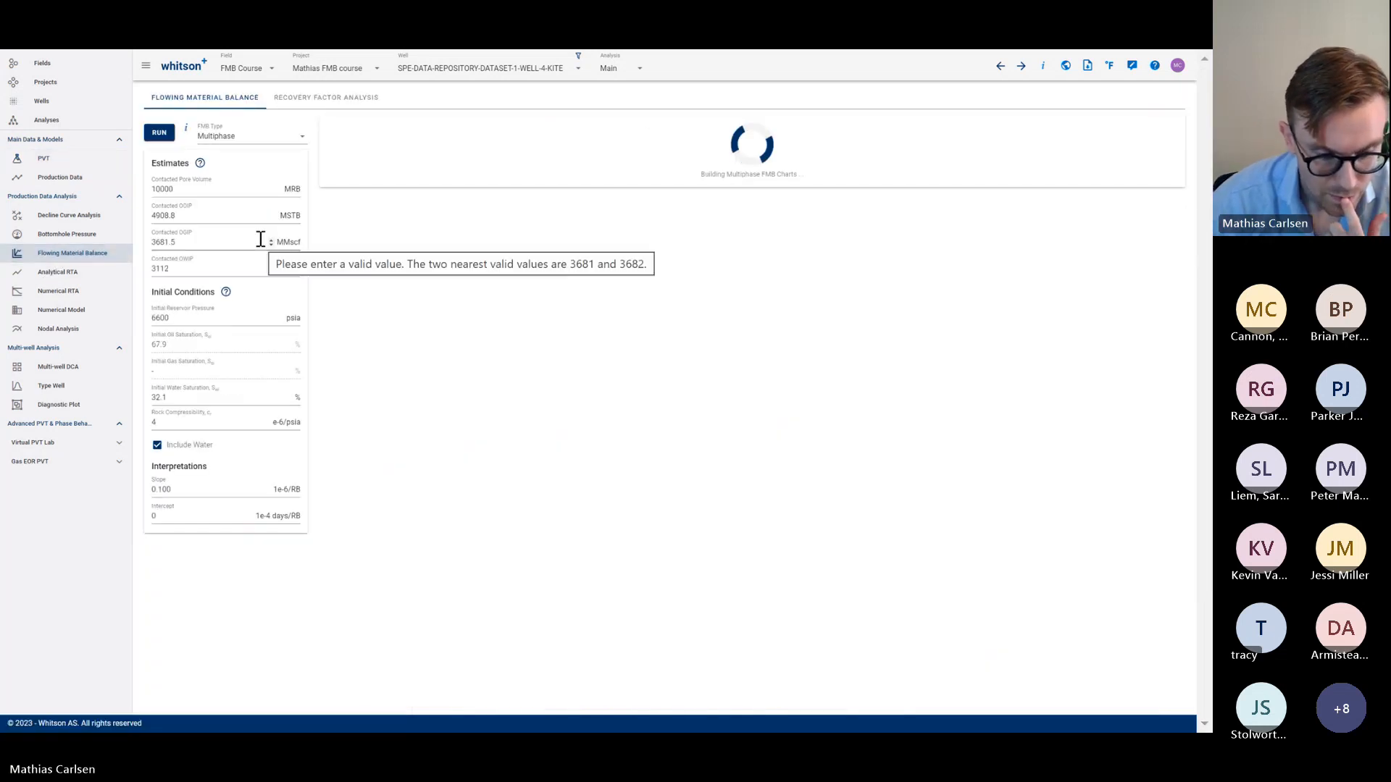
click(225, 137)
click(184, 149)
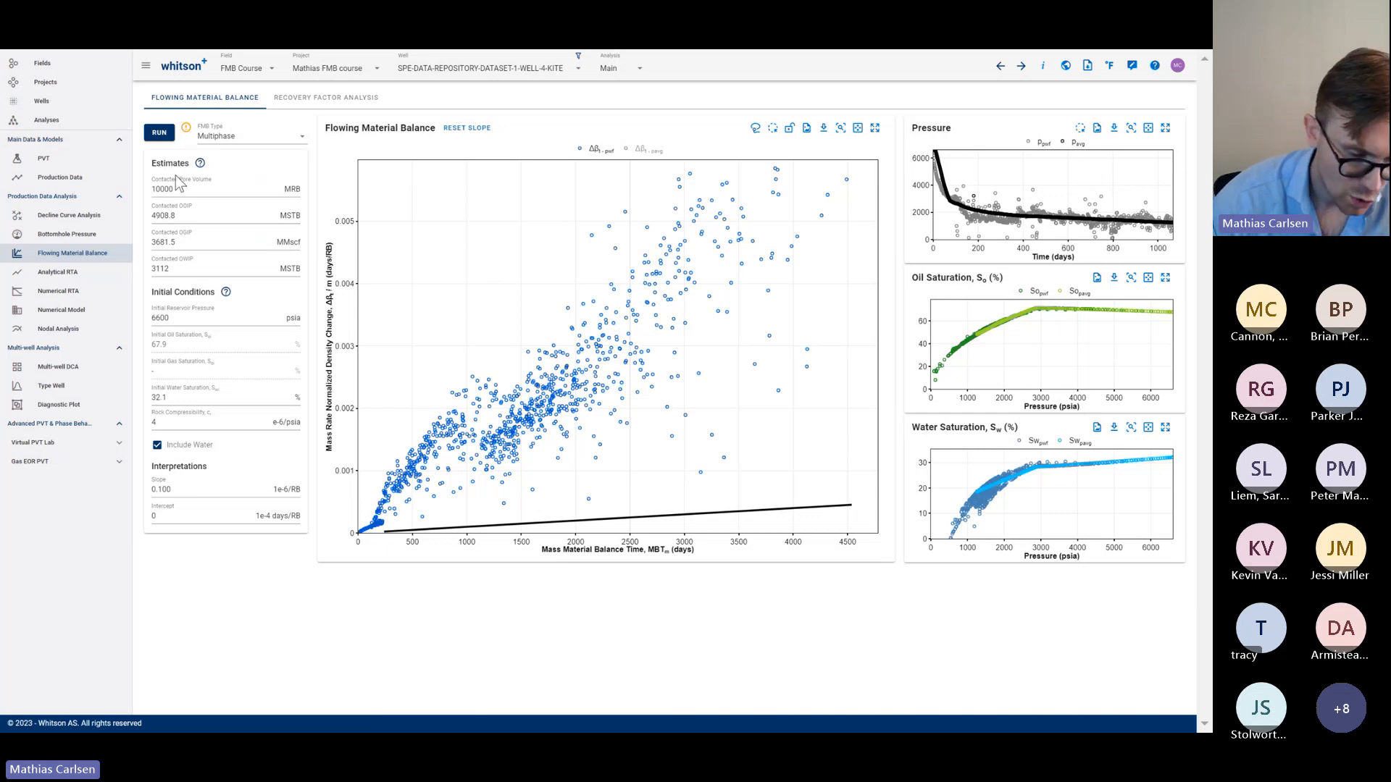
scroll(175, 175, up, 5)
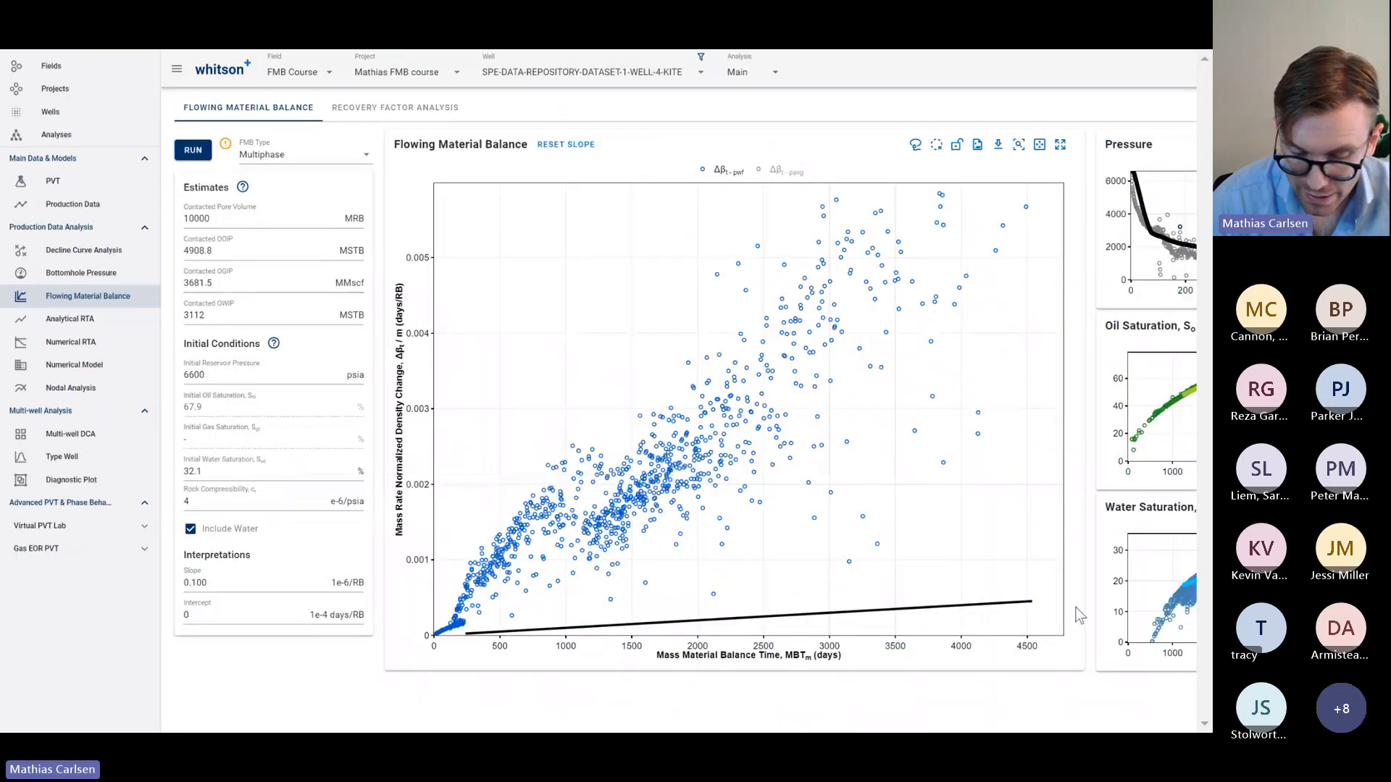
Set the contacted OOIP to 750 MSTB and lay the interpretation line over the main trend of the data points
drag(1031, 600, 715, 360)
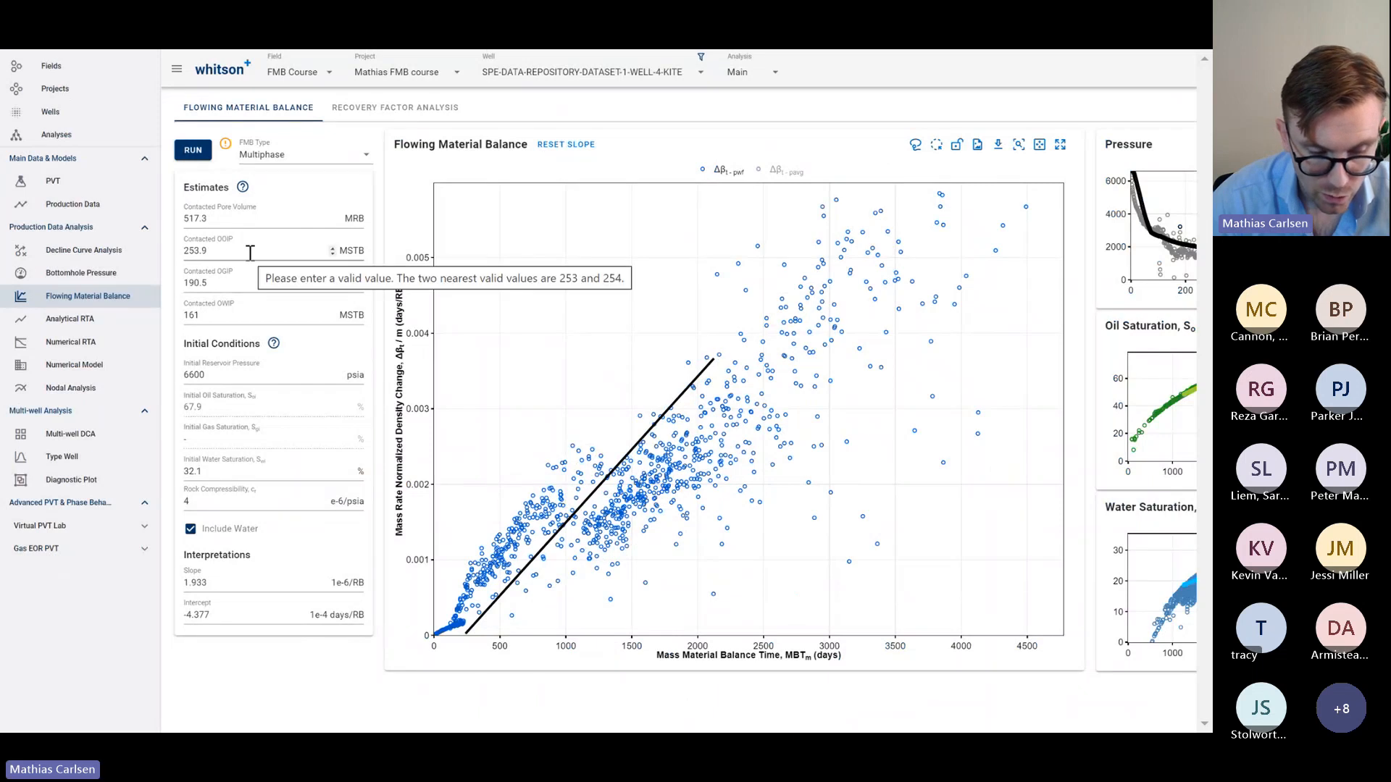
double_click(250, 253)
text(750)
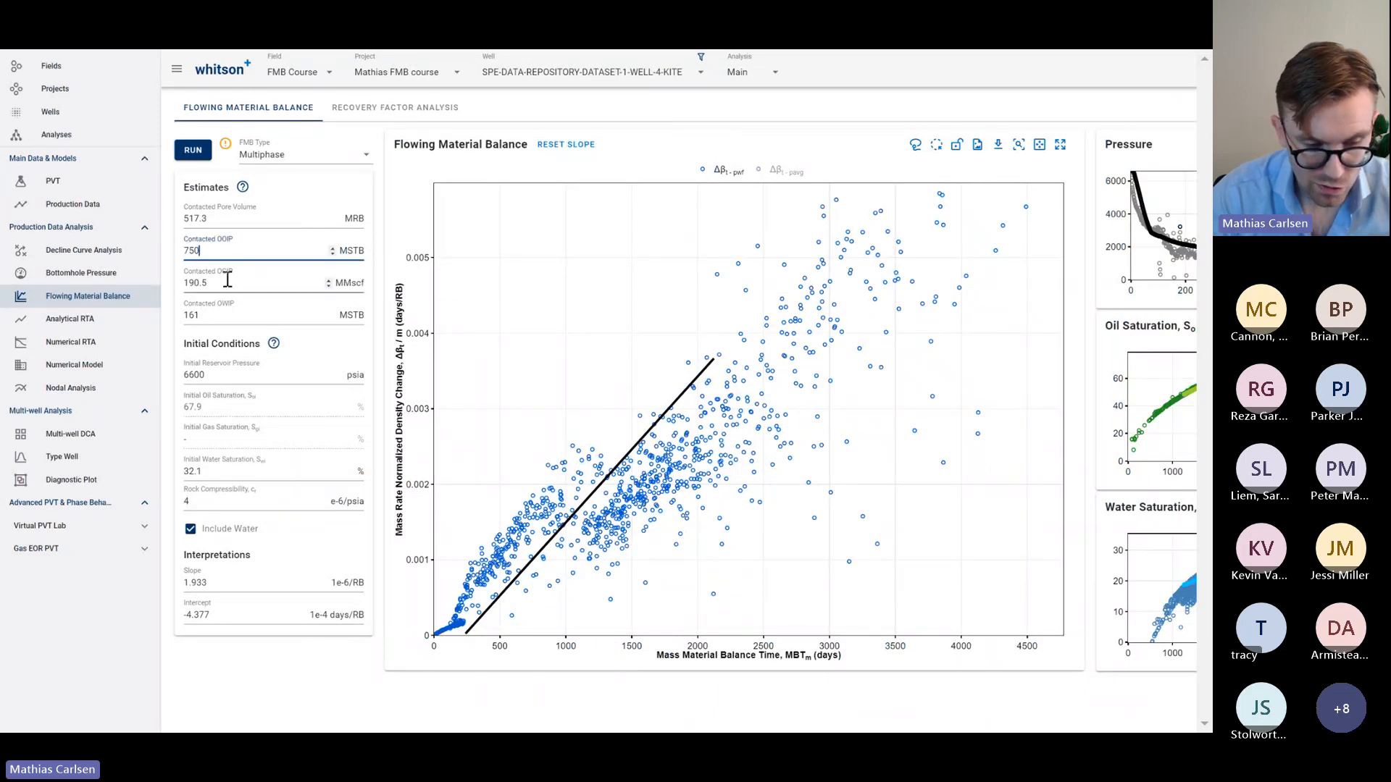
key(Tab)
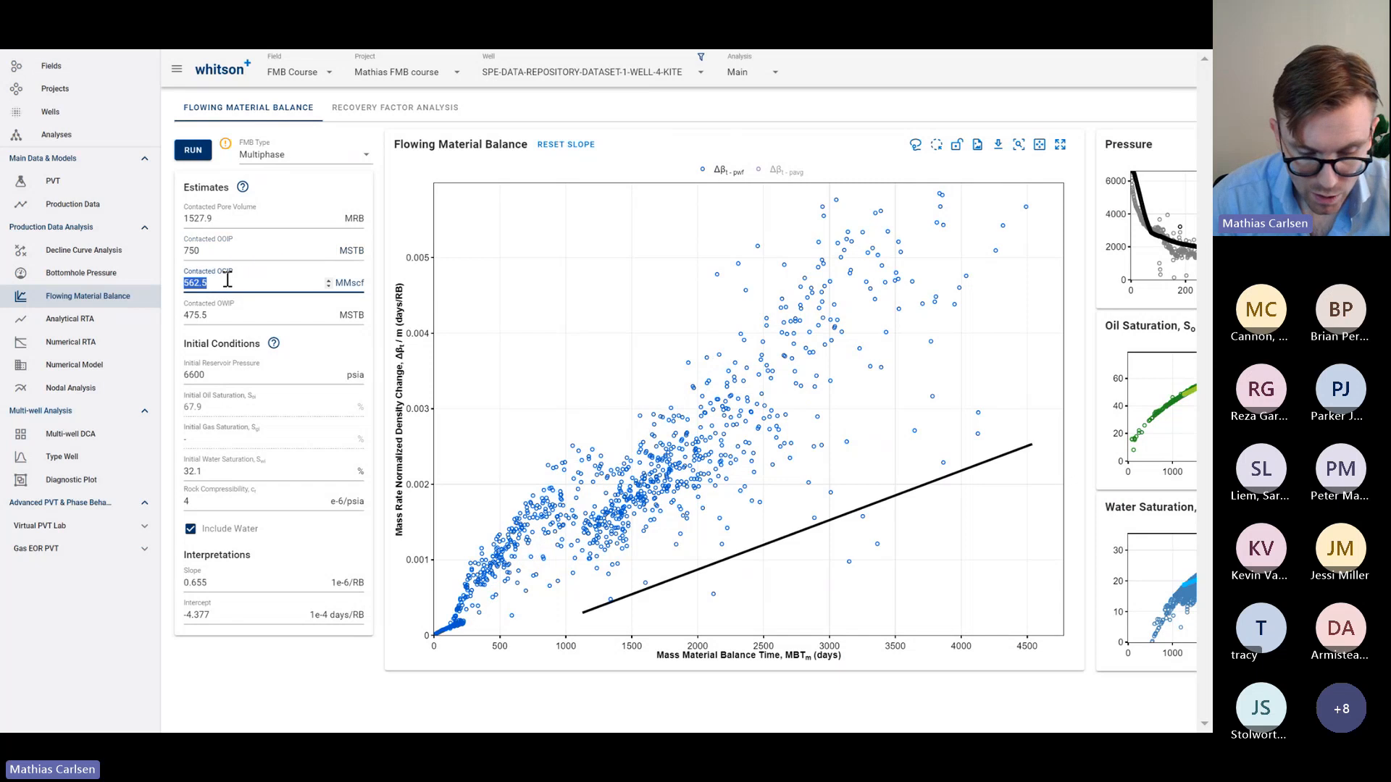
drag(824, 512, 755, 455)
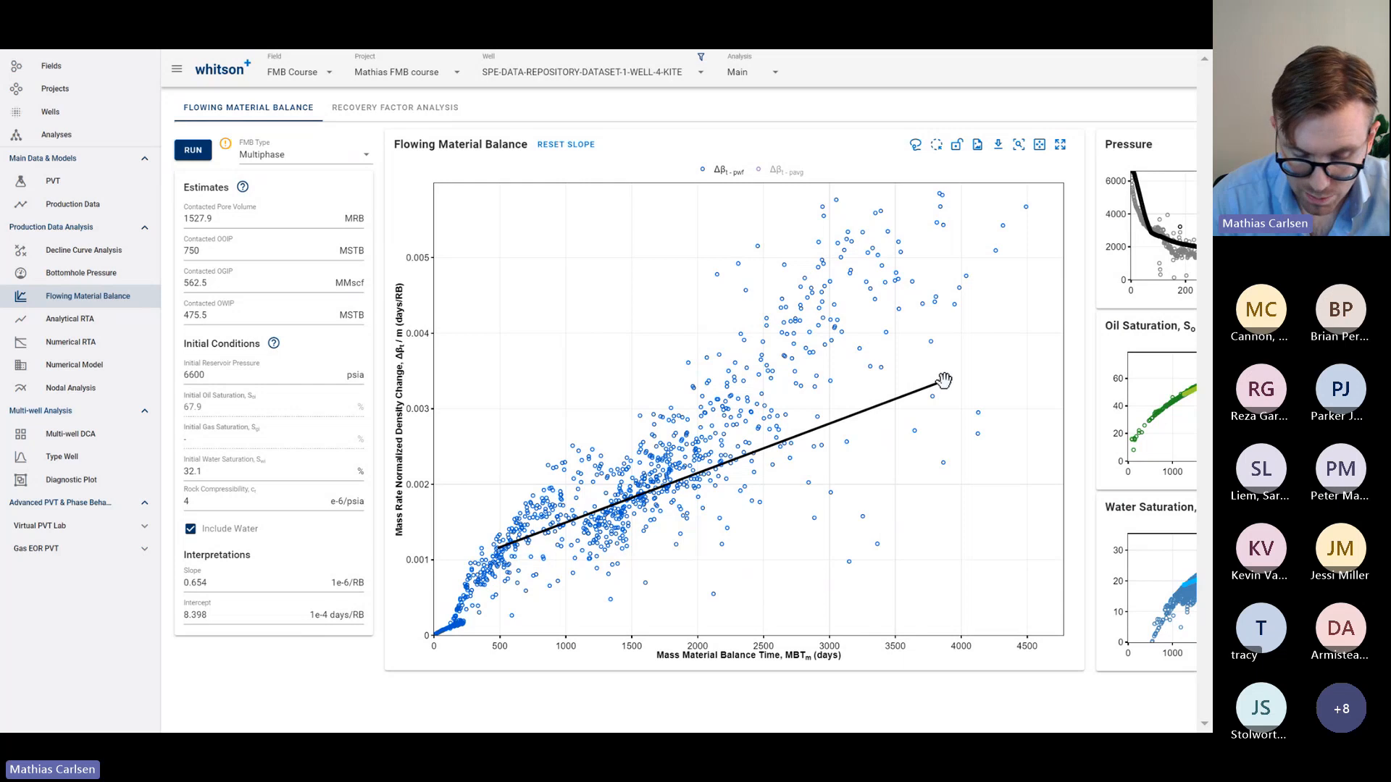
drag(941, 381, 840, 420)
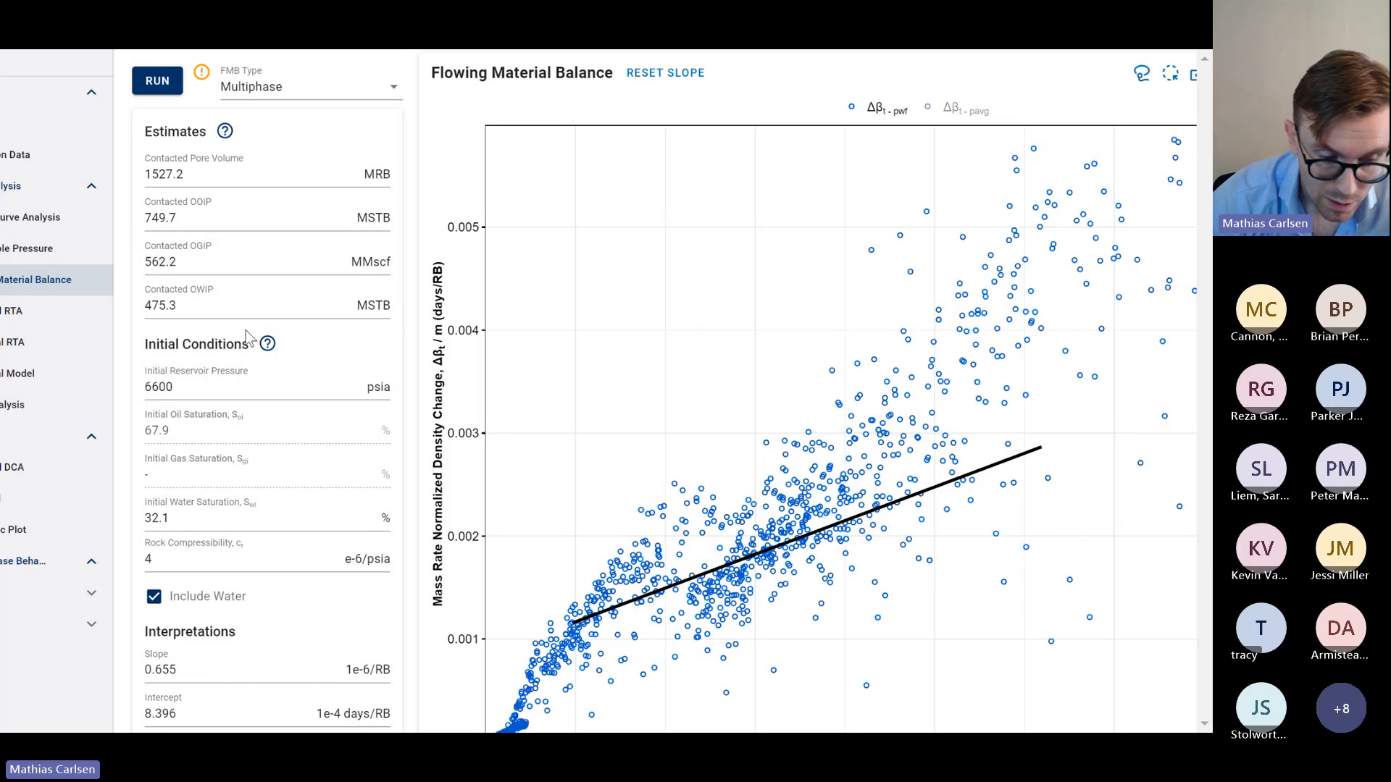
drag(194, 173, 141, 176)
click(141, 176)
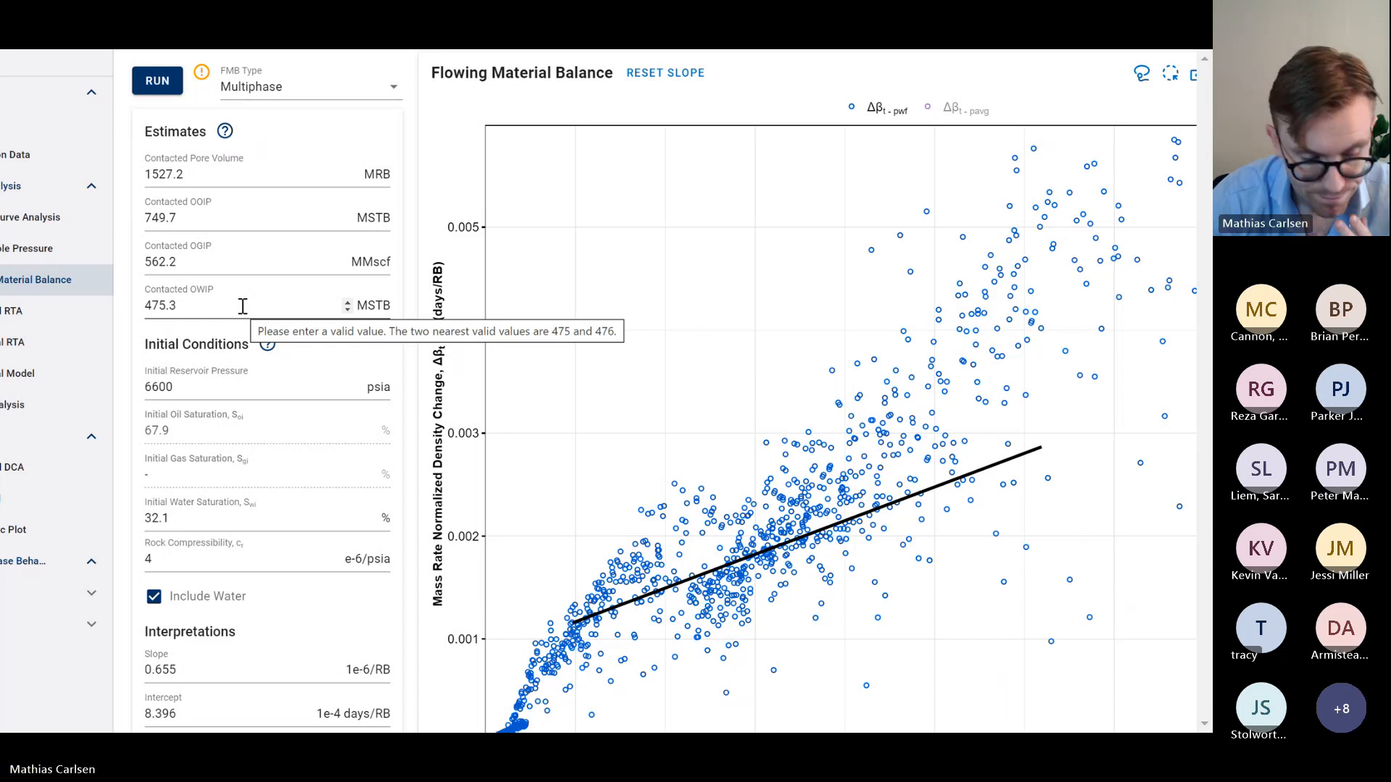
Set the interpretation line's slope to 0.8
scroll(161, 324, down, 2)
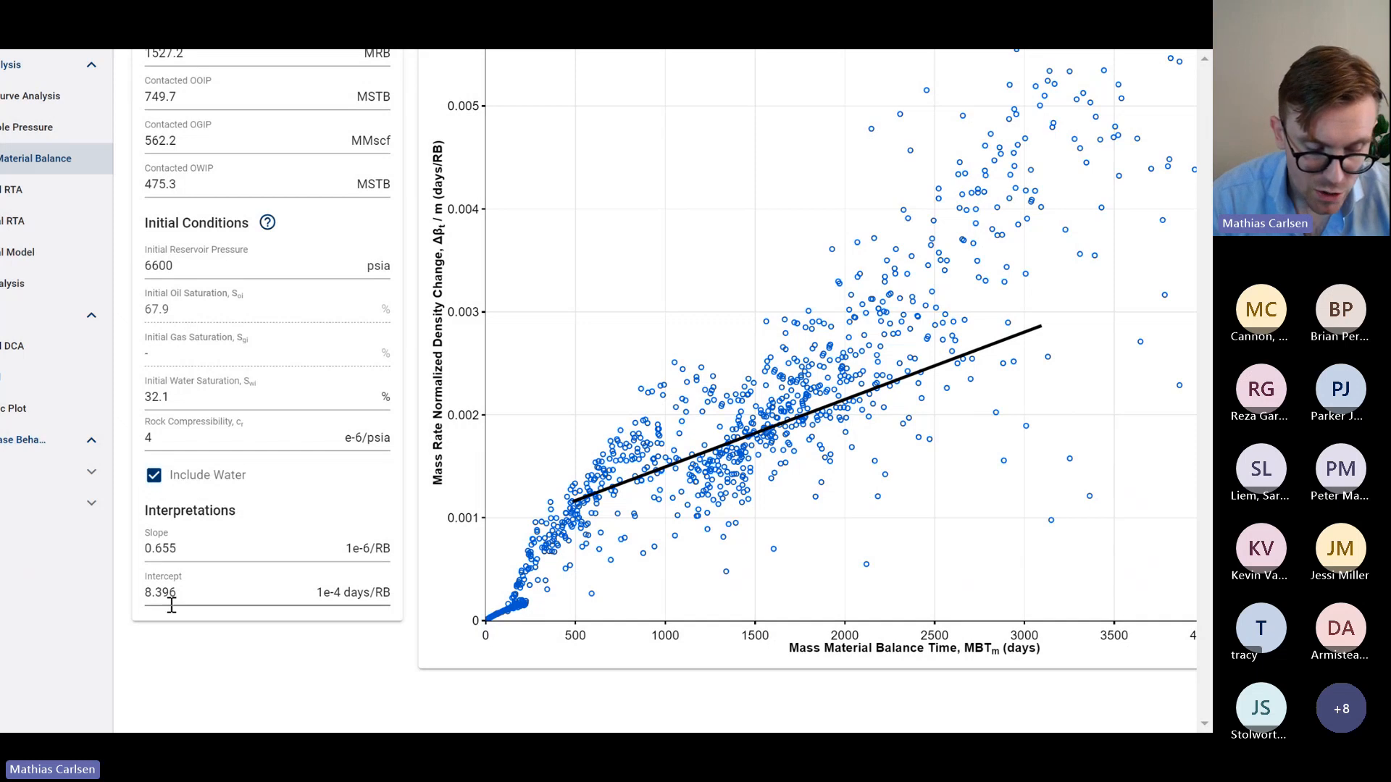
click(192, 557)
key(BackSpace)
key(BackSpace)
key(BackSpace)
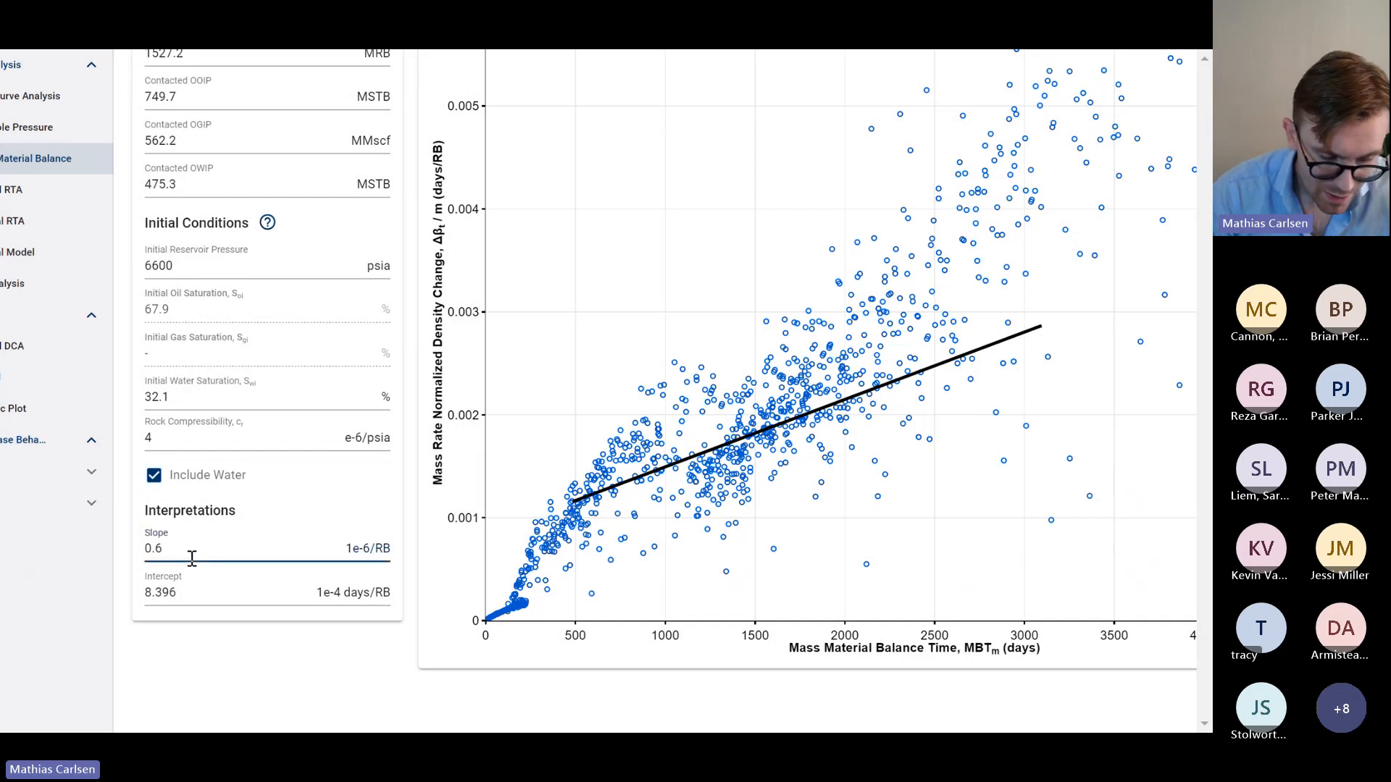
text(8)
key(Tab)
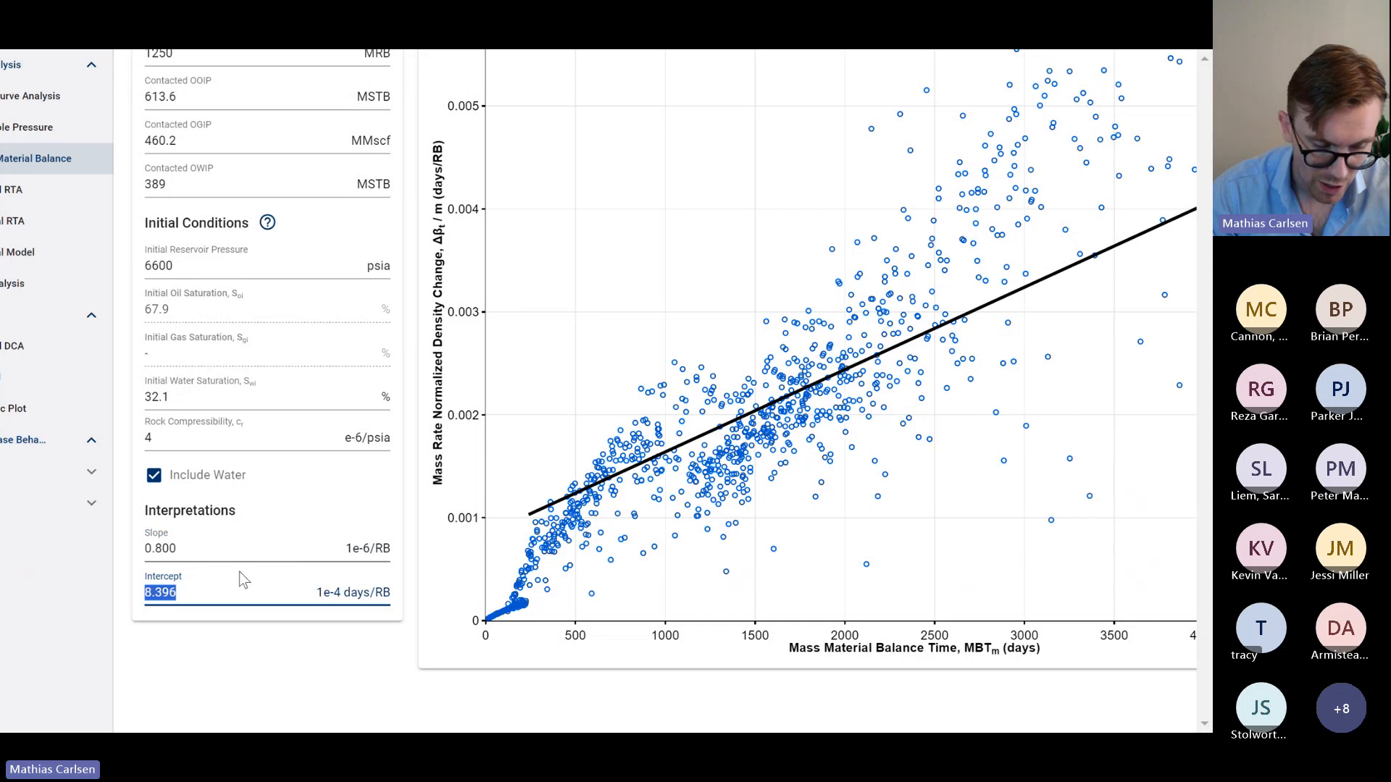
click(230, 531)
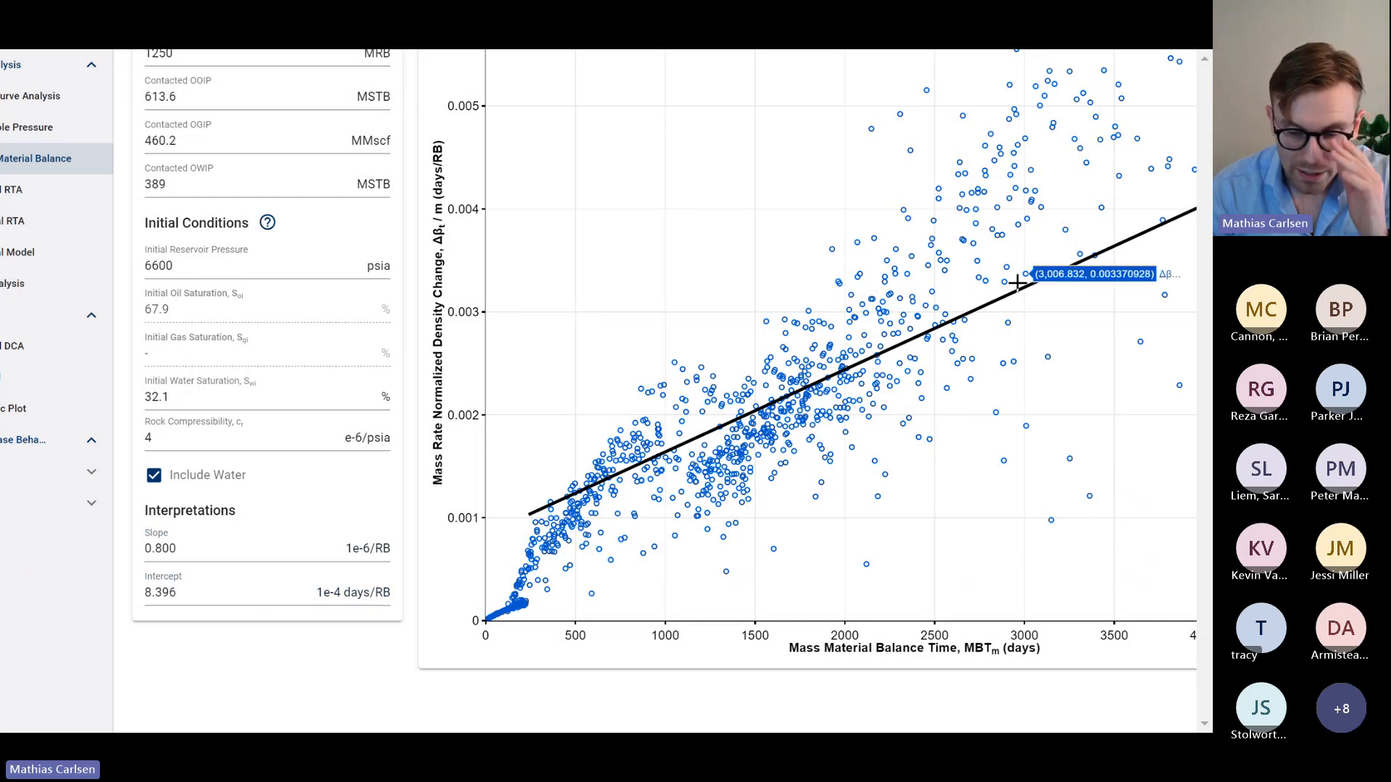
mouse_move(900, 340)
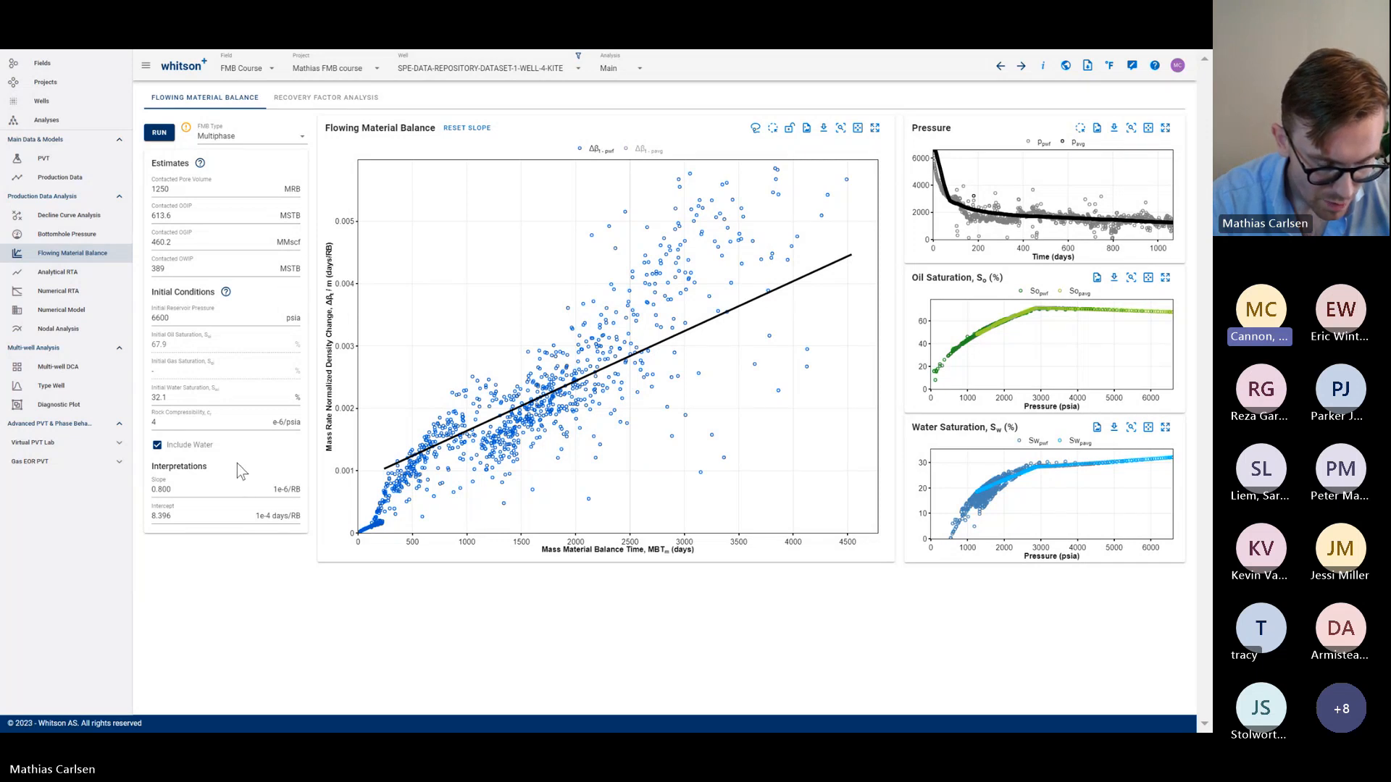
Switch Include Water off and back on, and point out the initial water saturation among the initial conditions
click(203, 401)
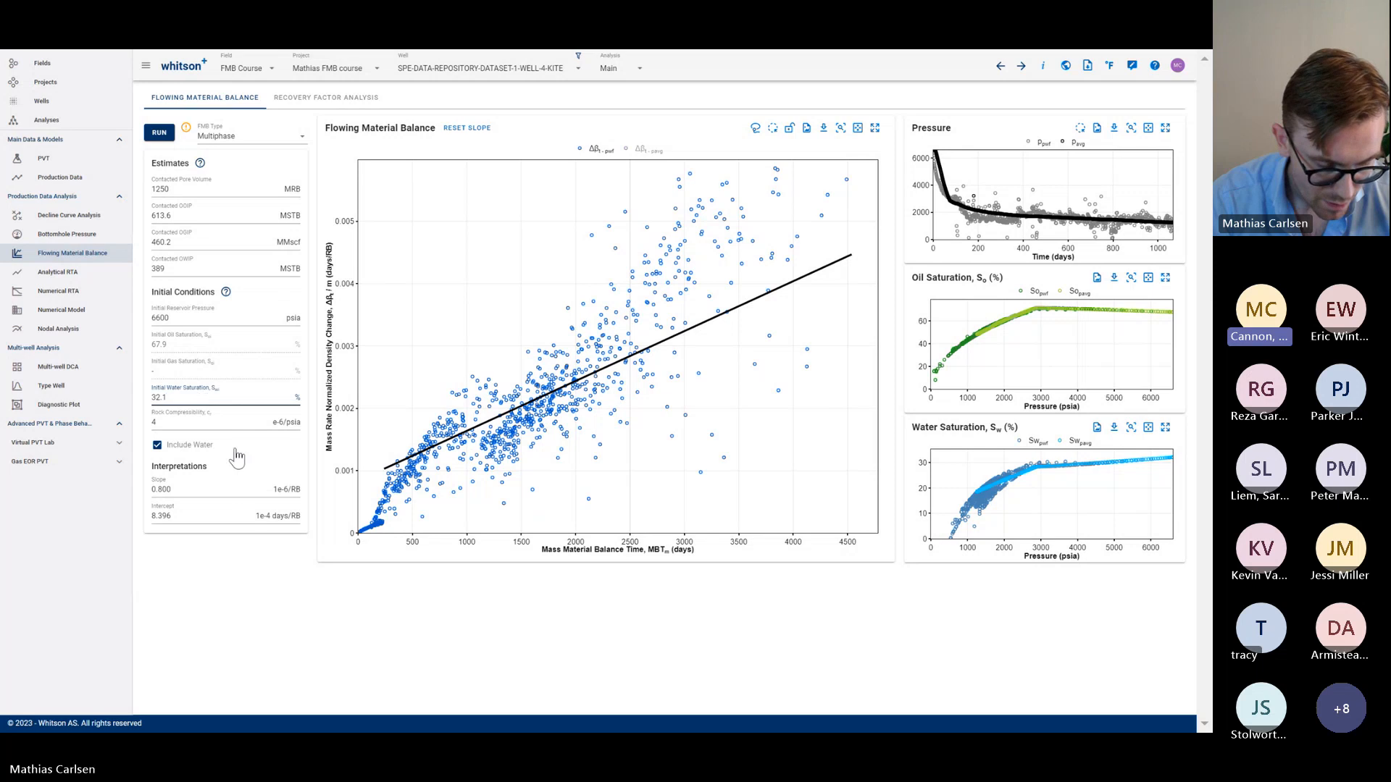
click(157, 445)
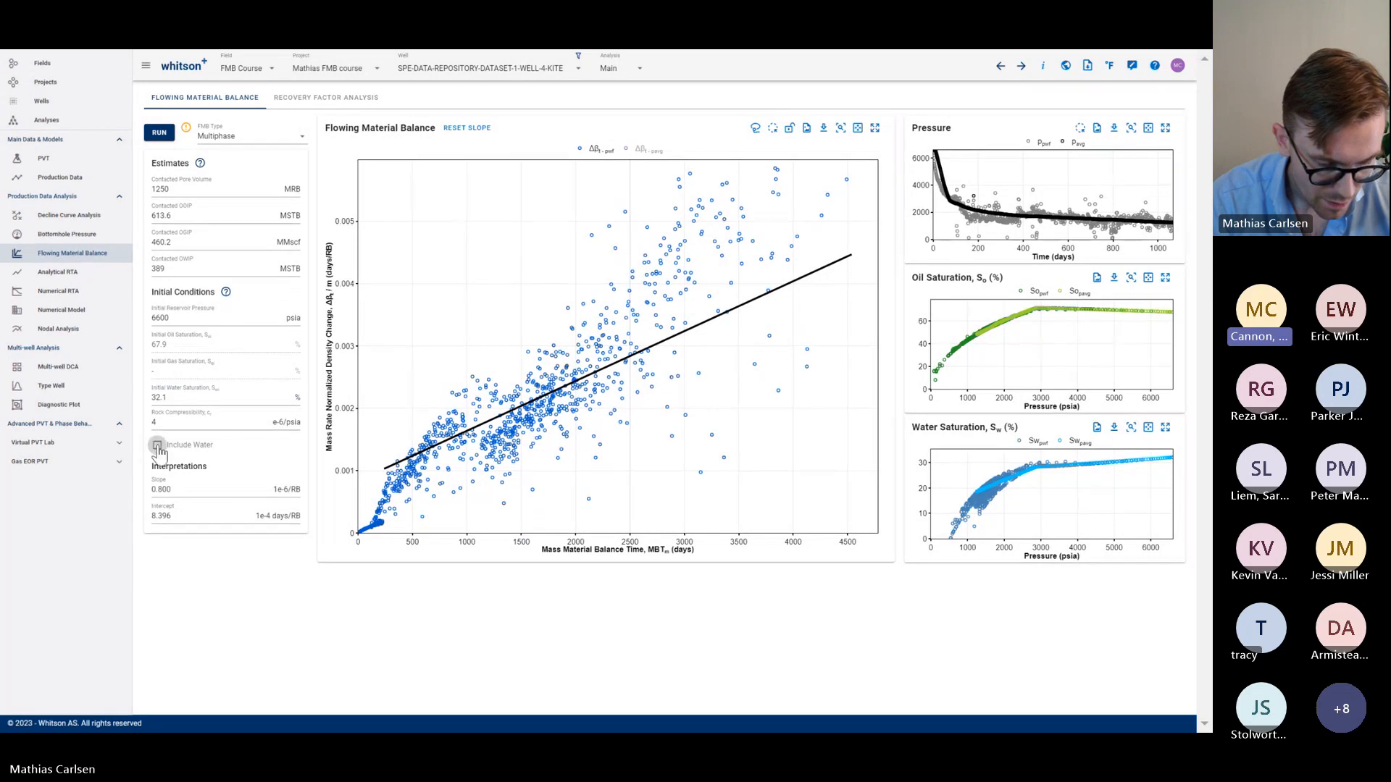
click(158, 446)
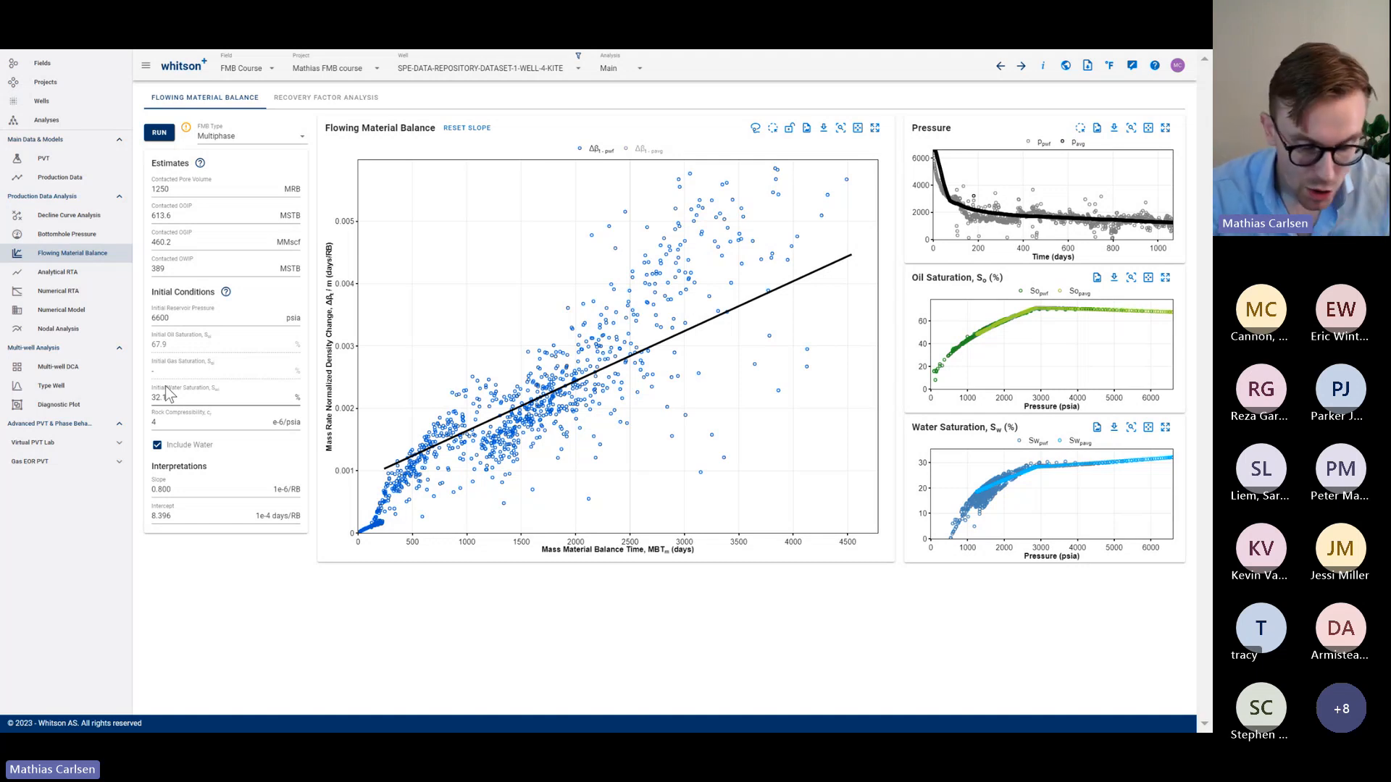
click(165, 395)
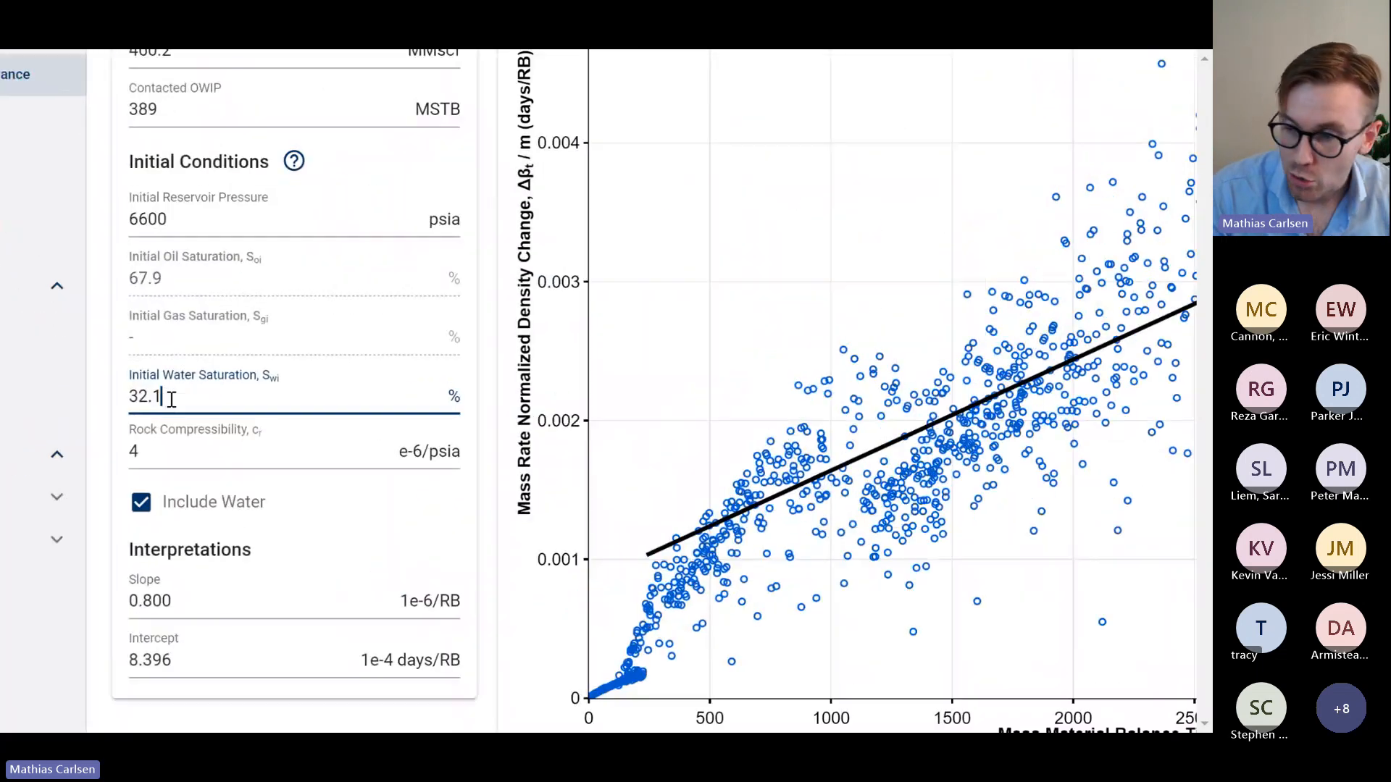
click(116, 380)
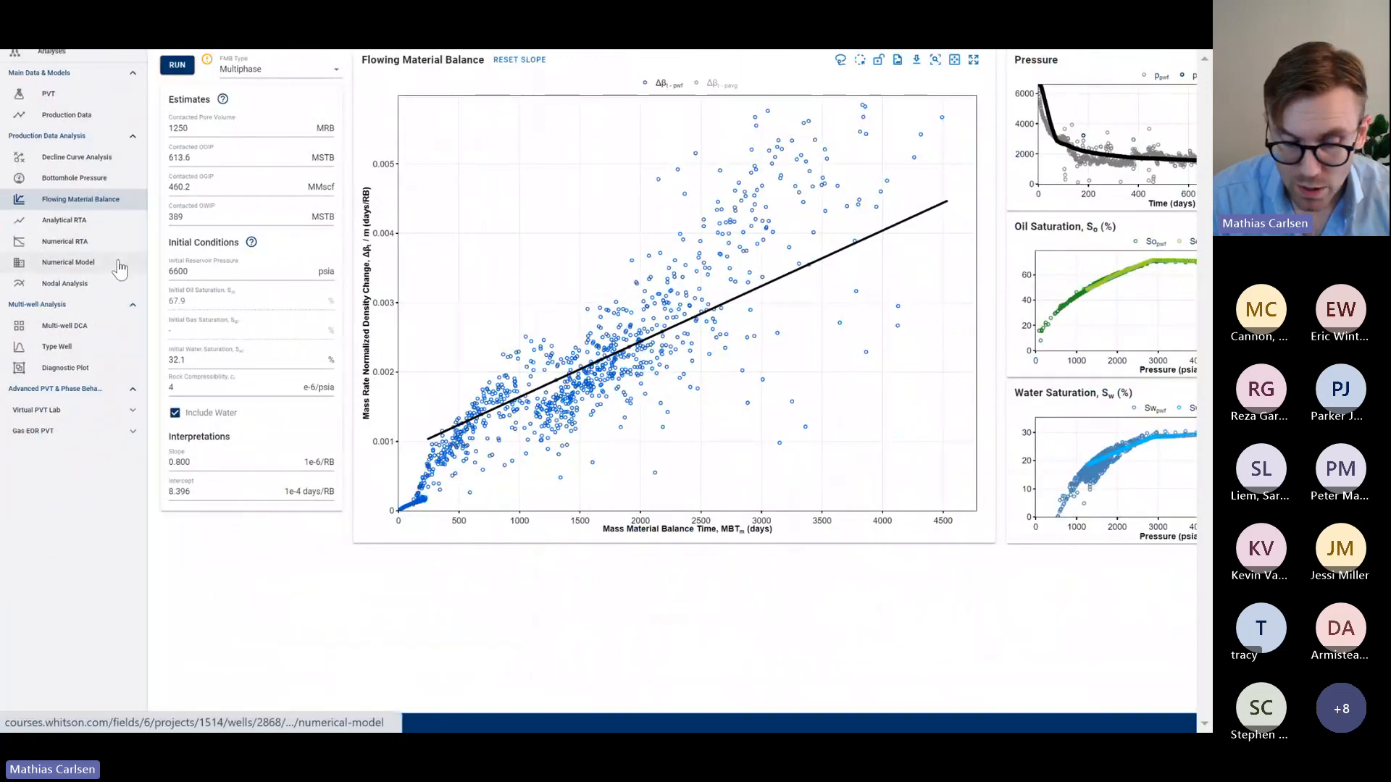
Inspect the matrix residual saturations, especially Swc, in the relative permeability settings of well 4-KITE's numerical model without saving changes
click(120, 269)
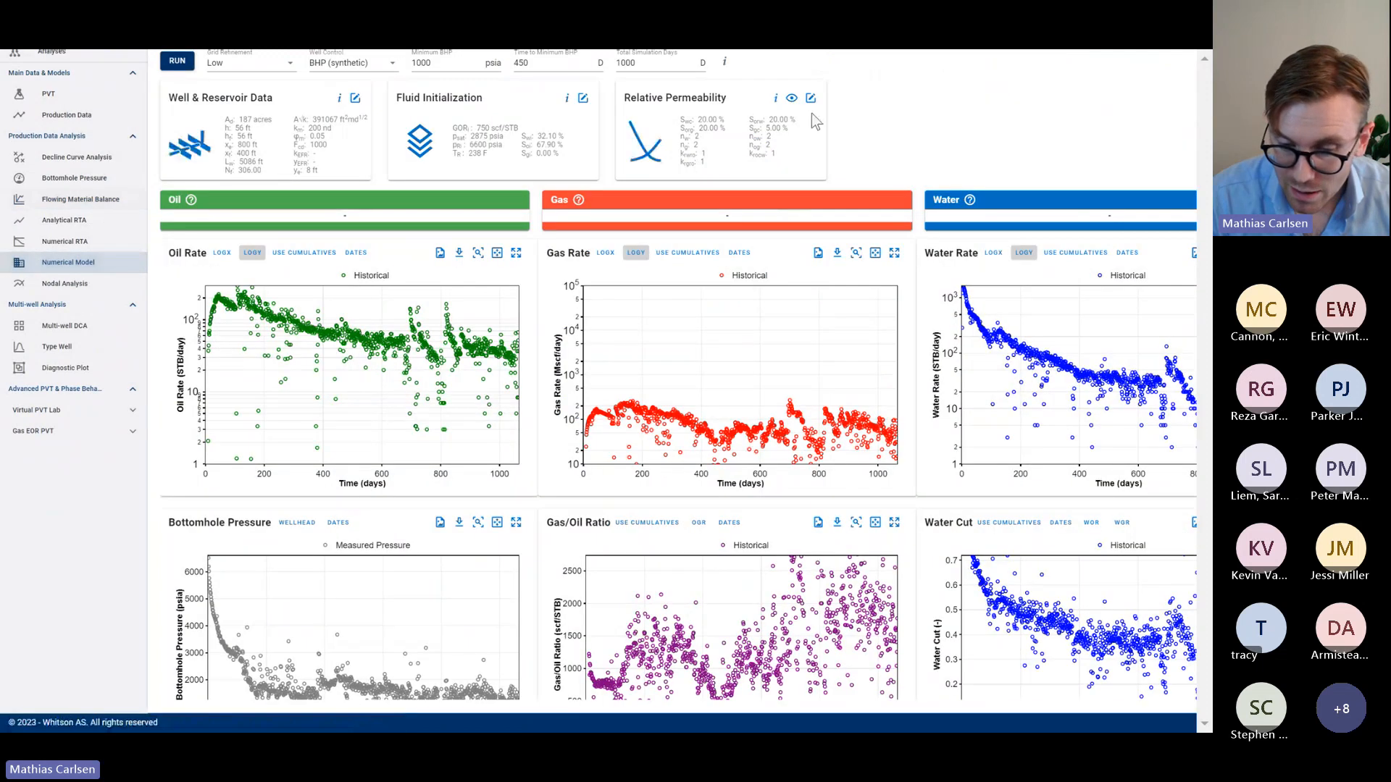
click(811, 98)
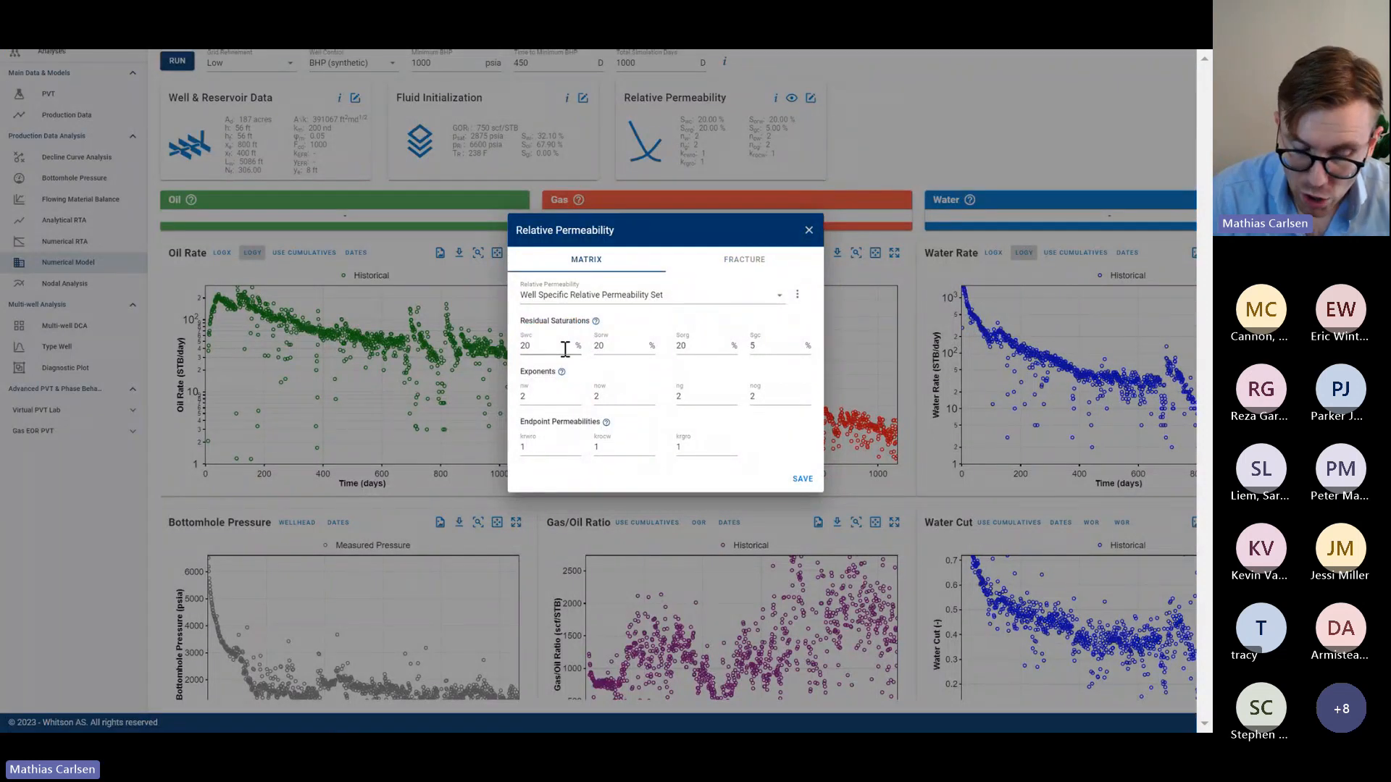
drag(565, 349, 517, 355)
key(ctrl+plus)
key(ctrl+plus)
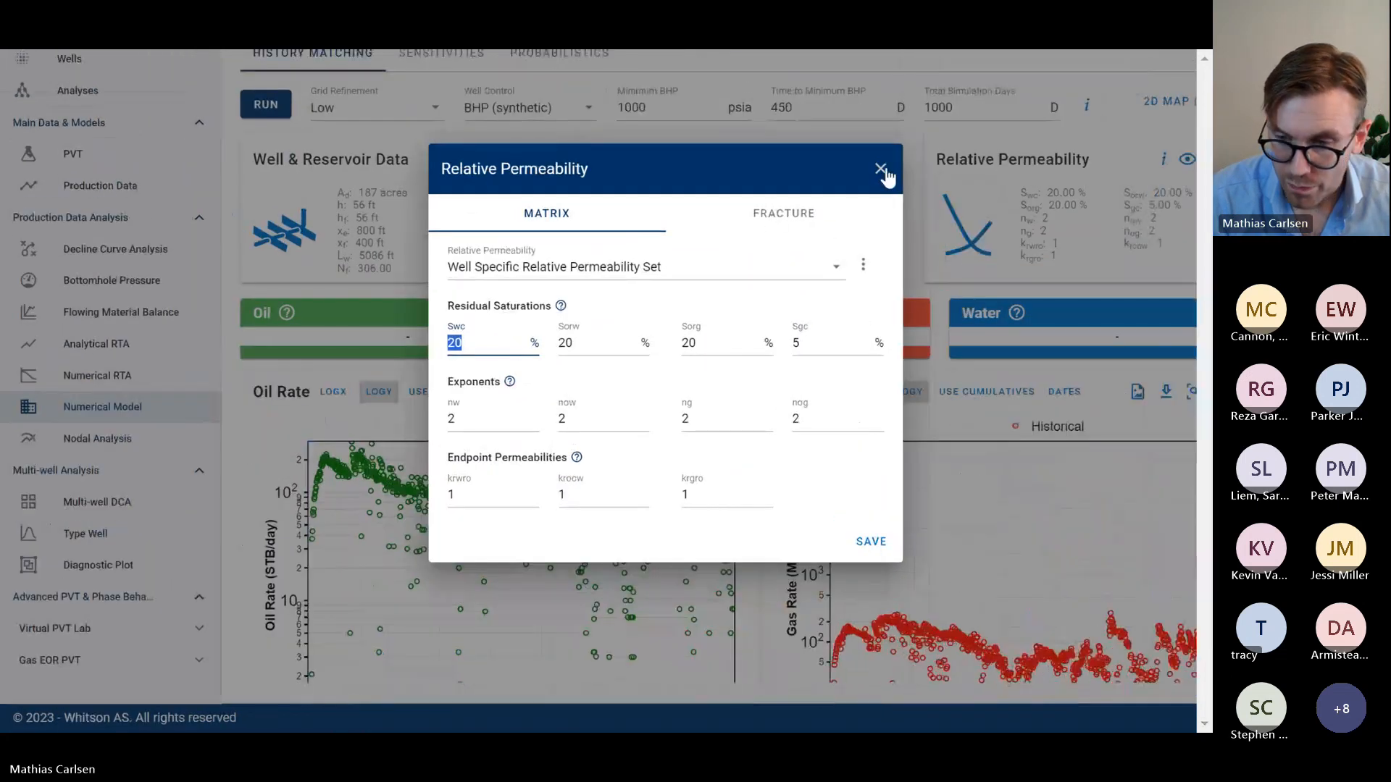
click(880, 168)
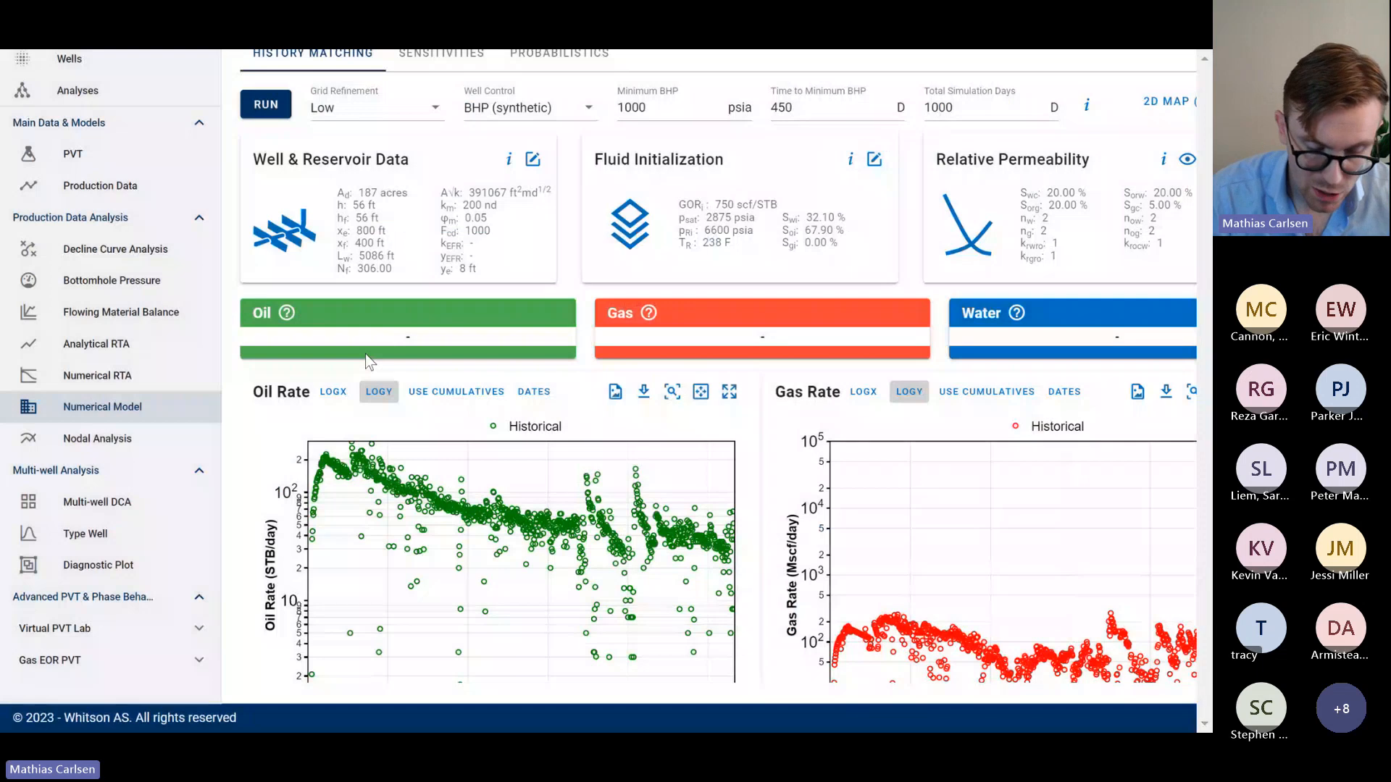
key(ctrl+minus)
key(ctrl+minus)
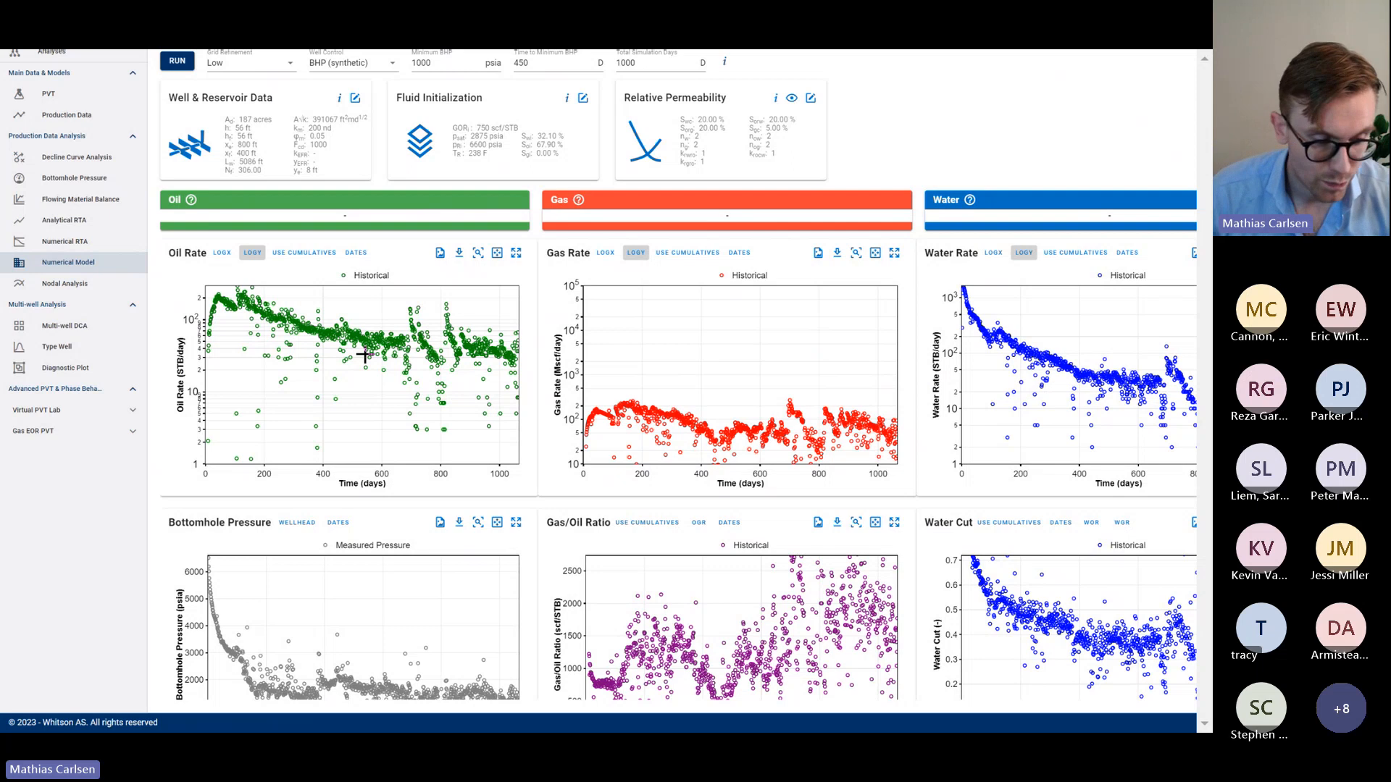
Reopen the flowing material balance and shift the interpretation line below the data points, to an intercept of about -16.1
click(120, 208)
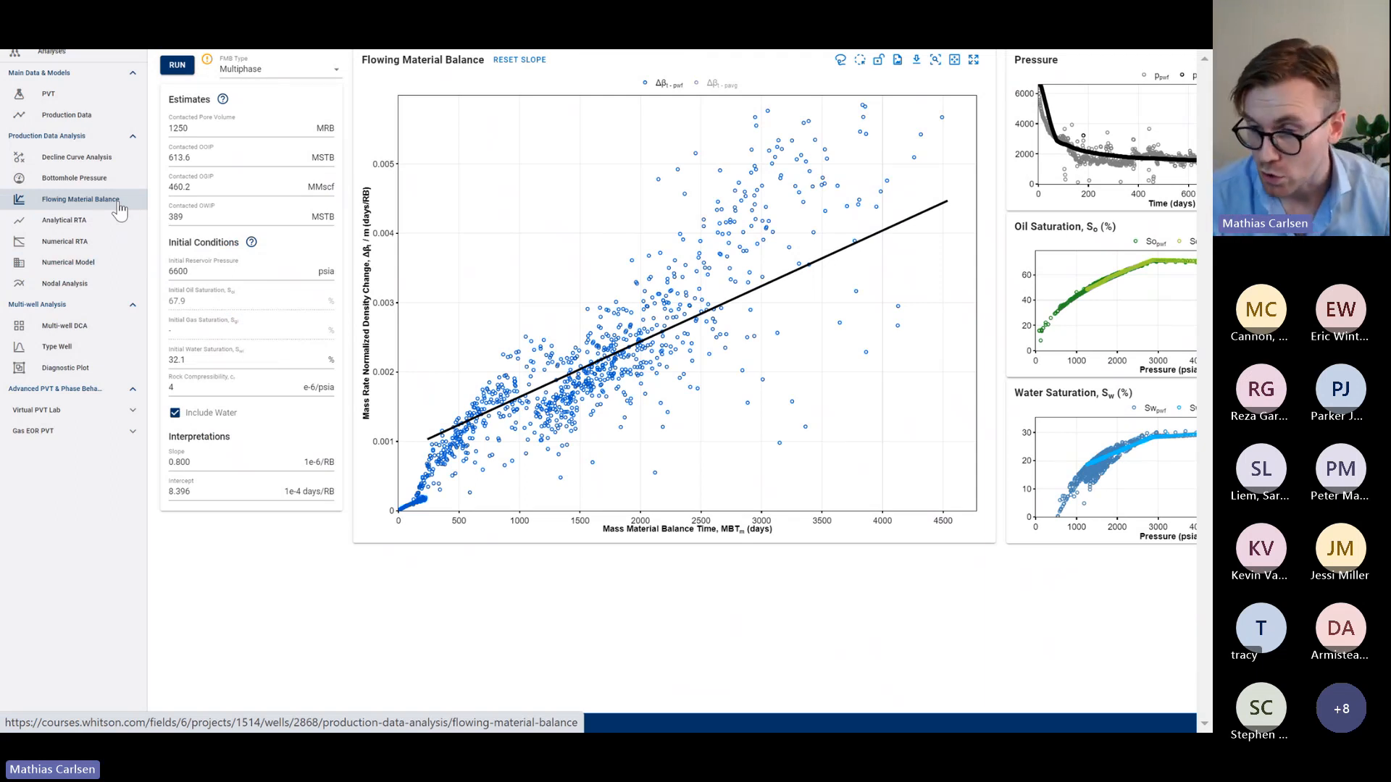
key(ctrl+minus)
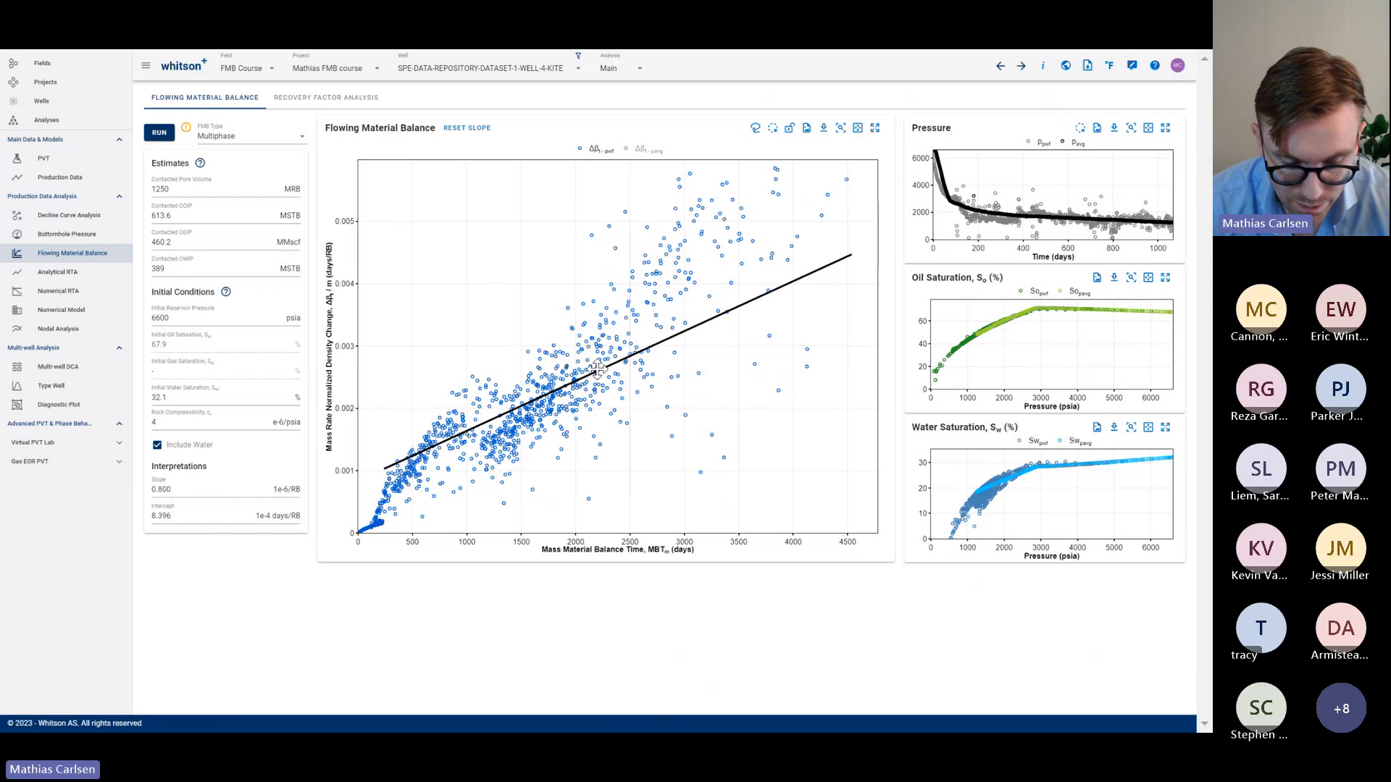
drag(598, 373, 612, 395)
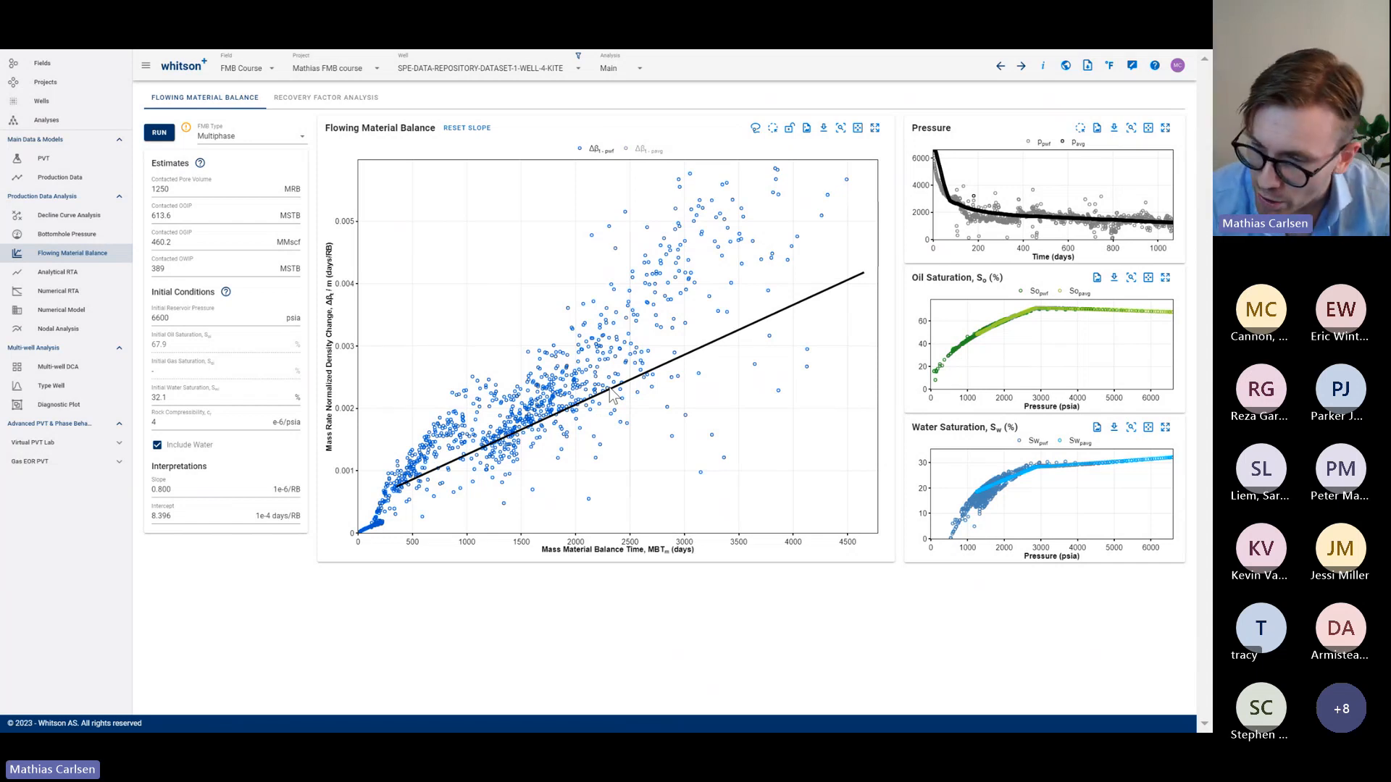
drag(612, 394, 899, 572)
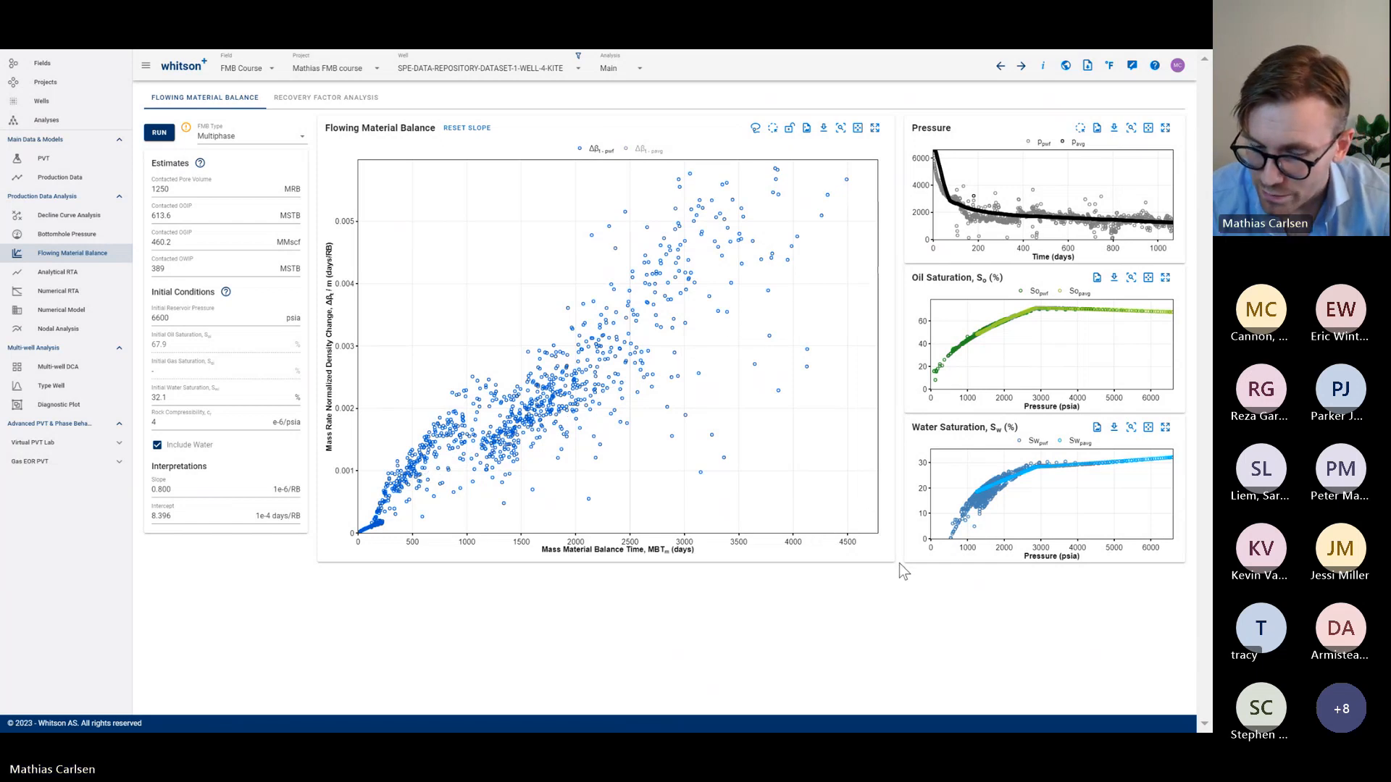
click(450, 141)
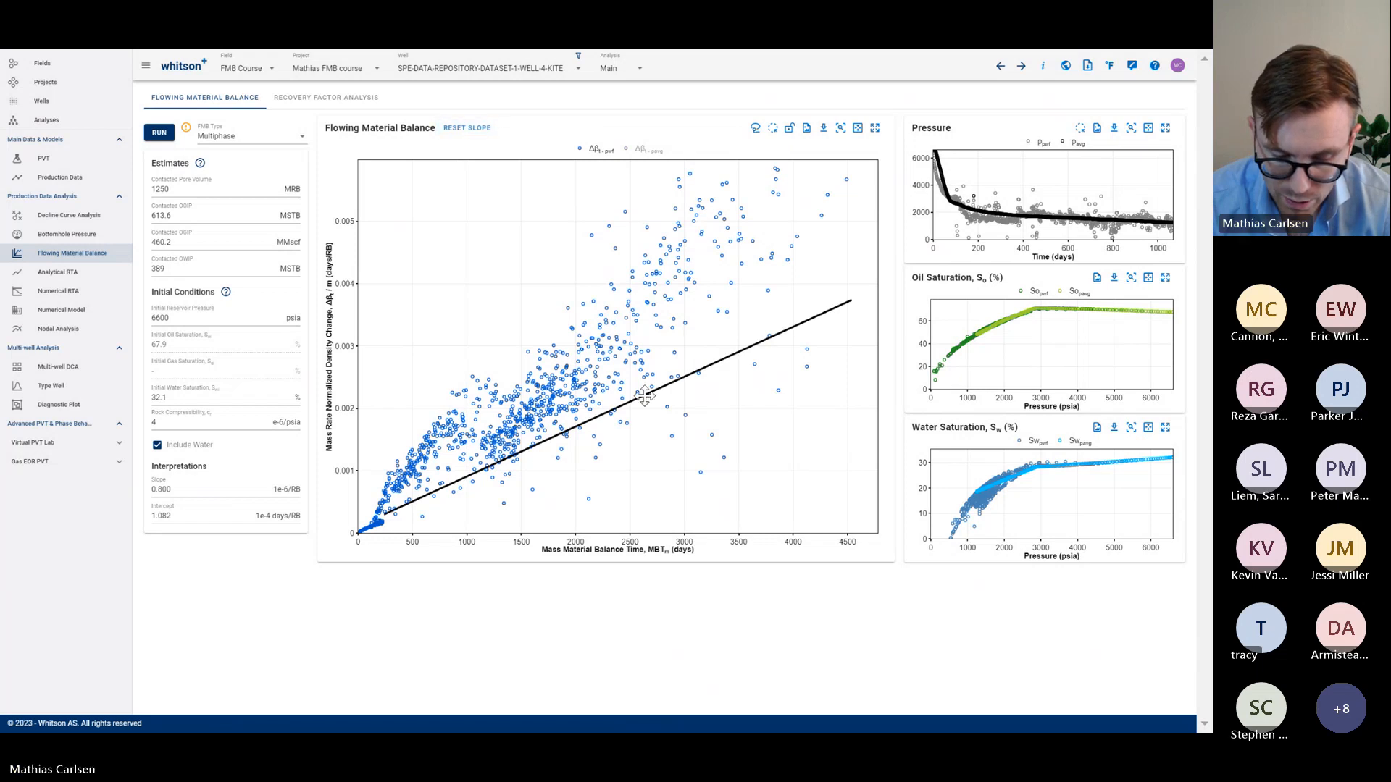
drag(644, 395, 935, 555)
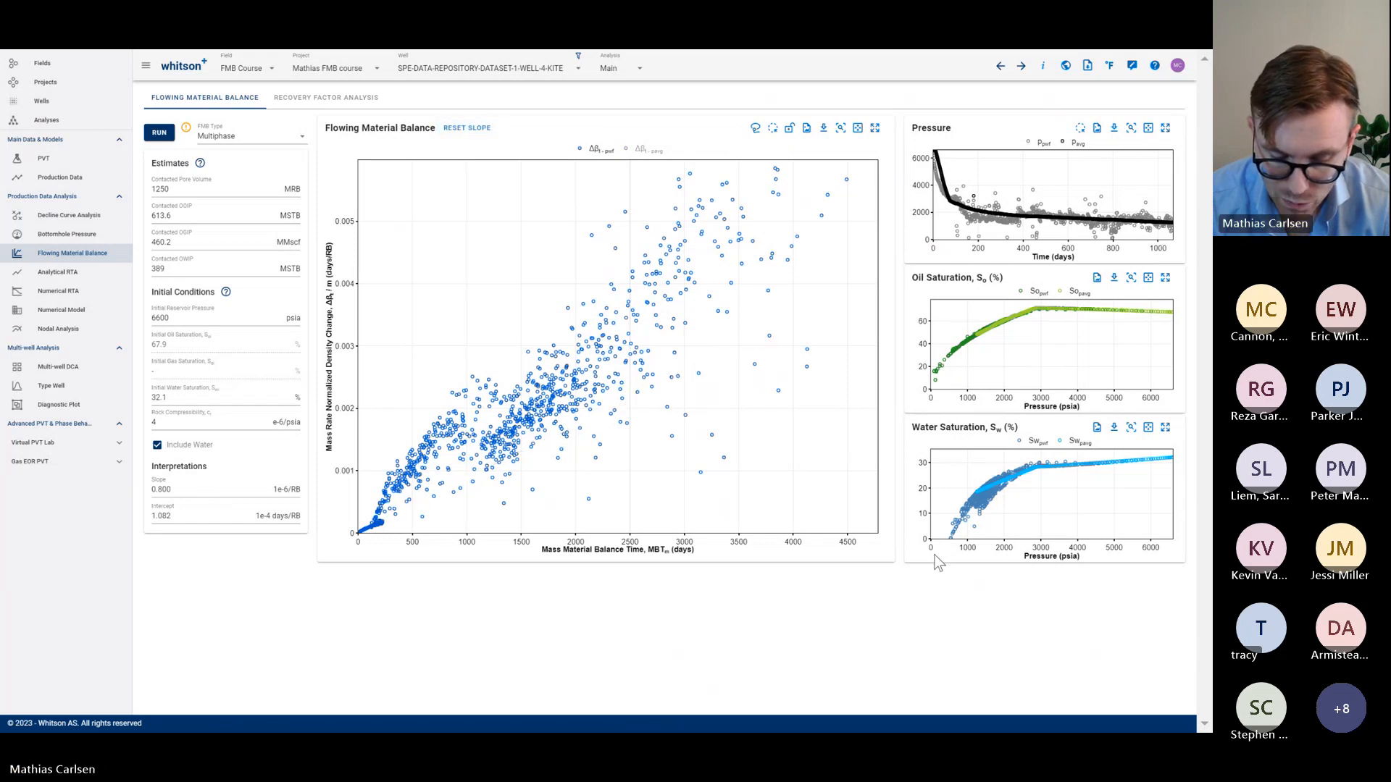
click(465, 139)
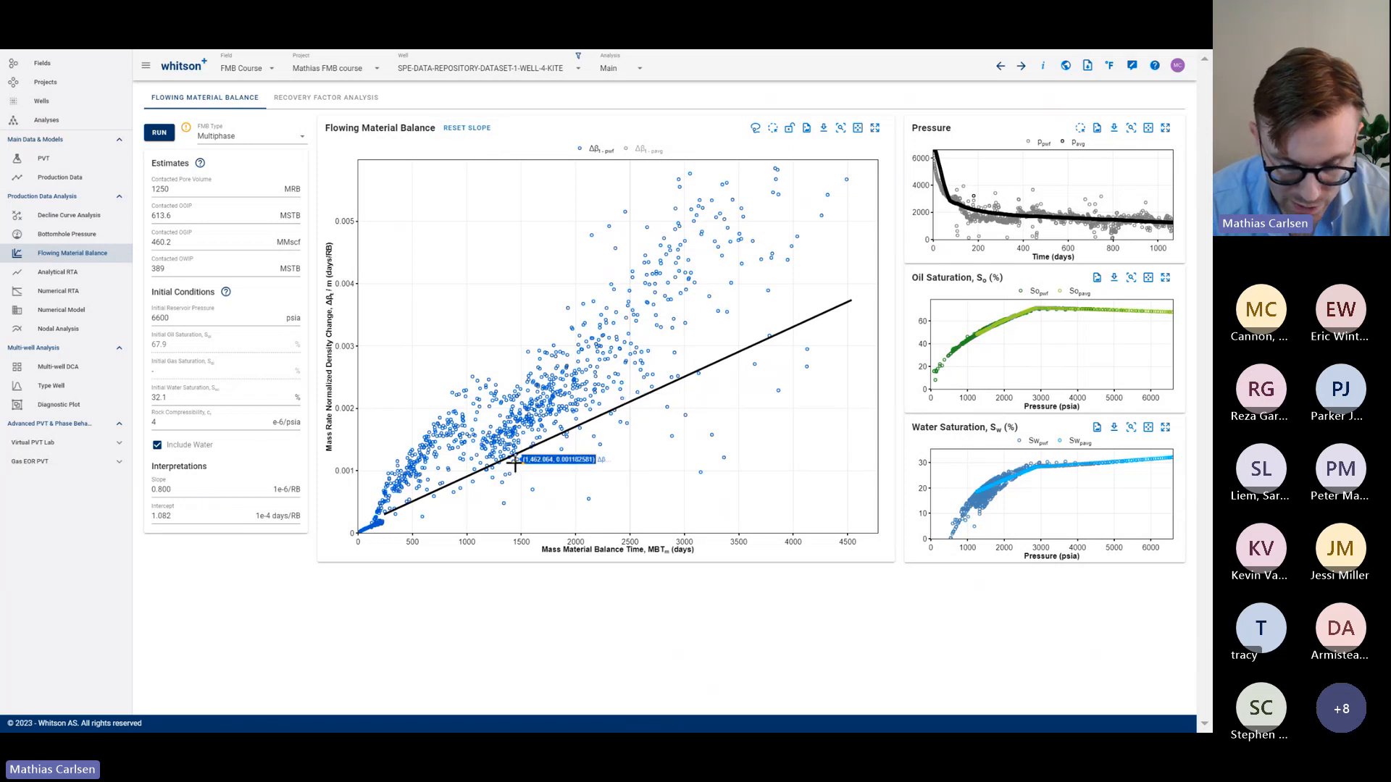
drag(581, 491, 649, 534)
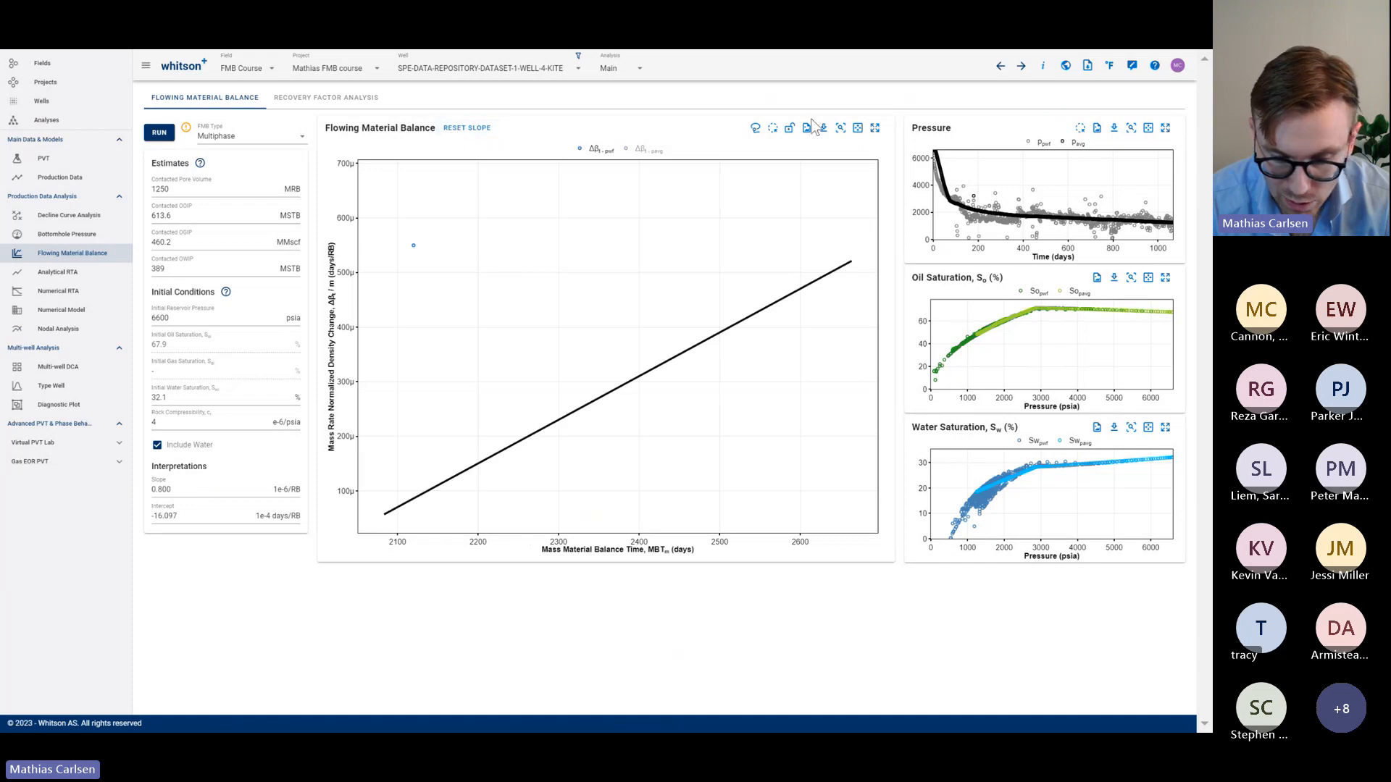
click(857, 128)
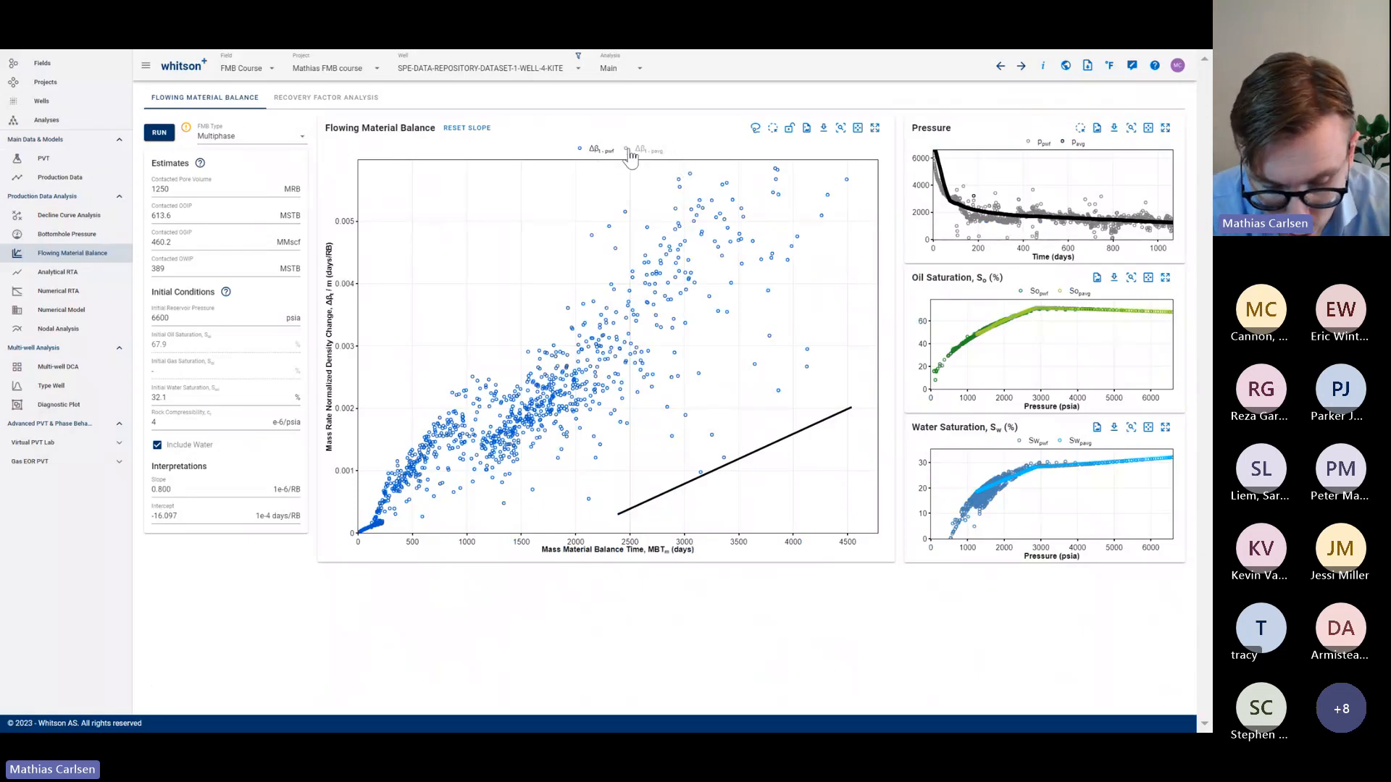
Compare the average-pressure density change series with the flowing-pressure data in the material balance plot, leaving that series hidden
click(628, 151)
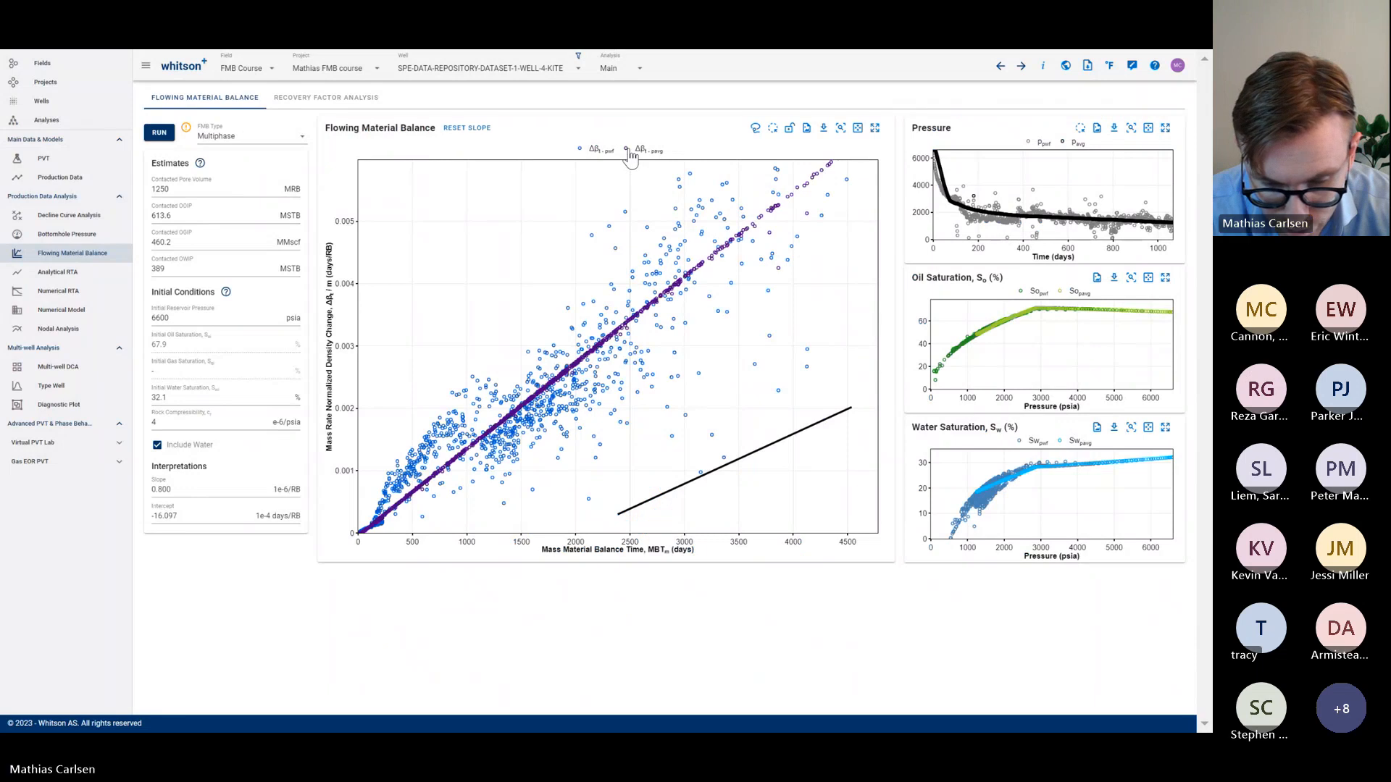
click(629, 151)
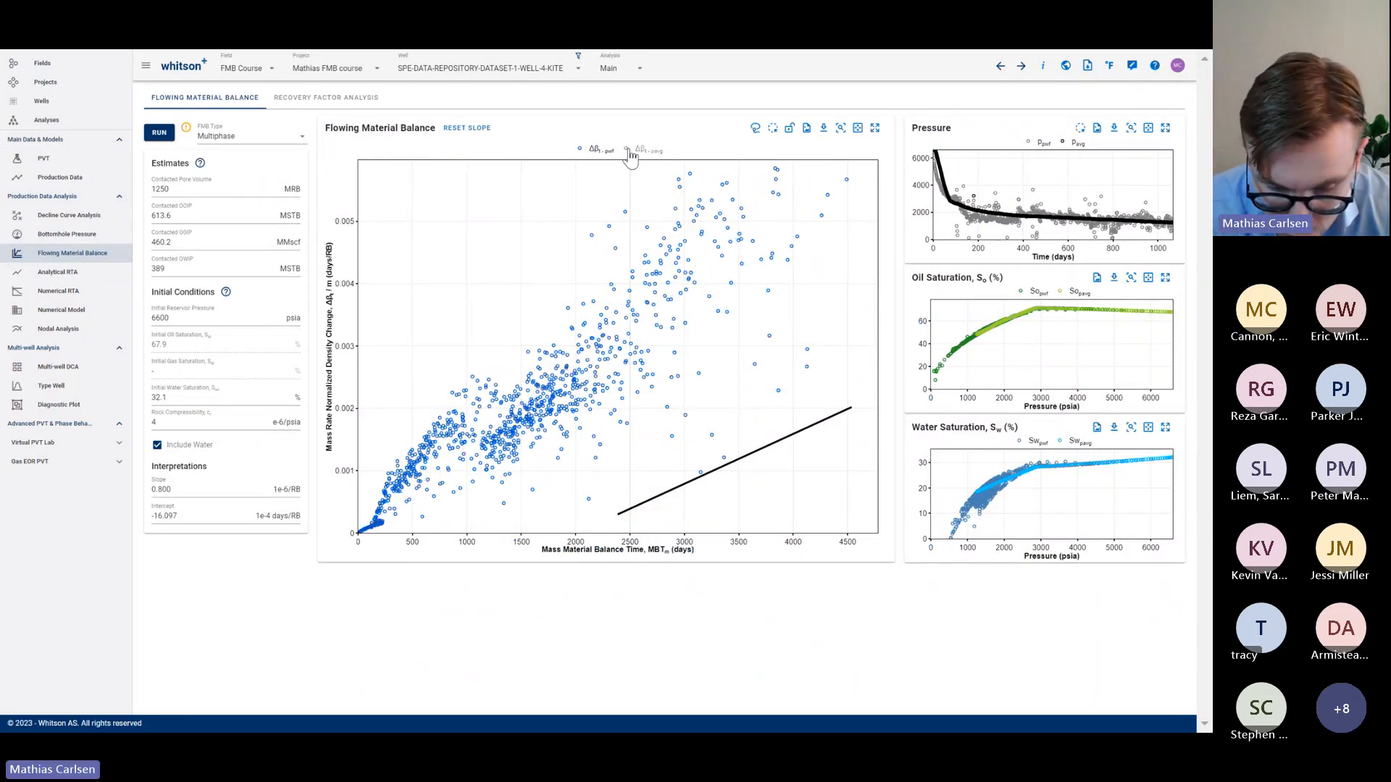
click(629, 151)
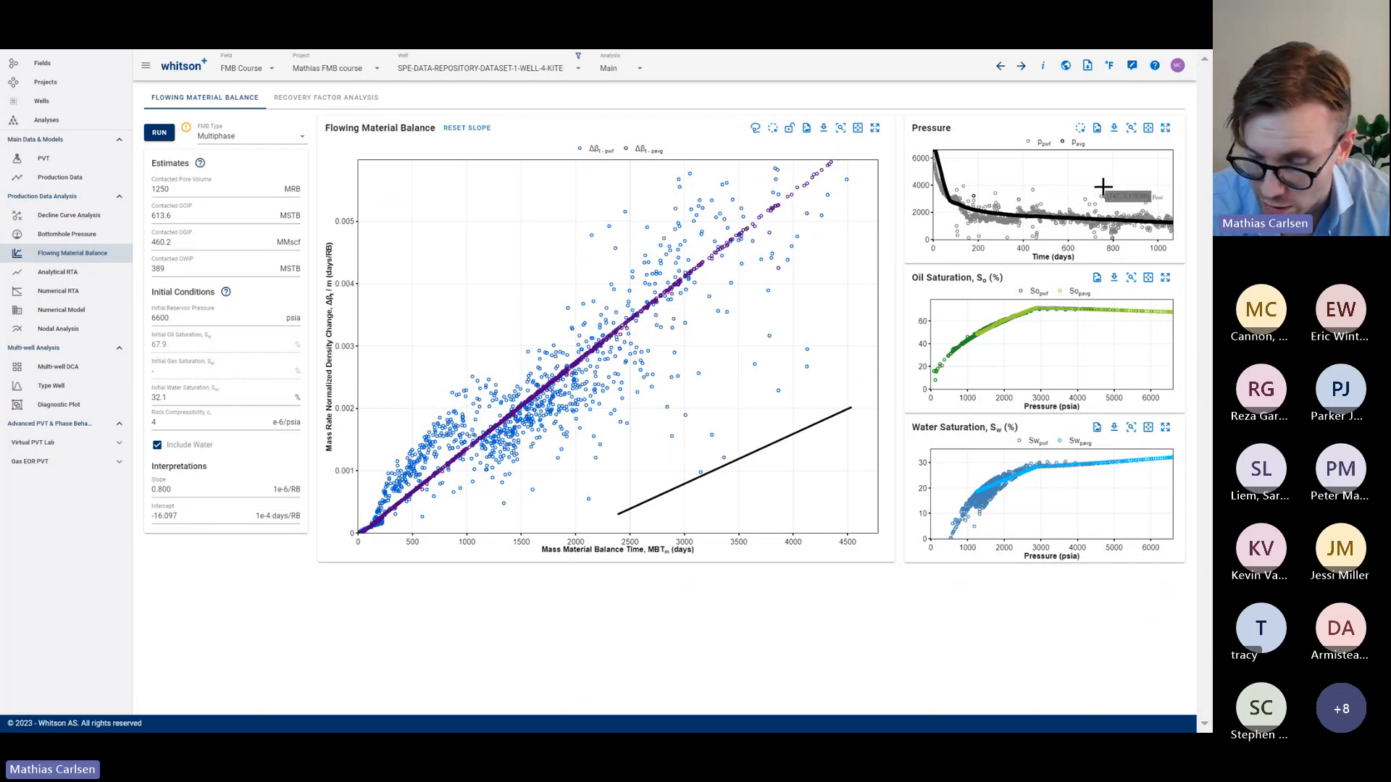
click(621, 152)
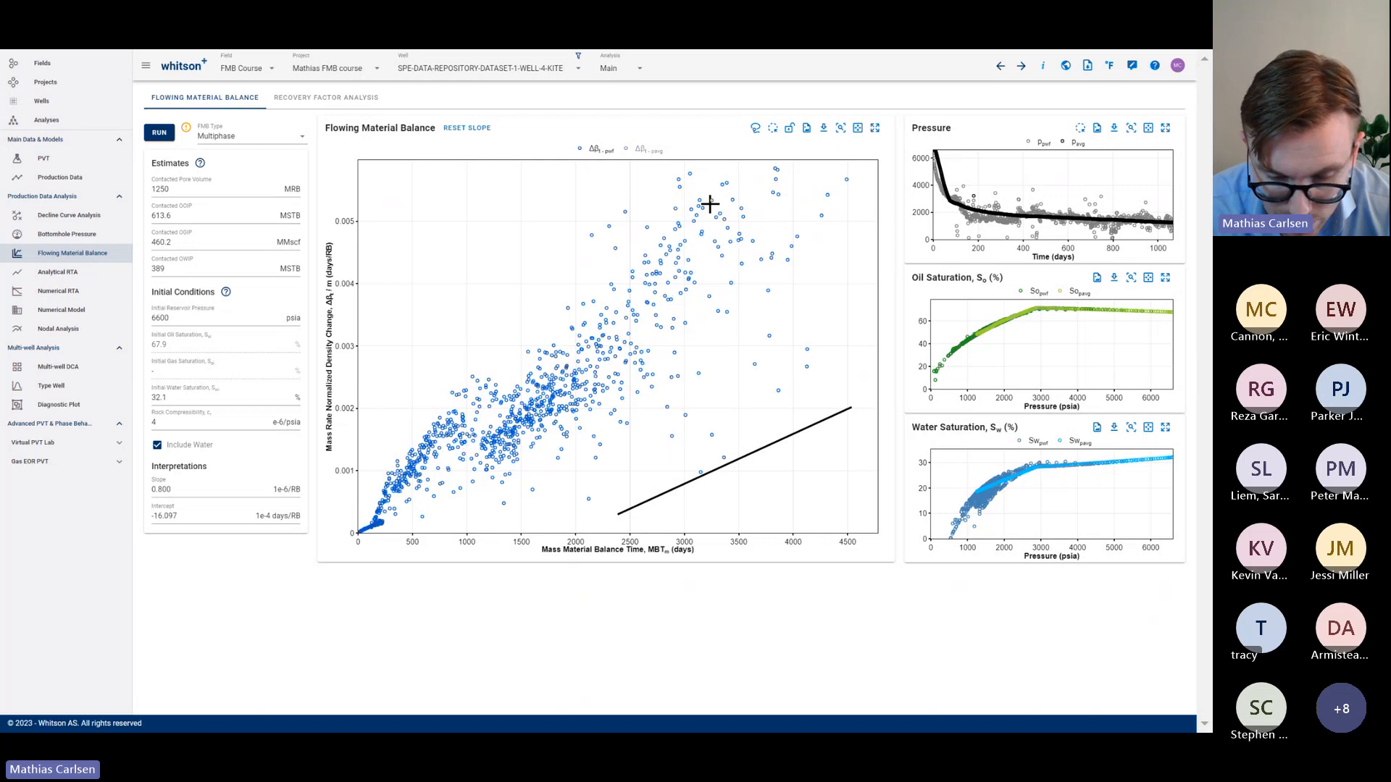
Enlarge the early data on the flowing material balance plot, up to about 500 days of material balance time
click(757, 131)
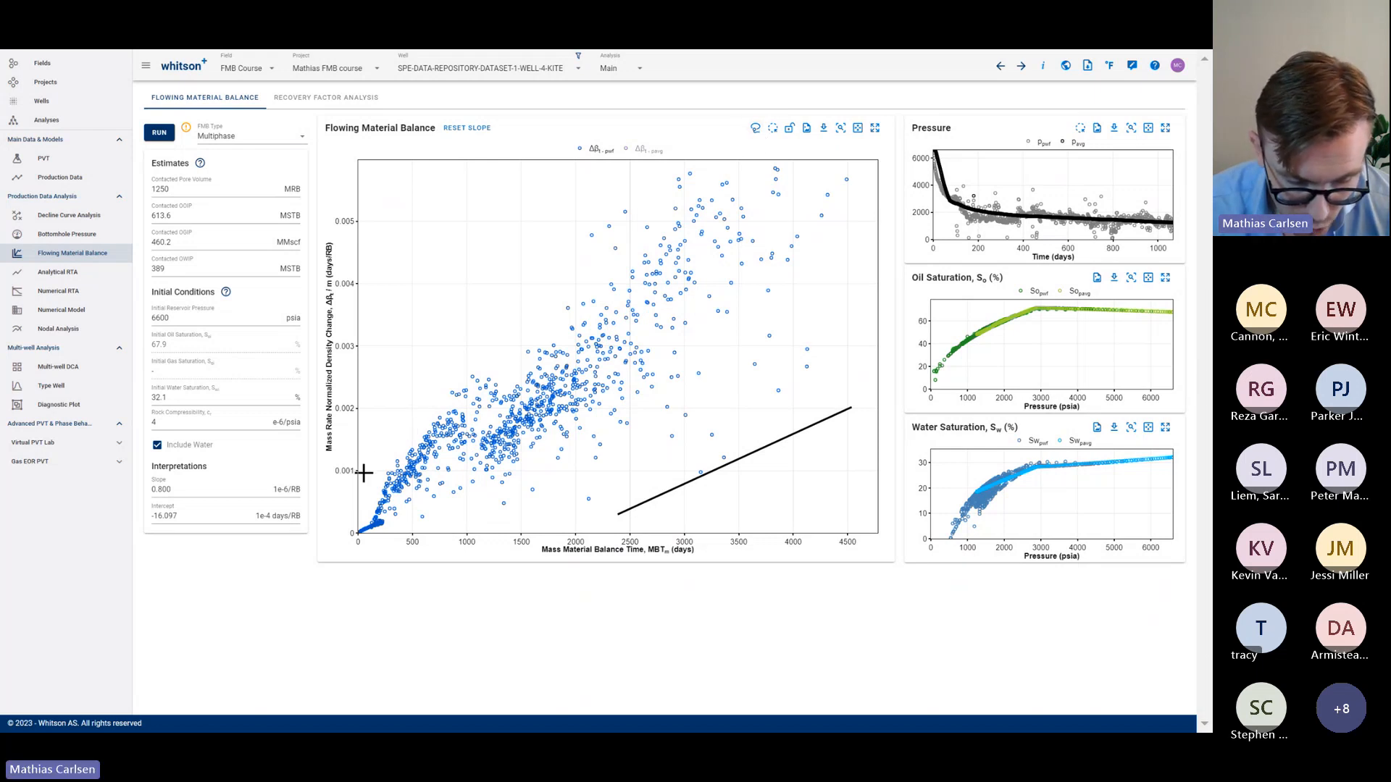
drag(360, 472, 410, 536)
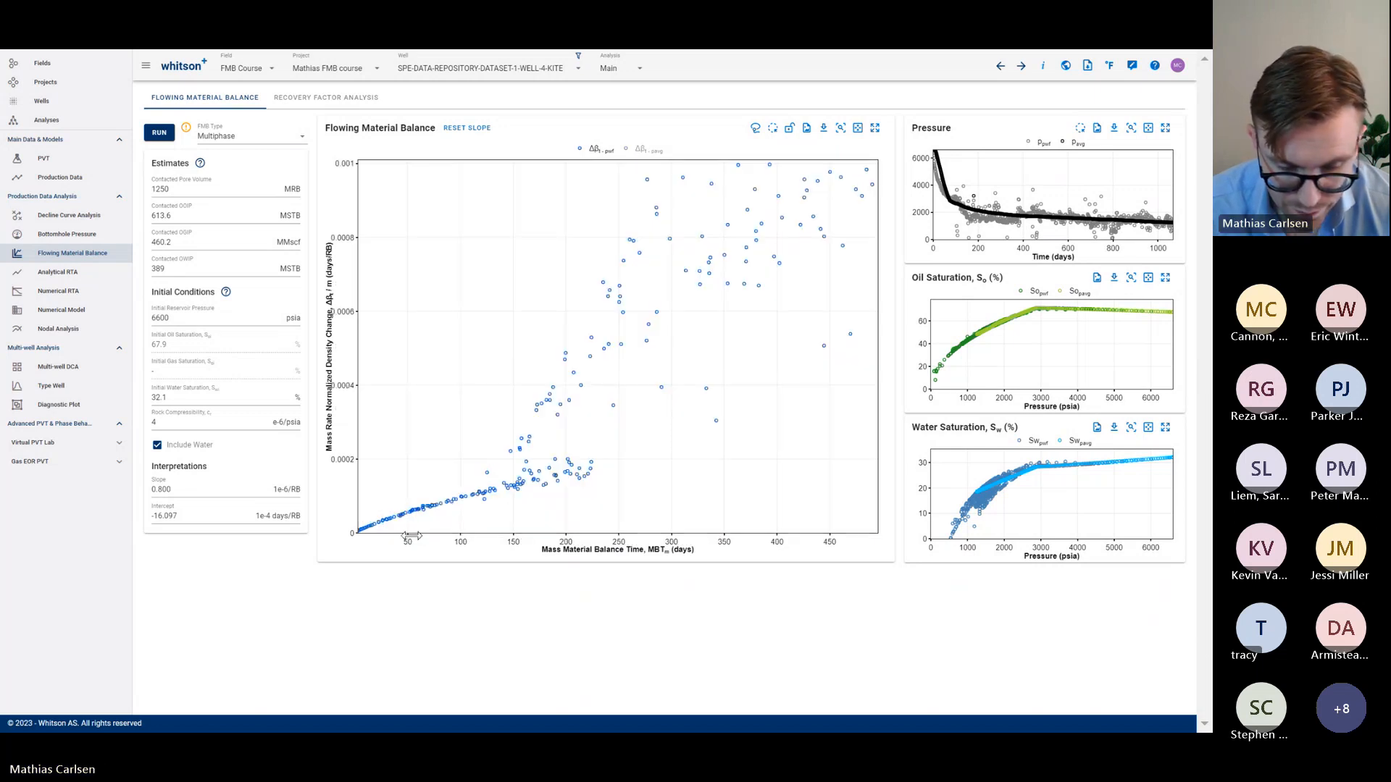
Reset the slope line, lasso-fit it to the early linear points, and drag it upward off the data
click(464, 134)
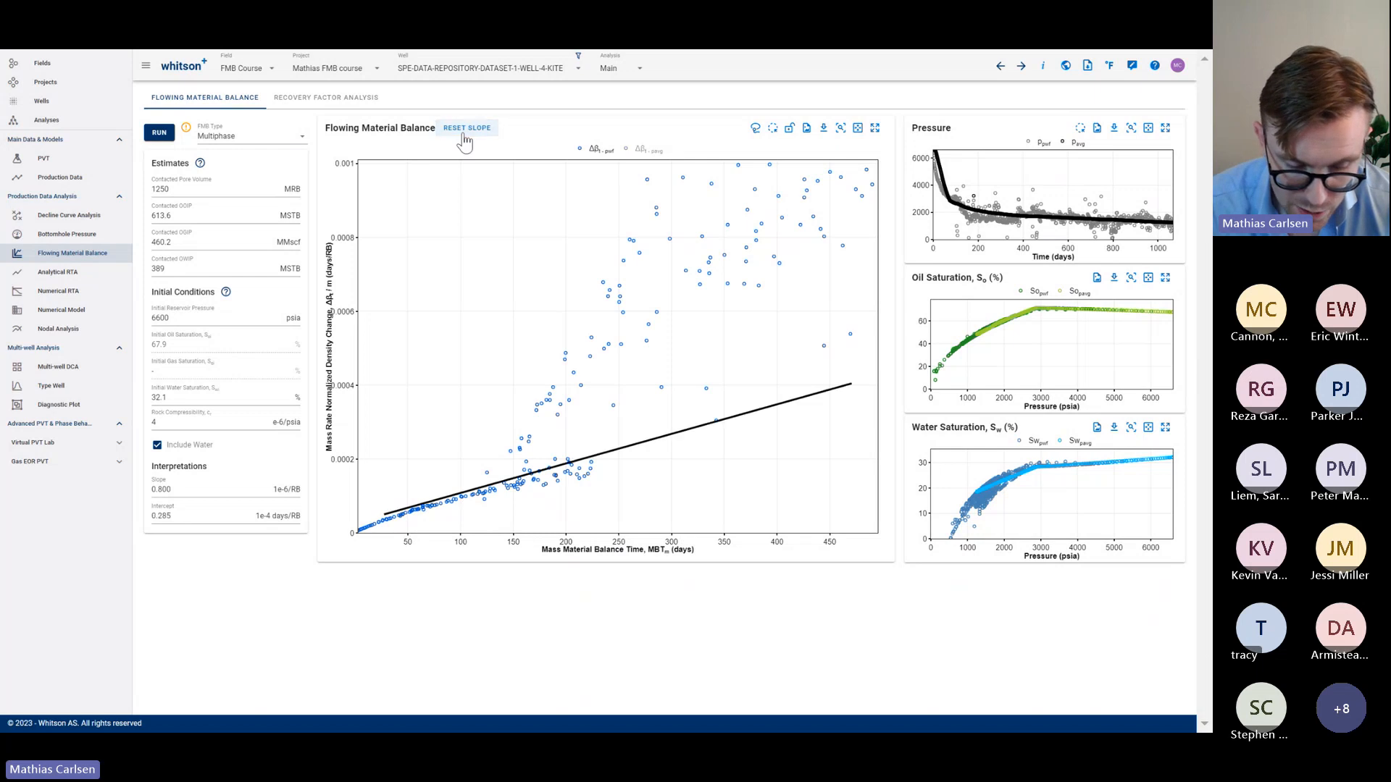
click(756, 131)
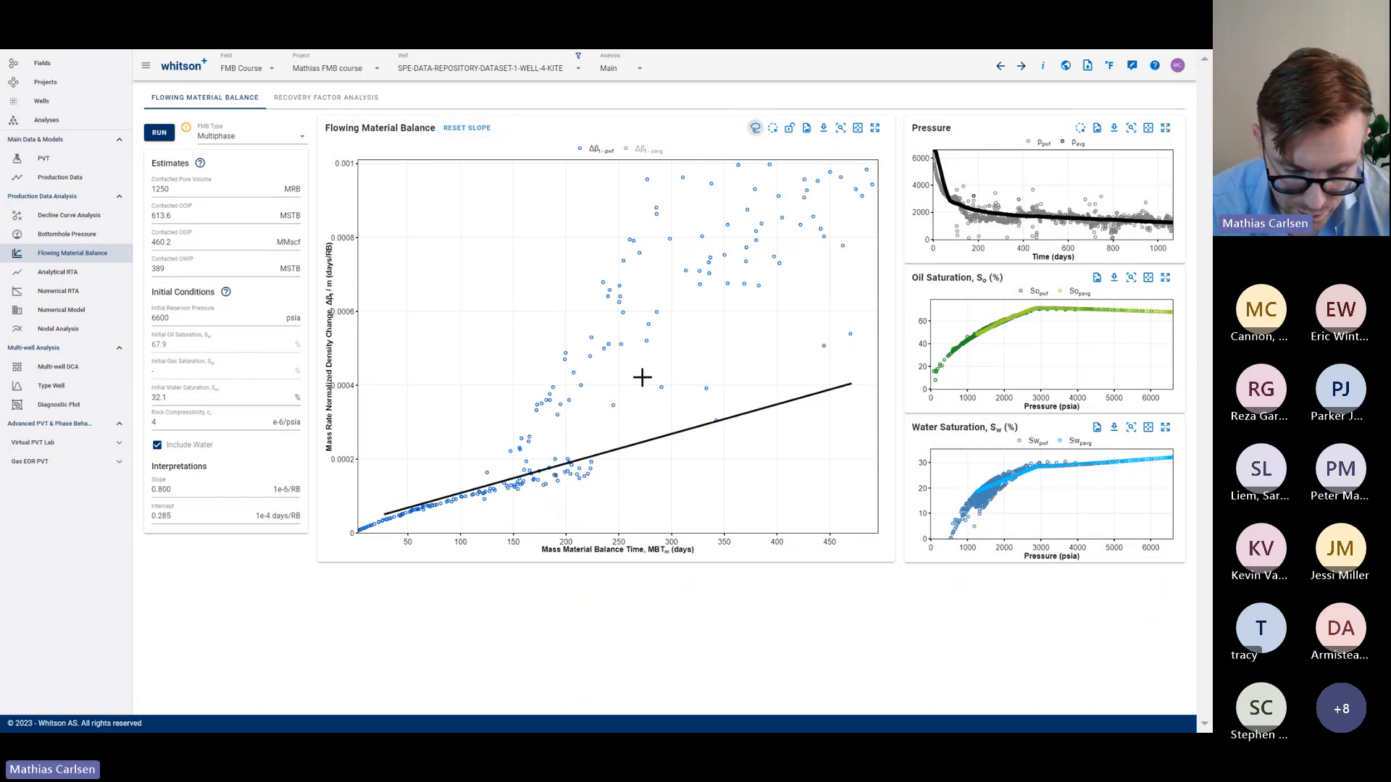
mouse_move(454, 518)
mouse_down()
mouse_move(533, 478)
mouse_move(444, 472)
mouse_move(422, 493)
mouse_up()
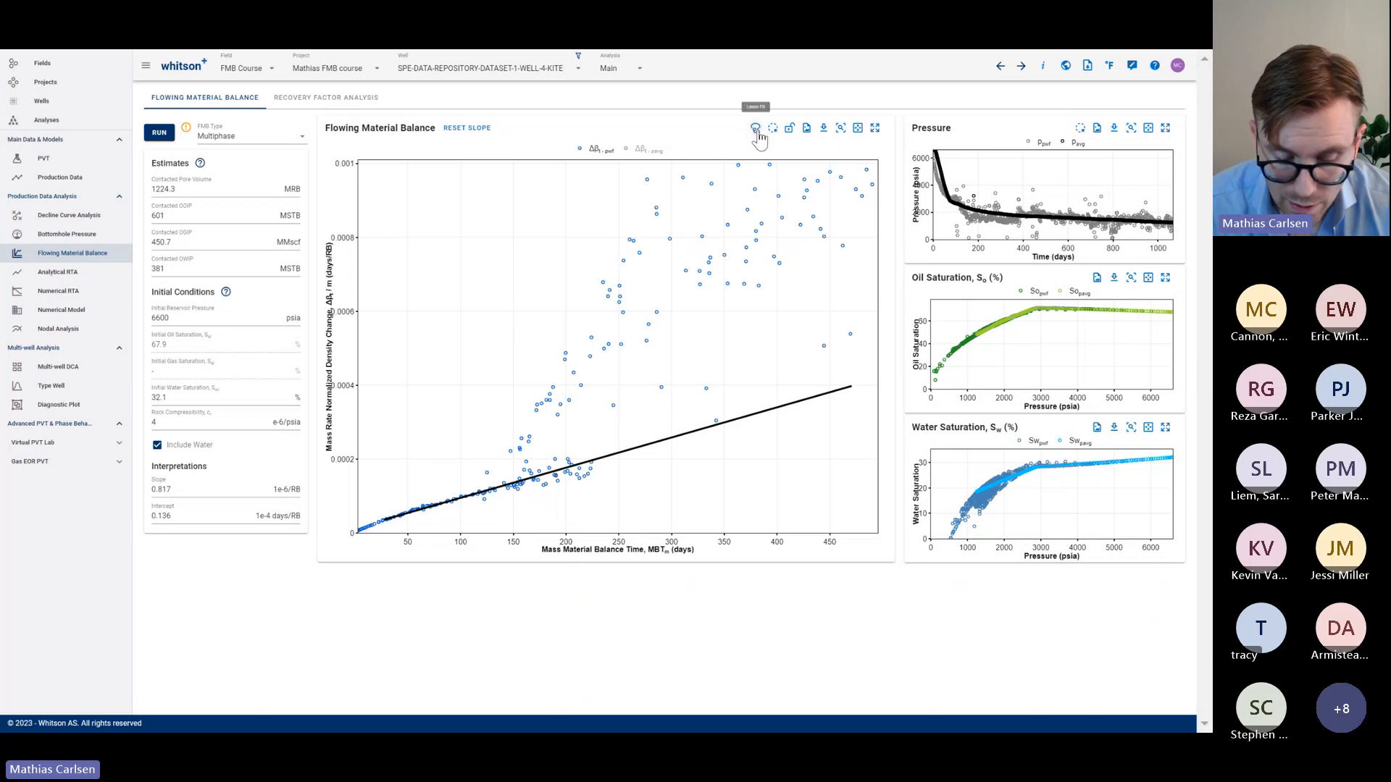
drag(658, 441, 661, 374)
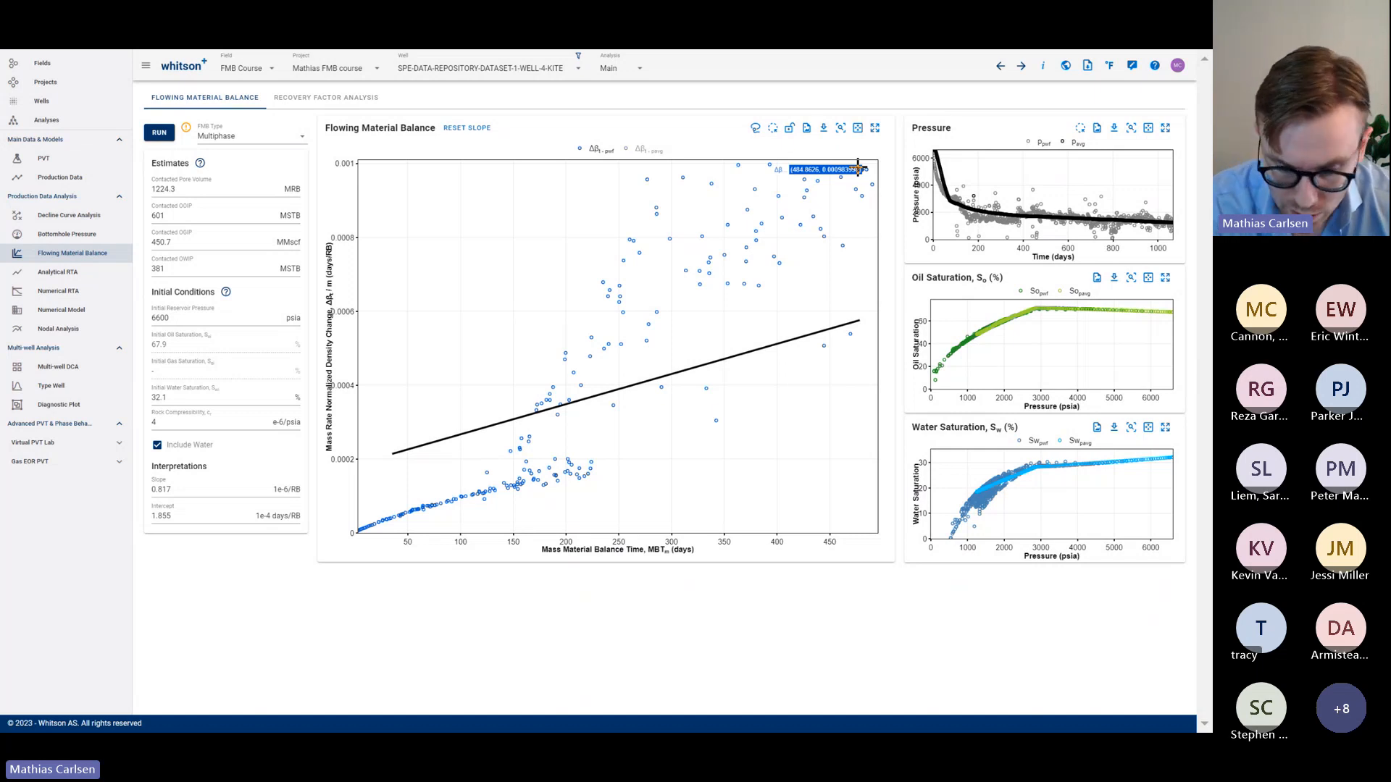
Lasso-highlight the linear points between about 50 and 150 days and inspect them on the enlarged Pressure plot
click(771, 132)
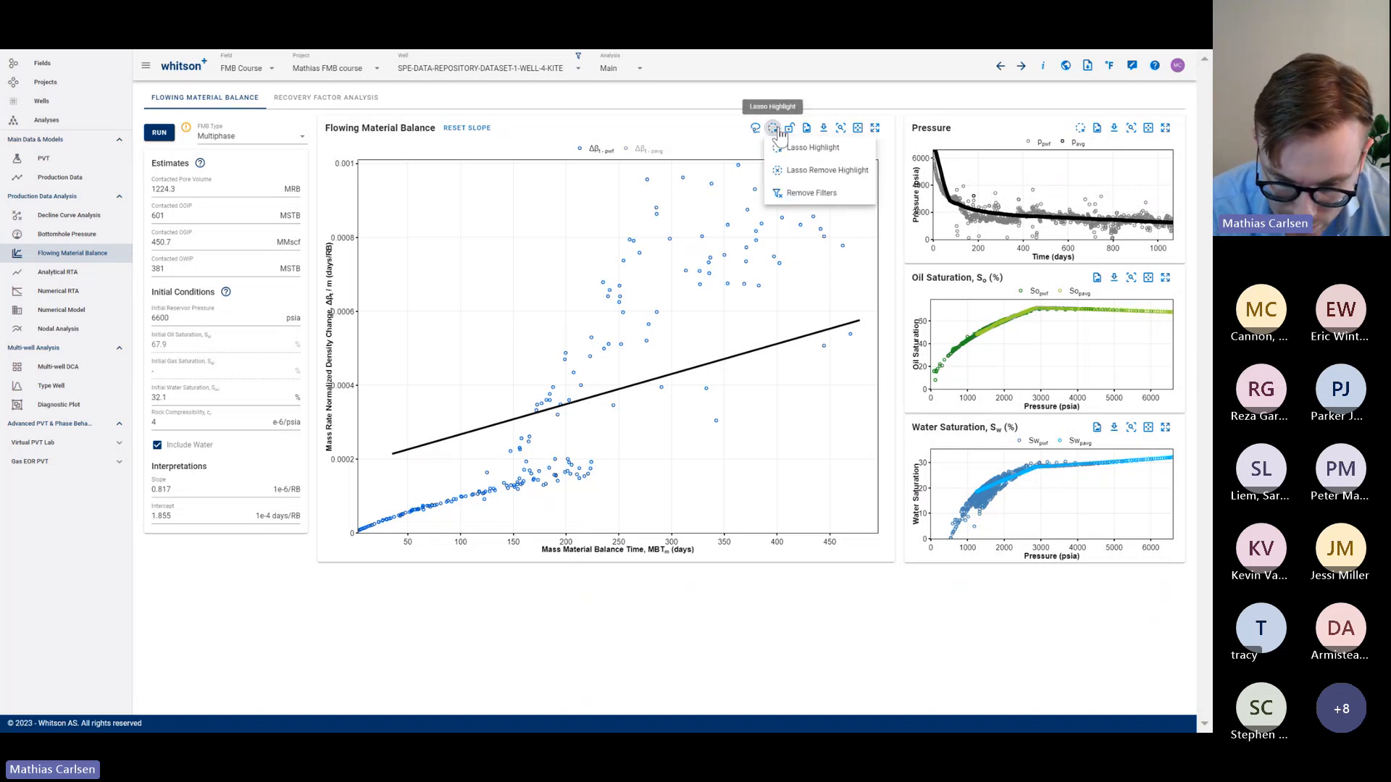
click(797, 143)
mouse_move(481, 460)
mouse_down()
mouse_move(481, 528)
mouse_move(531, 488)
mouse_move(492, 464)
mouse_up()
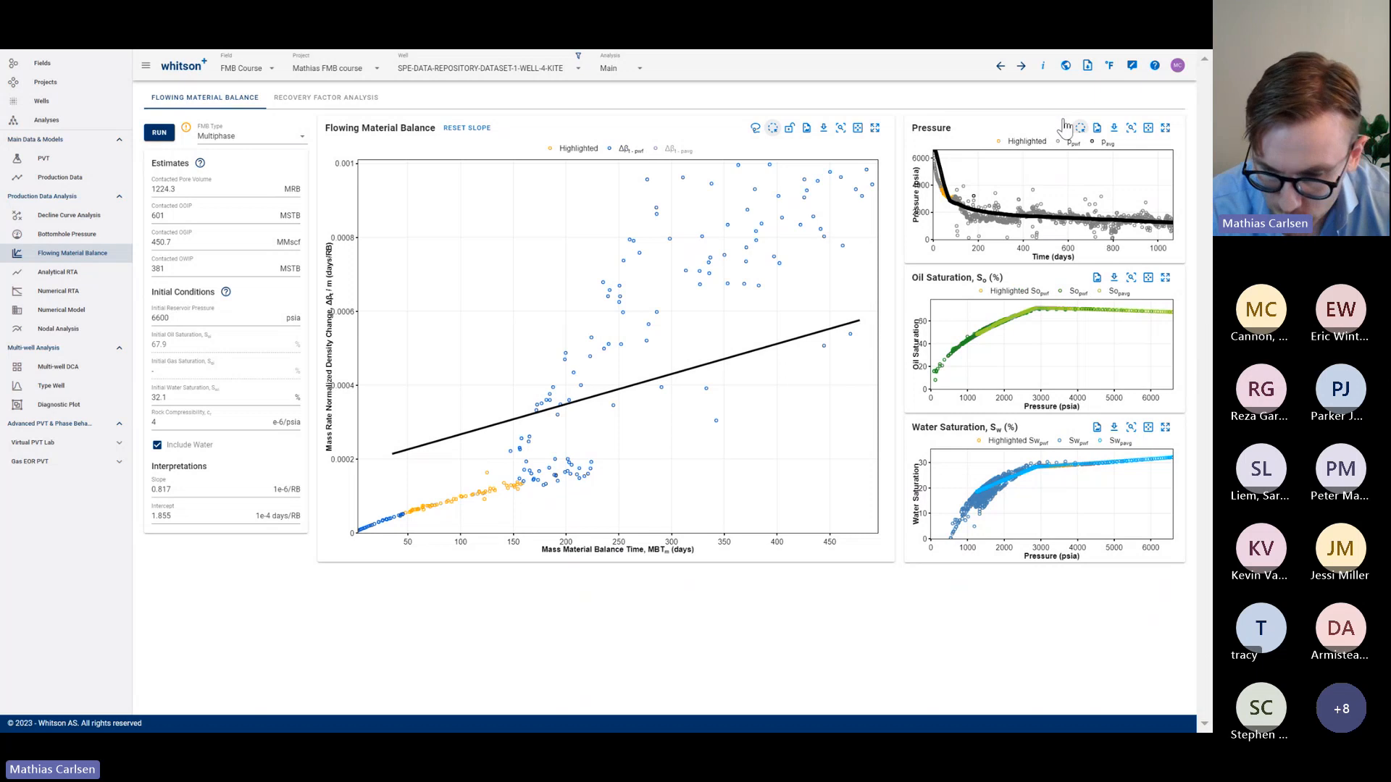
click(1165, 129)
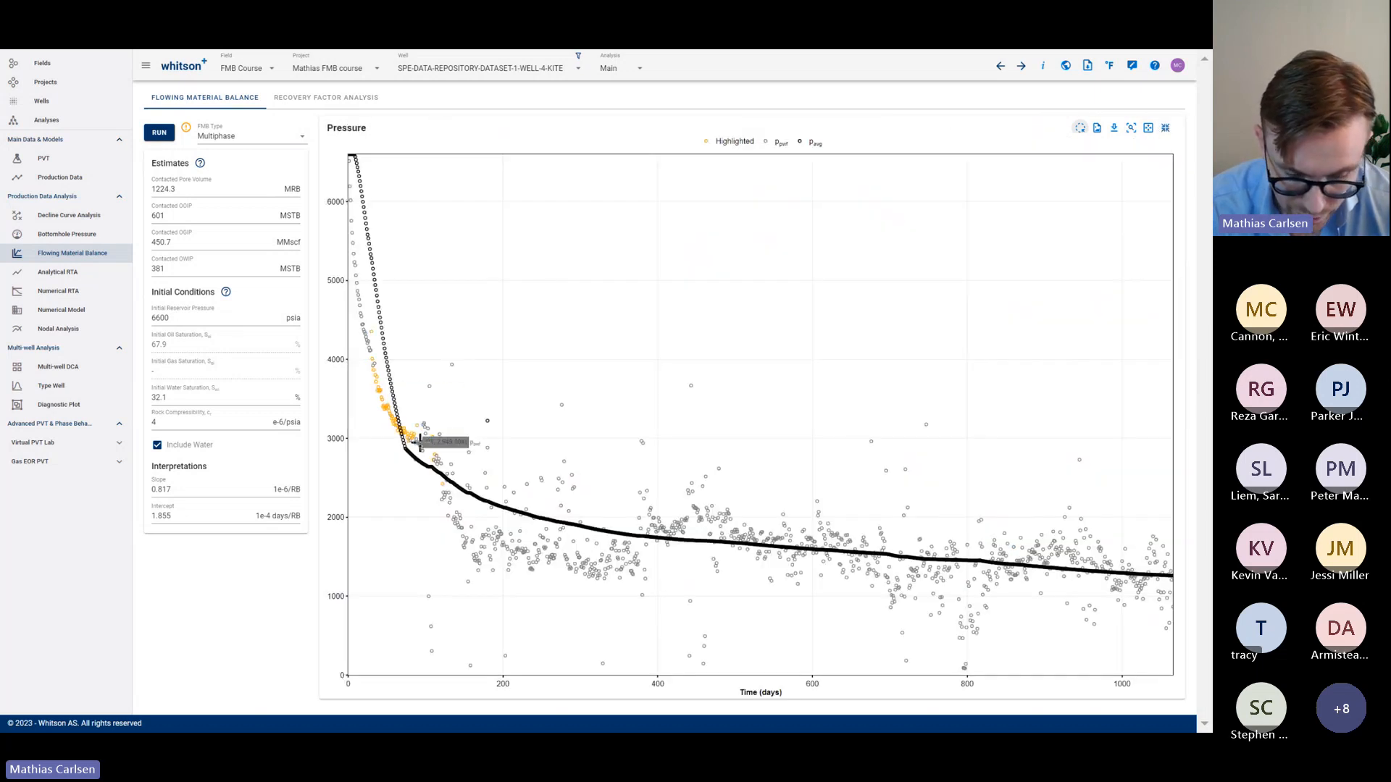
click(1164, 129)
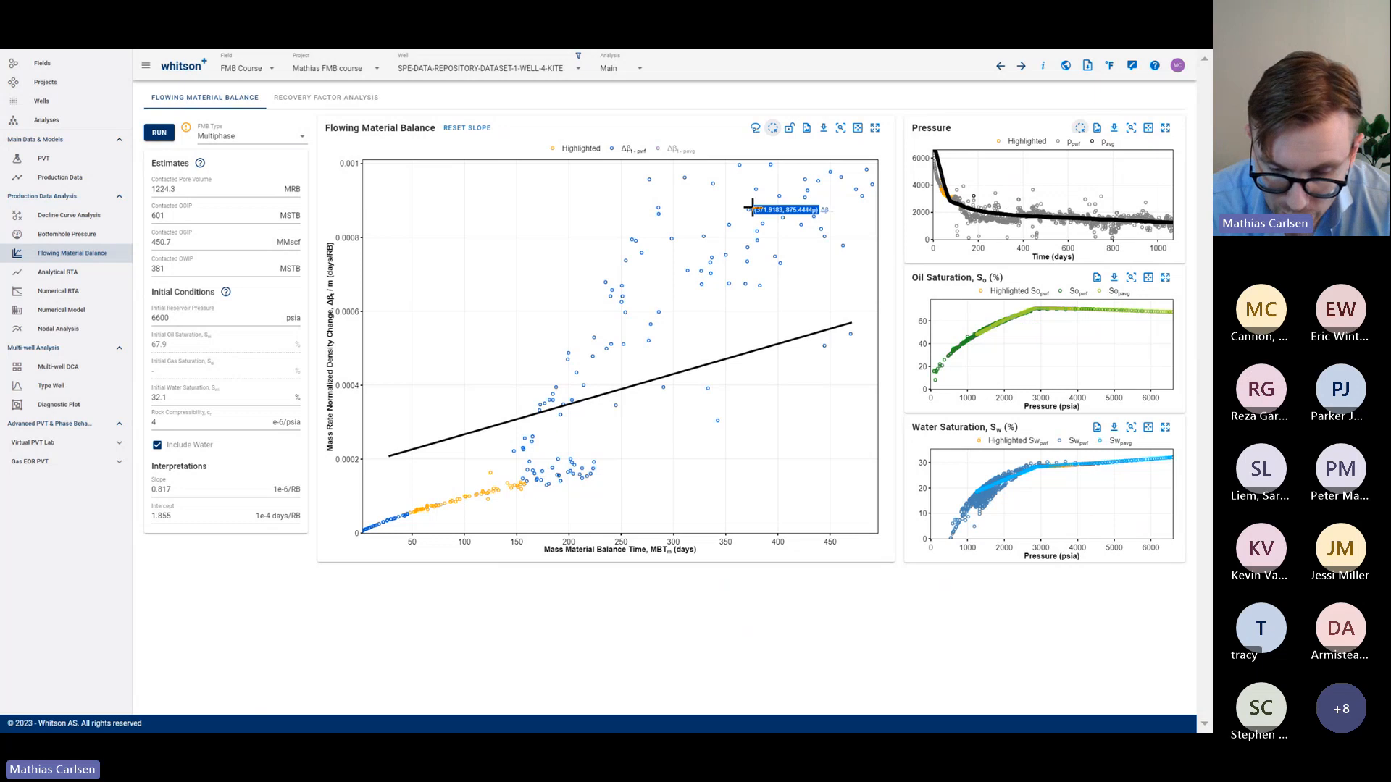
Remove the highlight filters from the Flowing Material Balance plot and turn off lasso highlighting
click(772, 127)
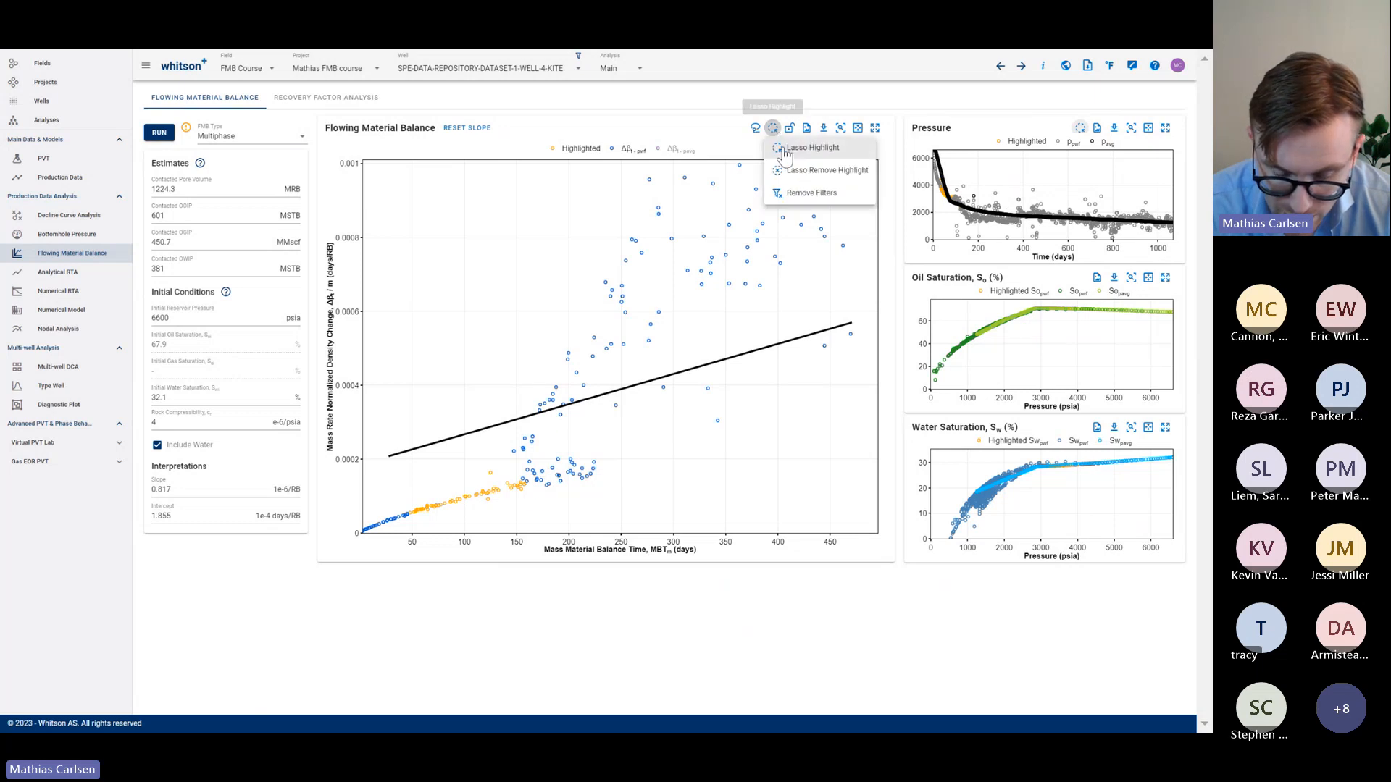
click(786, 196)
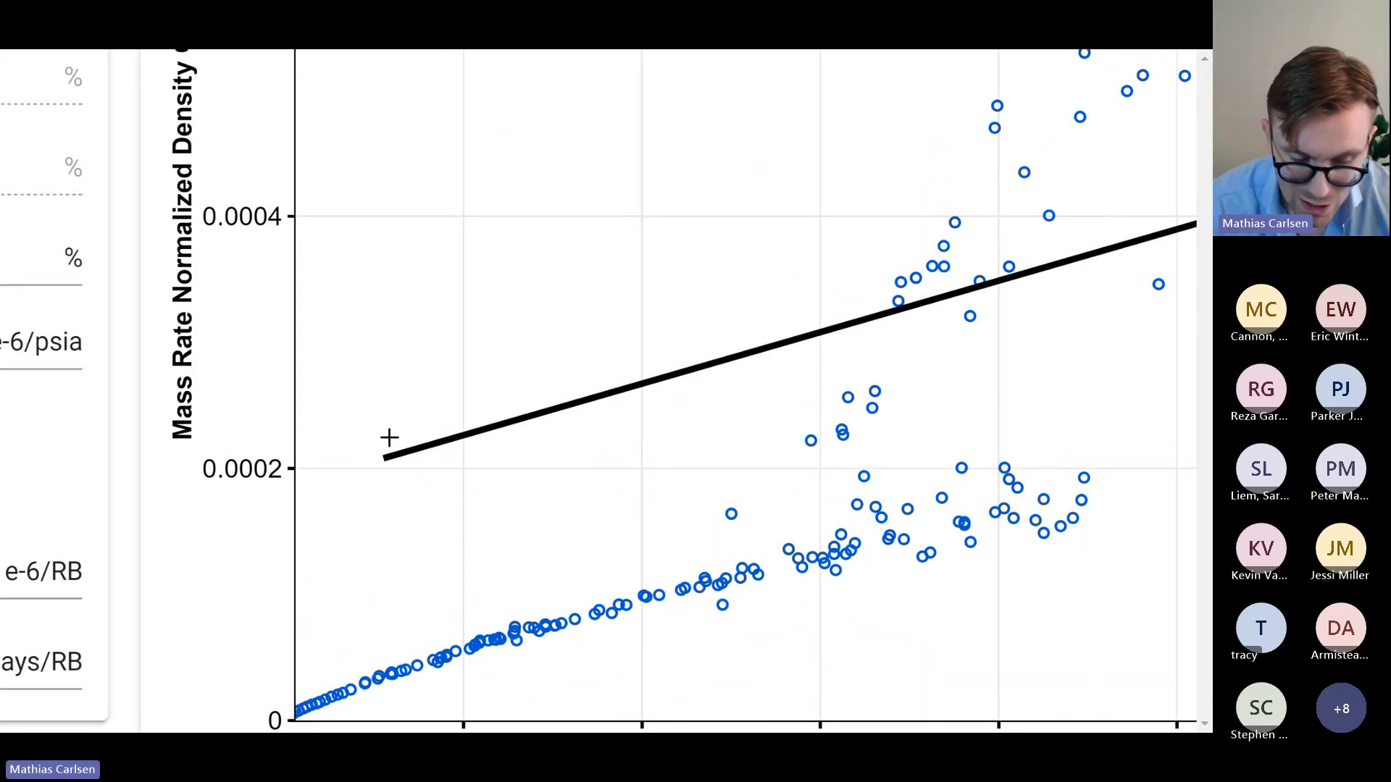
click(409, 456)
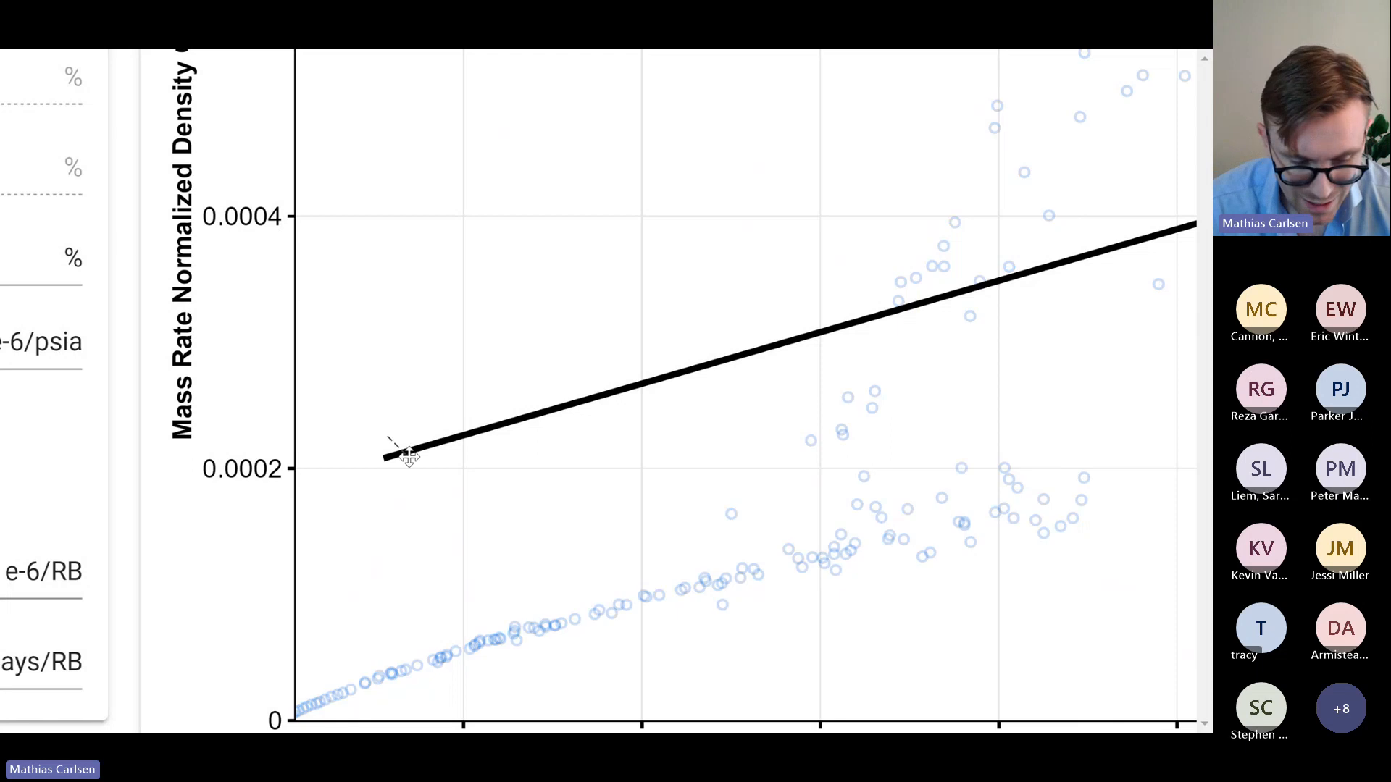
double_click(370, 494)
scroll(560, 497, down, 5)
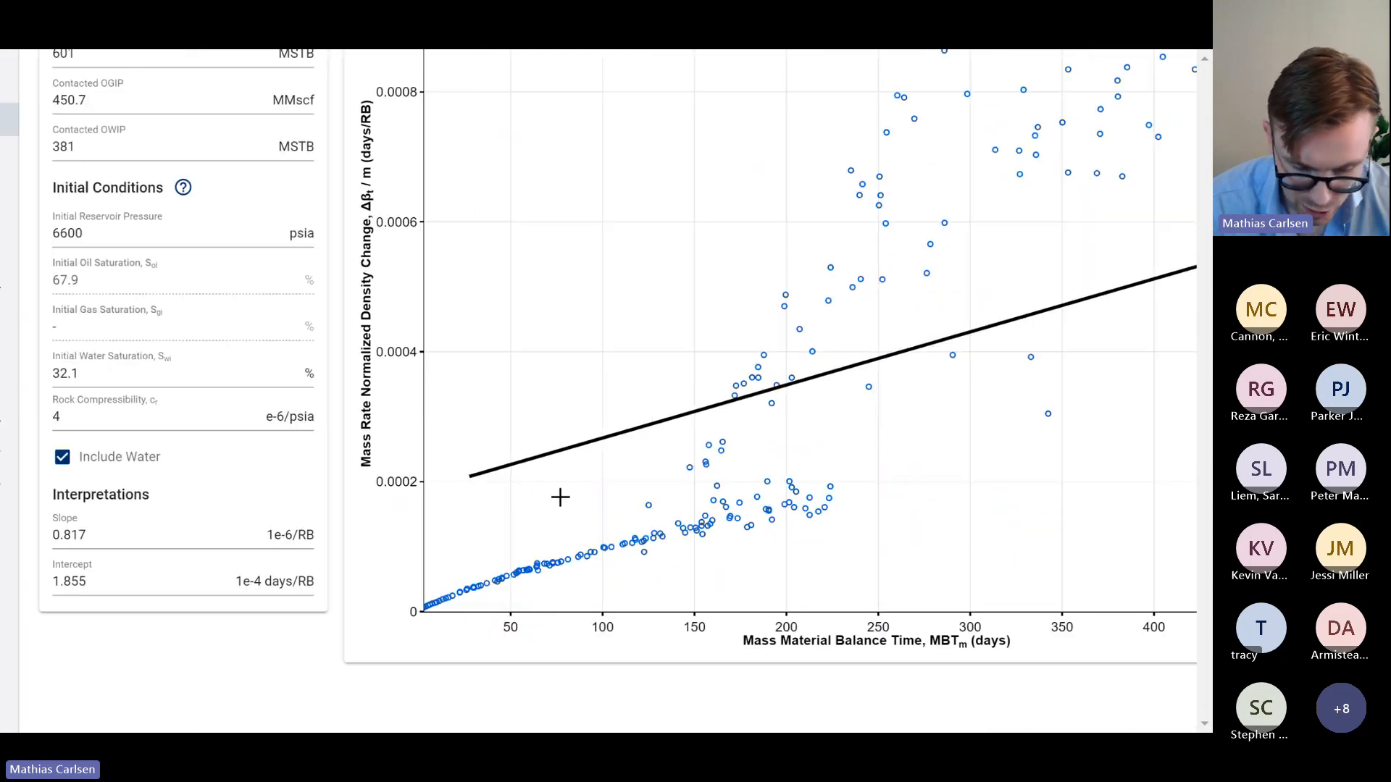
scroll(624, 527, down, 3)
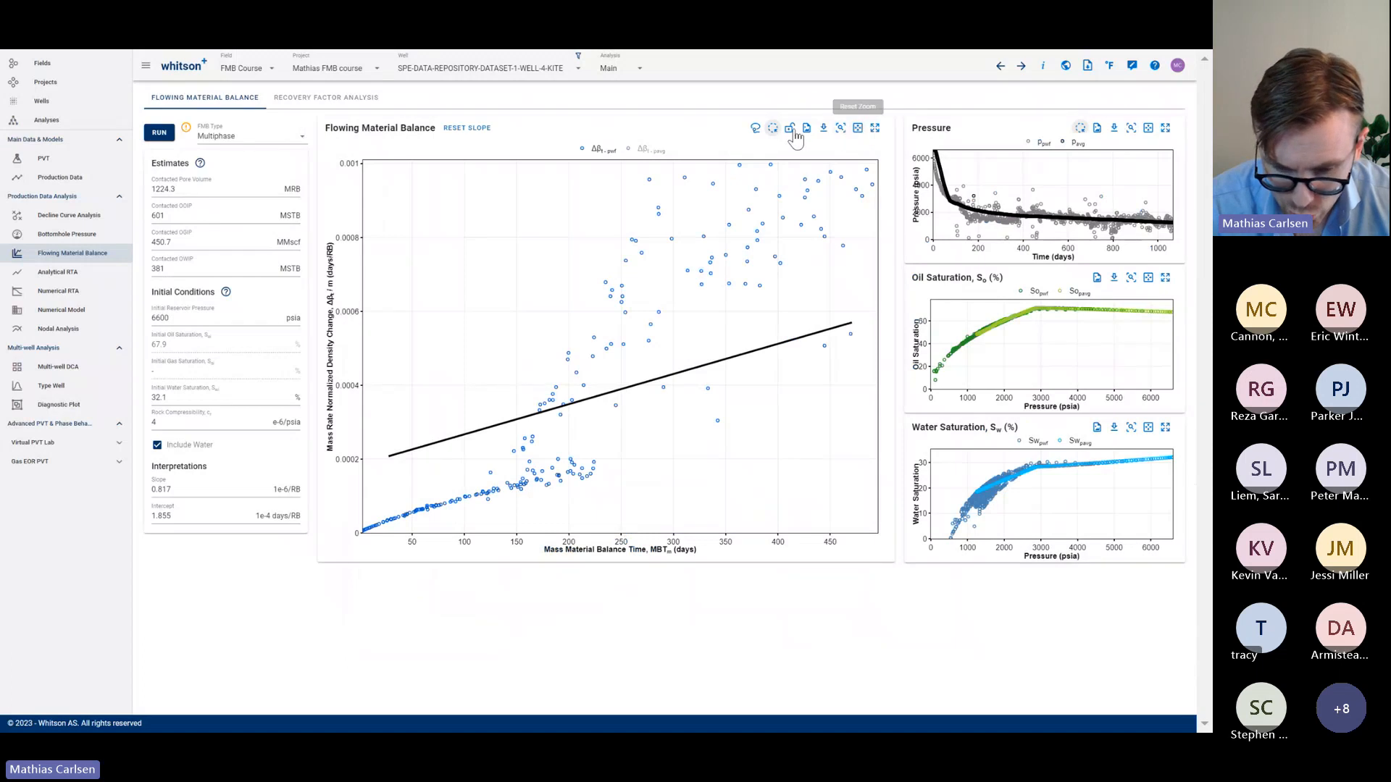
click(772, 127)
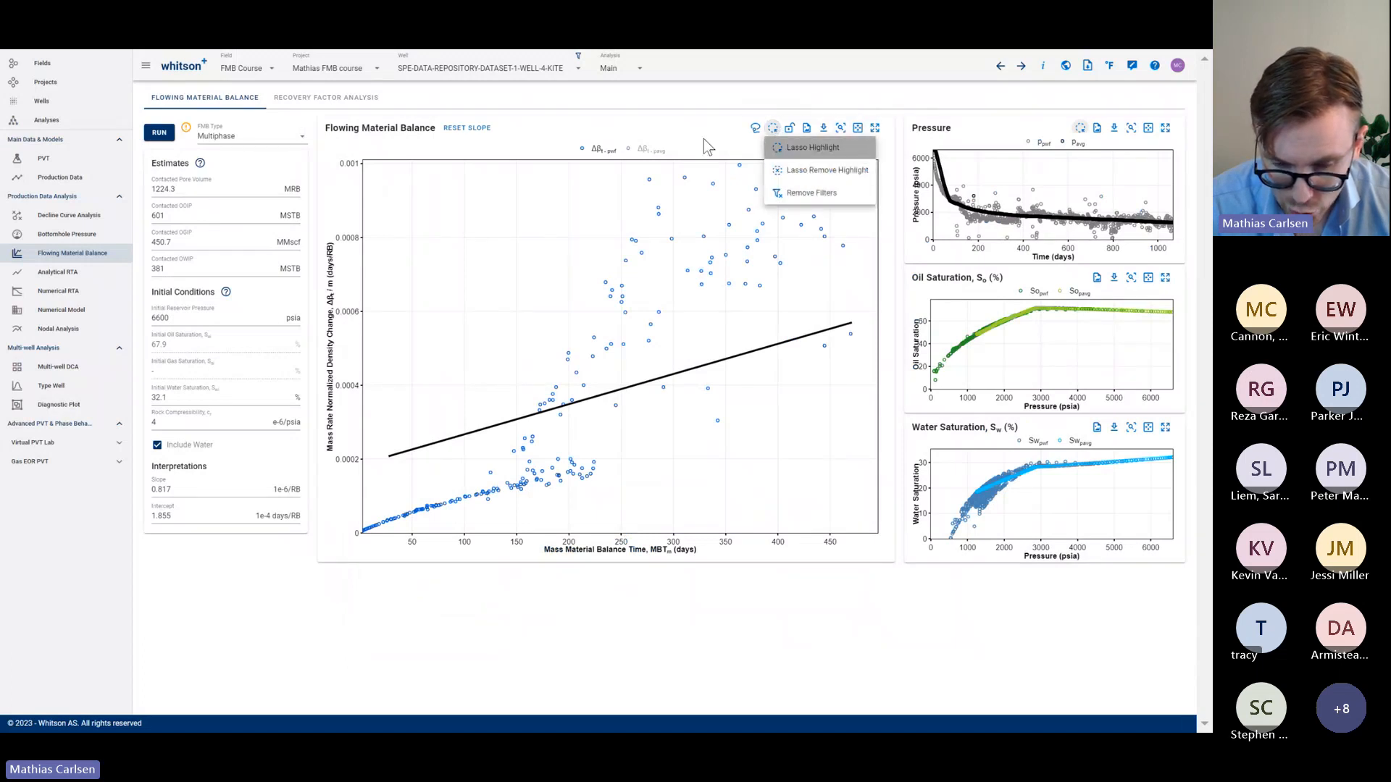
click(810, 148)
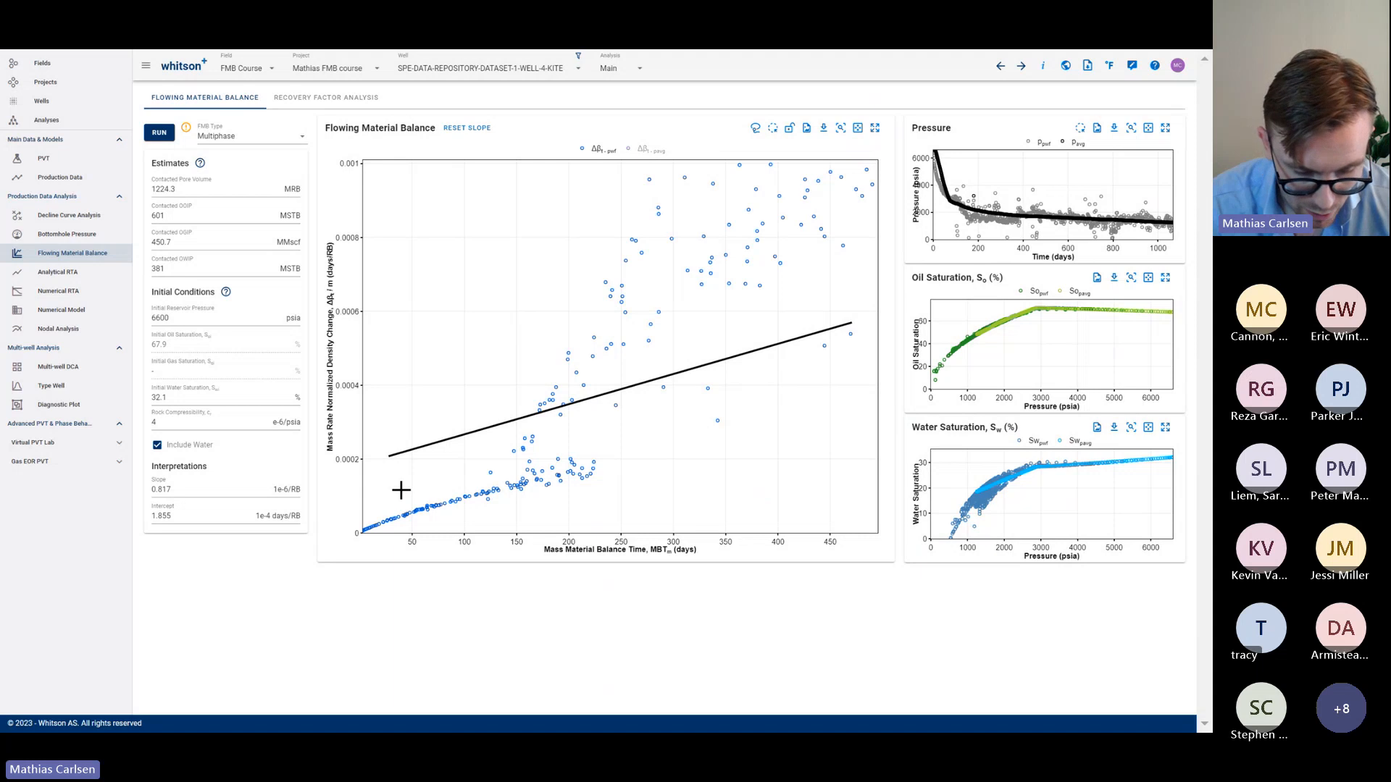
Move the slope line back onto the early-time data below about 180 days and reset its slope there
drag(400, 487, 470, 534)
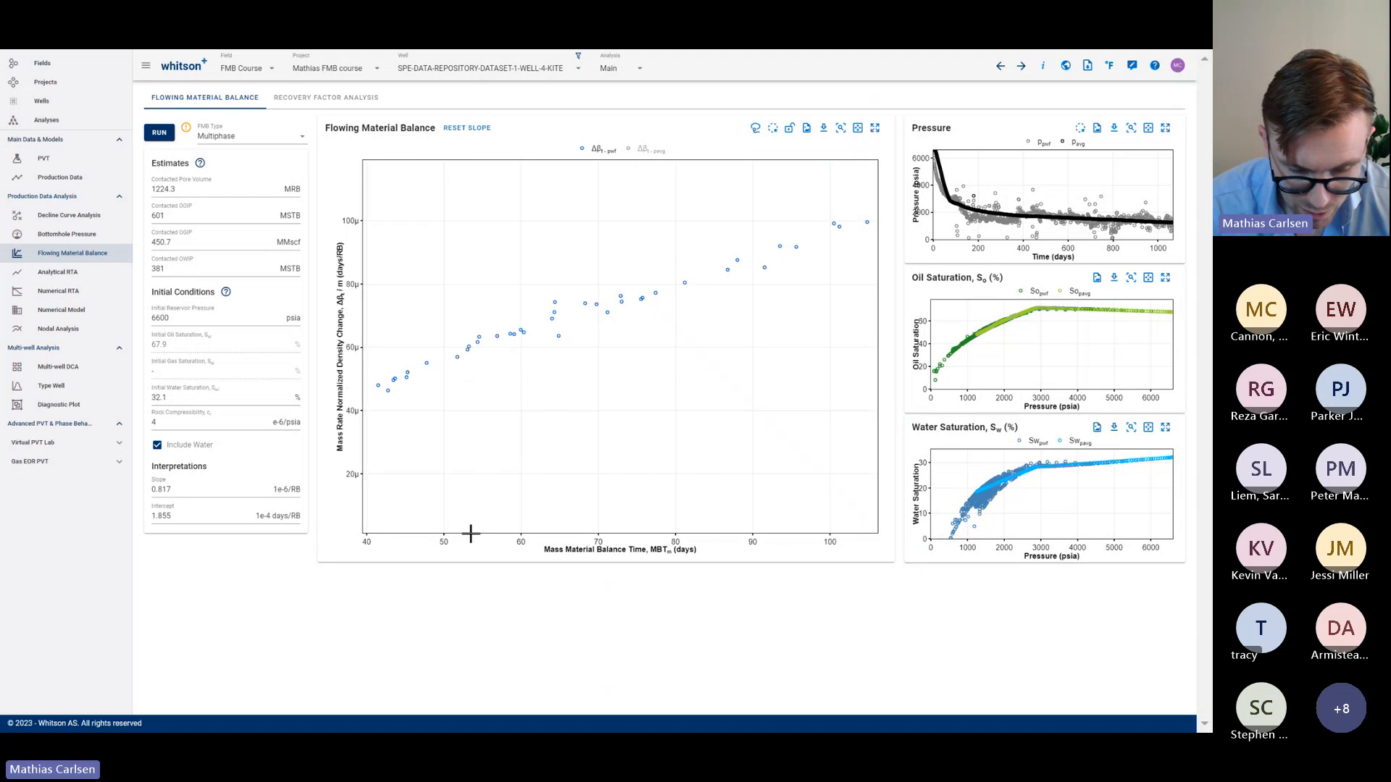
click(858, 128)
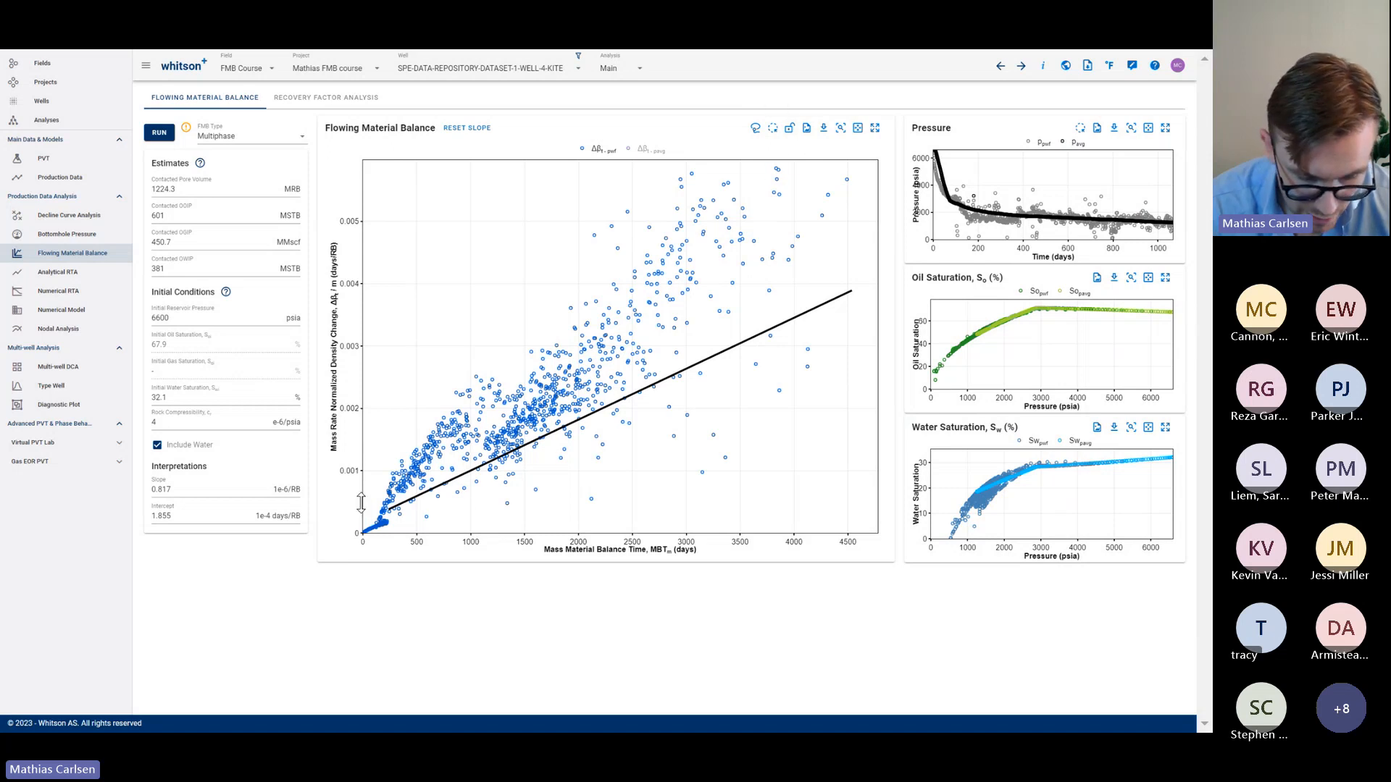
drag(364, 499, 423, 580)
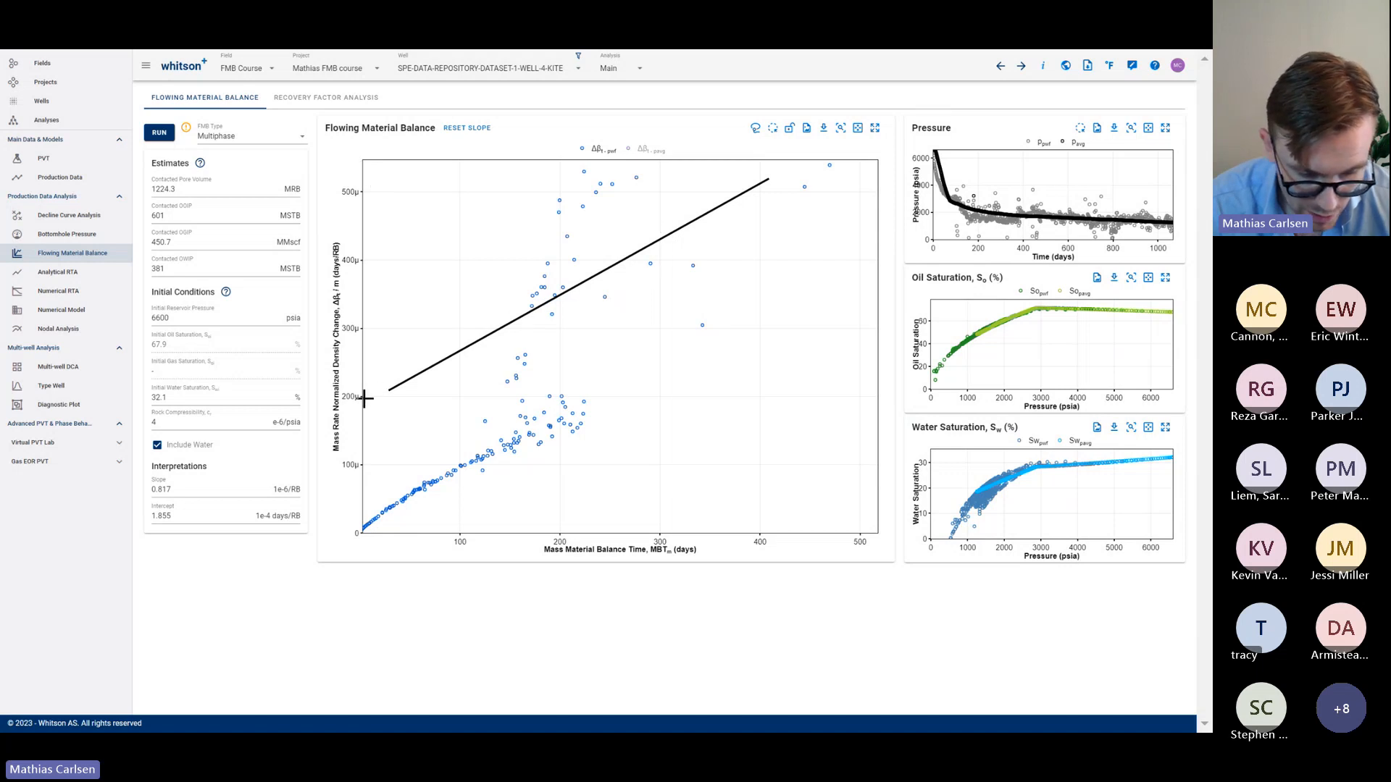
drag(364, 397, 543, 556)
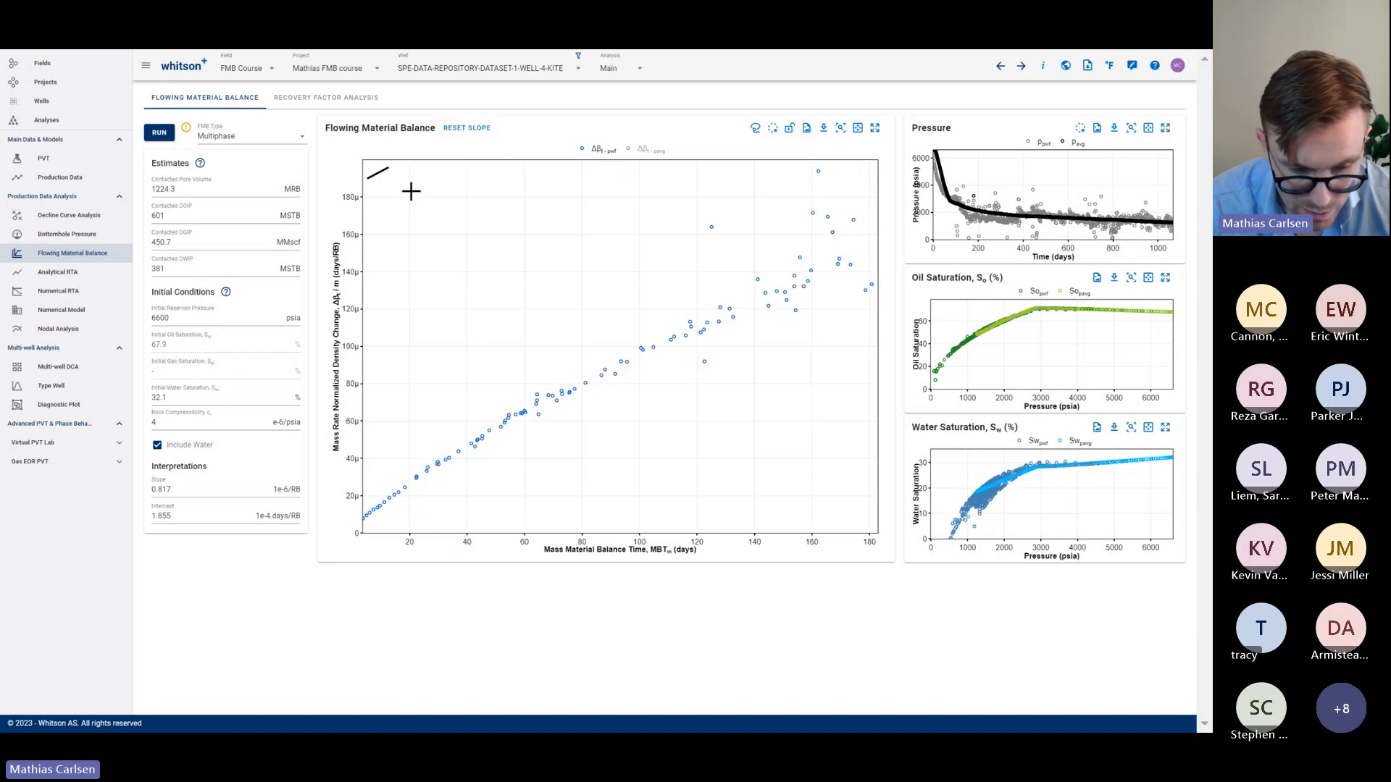
drag(376, 175, 566, 388)
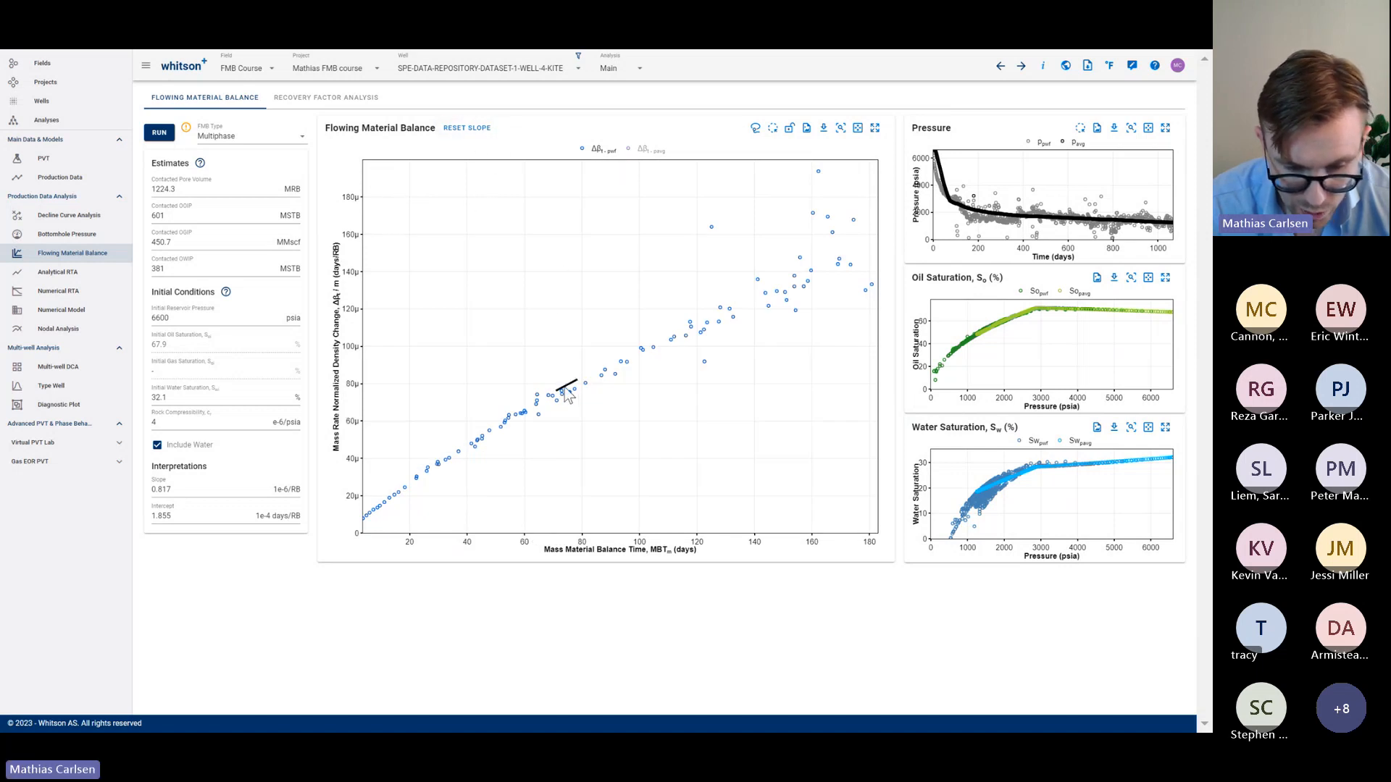
click(469, 132)
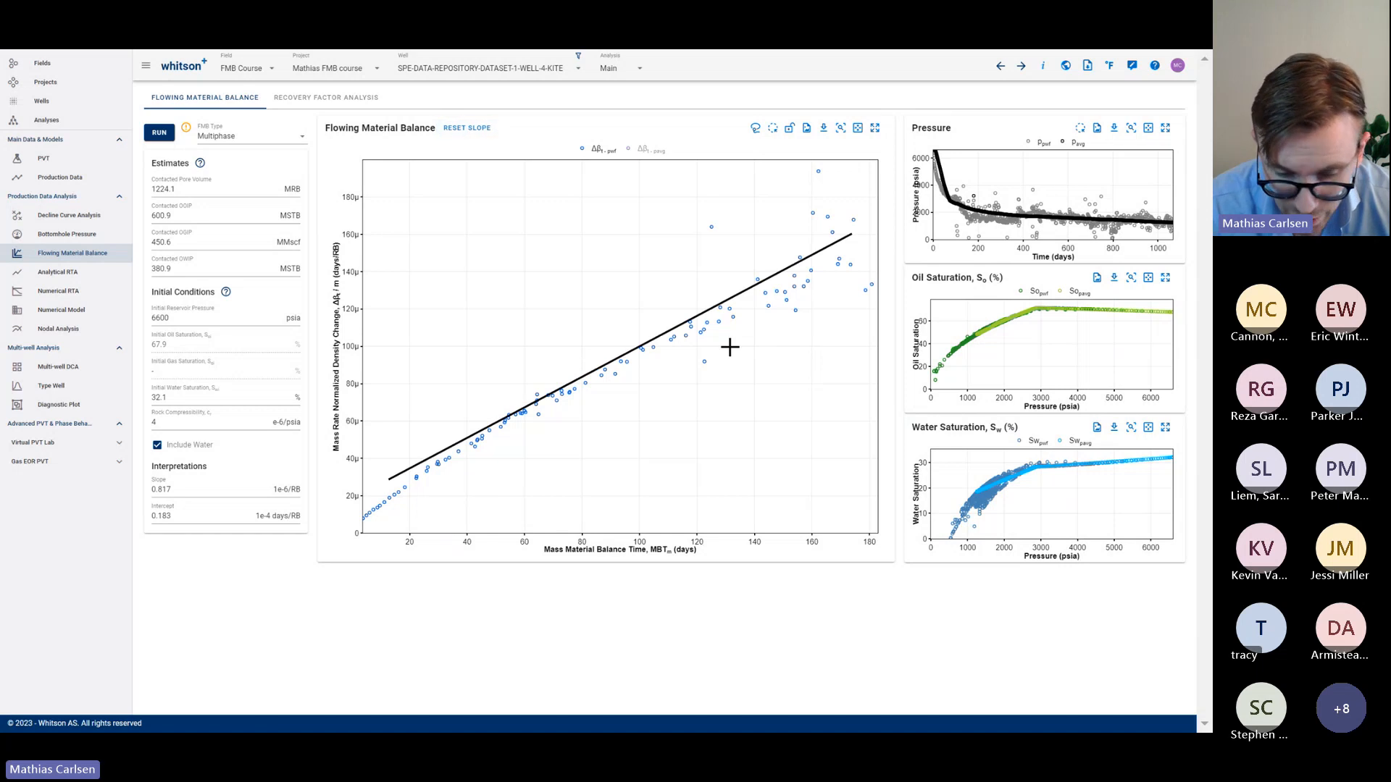
Lock the slope line, try to move it while locked, and unlock it
click(791, 136)
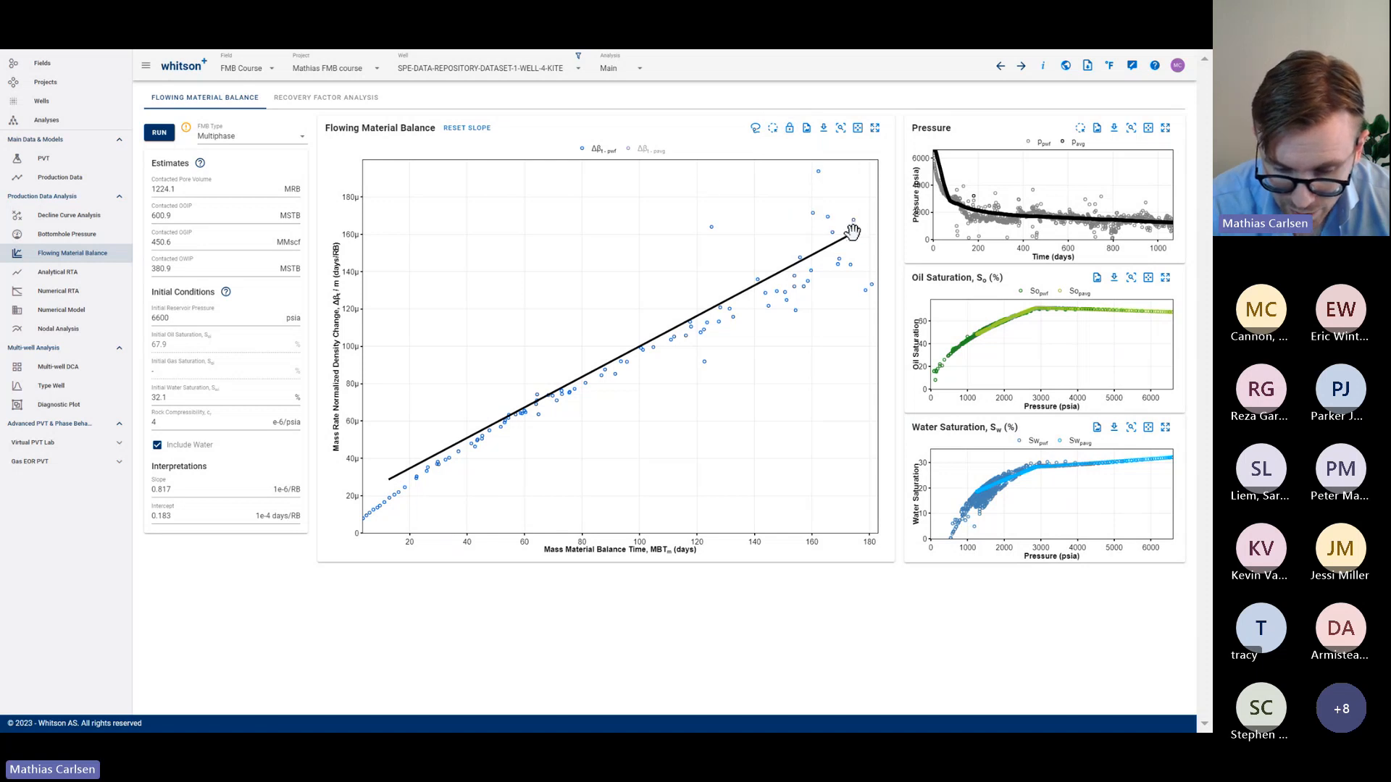
right_click(816, 220)
click(729, 362)
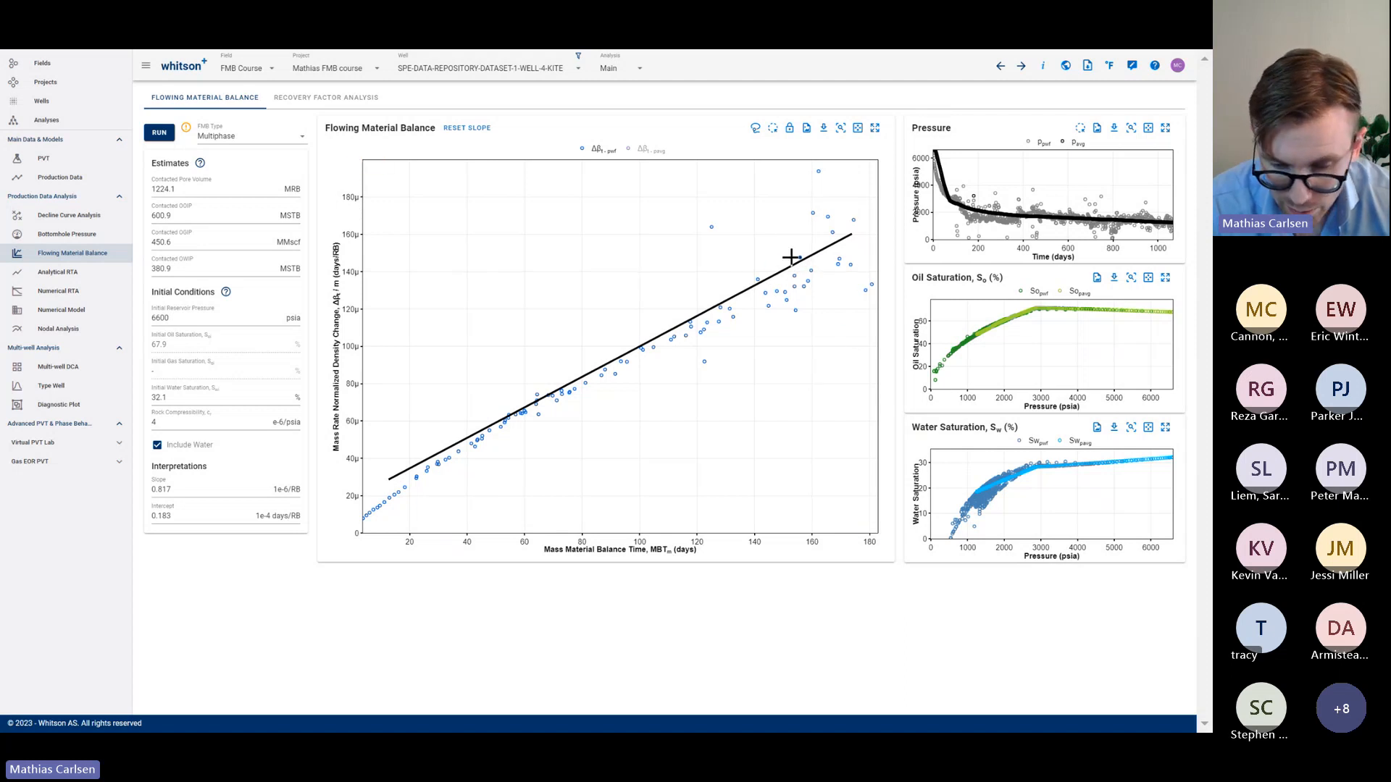
click(791, 131)
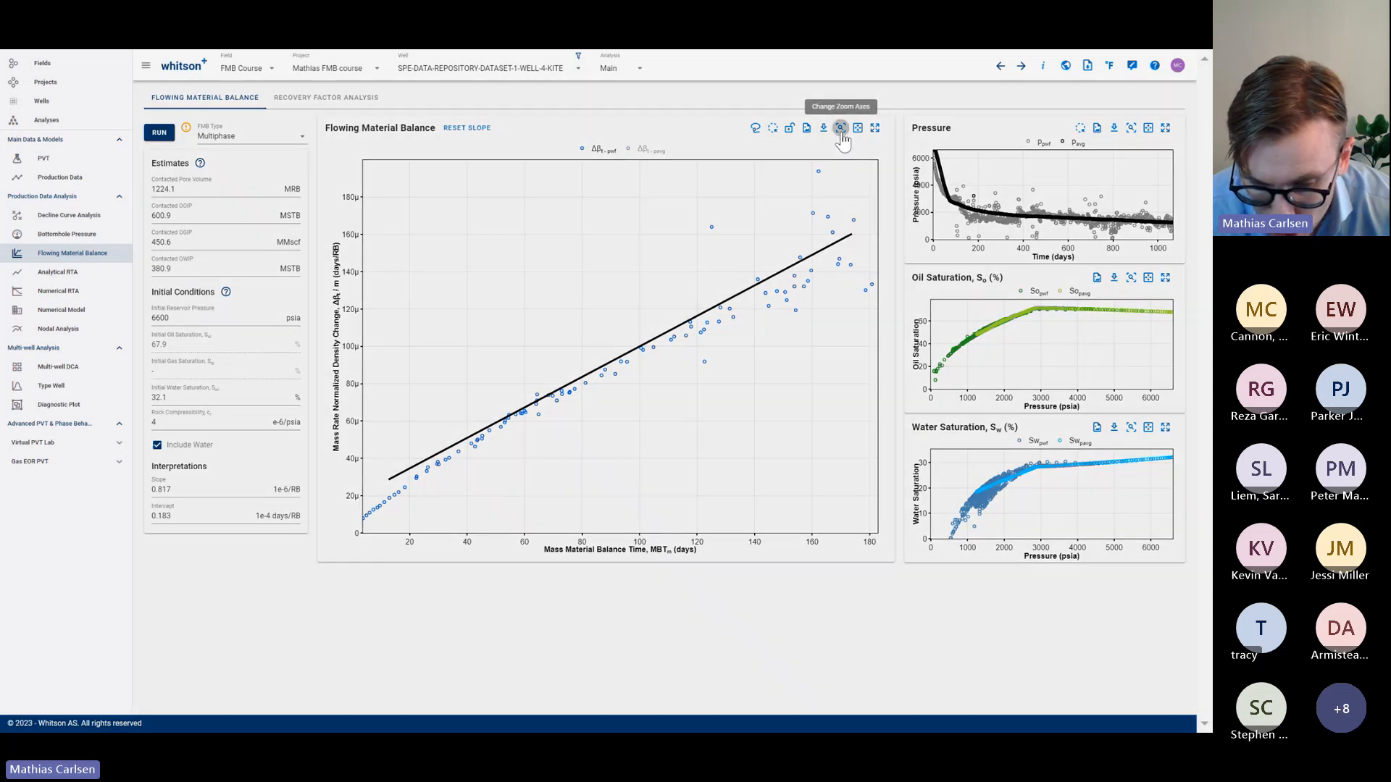
Set the Flowing Material Balance plot's zoom axes to 0–10000 in x and 0–0.02 in y
click(841, 130)
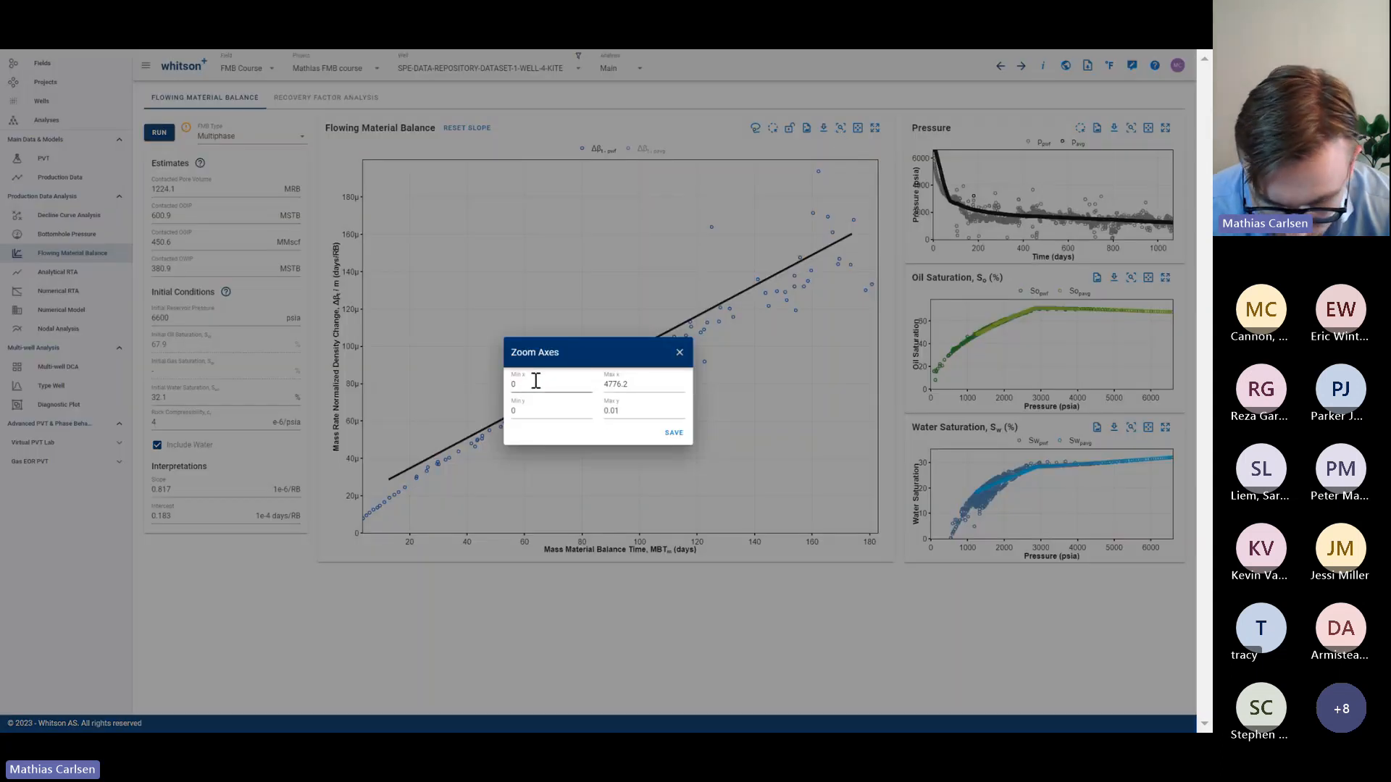
click(679, 355)
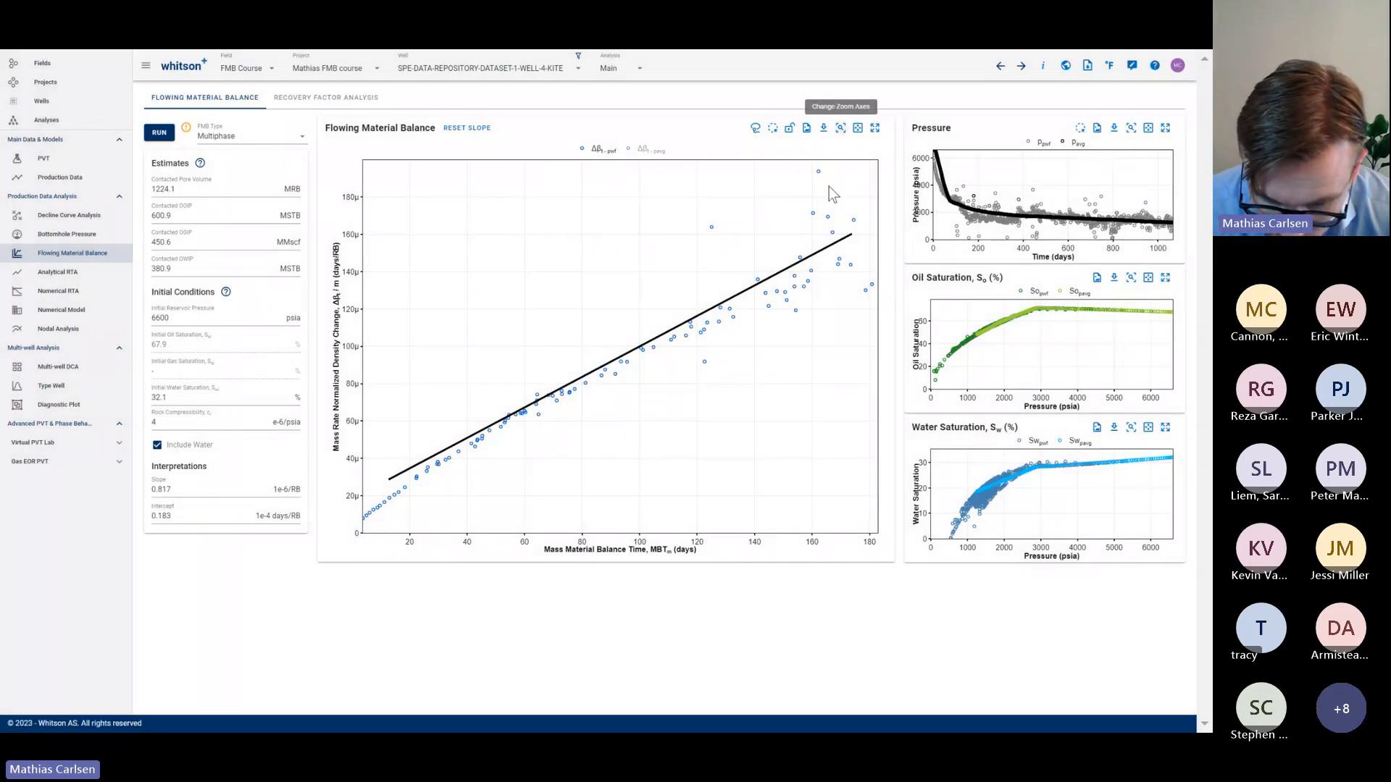
click(841, 130)
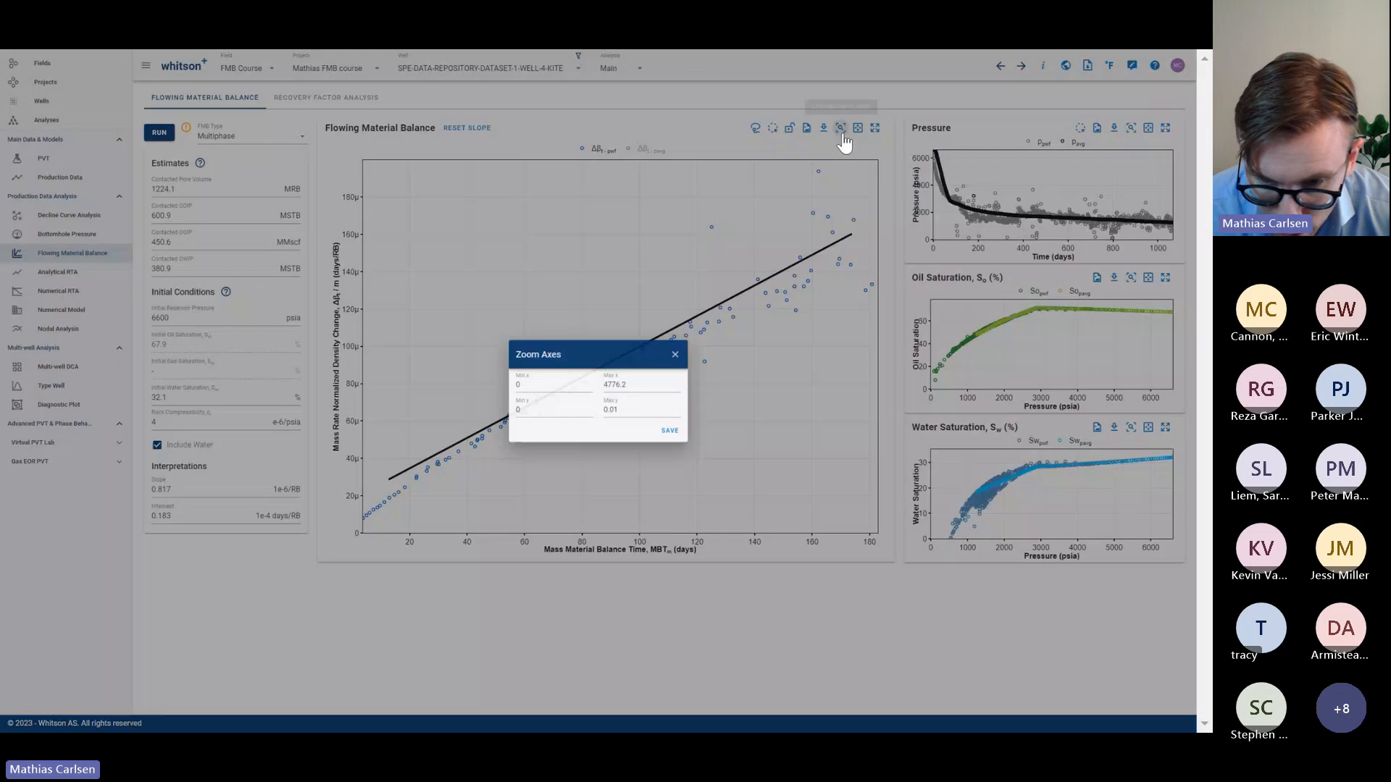
click(564, 381)
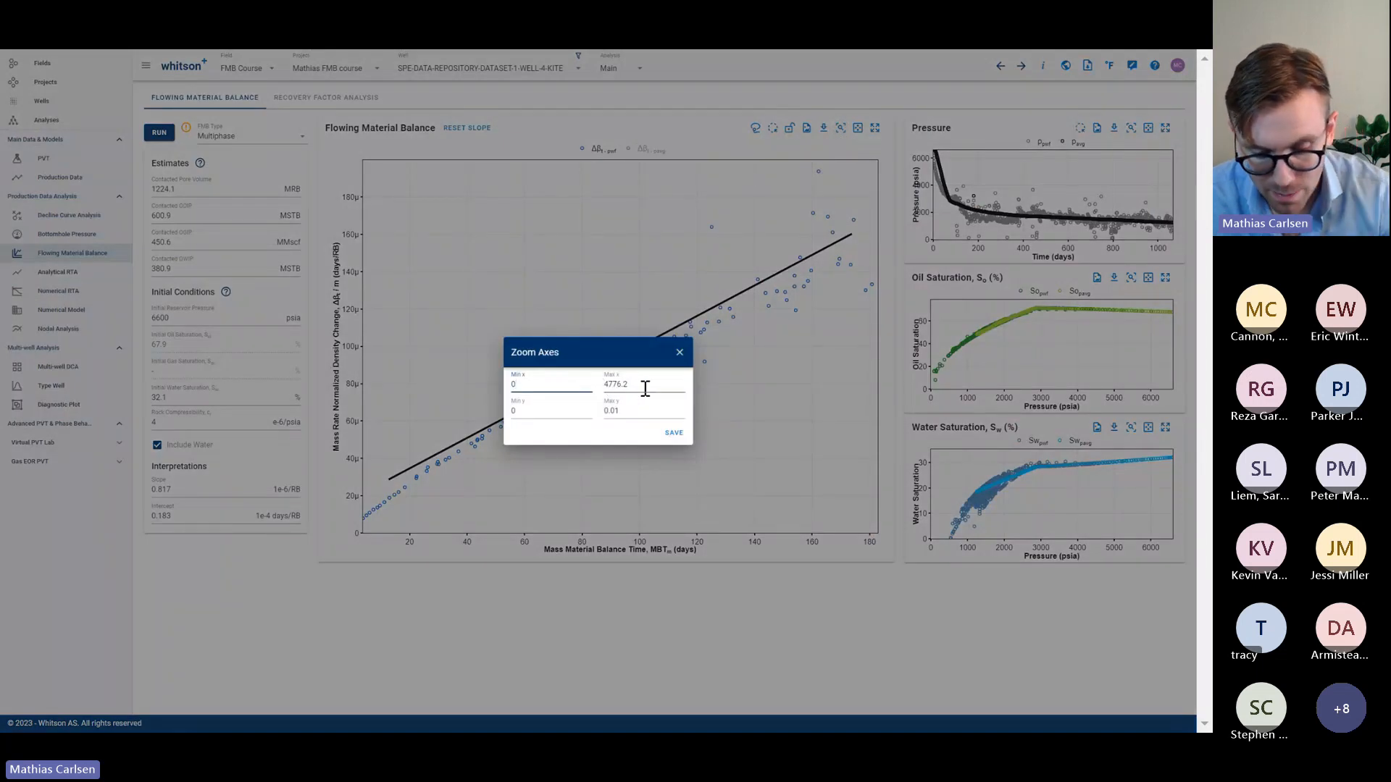
key(Tab)
text(10)
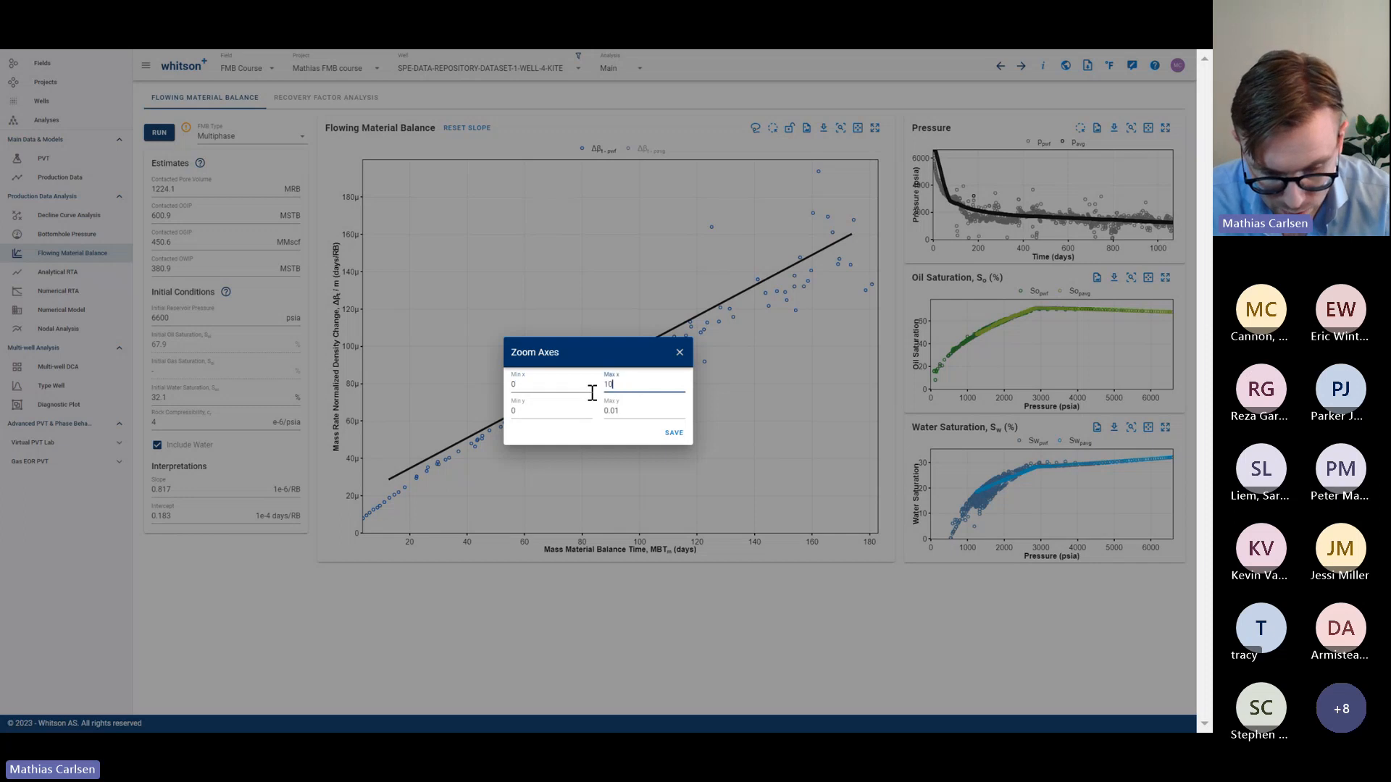
click(581, 427)
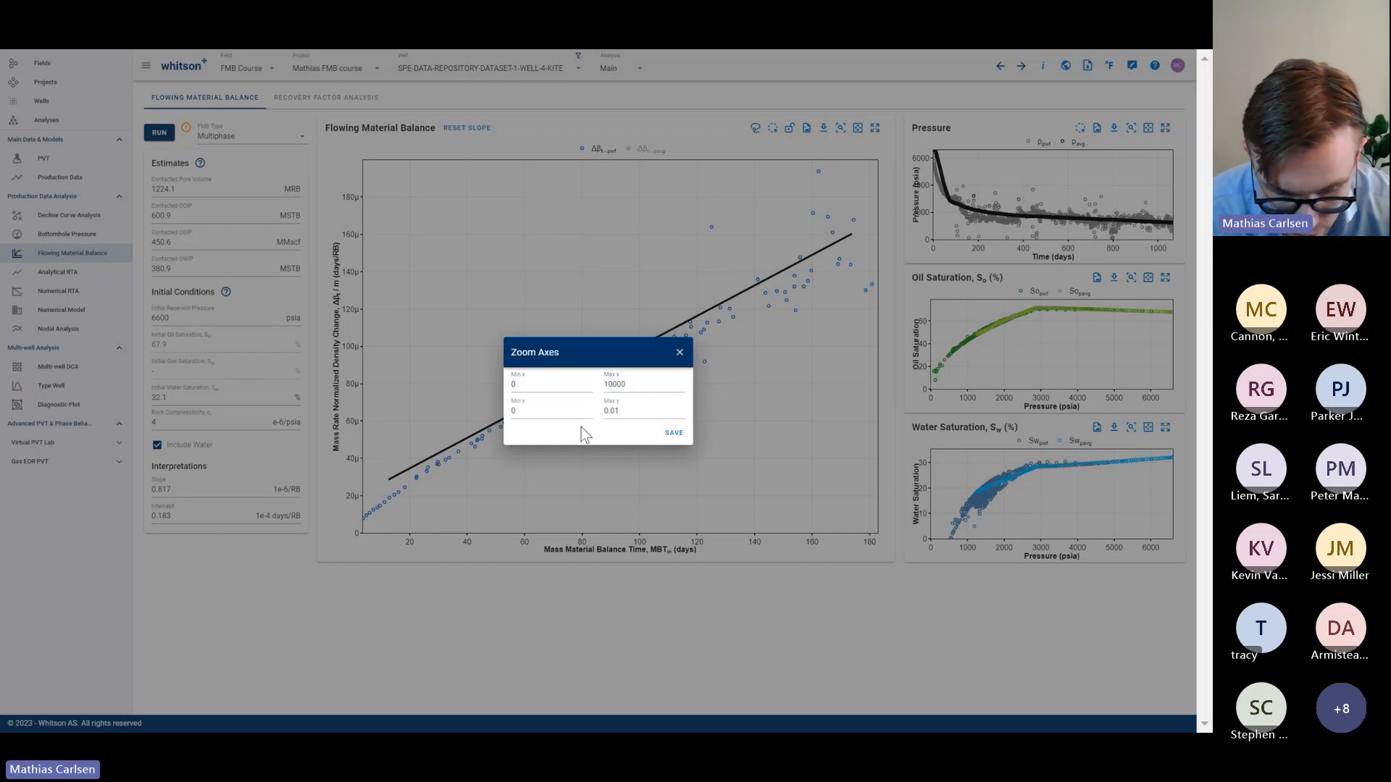
click(616, 413)
text(0.01)
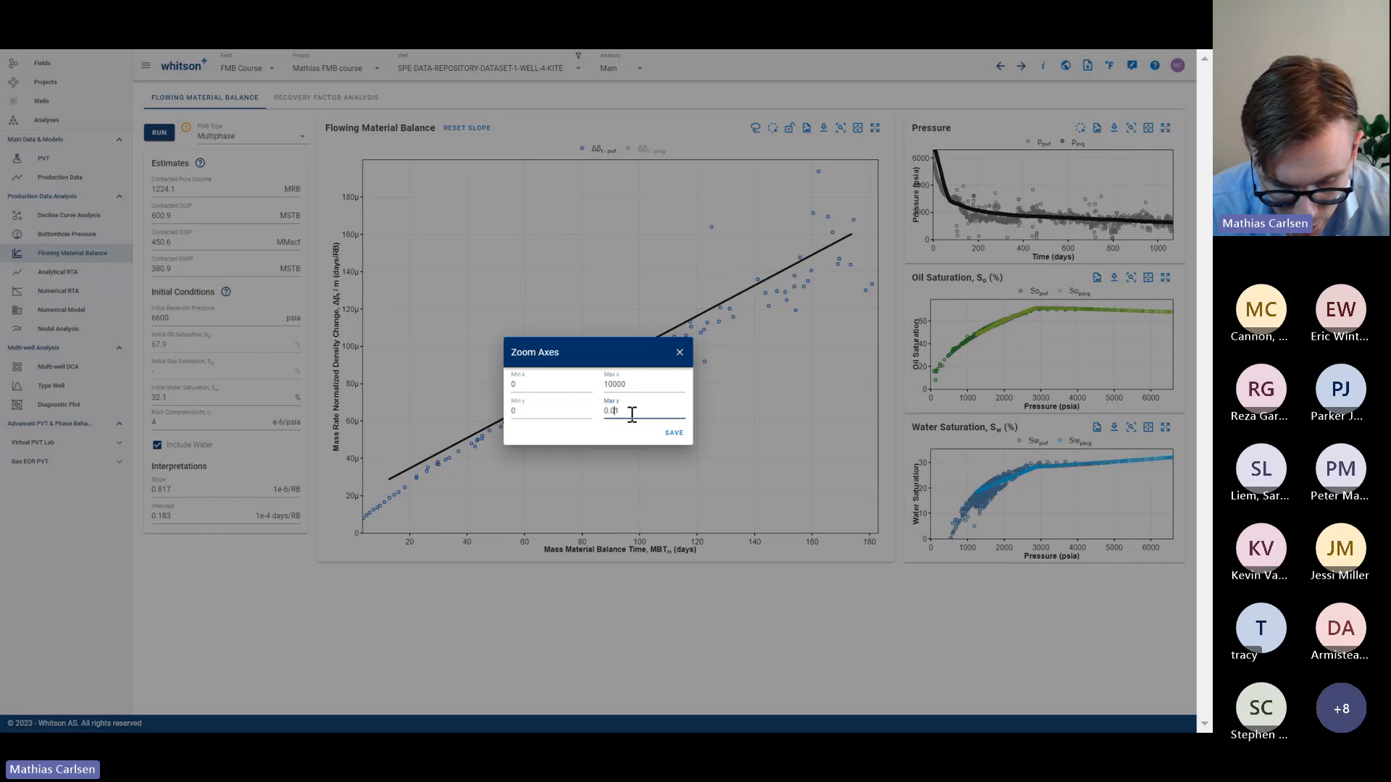
click(670, 433)
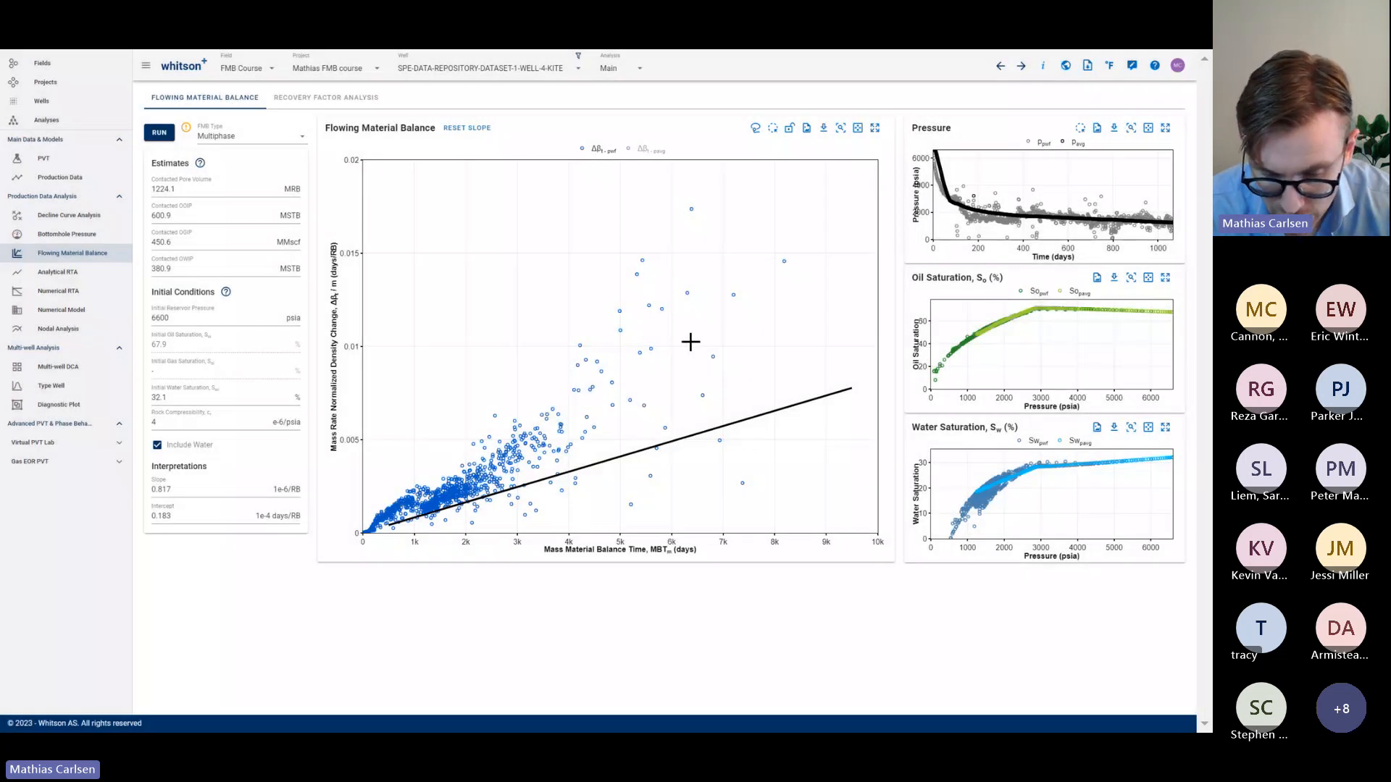
Reset the Flowing Material Balance plot's zoom and view the plot enlarged before restoring the multi-plot layout
click(857, 134)
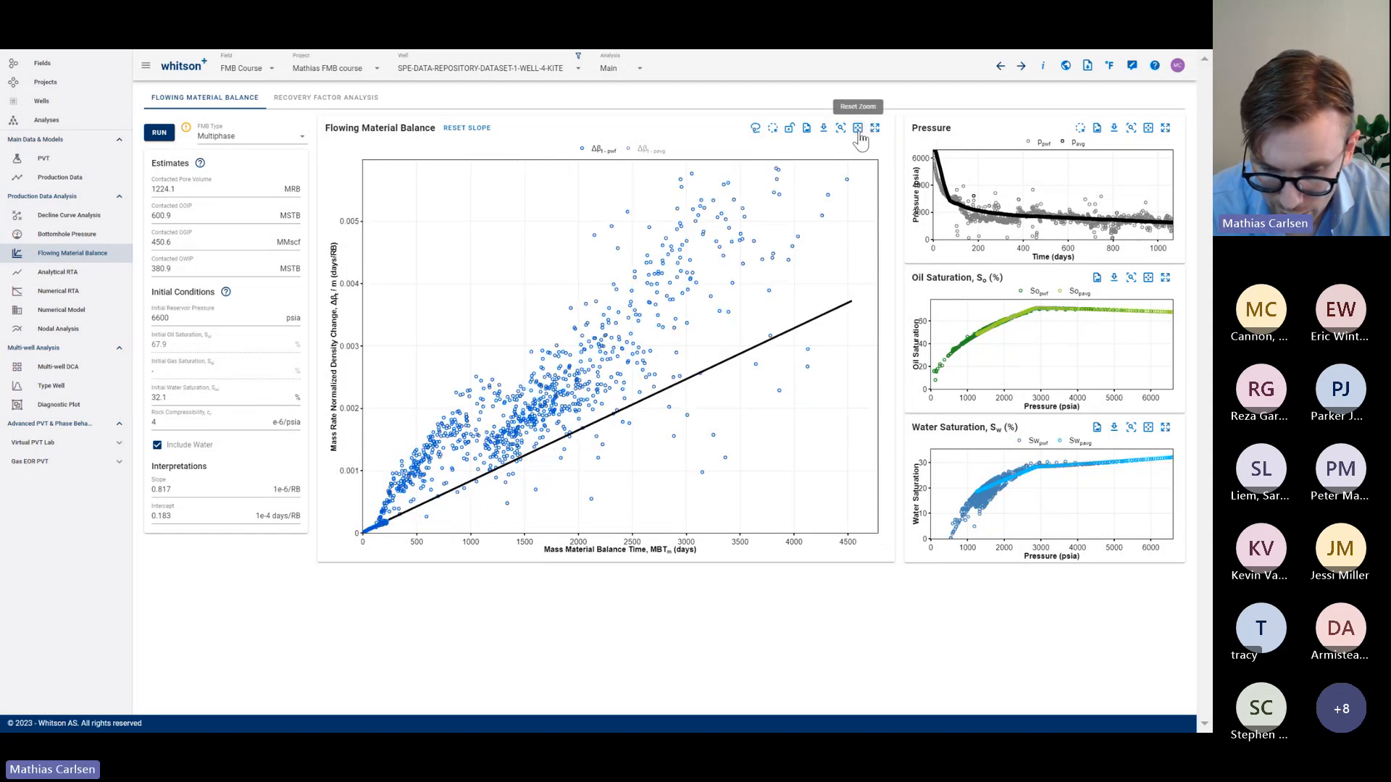
click(875, 128)
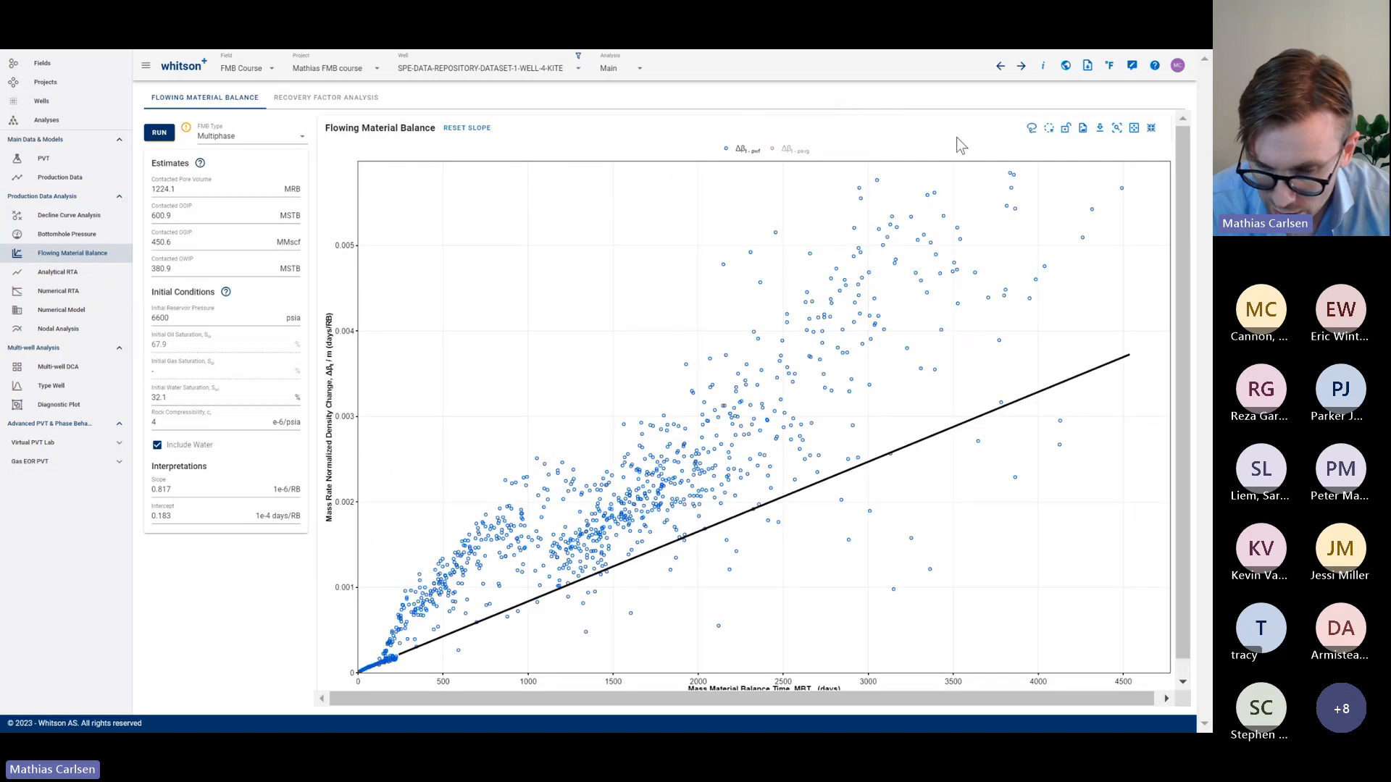
click(1151, 129)
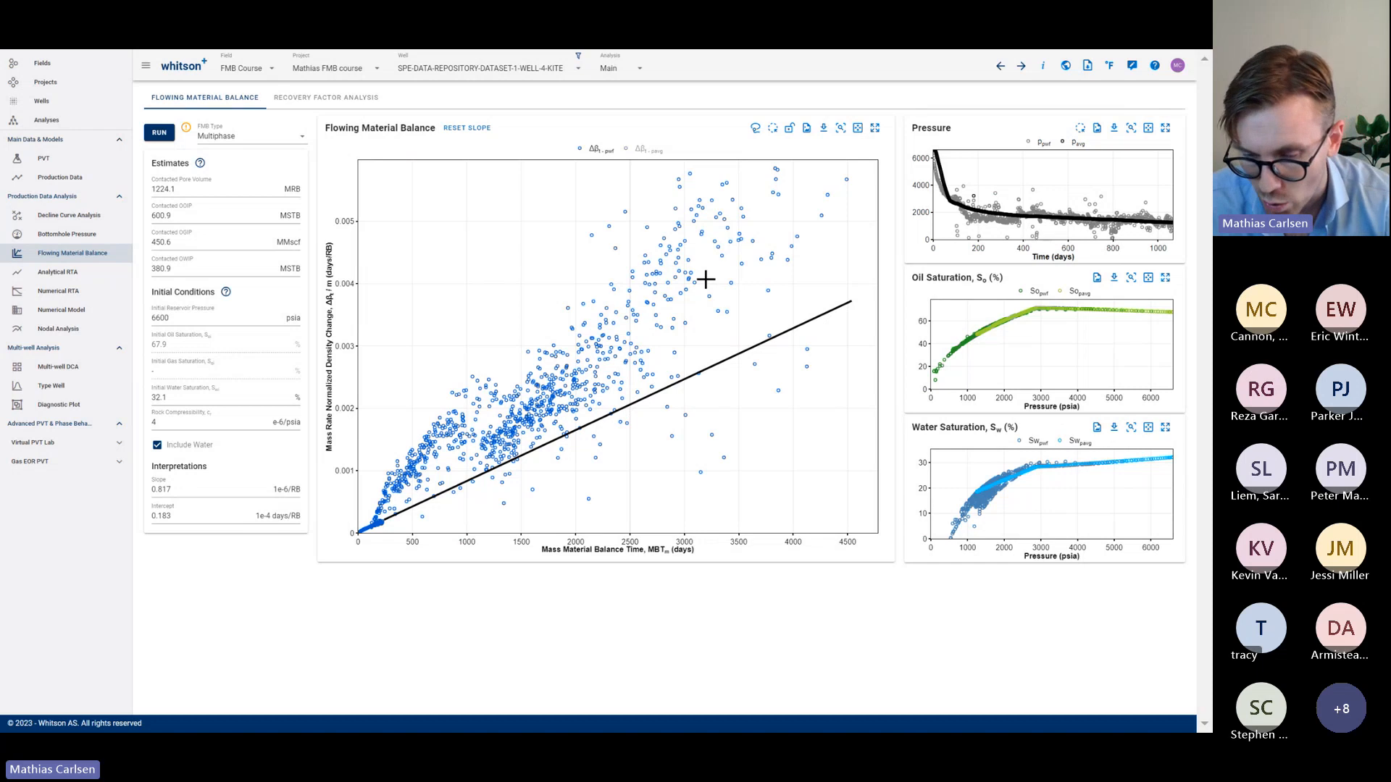
View the Pressure and Oil Saturation plots enlarged one after the other, restoring the multi-plot layout each time
click(1165, 128)
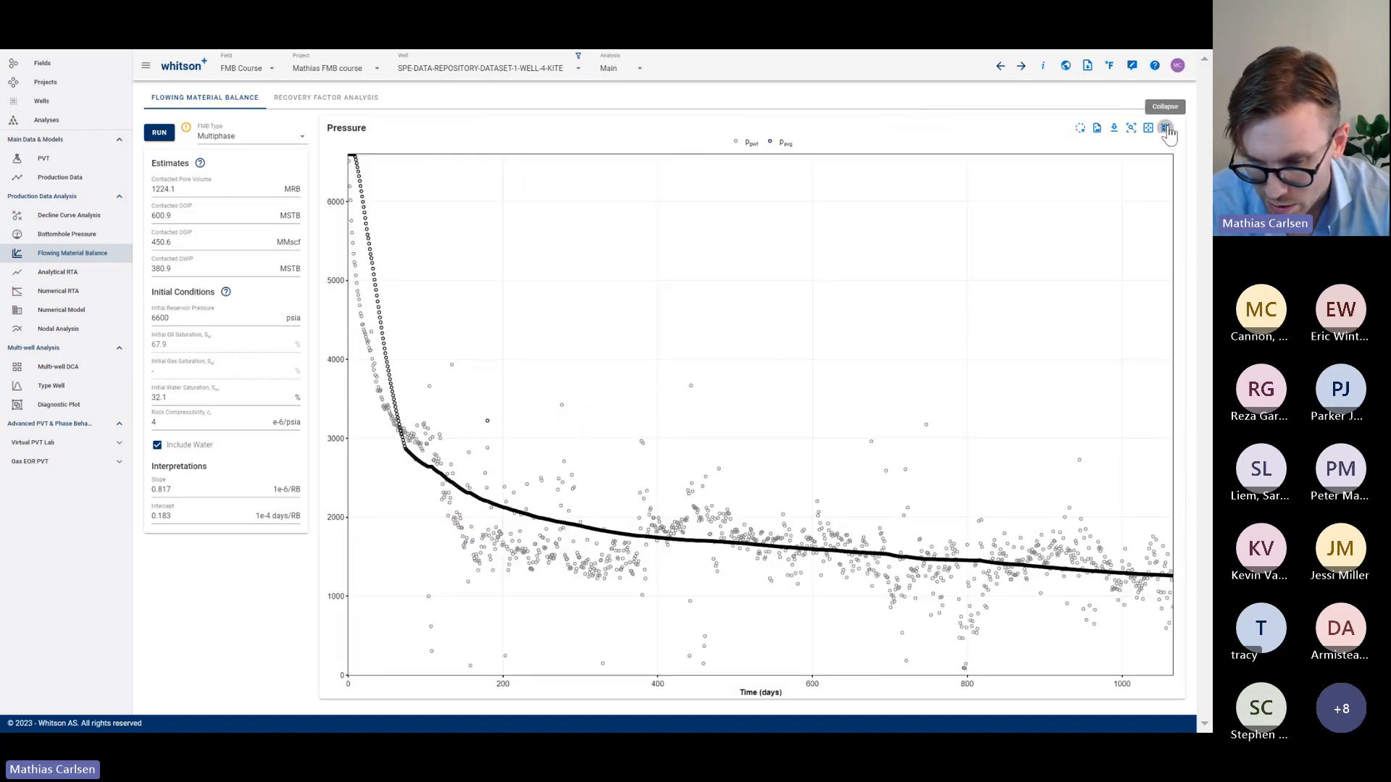
click(1165, 128)
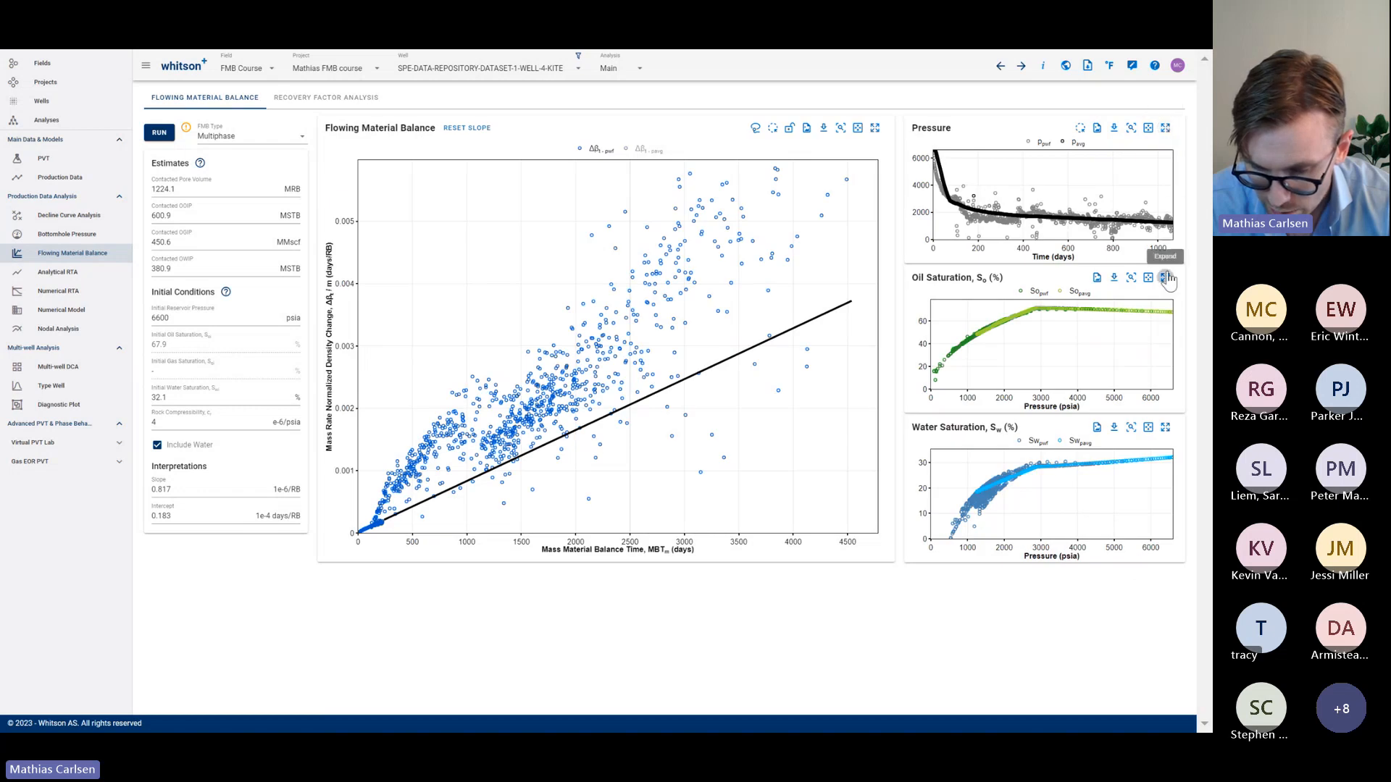
click(1165, 278)
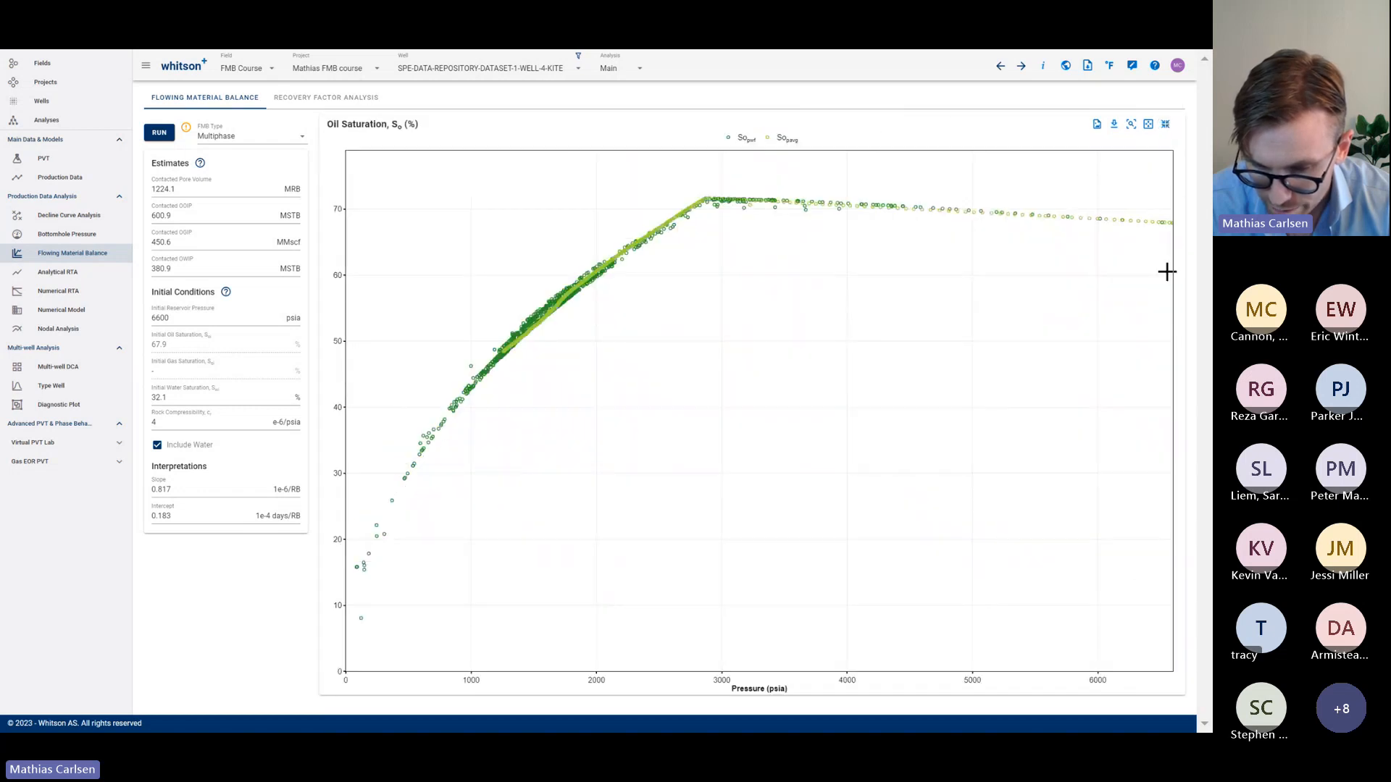
click(1164, 128)
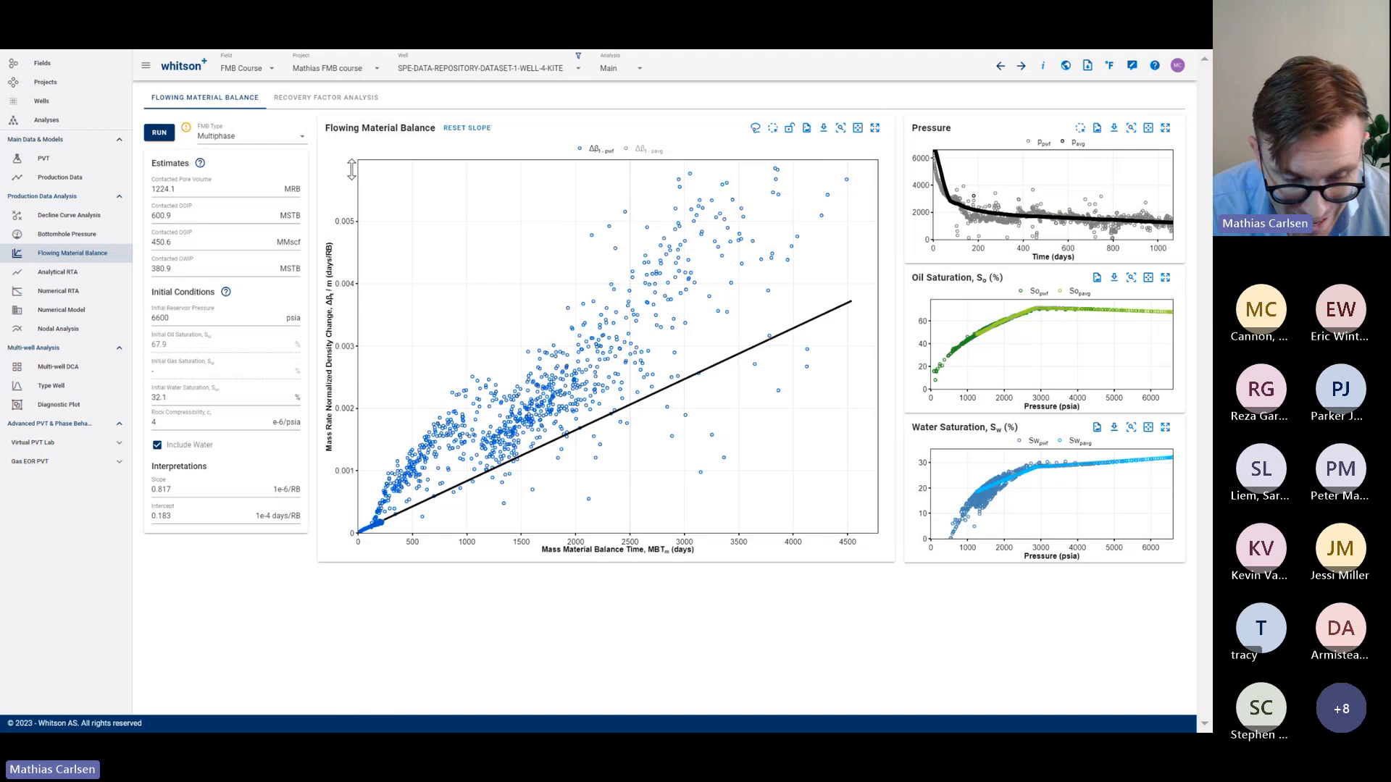
Rescale the Flowing Material Balance plot's axes directly, extending y to about 0.0063 and shortening x to about 4500 days
mouse_move(350, 150)
mouse_down()
mouse_move(352, 102)
mouse_move(351, 218)
mouse_move(351, 174)
mouse_up()
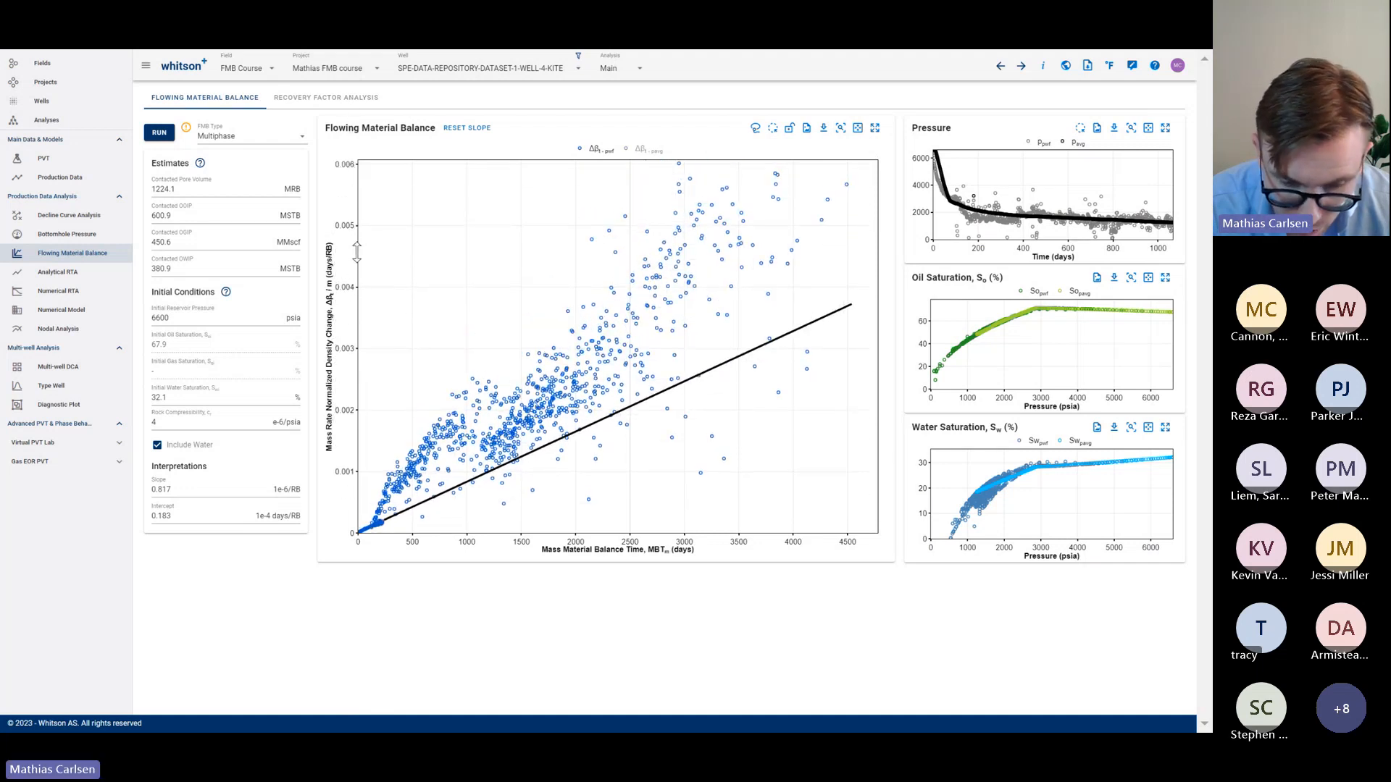
mouse_move(353, 172)
mouse_down()
mouse_move(352, 138)
mouse_move(352, 210)
mouse_move(352, 174)
mouse_move(352, 185)
mouse_up()
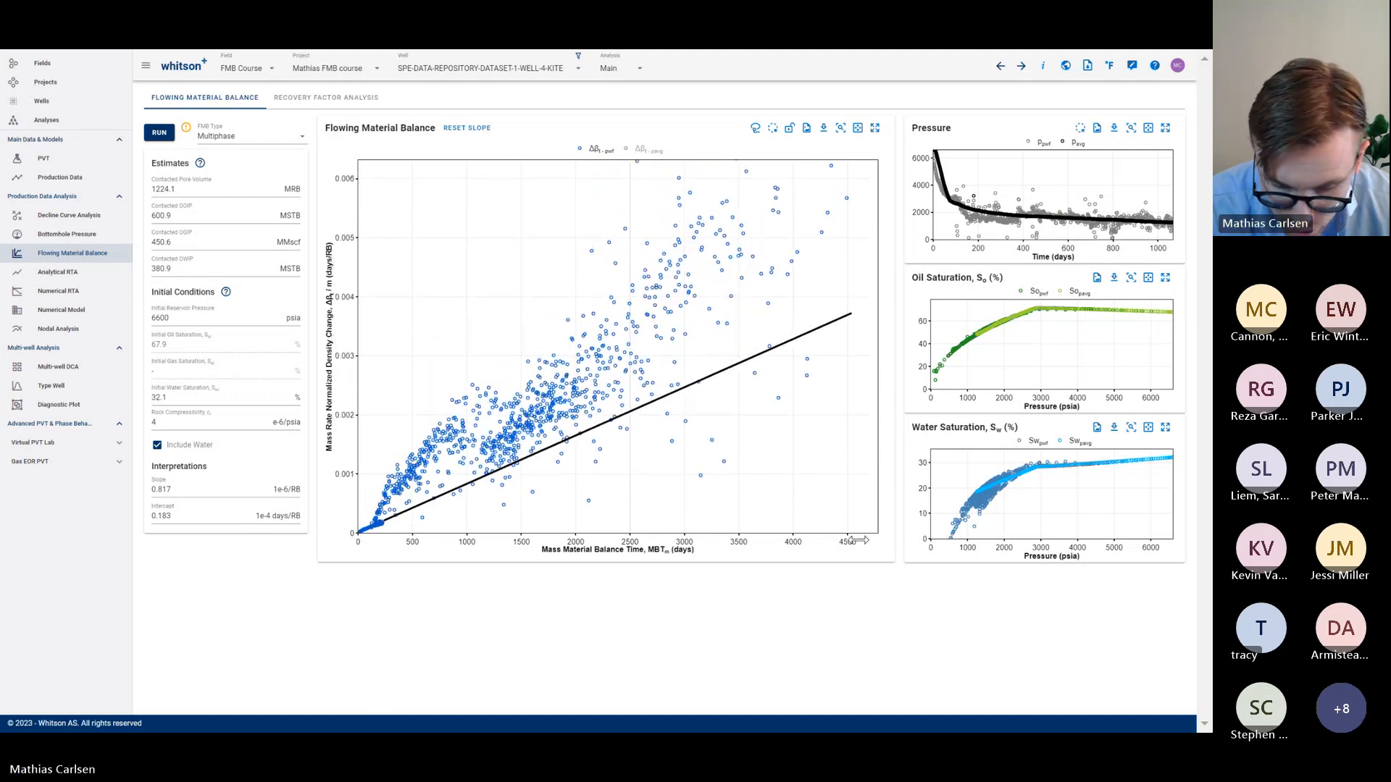
mouse_move(863, 540)
mouse_down()
mouse_move(981, 534)
mouse_move(878, 547)
mouse_up()
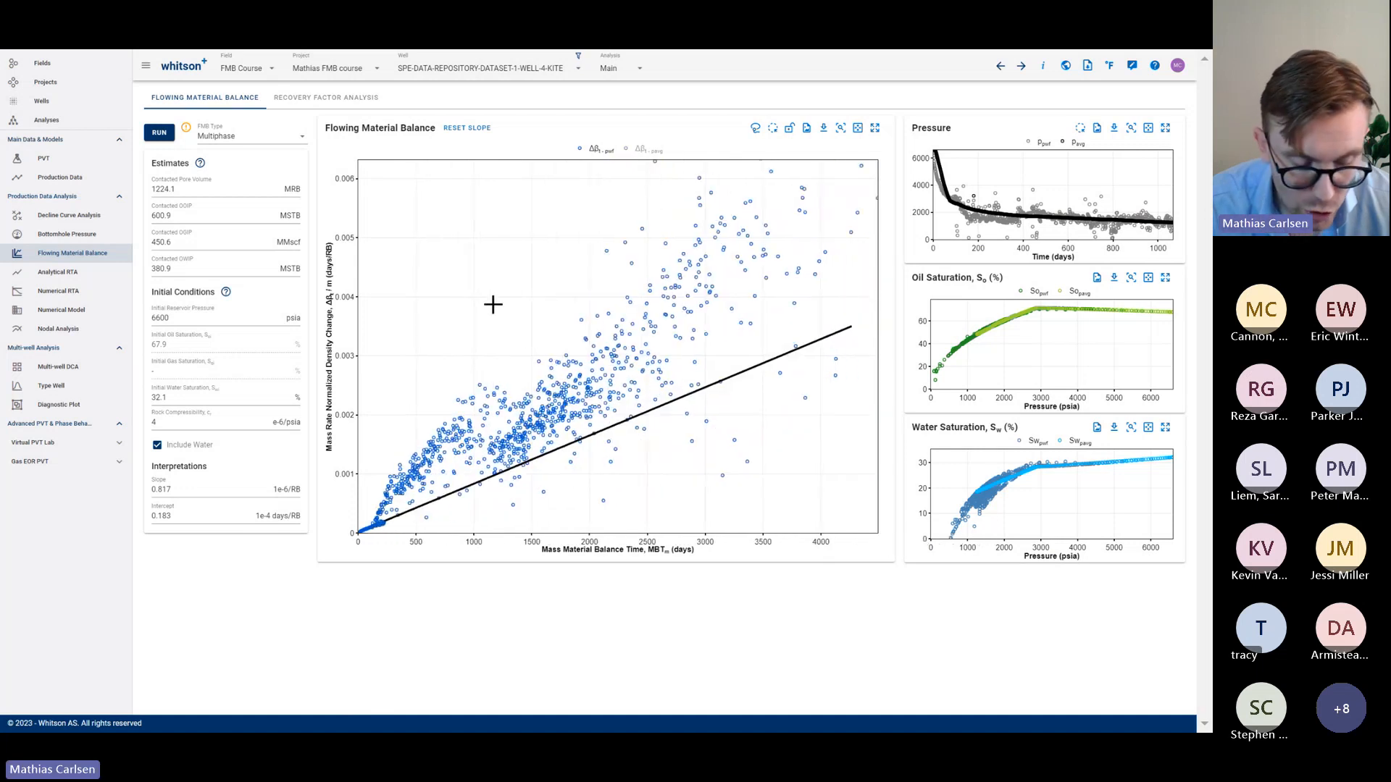
Set the Flowing Material Balance plot's y-axis maximum to 0.001 and its x-axis maximum to 500 days
click(349, 174)
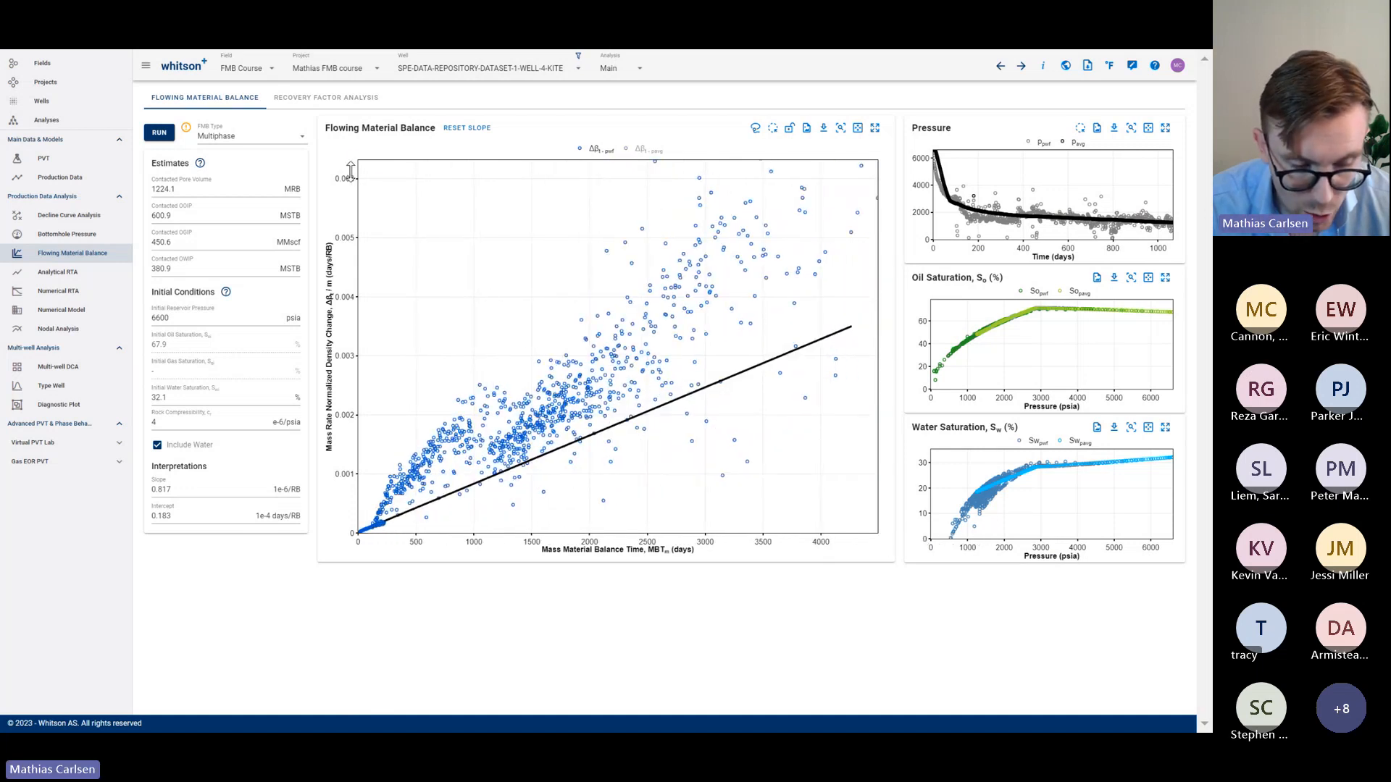
text(0)
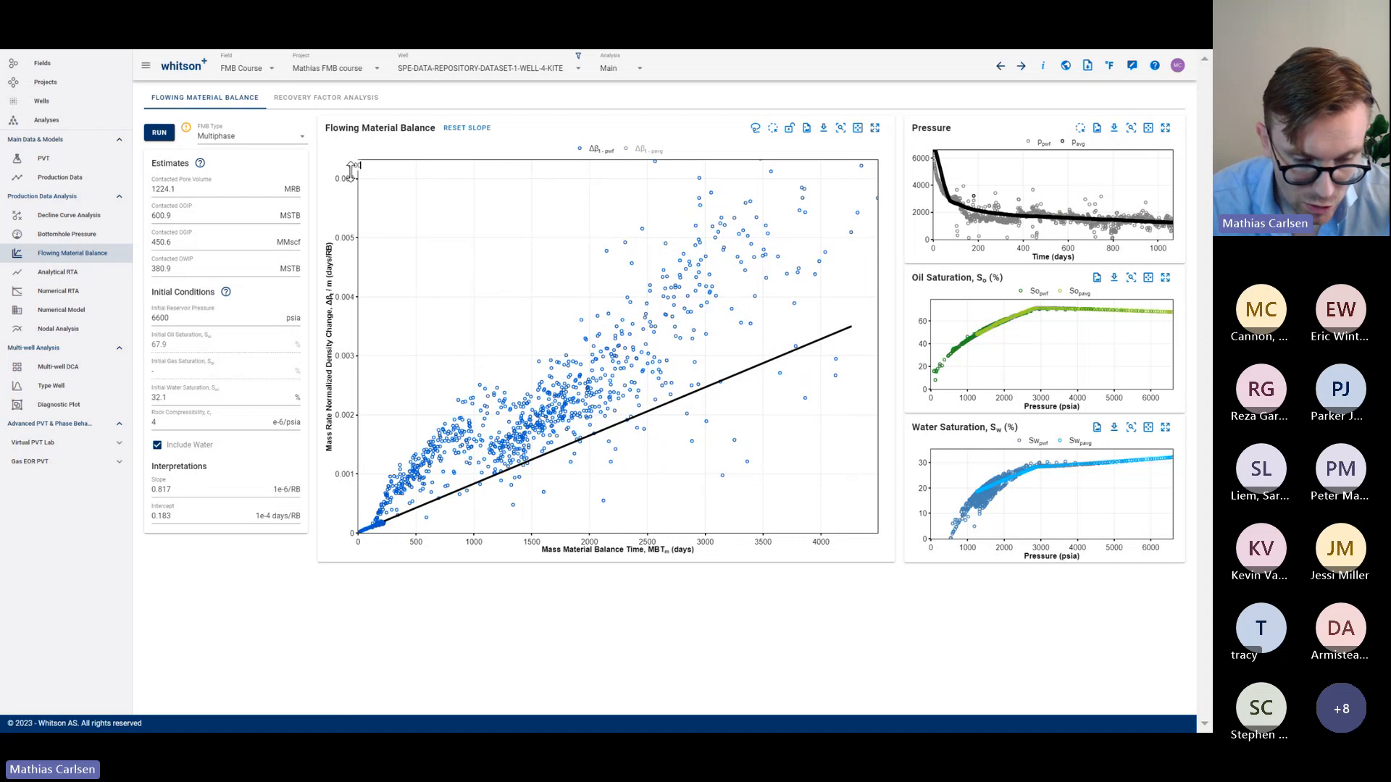
text(.001)
key(Return)
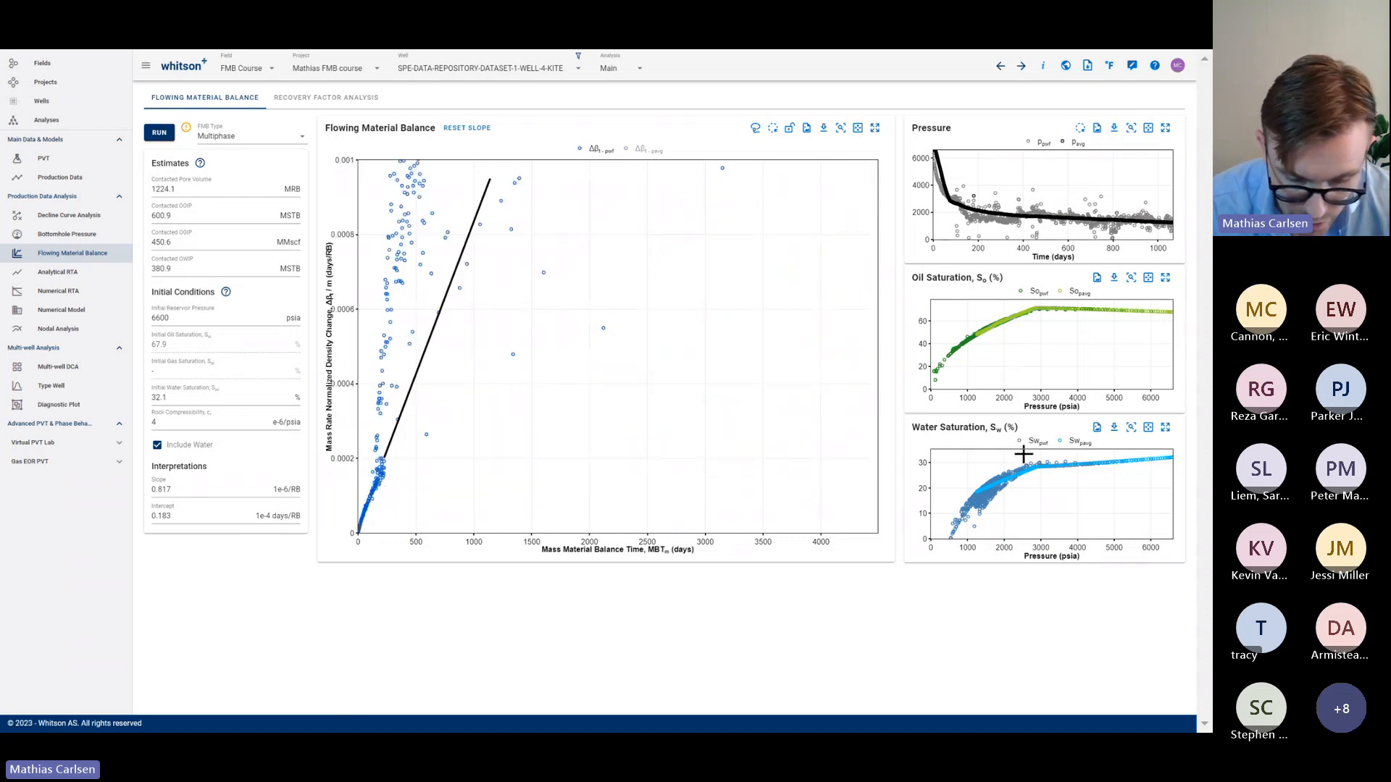
click(871, 542)
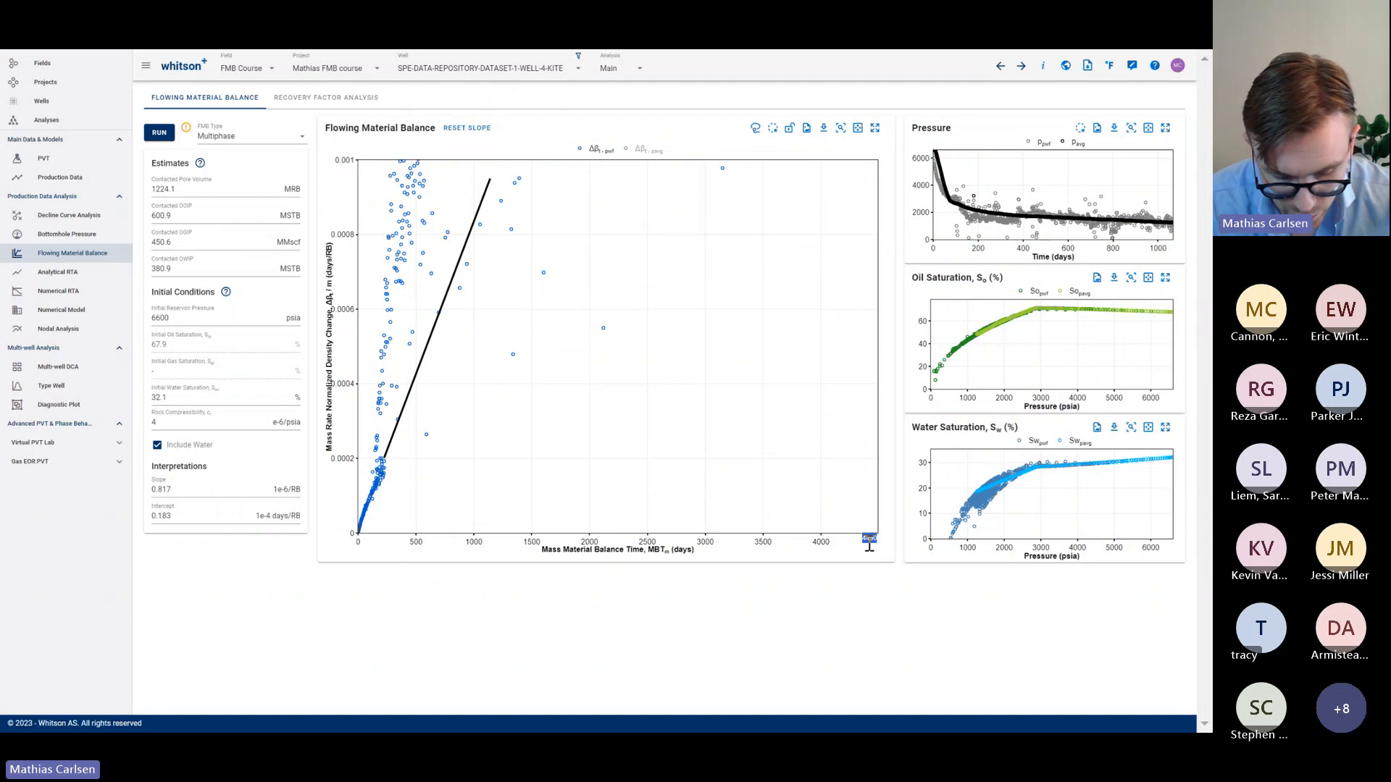
text(500)
key(Return)
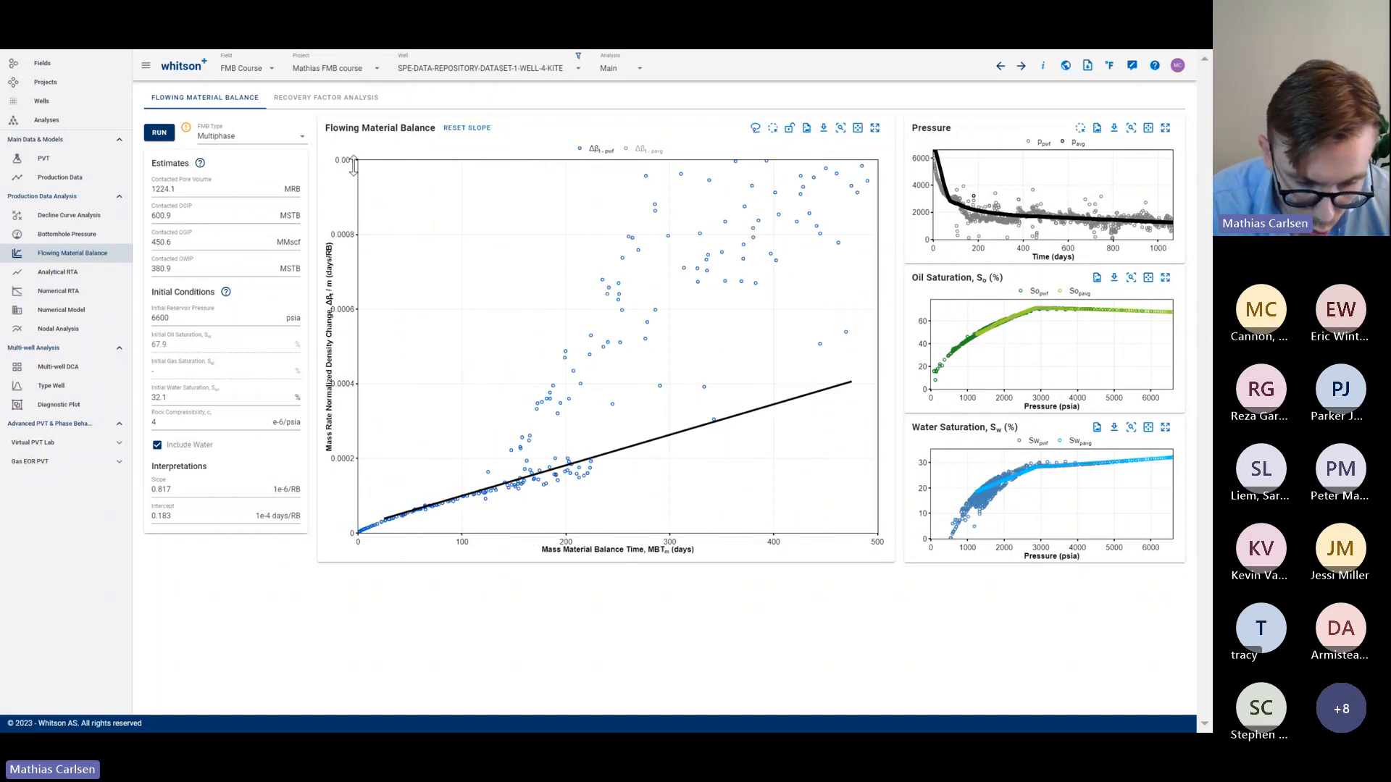
Set the plot's y-axis maximum to 0.002 and zoom into the data between about 210 and 380 days
scroll(350, 167, up, 5)
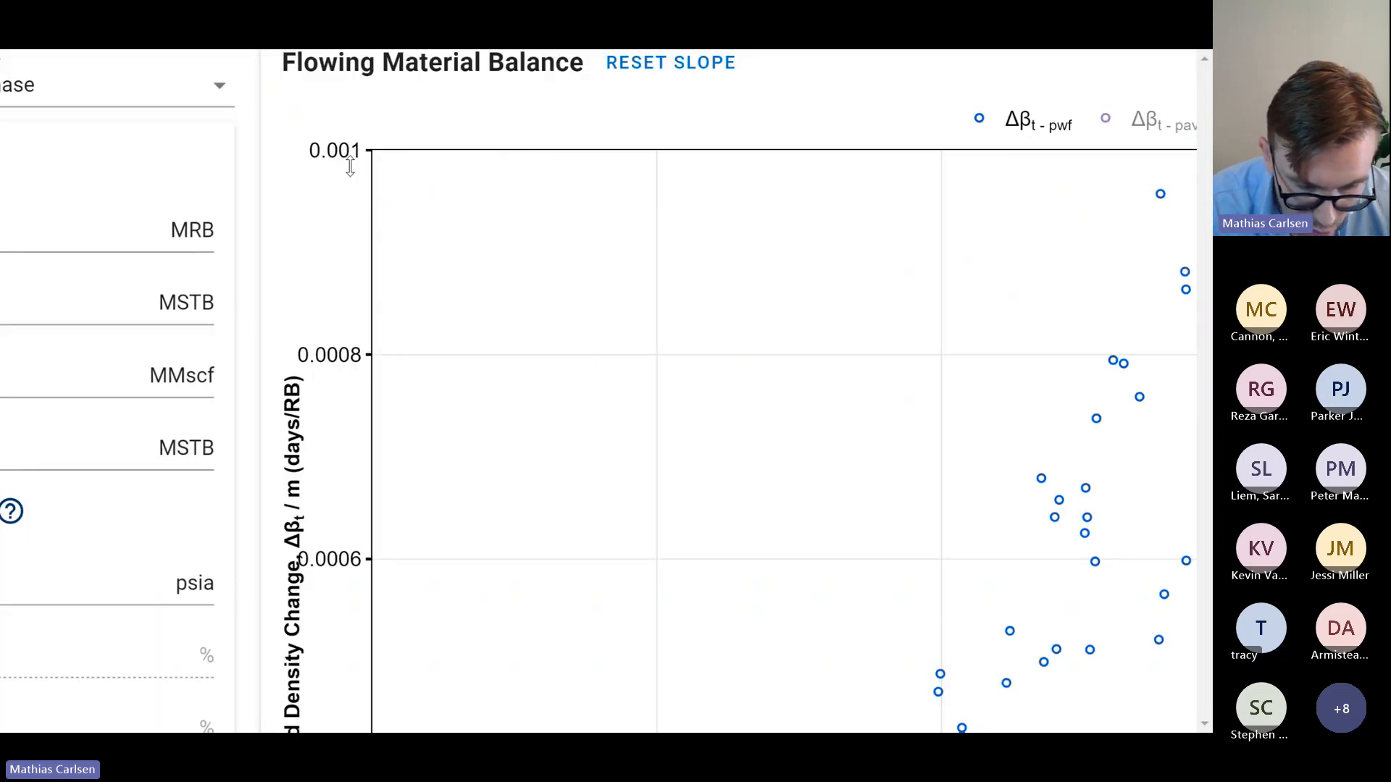
click(350, 167)
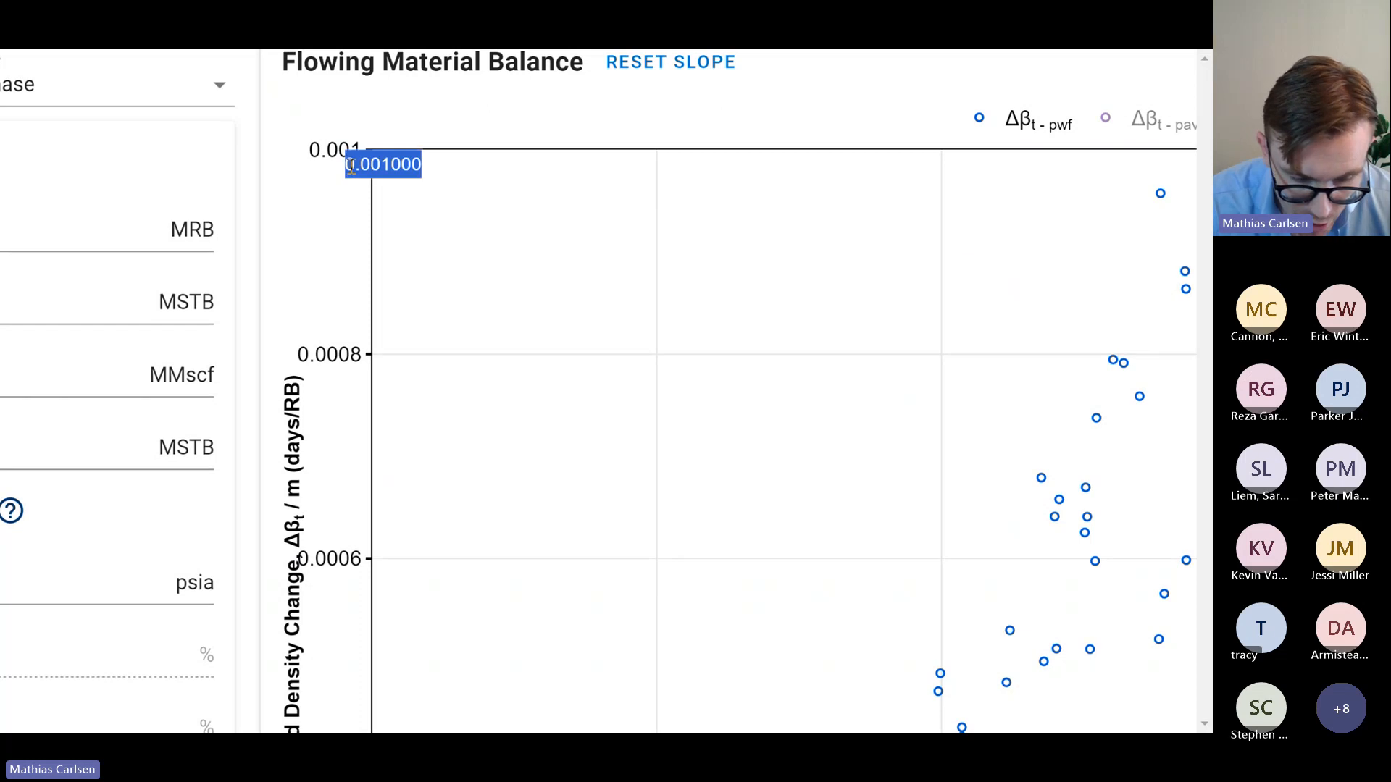
click(390, 163)
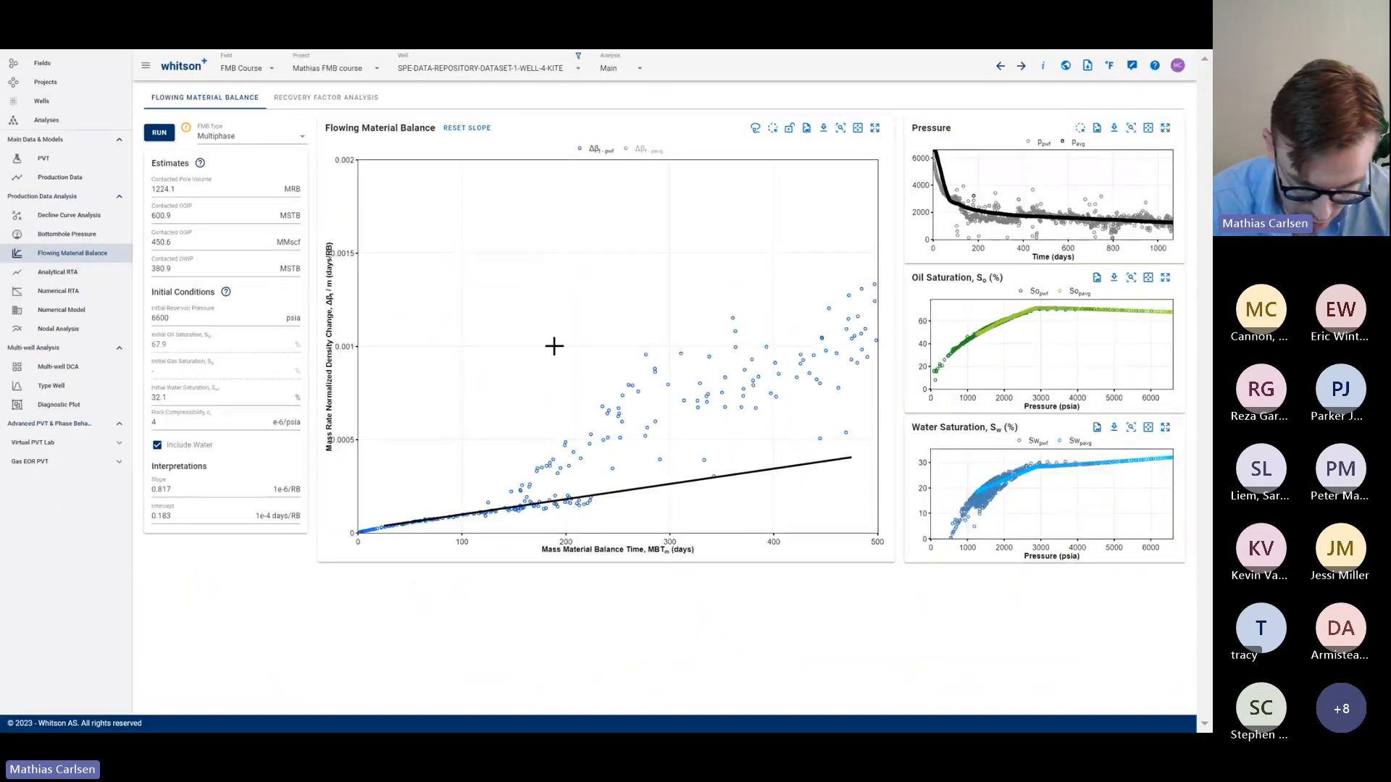
drag(553, 345, 770, 528)
drag(458, 275, 840, 654)
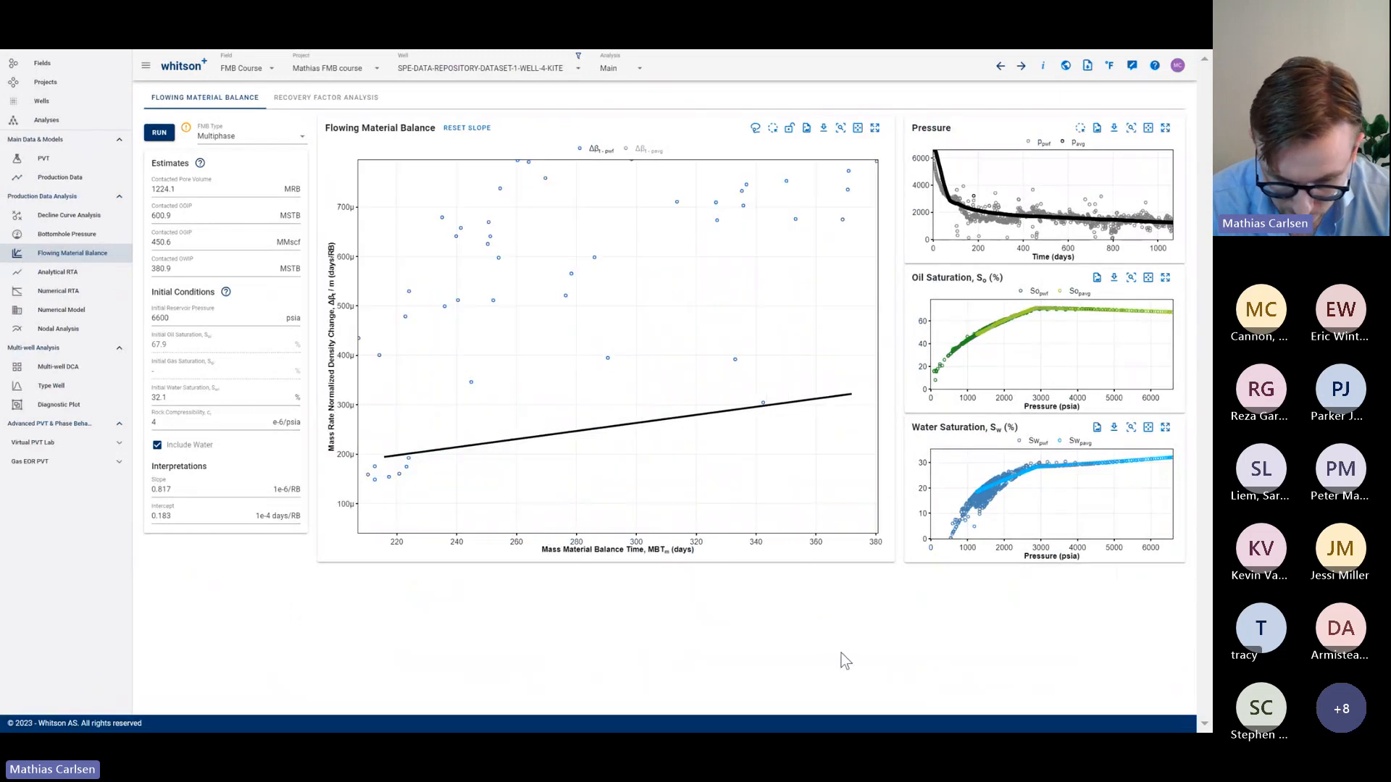
Refit the slope line to the early-time data below about 230 days, giving a slope of about 0.582
click(857, 130)
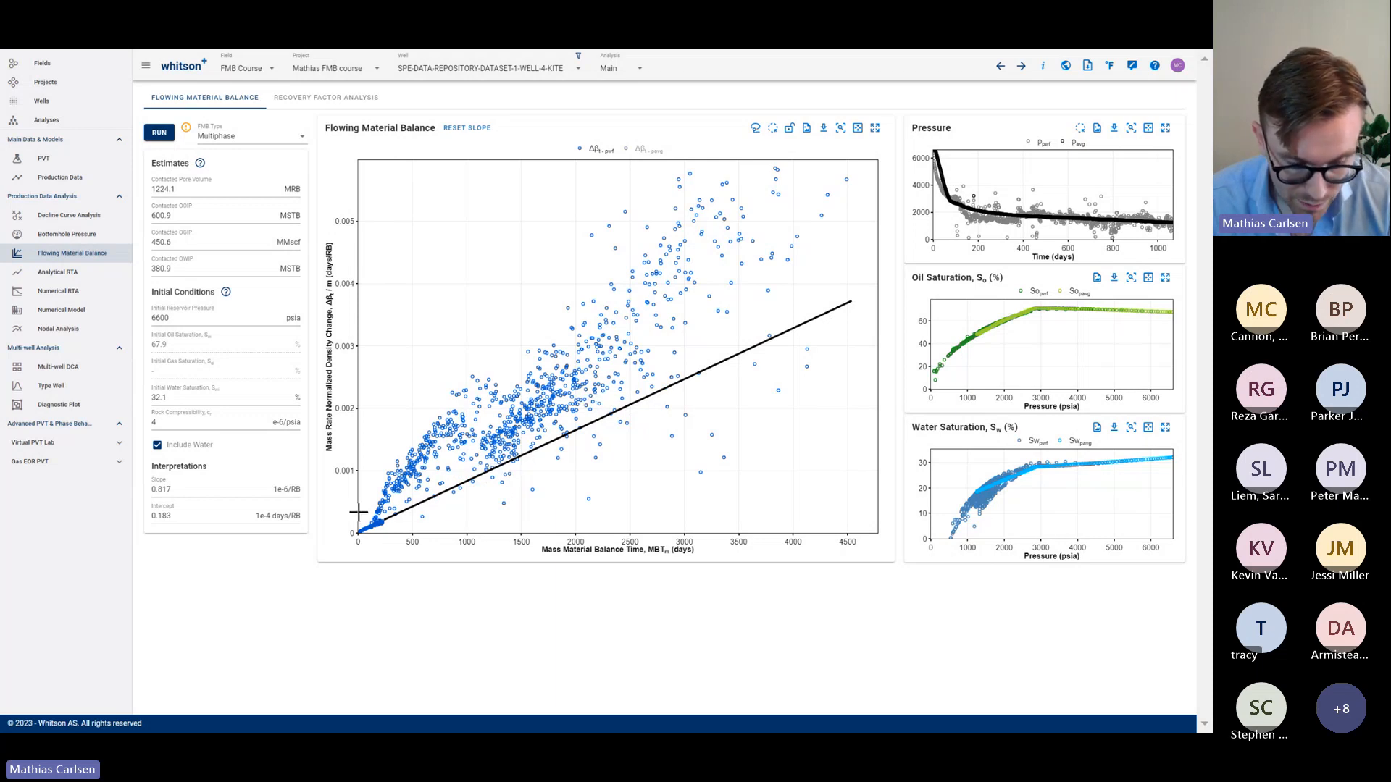
drag(358, 512, 394, 563)
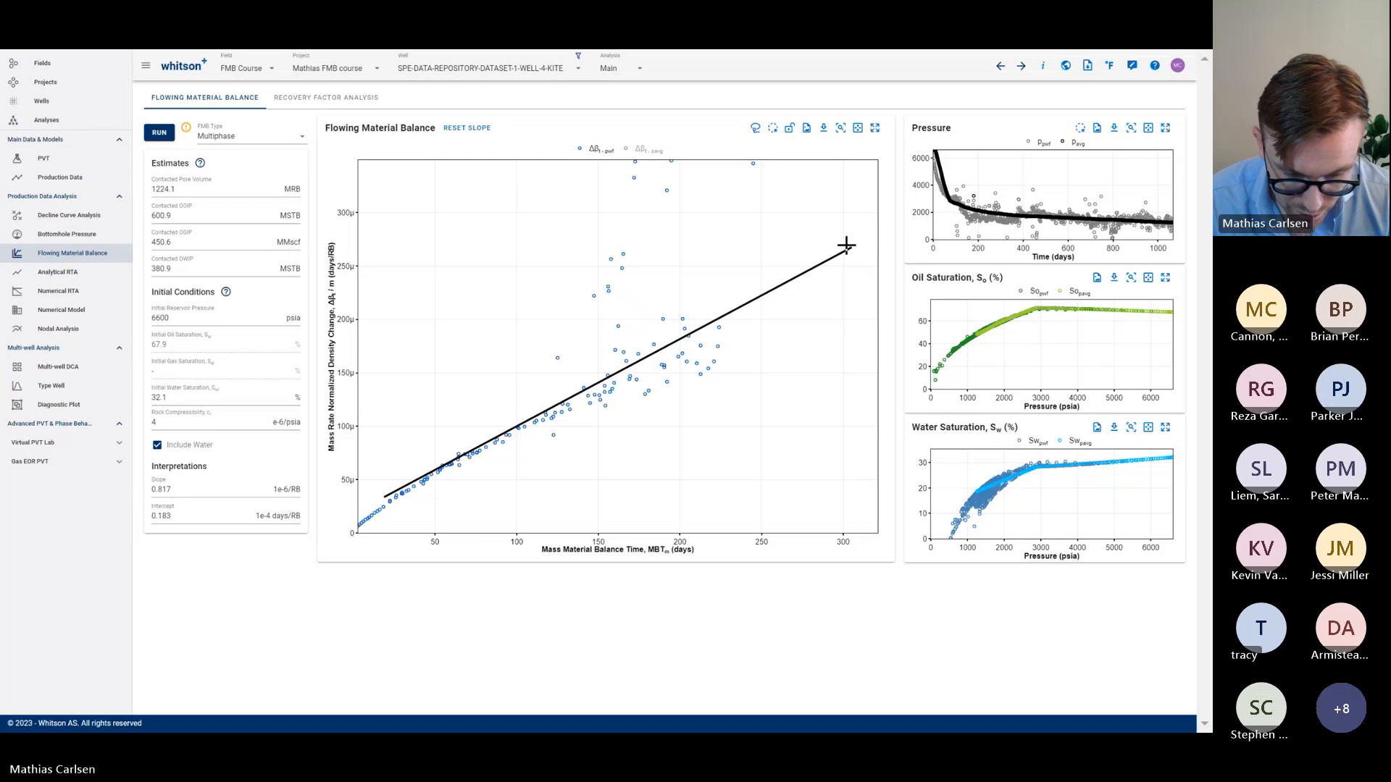
drag(846, 245, 672, 379)
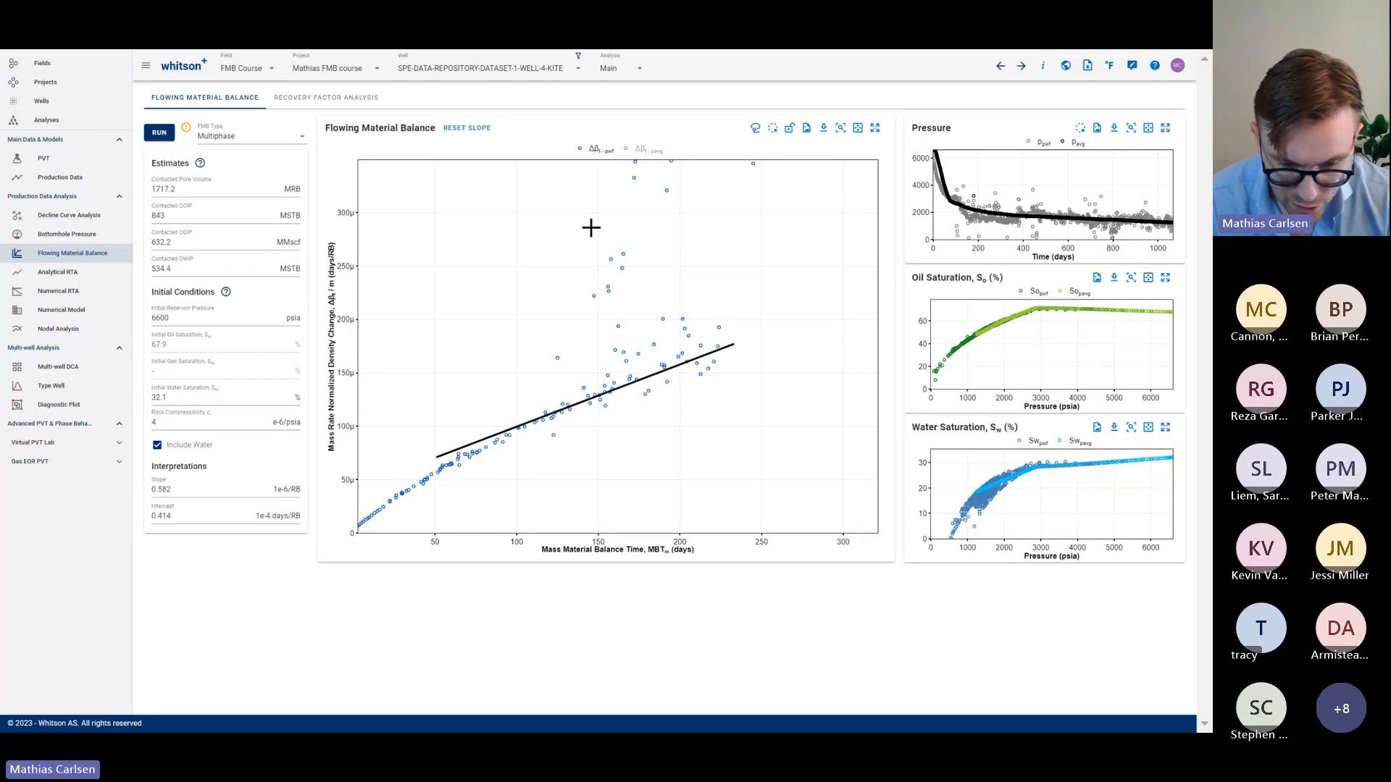
Highlight the early-time points near the slope line between about 50 and 175 days of mass material balance time
click(772, 128)
click(815, 146)
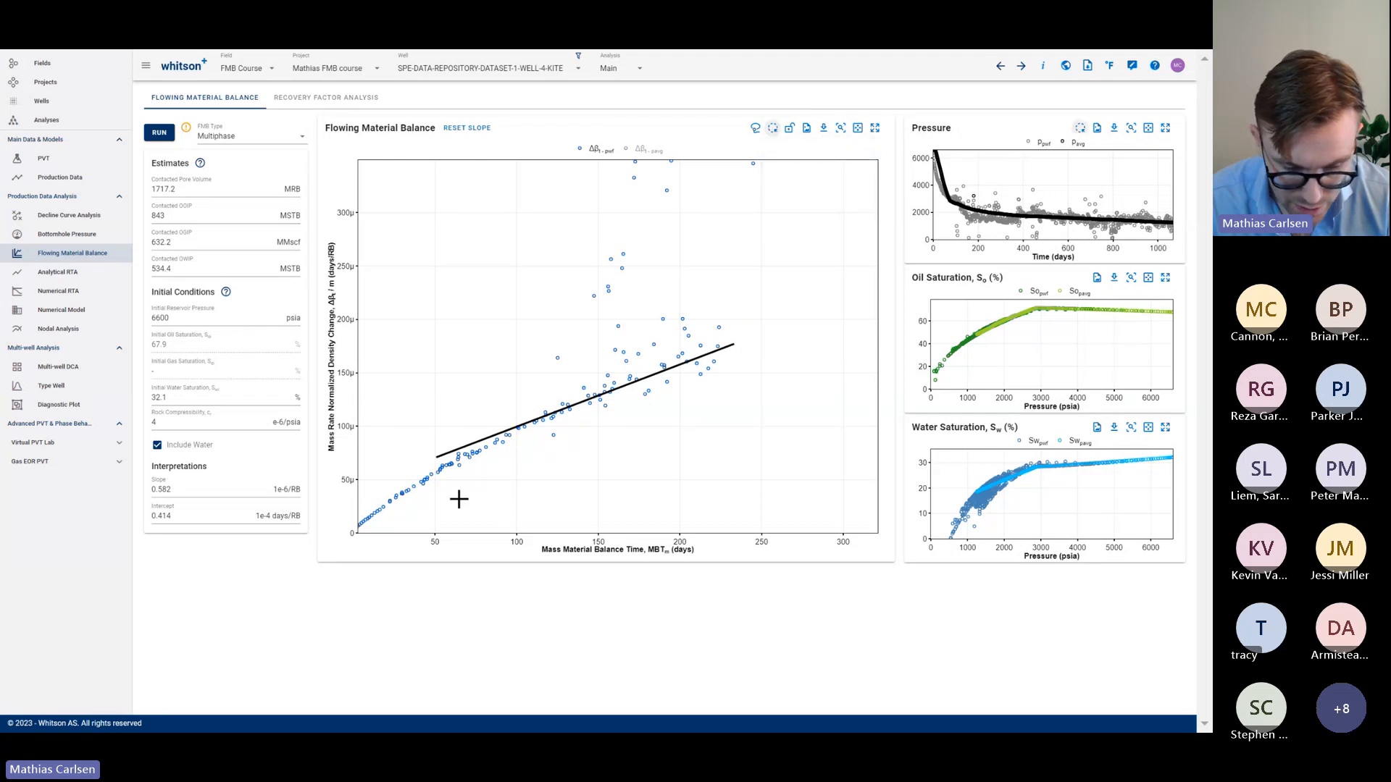
mouse_move(435, 476)
mouse_down()
mouse_move(652, 378)
mouse_move(487, 394)
mouse_move(390, 448)
mouse_up()
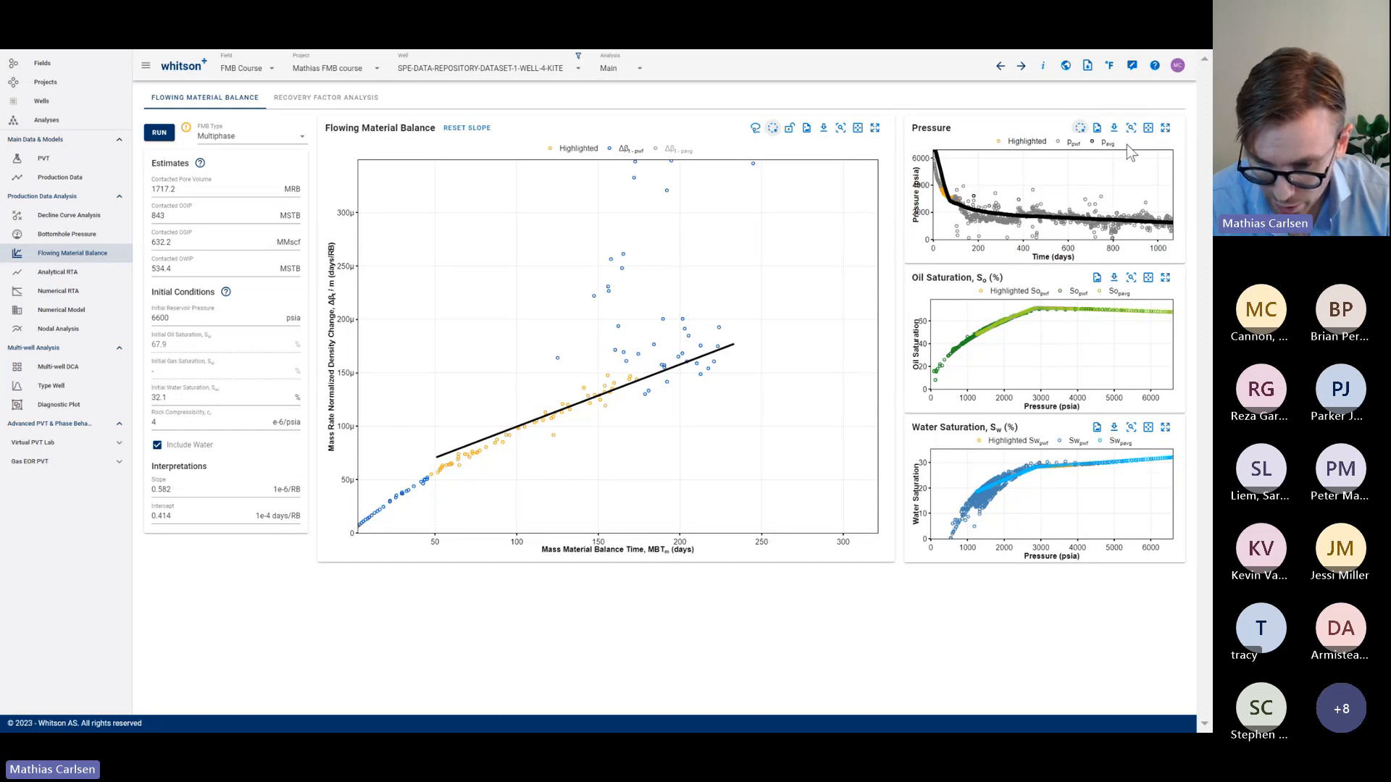
Compare the highlighted points in the enlarged Pressure plot with the bubblepoint in the well's black oil table
click(1164, 130)
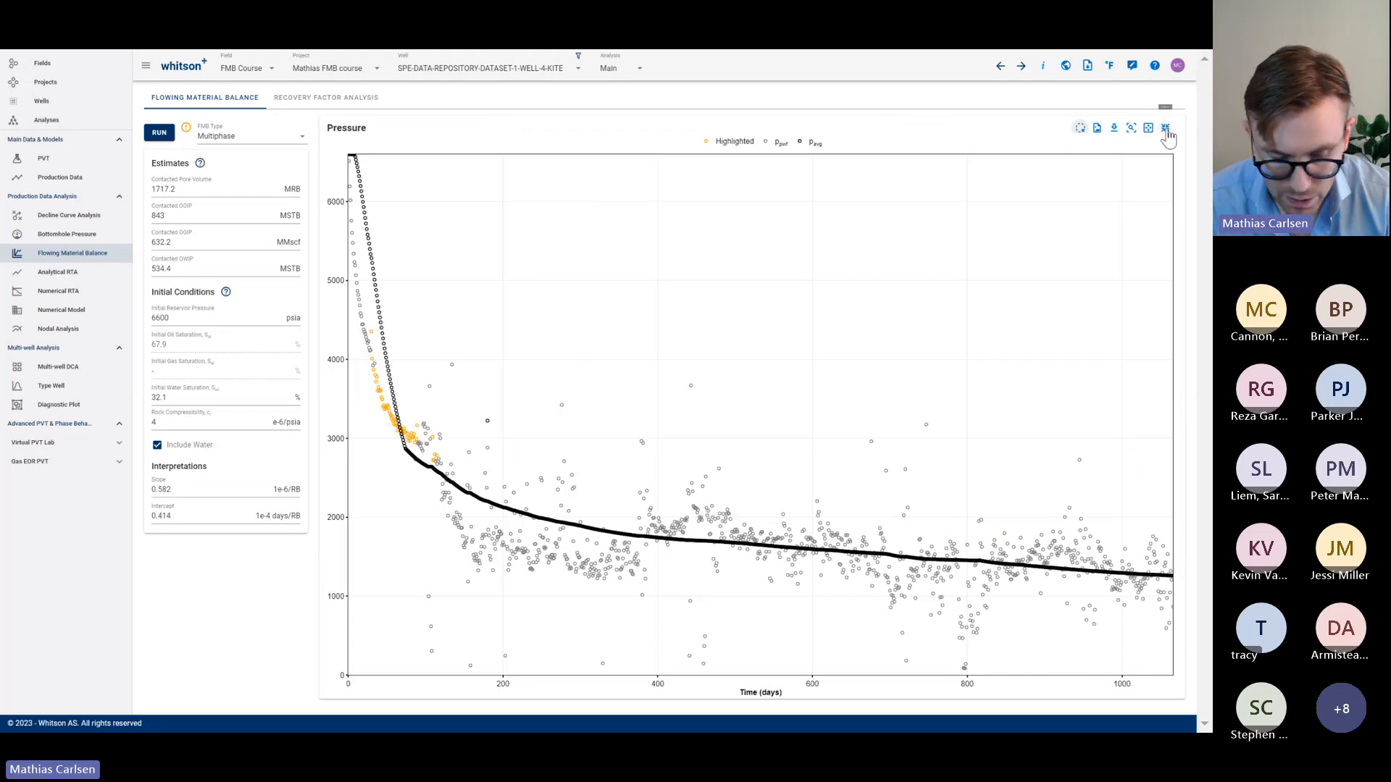
click(95, 160)
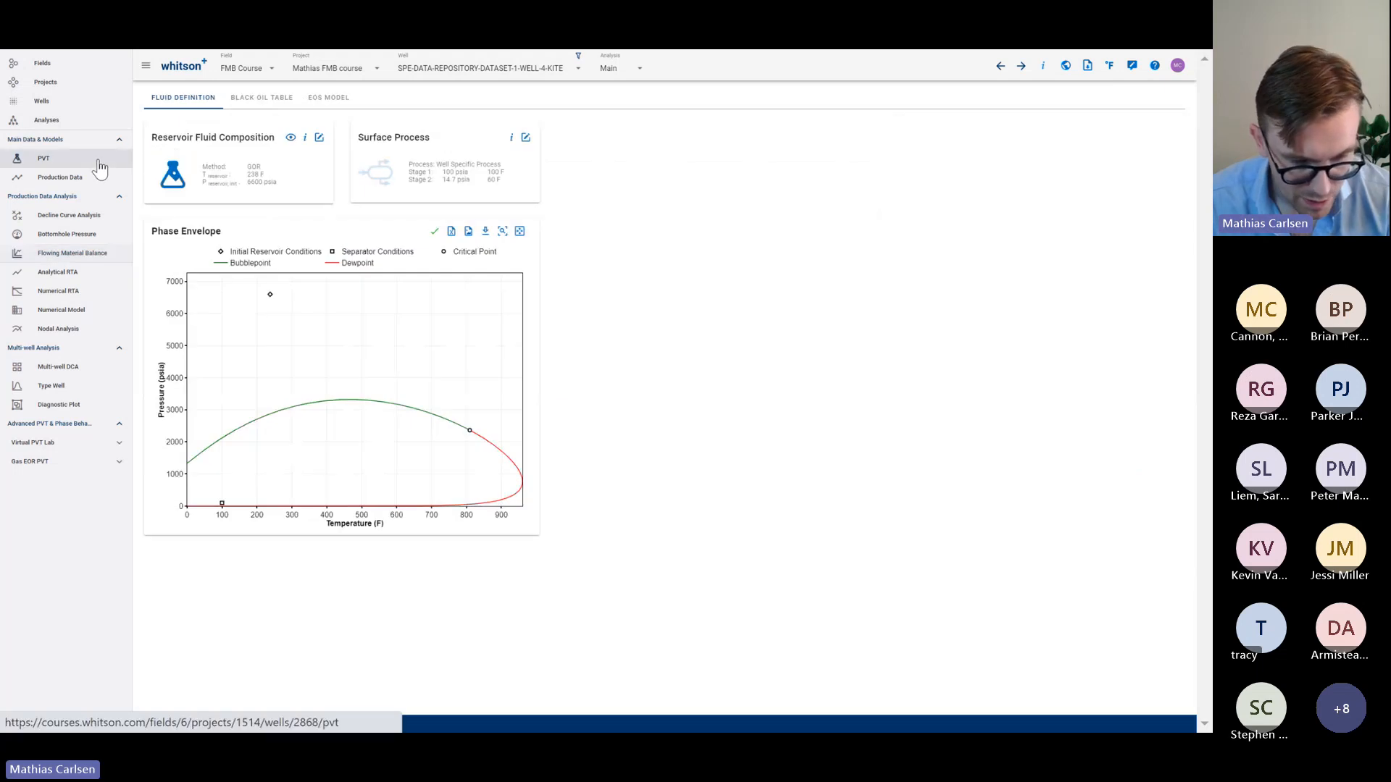
click(262, 97)
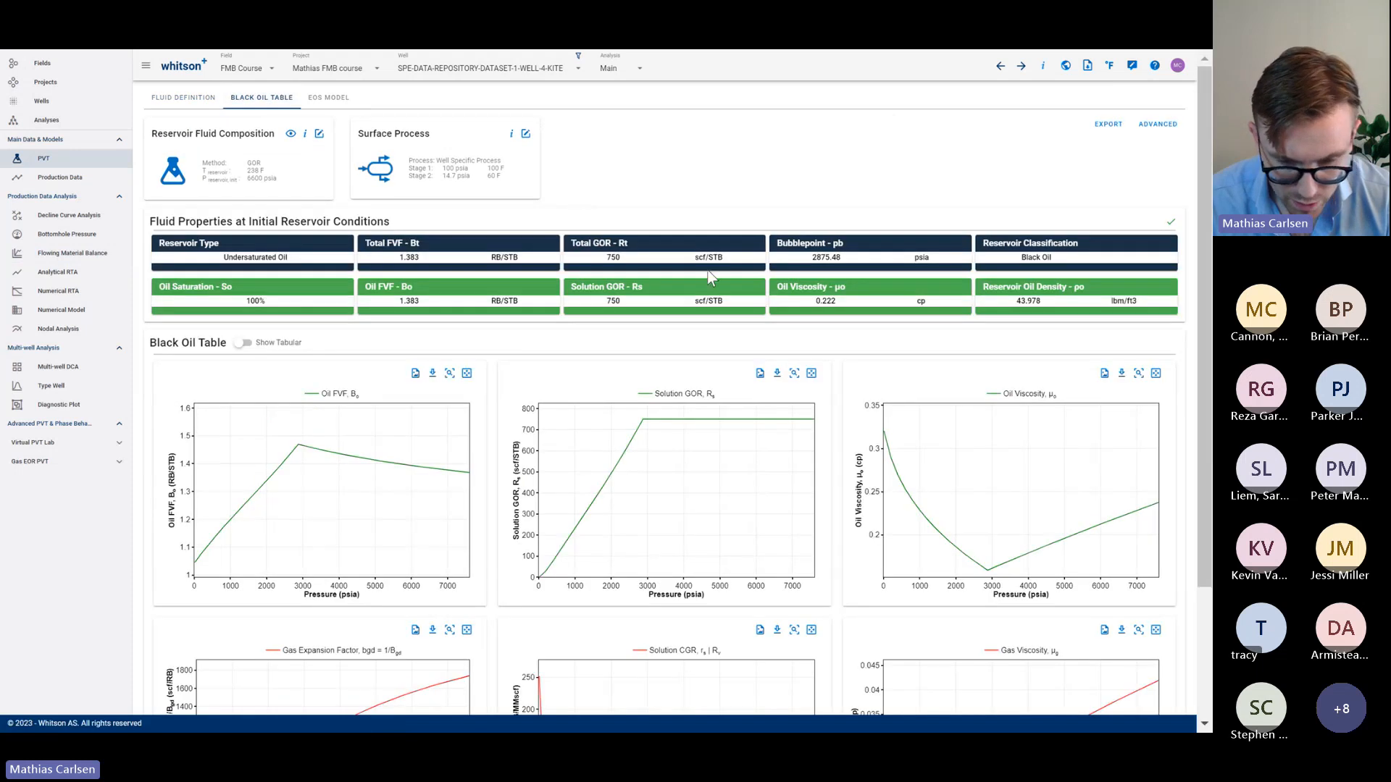
Return to the Flowing Material Balance analysis and steepen the slope line to about 0.602
click(105, 262)
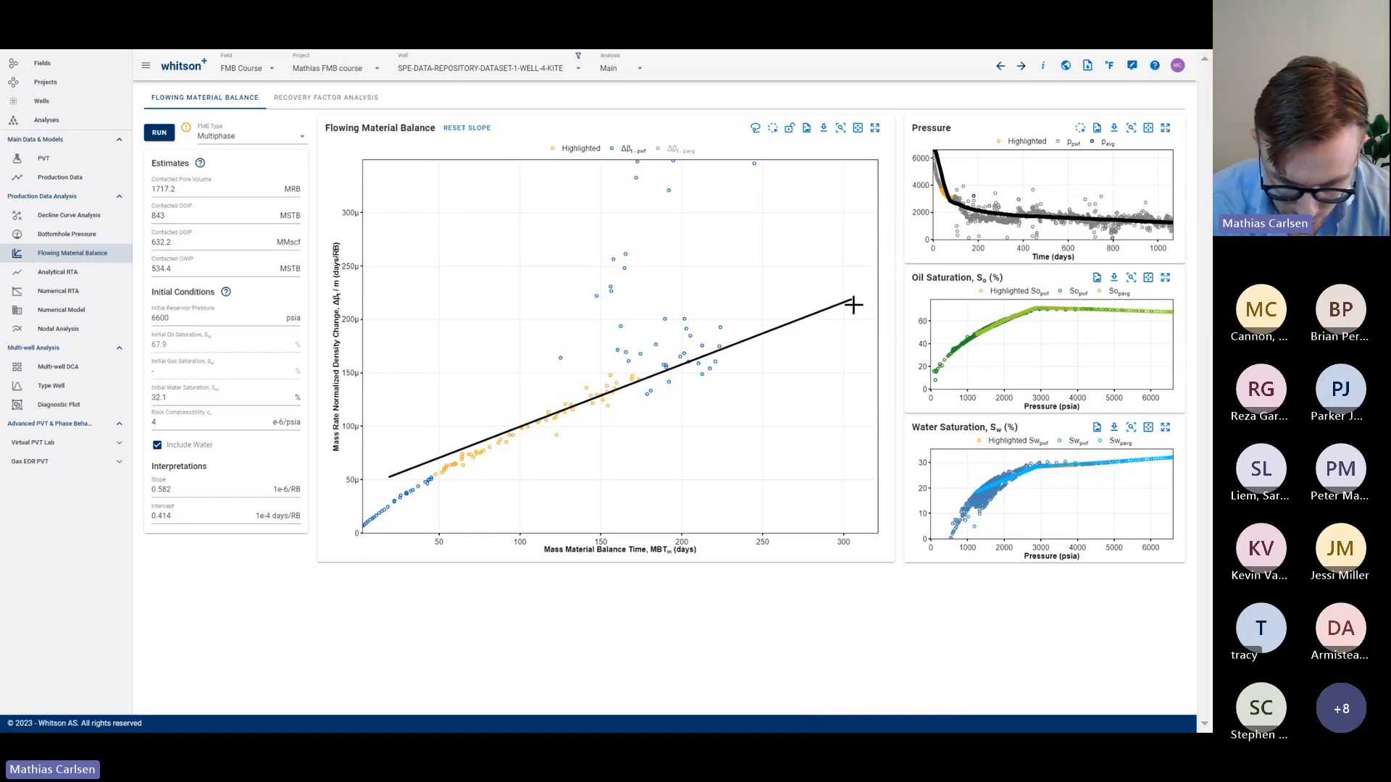
drag(853, 305, 823, 304)
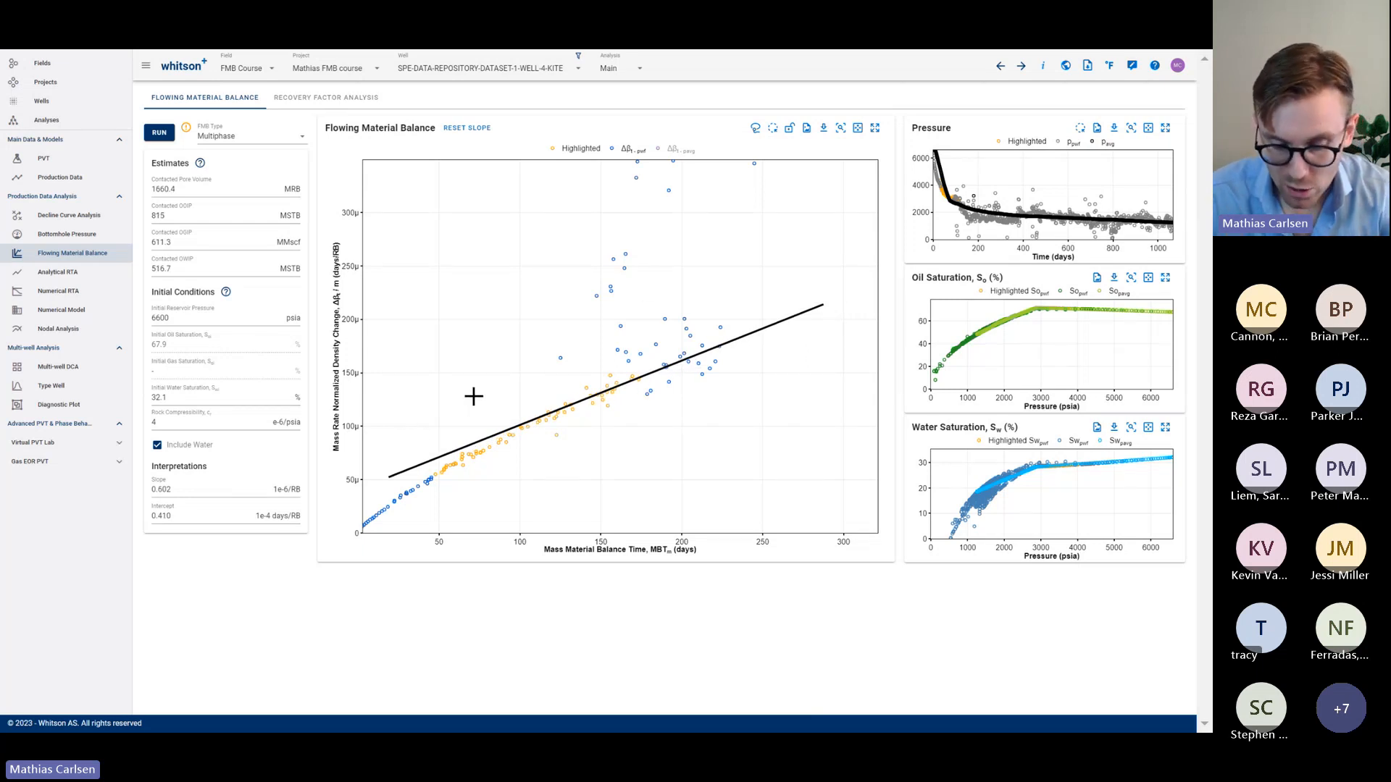
drag(363, 319, 682, 645)
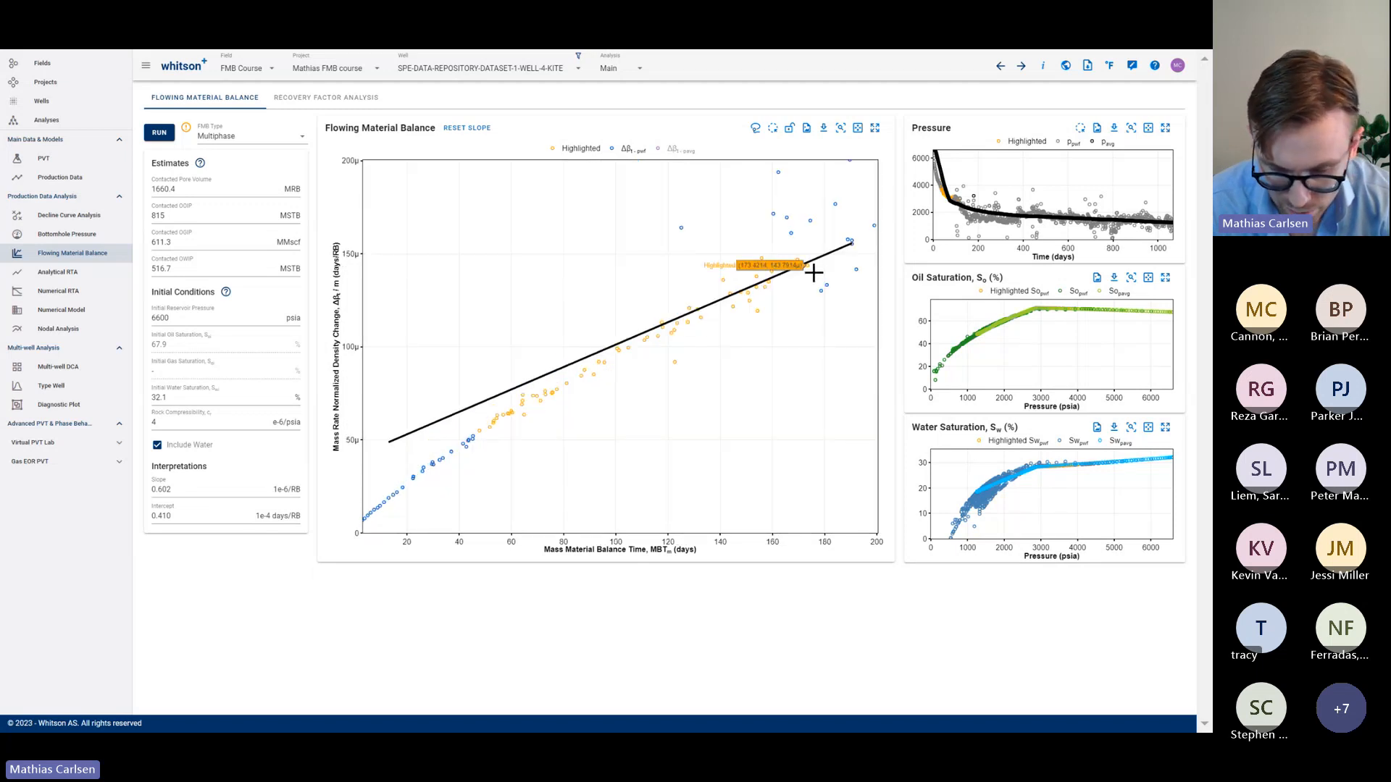
Set the contacted OOIP to 800 MSTB and run the multiphase Flowing Material Balance
click(203, 213)
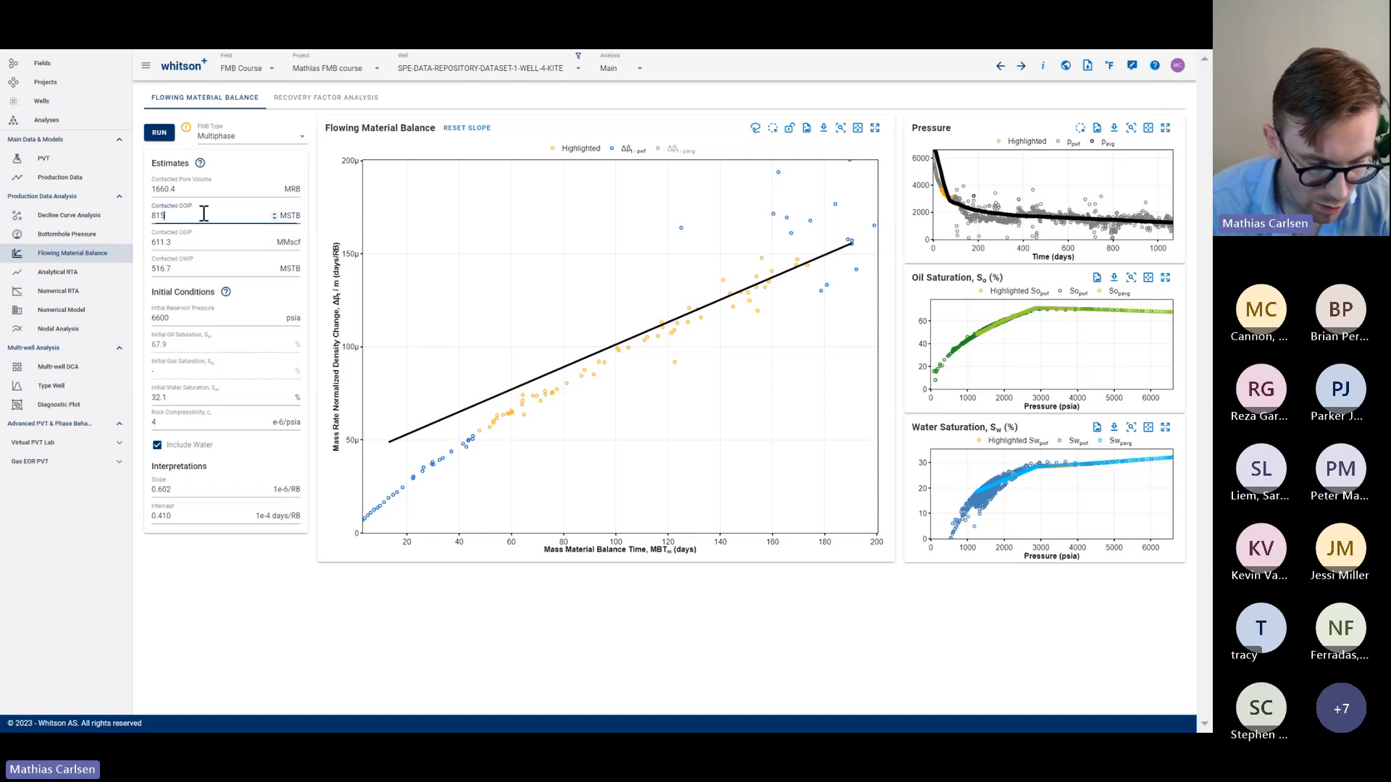
text(00)
click(275, 287)
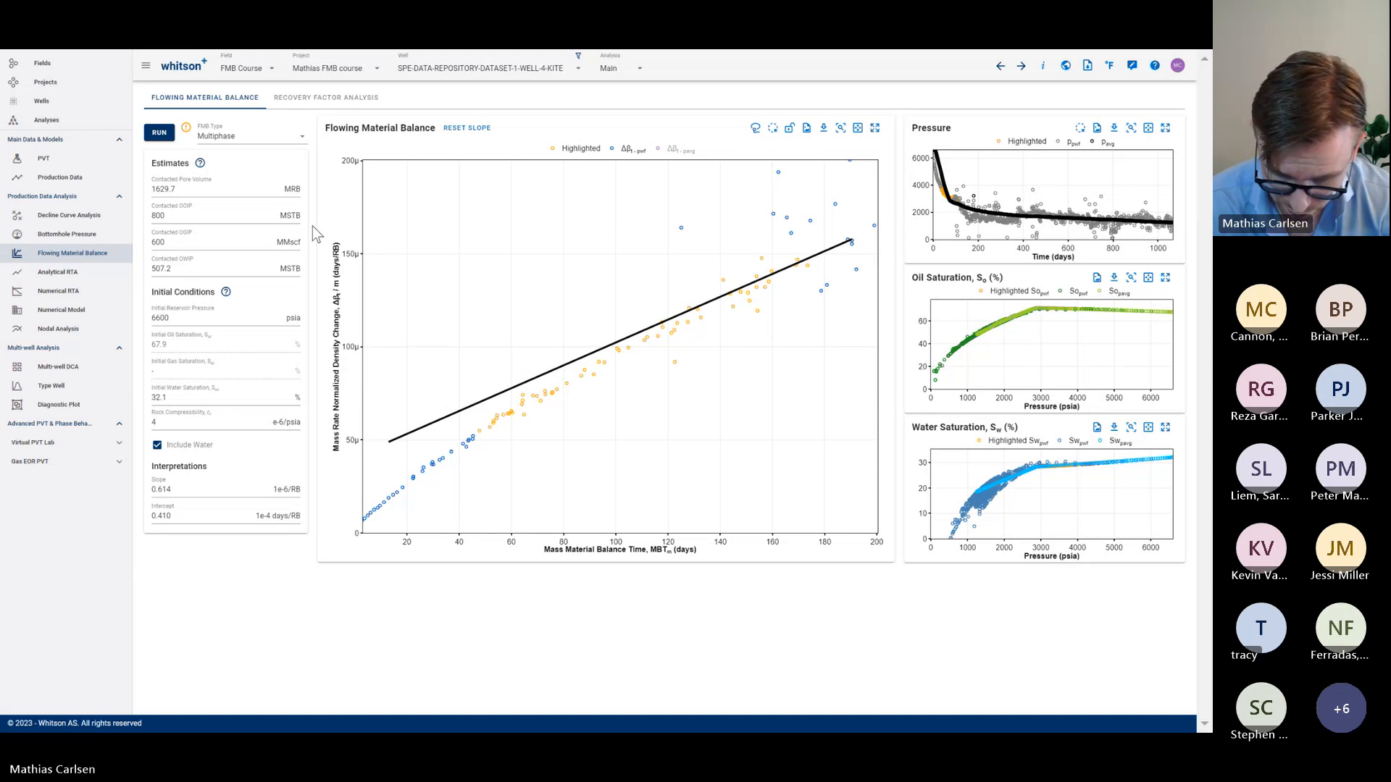
click(166, 134)
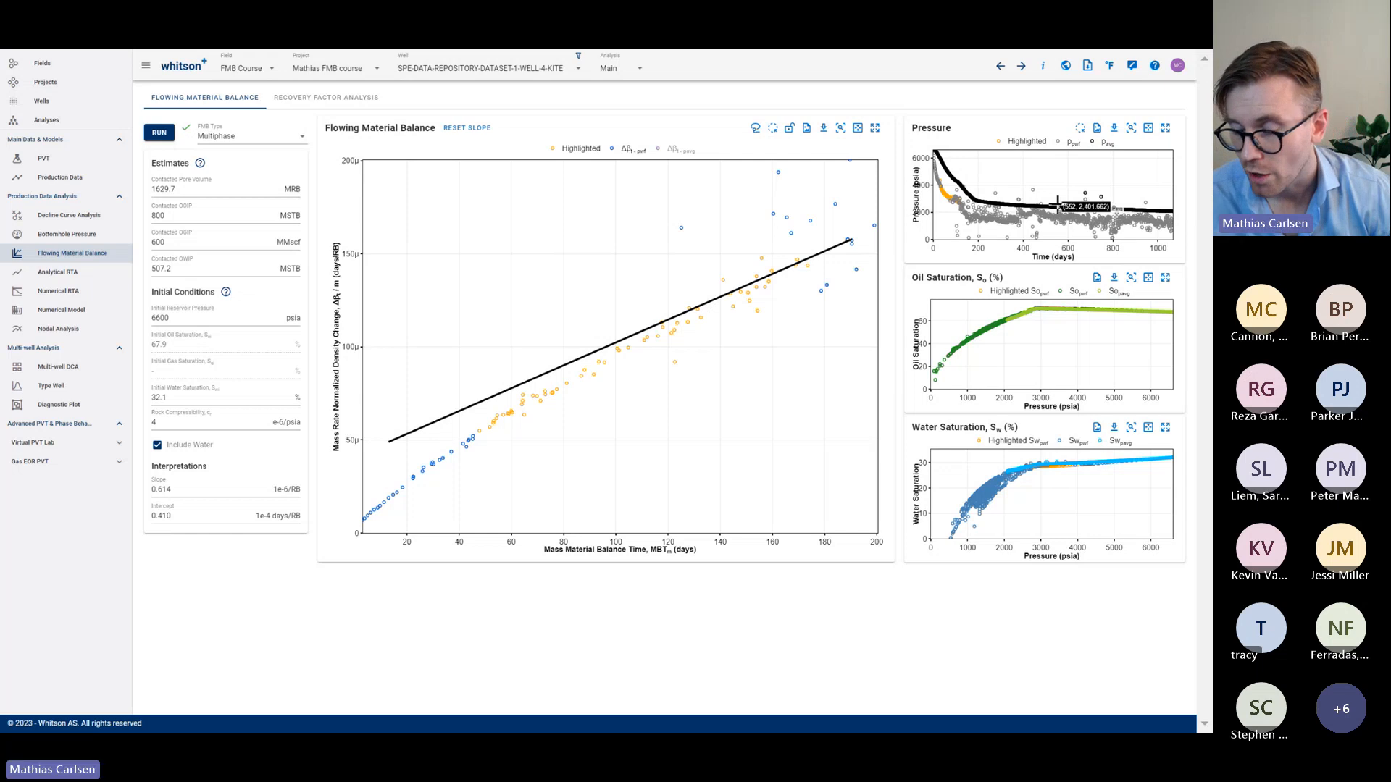
Examine the average reservoir pressure curve in the enlarged Pressure plot, and the oil and water saturation plots
click(1165, 128)
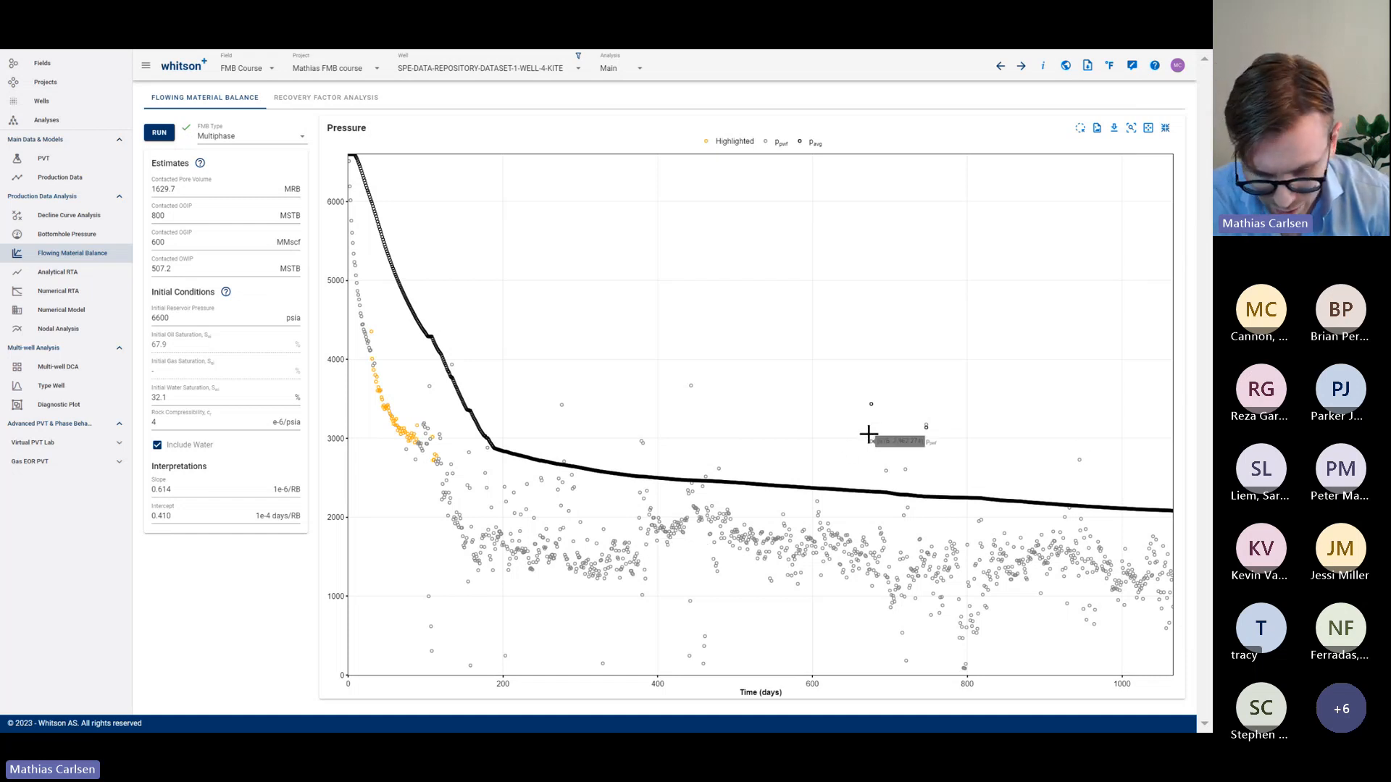
click(1164, 129)
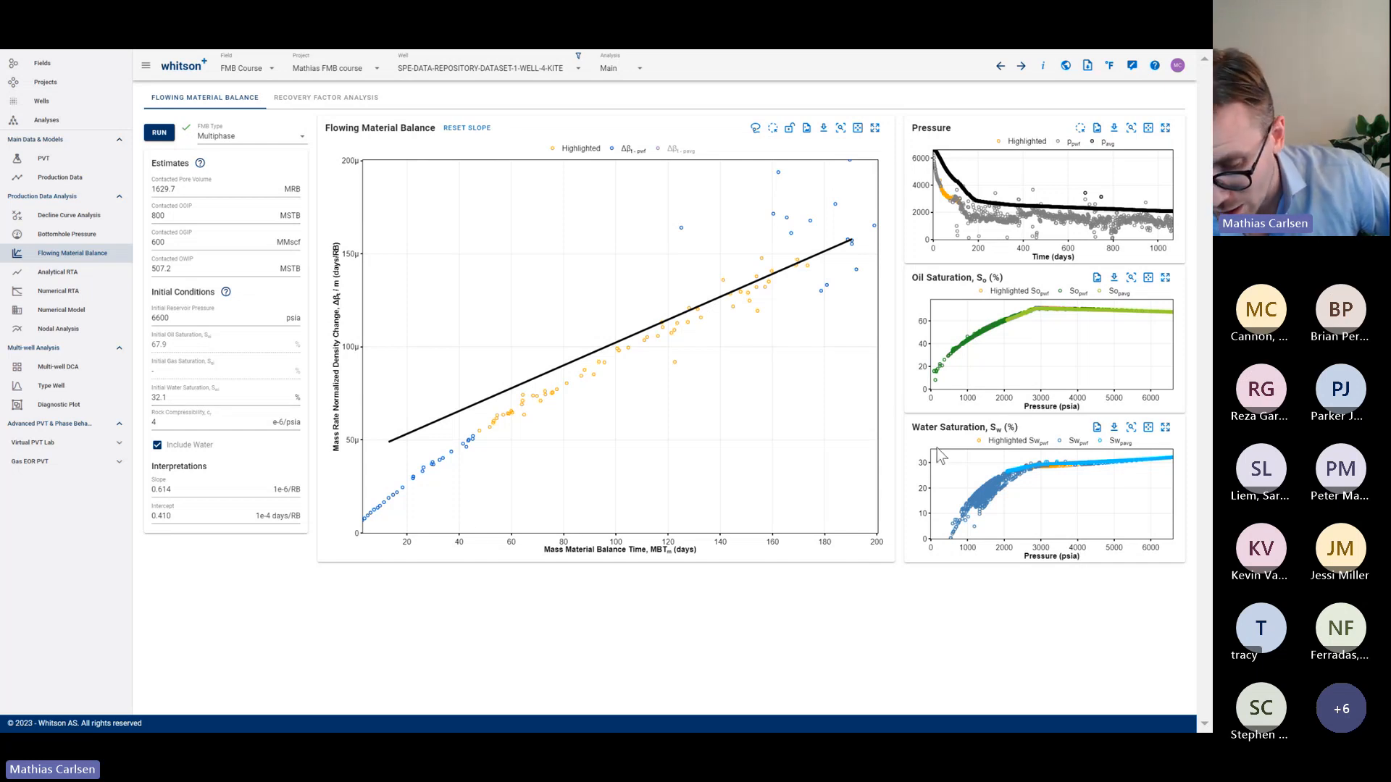
mouse_move(1053, 467)
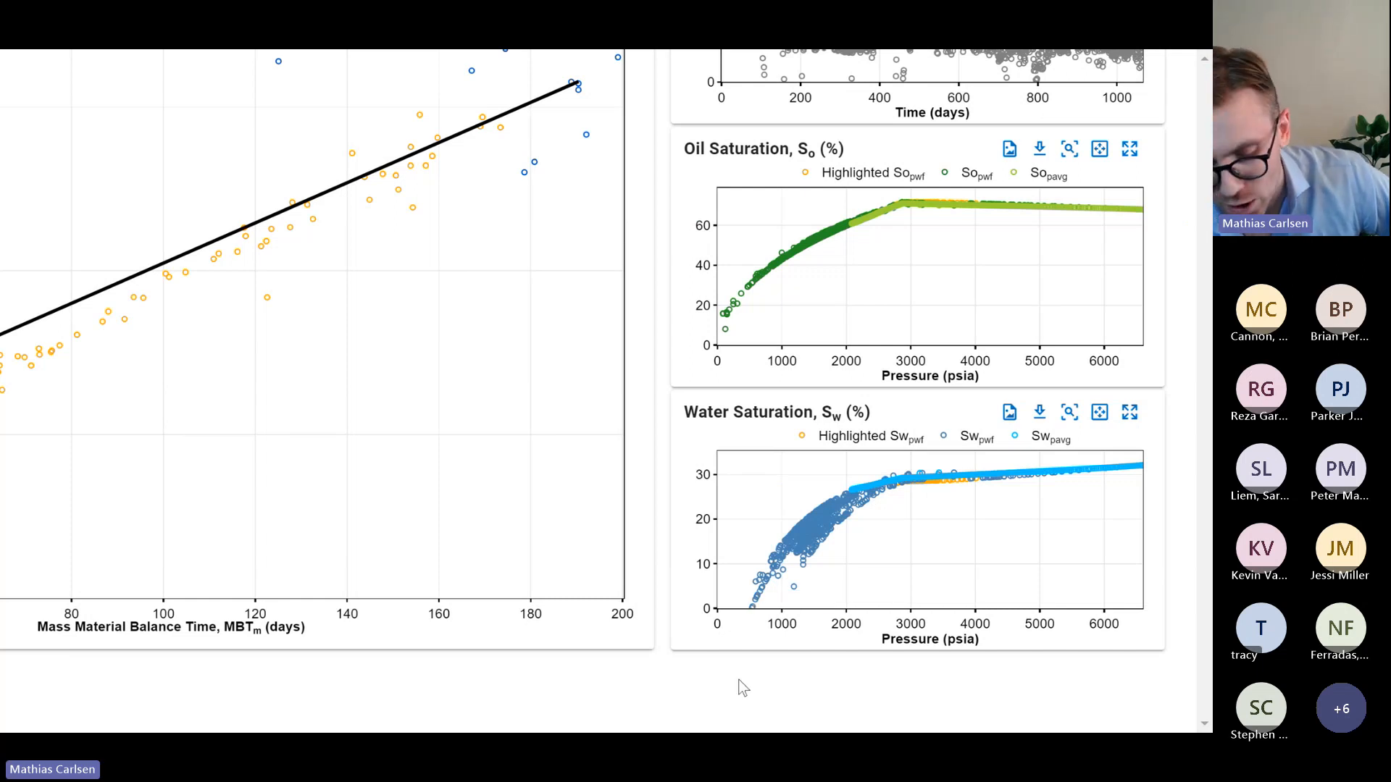
Show the average-pressure density change series (Δβt - pavg) on the Flowing Material Balance plot
scroll(745, 657, down, 5)
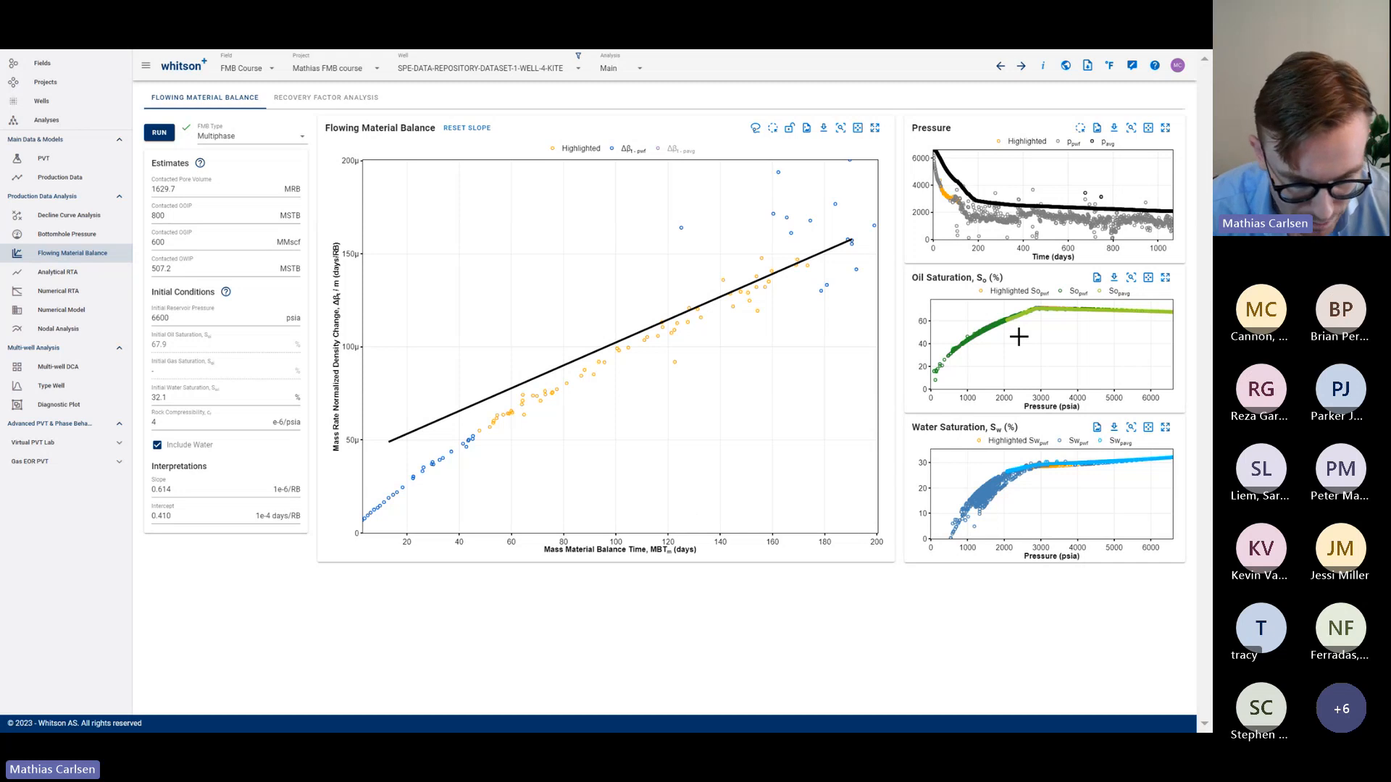
click(661, 152)
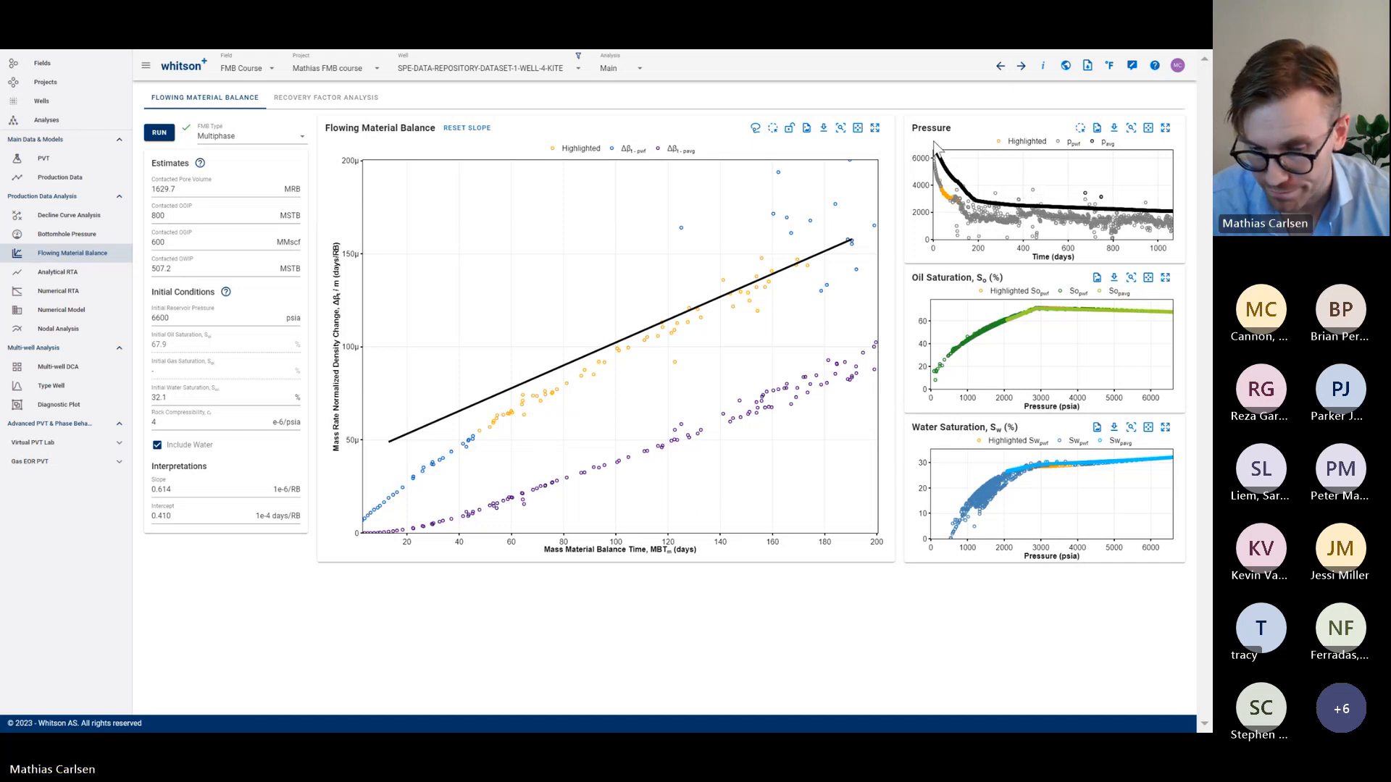
Steepen the slope line to about 3.1 on the full Flowing Material Balance plot and compare the average-pressure series with the data
click(858, 128)
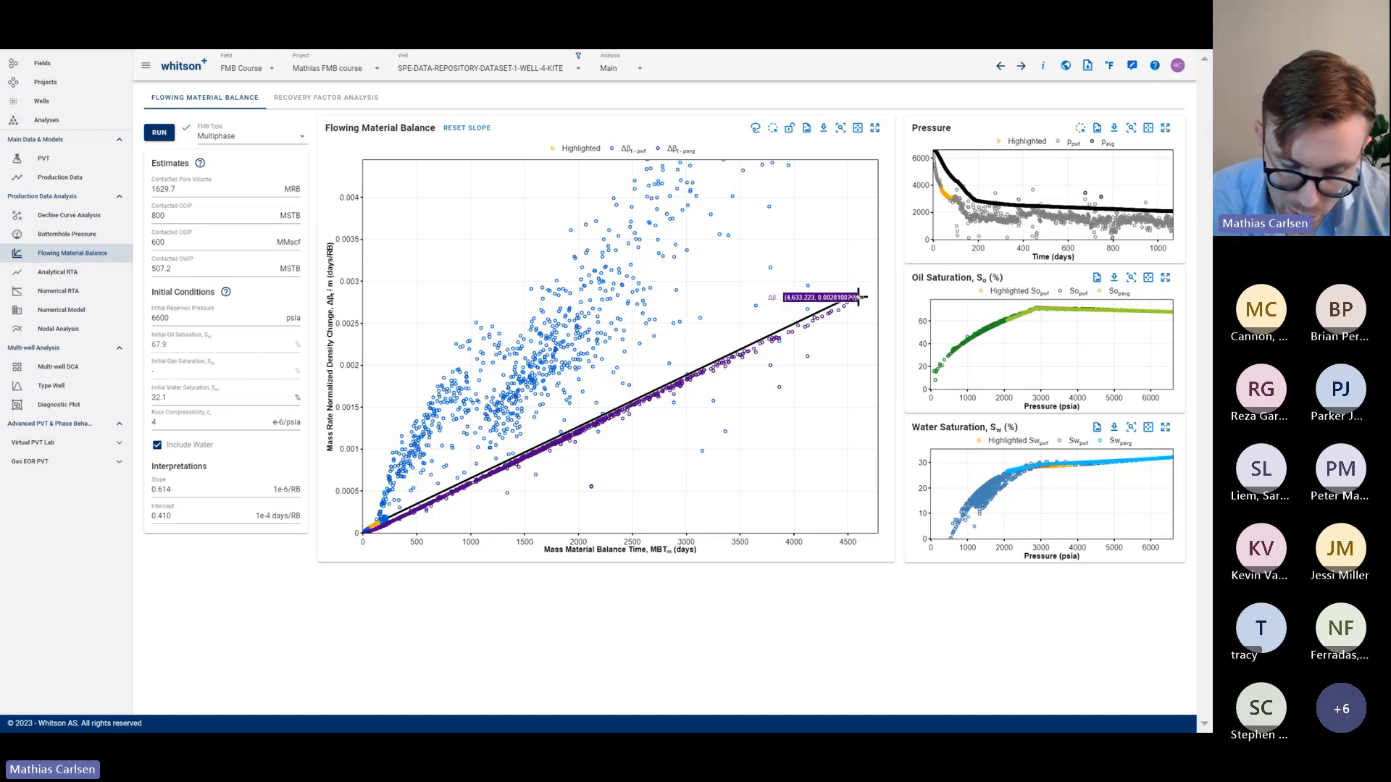
drag(851, 297, 457, 353)
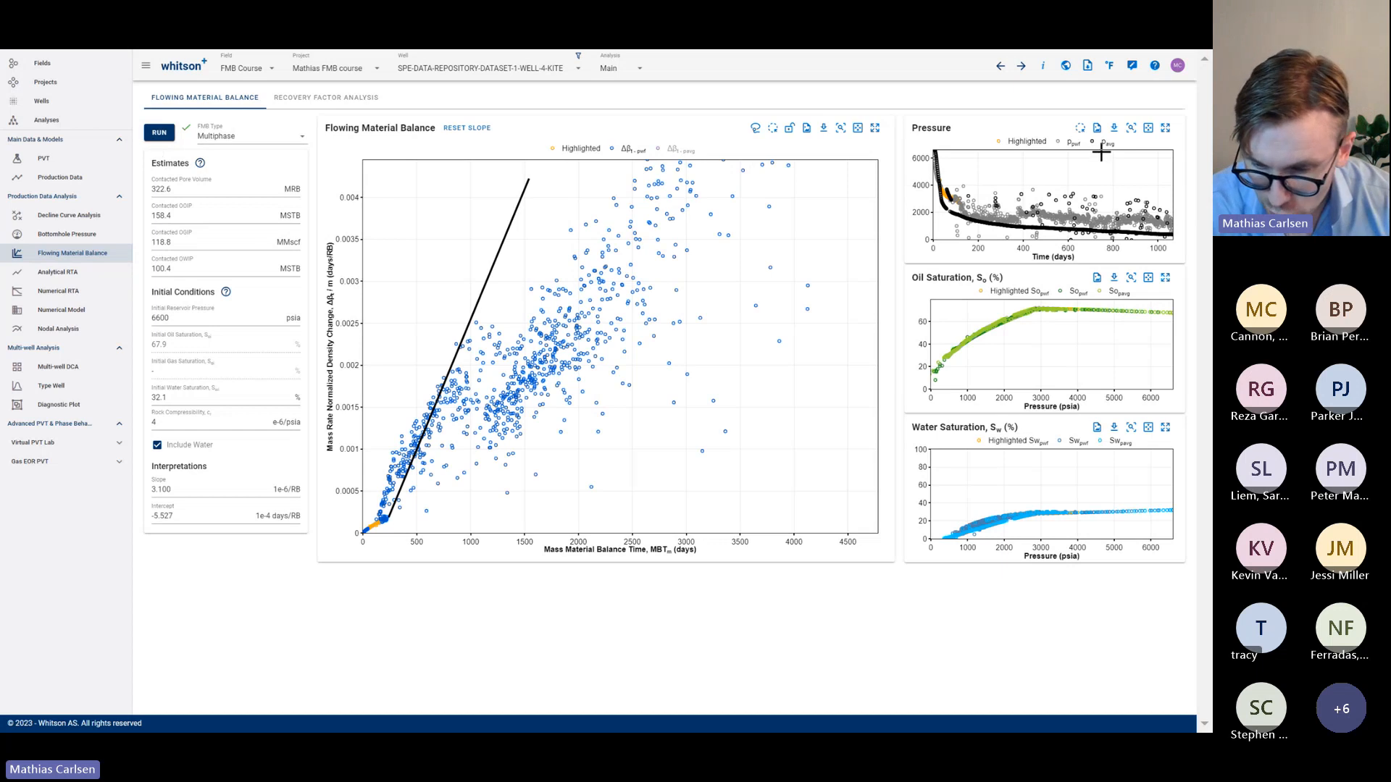
click(1165, 129)
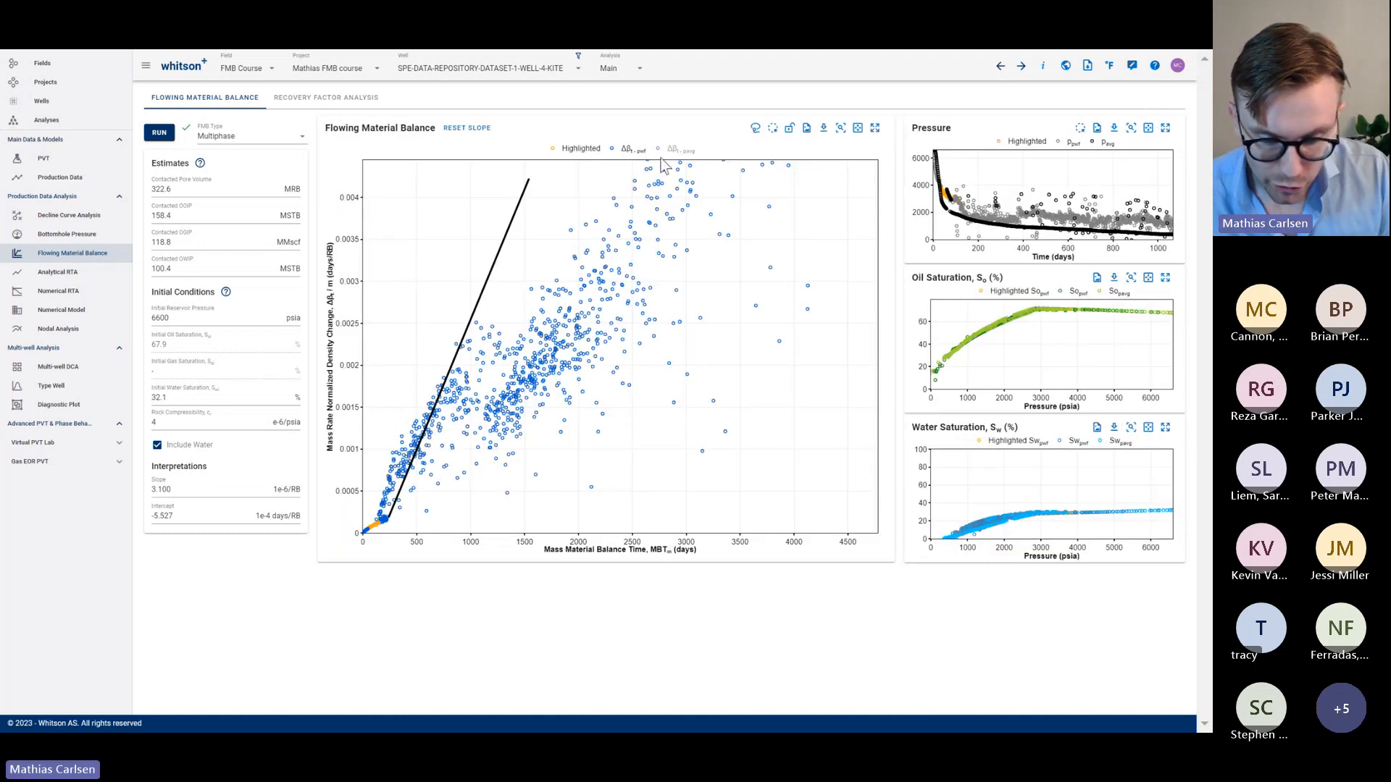
click(680, 150)
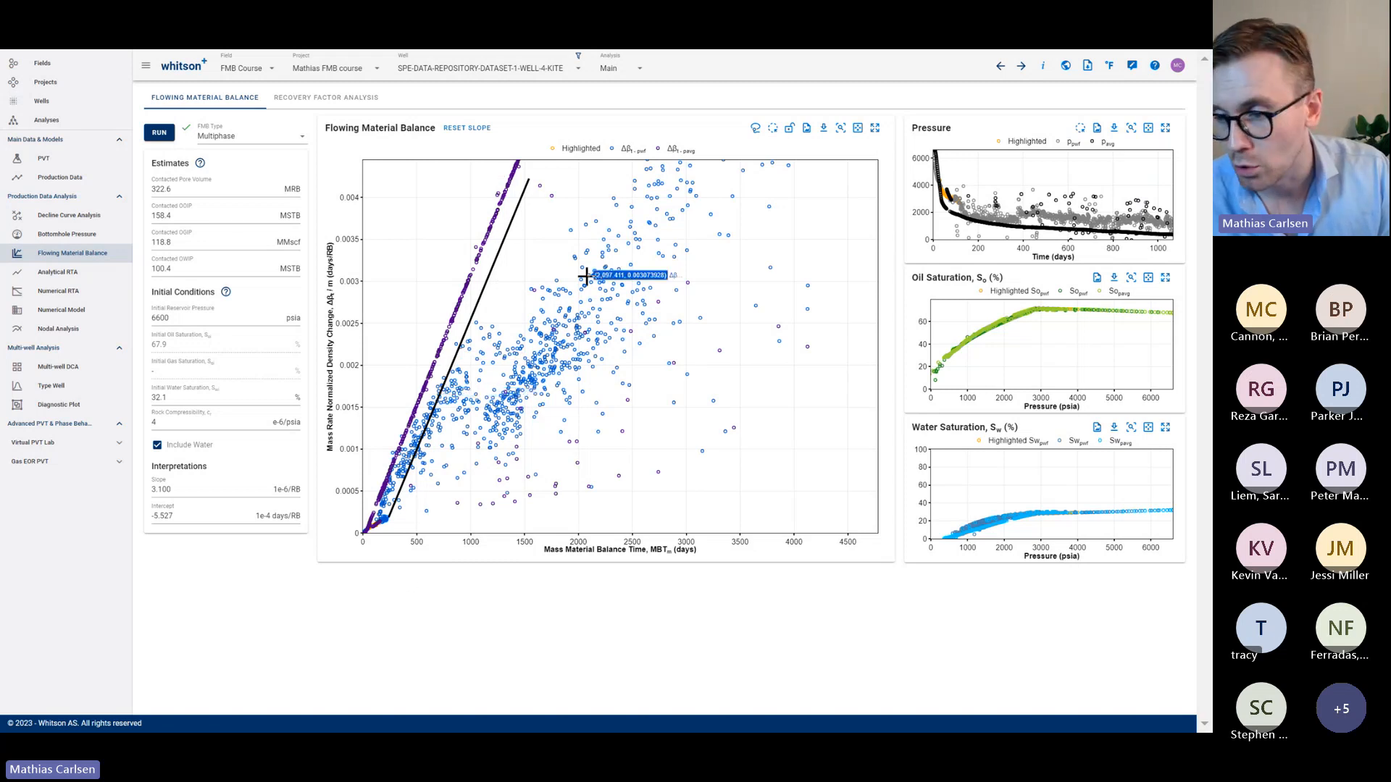
click(676, 152)
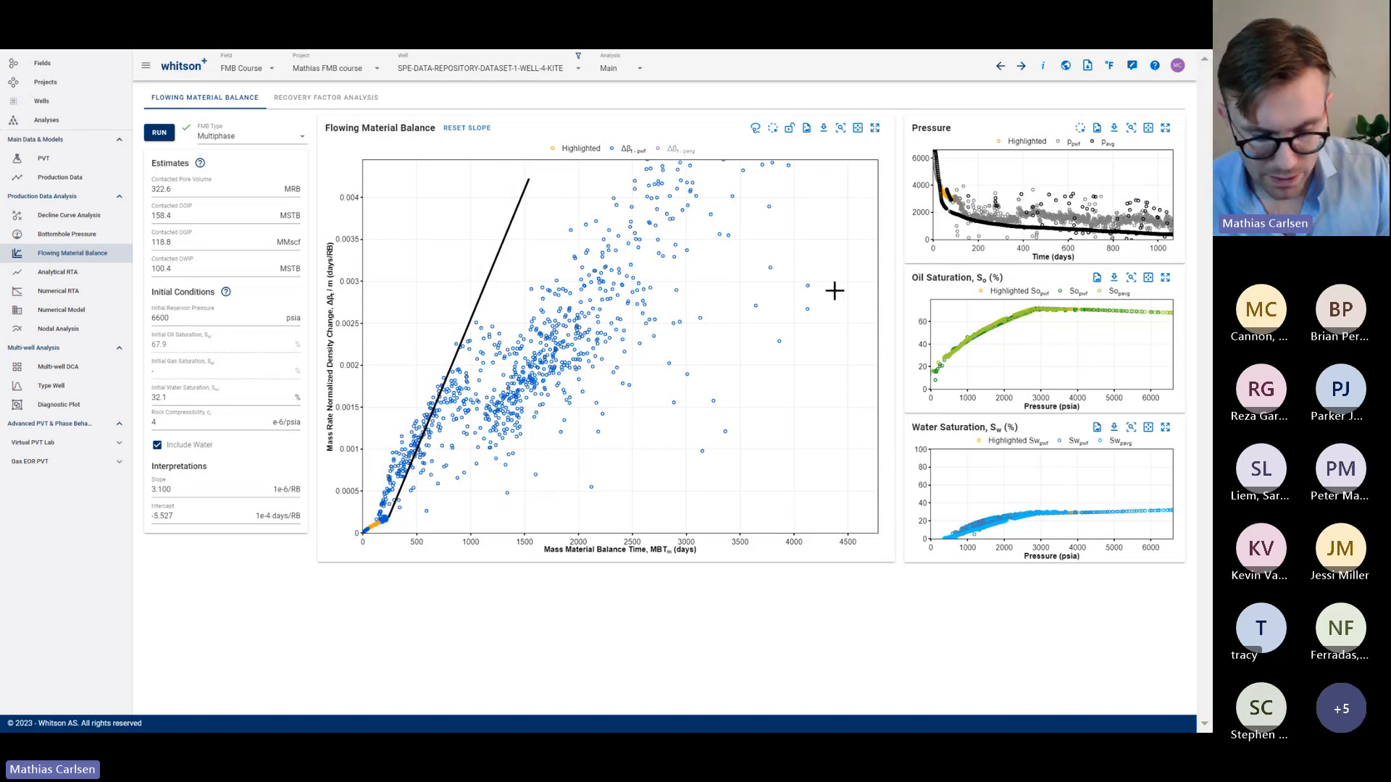
Flatten the slope line, set the contacted OOIP back to 800 MSTB and rerun the multiphase Flowing Material Balance
drag(526, 176, 574, 417)
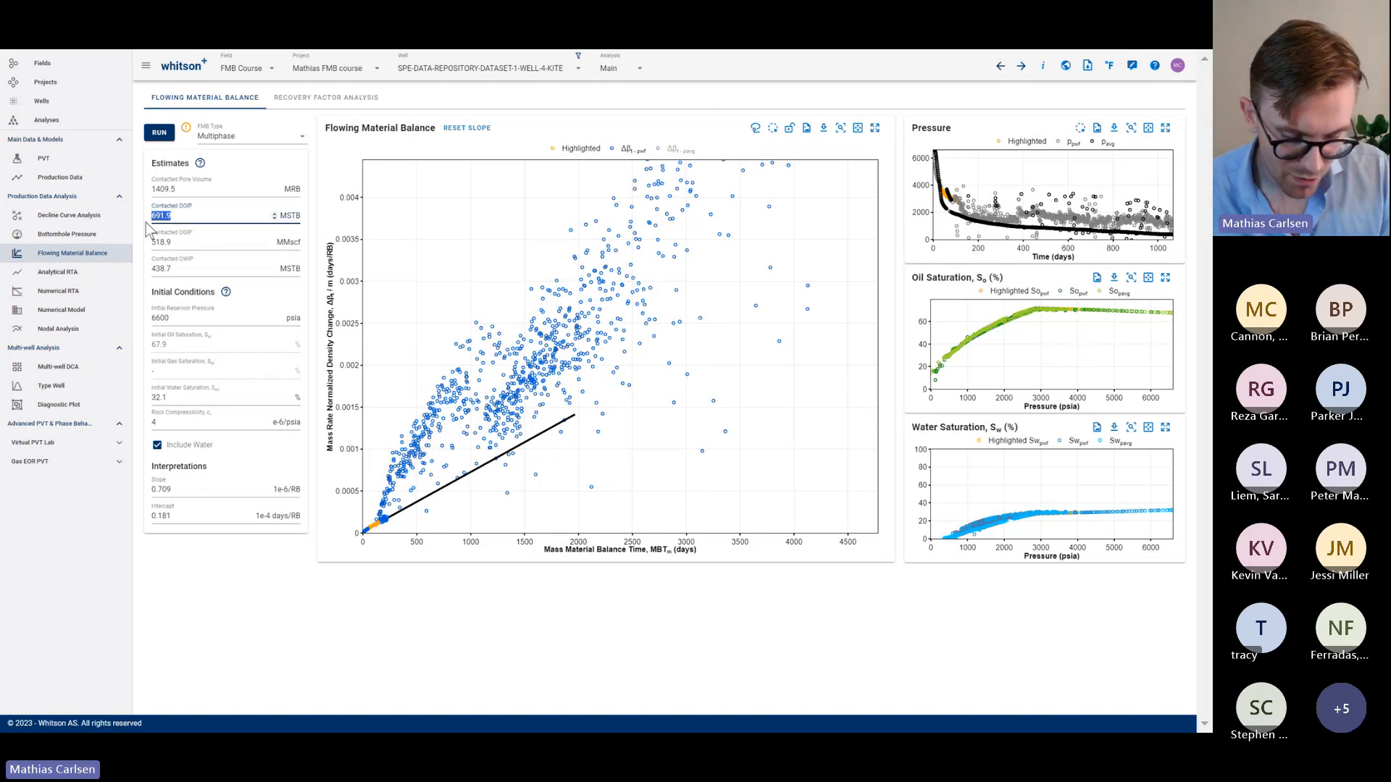
key(Return)
click(156, 135)
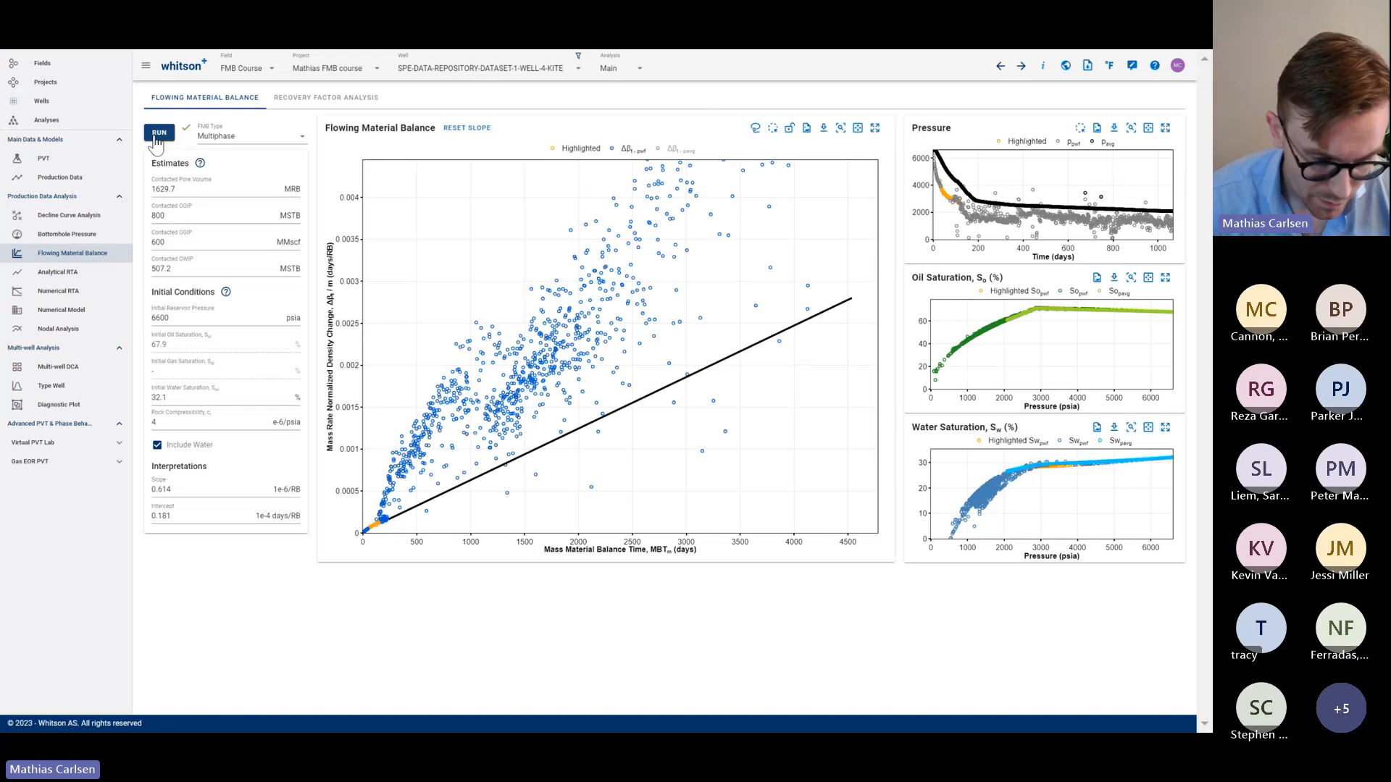
Open the Recovery Factor Analysis and set the final pressure of the BHP forecast to 500 psia
click(297, 102)
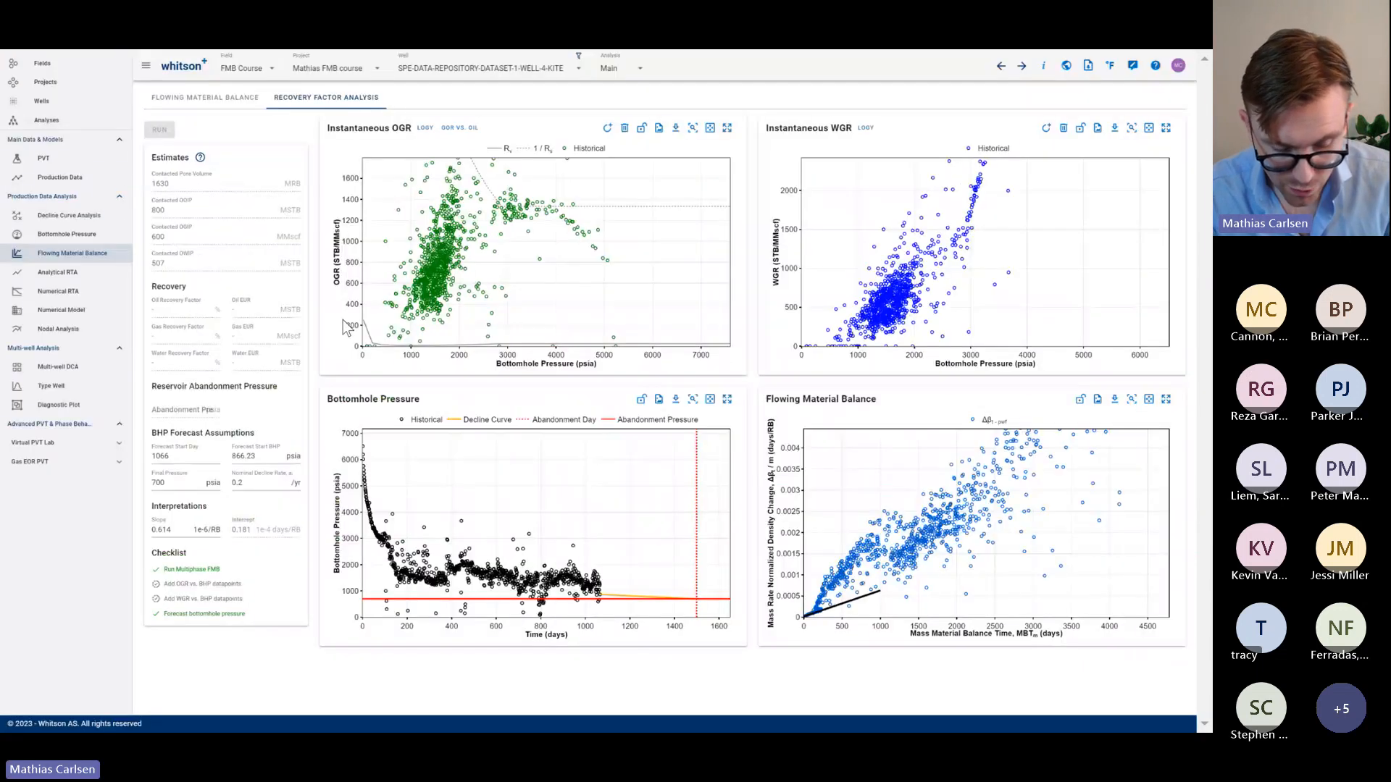
double_click(170, 481)
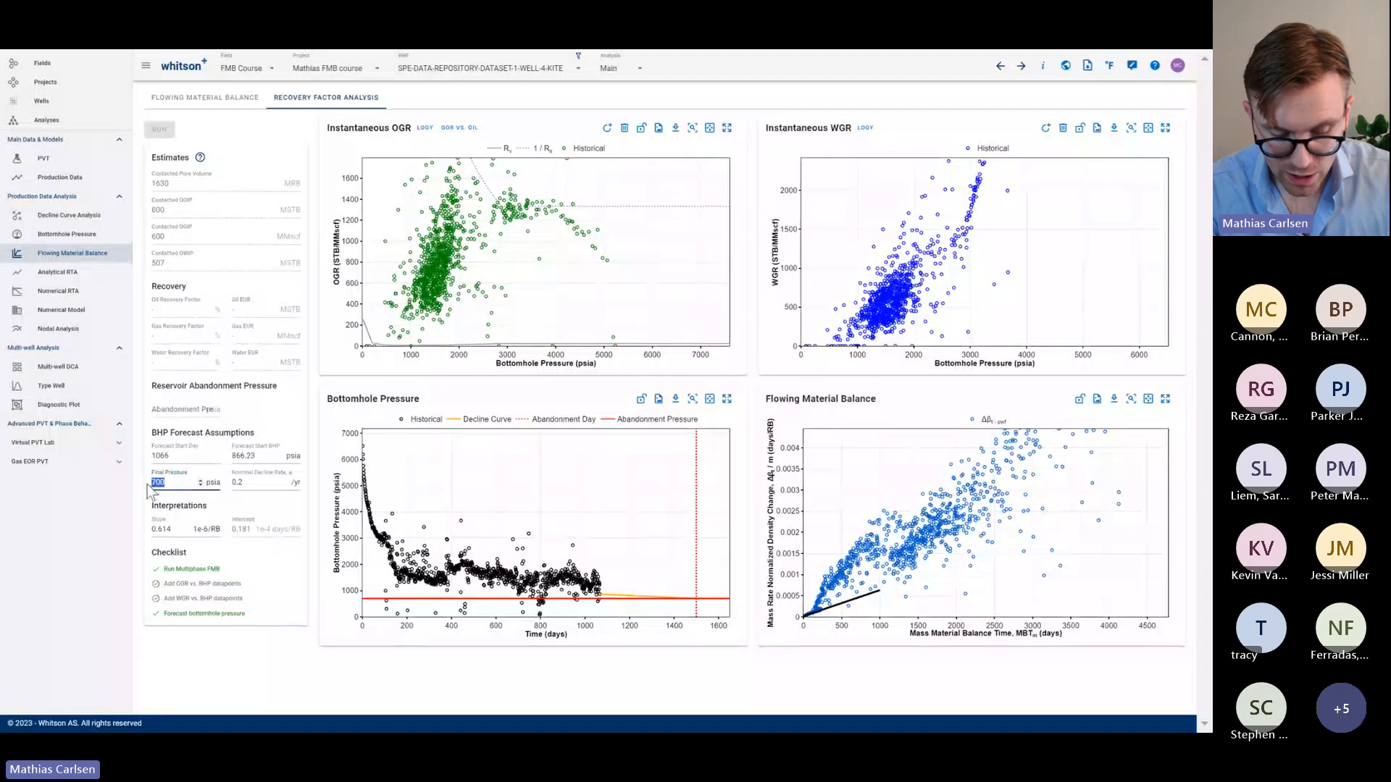
text(500)
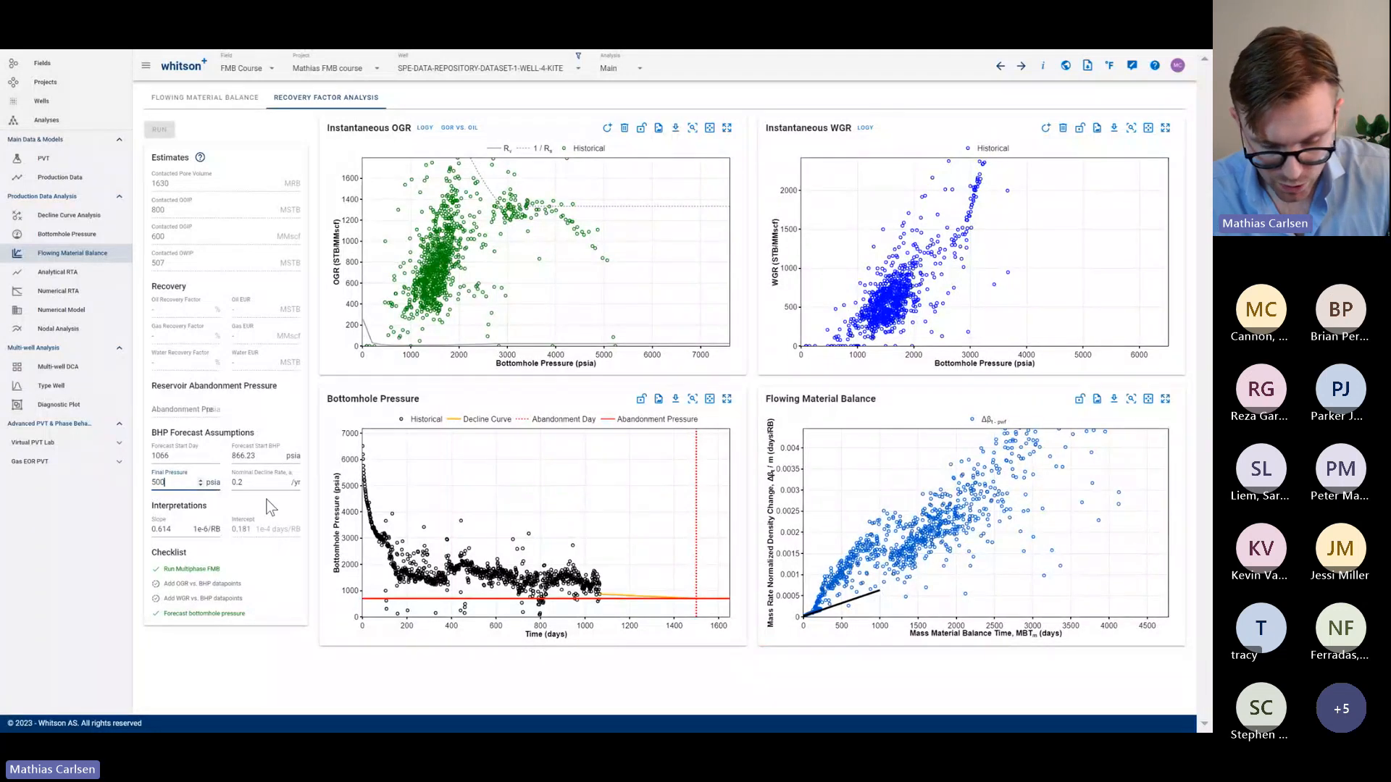
click(266, 498)
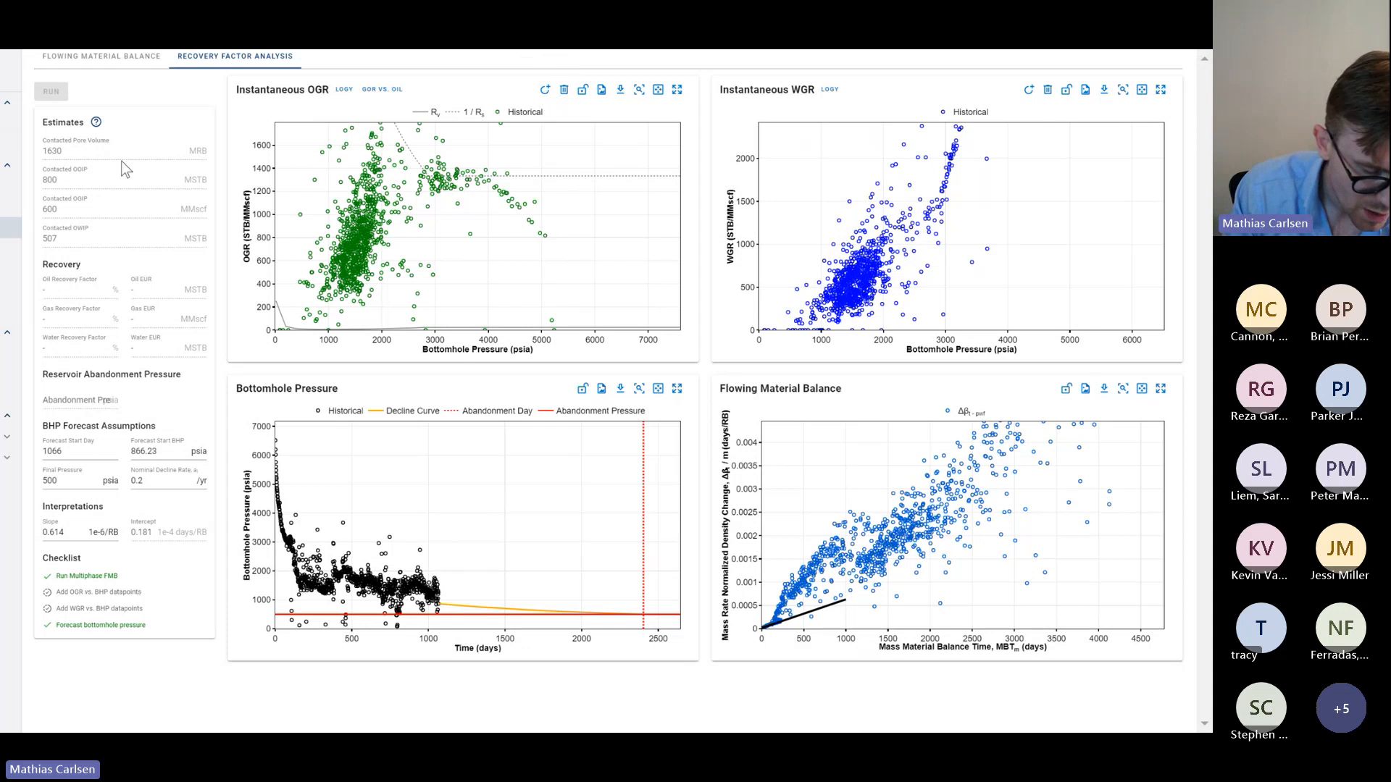
Examine the contacted volume estimates, recovery results, abandonment pressure, BHP forecast assumptions, interpretations and checklist of the recovery factor analysis
scroll(69, 165, up, 5)
scroll(72, 168, left, 2)
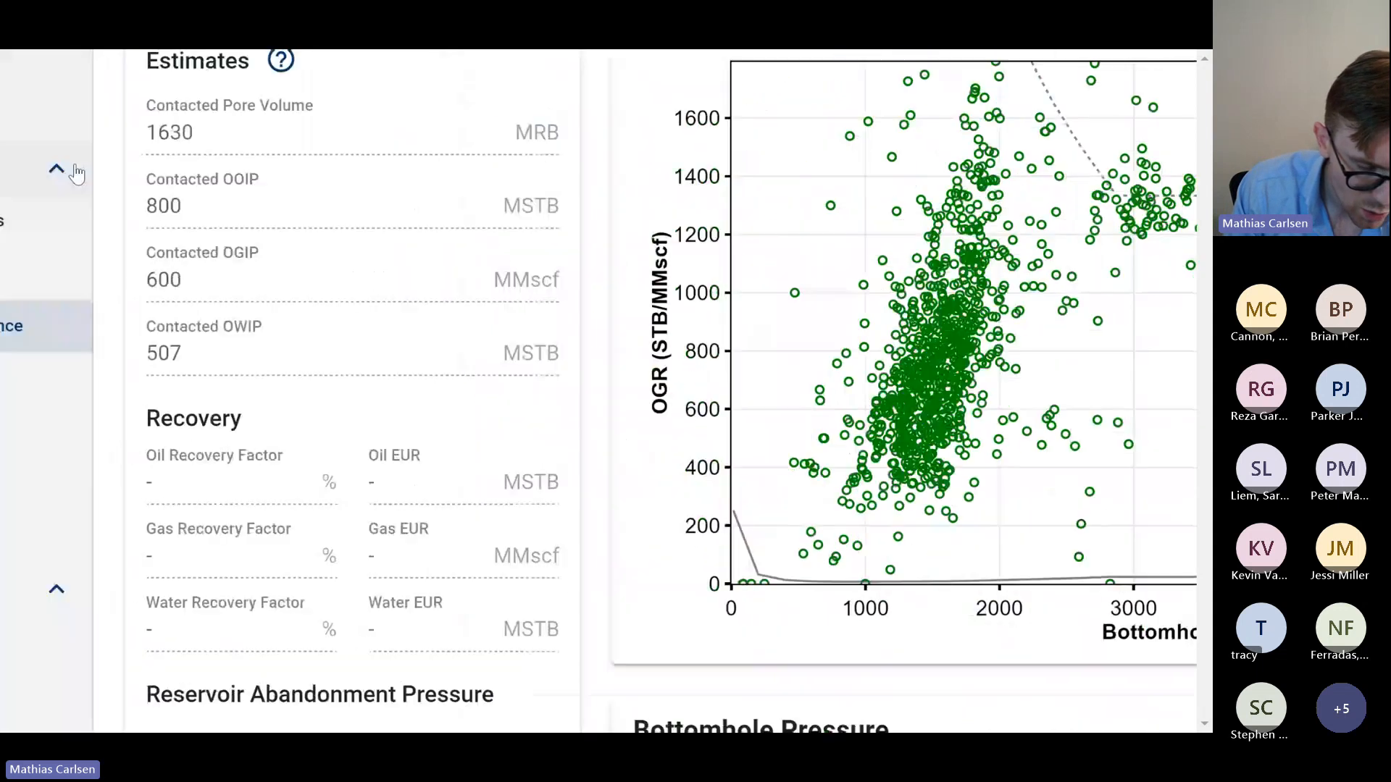
scroll(75, 172, right, 1)
scroll(75, 172, up, 1)
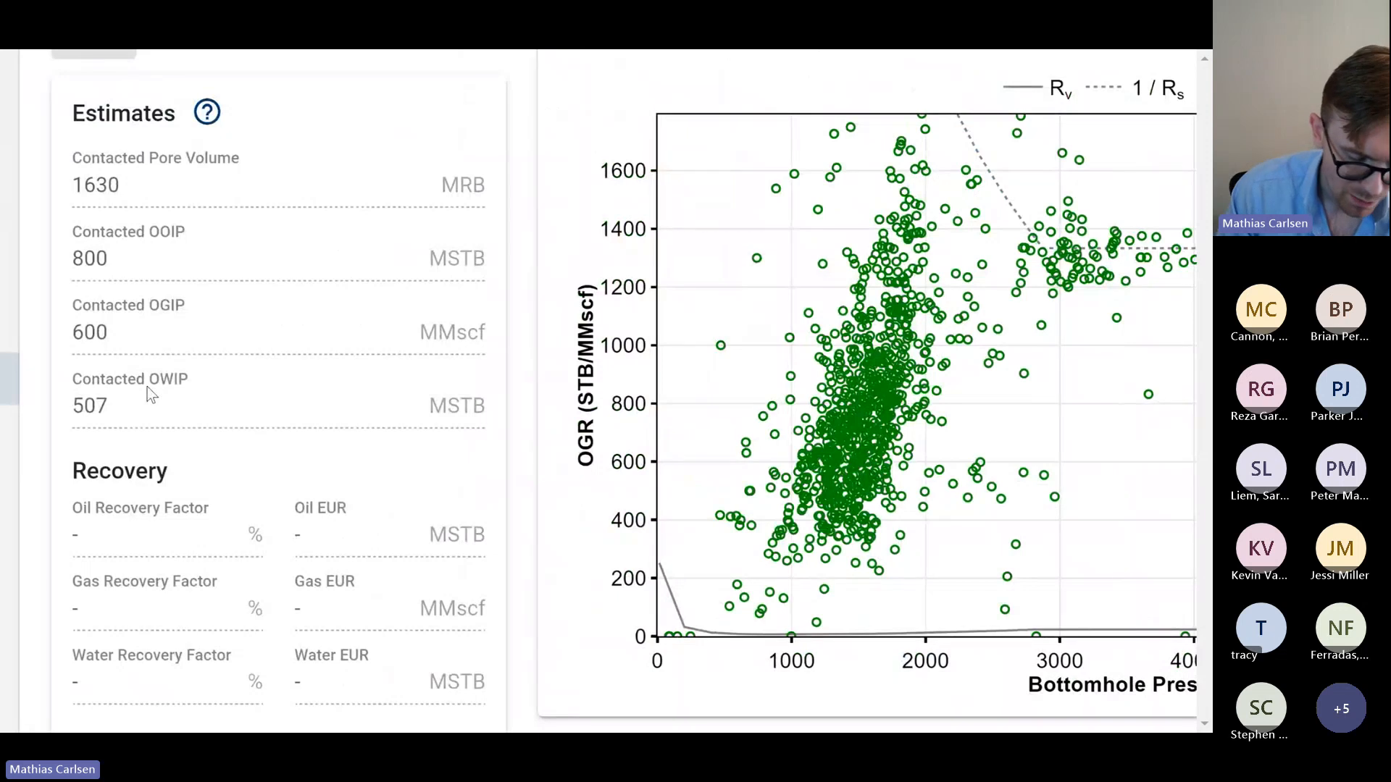
scroll(147, 387, down, 3)
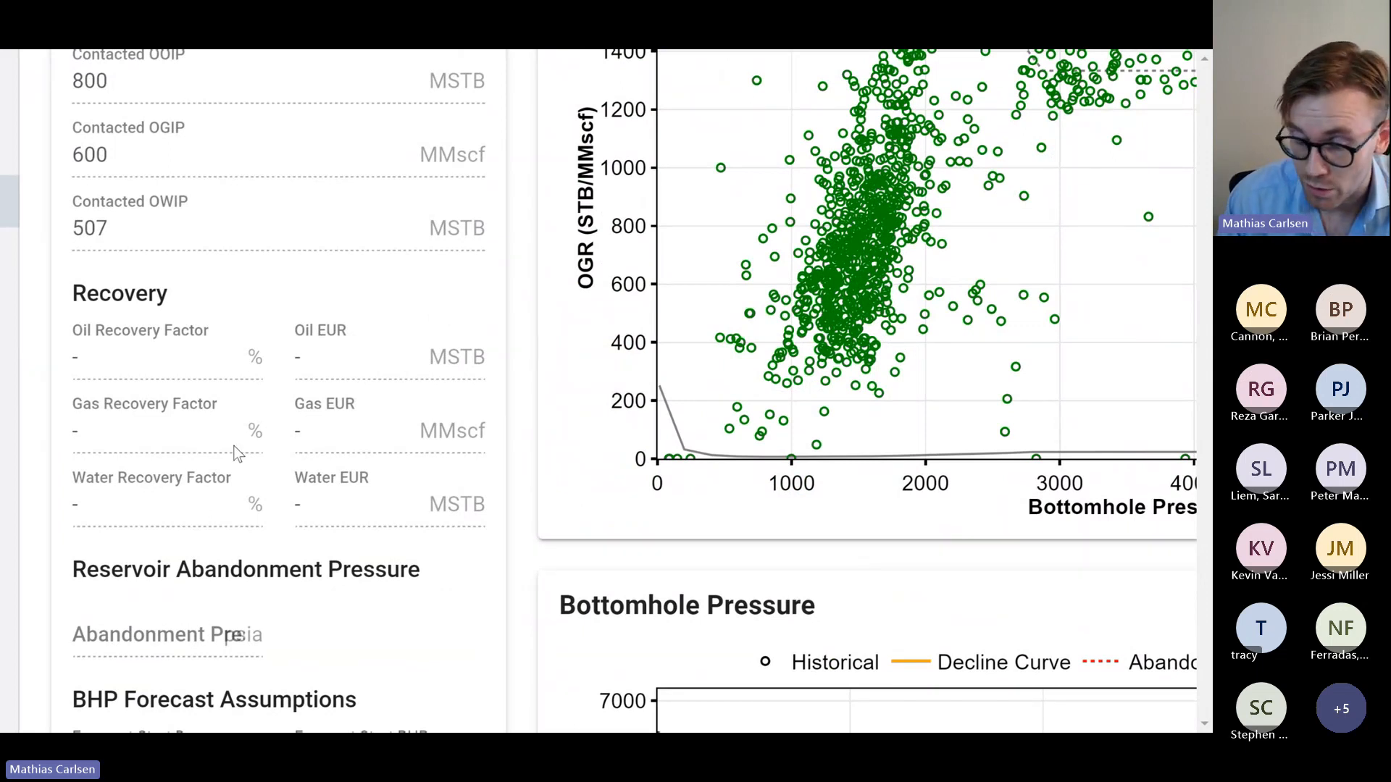
scroll(235, 452, down, 3)
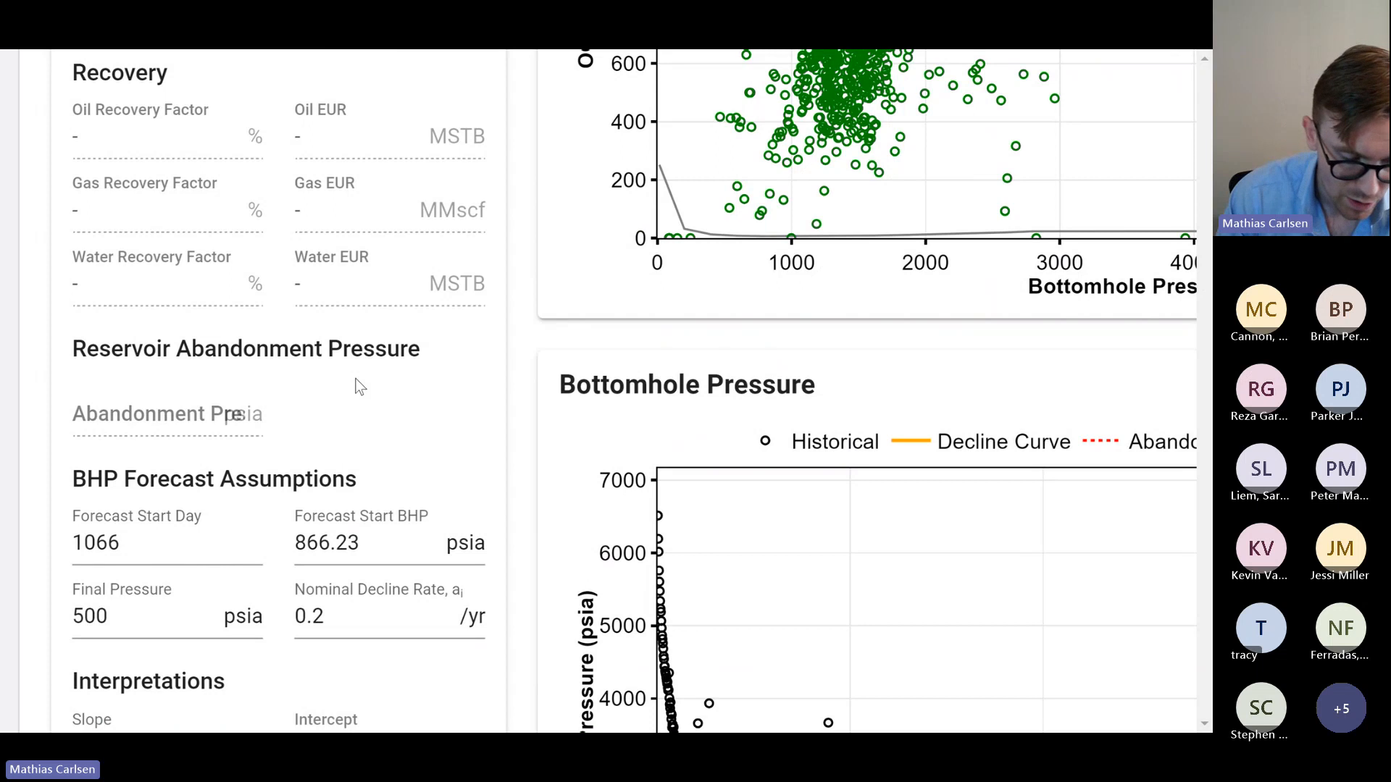
scroll(360, 386, down, 3)
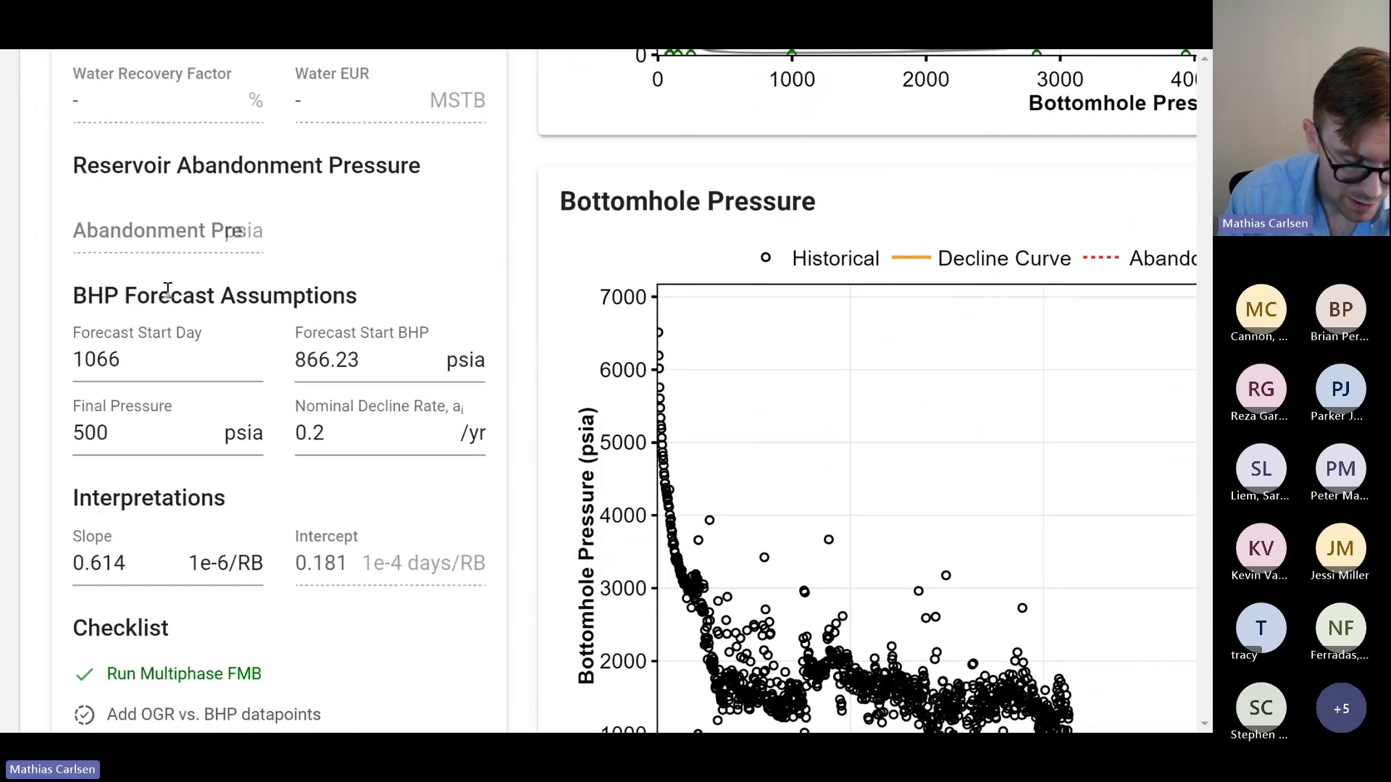
scroll(192, 245, down, 1)
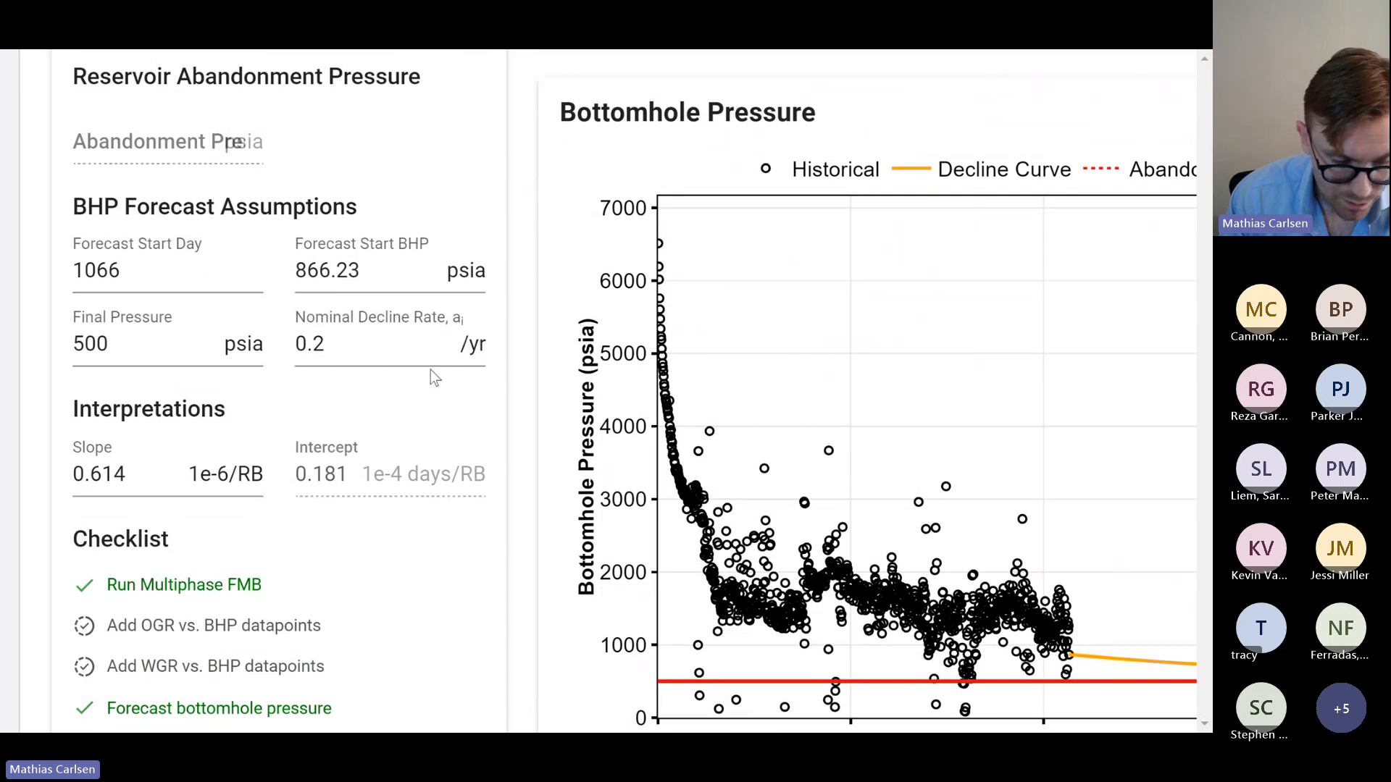
scroll(430, 371, down, 1)
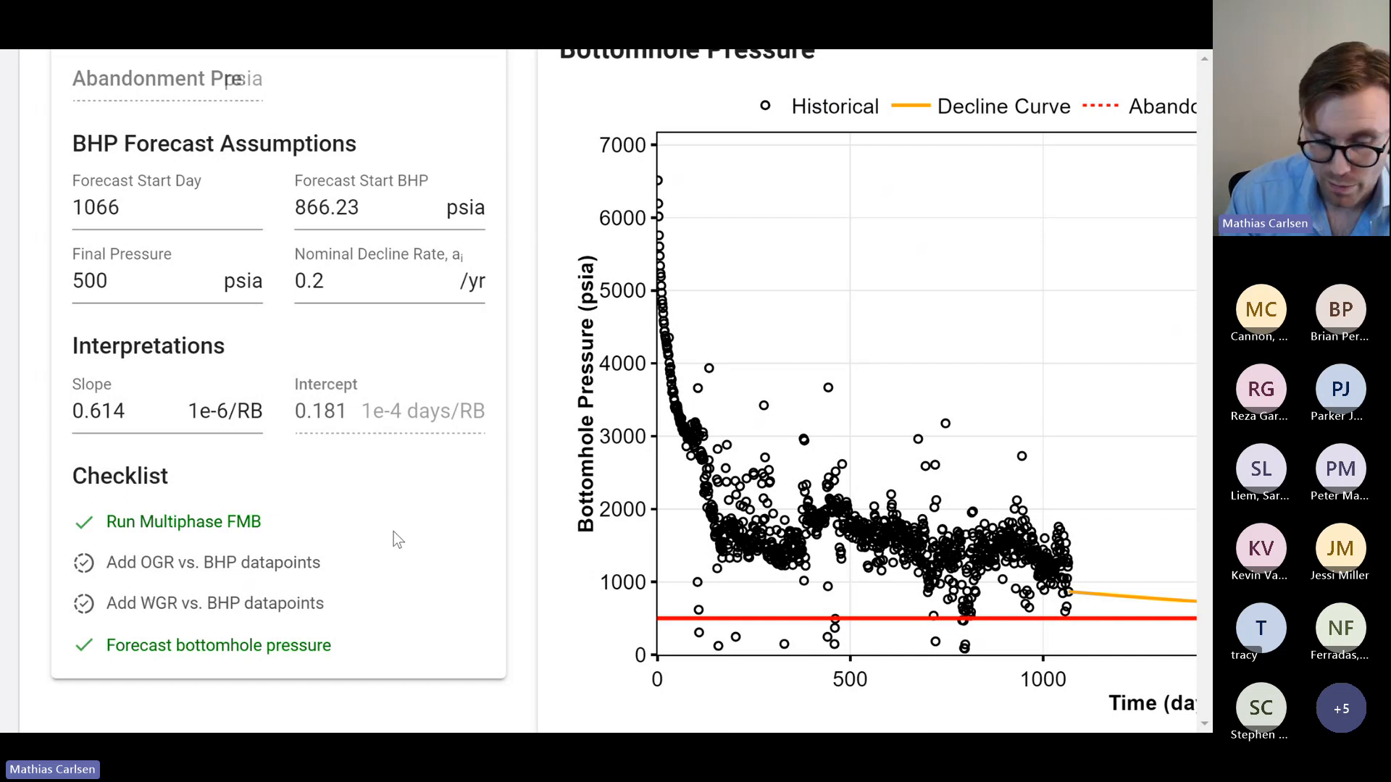
scroll(394, 532, down, 5)
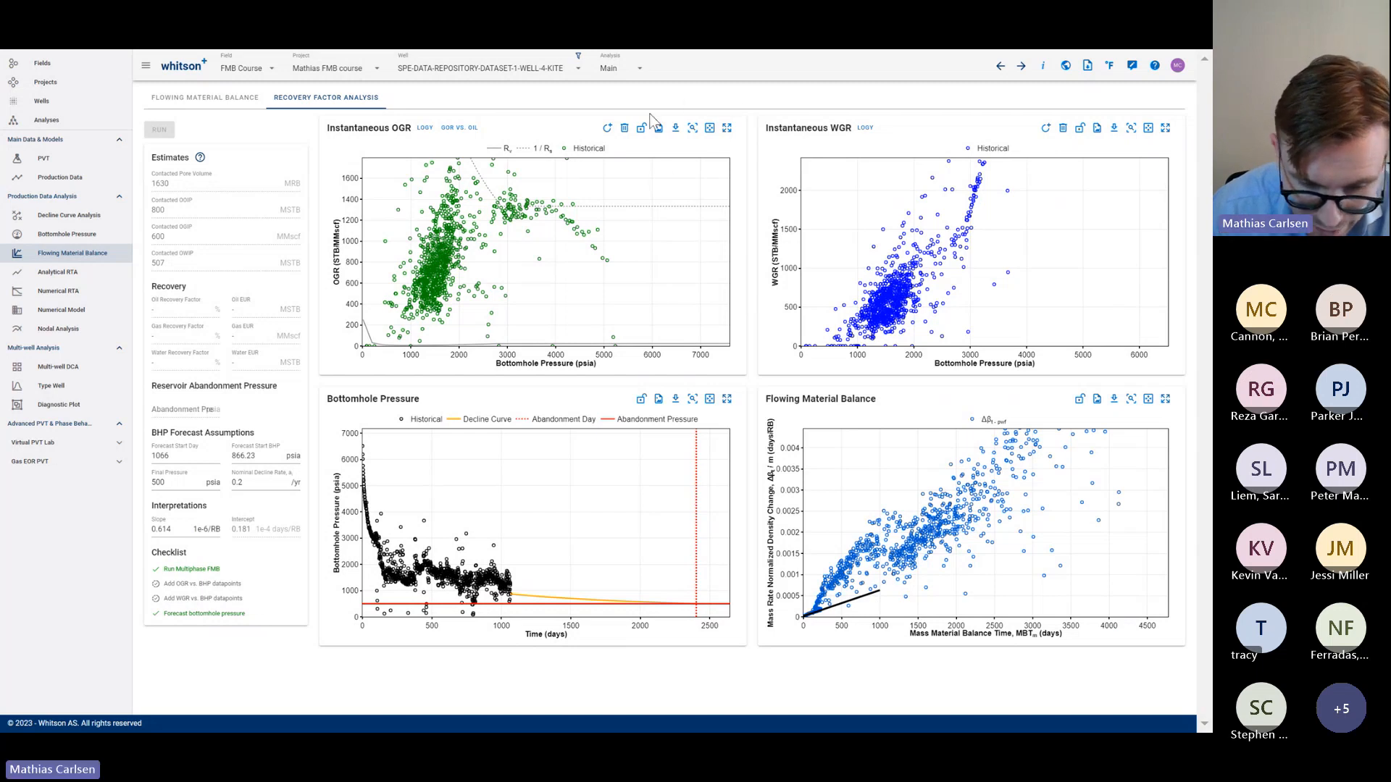
Place nine OGR datapoints through the historical trend on the enlarged Instantaneous OGR plot, from about 4200 psia down to about 50 psia
click(728, 129)
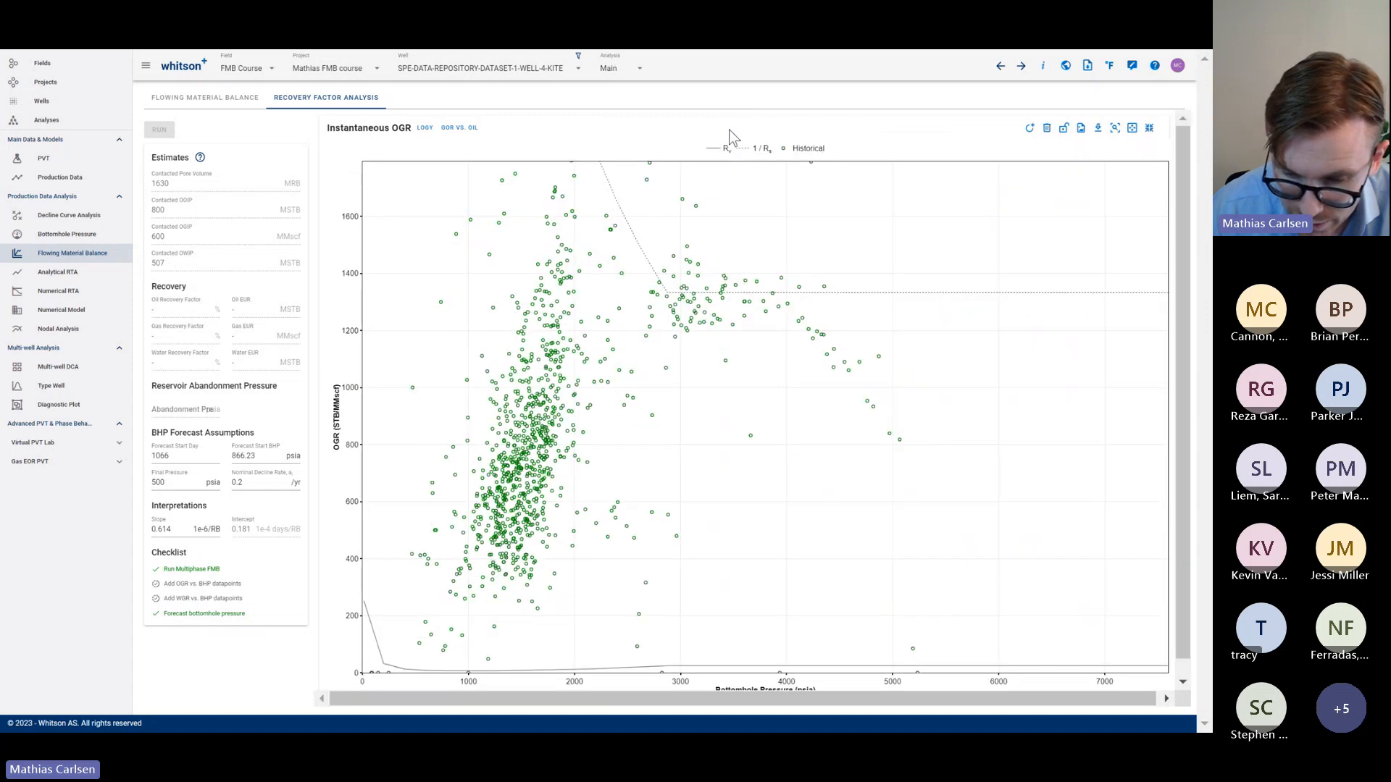
click(1151, 130)
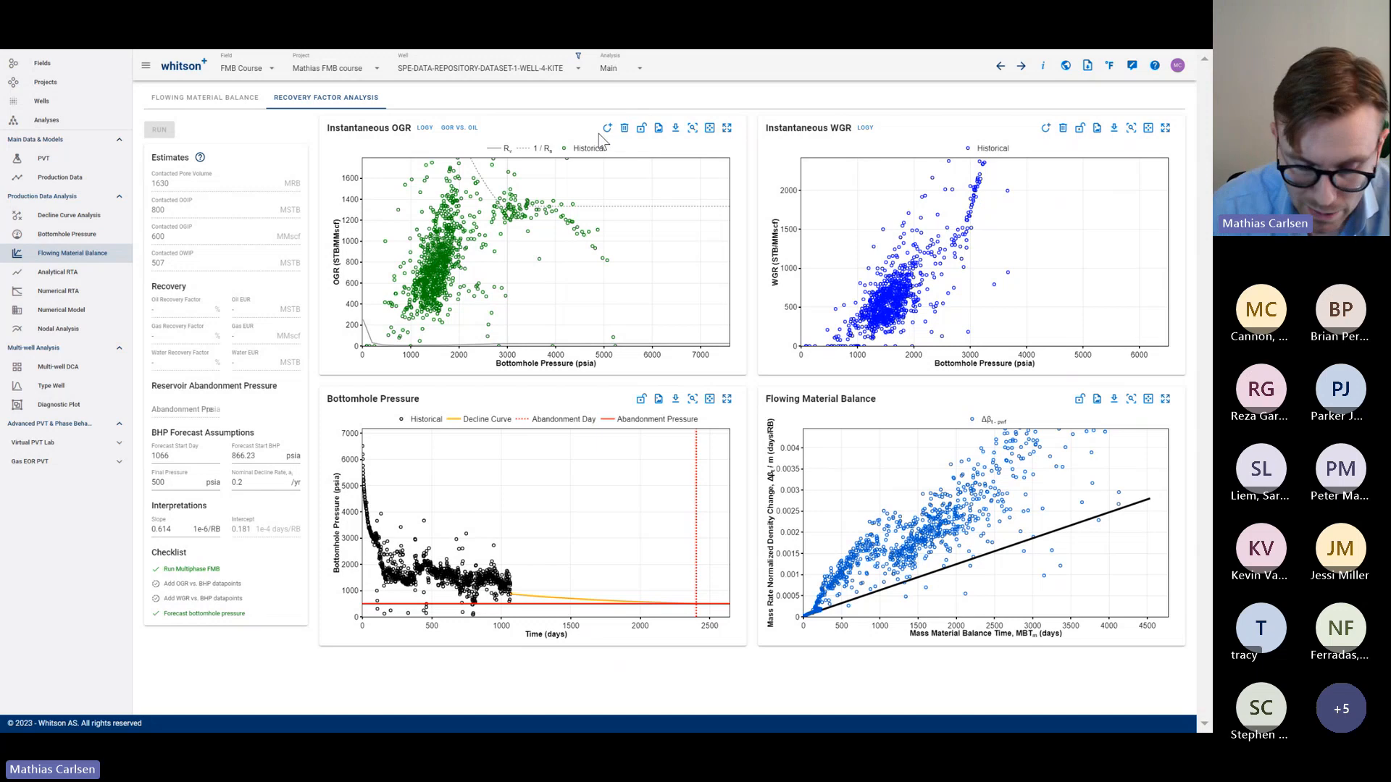
click(727, 129)
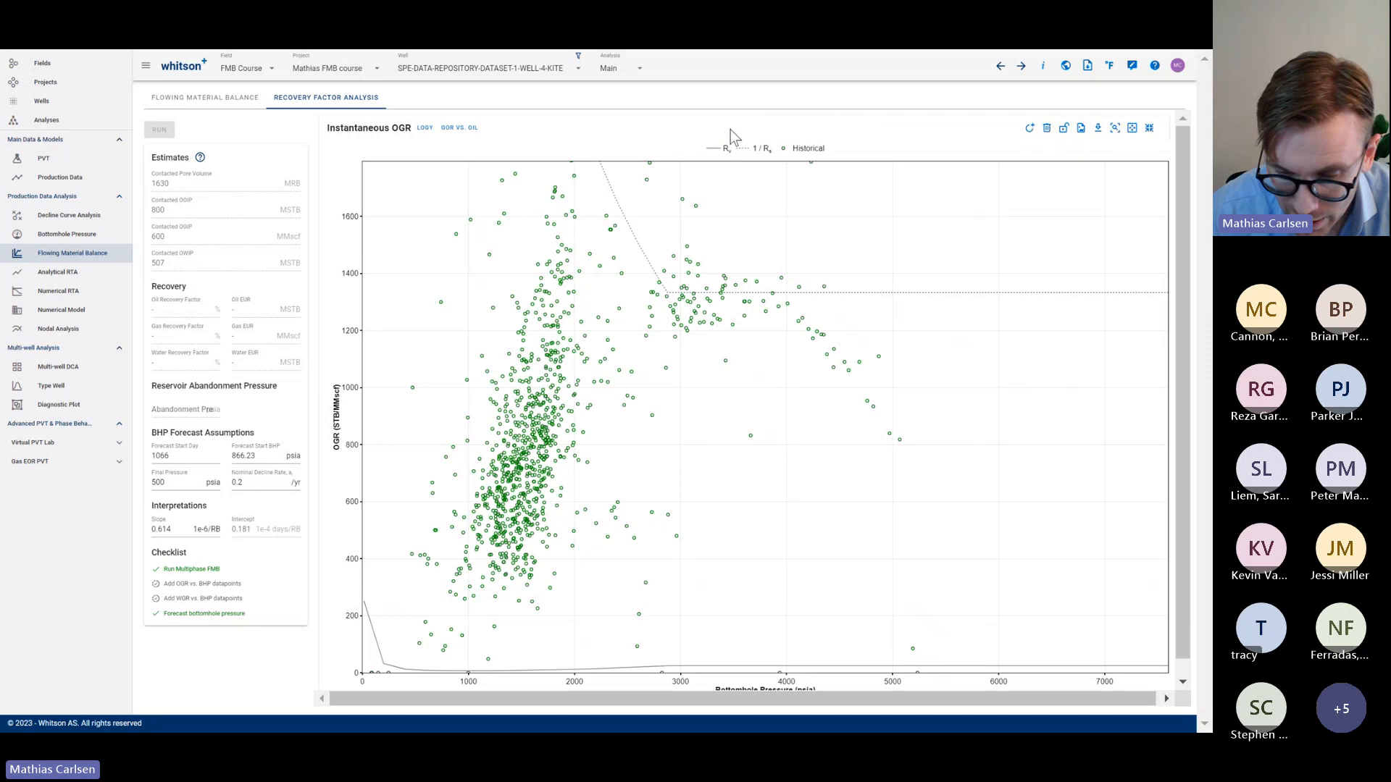
click(1031, 132)
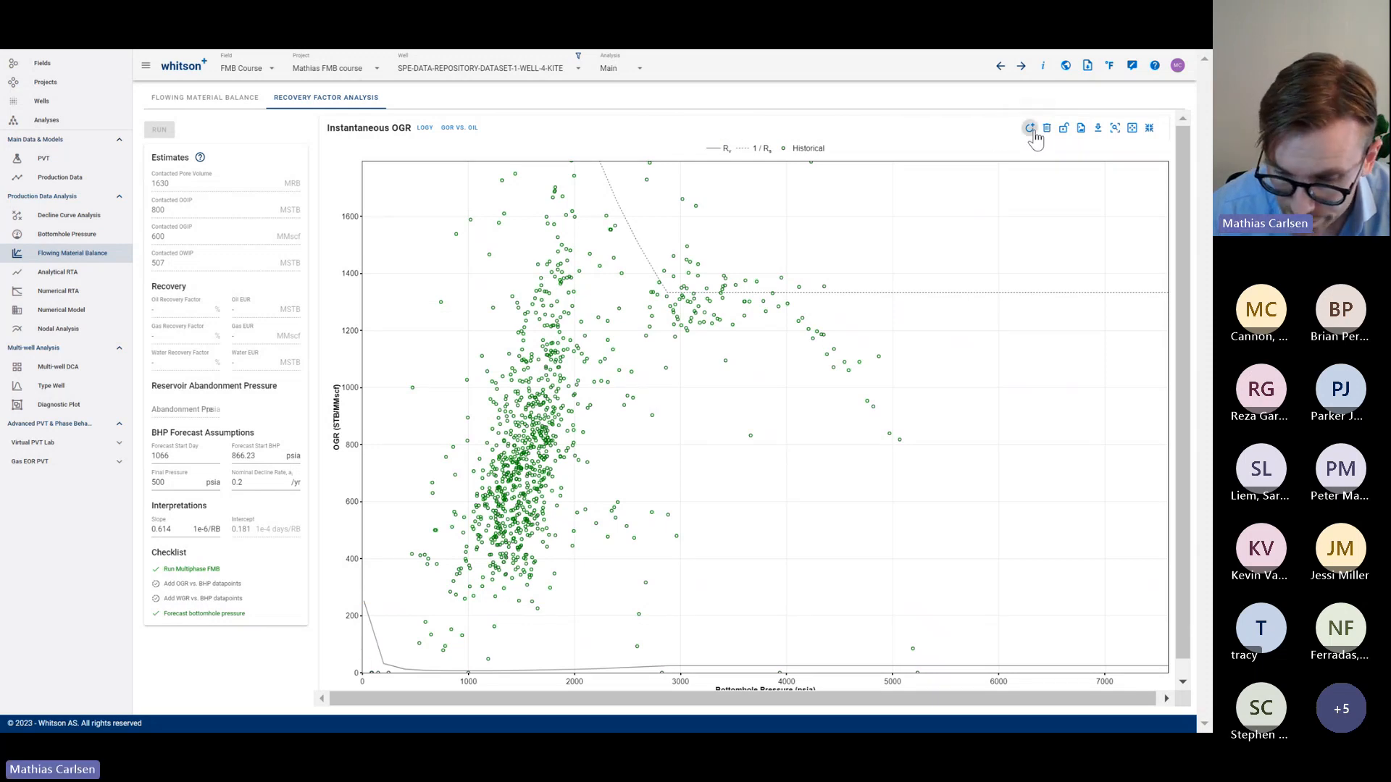
click(809, 294)
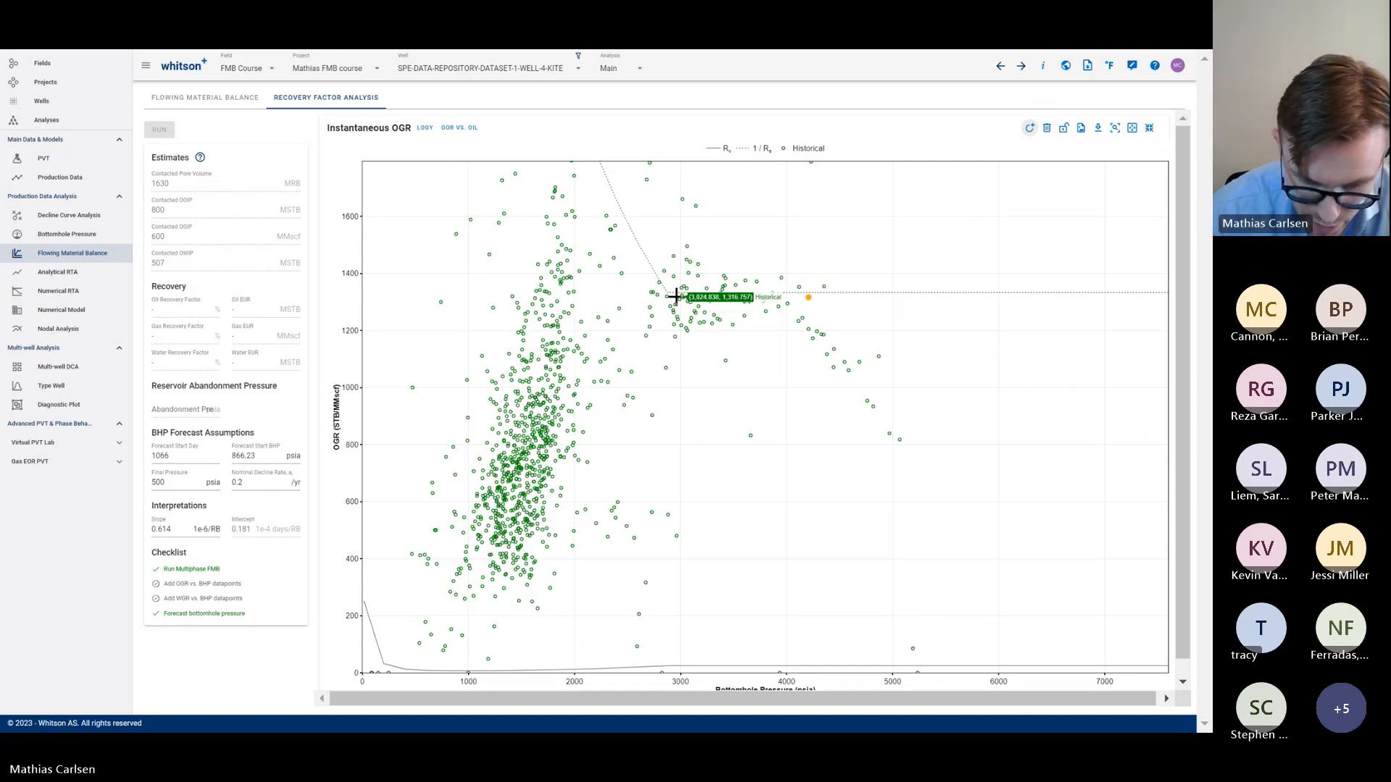
click(670, 296)
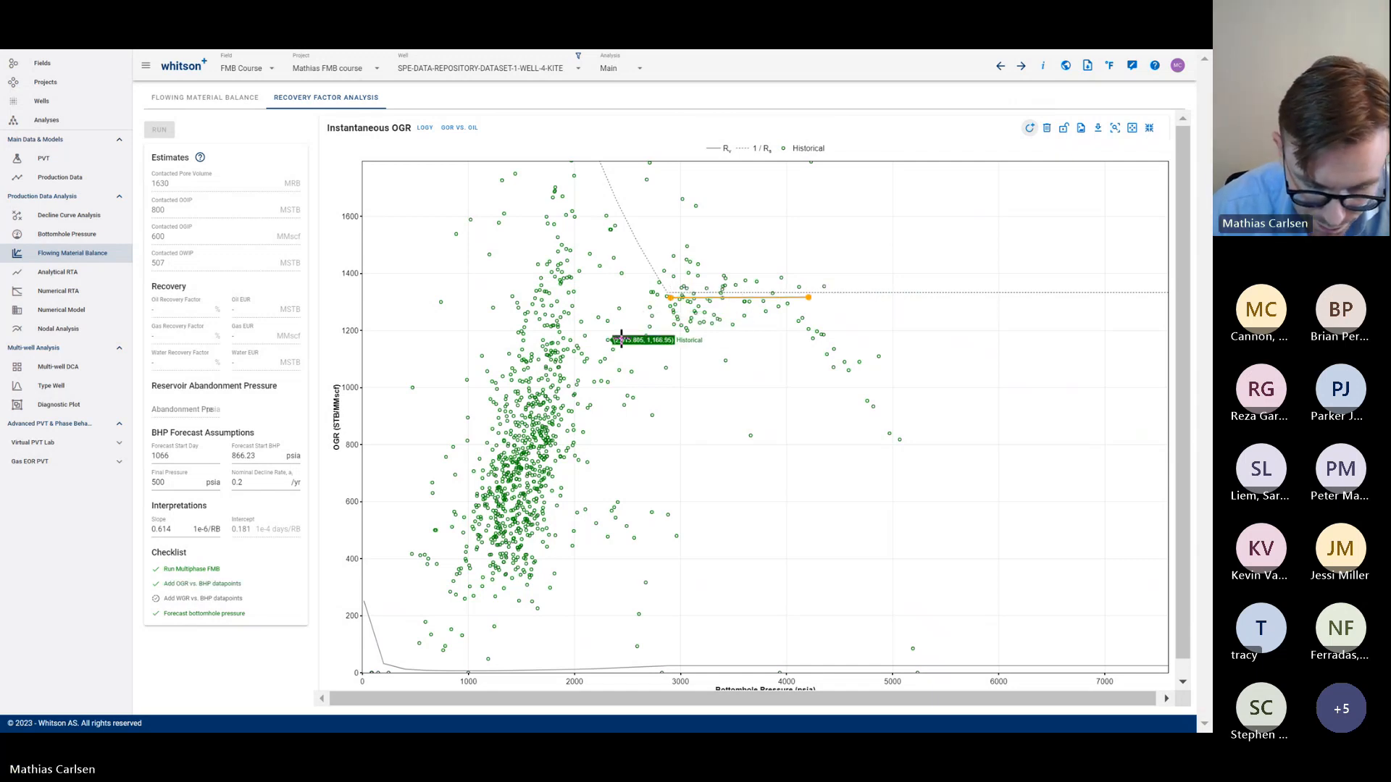
click(621, 342)
click(563, 437)
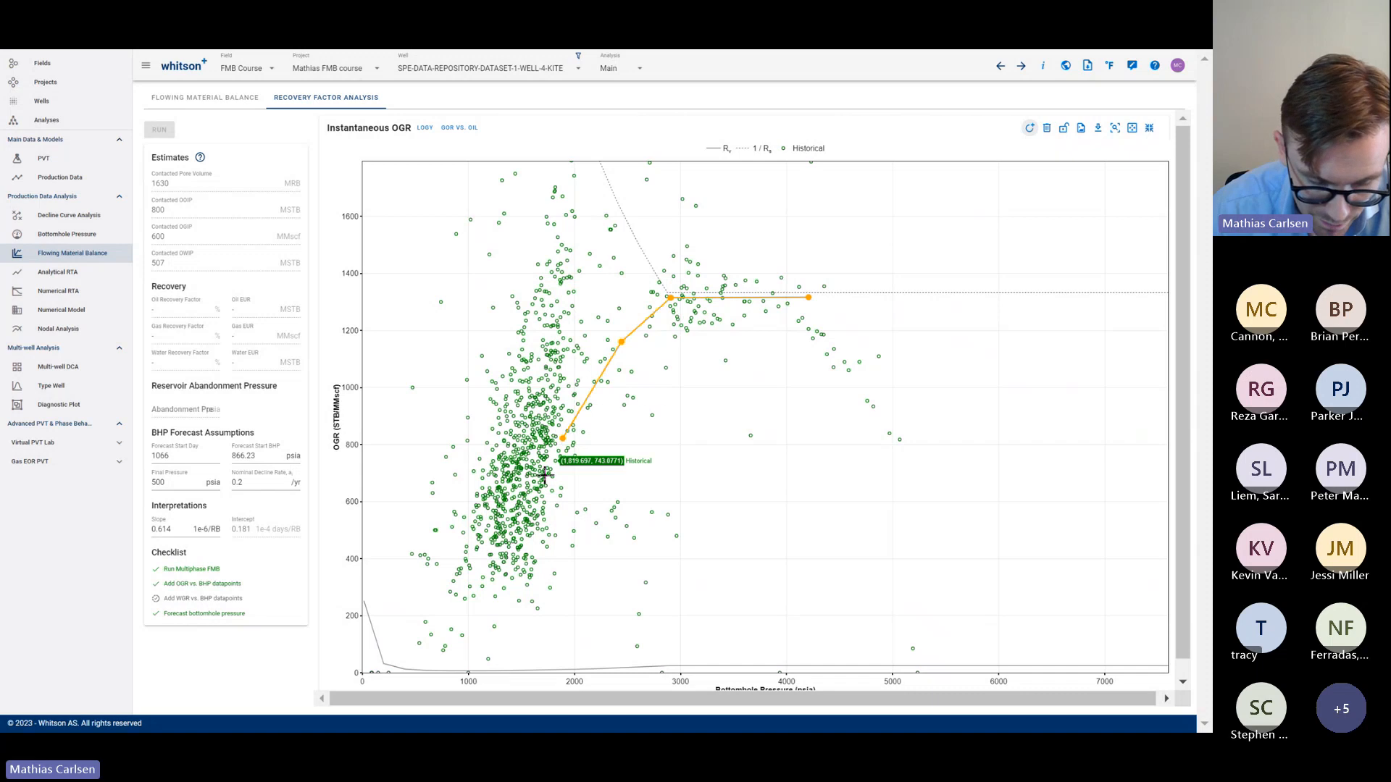
click(511, 529)
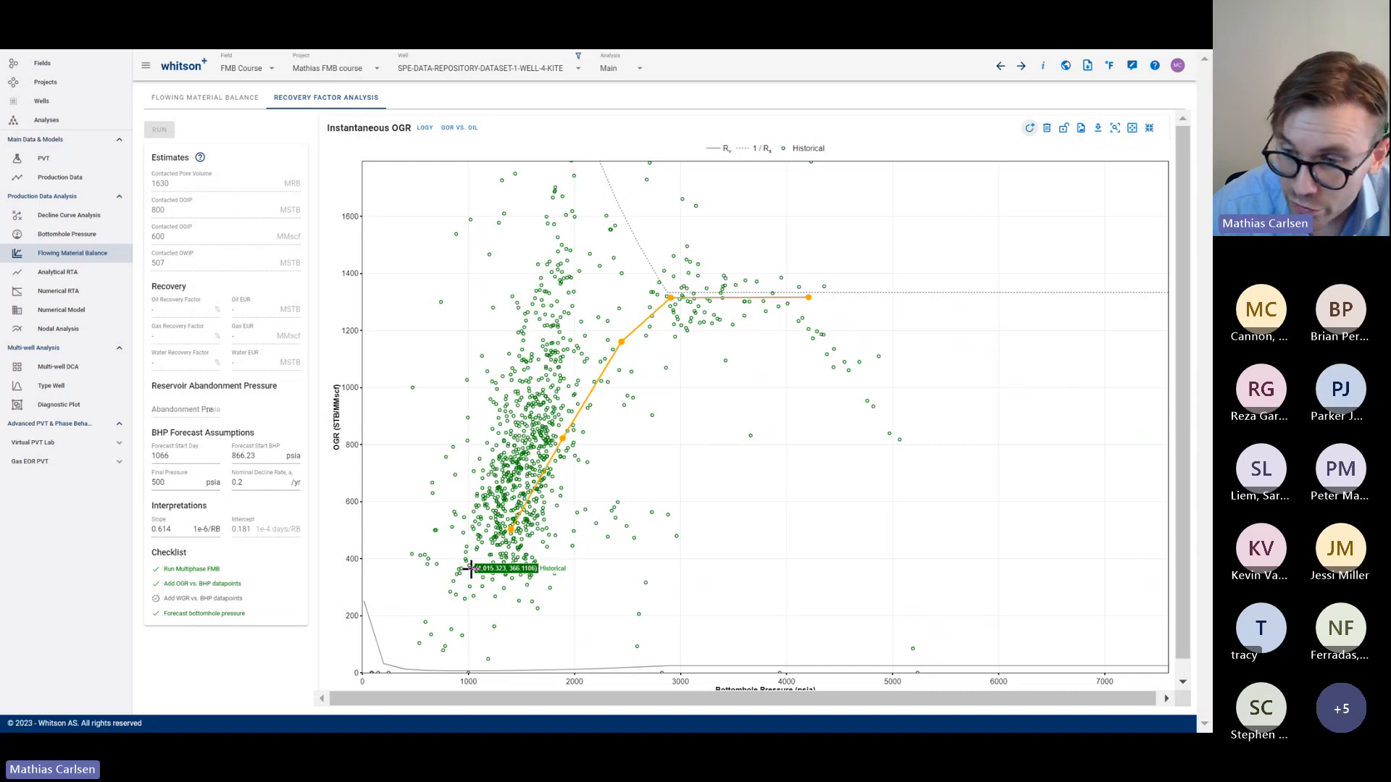
click(471, 572)
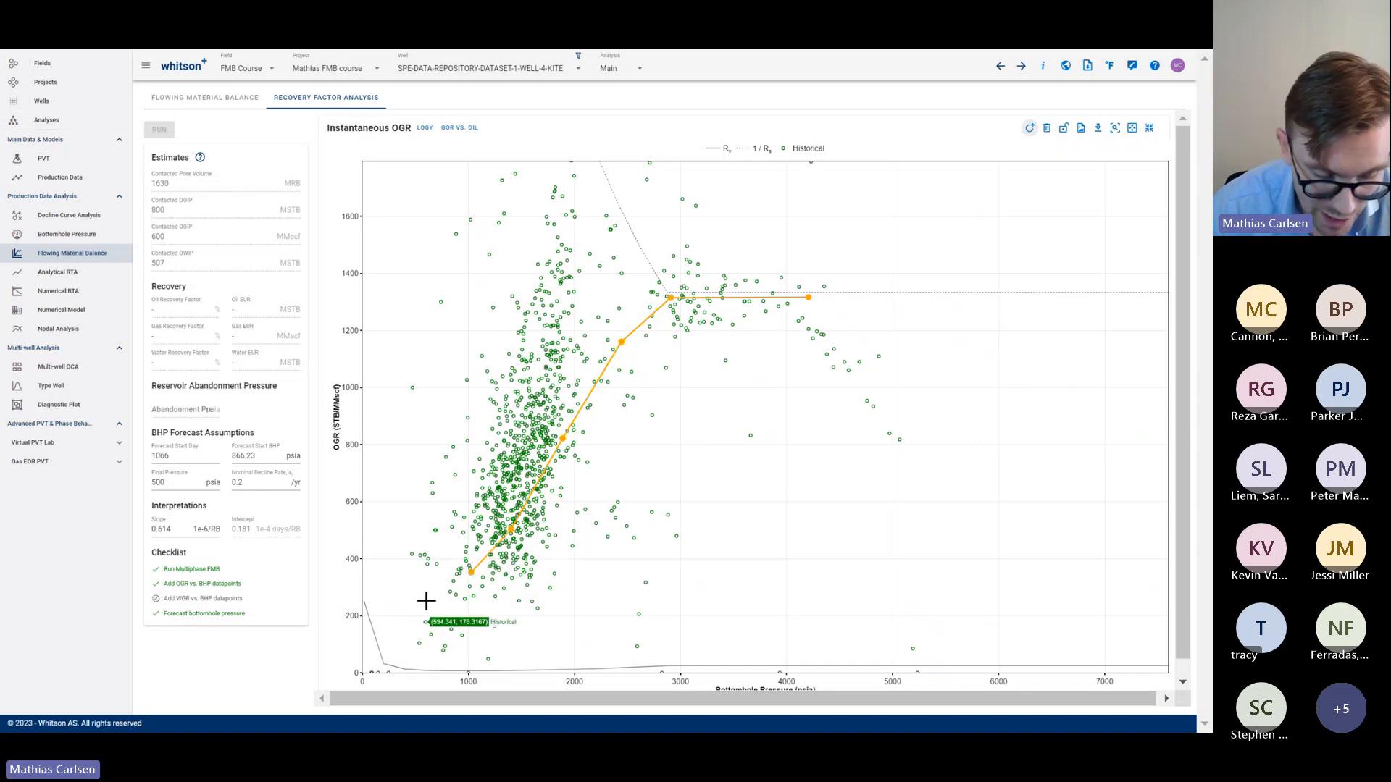
click(426, 603)
click(376, 600)
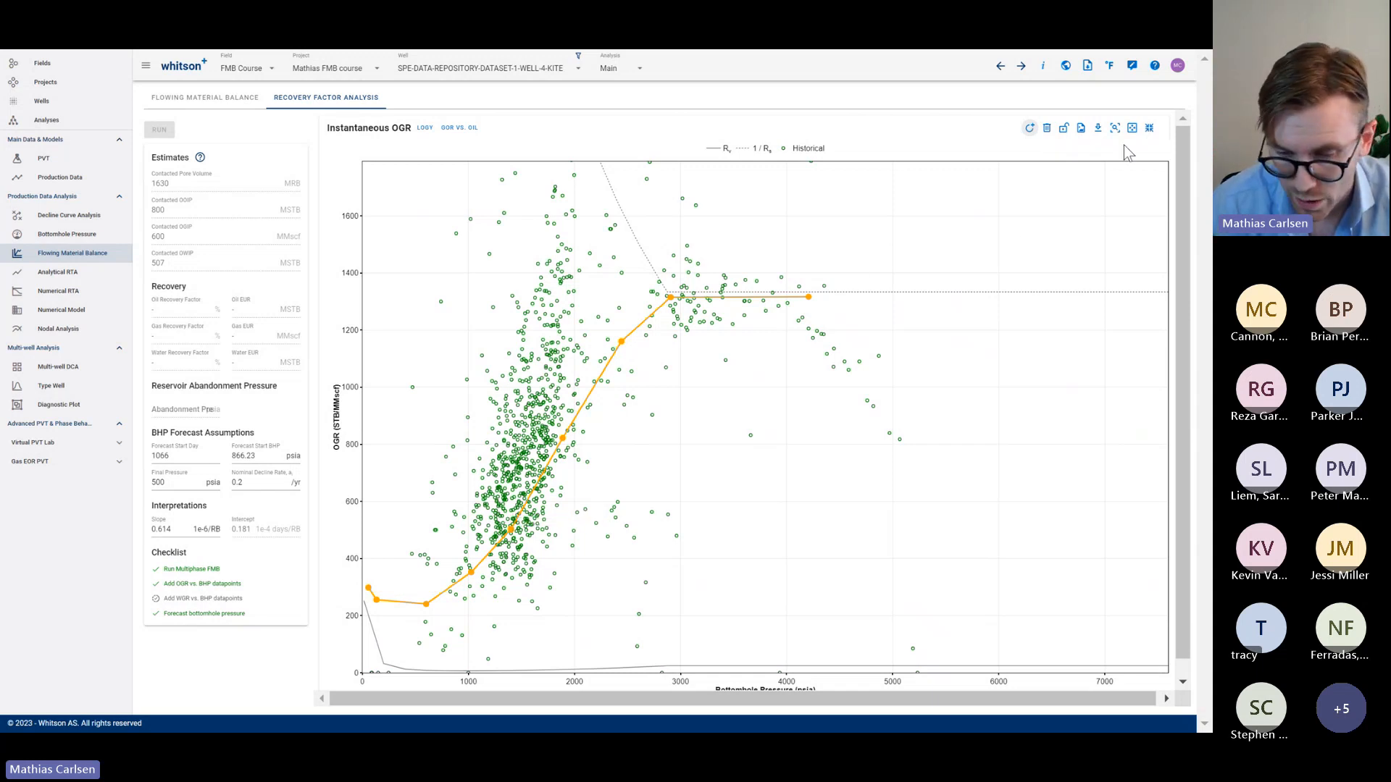
click(1149, 128)
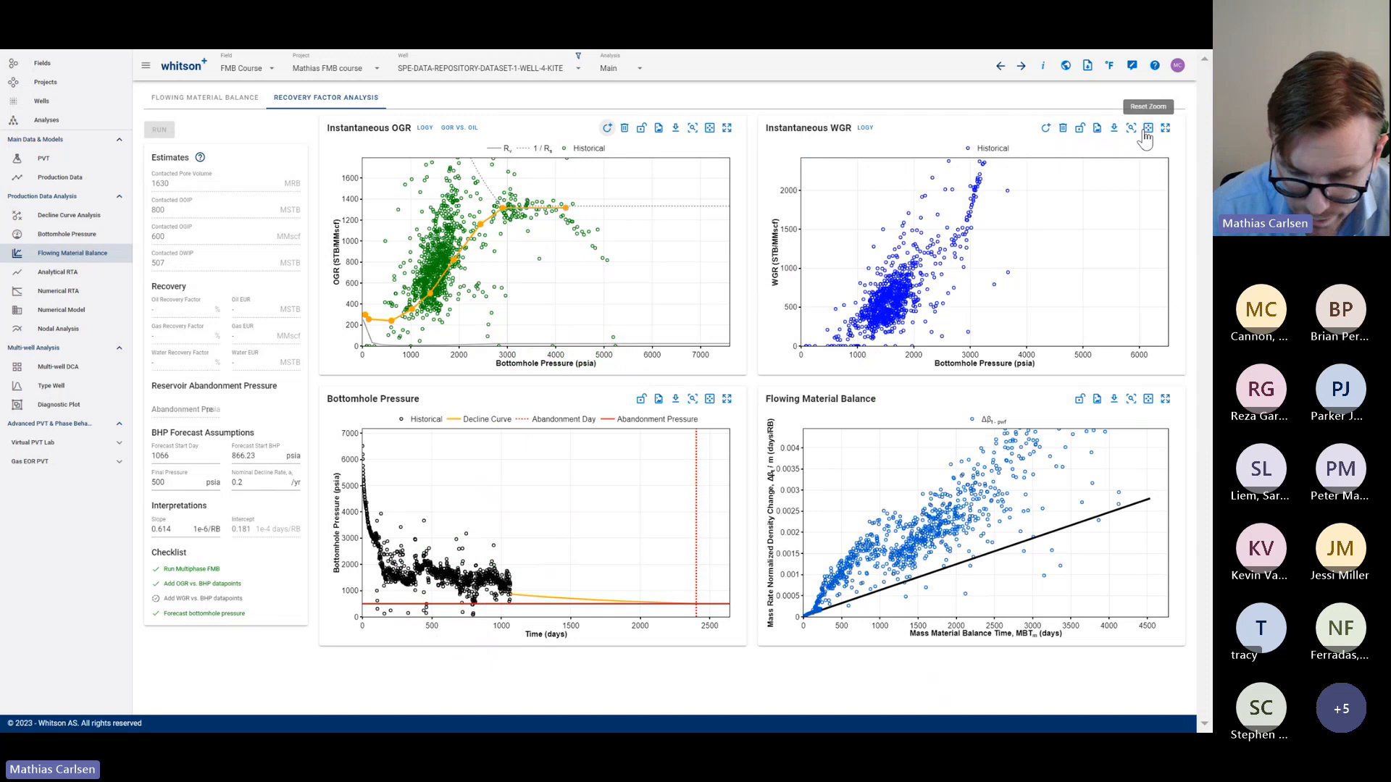
Place five WGR datapoints through the historical trend on the Instantaneous WGR plot, from about 3350 psia down to about 100 psia
click(1046, 128)
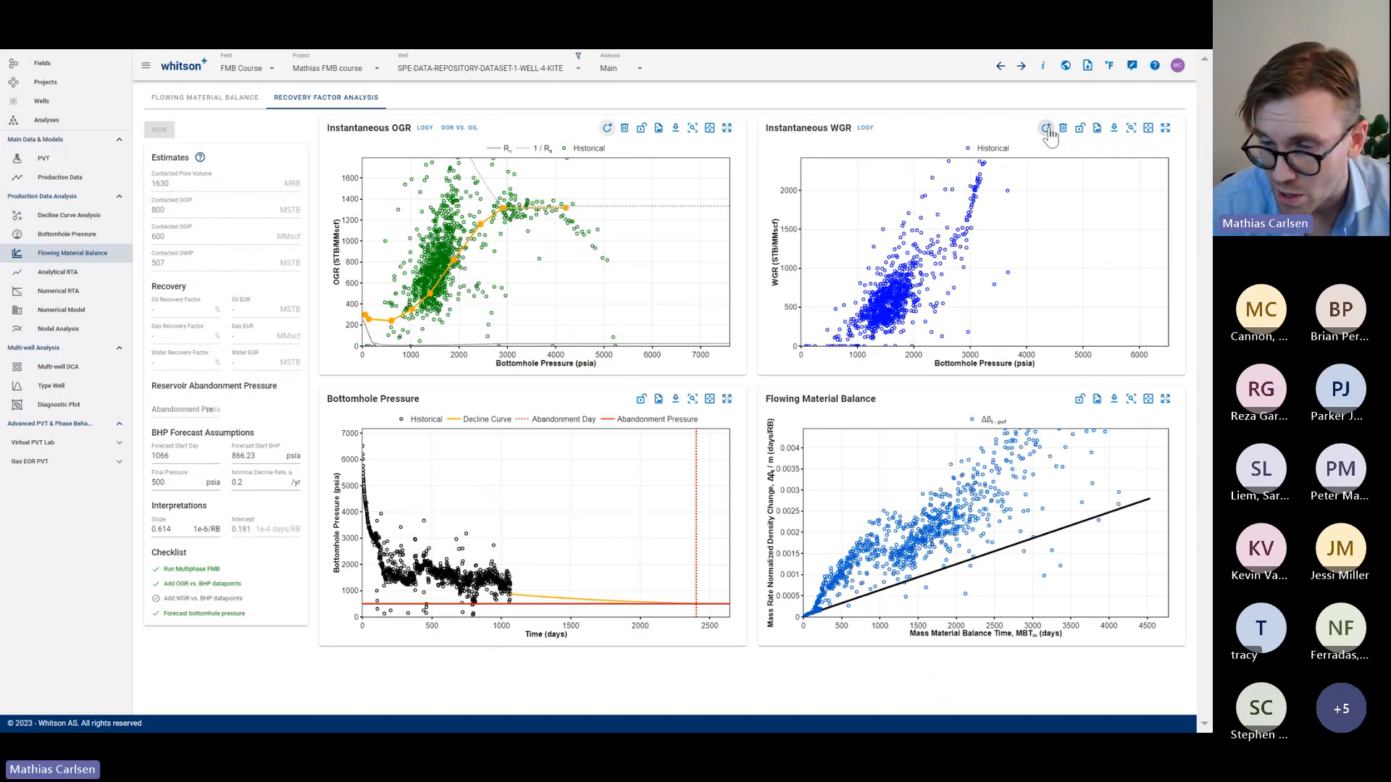
click(989, 168)
click(951, 229)
click(899, 299)
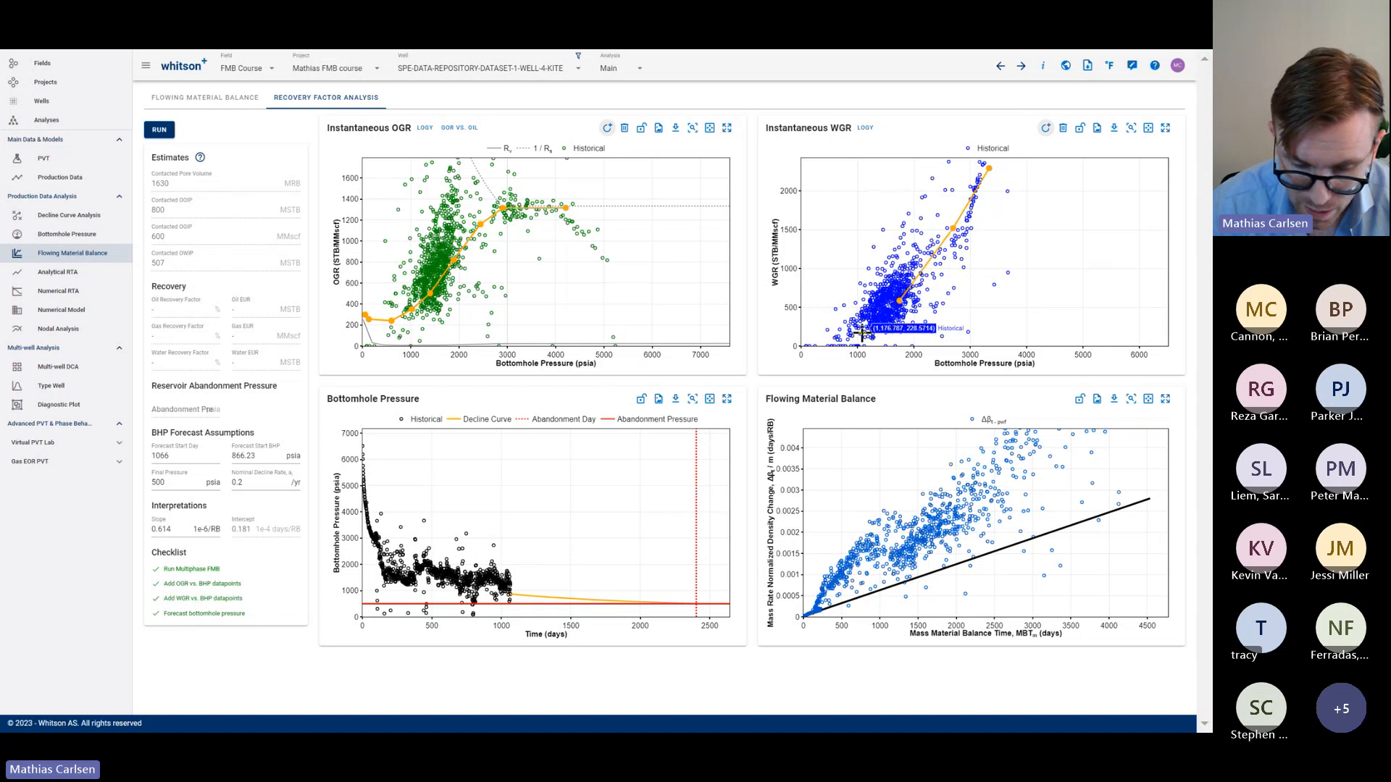
click(809, 331)
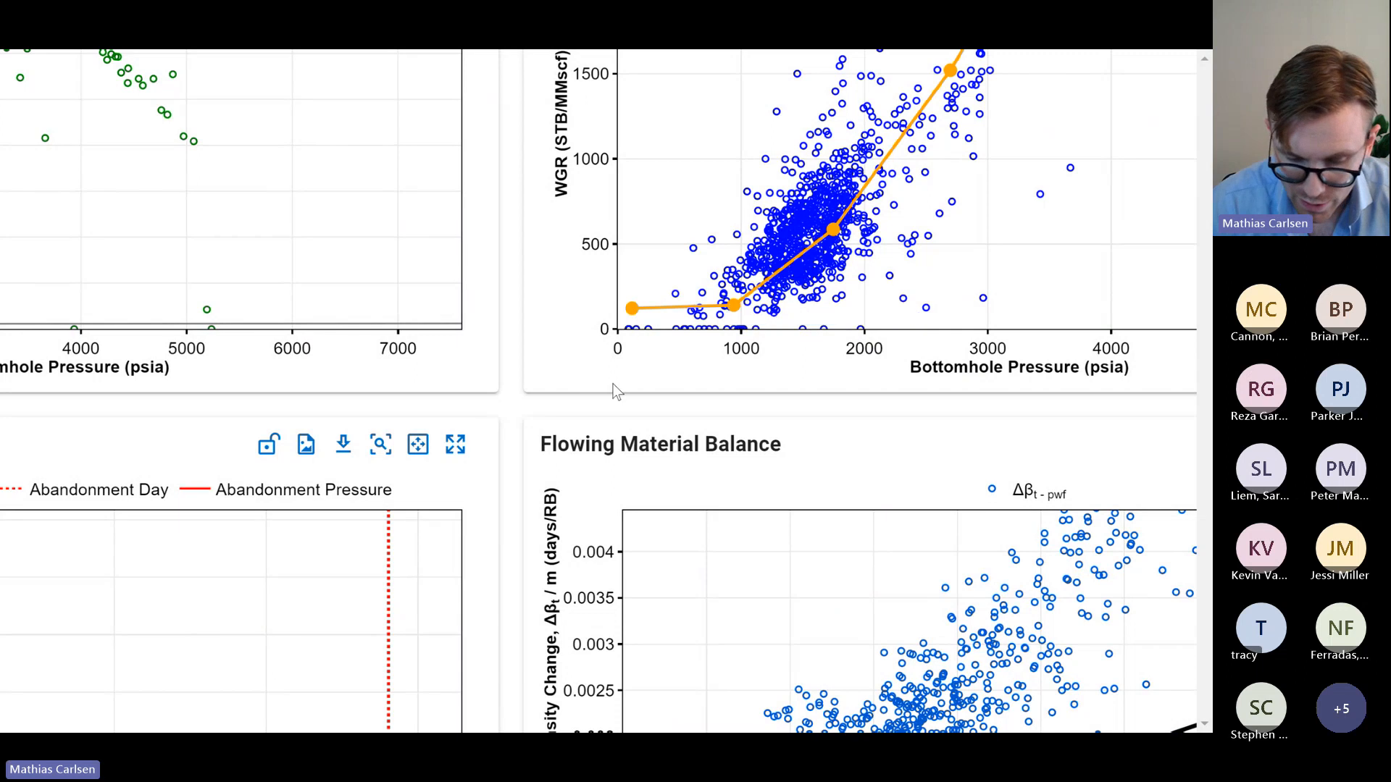
scroll(614, 305, left, 5)
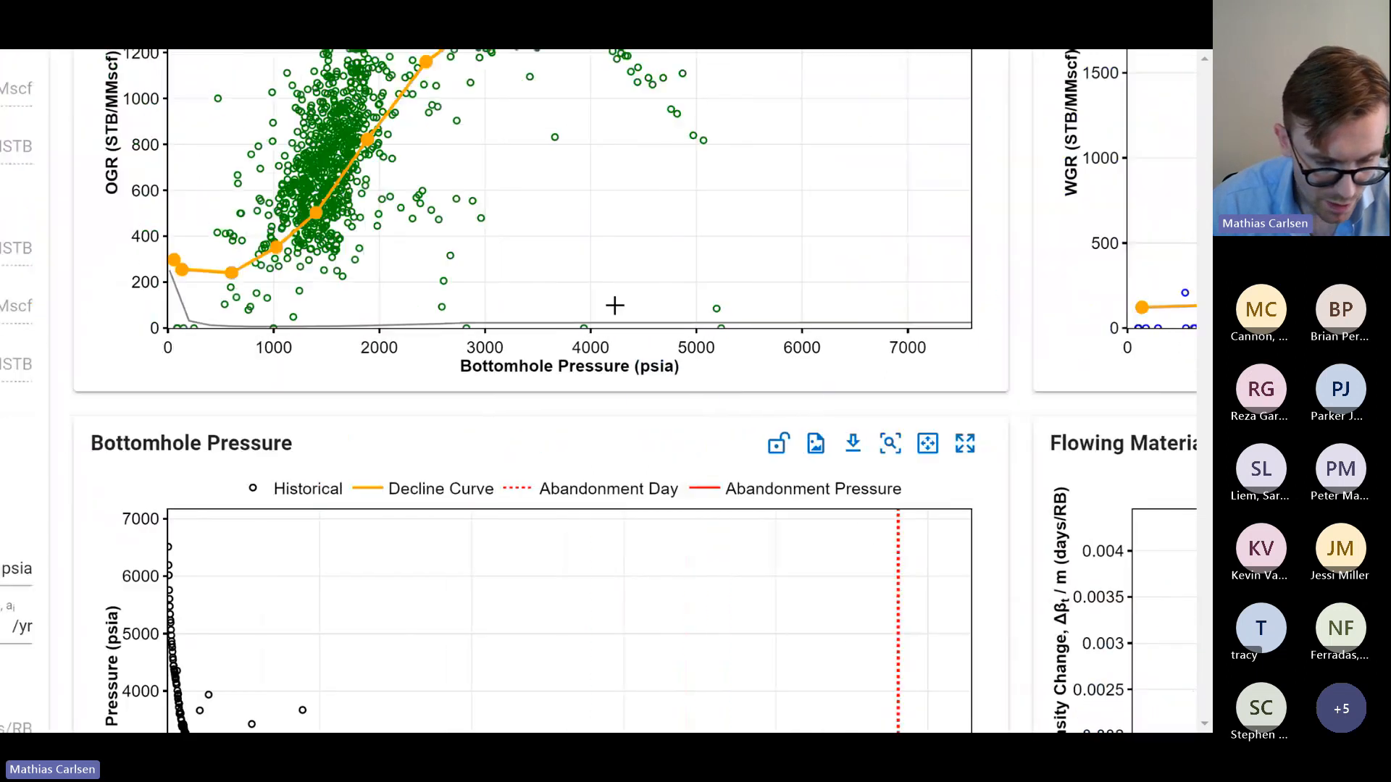
scroll(643, 383, down, 5)
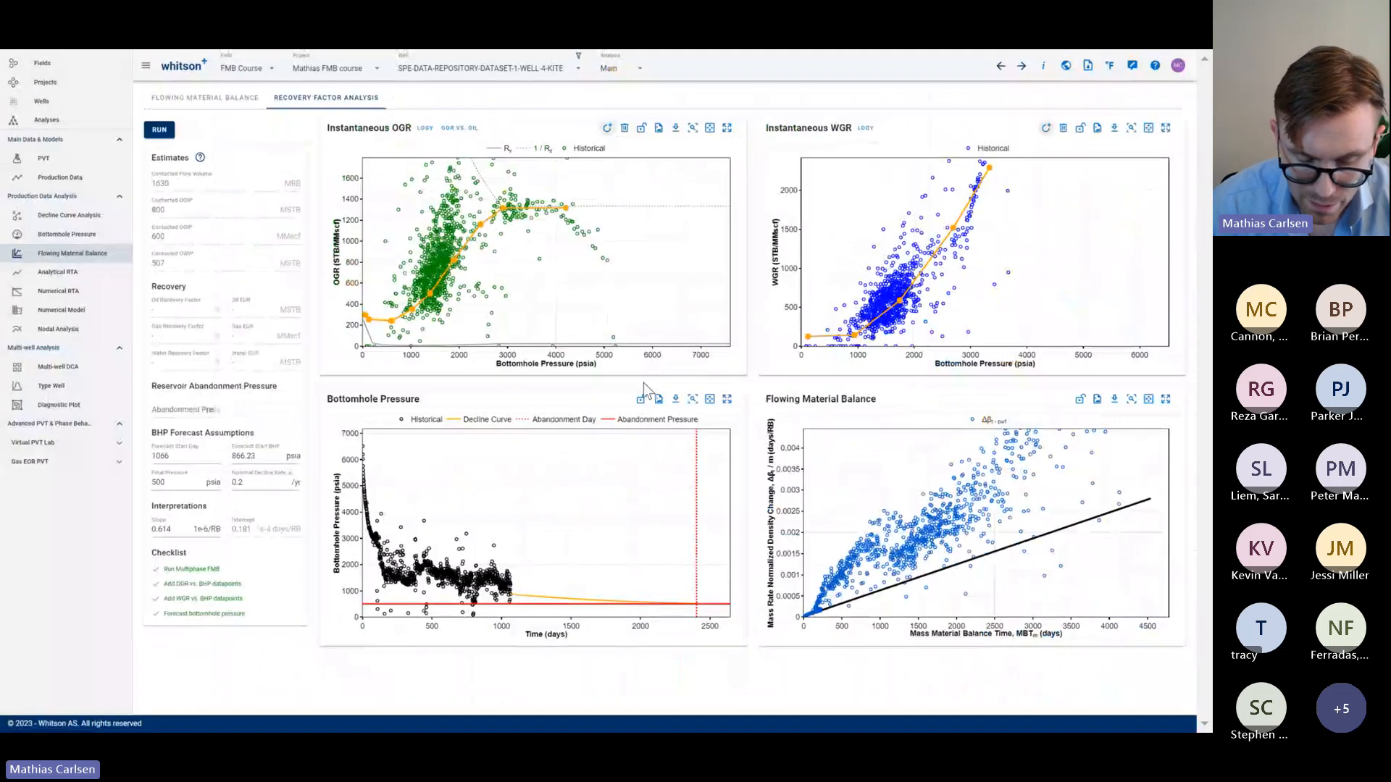
Run the recovery factor analysis and review the recovery factors and EURs for oil, gas and water
click(163, 133)
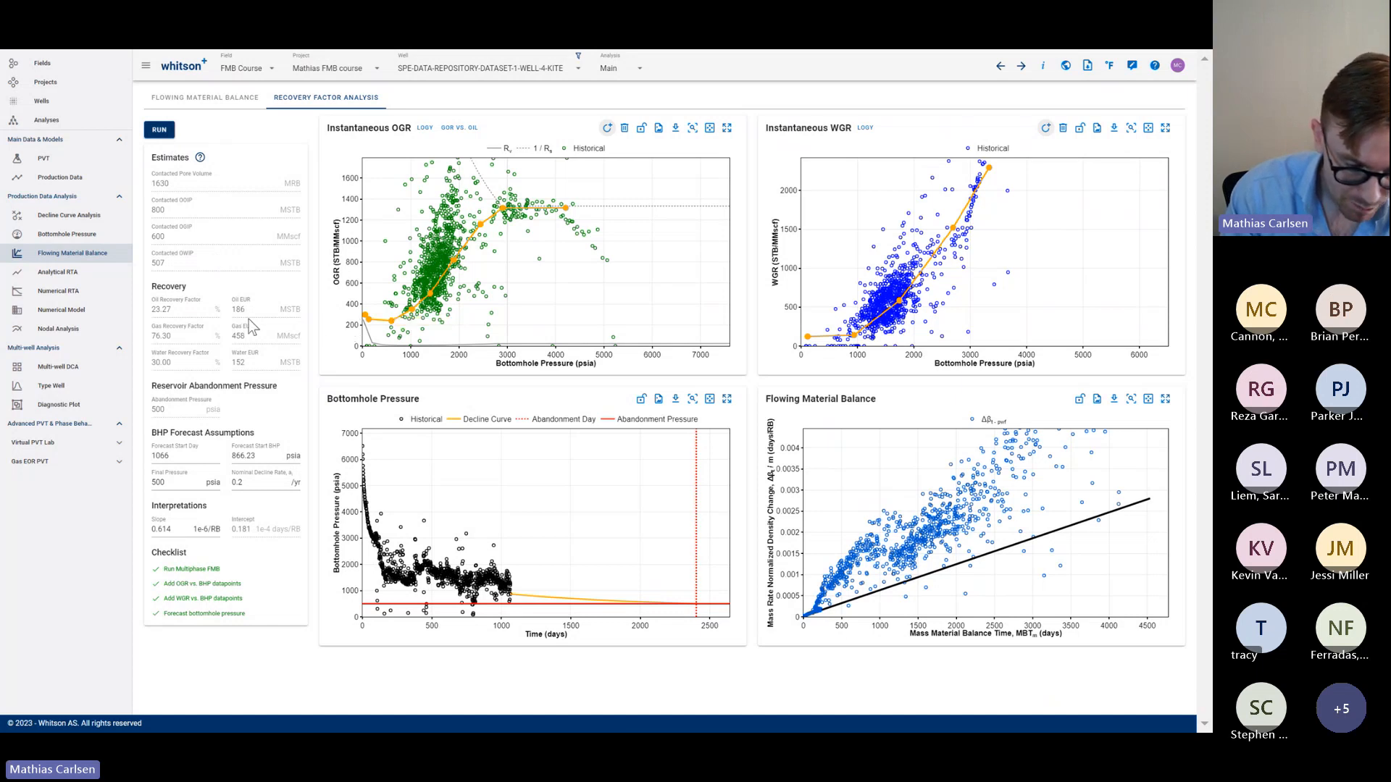
scroll(249, 318, up, 5)
scroll(133, 320, left, 2)
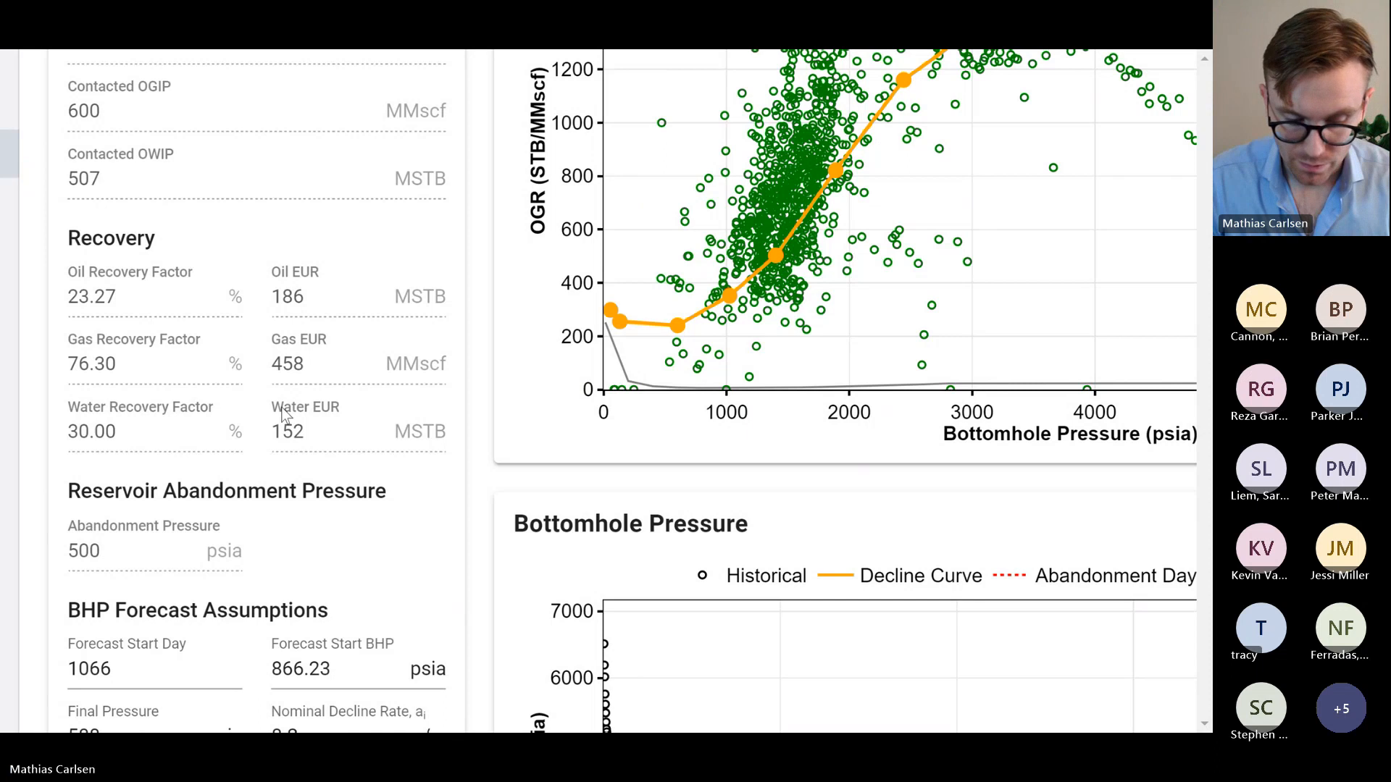
scroll(306, 406, up, 1)
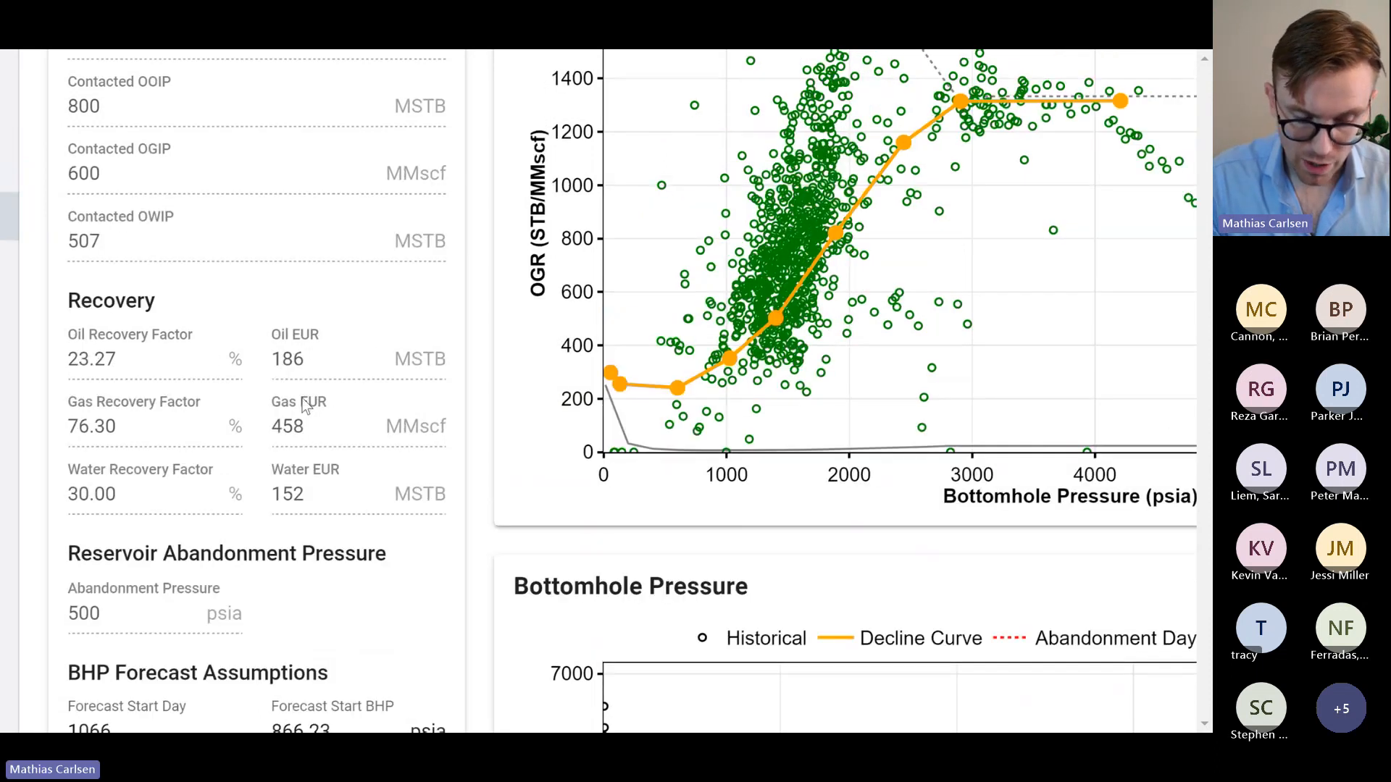
scroll(306, 406, down, 5)
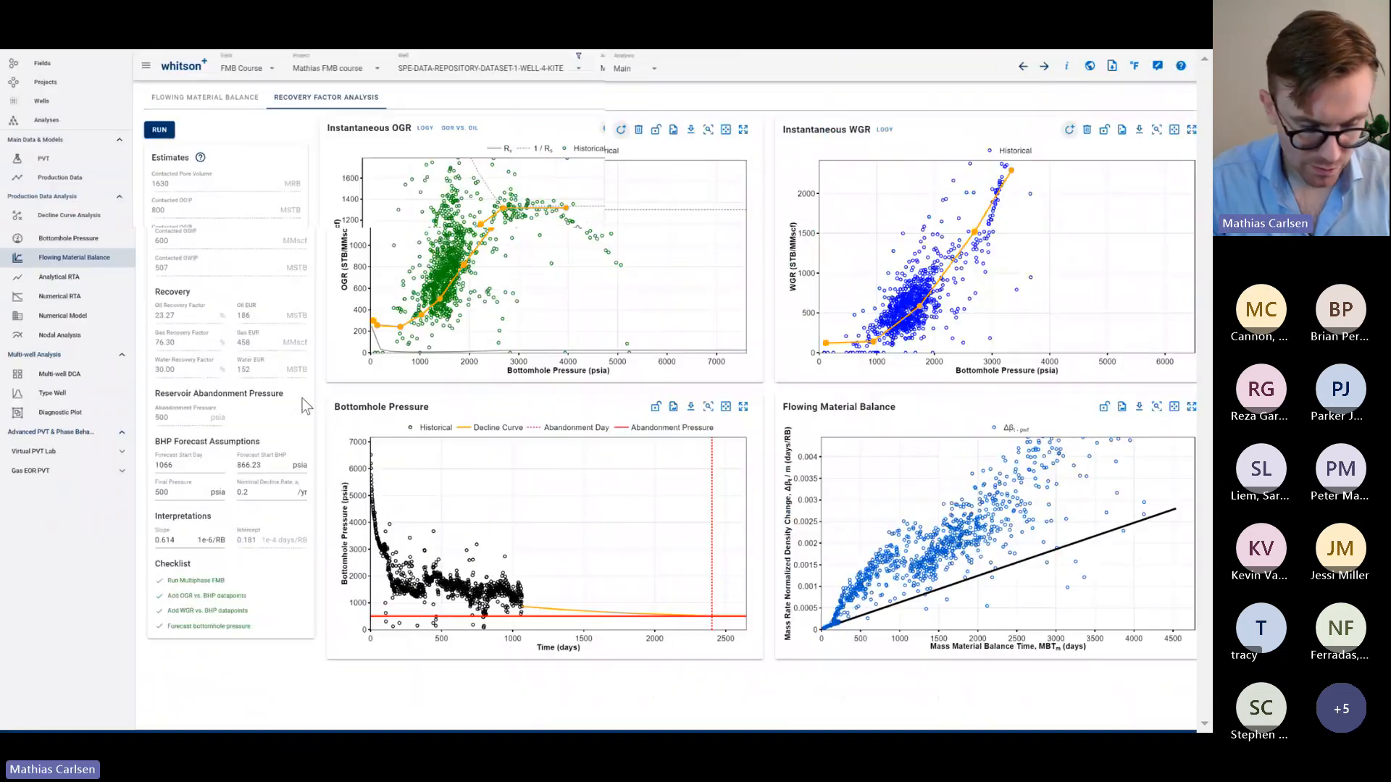
Check the oil Decline Curve Analysis on a rate versus cumulative plot, and return to the Recovery Factor Analysis
click(84, 217)
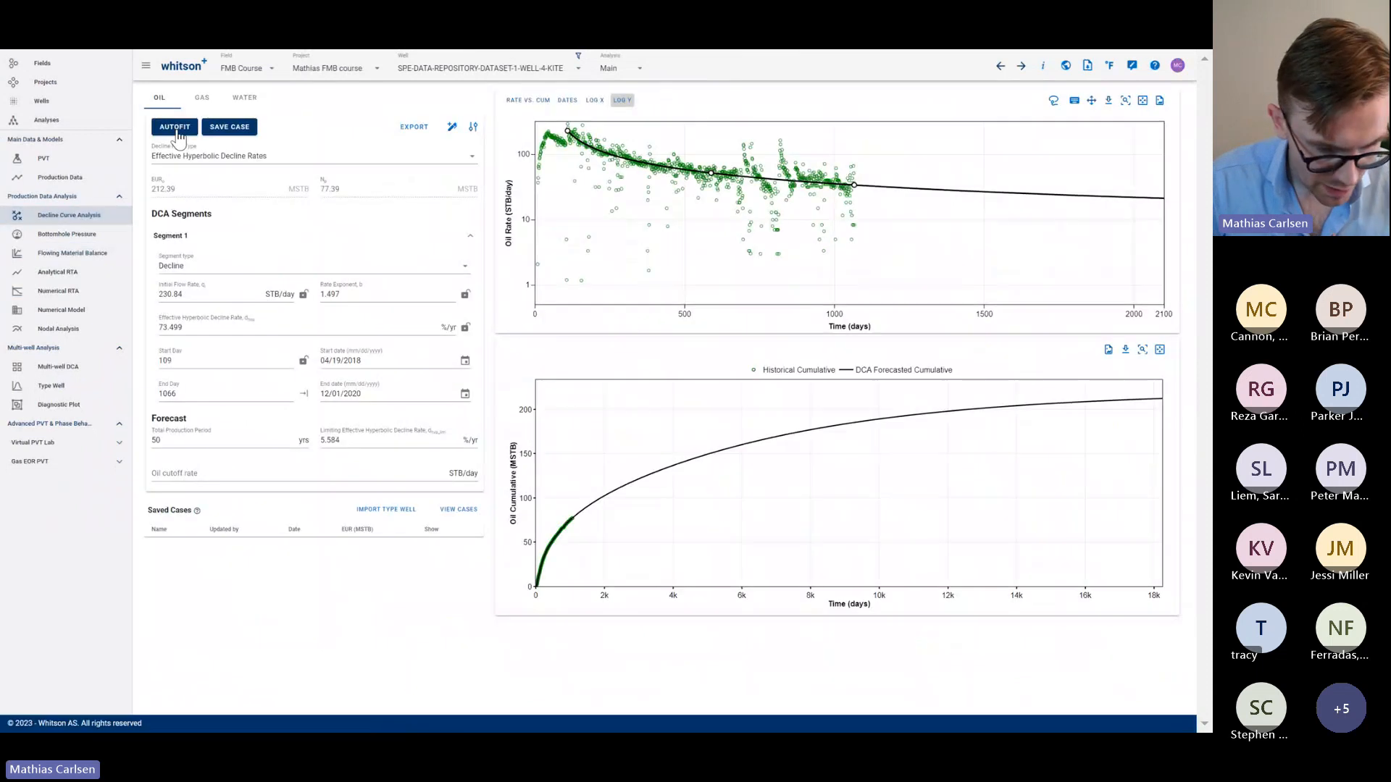
click(536, 101)
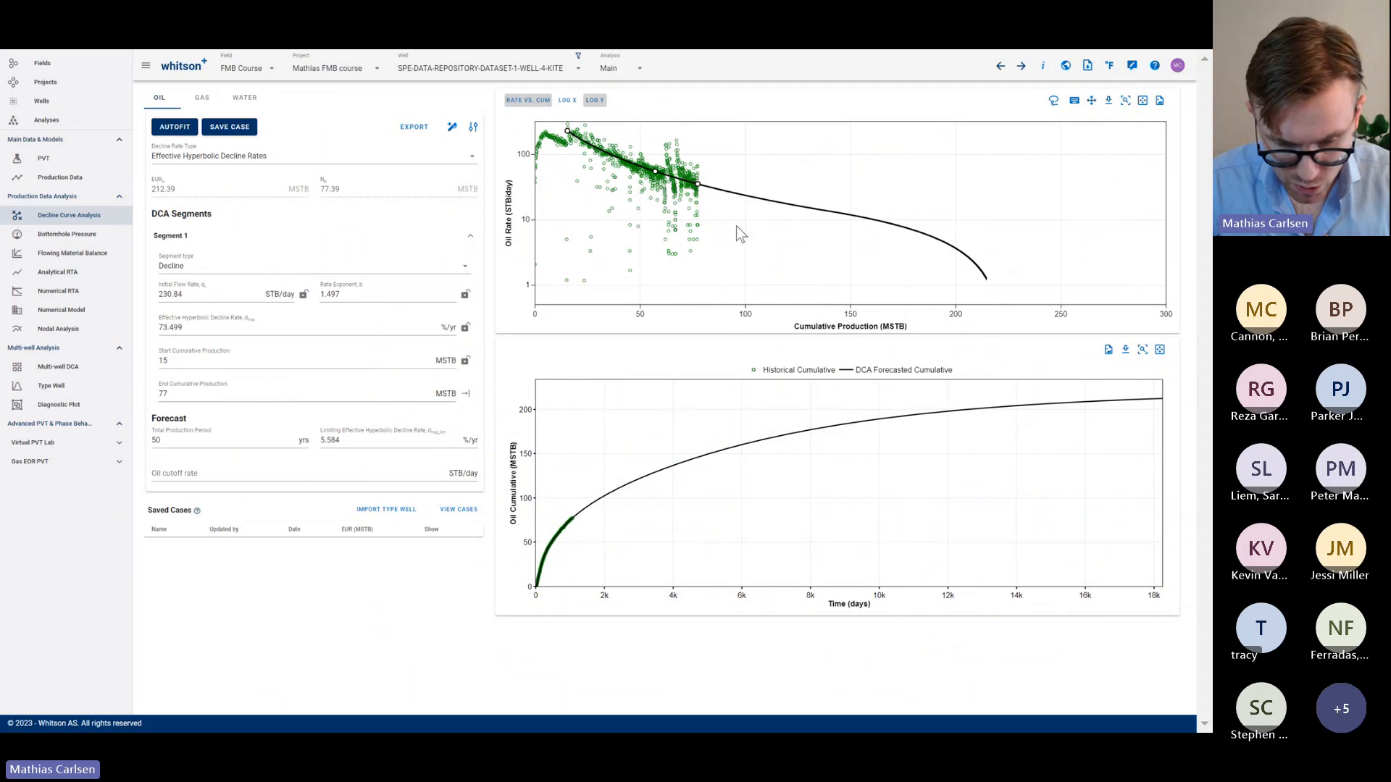
click(90, 259)
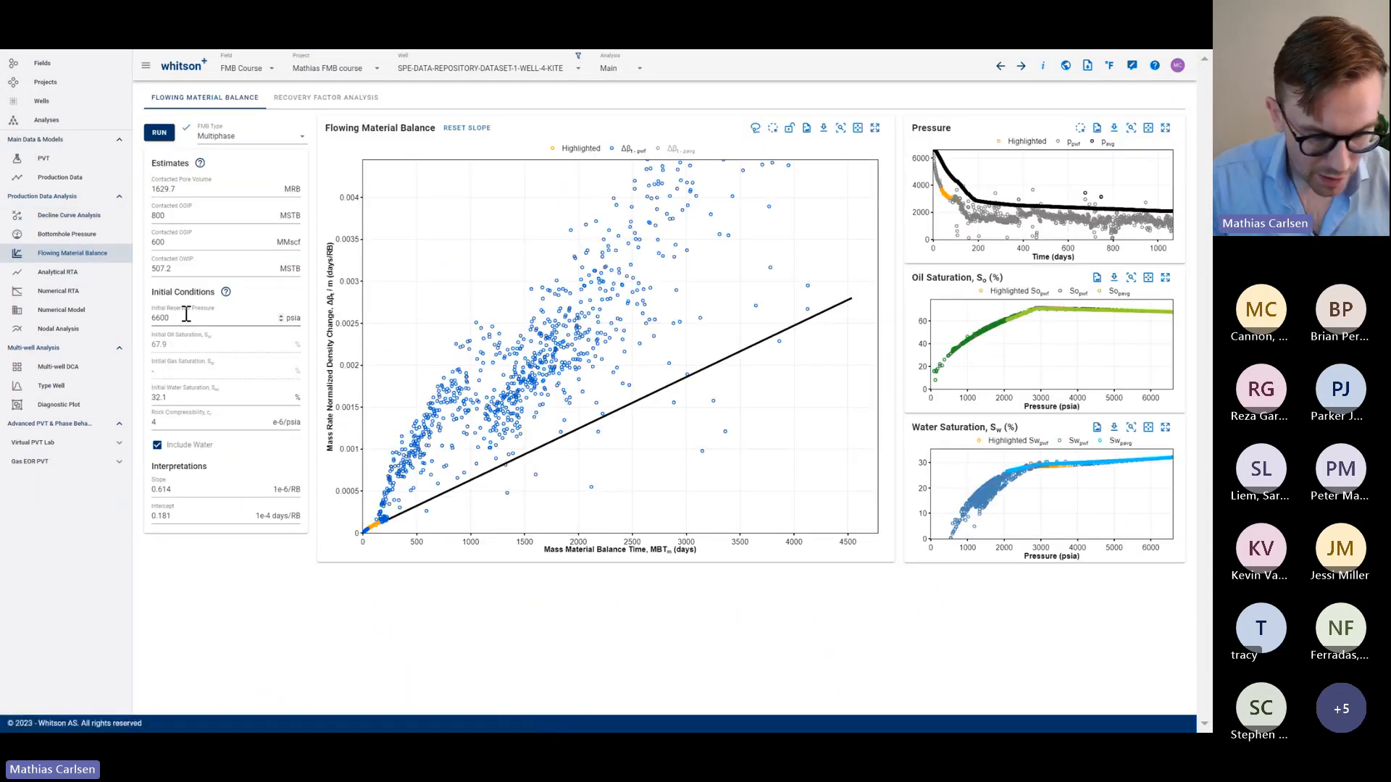
click(317, 109)
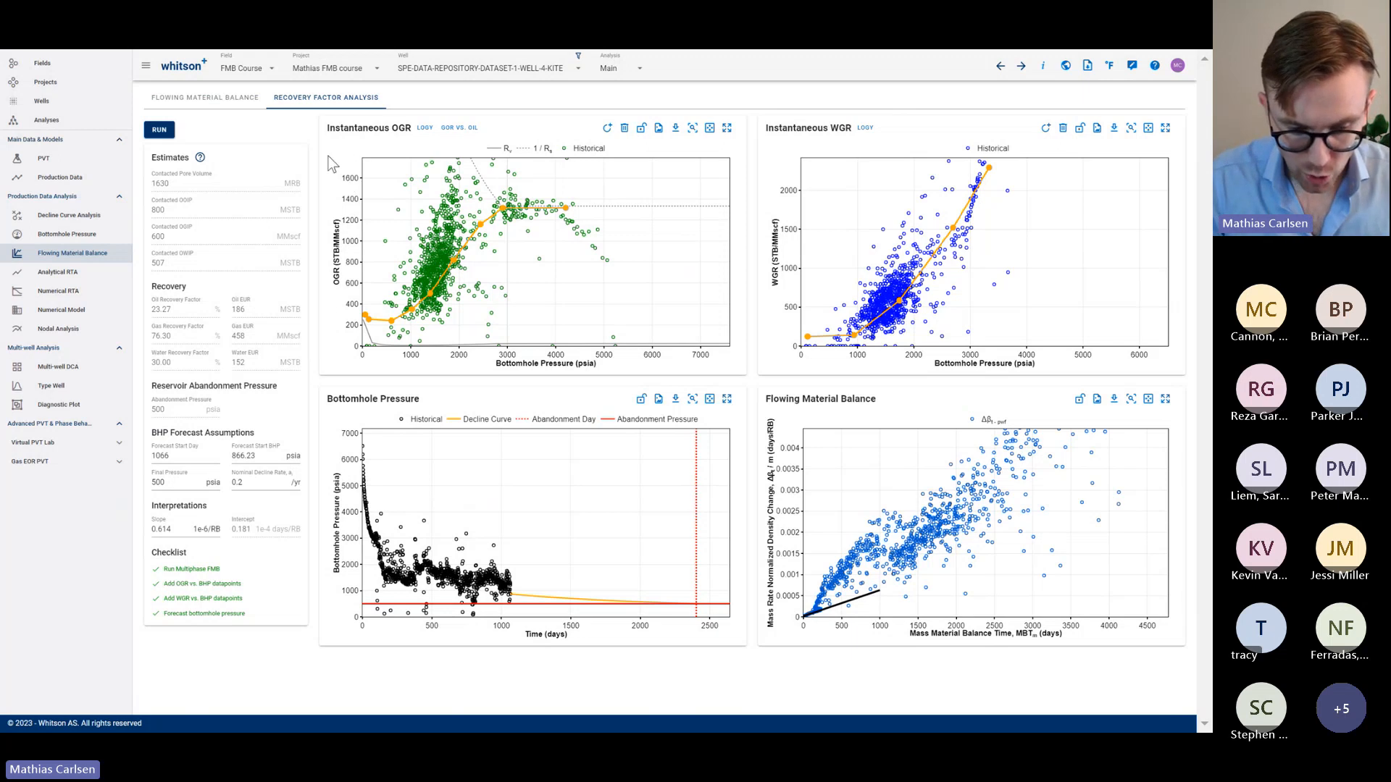
Show the Cumulative GOR vs. Oil plot and inspect the final point of its forecast
scroll(328, 156, up, 5)
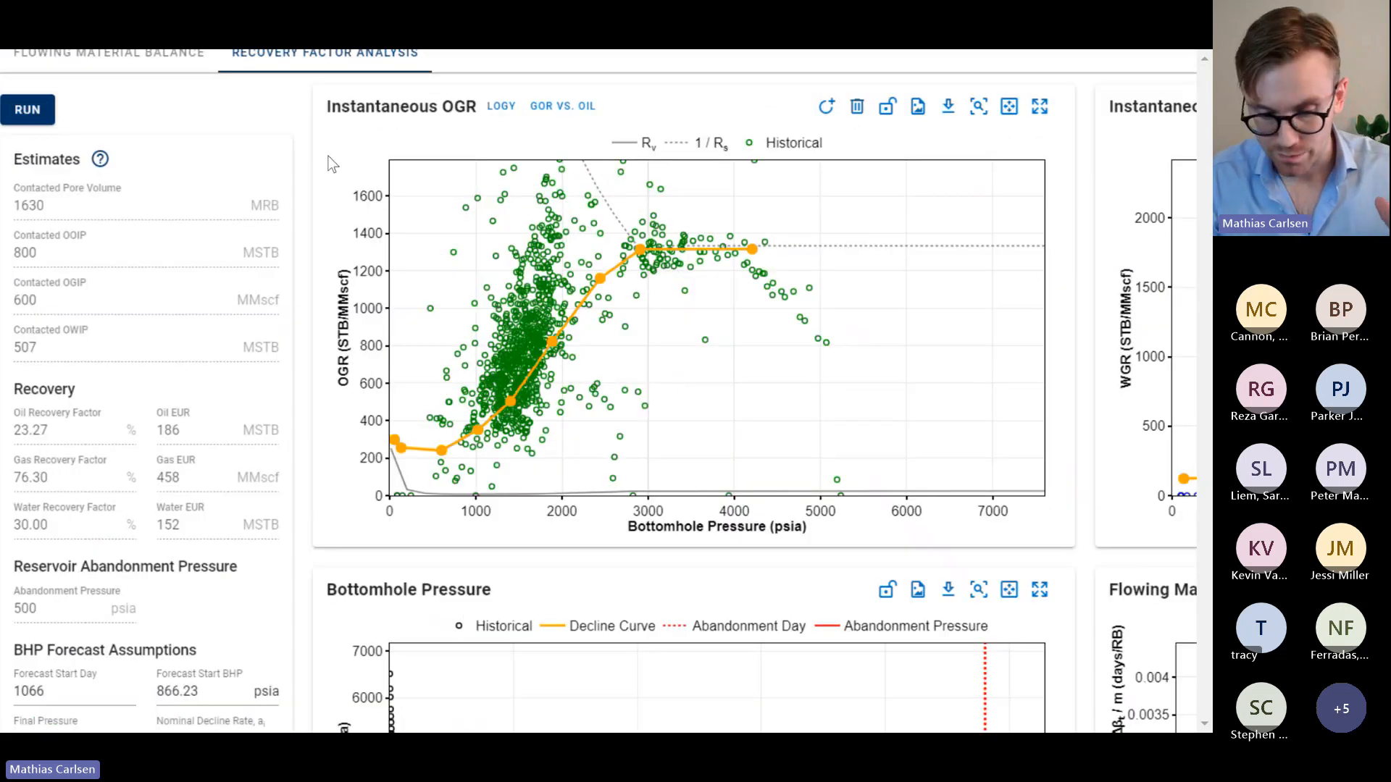
scroll(331, 164, right, 1)
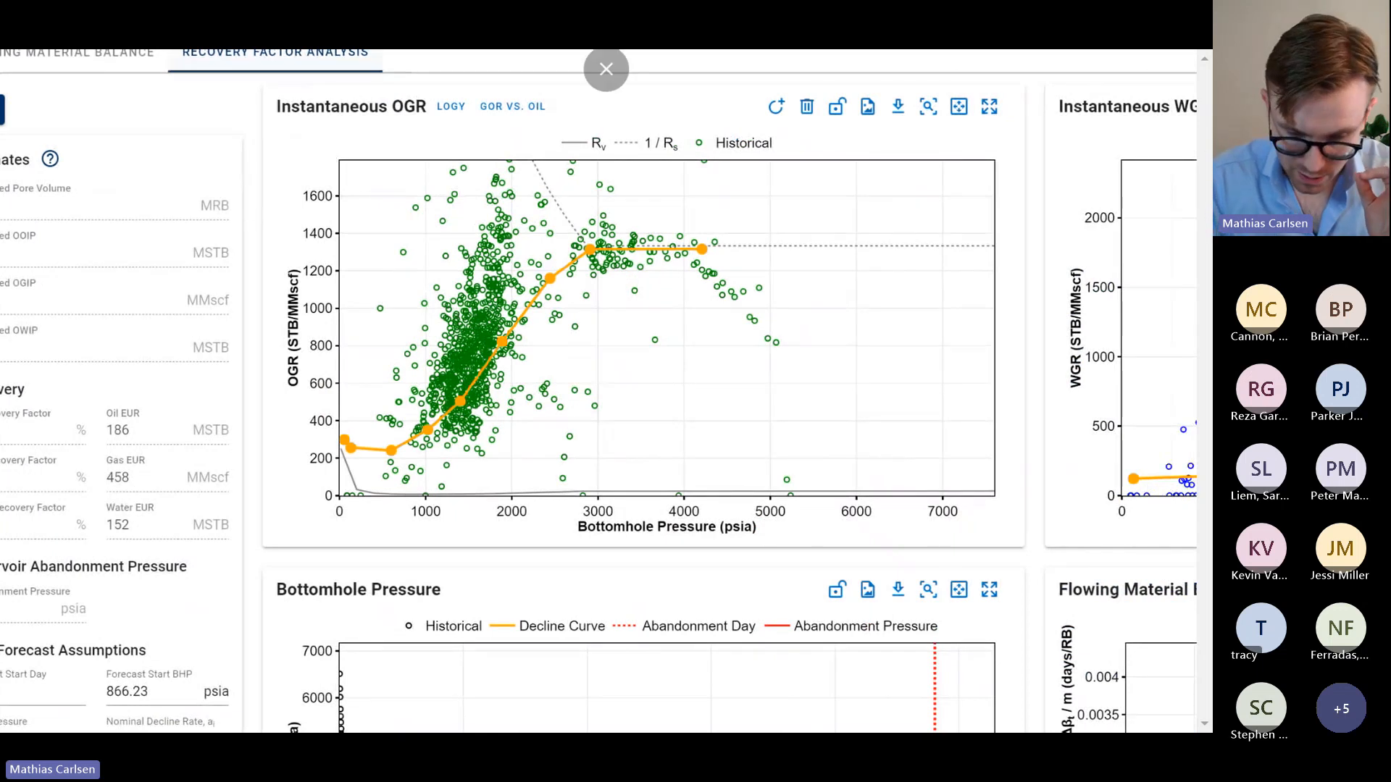
click(491, 116)
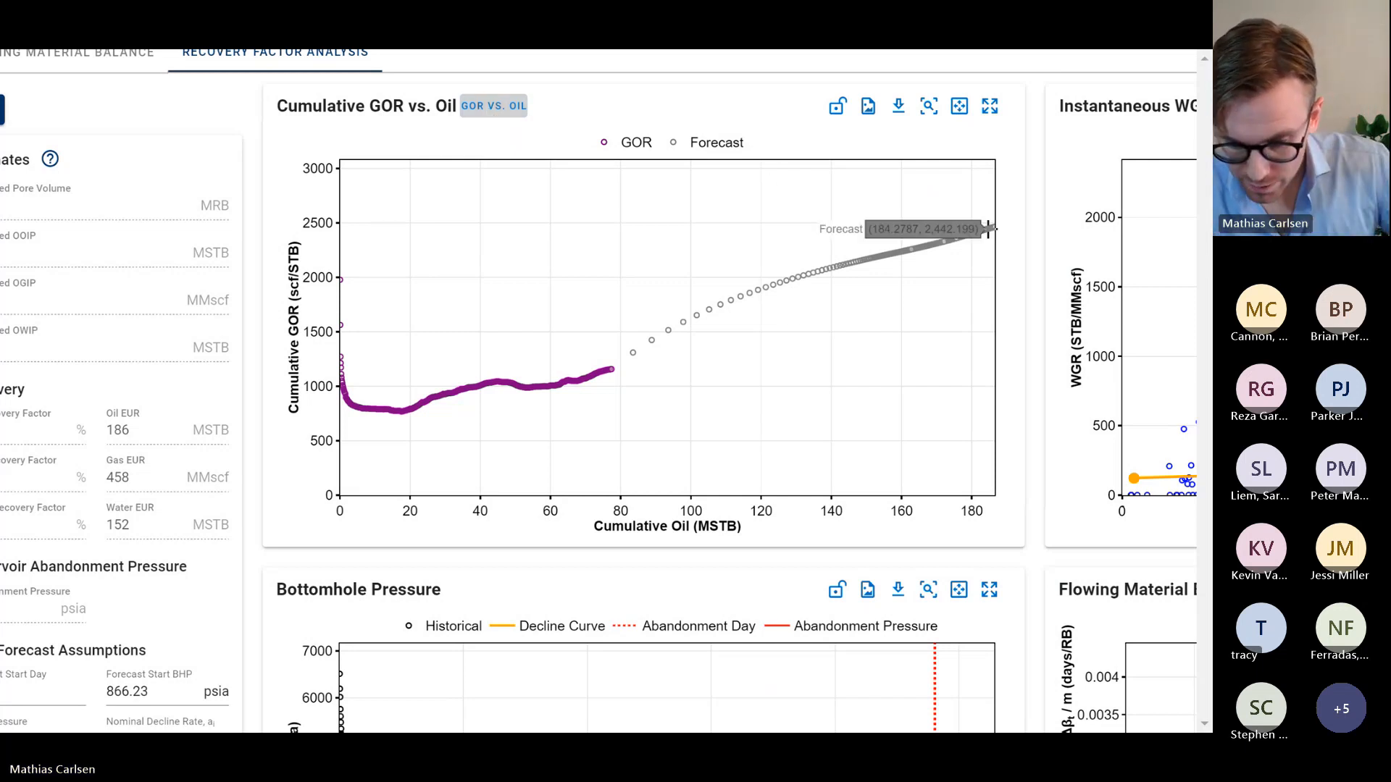
mouse_move(994, 227)
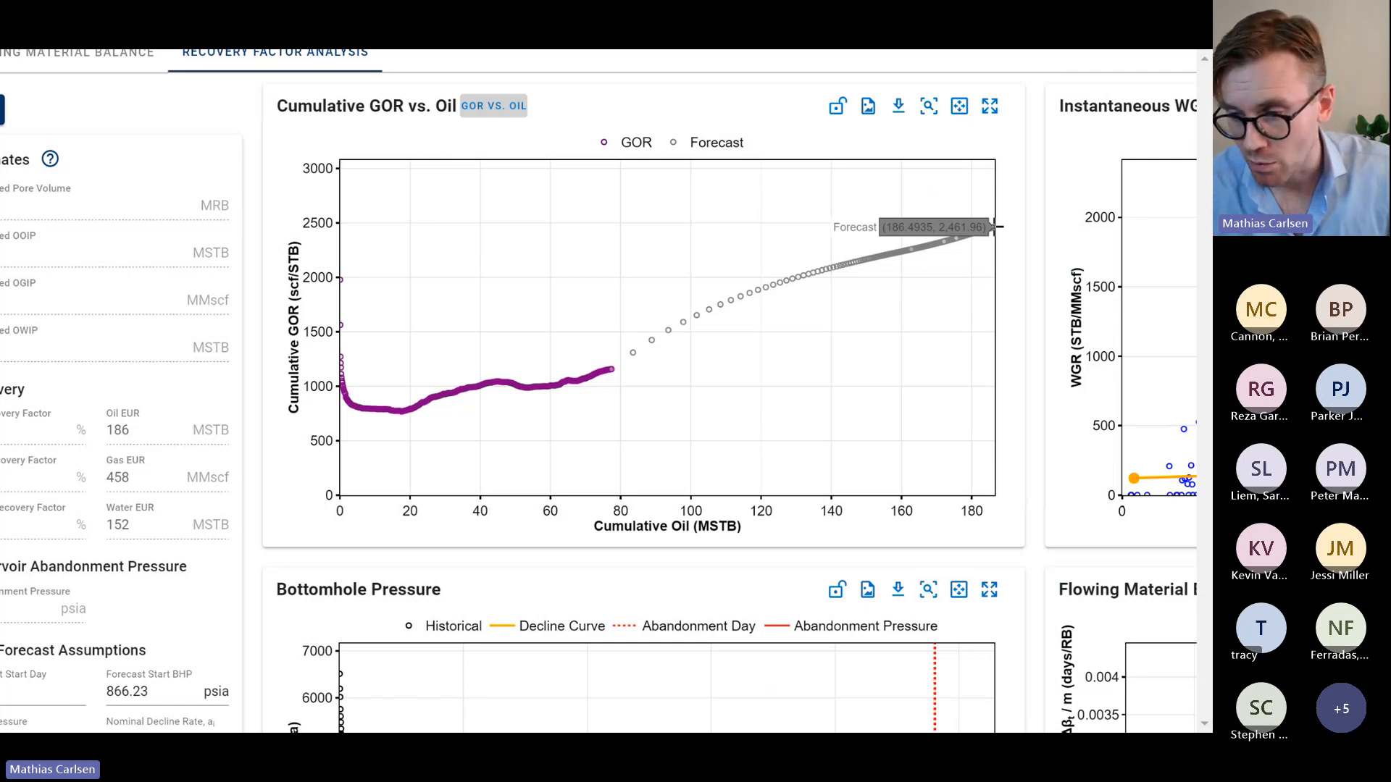
scroll(168, 426, left, 3)
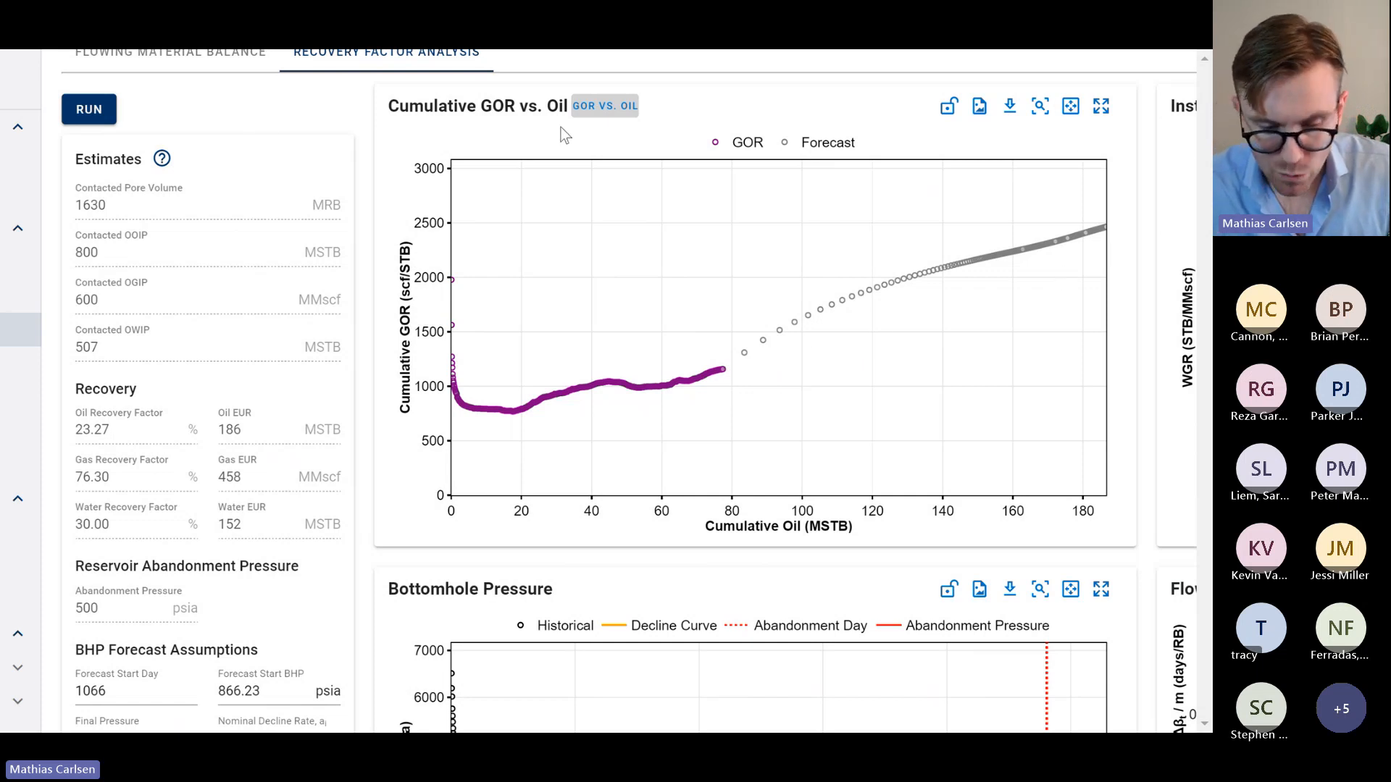
Raise the four lowest-pressure OGR datapoints to about 330–470 STB/MMscf on the Instantaneous OGR plot and rerun the analysis
click(581, 112)
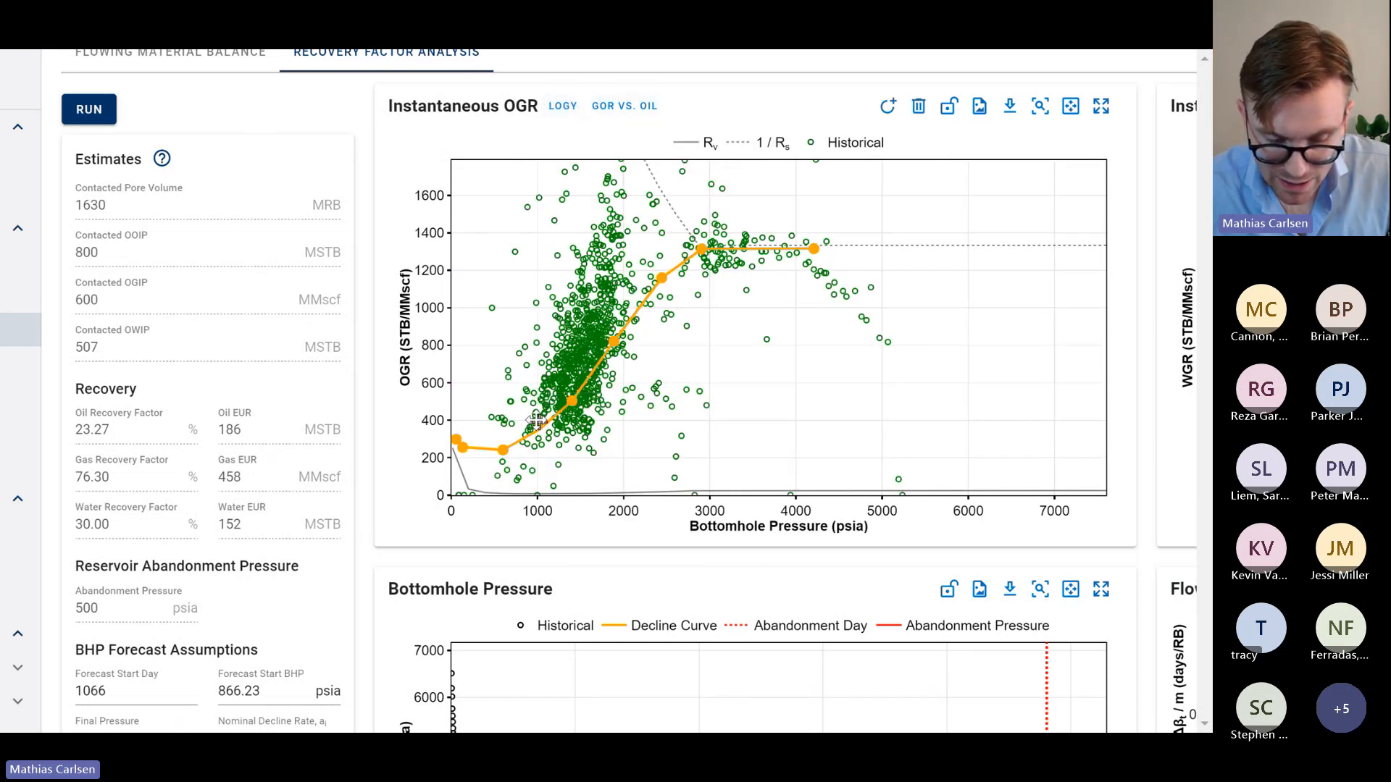
drag(502, 435, 457, 408)
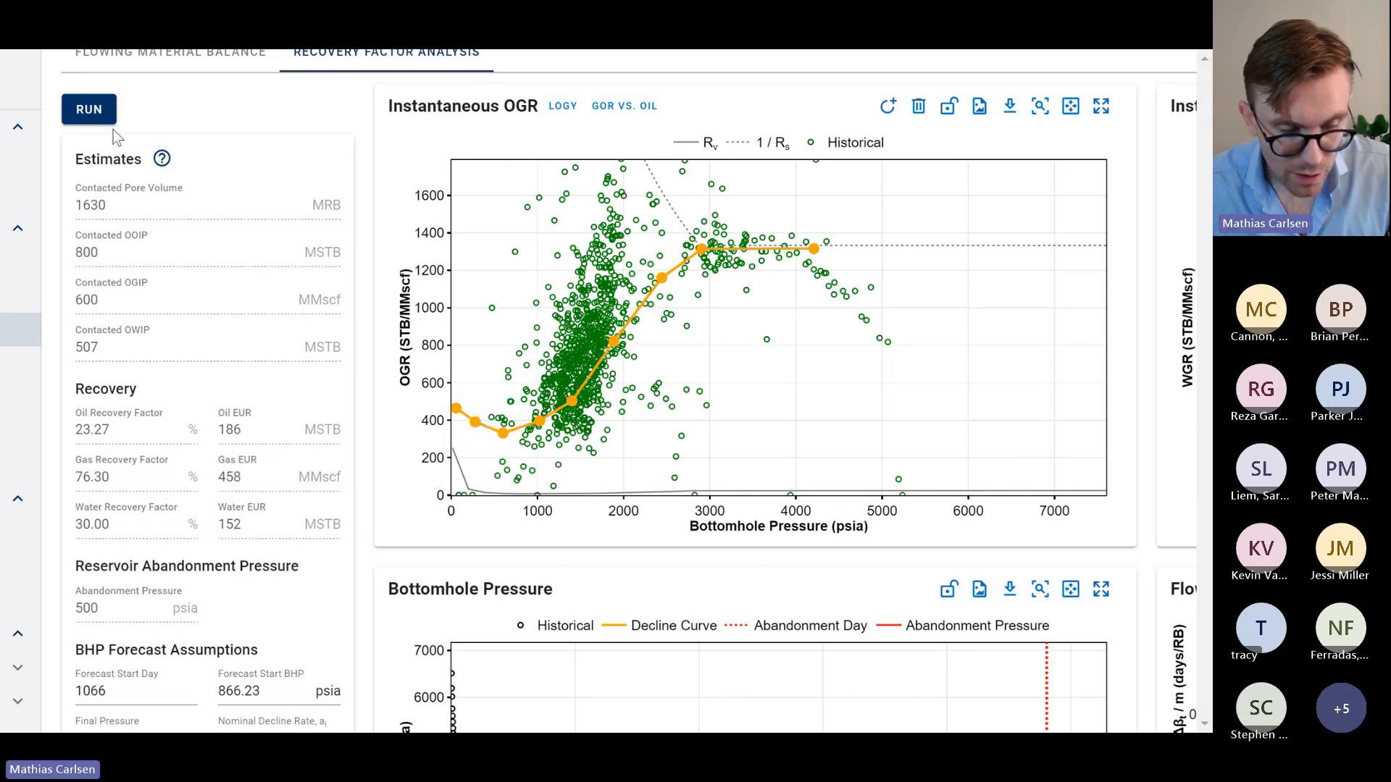
click(98, 116)
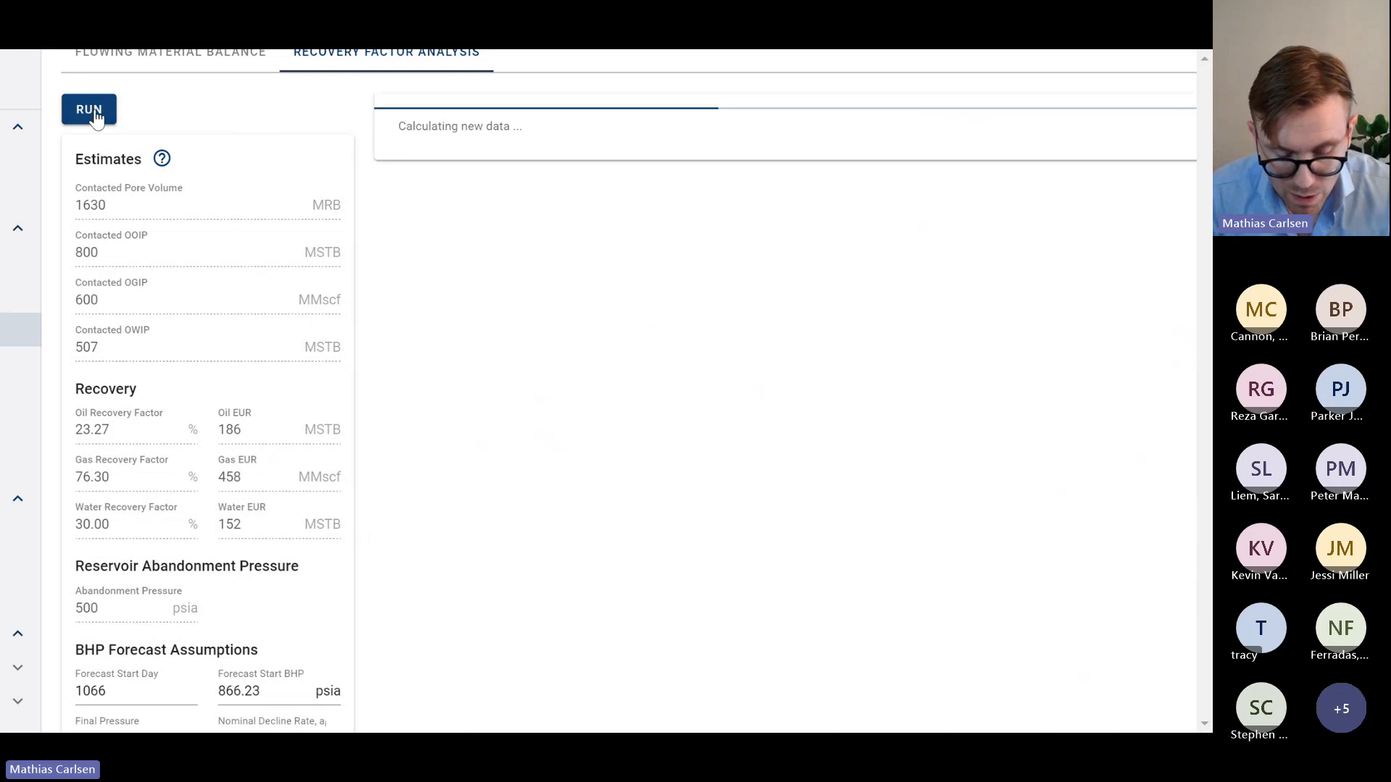
Switch to the PowerPoint slide show and display slide 60, CGR Forecast, from the Recovery Factor Analysis section
key(alt+Tab)
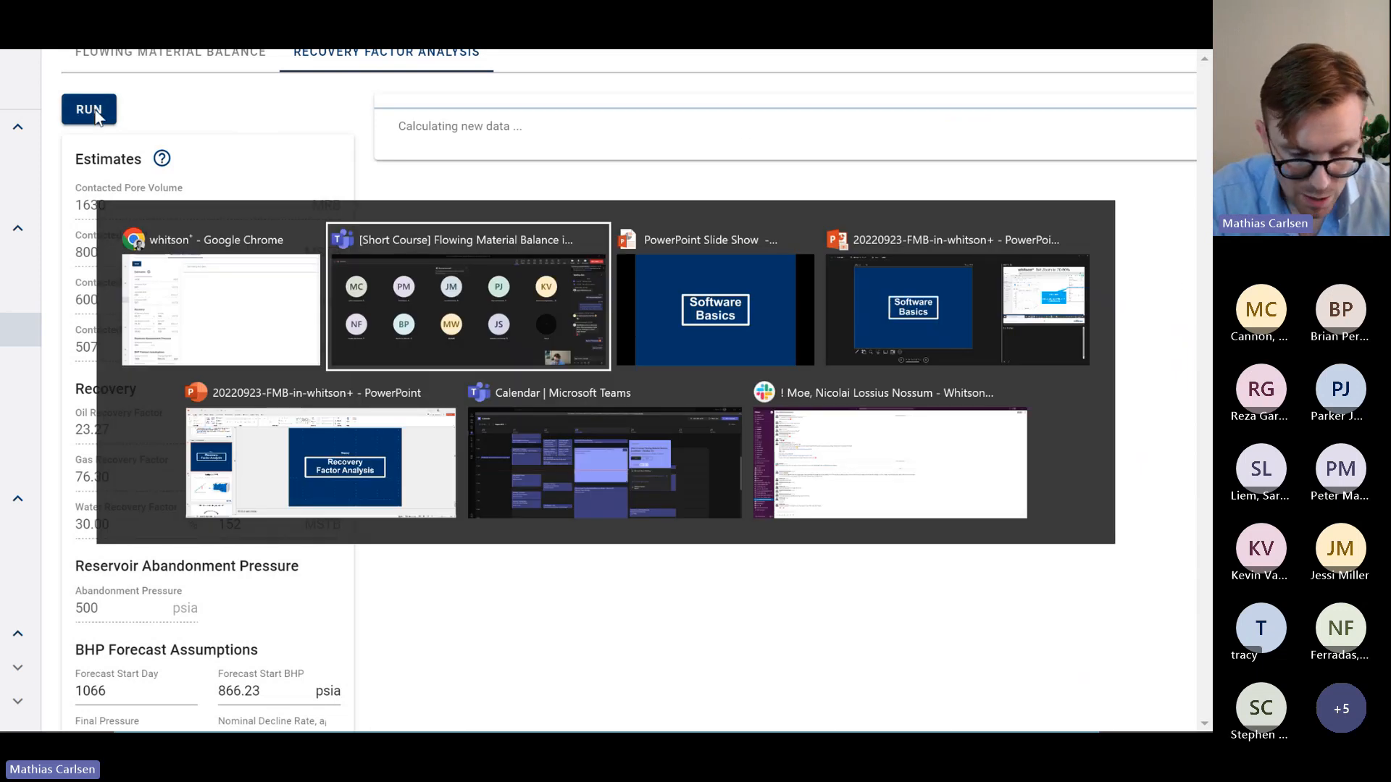
key(alt+Tab)
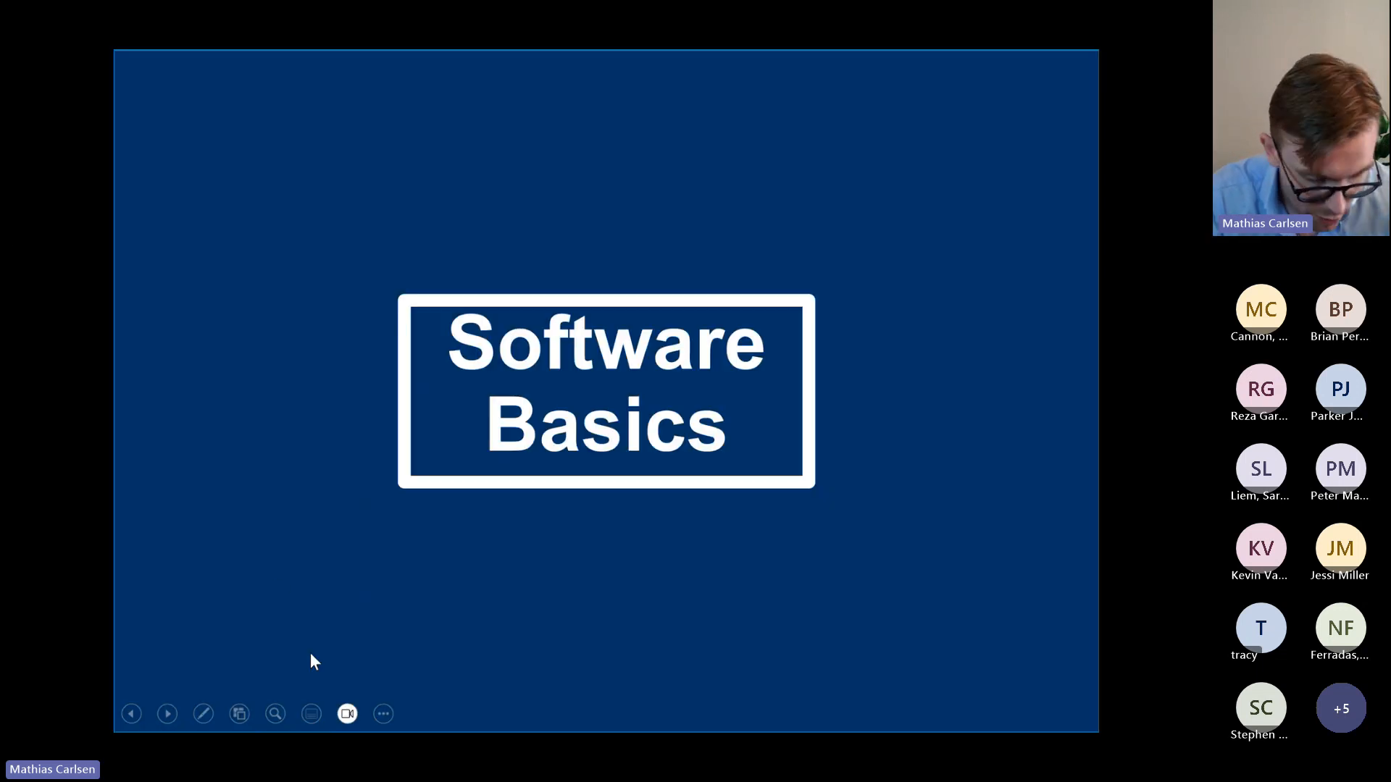
click(239, 713)
scroll(441, 369, up, 10)
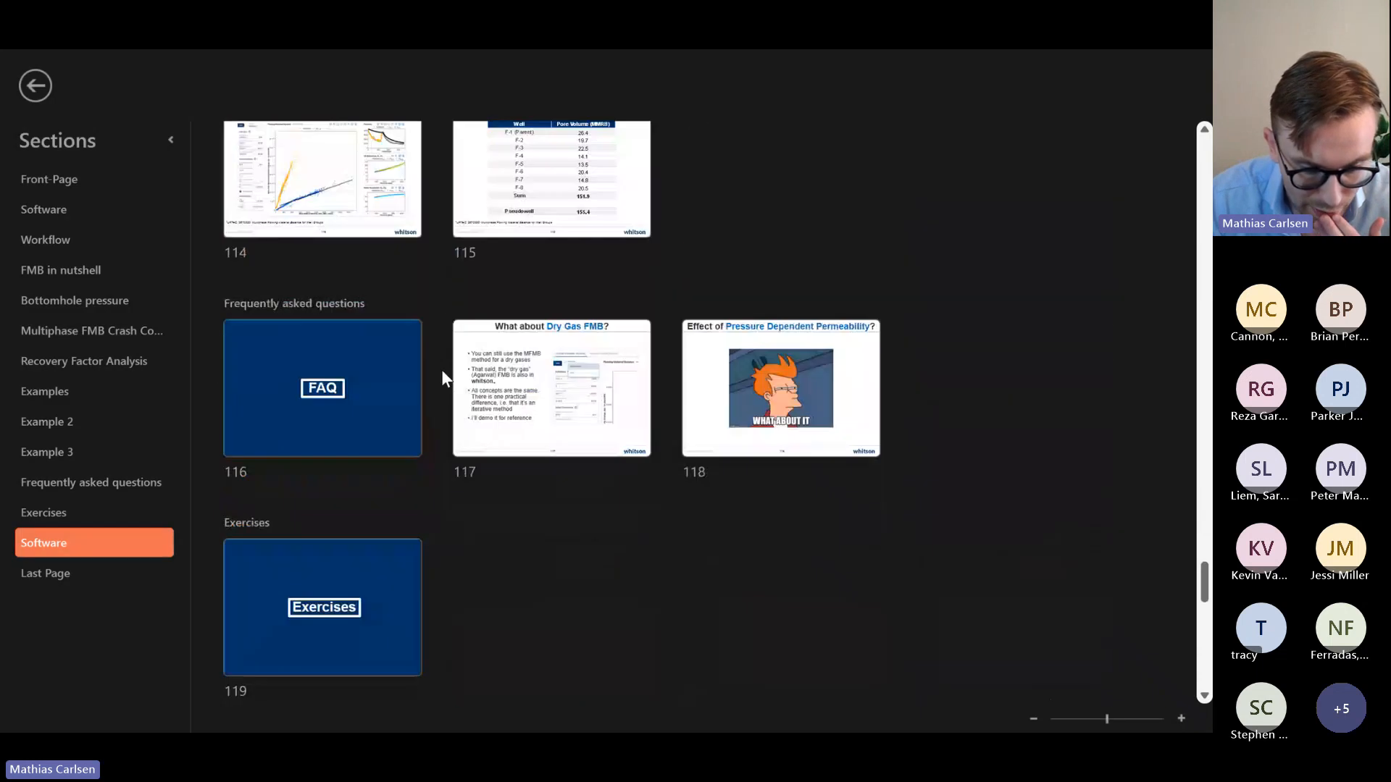
scroll(441, 369, up, 15)
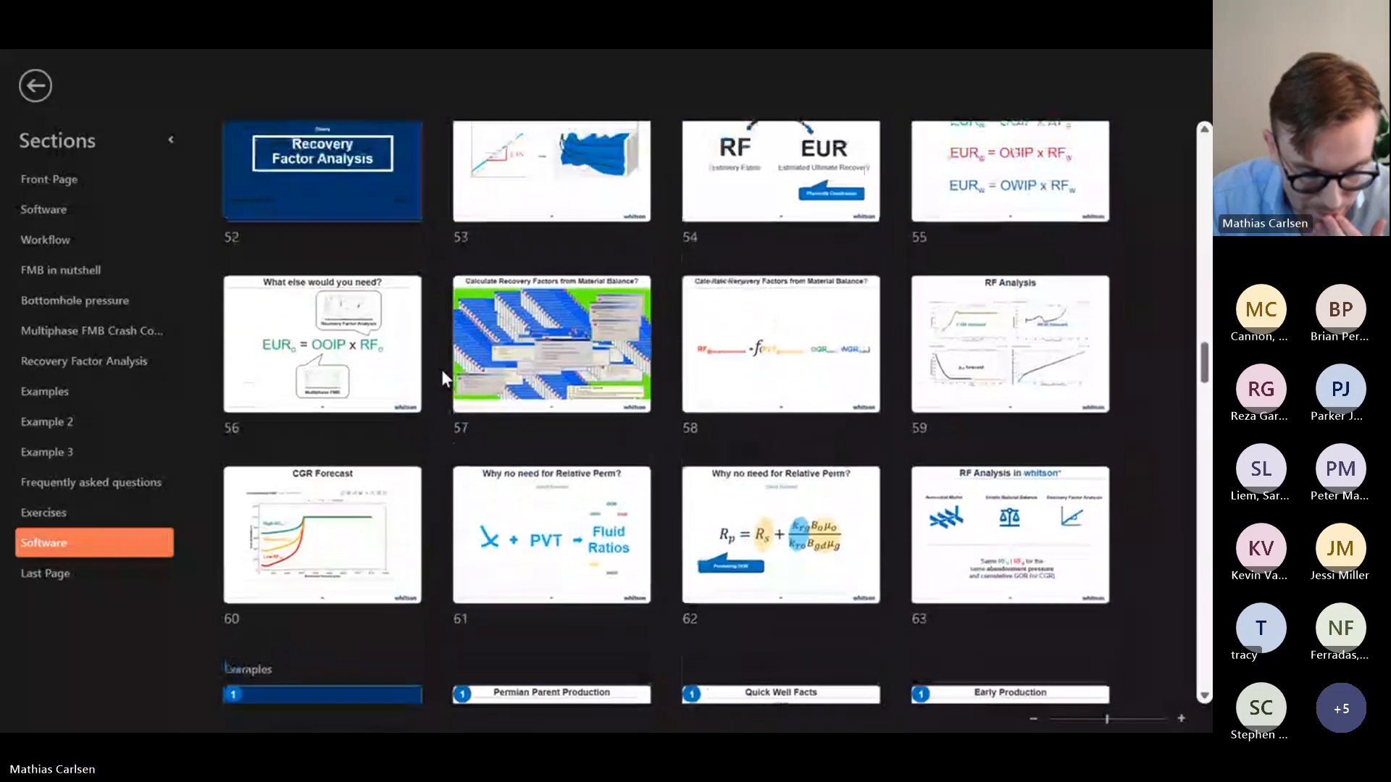
scroll(441, 369, up, 1)
scroll(441, 370, down, 1)
click(323, 518)
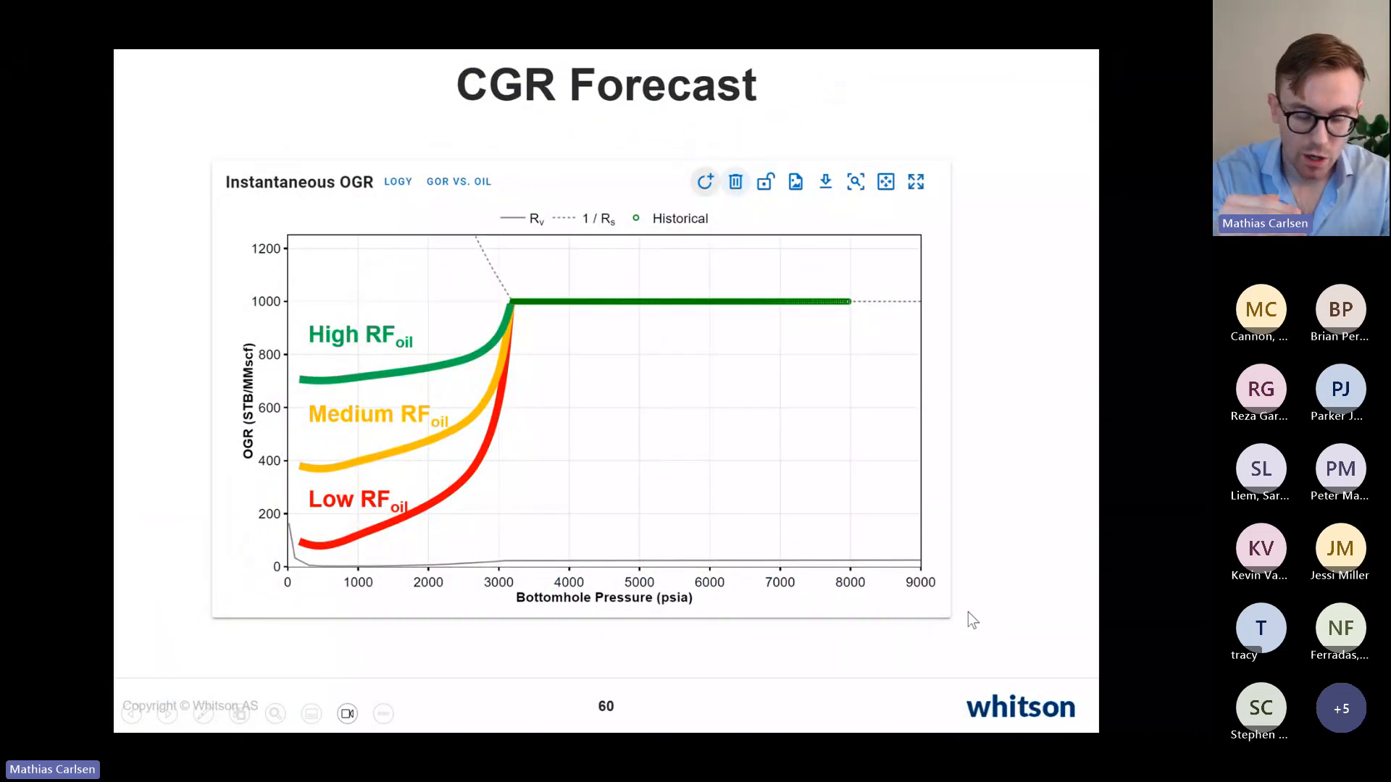
Switch back to whitson+ and compare the Cumulative GOR vs. Oil forecast with the Instantaneous OGR plot
key(alt+Tab)
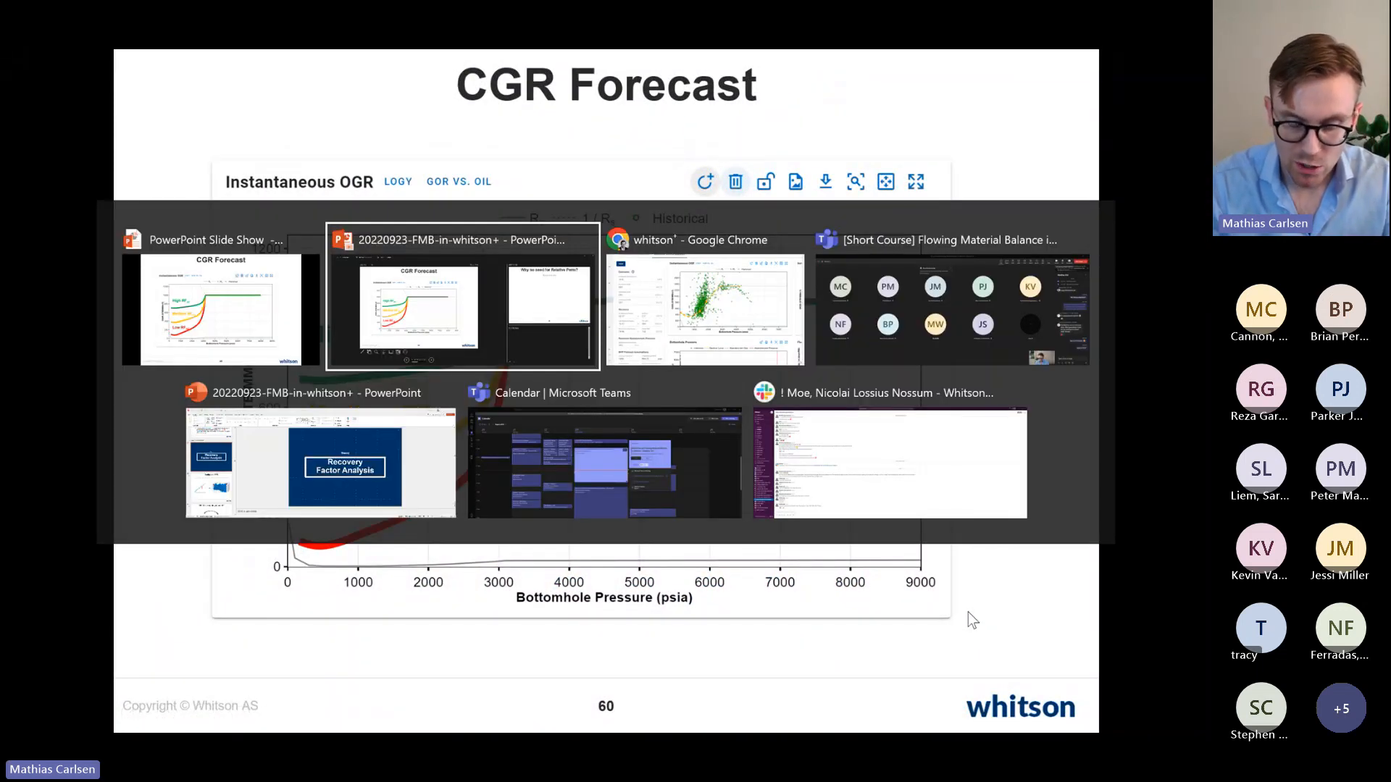
key(alt+Tab)
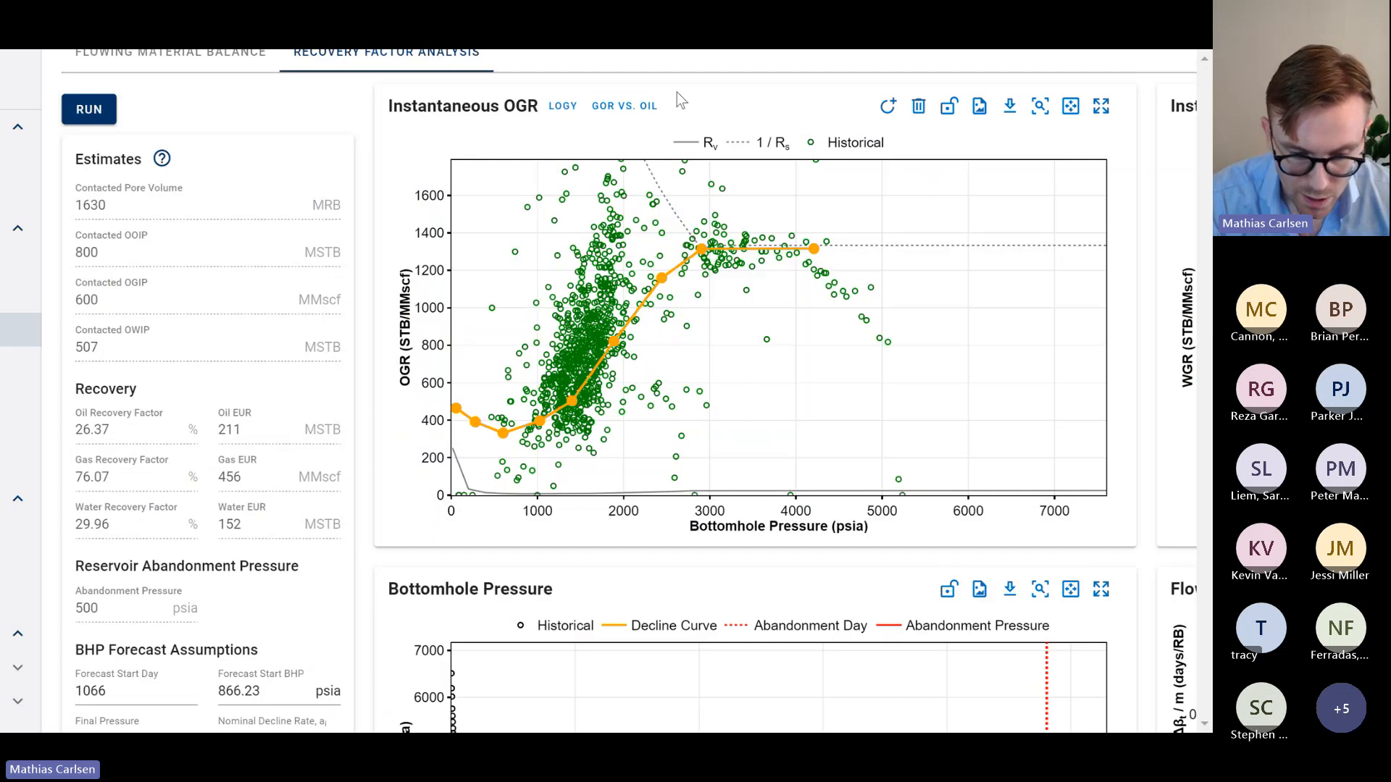
click(629, 110)
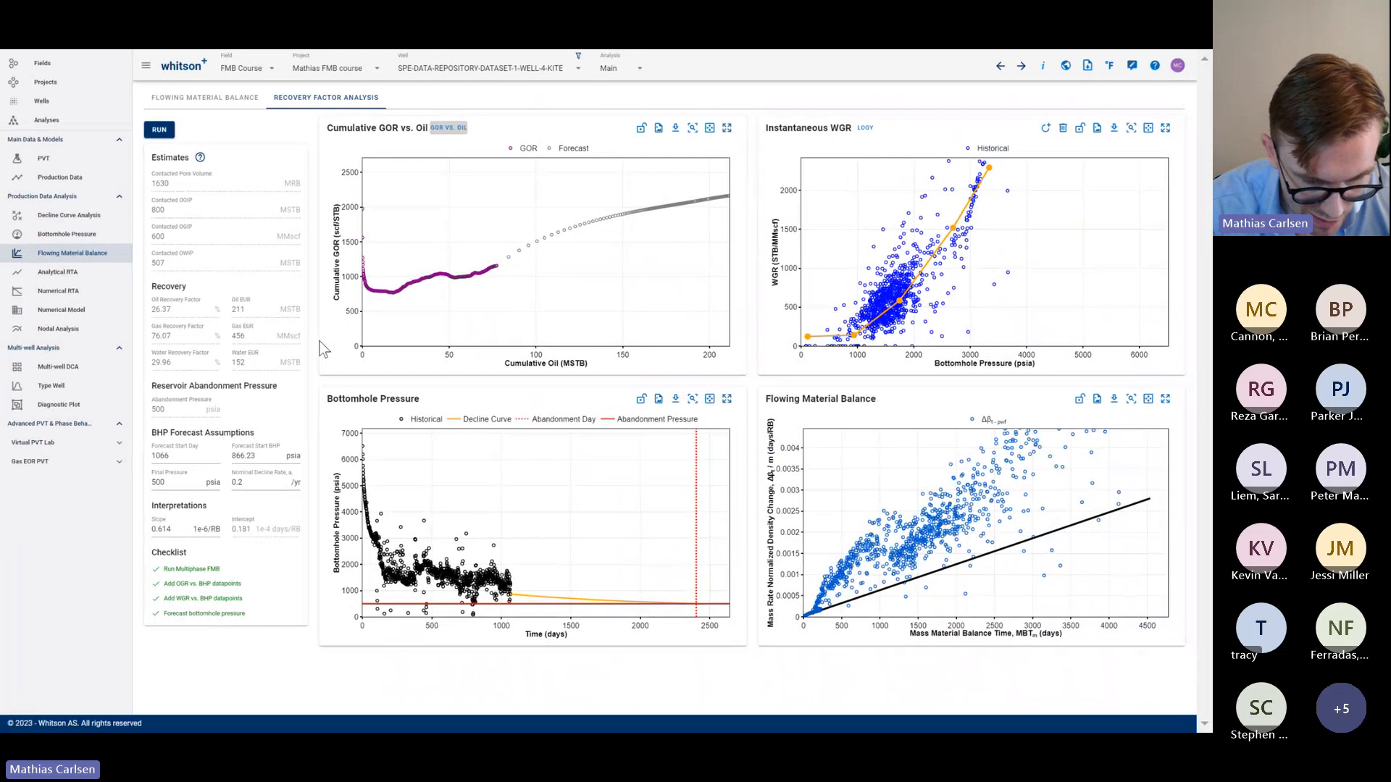
click(463, 128)
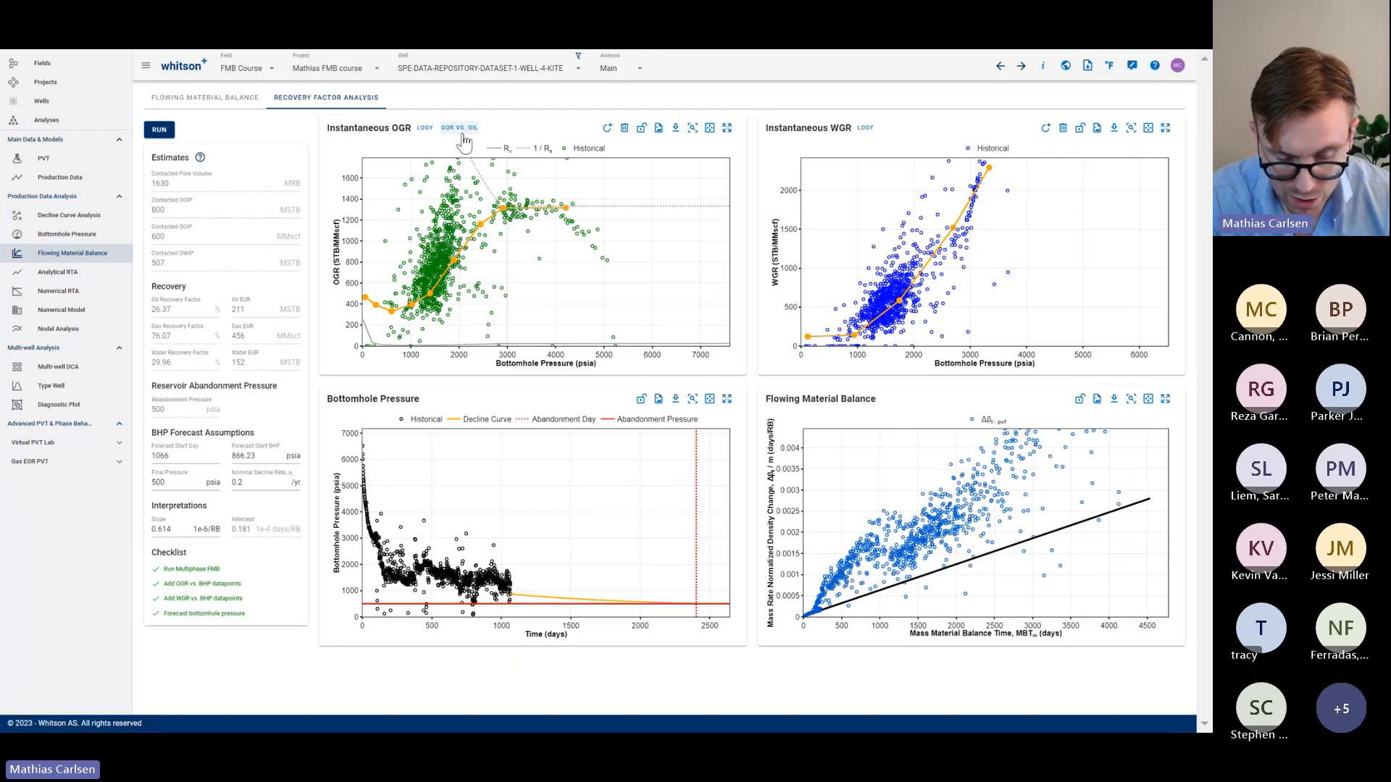
click(463, 135)
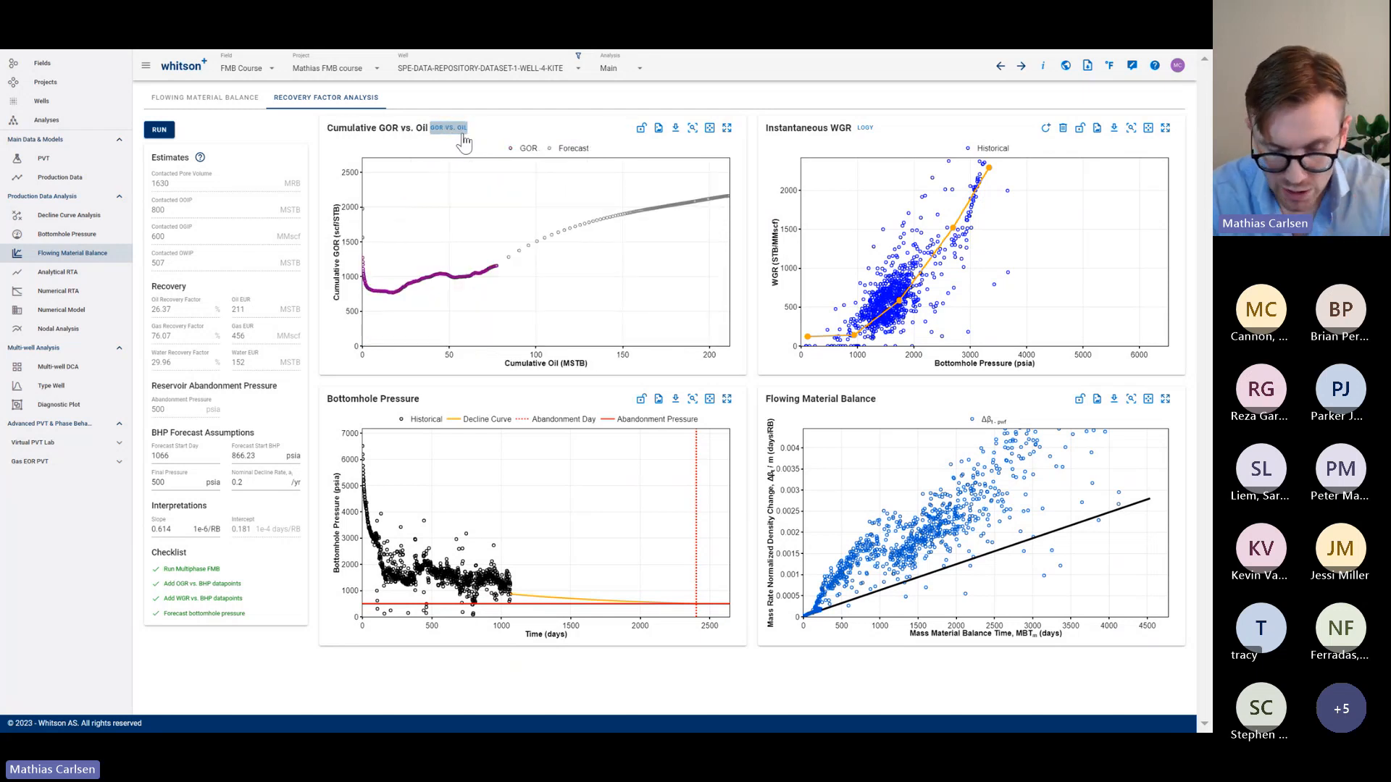
click(462, 134)
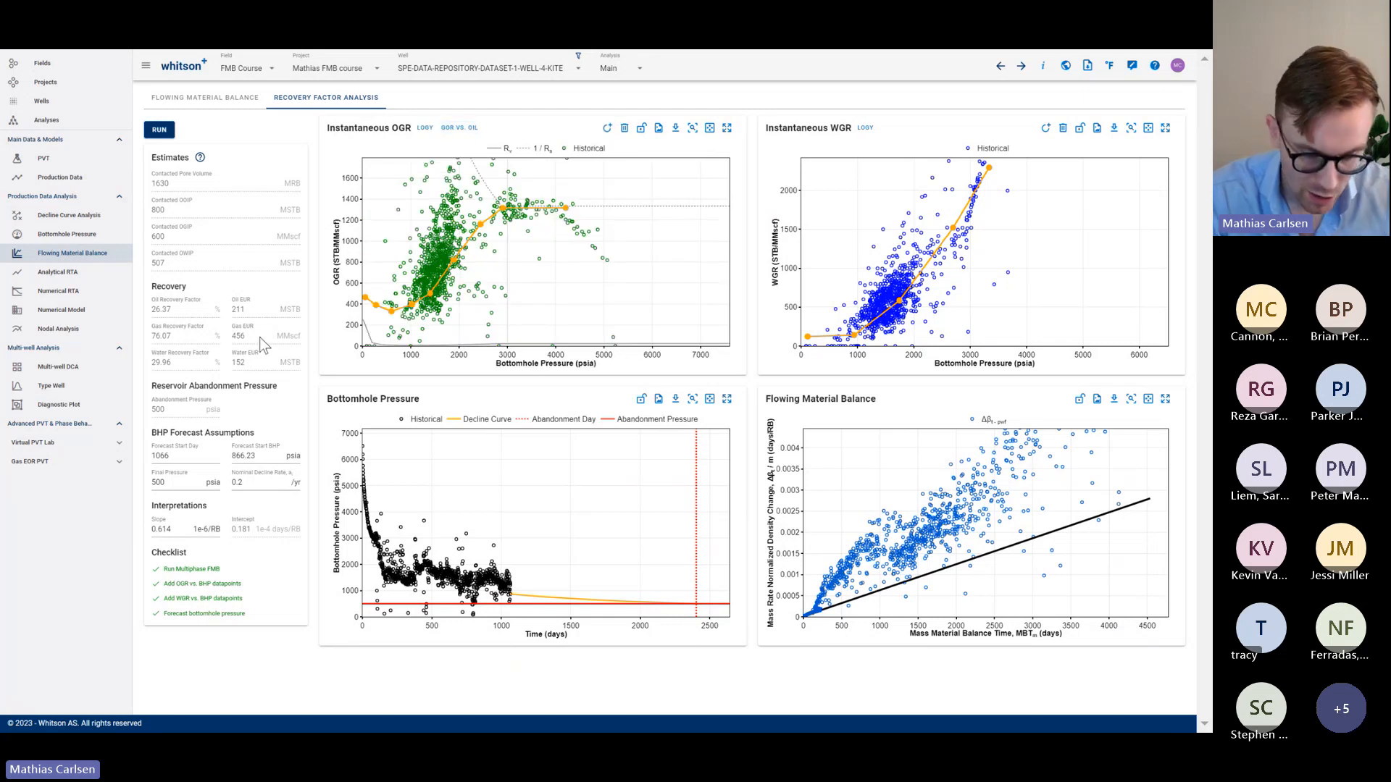
Examine the updated recovery factors and EURs together with the abandonment pressure and BHP forecast assumptions
scroll(259, 337, up, 5)
scroll(64, 301, down, 5)
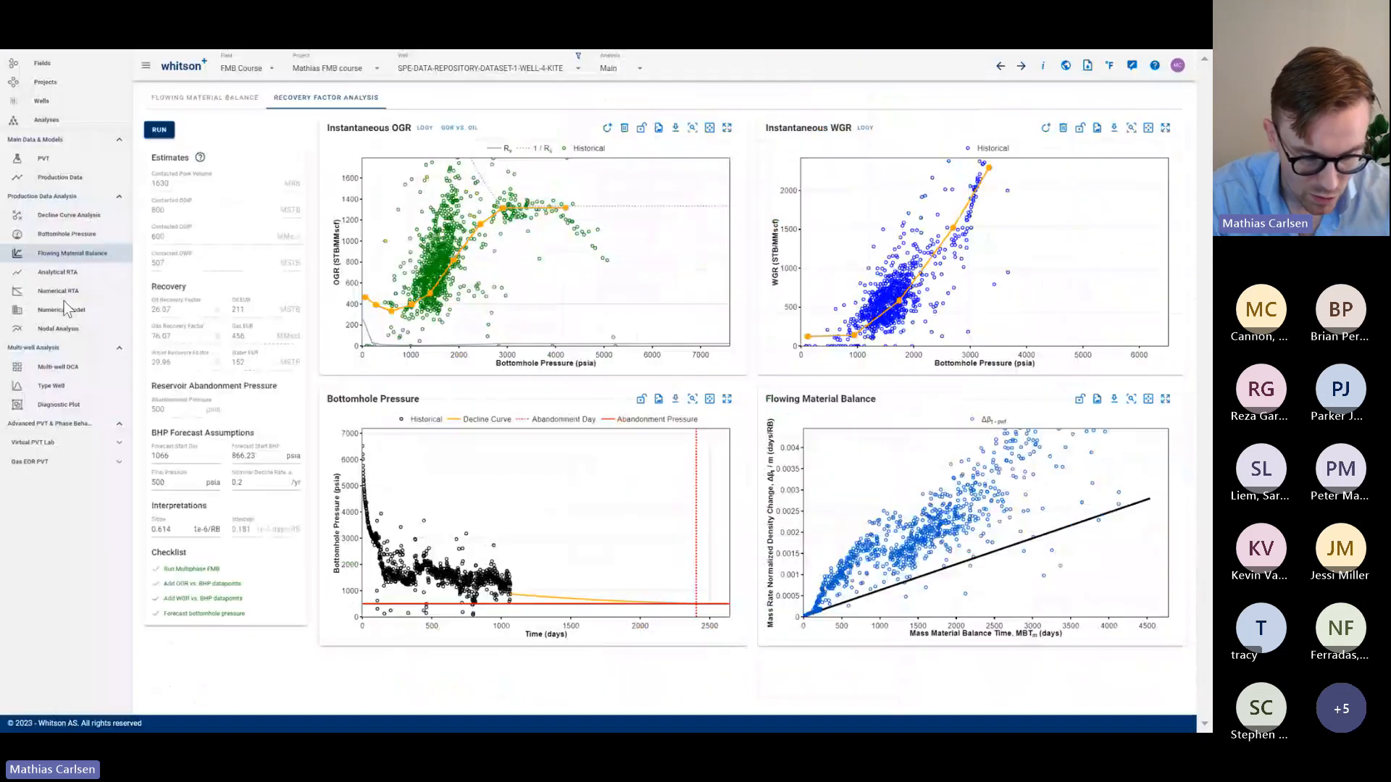
scroll(167, 402, up, 5)
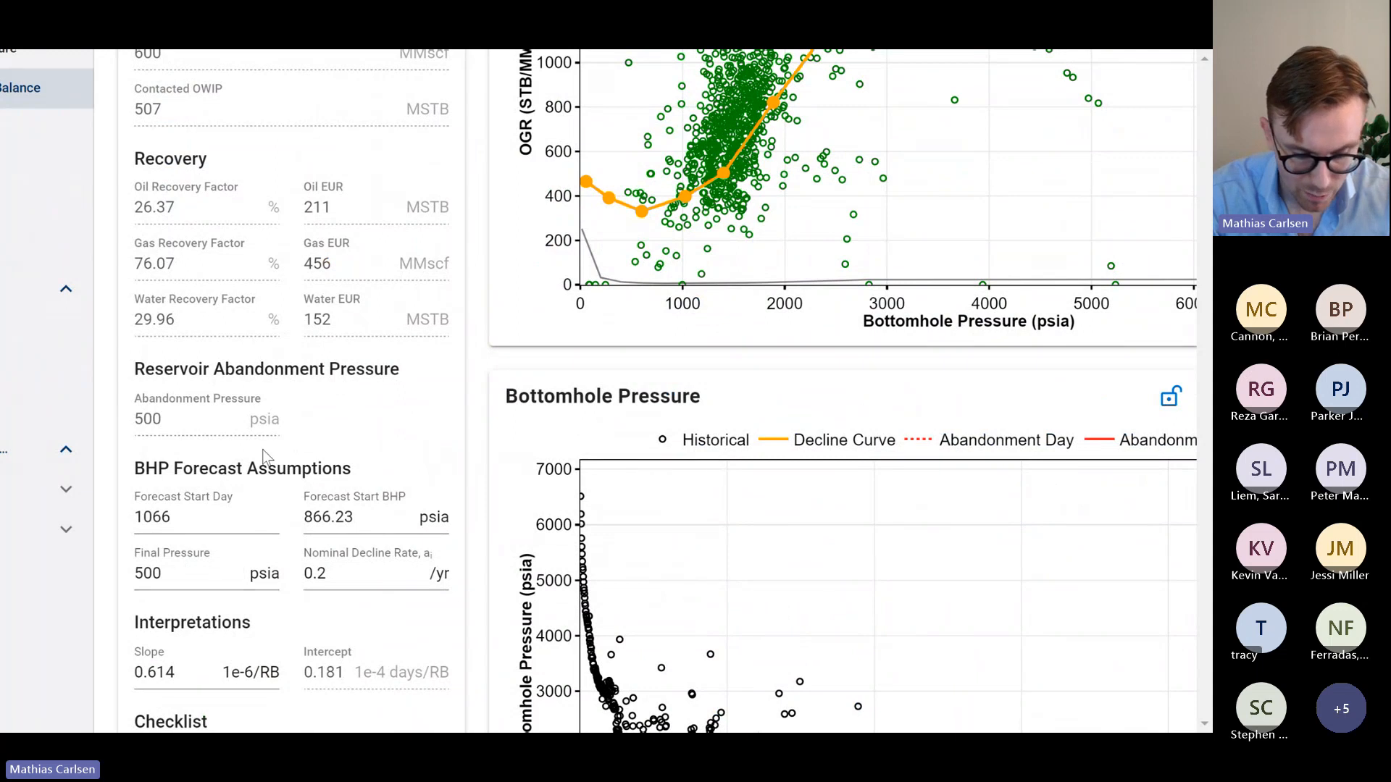
scroll(311, 378, down, 1)
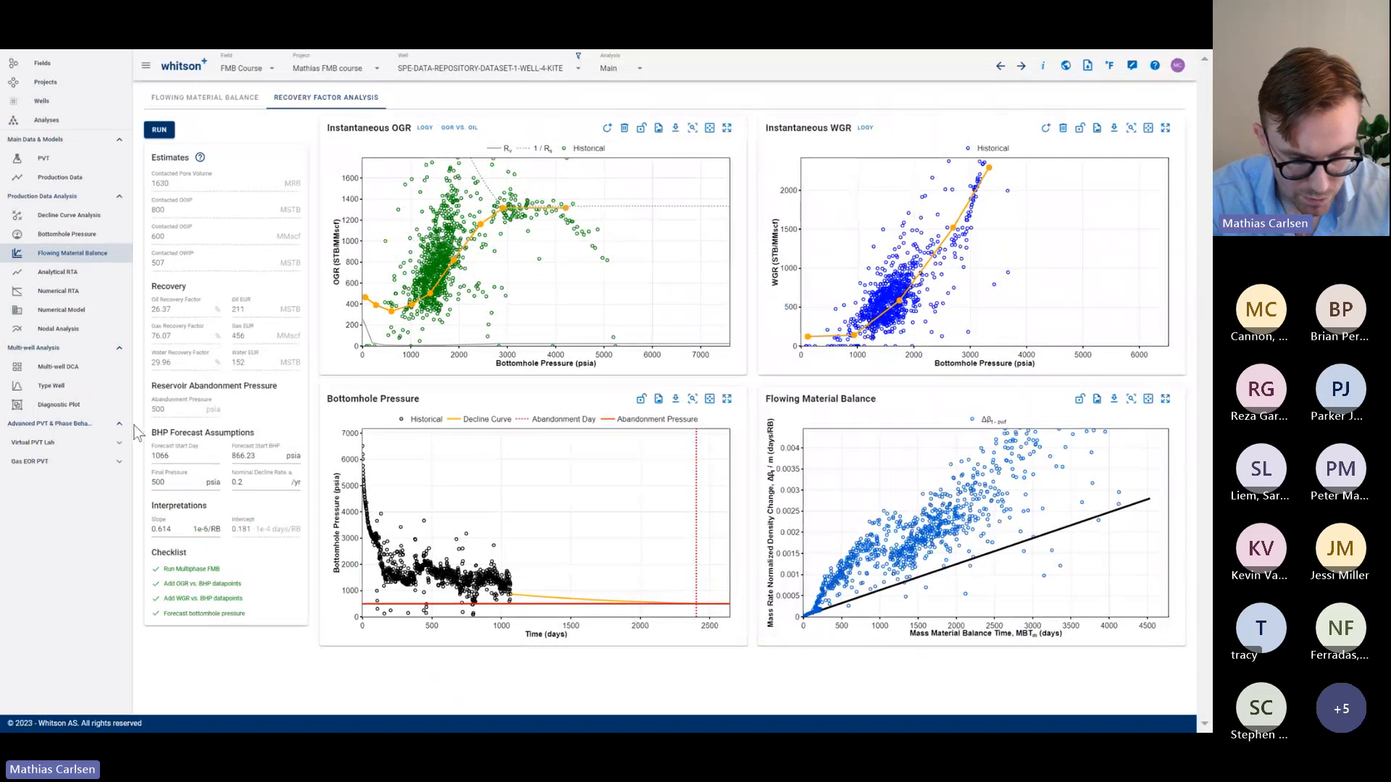
key(alt+Tab)
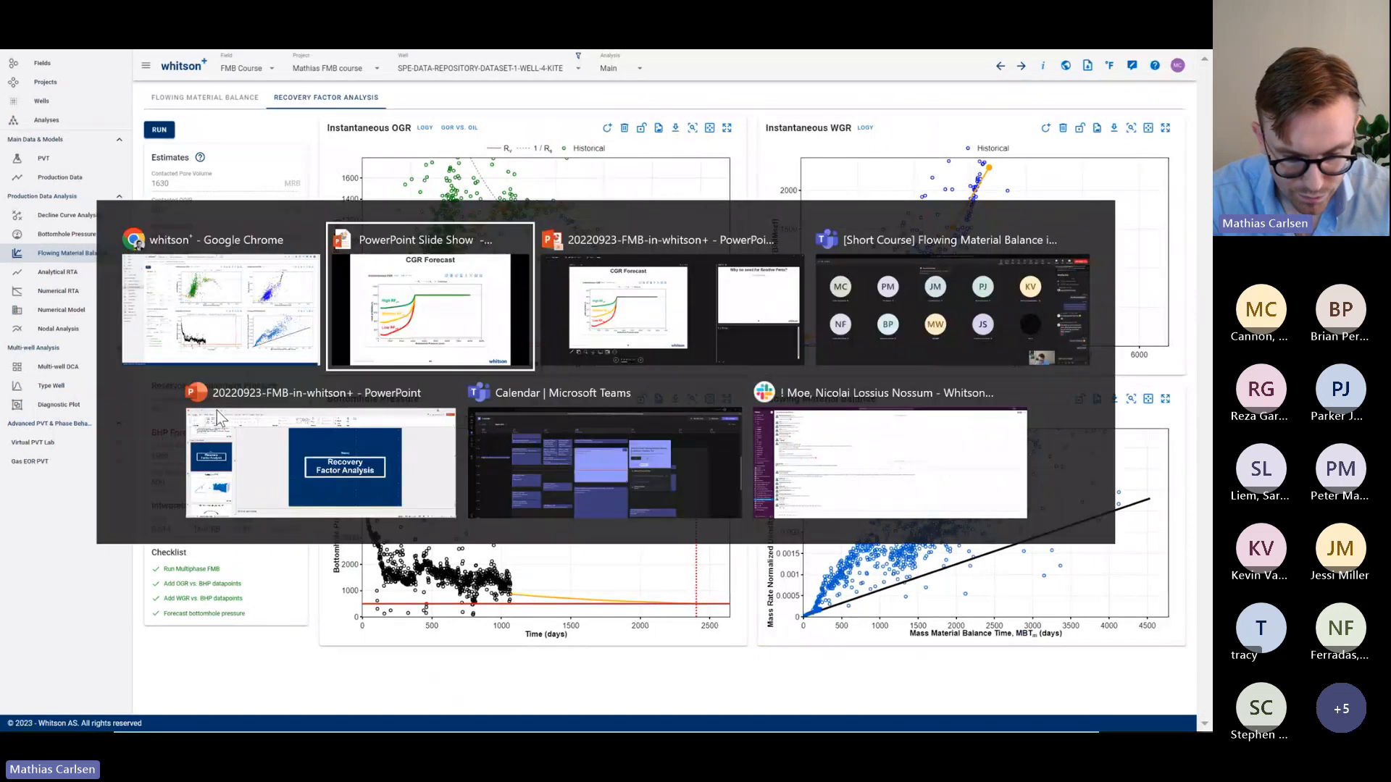
key(alt+Tab)
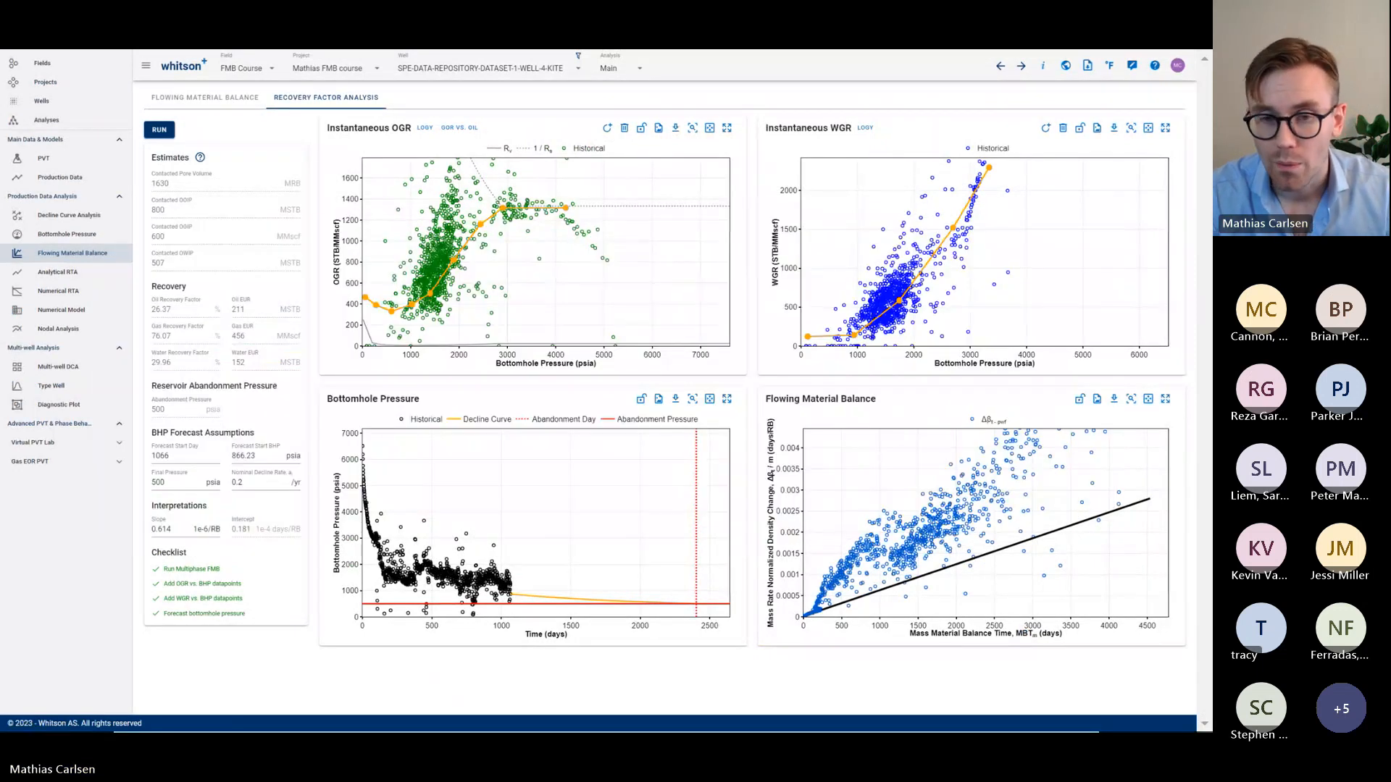
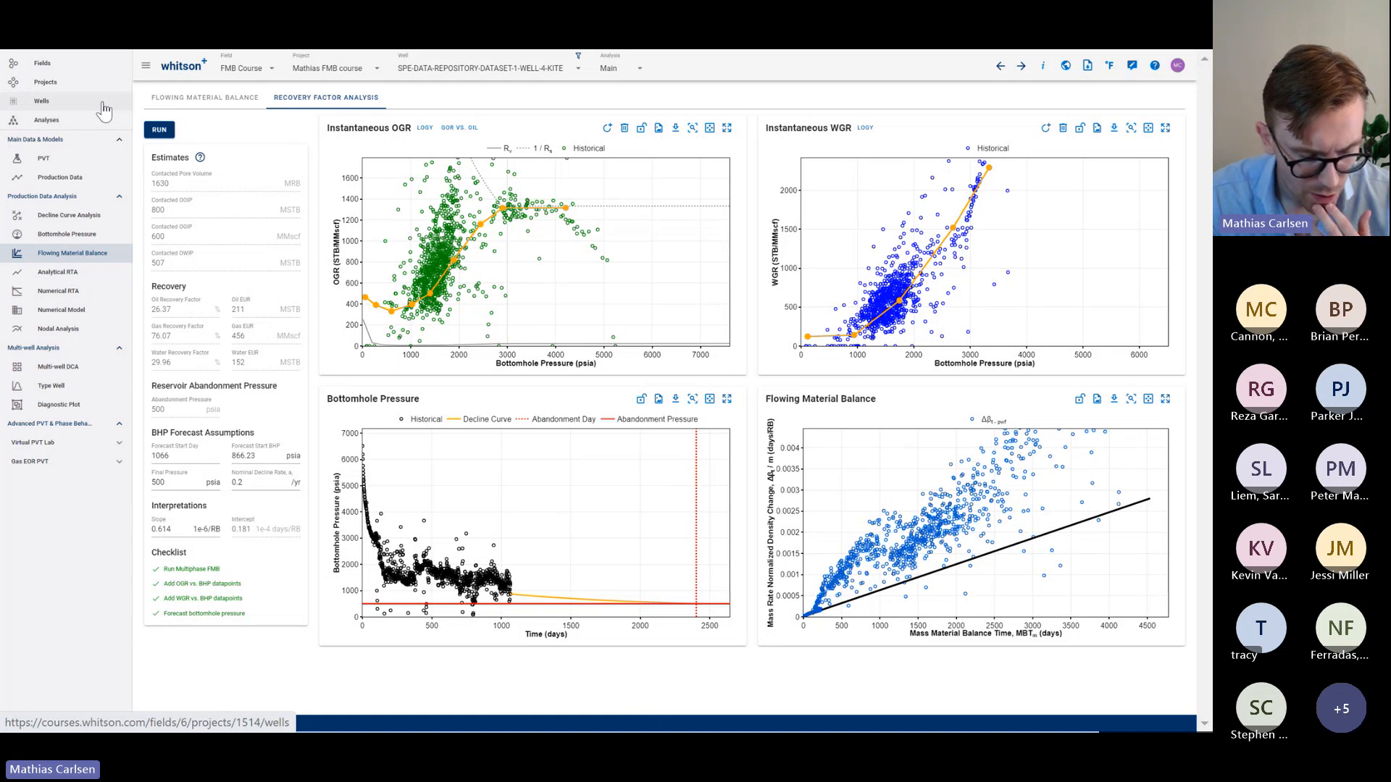
Open the well SPE-DATA-REPOSITORY-DATASET-1-WELL-10-CROW from the project's well overview
click(103, 106)
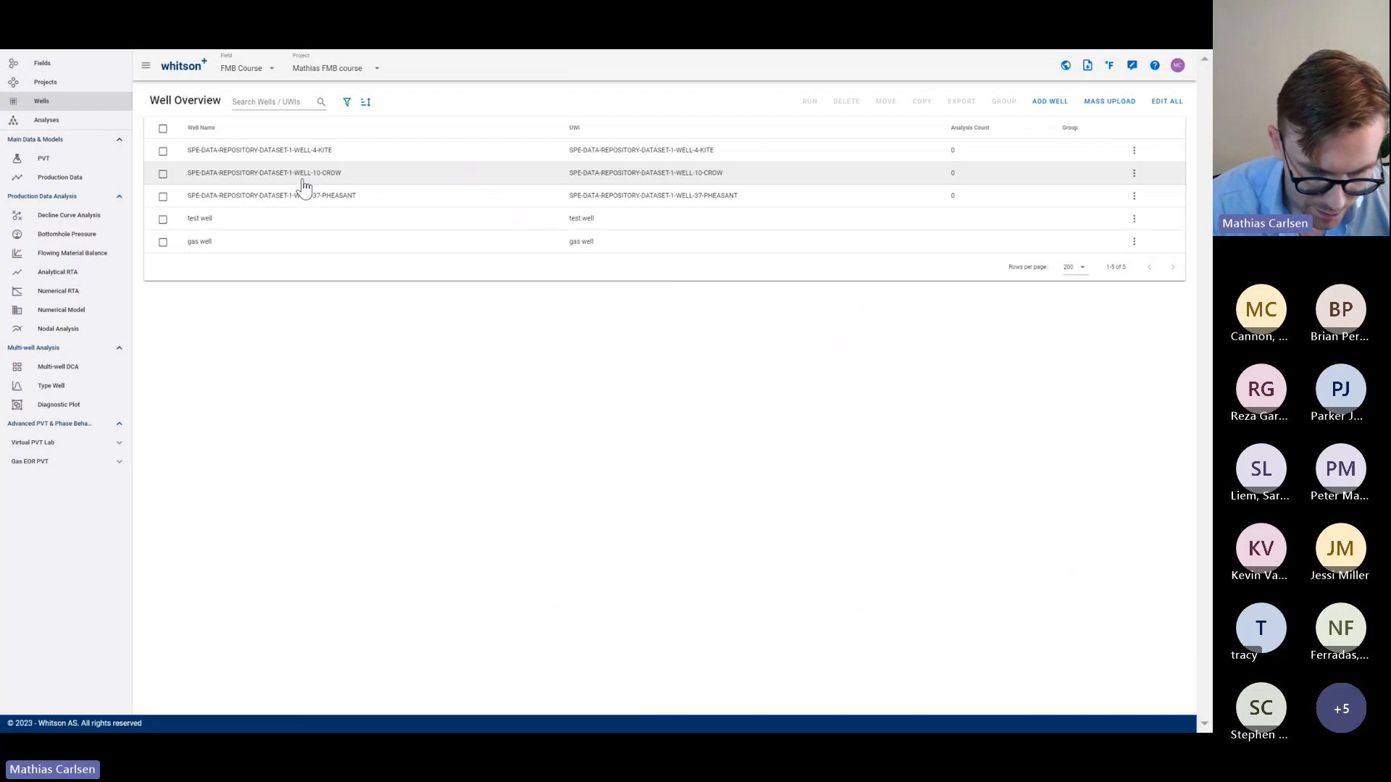
click(261, 181)
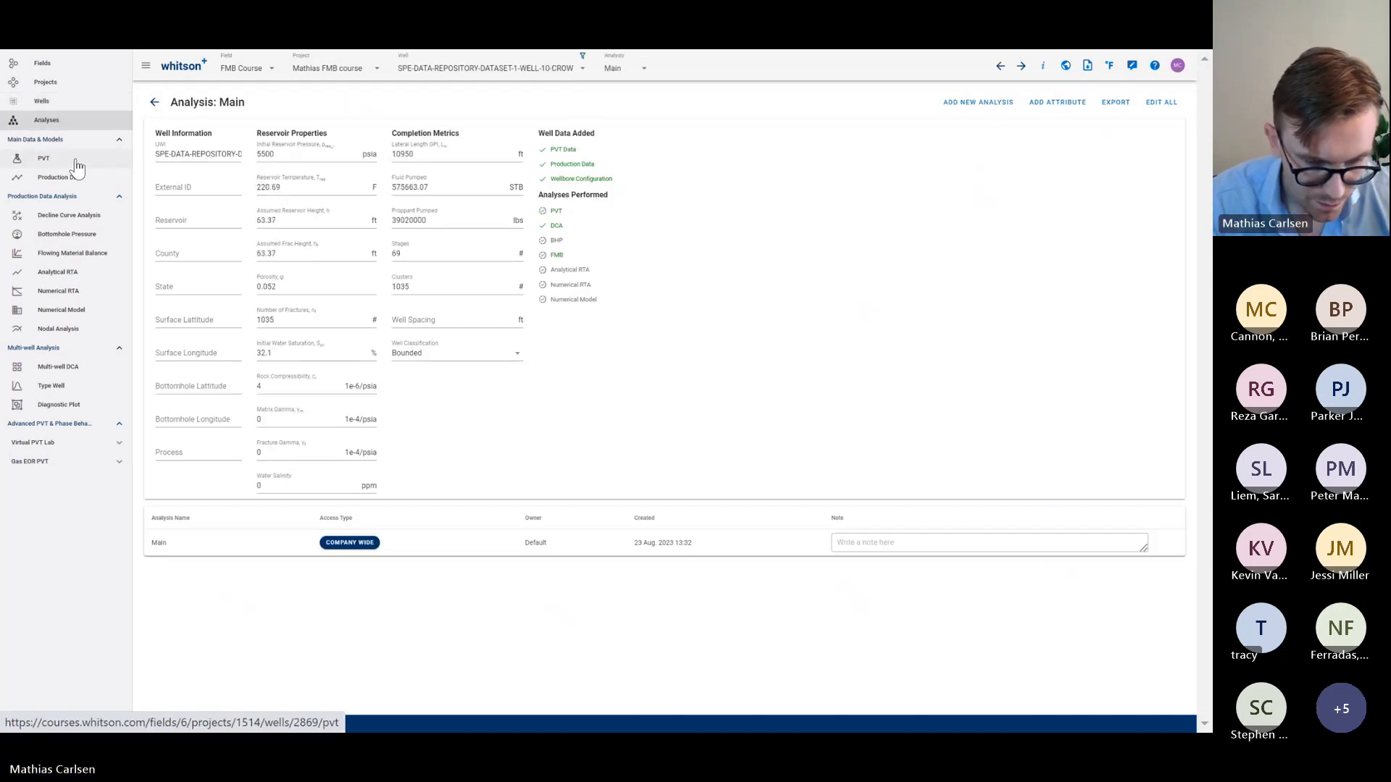
Calculate the CROW well's PVT from the GOR-based reservoir fluid composition with an initial total GOR of 550 scf/STB
click(77, 166)
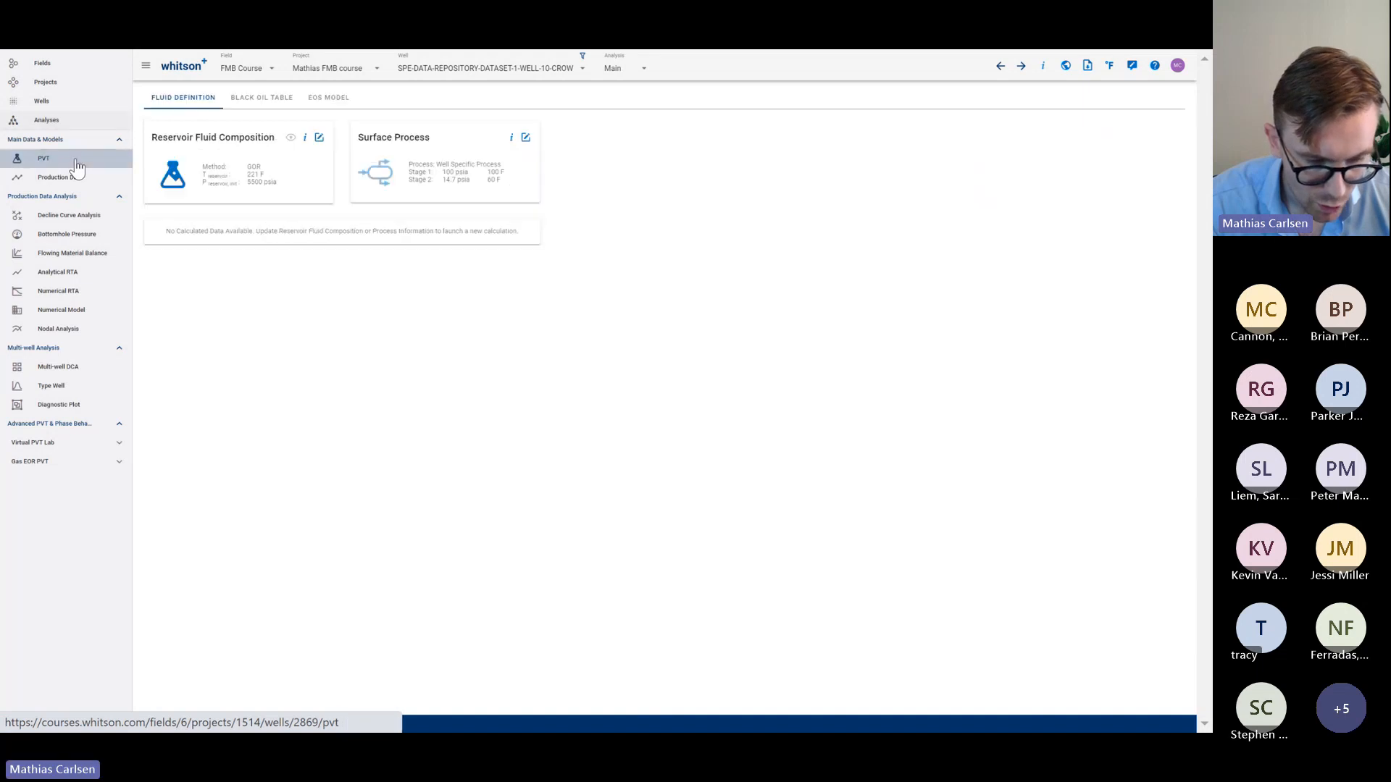
click(321, 139)
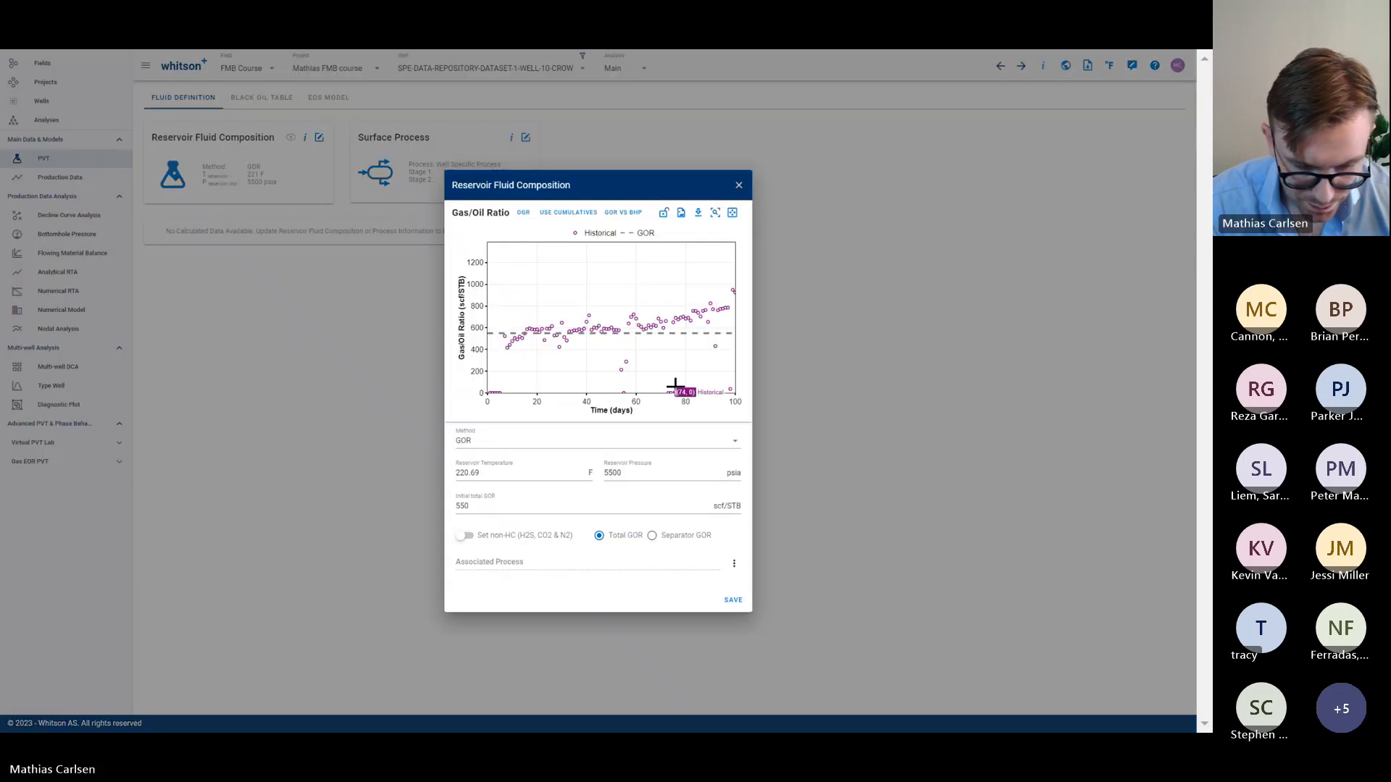
click(733, 599)
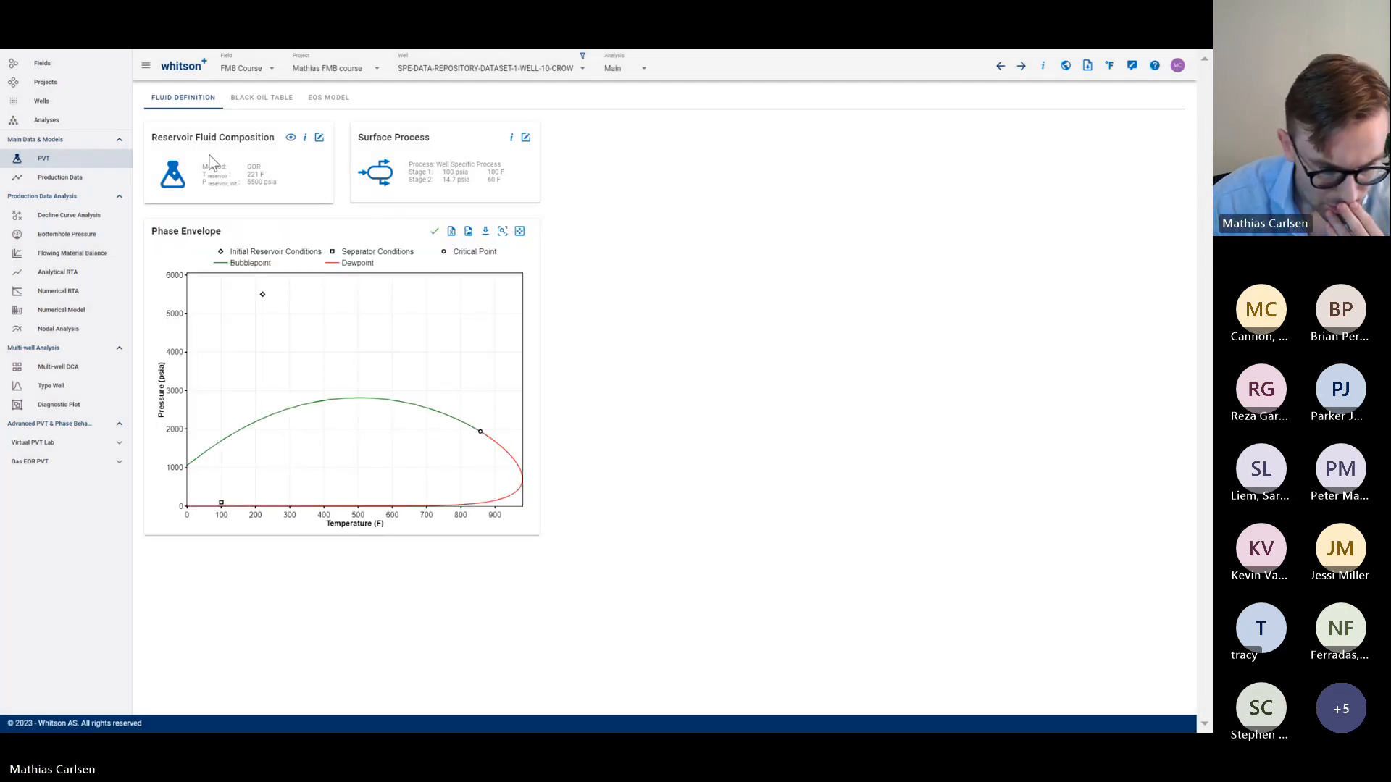
click(112, 109)
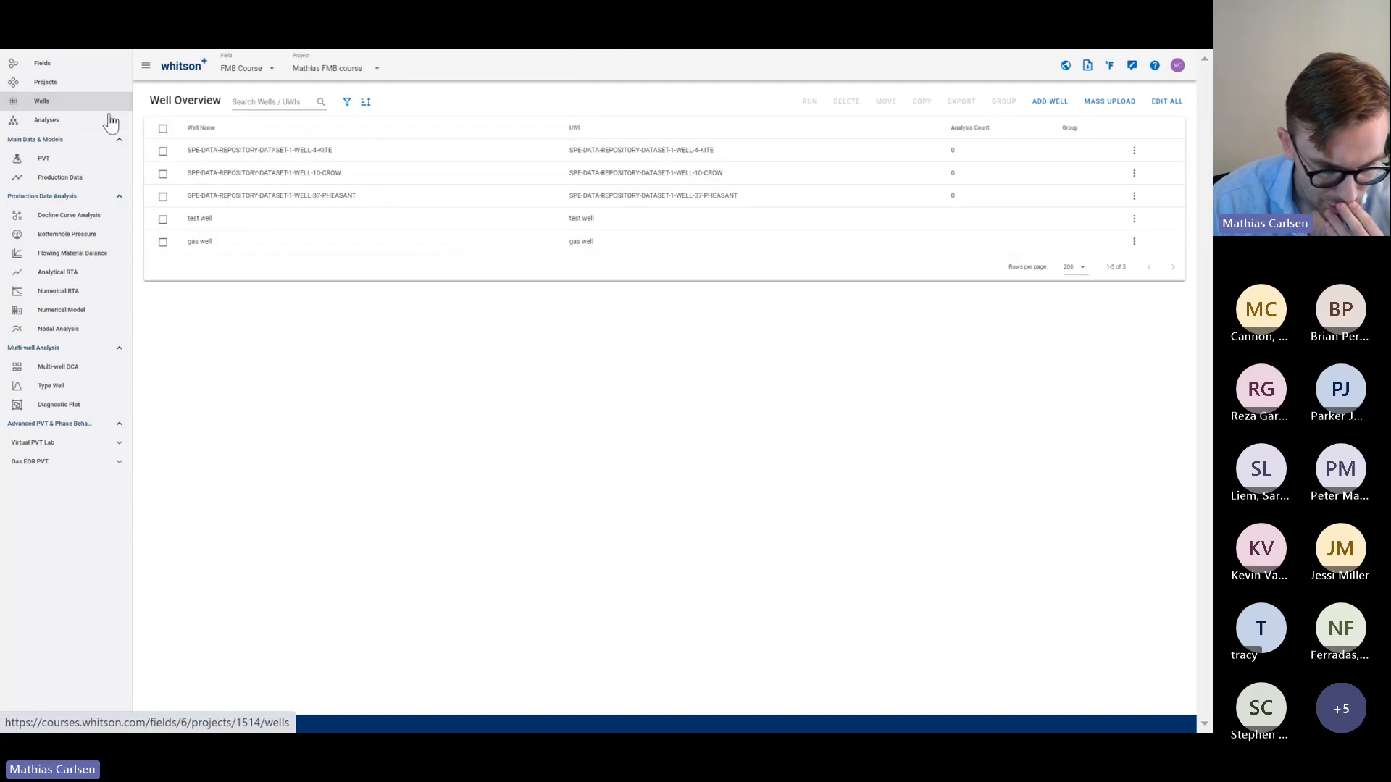
click(105, 168)
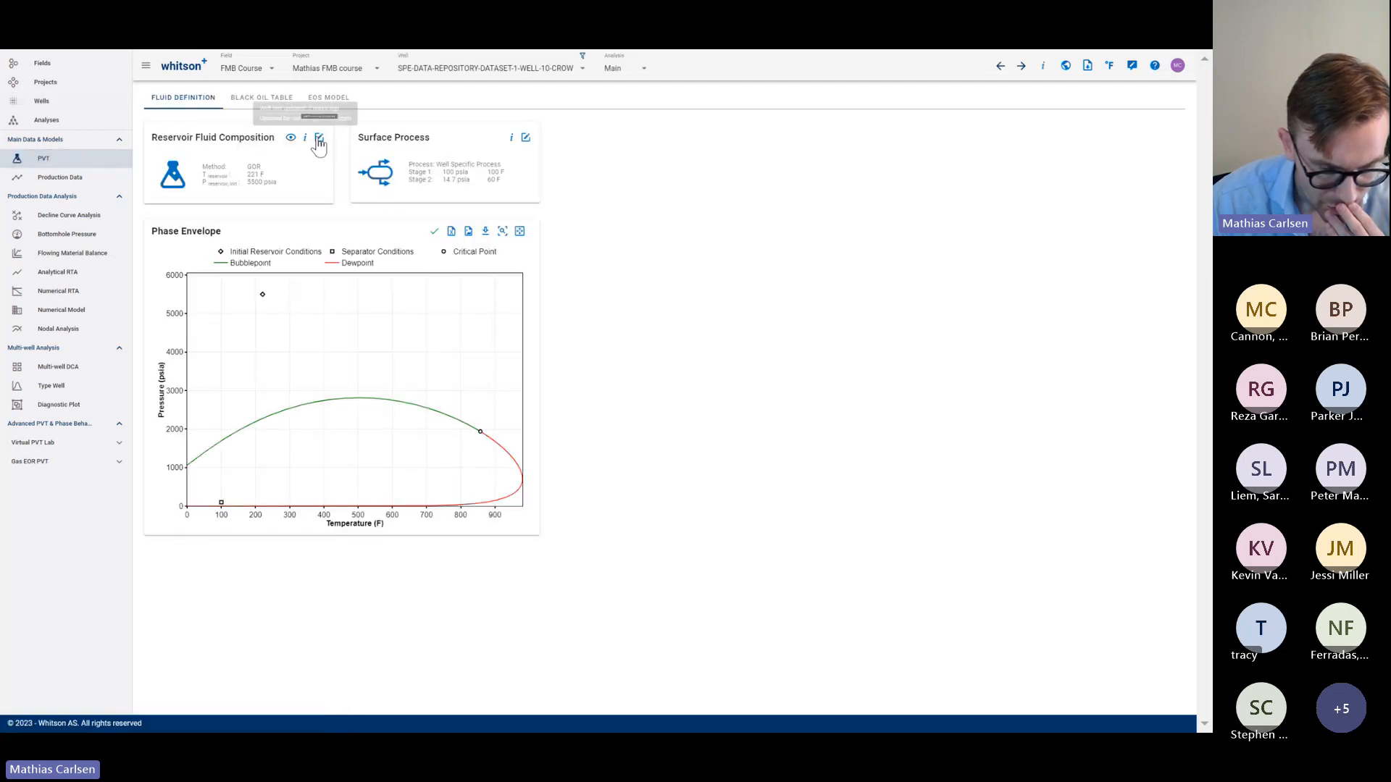
Run the multiphase Flowing Material Balance and fit its straight line through the early-time points below about 160 days of material balance time
click(107, 255)
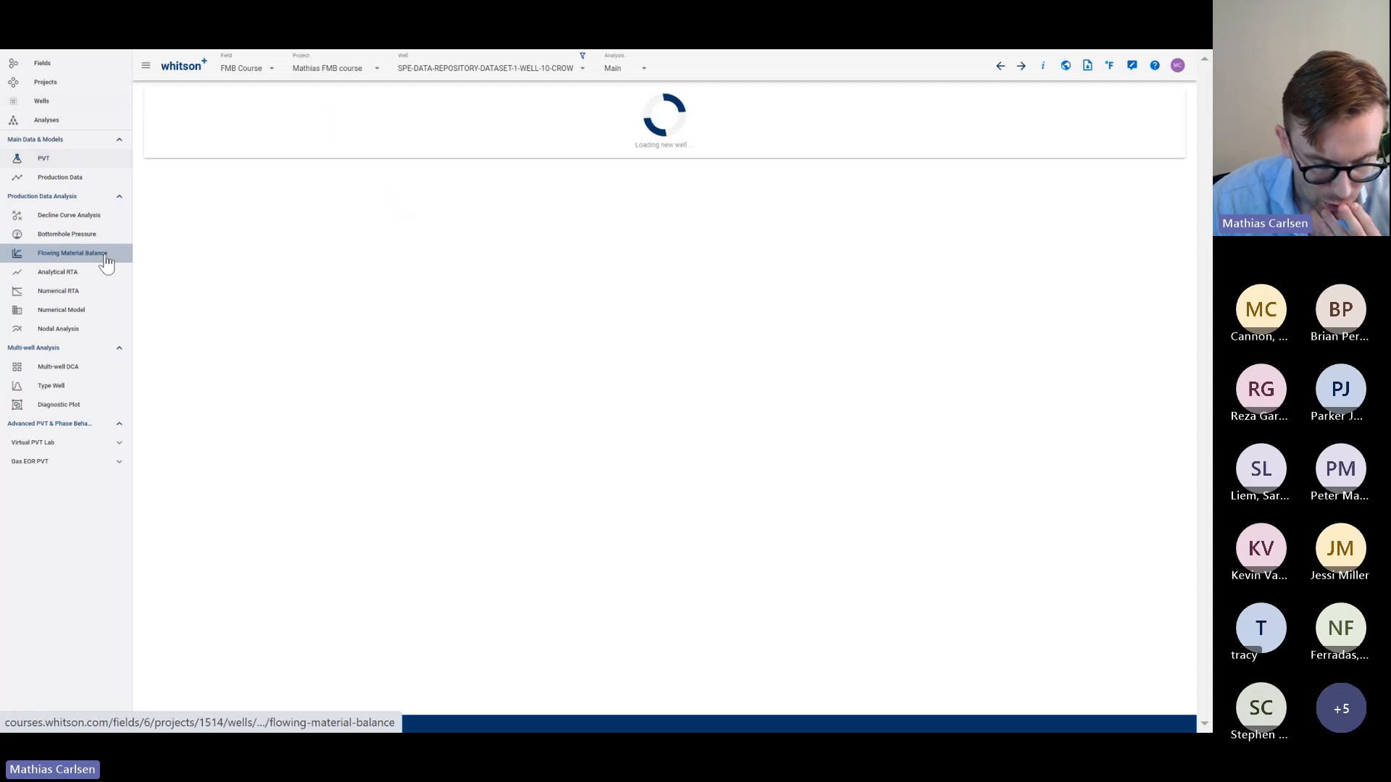
click(169, 140)
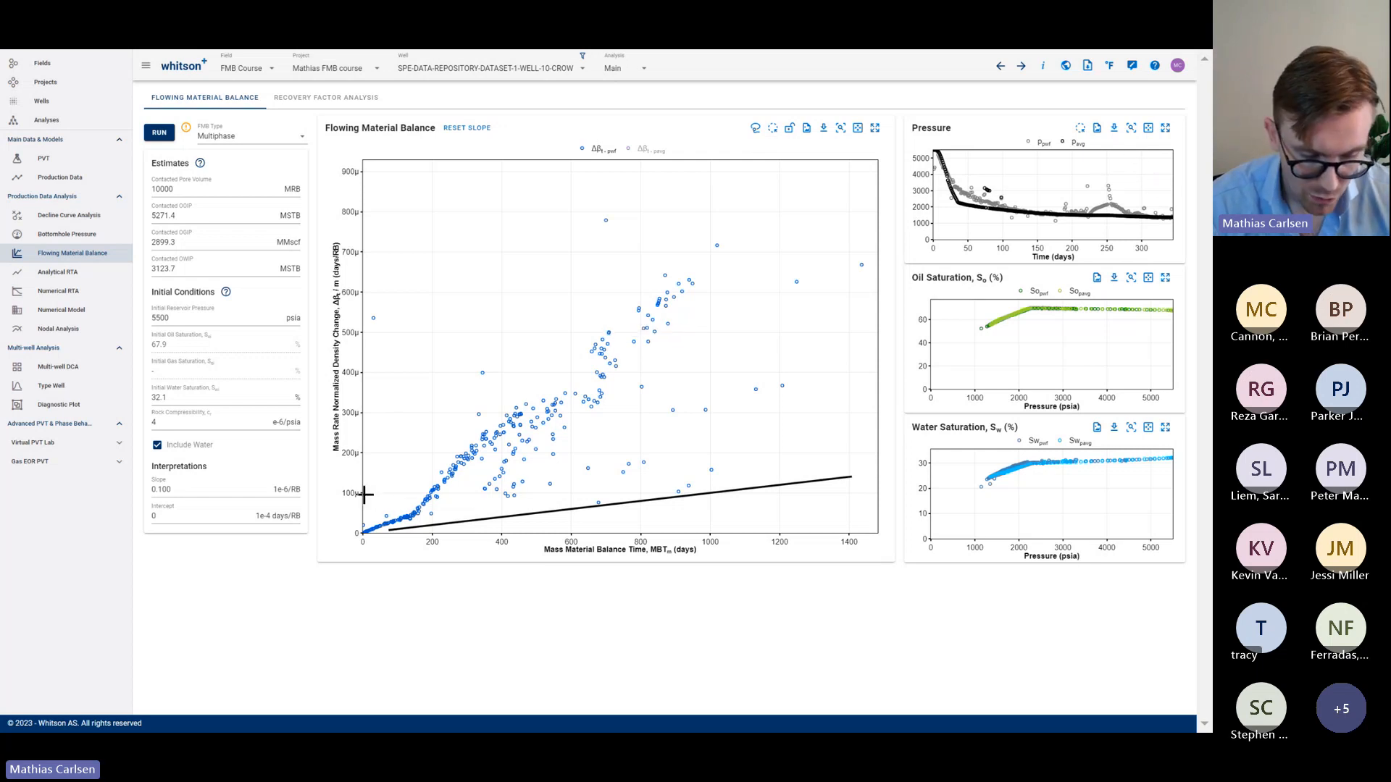
drag(364, 497, 420, 568)
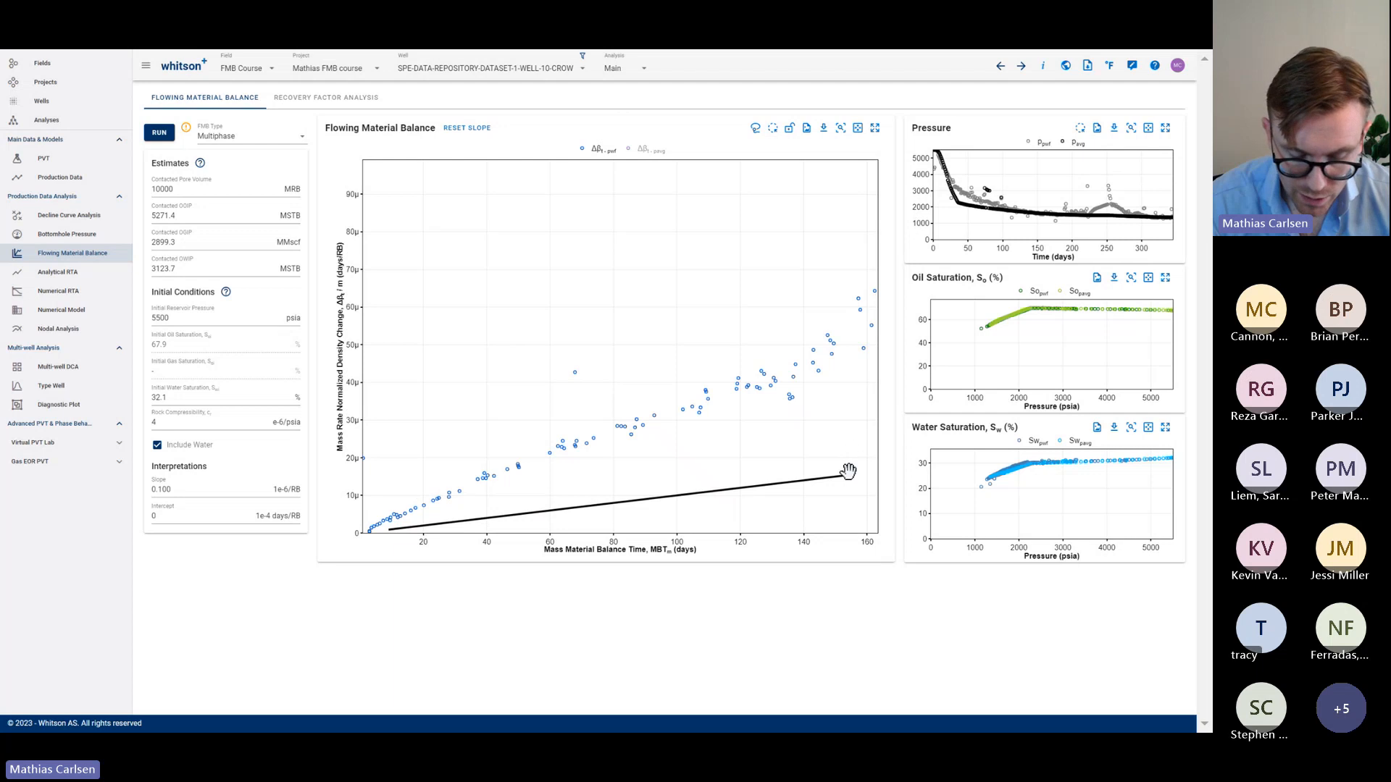
drag(849, 471, 788, 388)
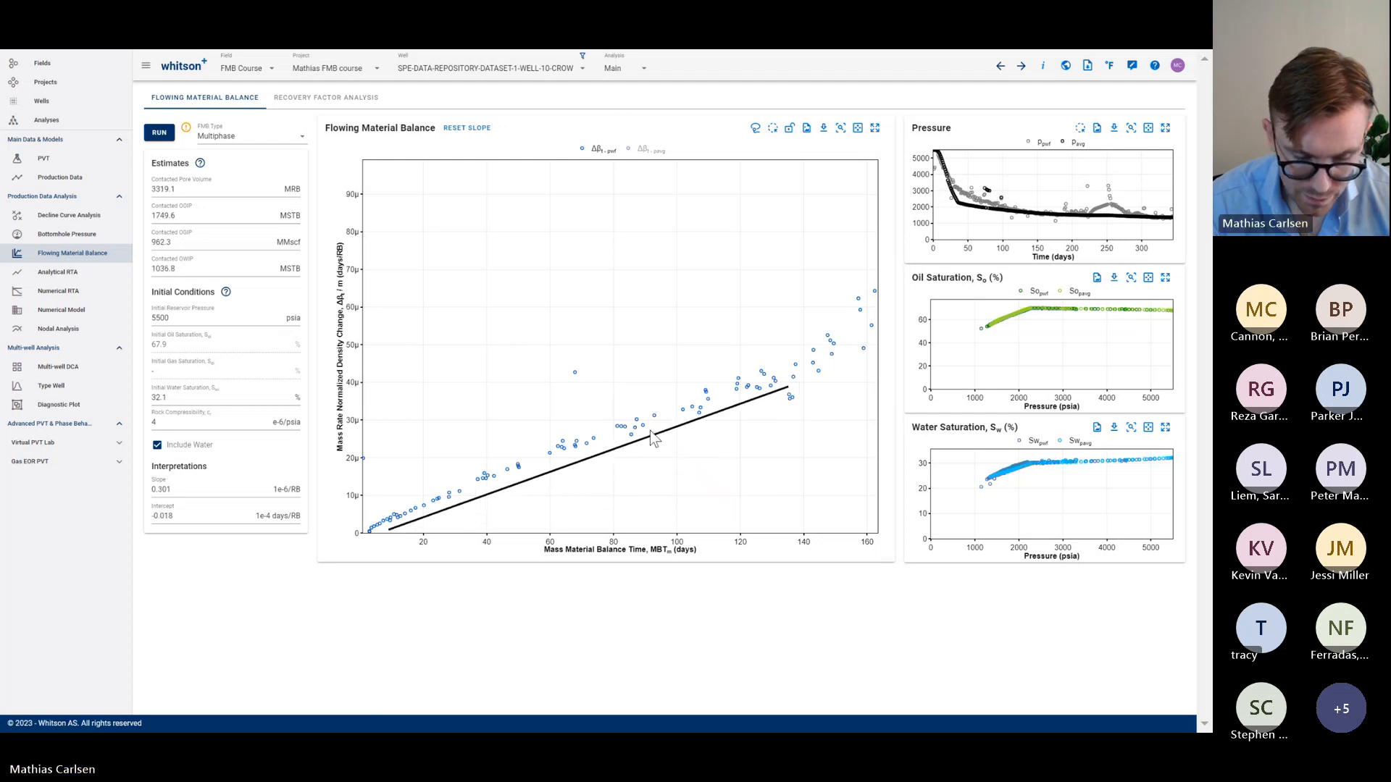
drag(654, 438, 654, 424)
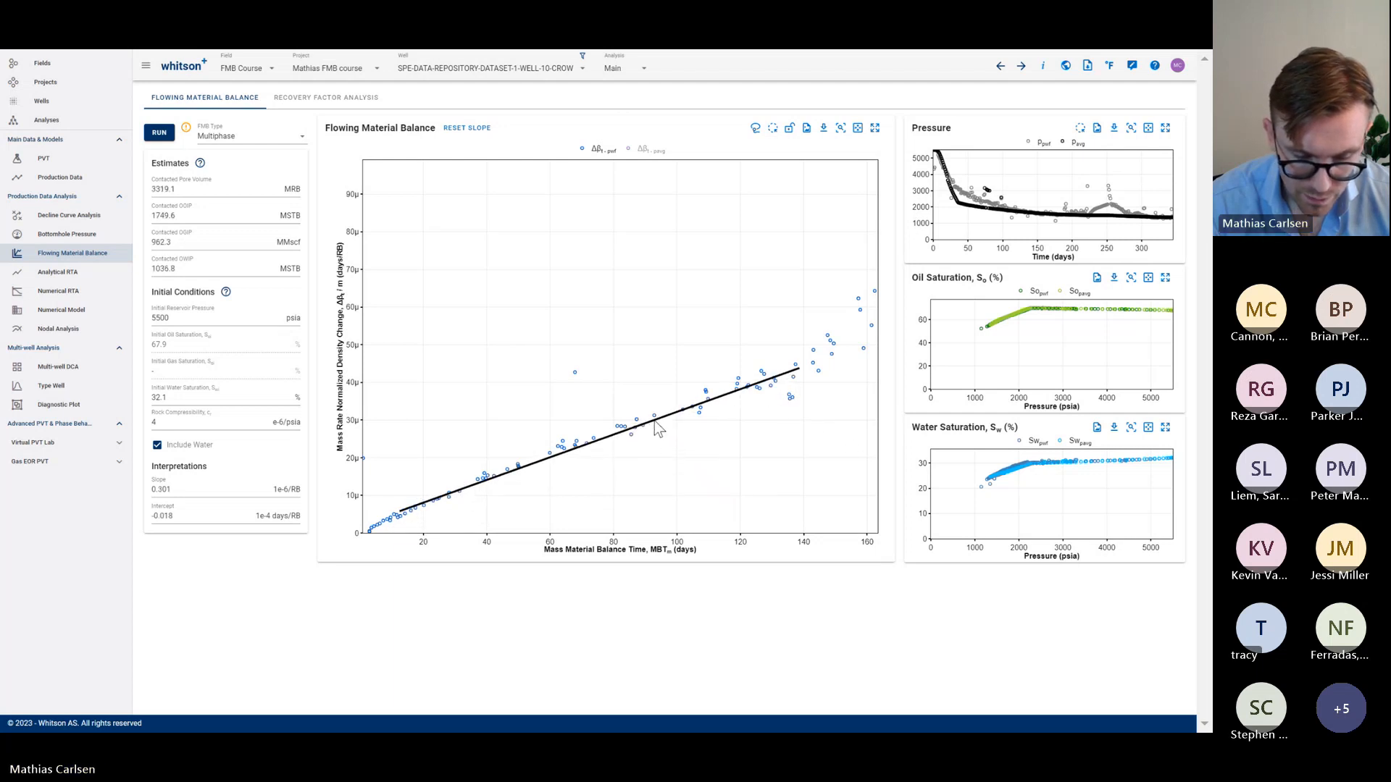
Rerun the flowing material balance with the fitted line and inspect the average reservoir pressure in the enlarged Pressure plot
click(166, 140)
drag(183, 215, 136, 220)
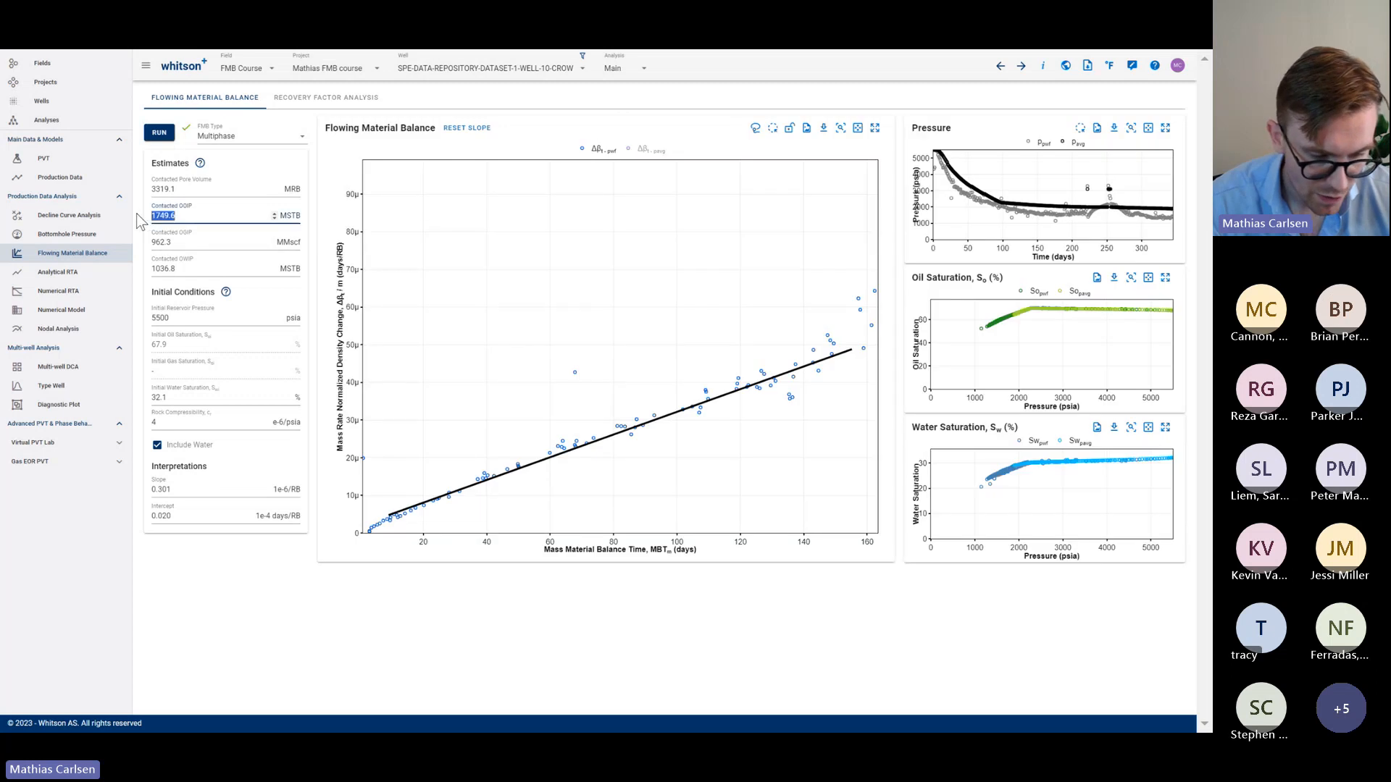
click(660, 581)
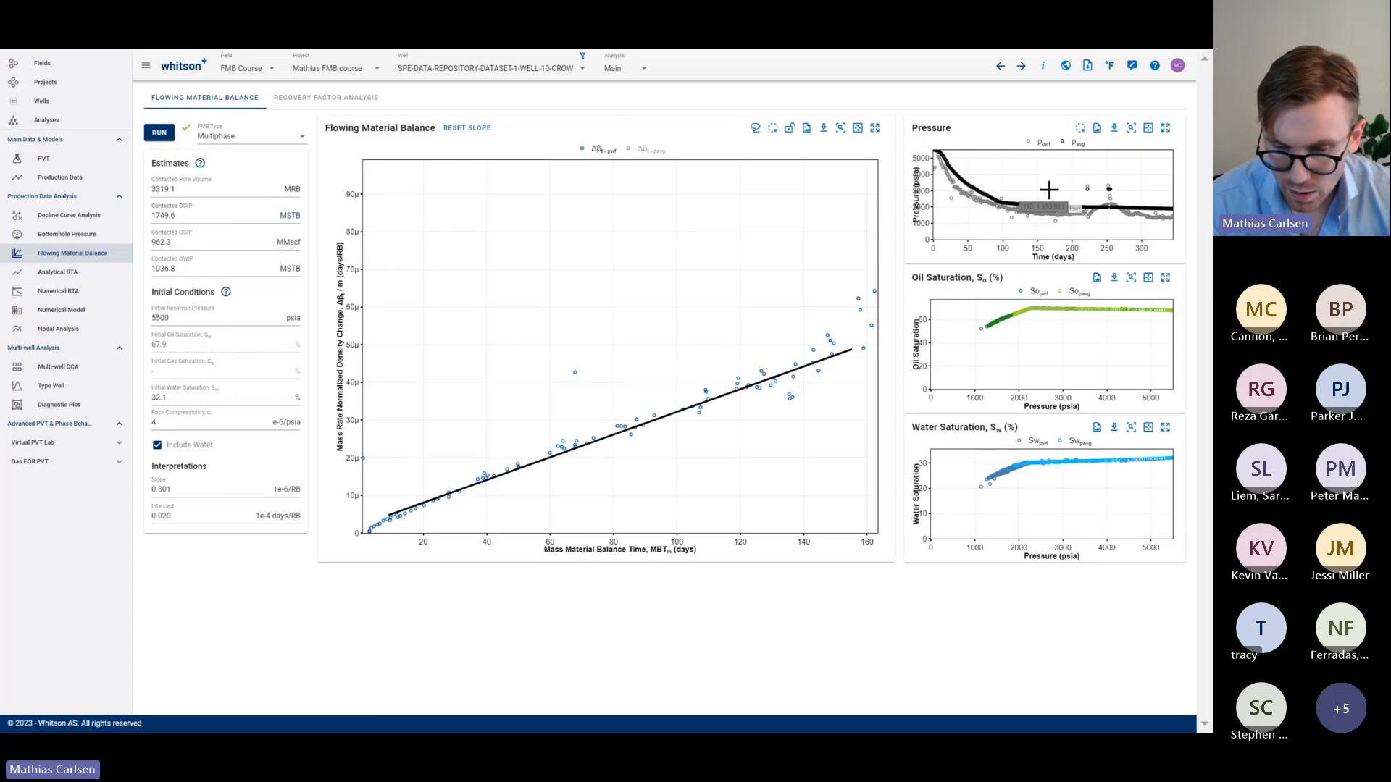
click(1165, 127)
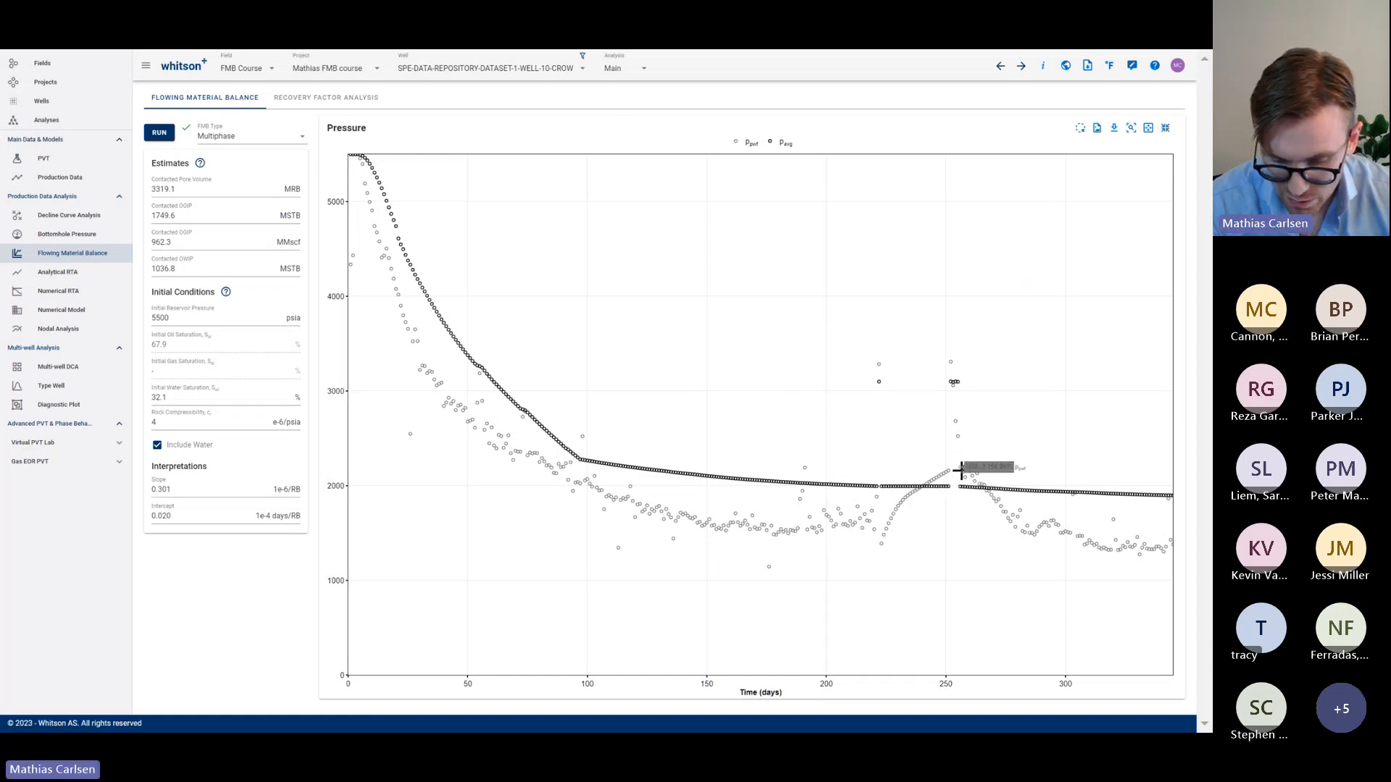
click(1164, 130)
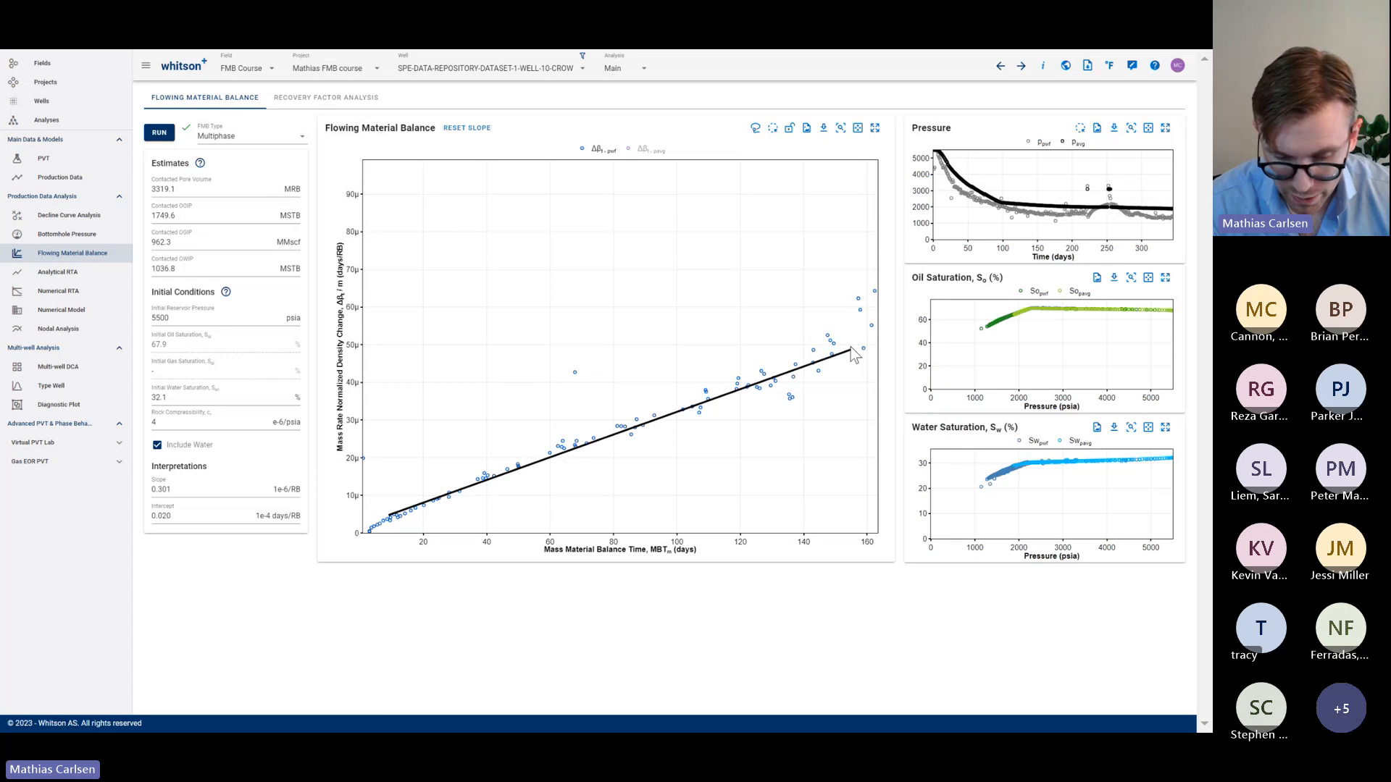
Adjust the FMB line's slope, set the contacted OOIP to 2000 MSTB and rerun the flowing material balance
drag(855, 355, 826, 360)
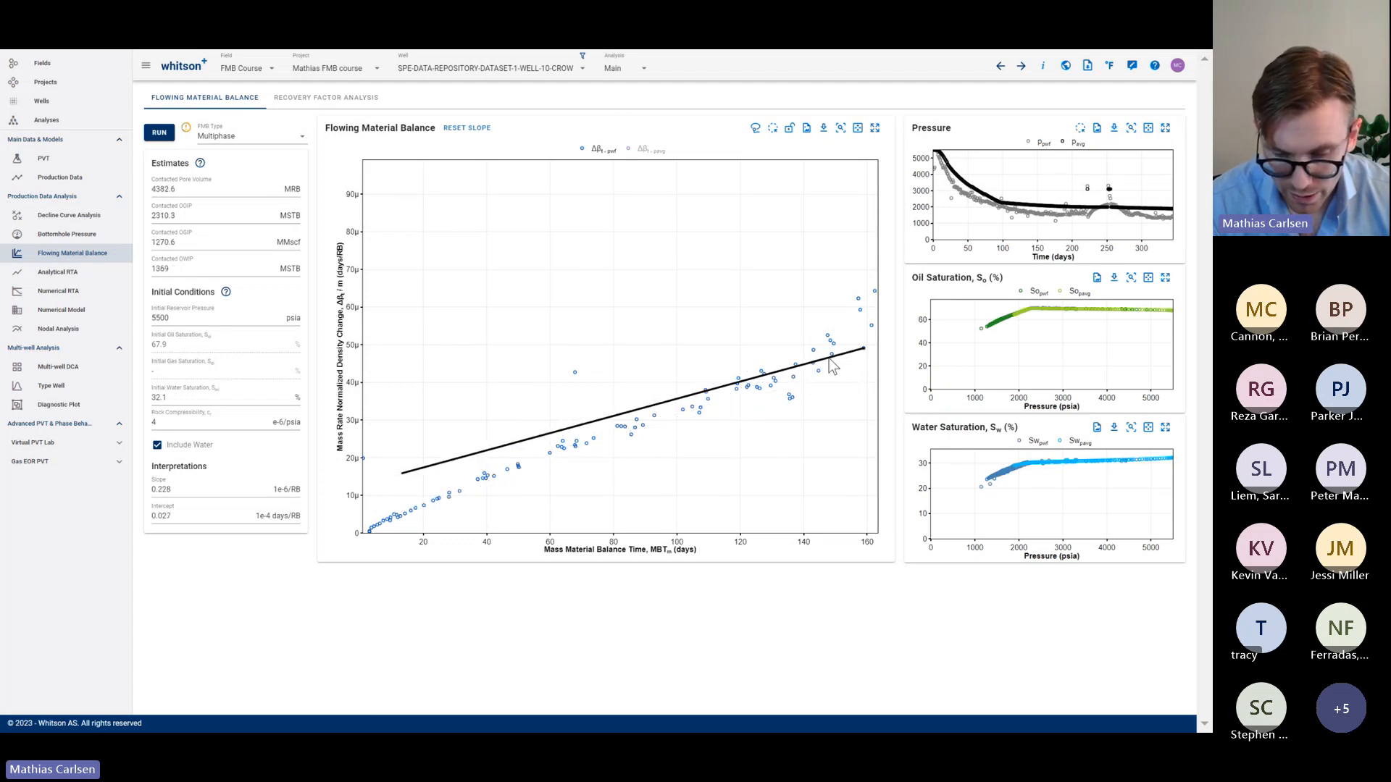
click(158, 138)
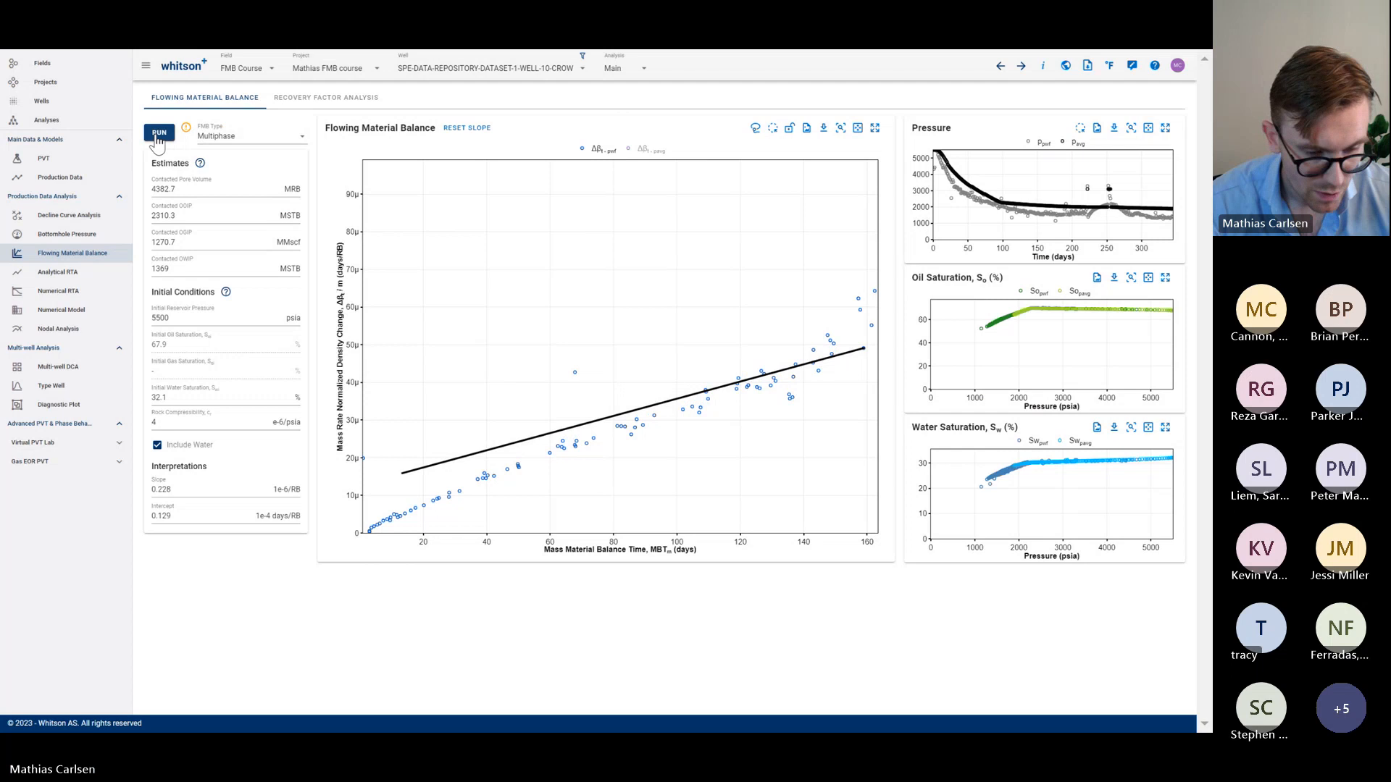
click(210, 215)
text(200)
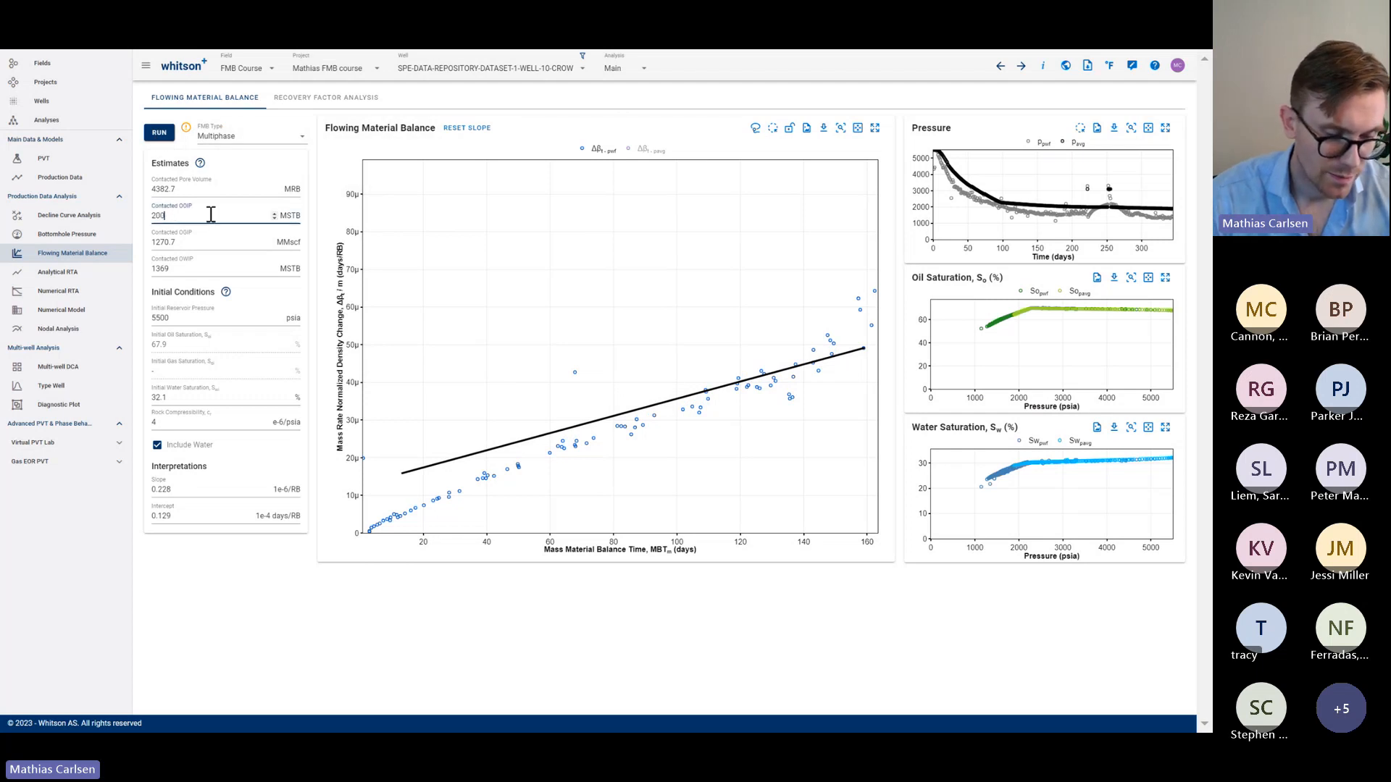
text(0)
click(162, 135)
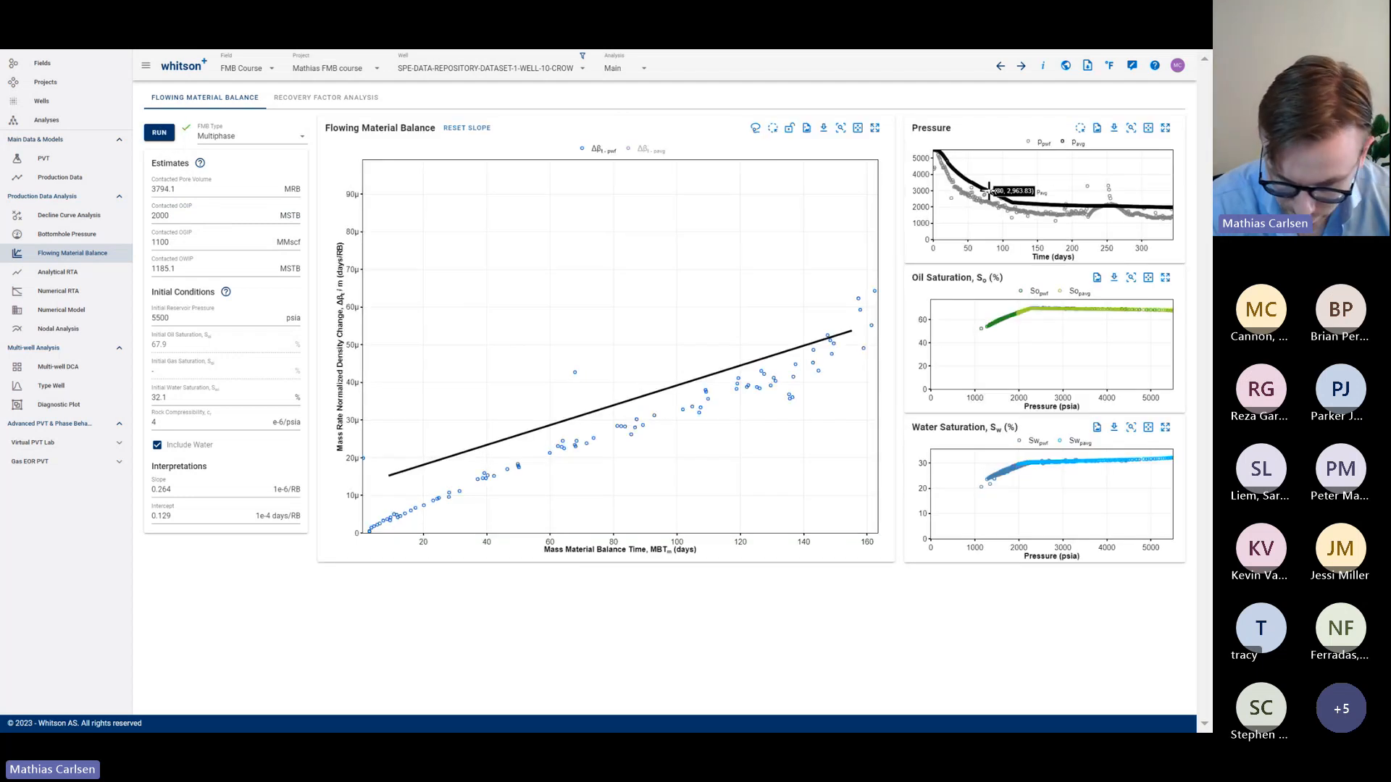
Check the enlarged Pressure plot and shift the FMB line down onto the early-time data points
click(1165, 128)
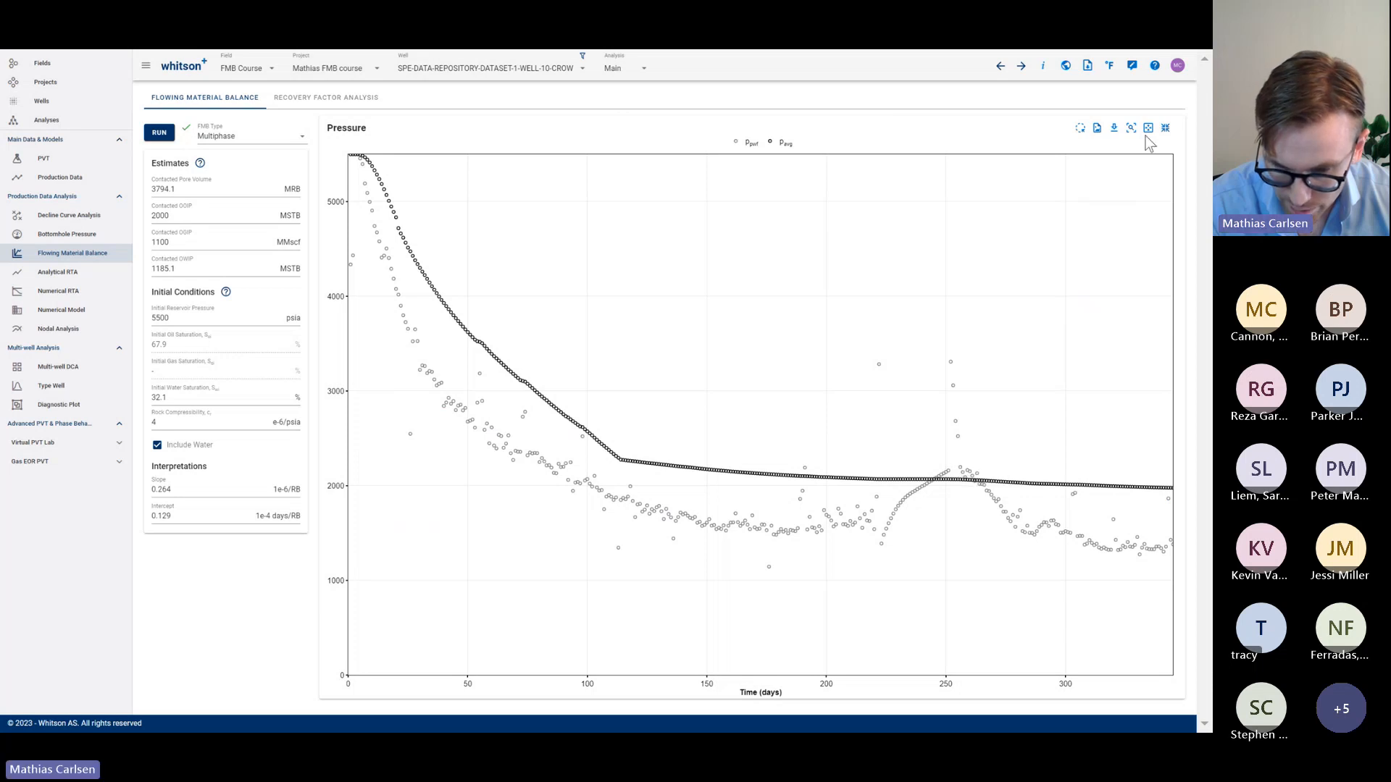
click(1165, 127)
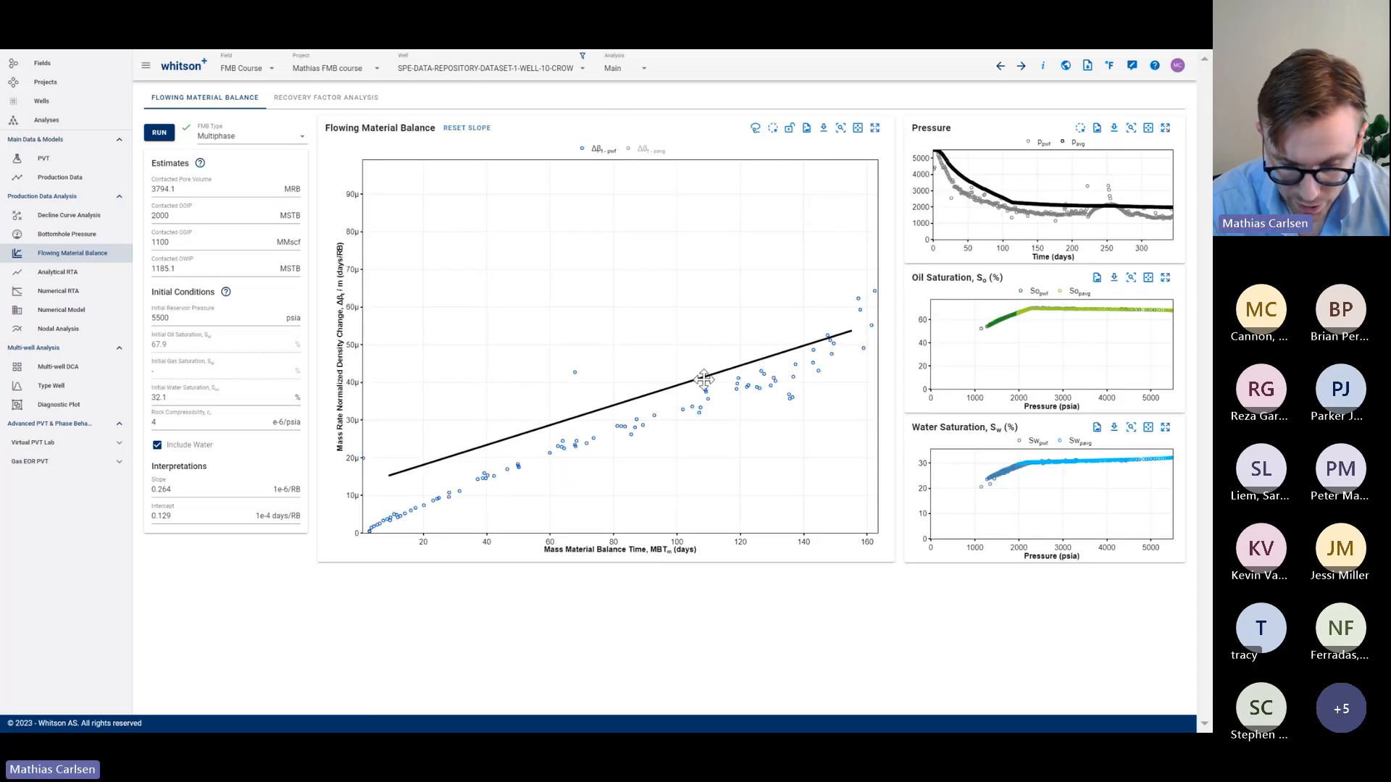
drag(704, 379, 703, 399)
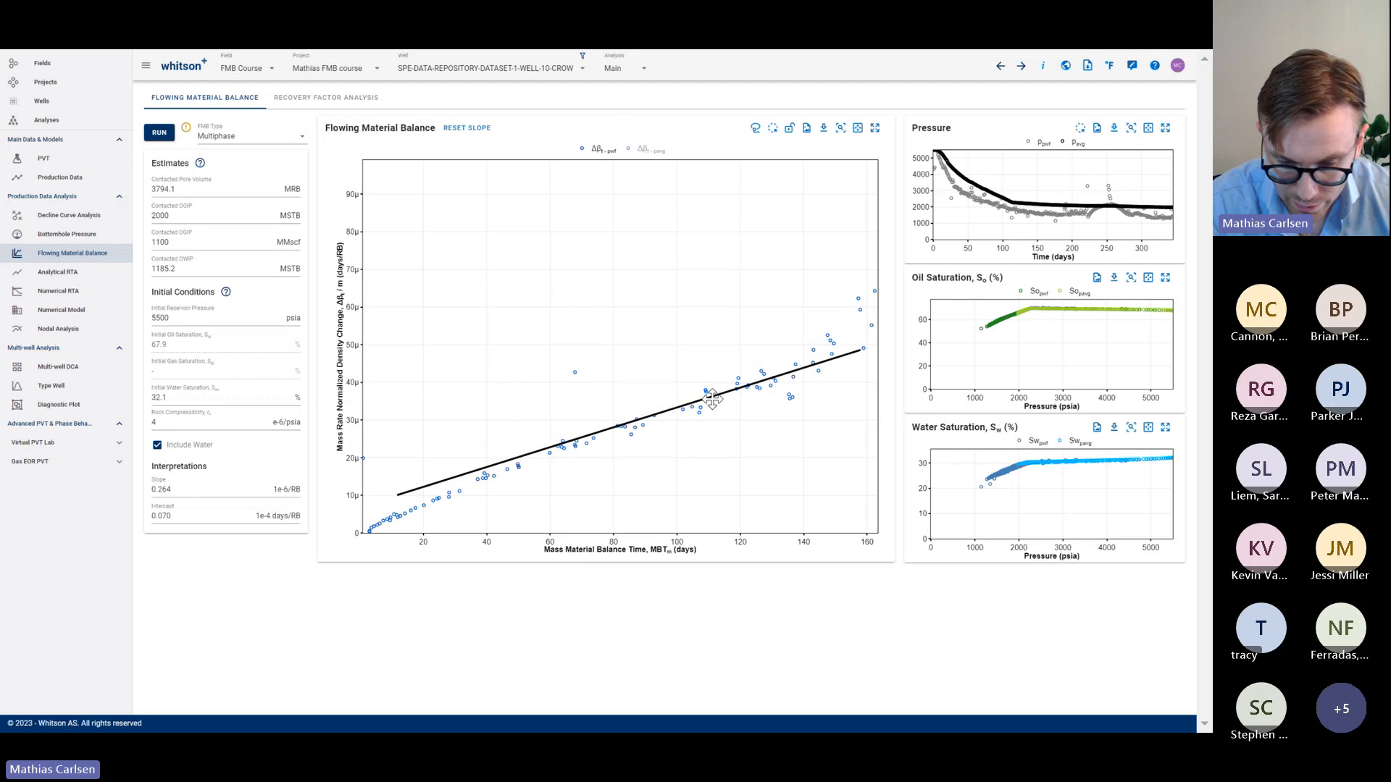
click(857, 128)
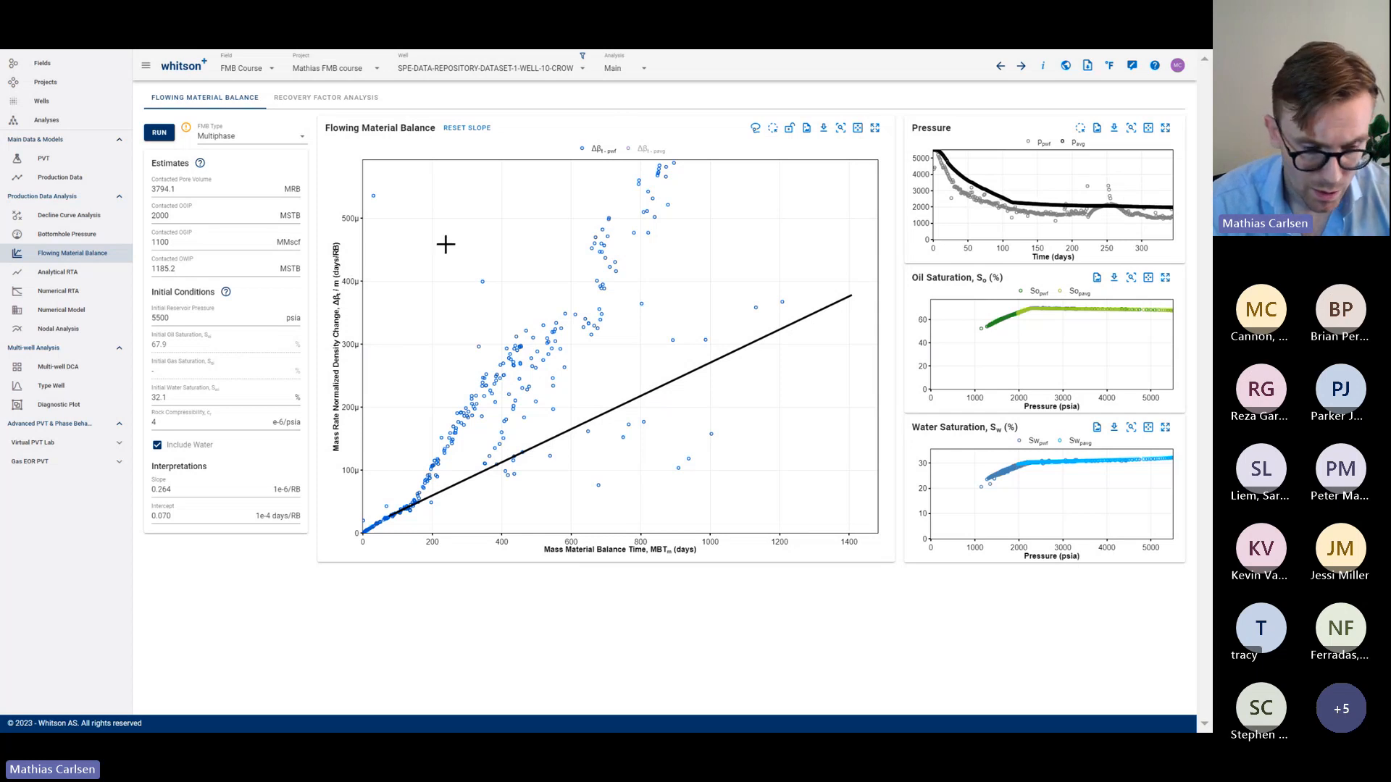
In the Recovery Factor Analysis, add seven points to the Instantaneous OGR plot, tracing the trend from about 5000 psia to near zero pressure
click(307, 107)
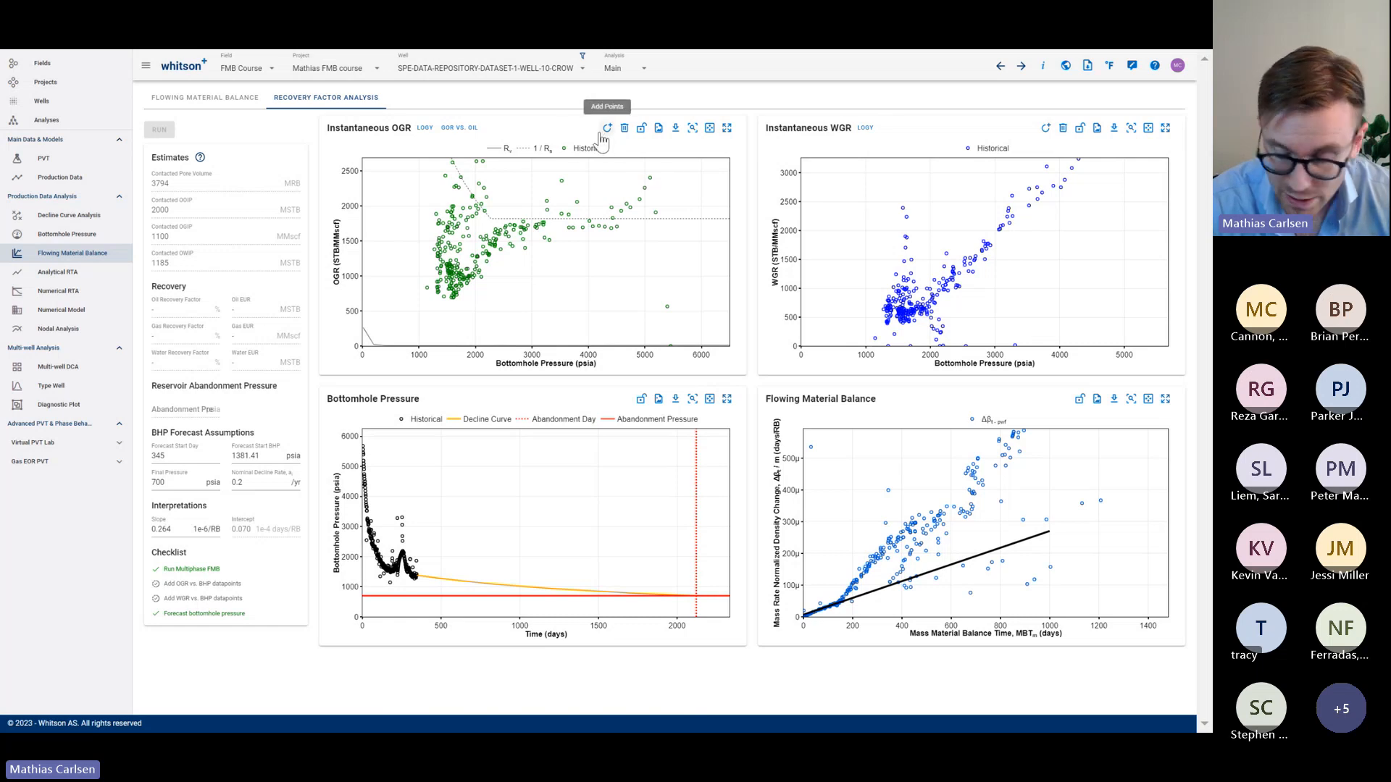
click(234, 96)
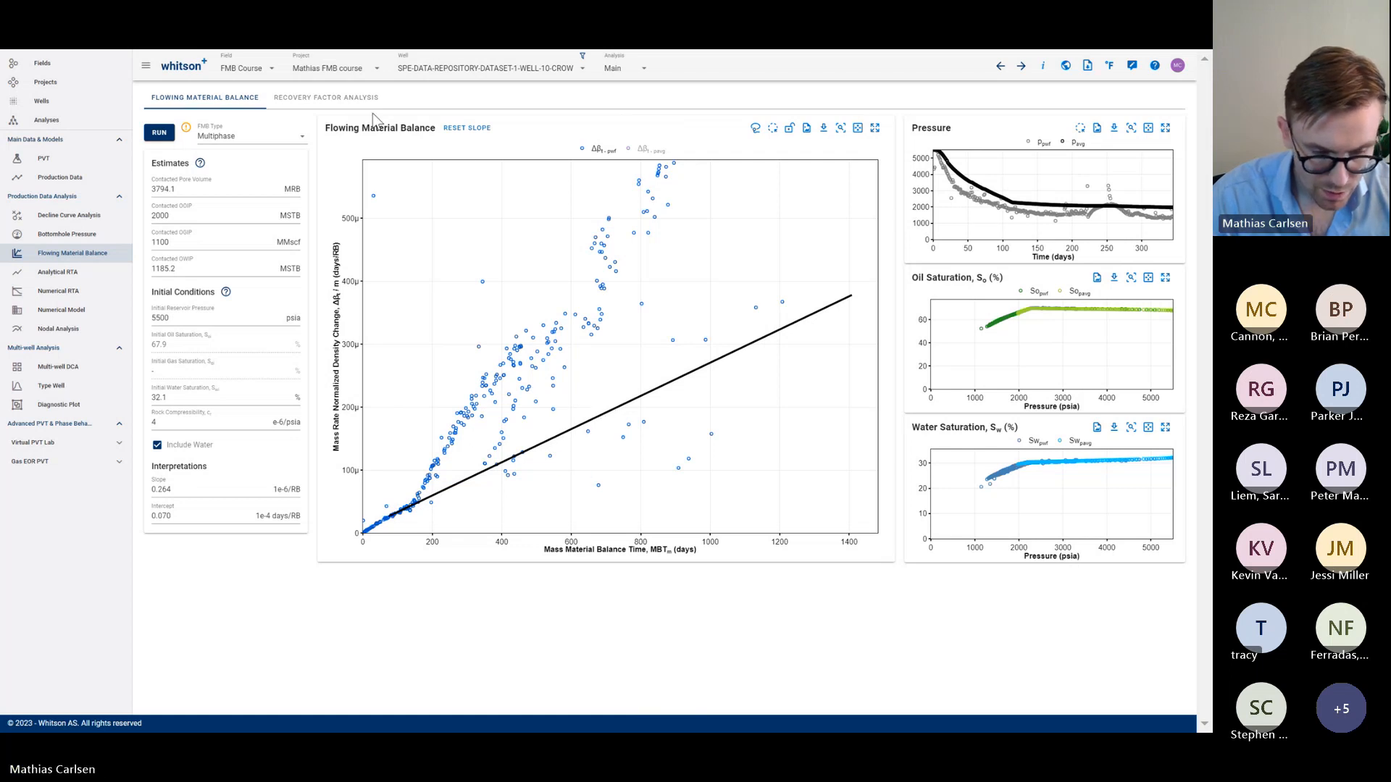
click(355, 102)
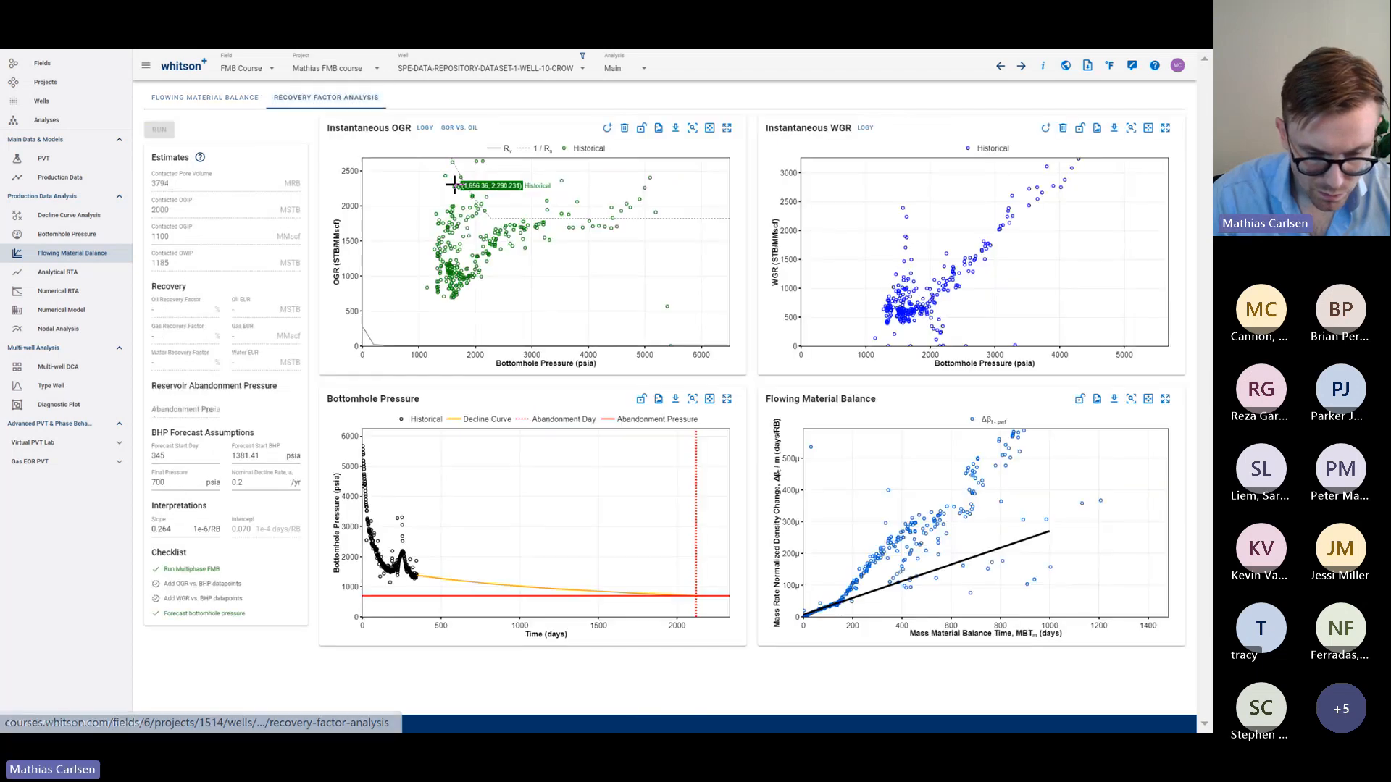
click(610, 134)
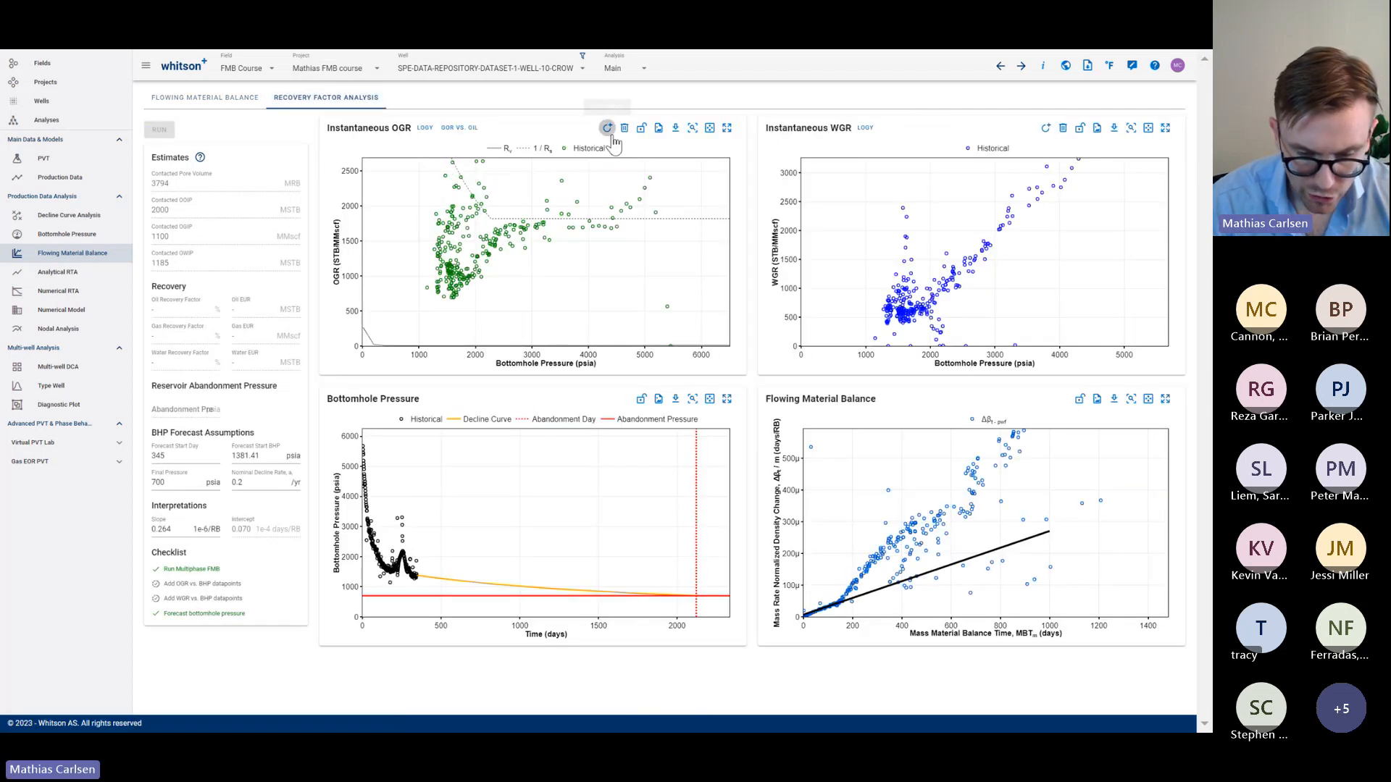
click(646, 218)
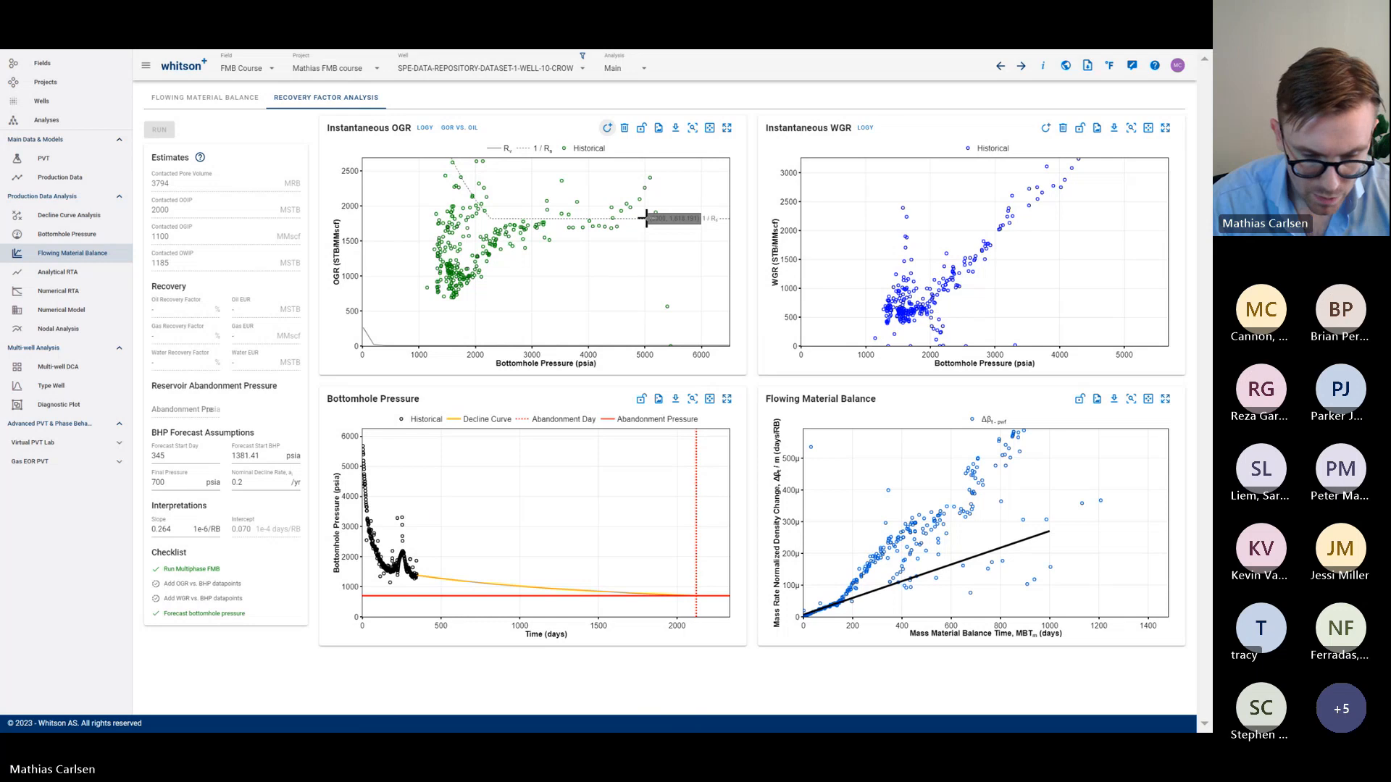
click(492, 221)
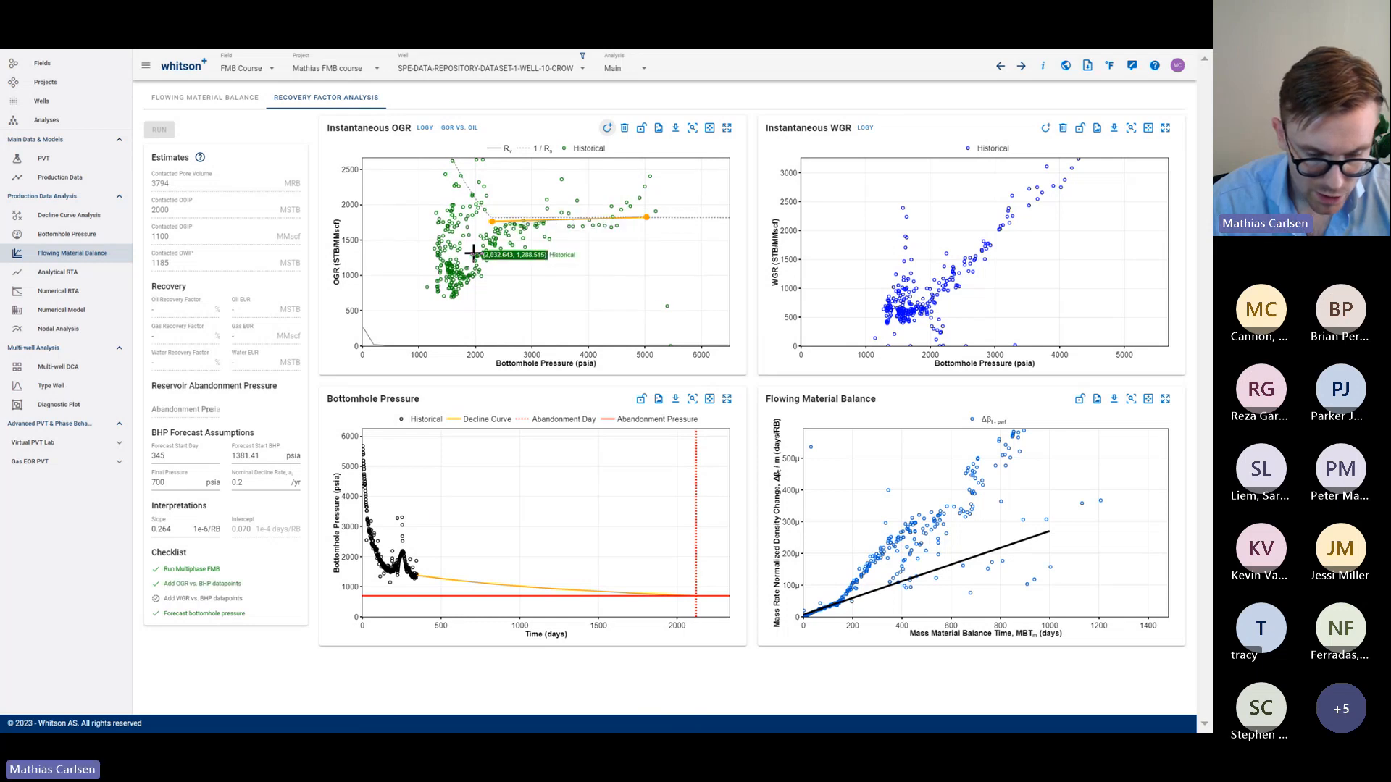
click(470, 258)
click(444, 294)
click(418, 312)
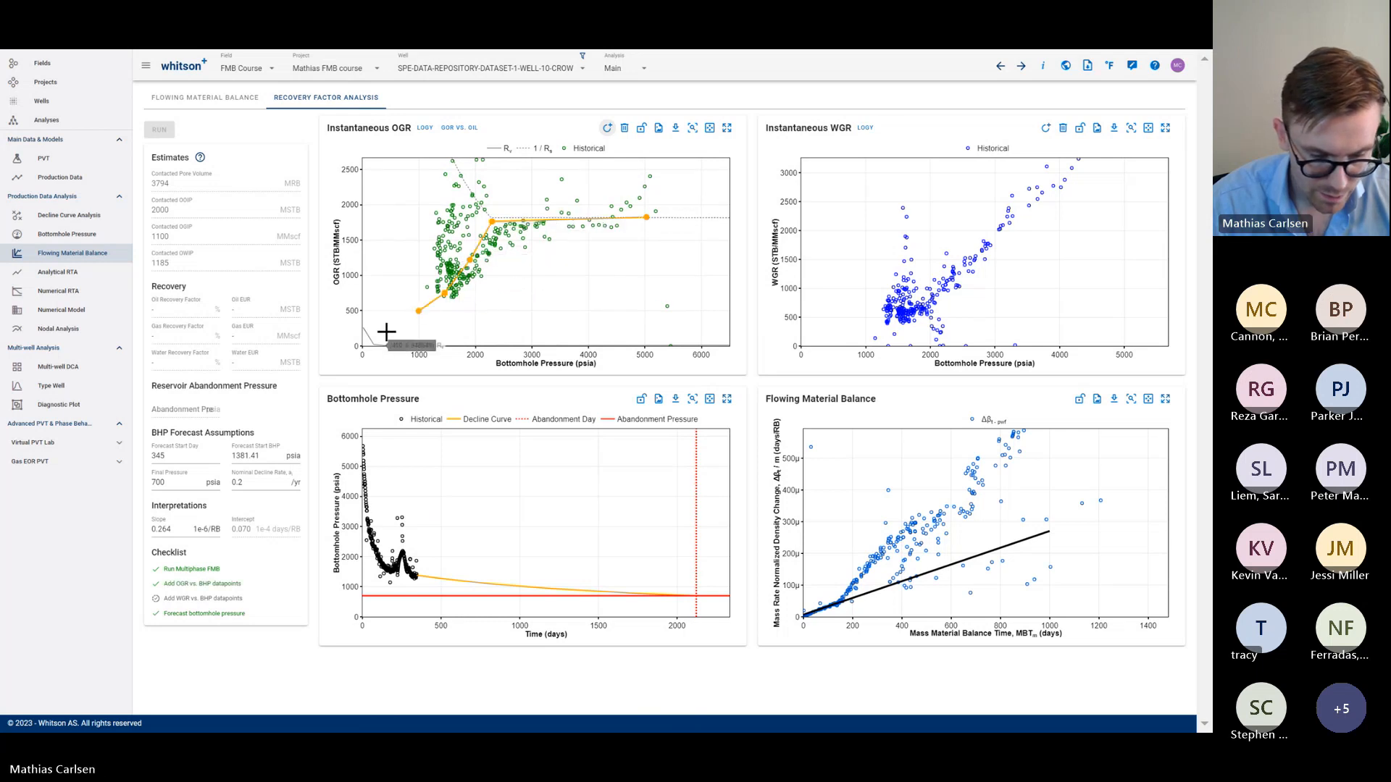
click(379, 325)
click(370, 306)
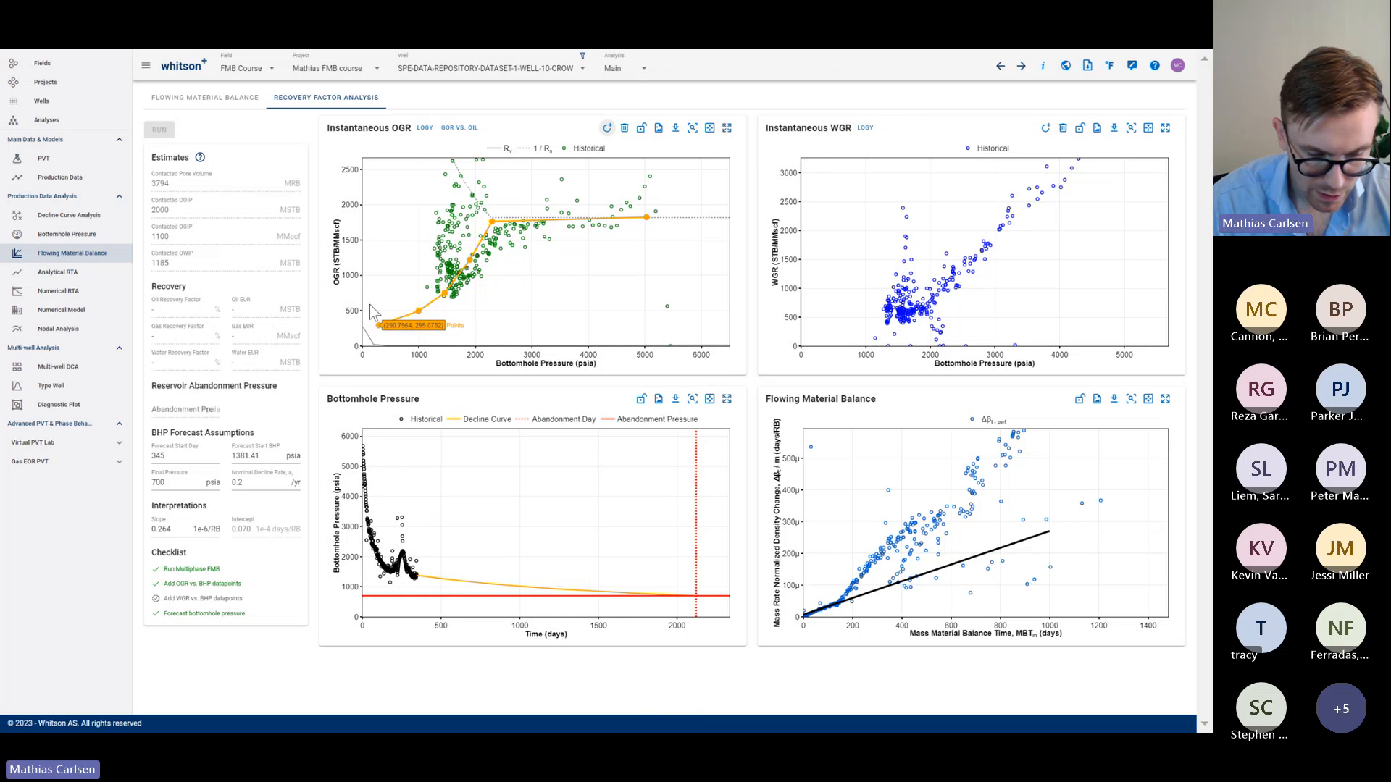
Add five points along the Instantaneous WGR trend from about 4000 psia to near zero pressure and run the recovery factor analysis
click(1045, 127)
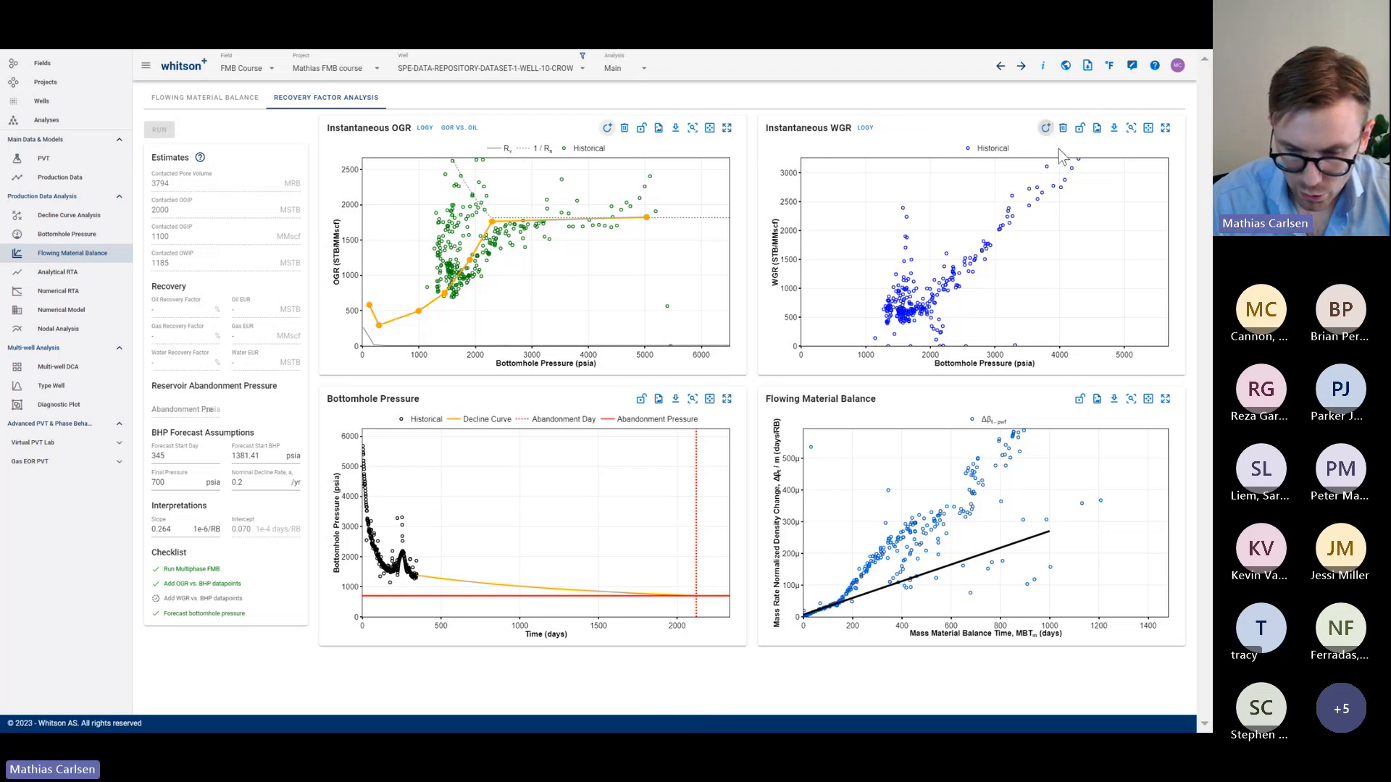
click(1062, 172)
click(969, 268)
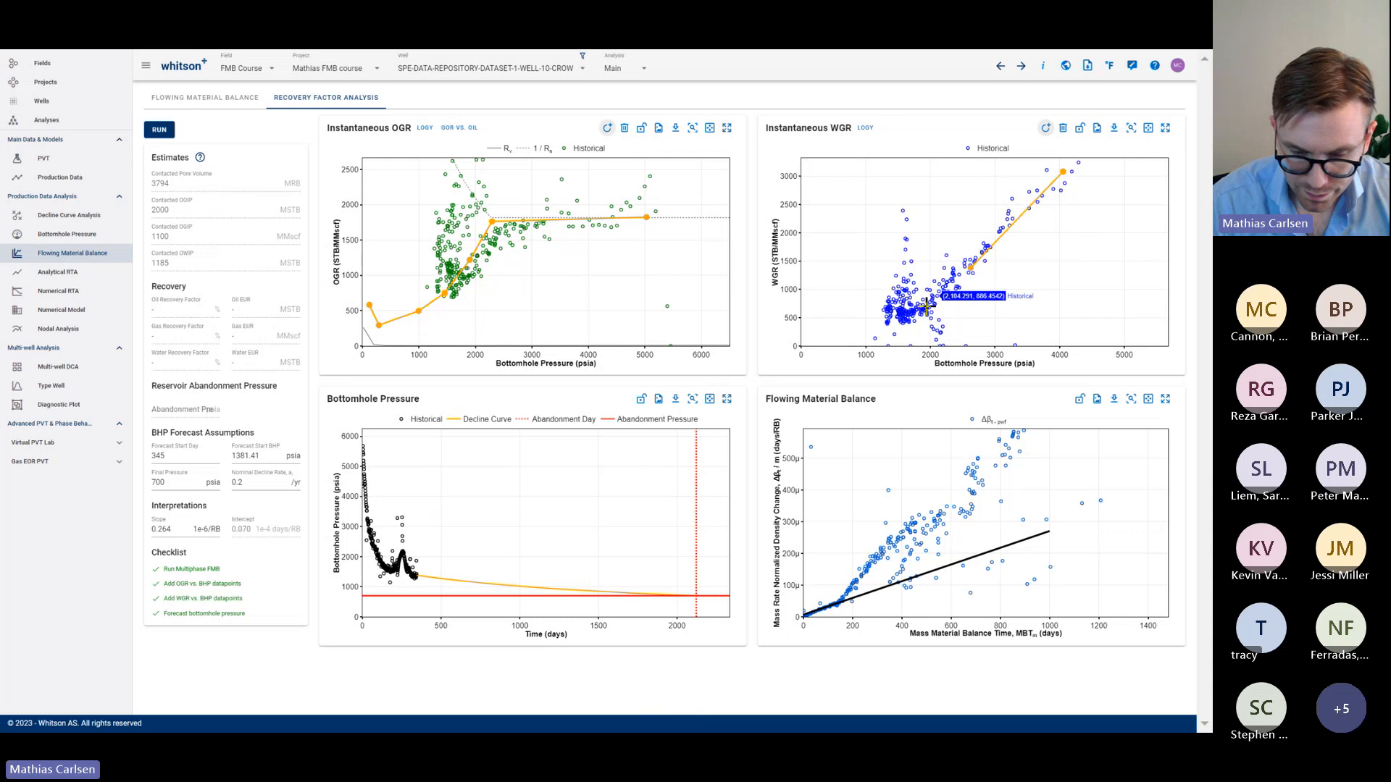
click(900, 324)
click(853, 335)
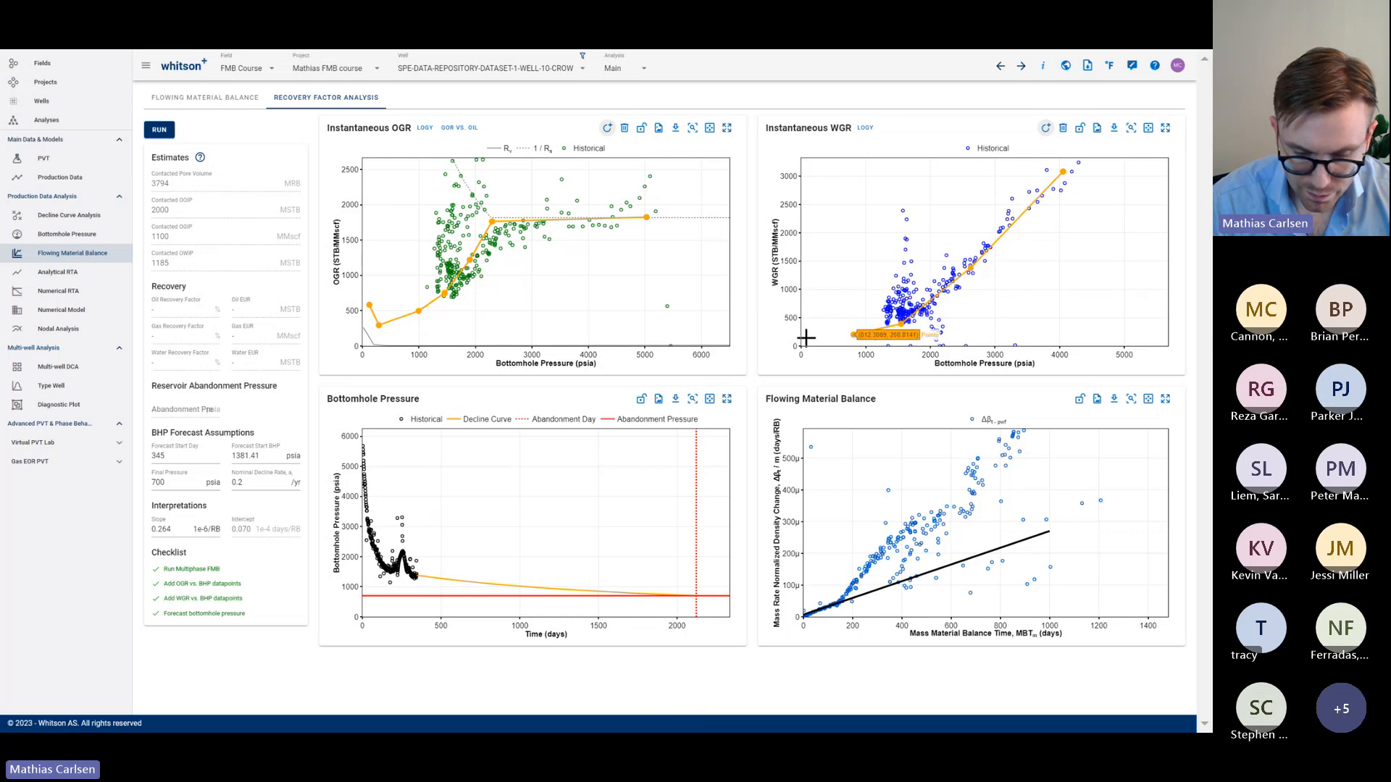
click(804, 338)
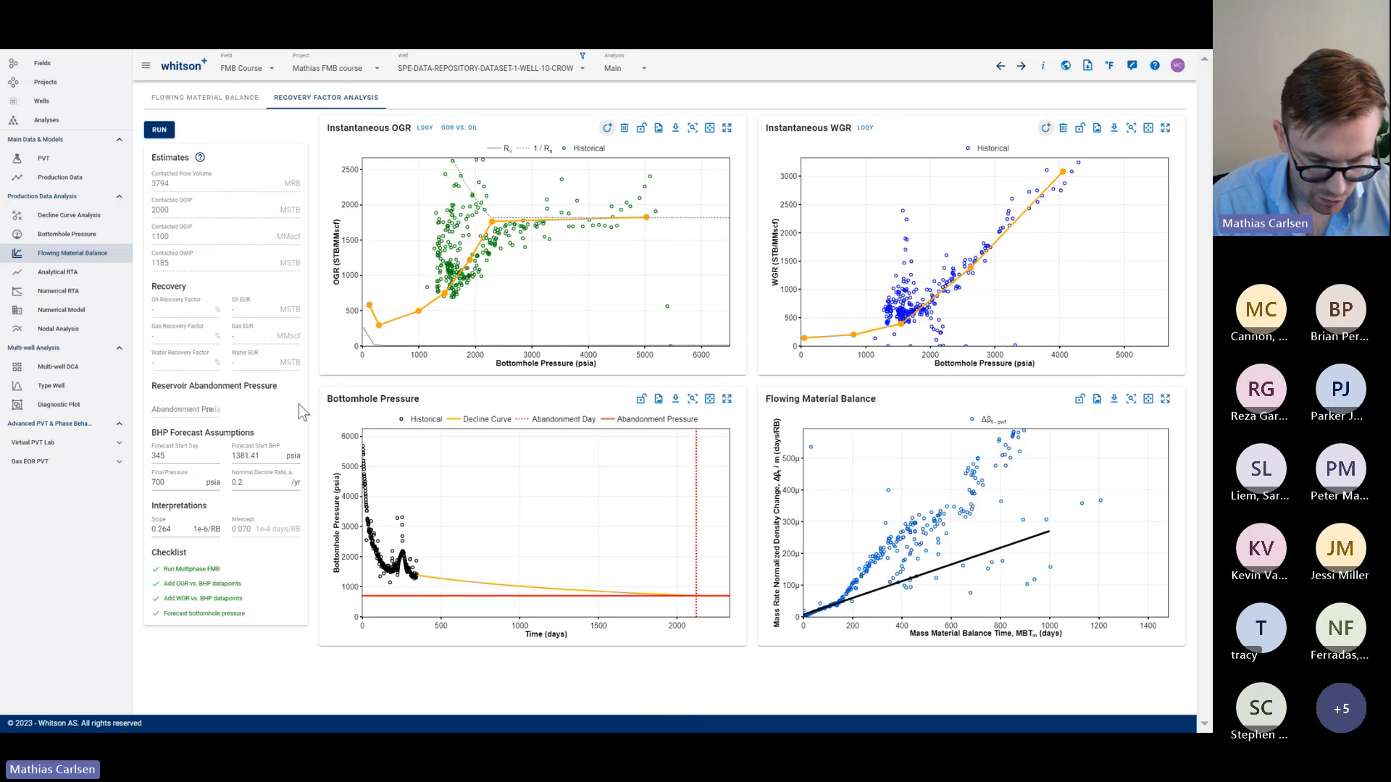
click(160, 132)
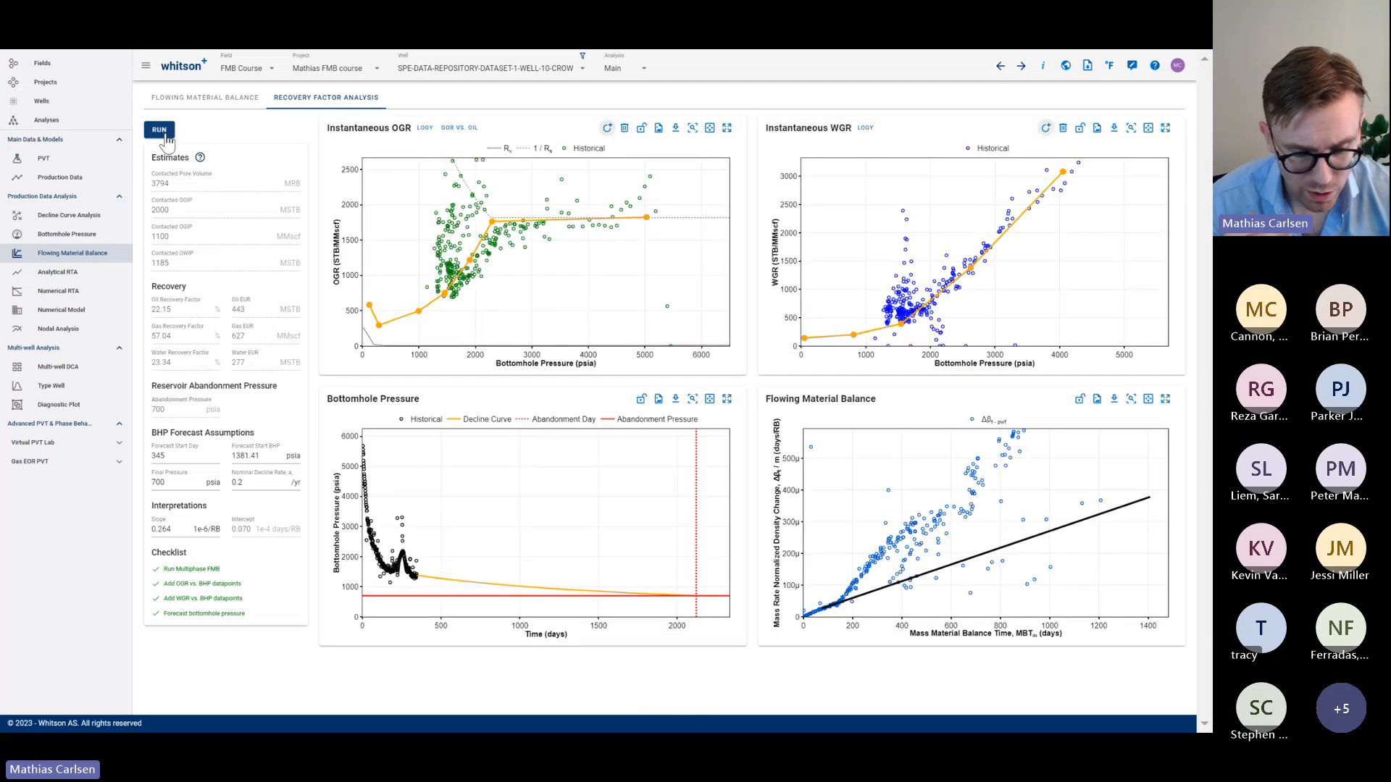
Inspect the forecast cumulative GOR vs. oil plot and the decline curve's oil rate versus cumulative production for the CROW well
click(461, 135)
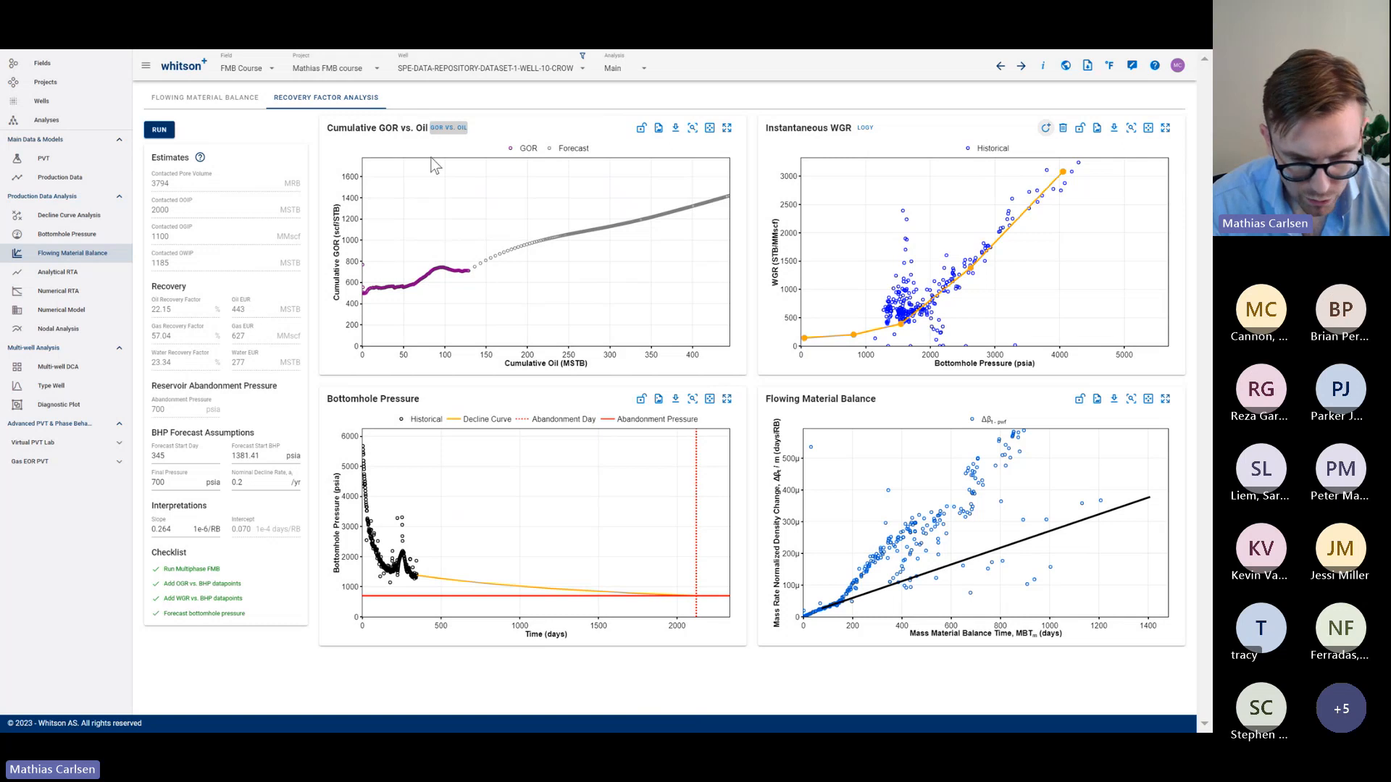
click(447, 128)
click(108, 217)
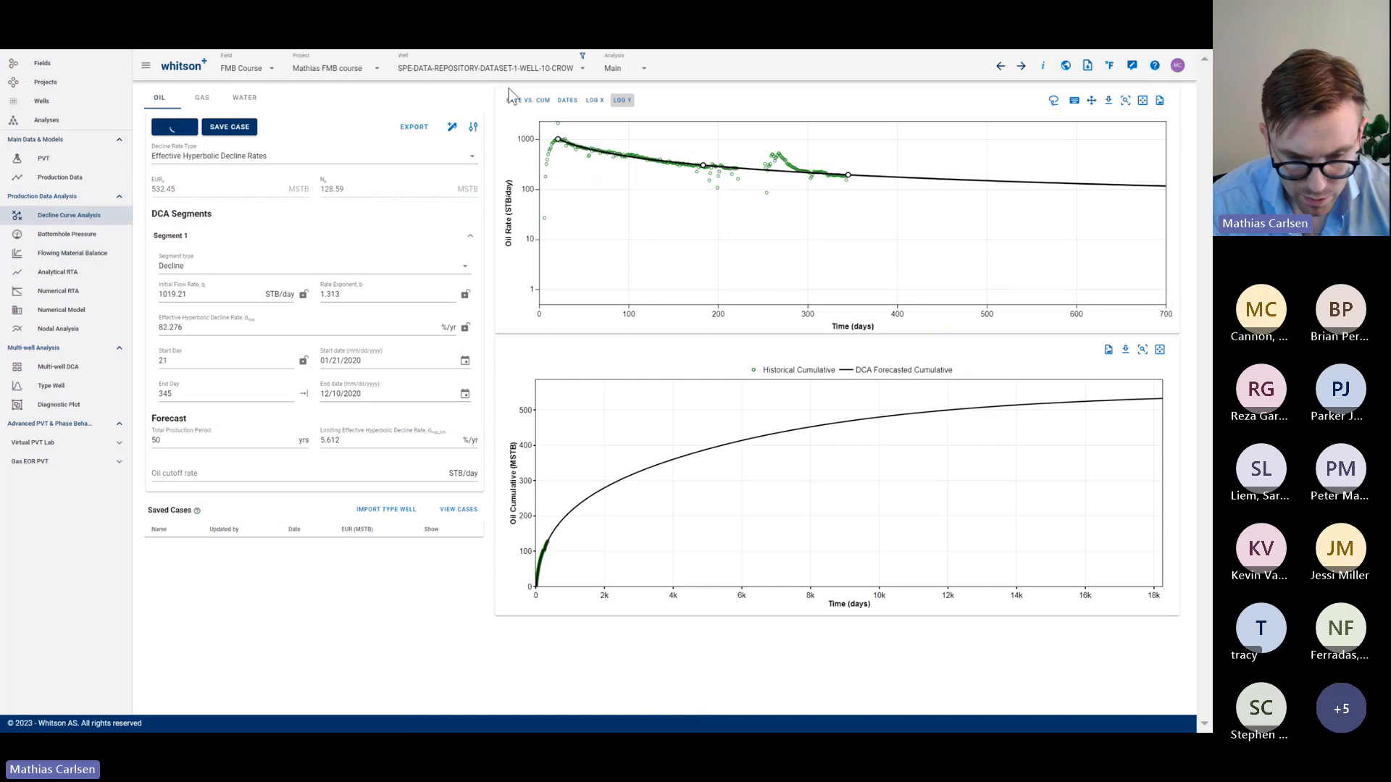
click(525, 100)
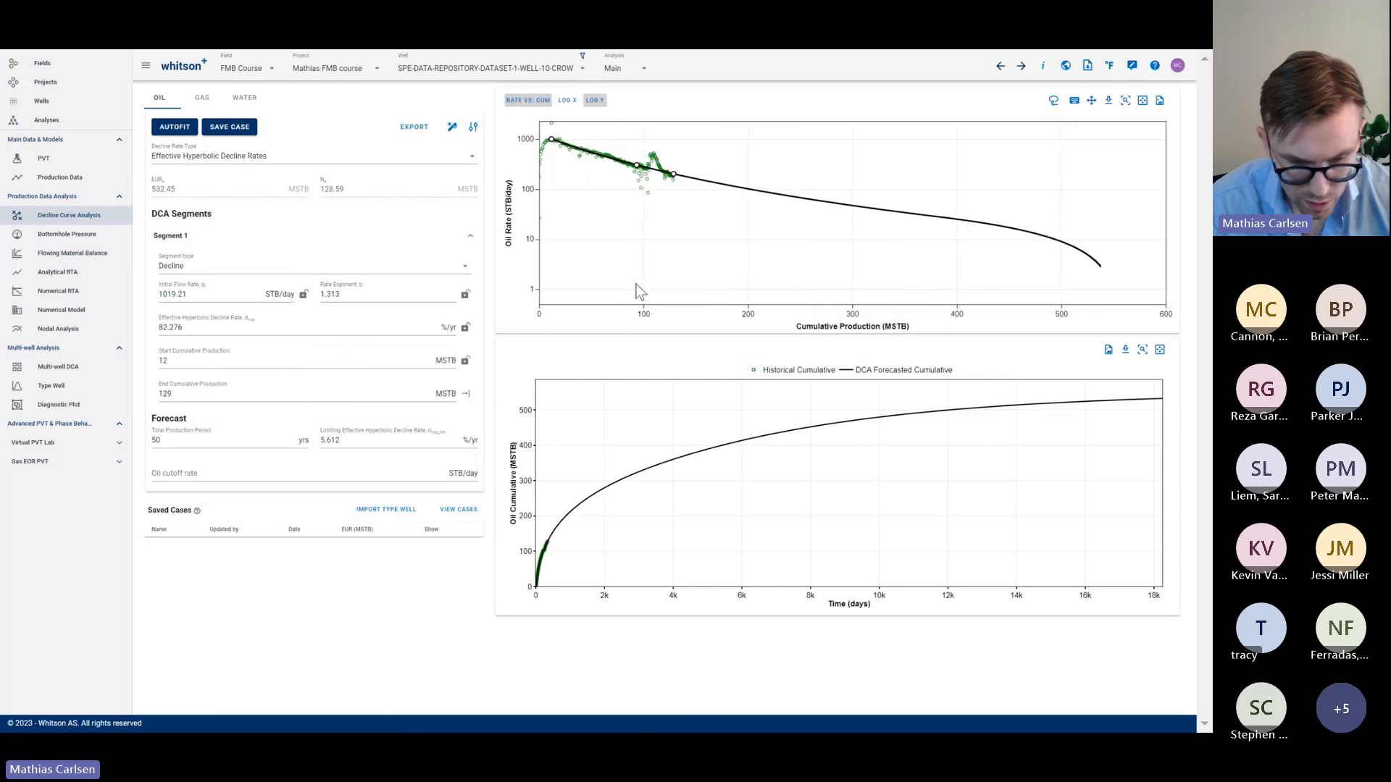
click(94, 253)
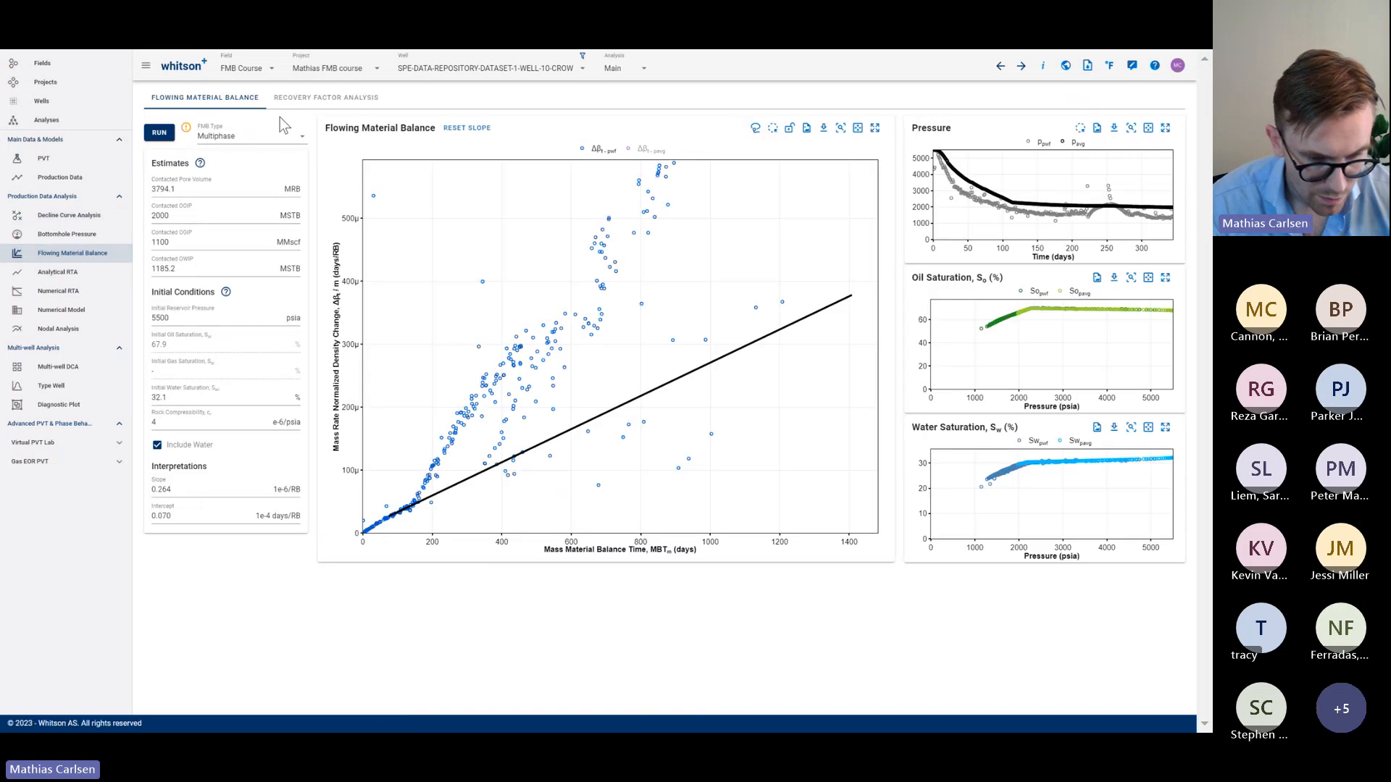
Raise the low-pressure points of the Instantaneous OGR trend to about 550 and 600 STB/MMscf and check the cumulative GOR forecast
click(326, 97)
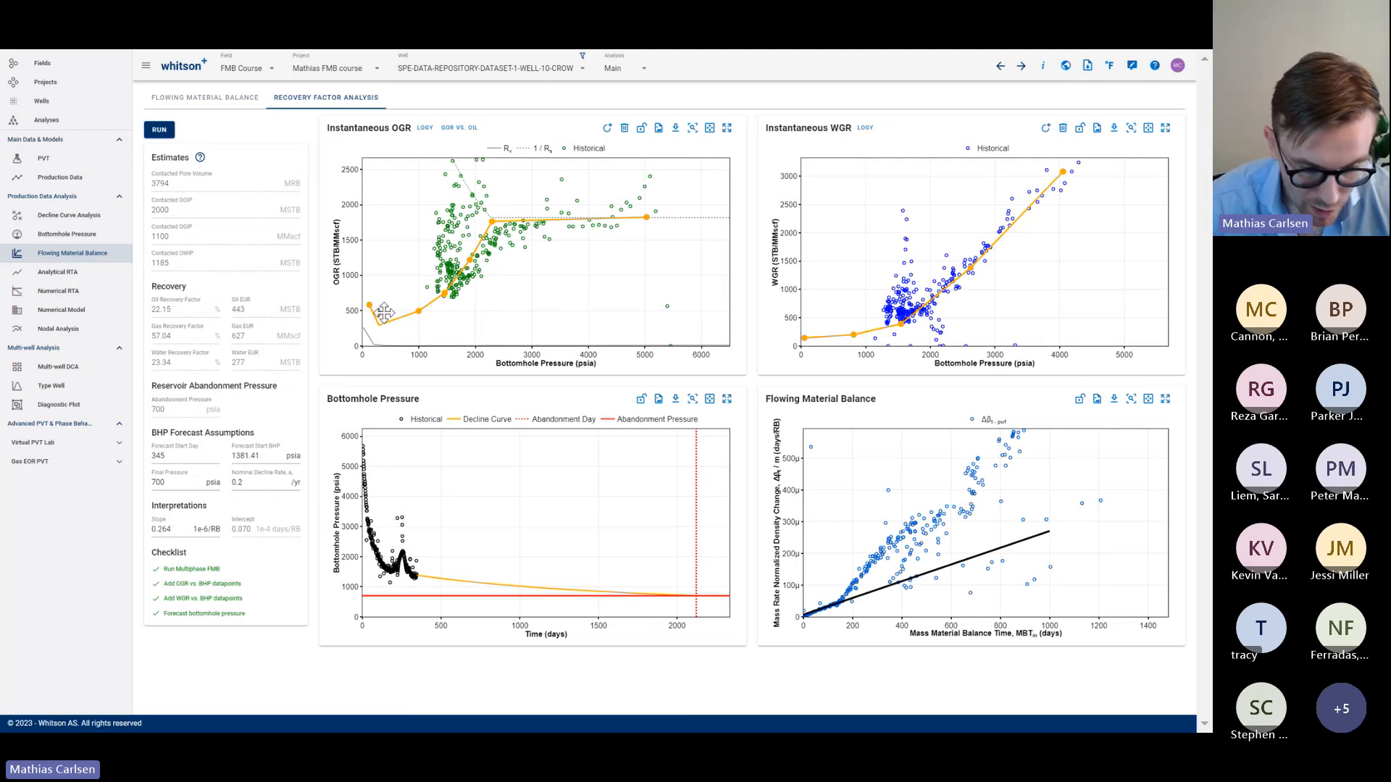
drag(384, 309, 420, 310)
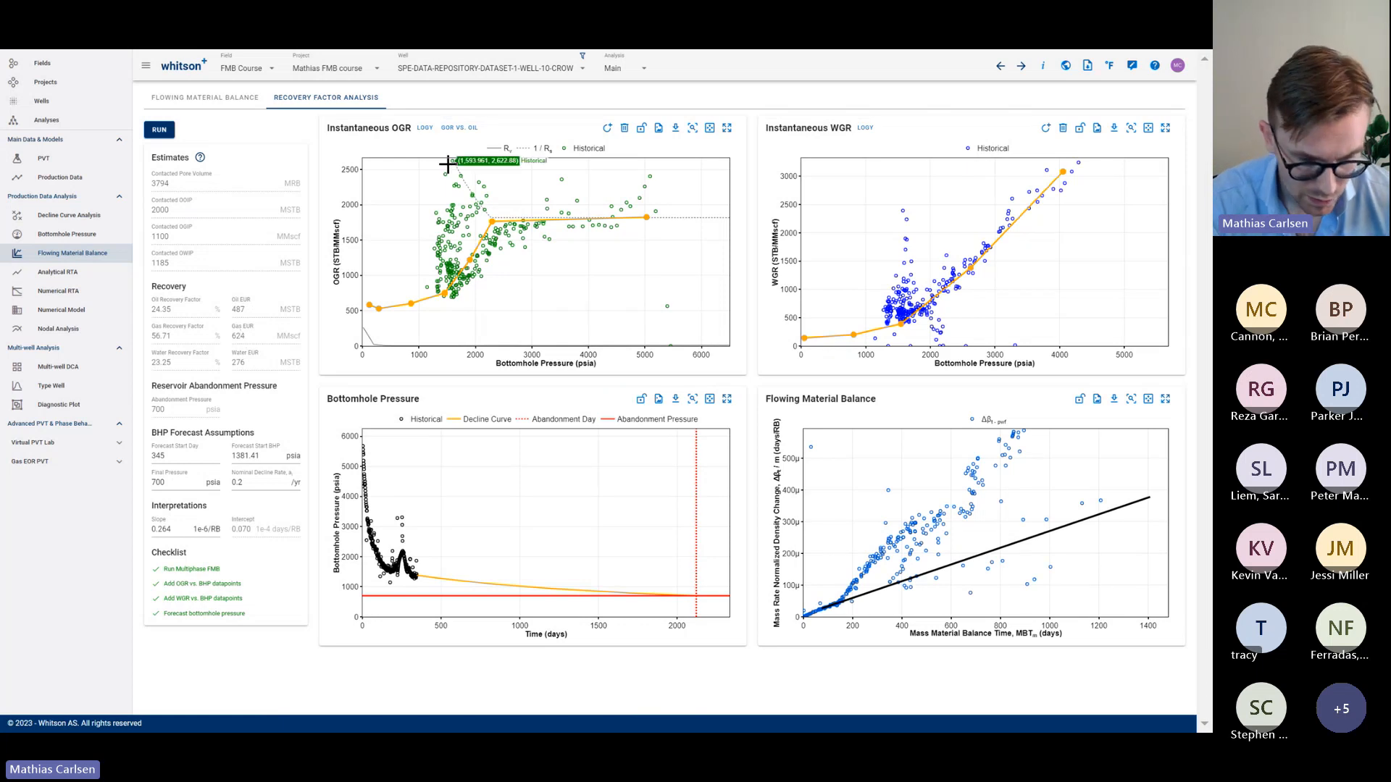
click(456, 129)
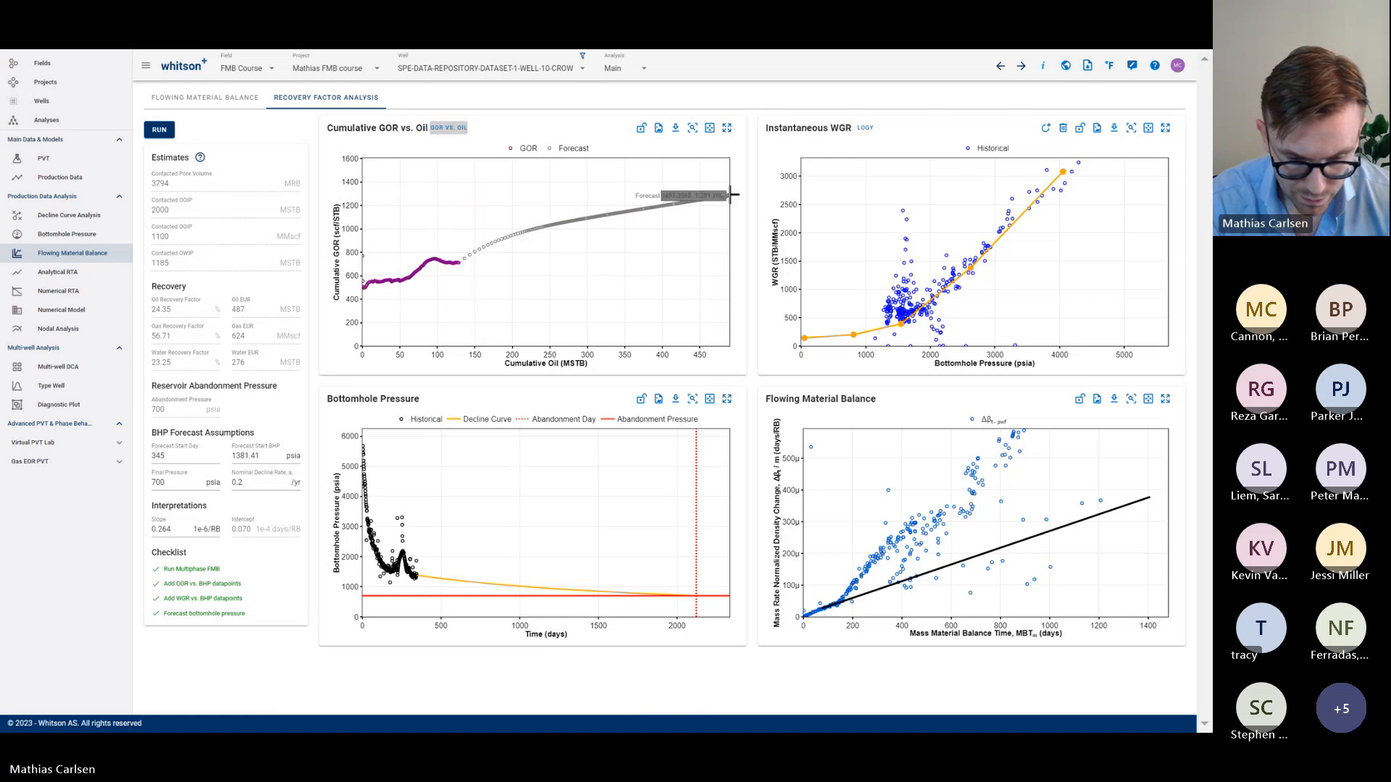
mouse_move(732, 195)
scroll(729, 194, up, 5)
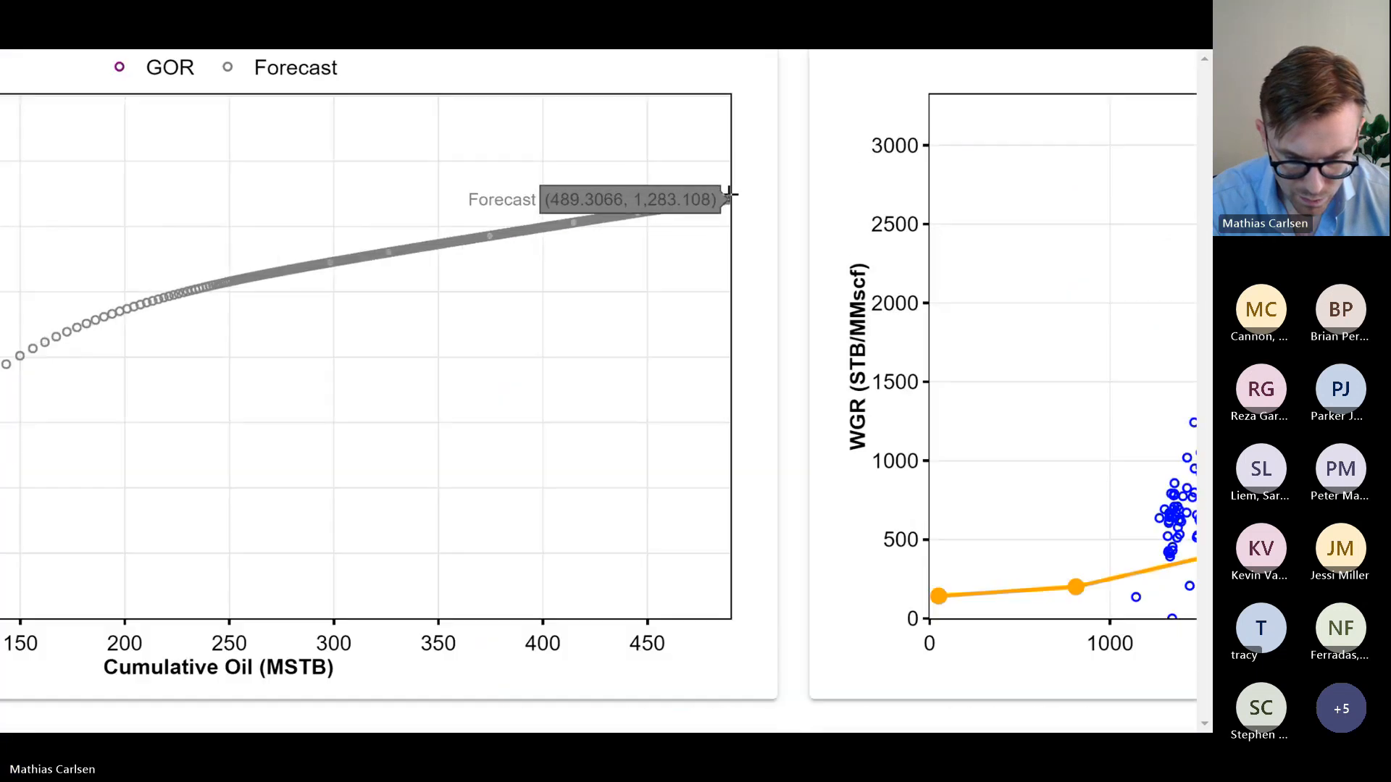
scroll(730, 194, down, 5)
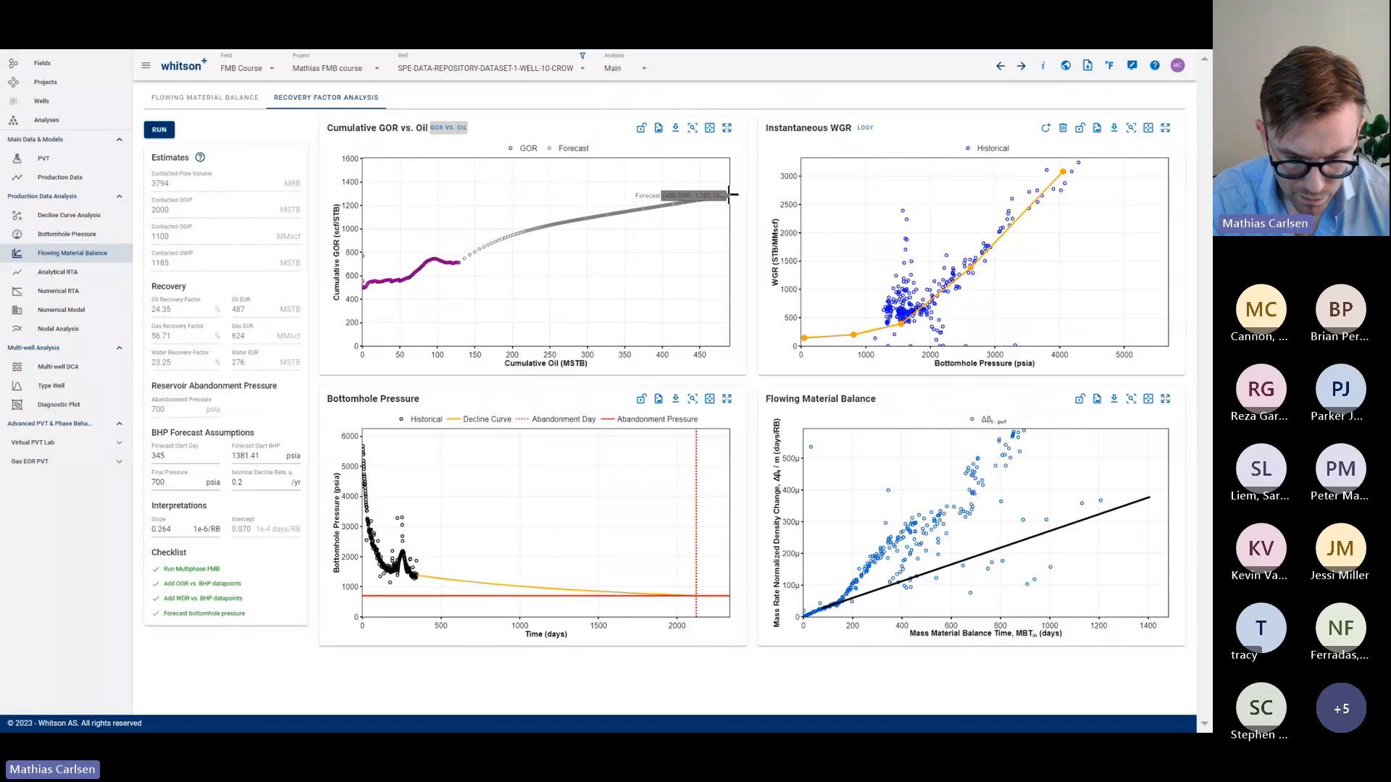
Open the SPE-DATA-REPOSITORY-DATASET-1-WELL-37-PHEASANT well from the project's well list
click(212, 101)
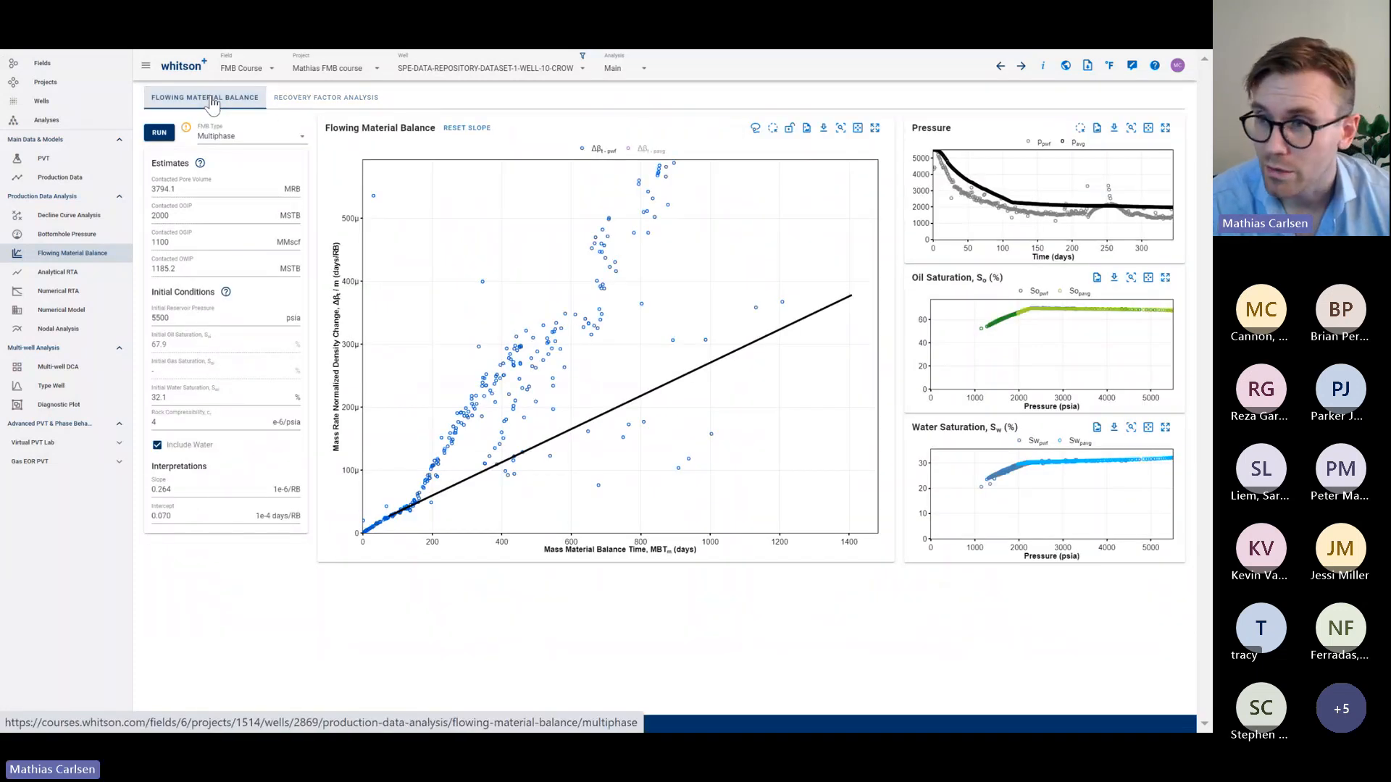
click(110, 107)
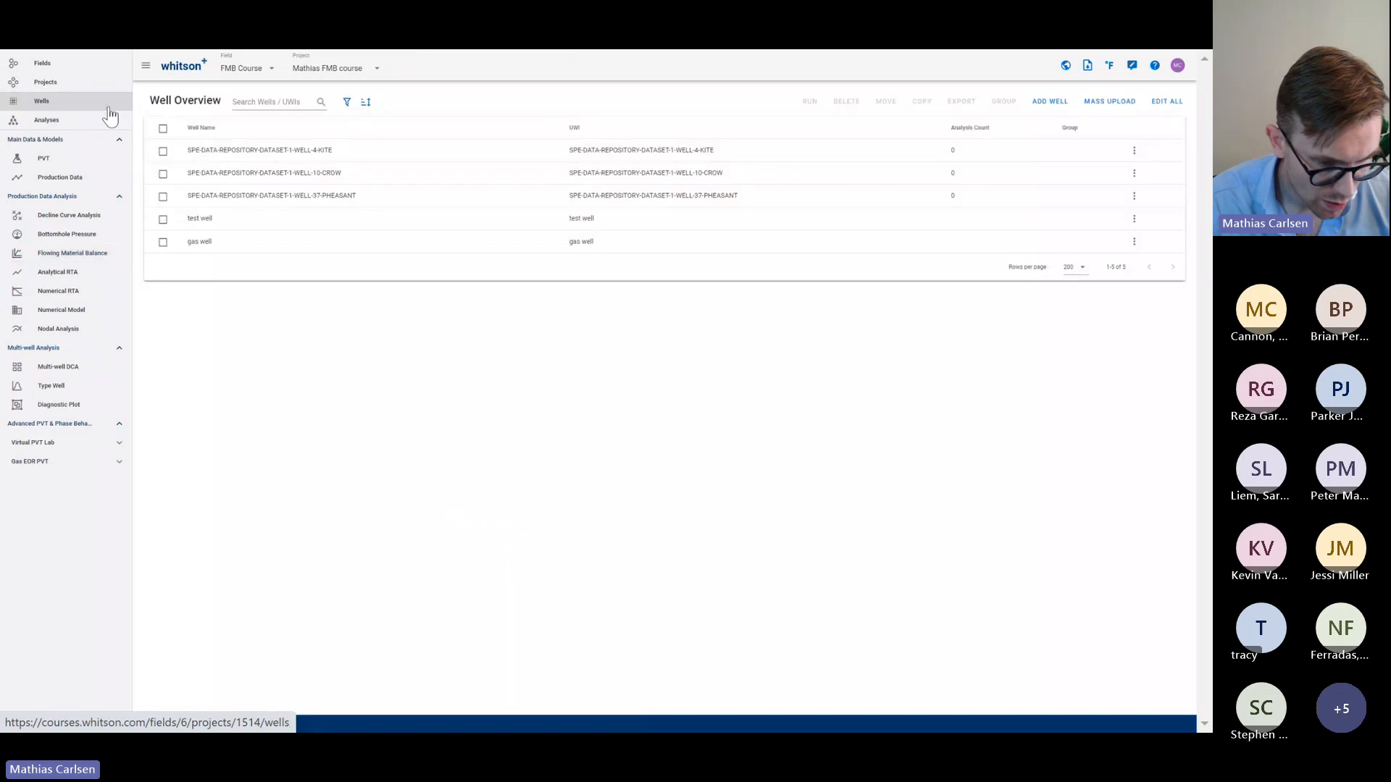
click(309, 205)
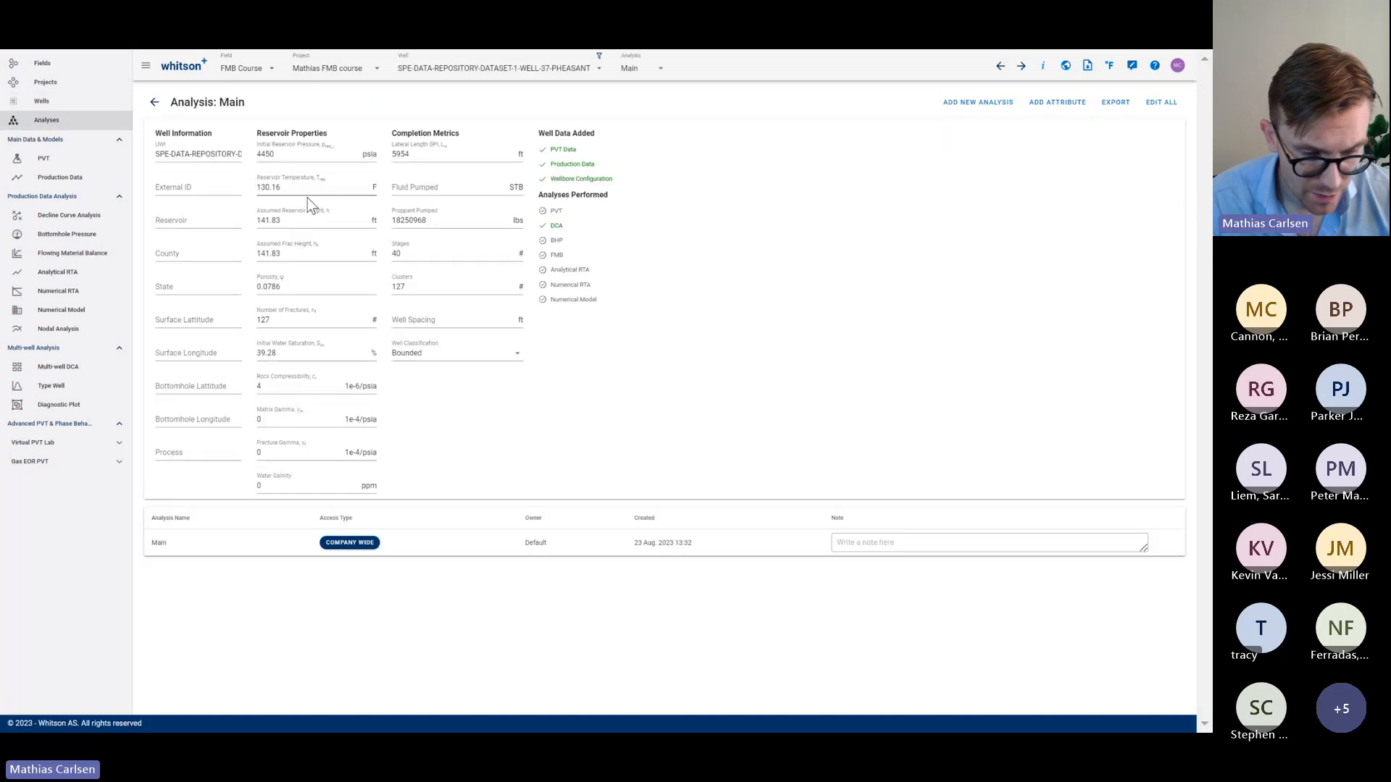
click(81, 103)
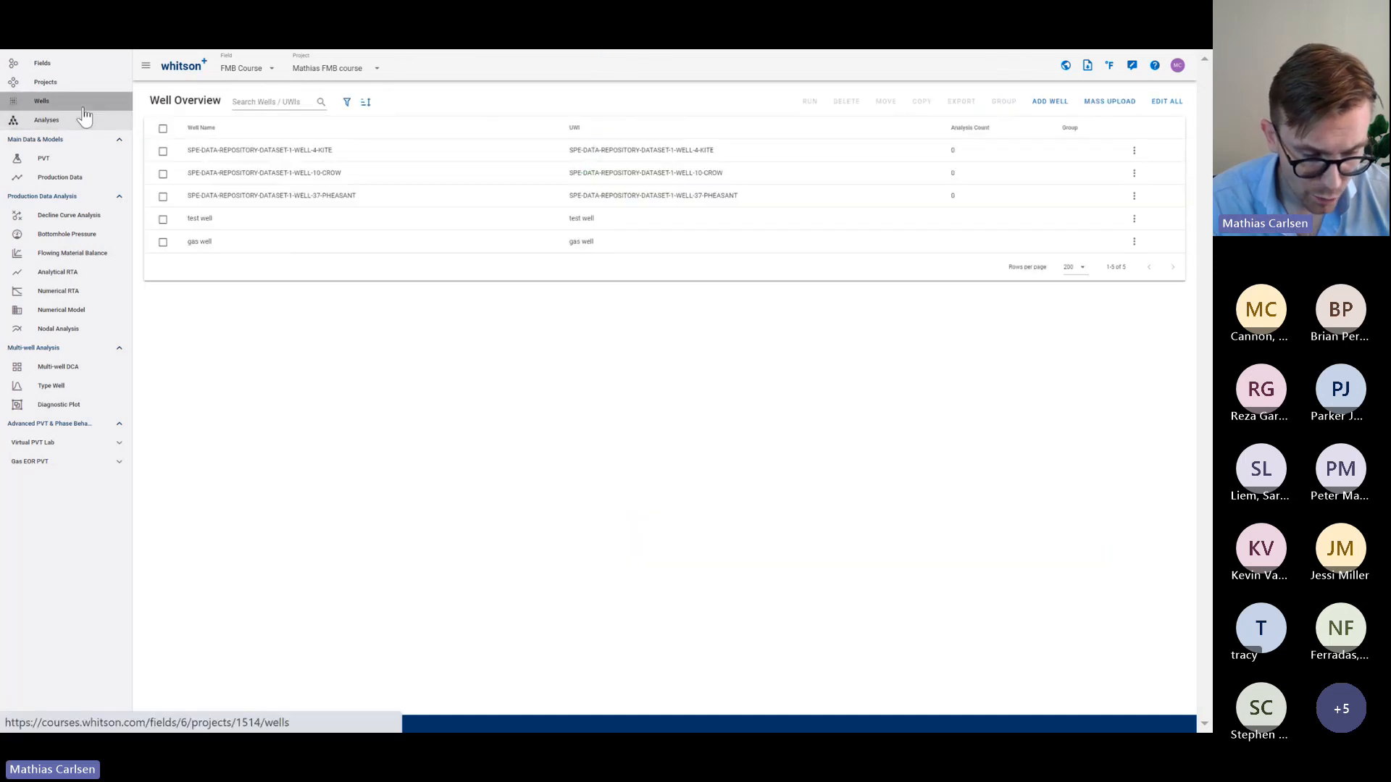
click(257, 208)
Define the PHEASANT well's reservoir fluid composition as Dry/Wet Gas with a gas SG of 0.6
click(105, 161)
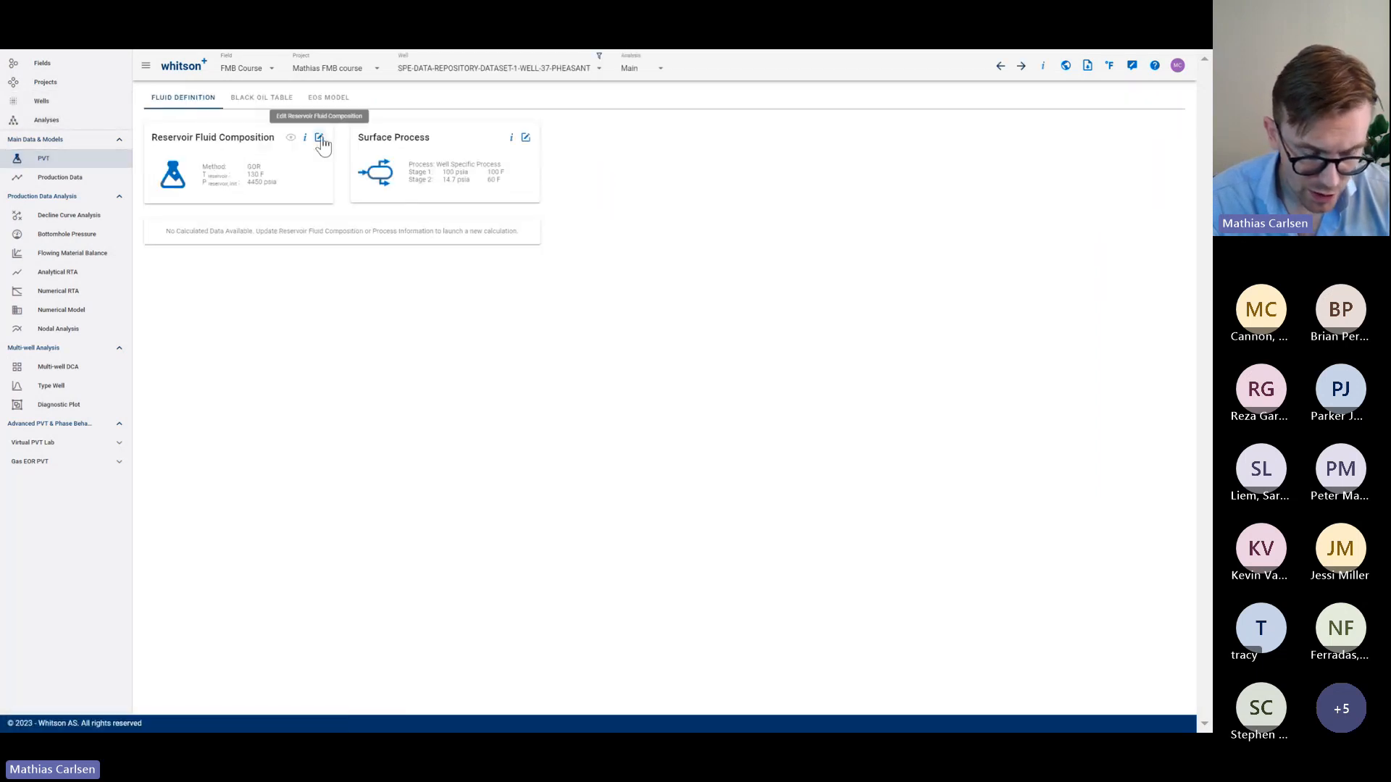
click(320, 139)
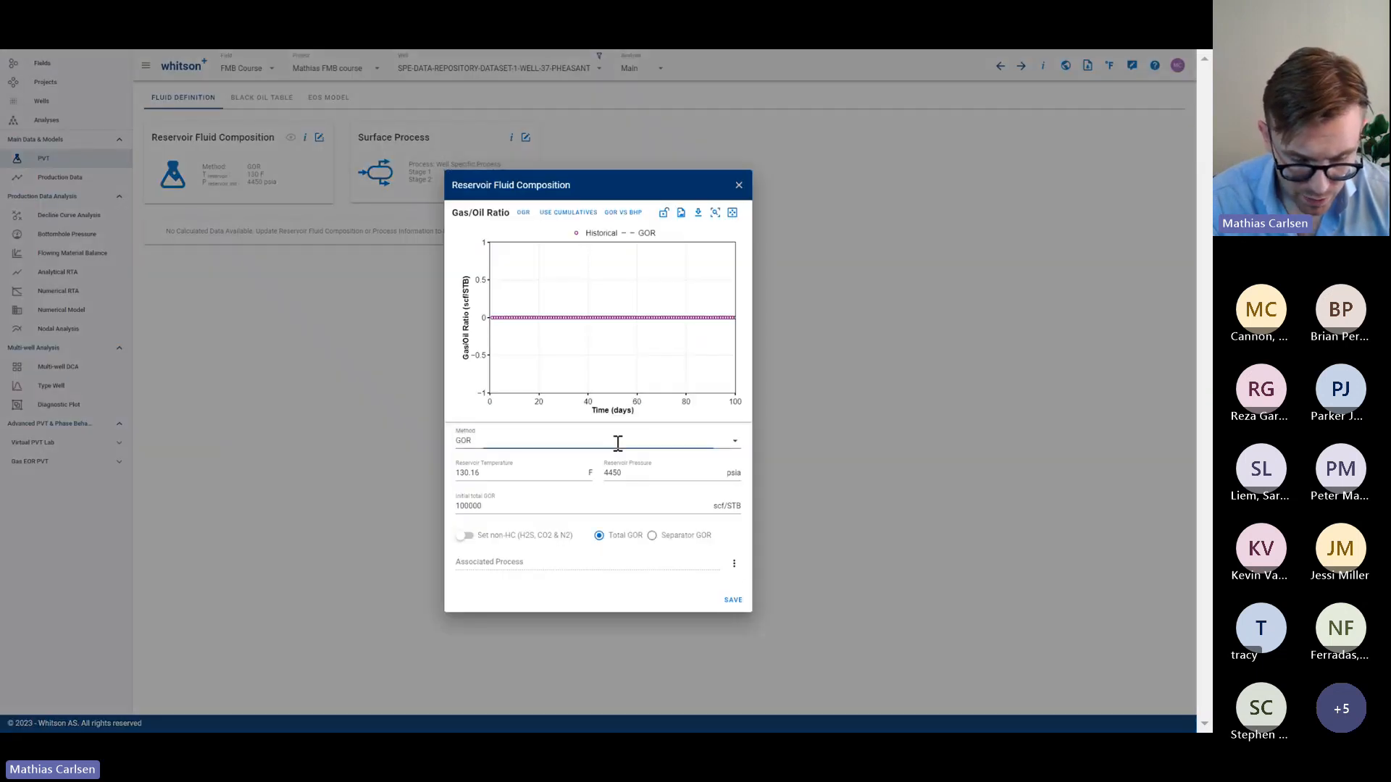
click(615, 442)
click(556, 517)
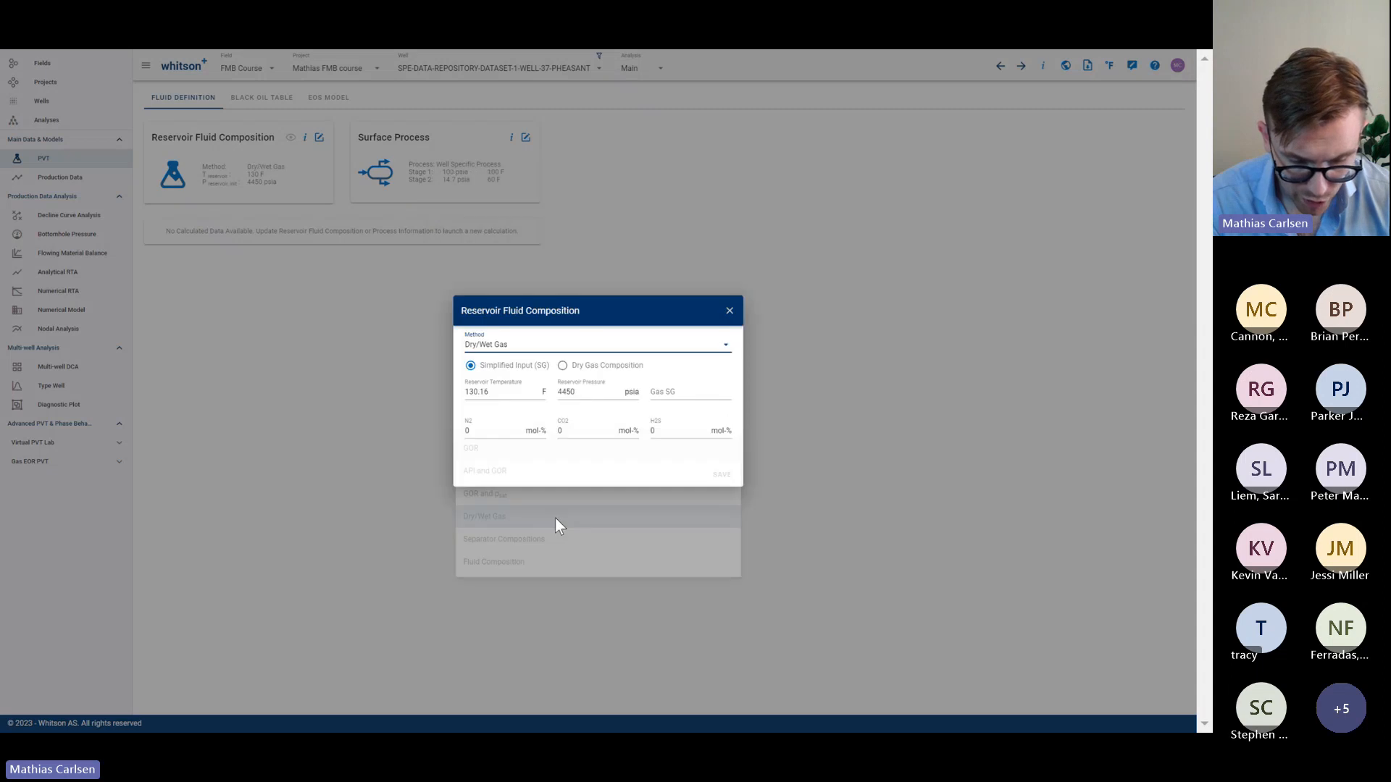
click(672, 389)
text(0.)
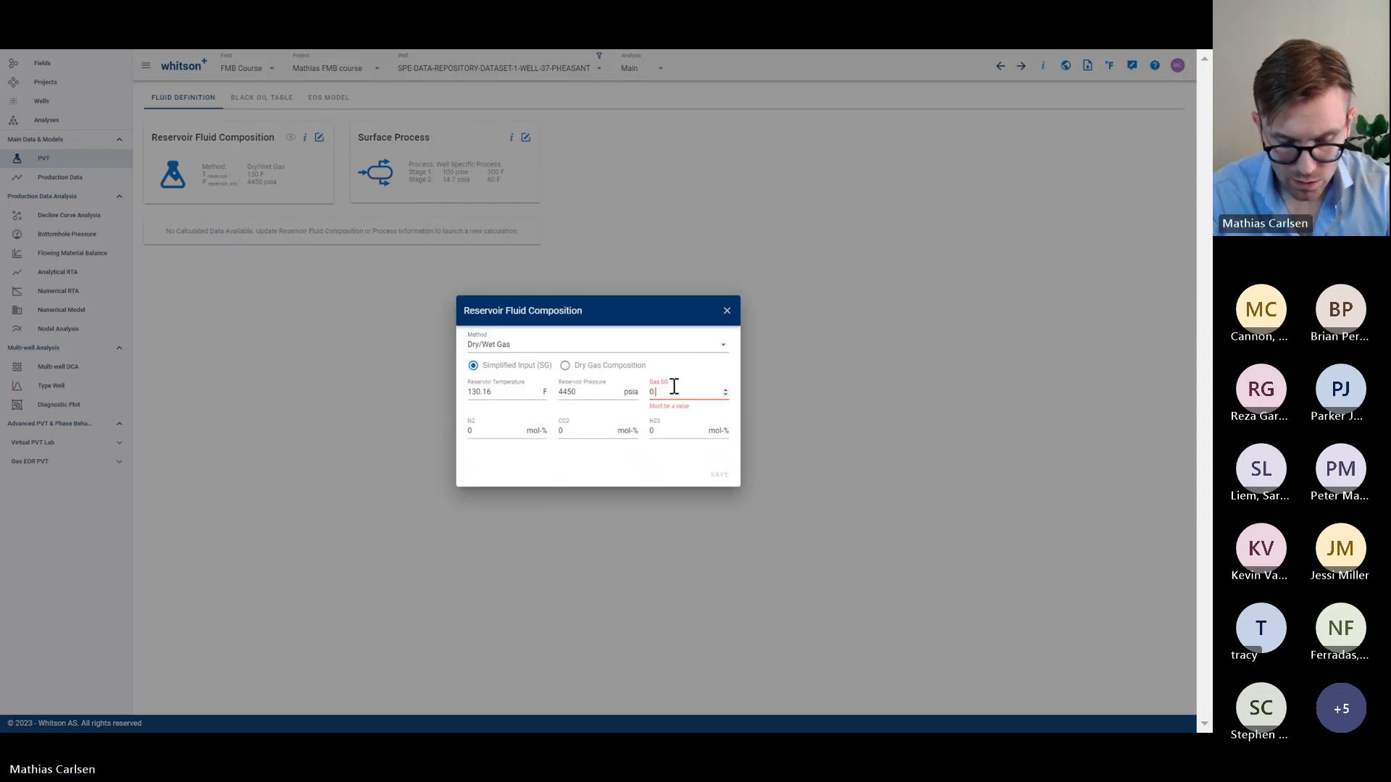
text(6)
key(Return)
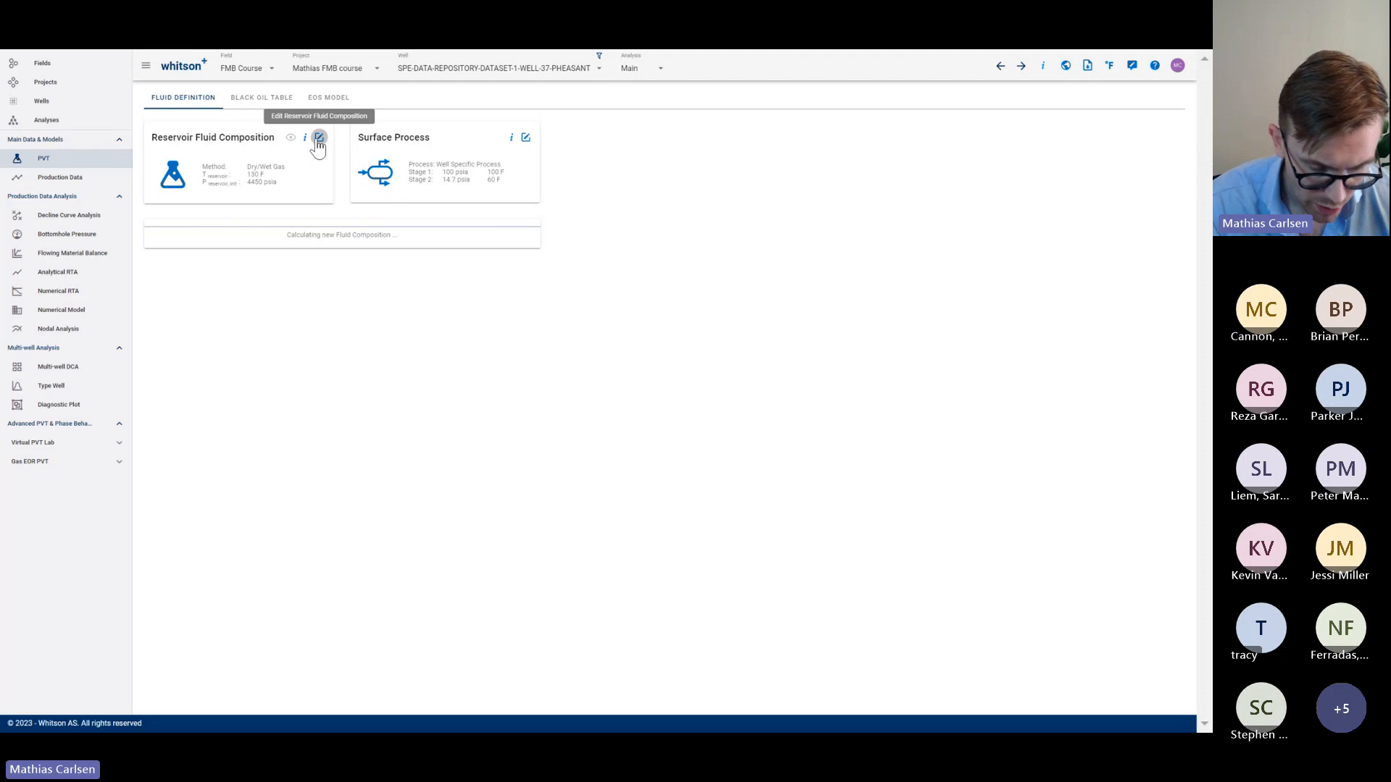
Review the available fluid composition methods and the black oil table for the dry gas fluid
click(319, 139)
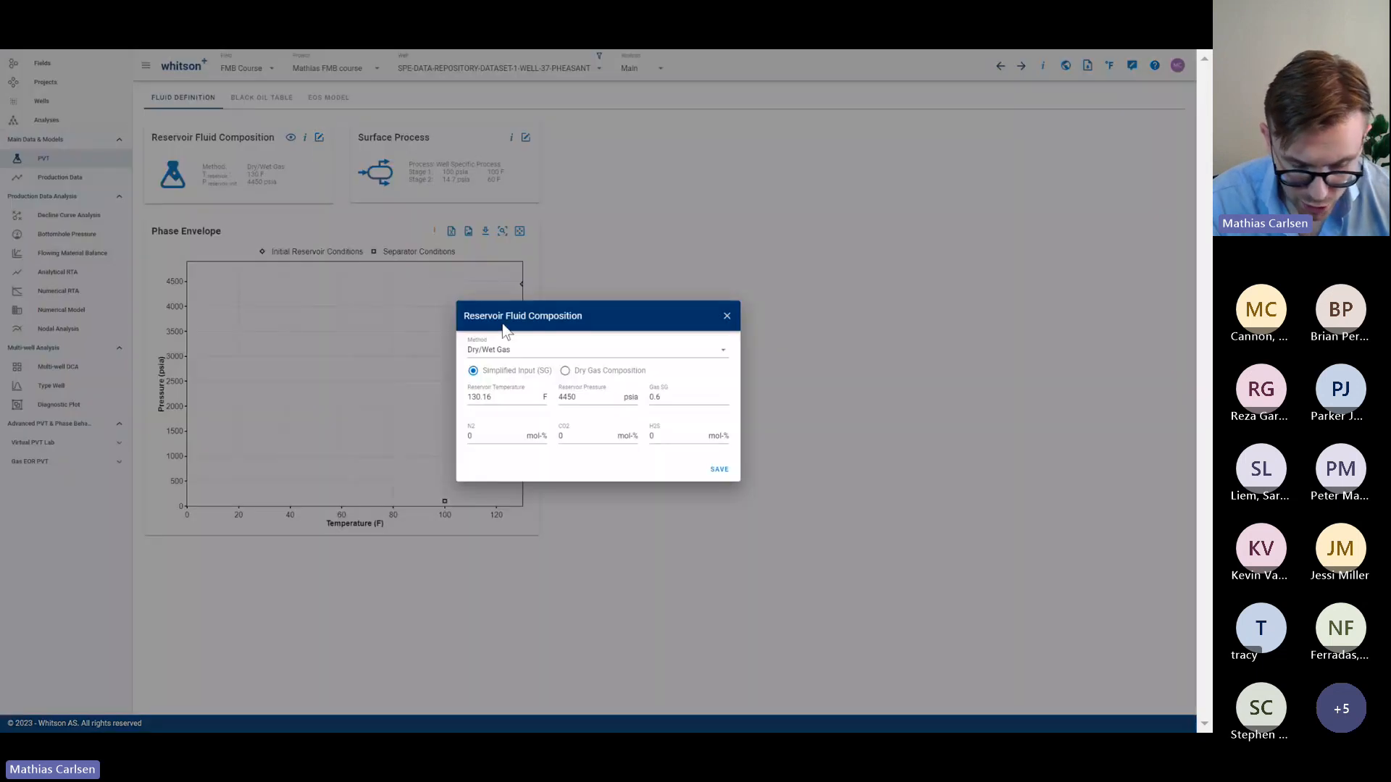
click(503, 354)
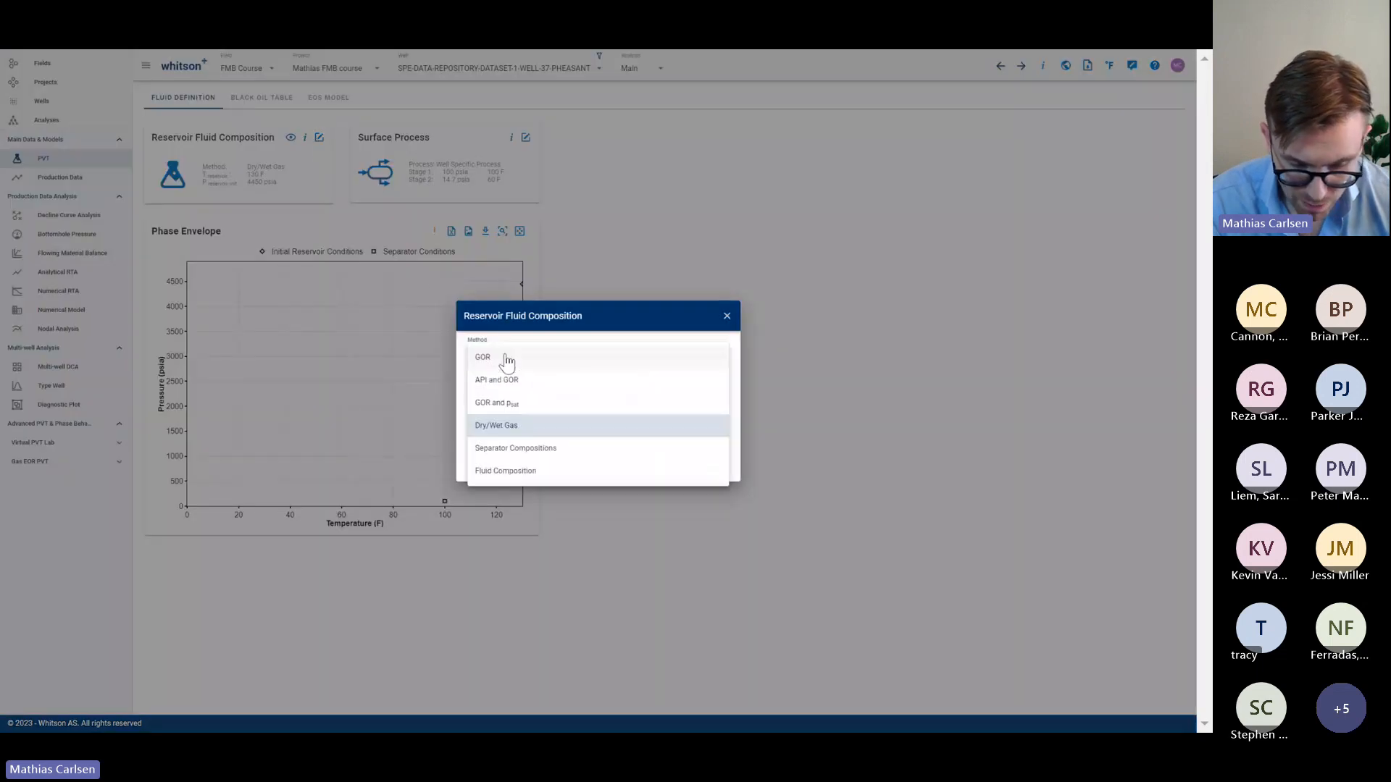
click(502, 429)
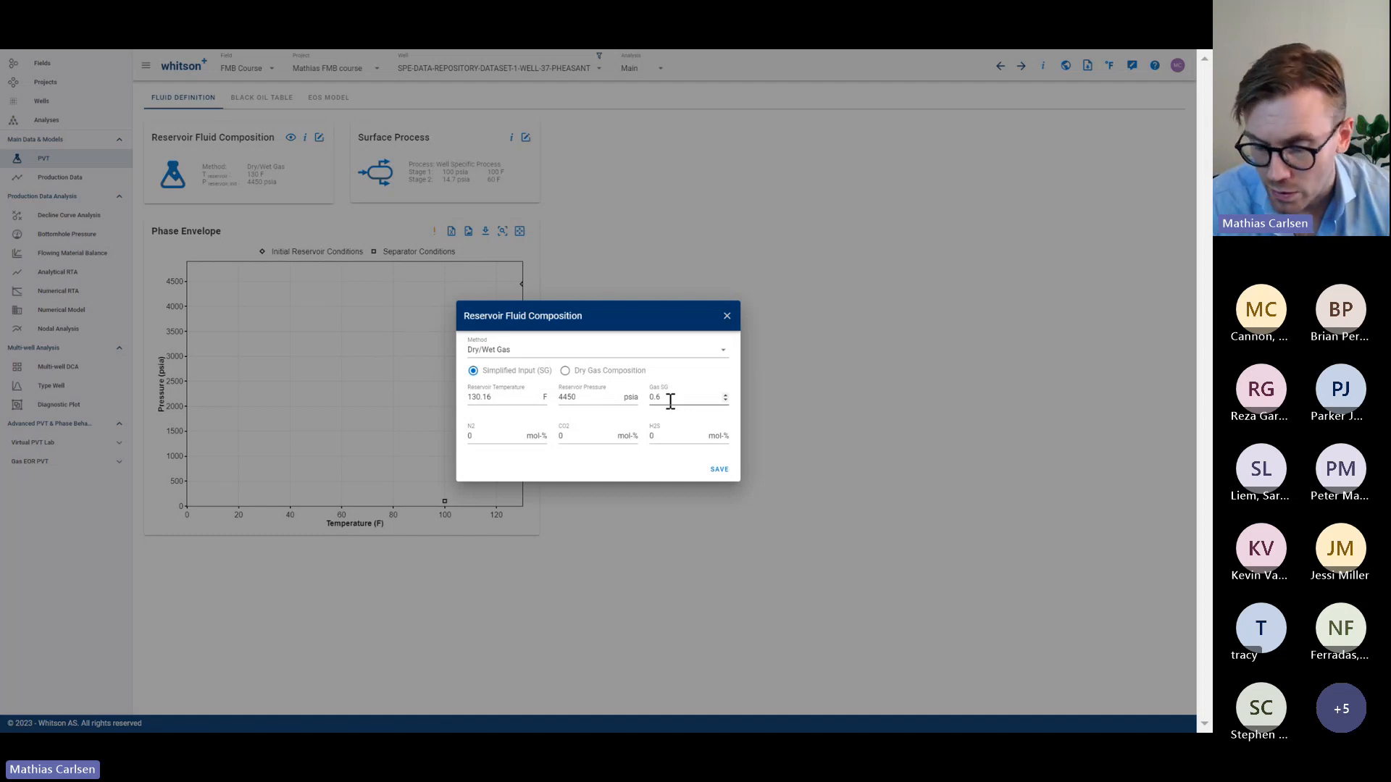
click(727, 318)
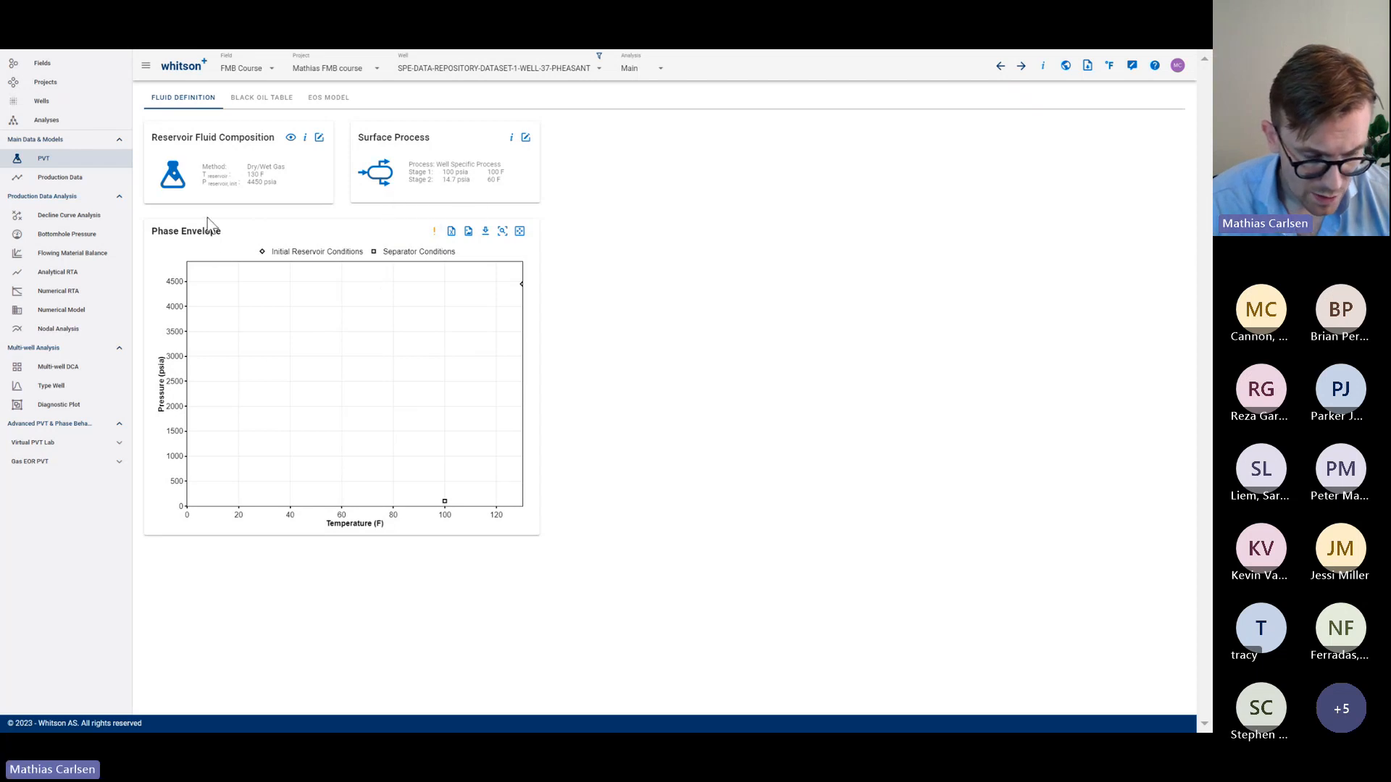
click(262, 100)
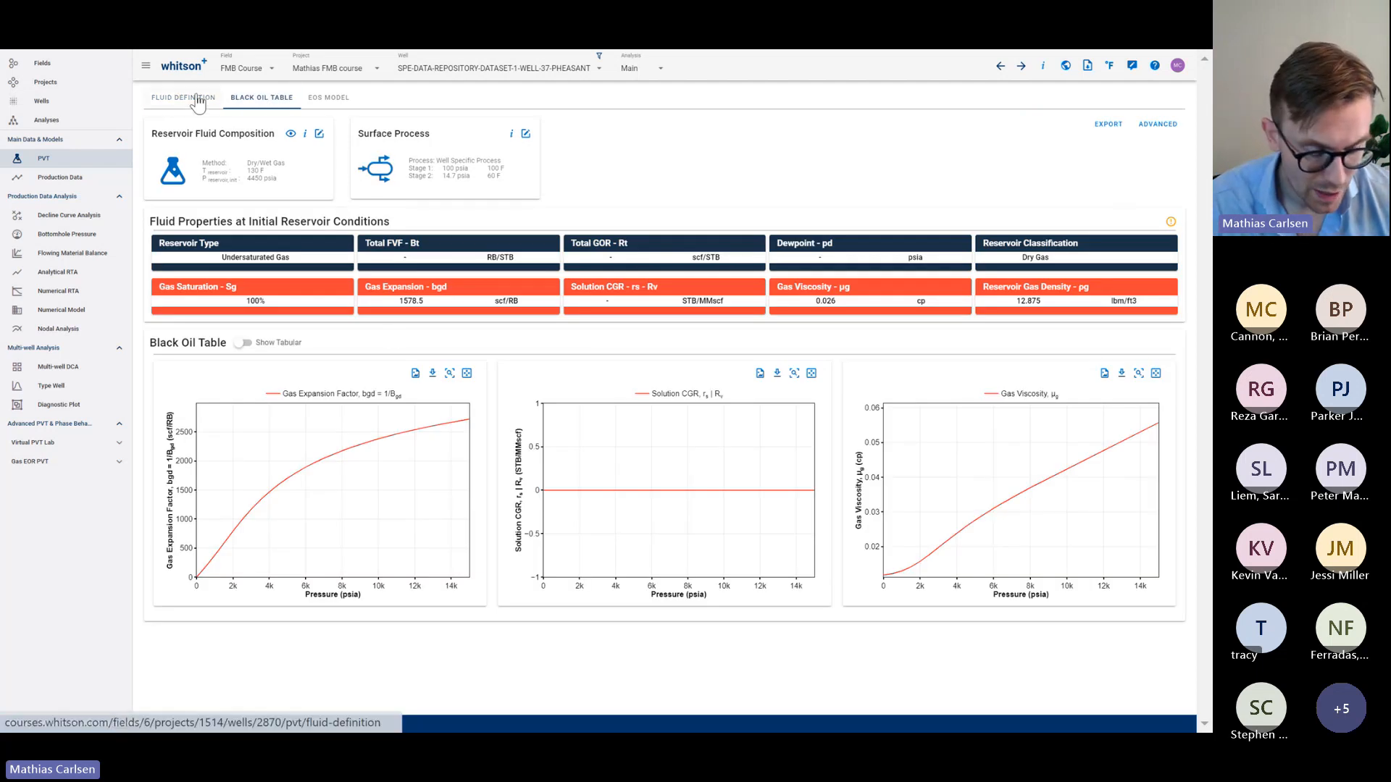
click(197, 101)
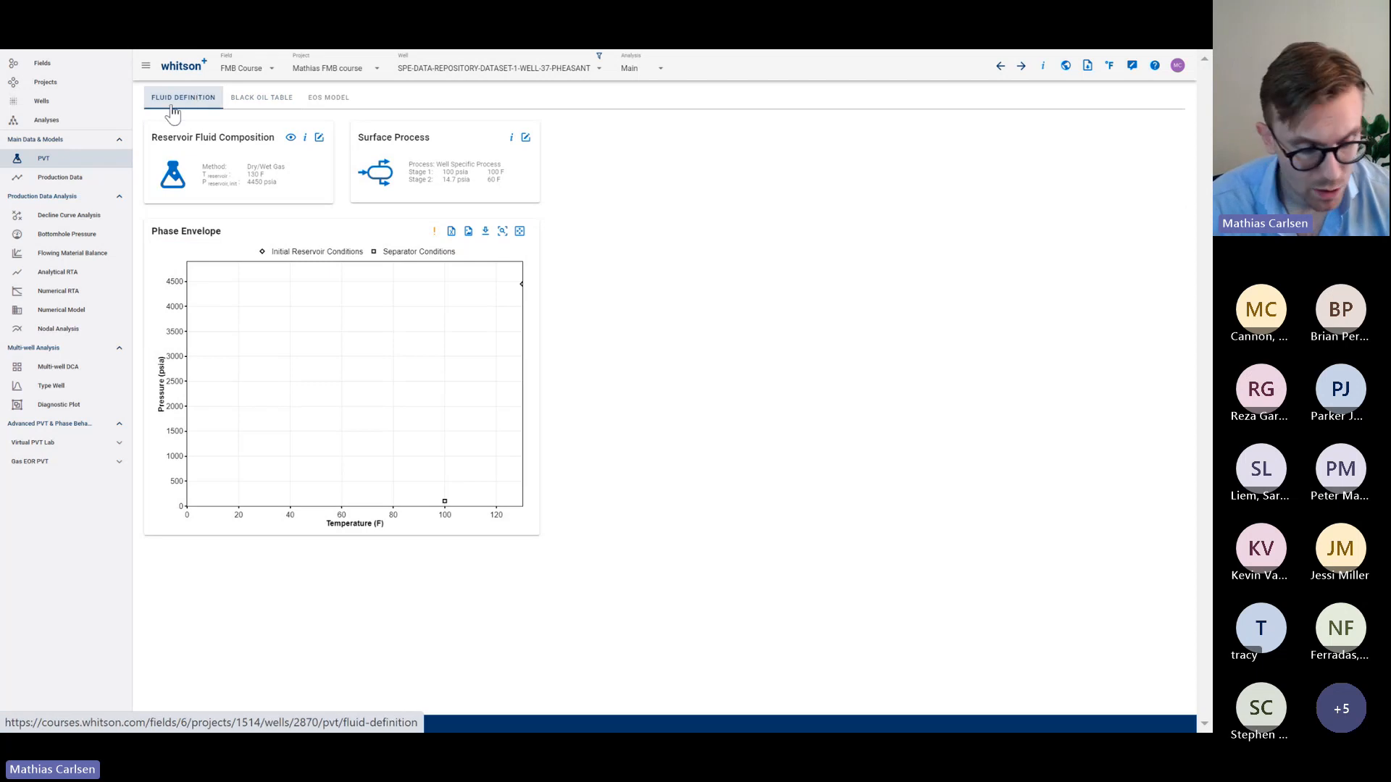
Fit the gas flowing material balance line to the straight late-time pseudo pressure trend, with a slope of about 0.188
click(85, 253)
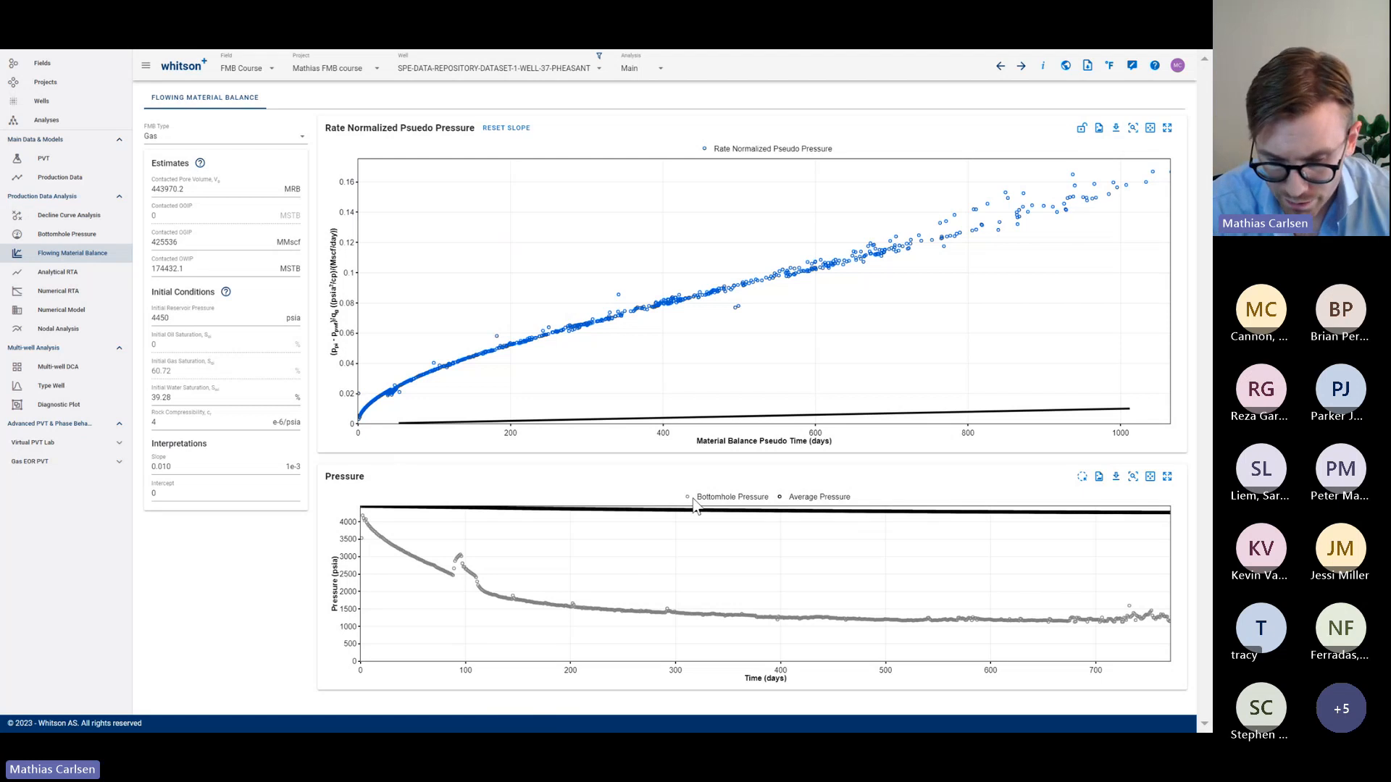
drag(1126, 407, 1092, 197)
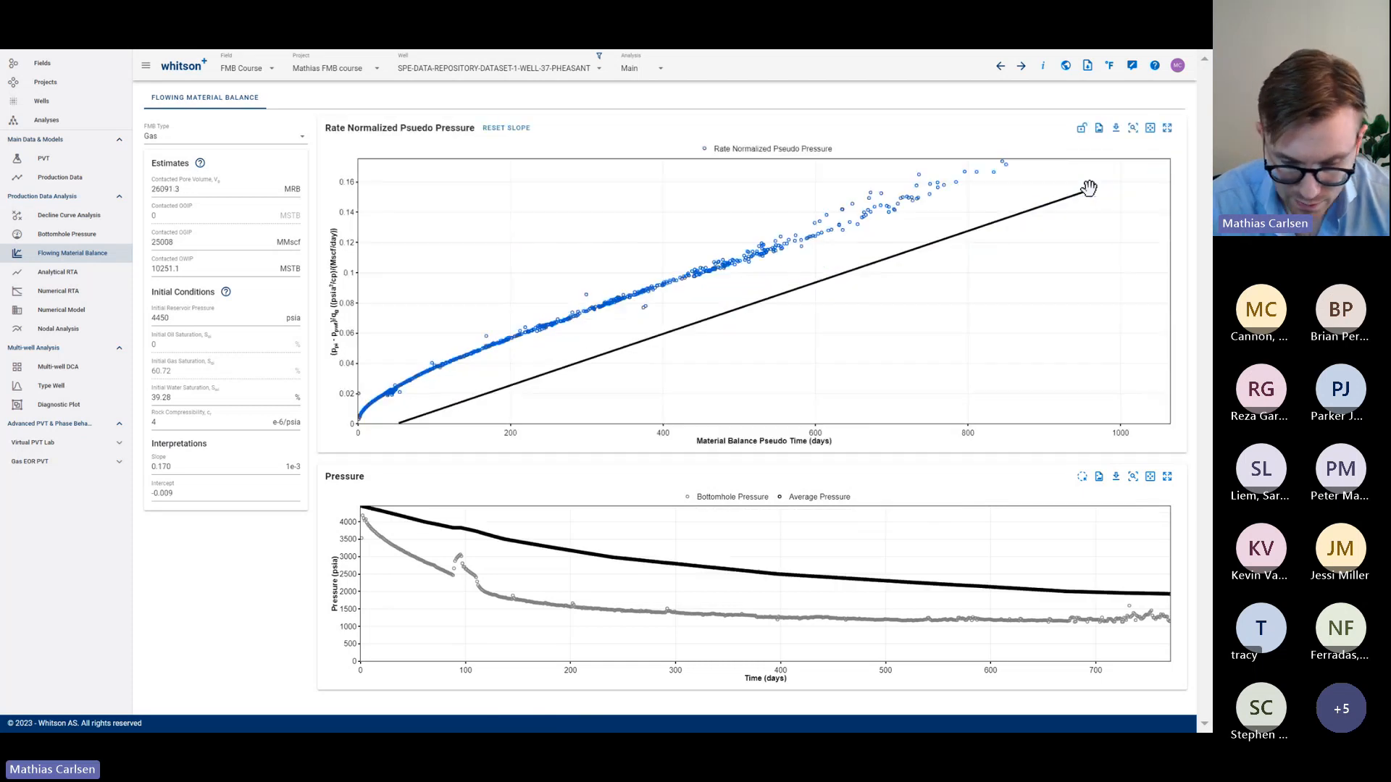
drag(862, 268, 845, 231)
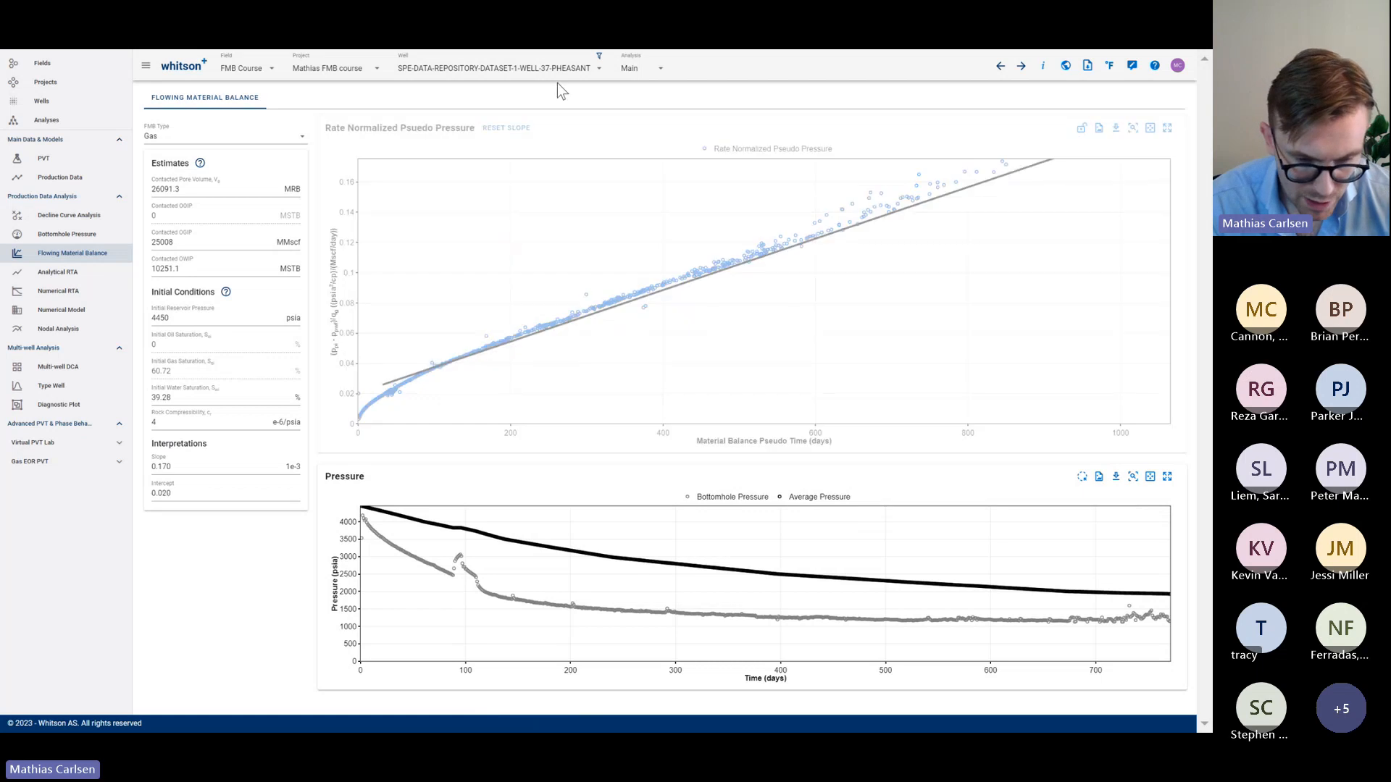
click(509, 130)
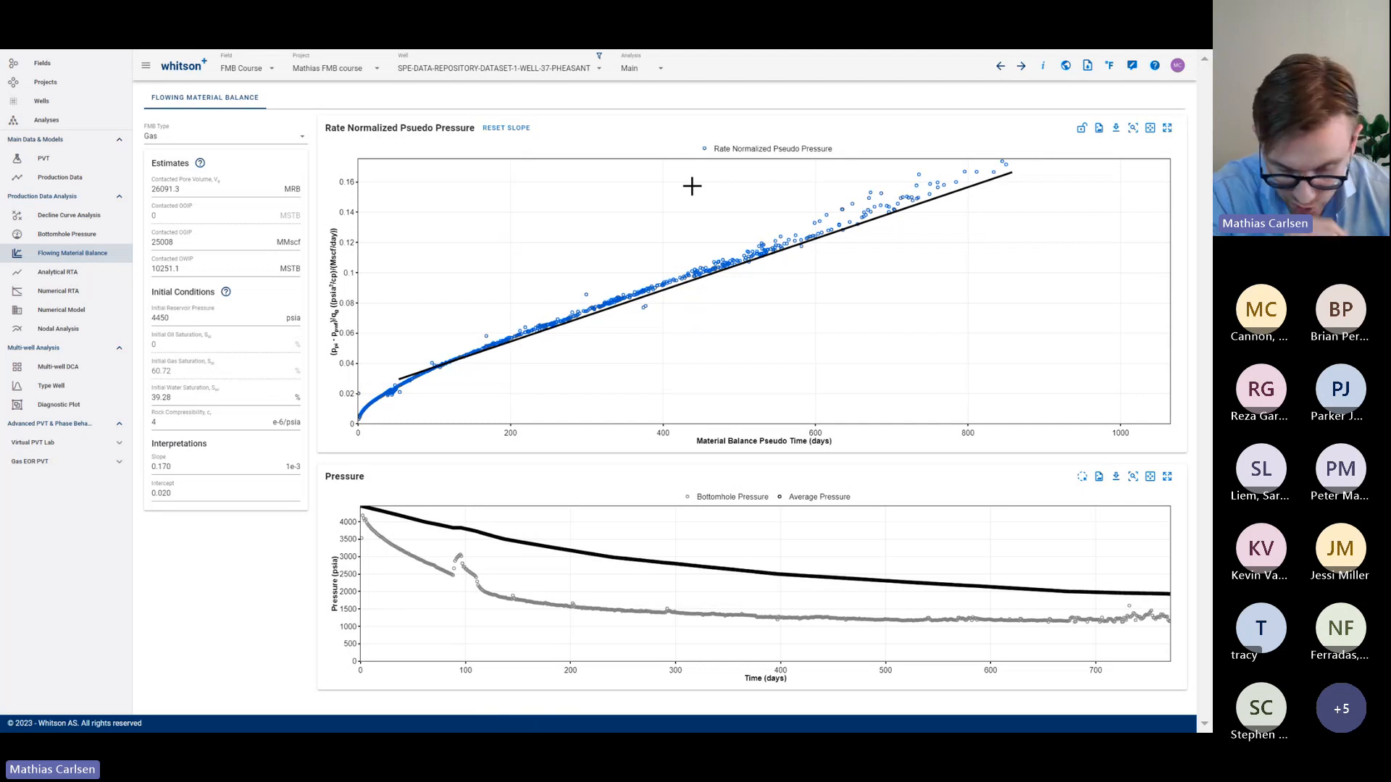
drag(1012, 168, 959, 181)
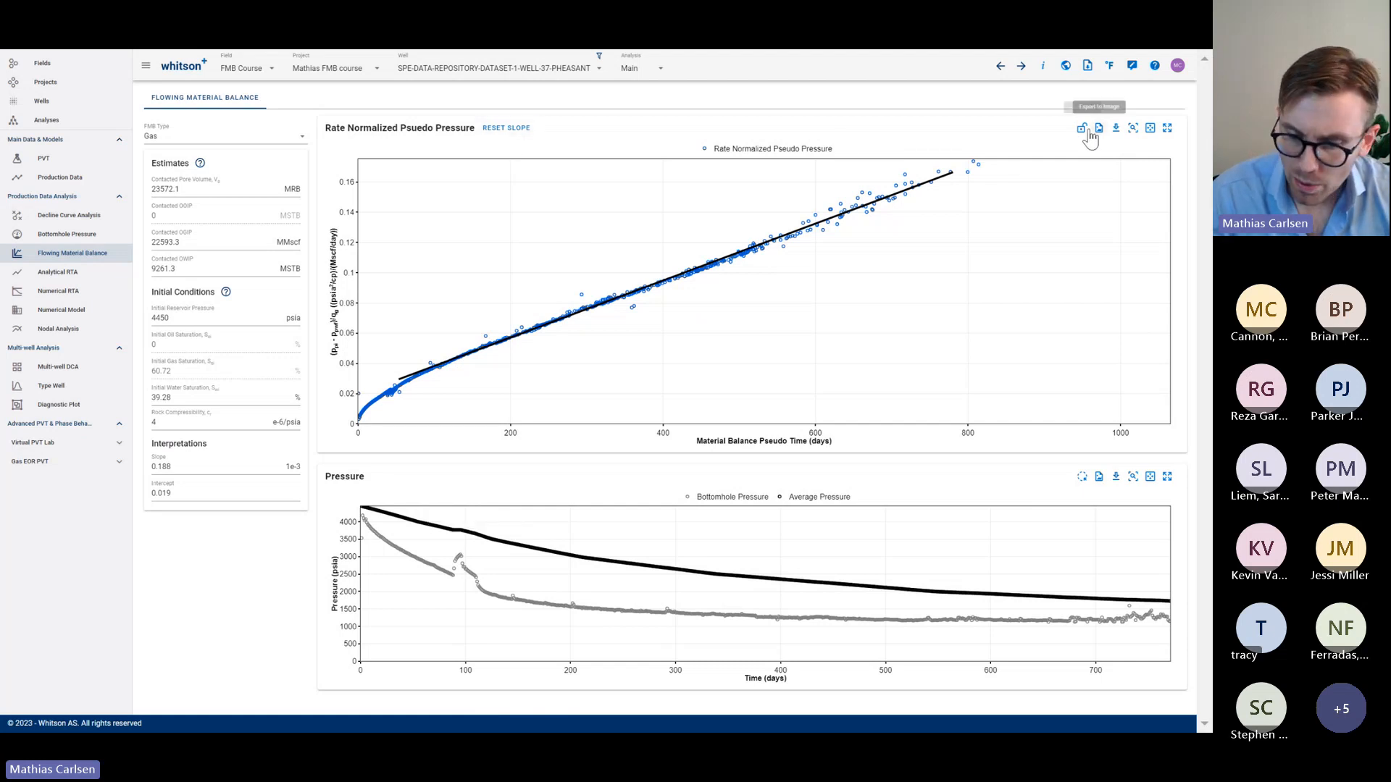
Change the FMB type to Multiphase and run the flowing material balance for the PHEASANT well
click(293, 138)
click(290, 143)
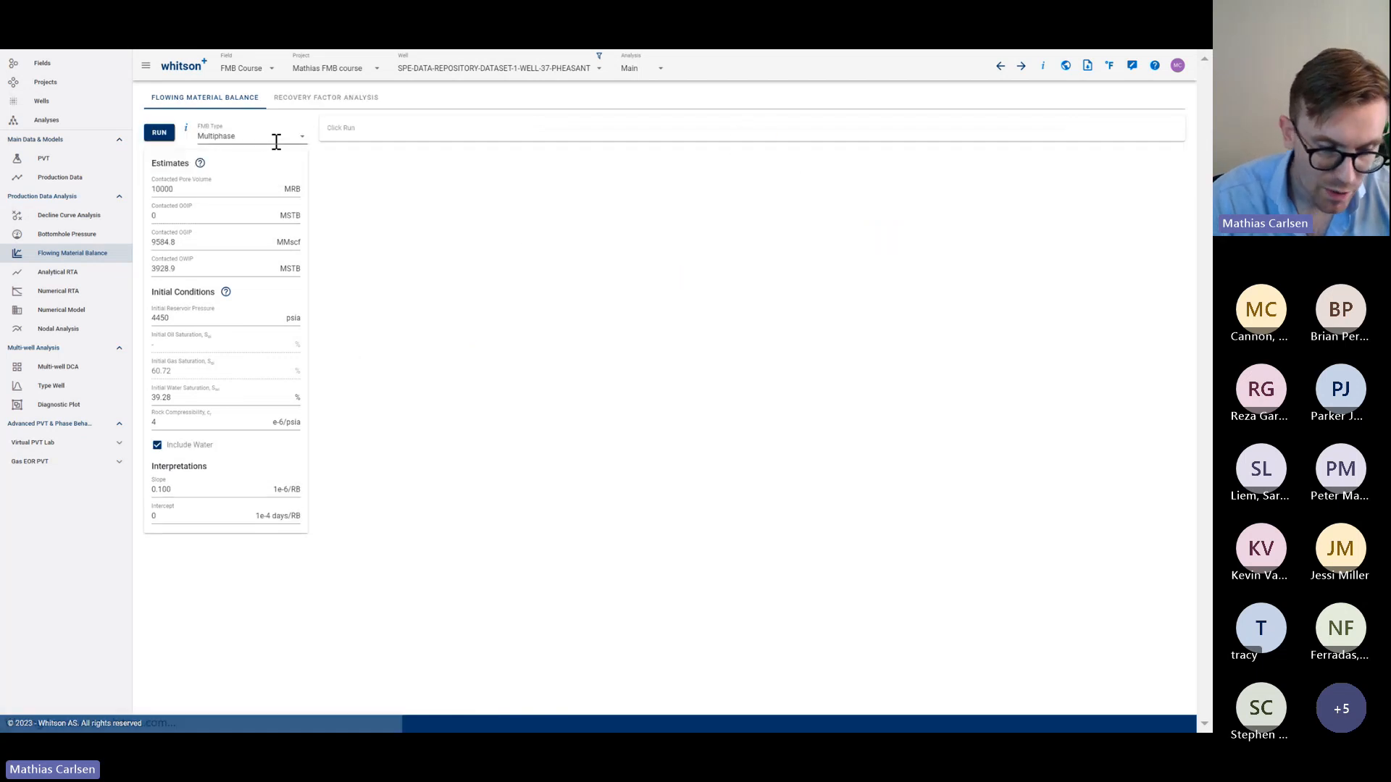
click(161, 134)
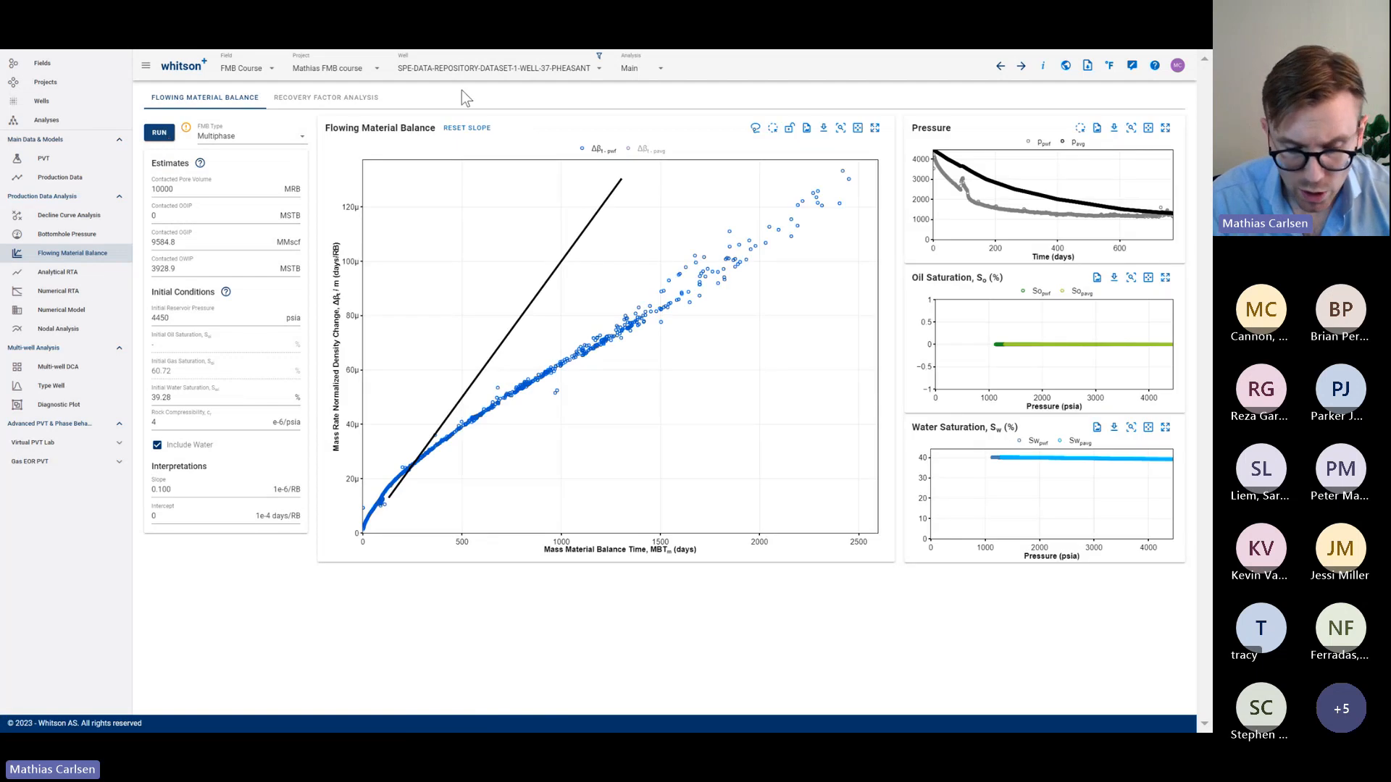
Fit the multiphase FMB line to the late-time data at a slope of about 0.041 and highlight the contacted OGIP estimate
drag(621, 179, 761, 297)
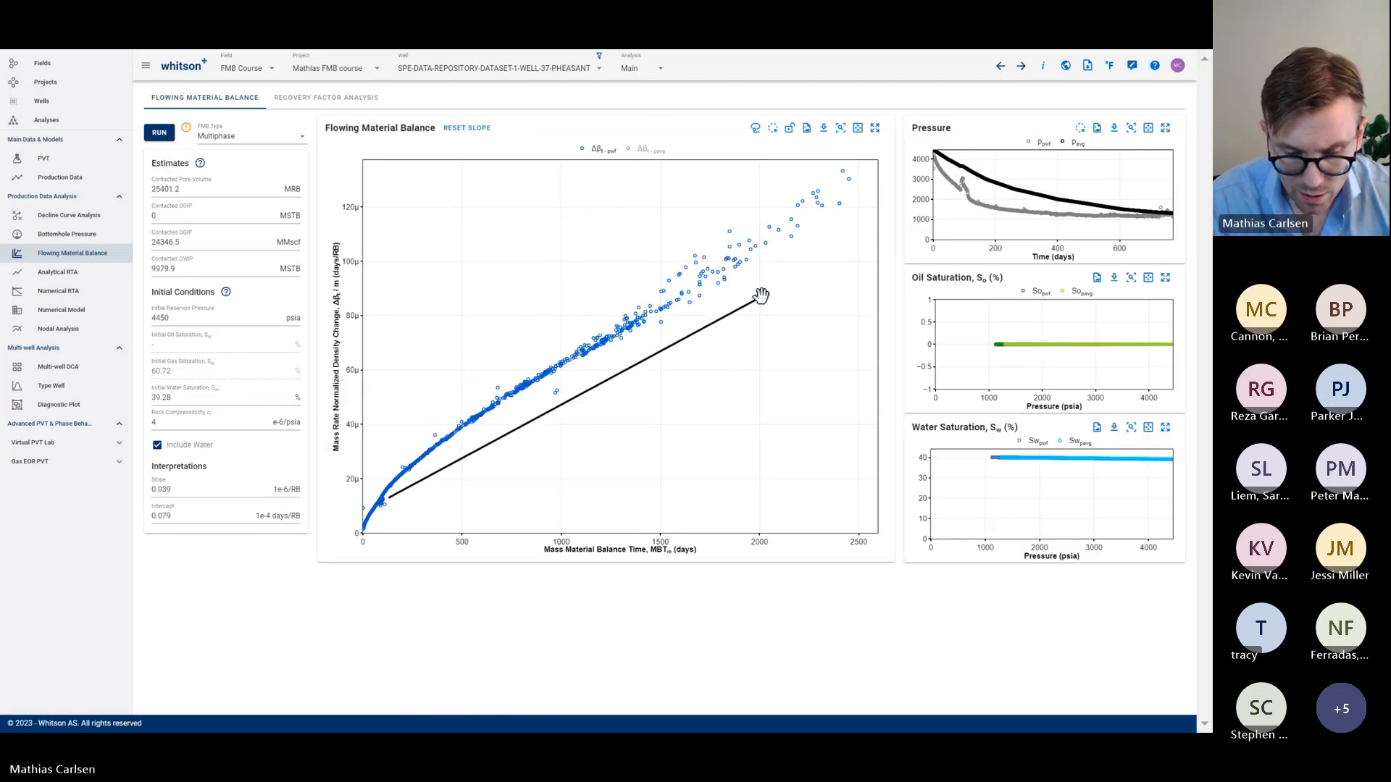
drag(643, 367, 711, 293)
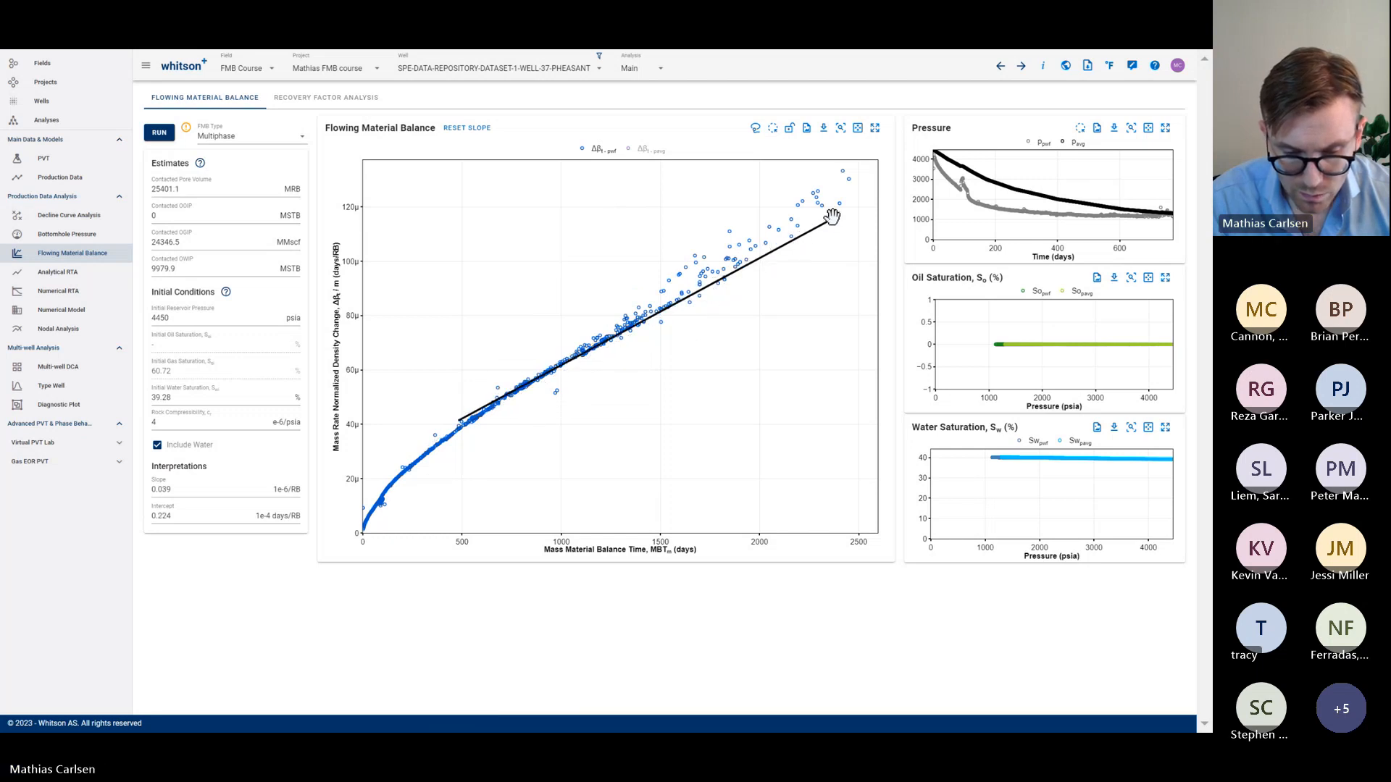
drag(828, 214, 791, 231)
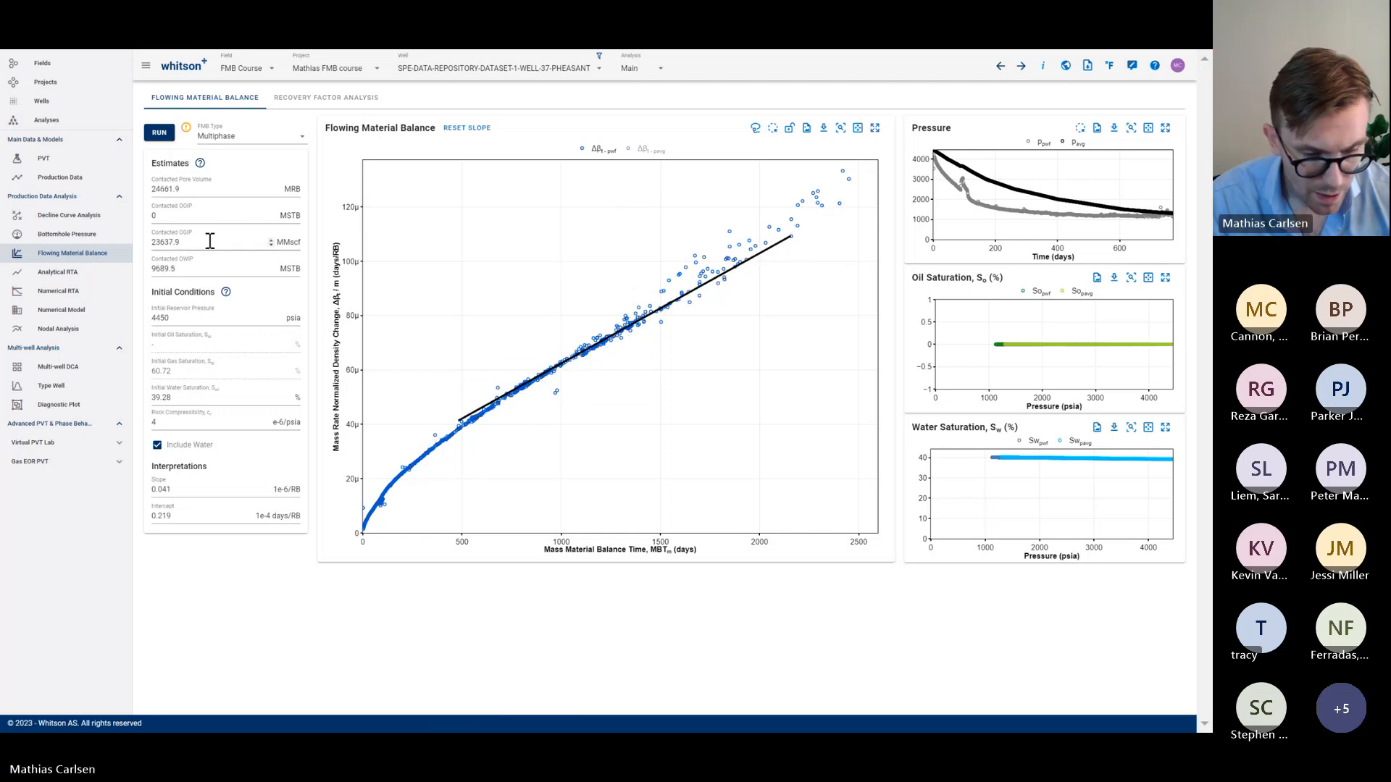
drag(208, 242, 153, 244)
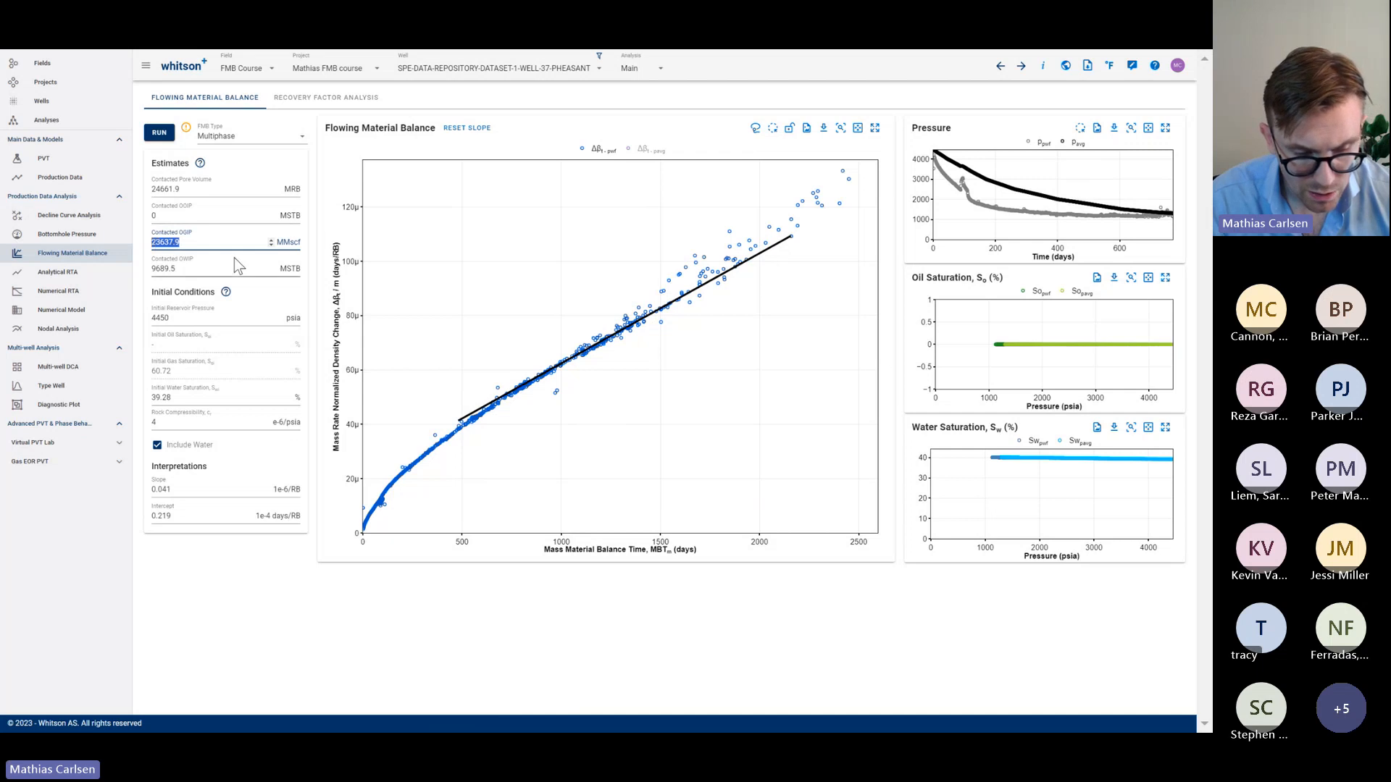
Rerun the multiphase FMB for the PHEASANT well and switch the FMB type between Gas and Multiphase to compare contacted volumes
click(174, 144)
click(171, 137)
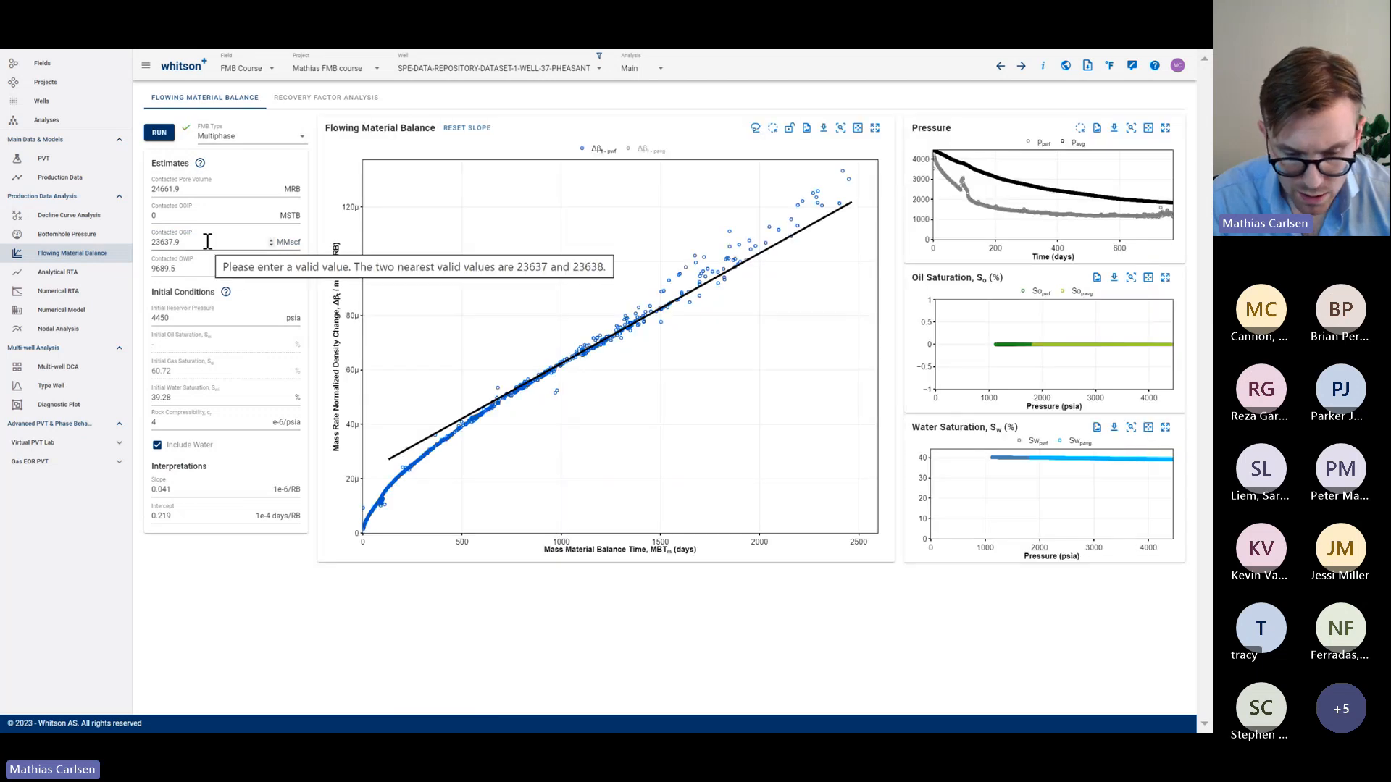
click(243, 136)
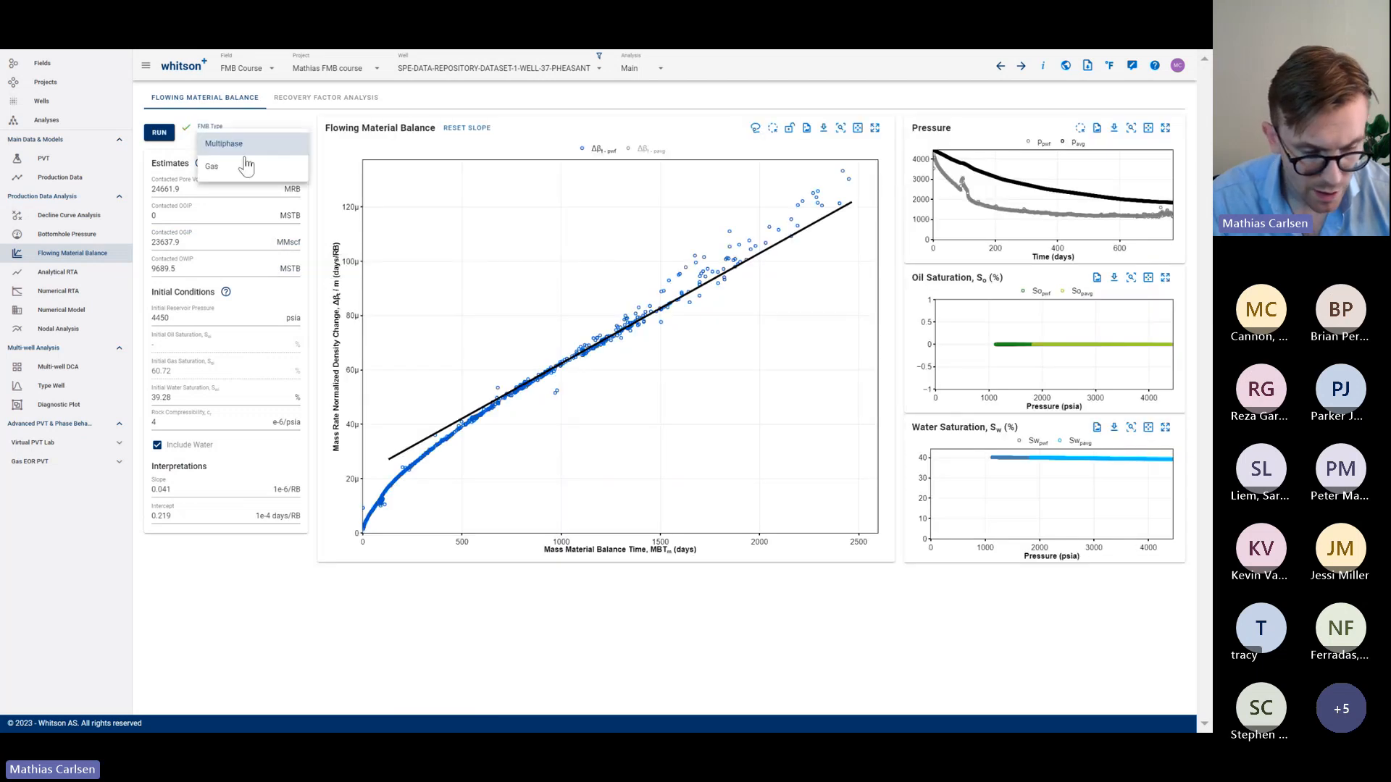
click(243, 168)
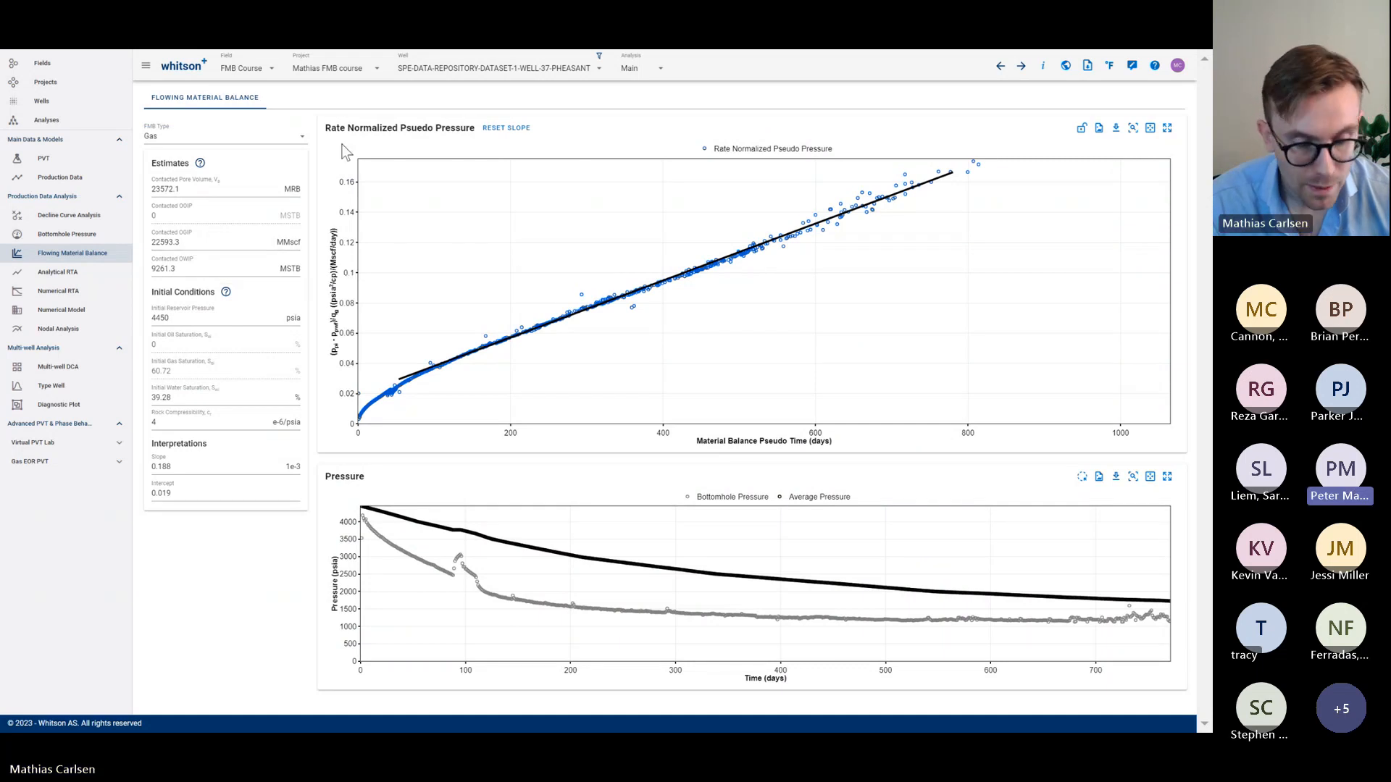
click(268, 136)
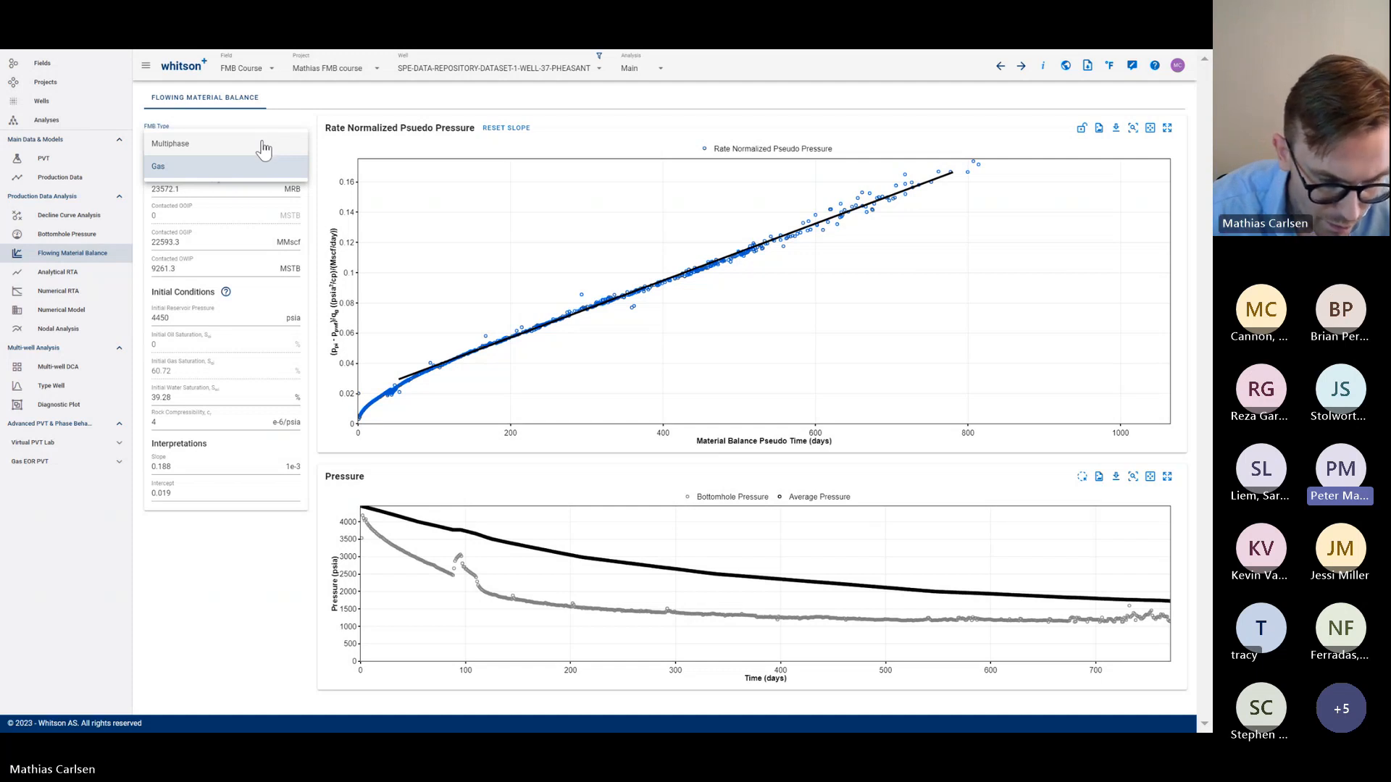
click(264, 144)
Export the Well Information Data for all wells in the project and save the file
click(105, 103)
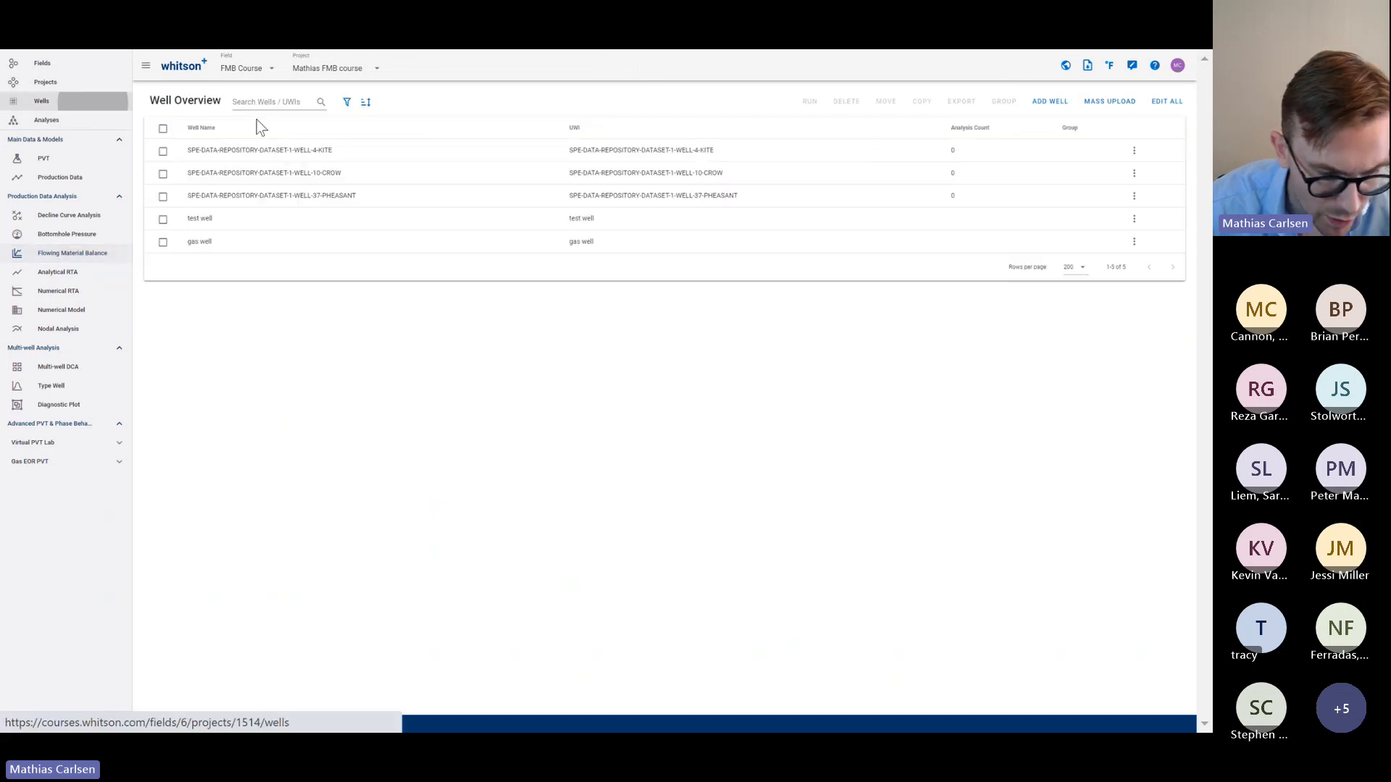
click(163, 128)
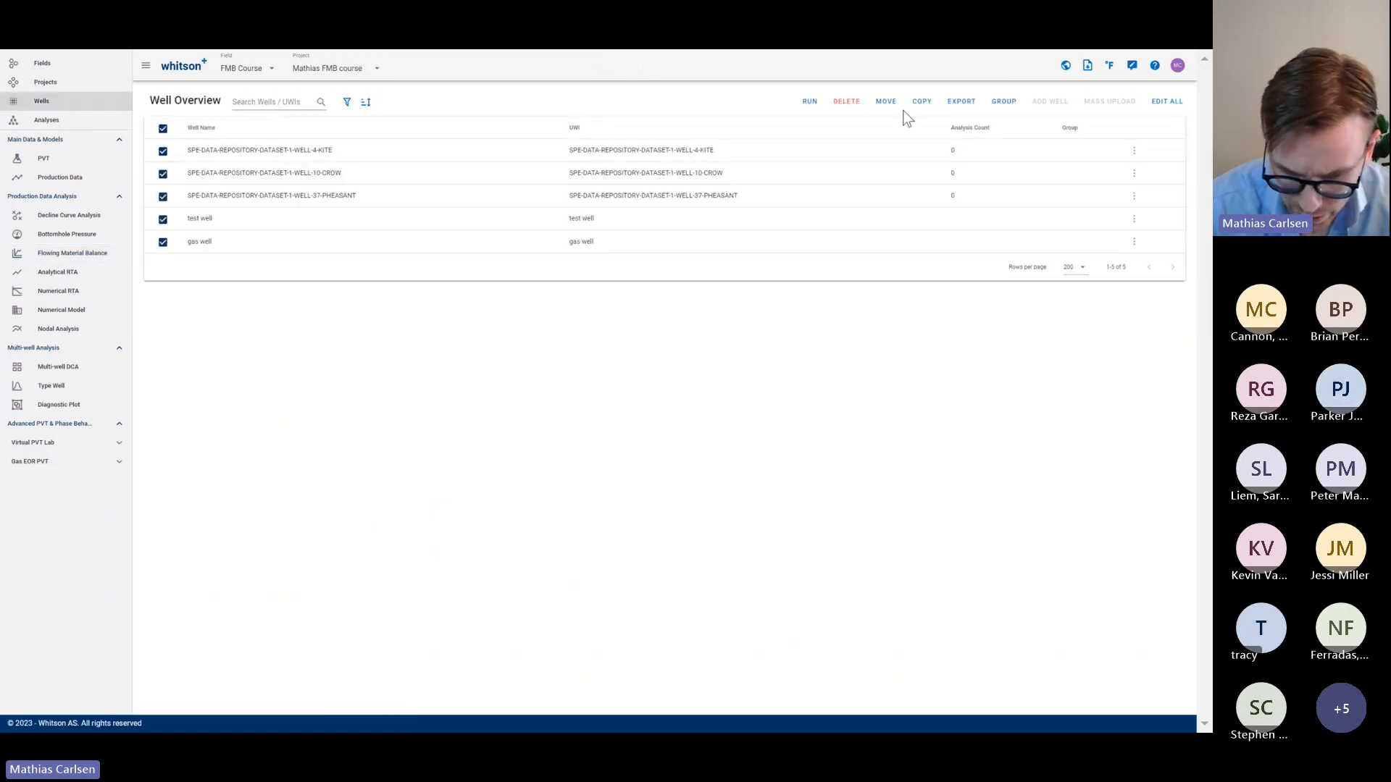
click(958, 104)
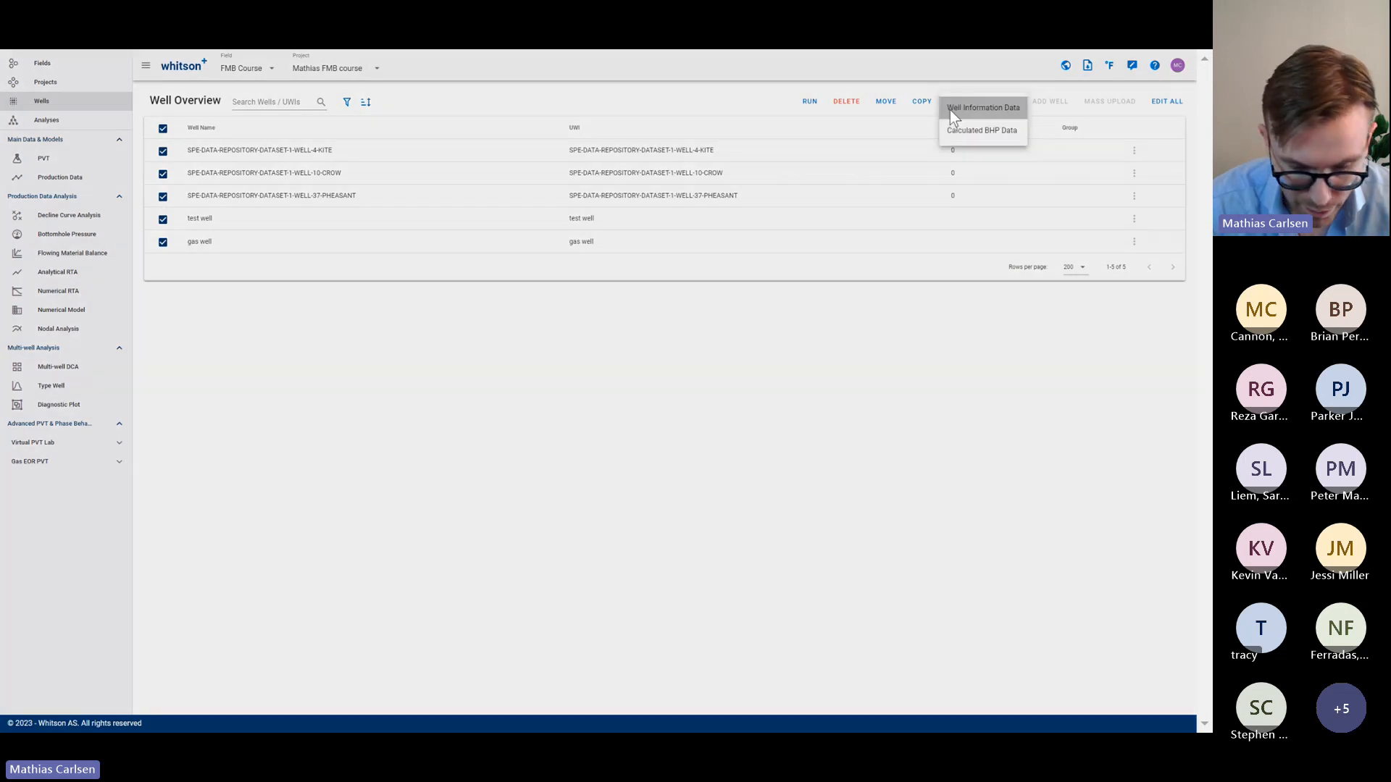
click(951, 111)
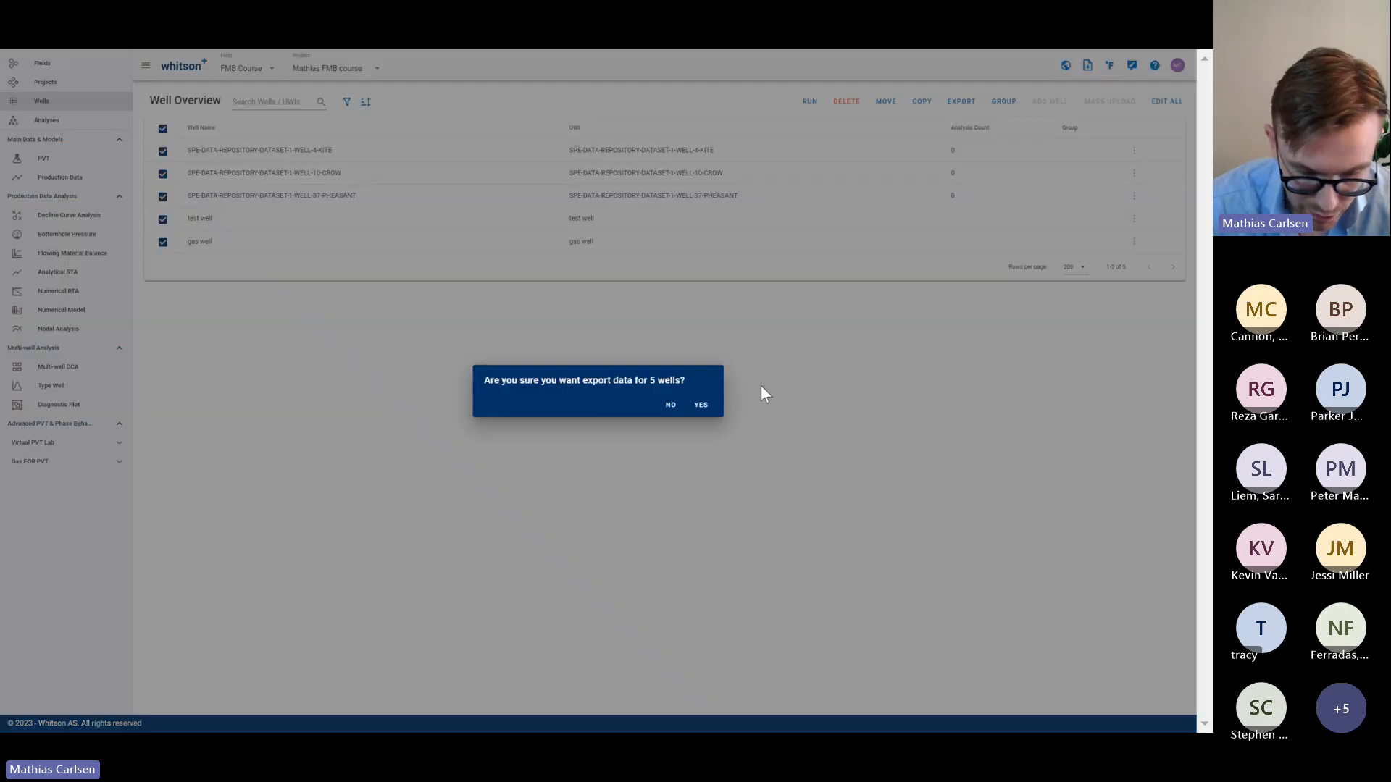
click(701, 408)
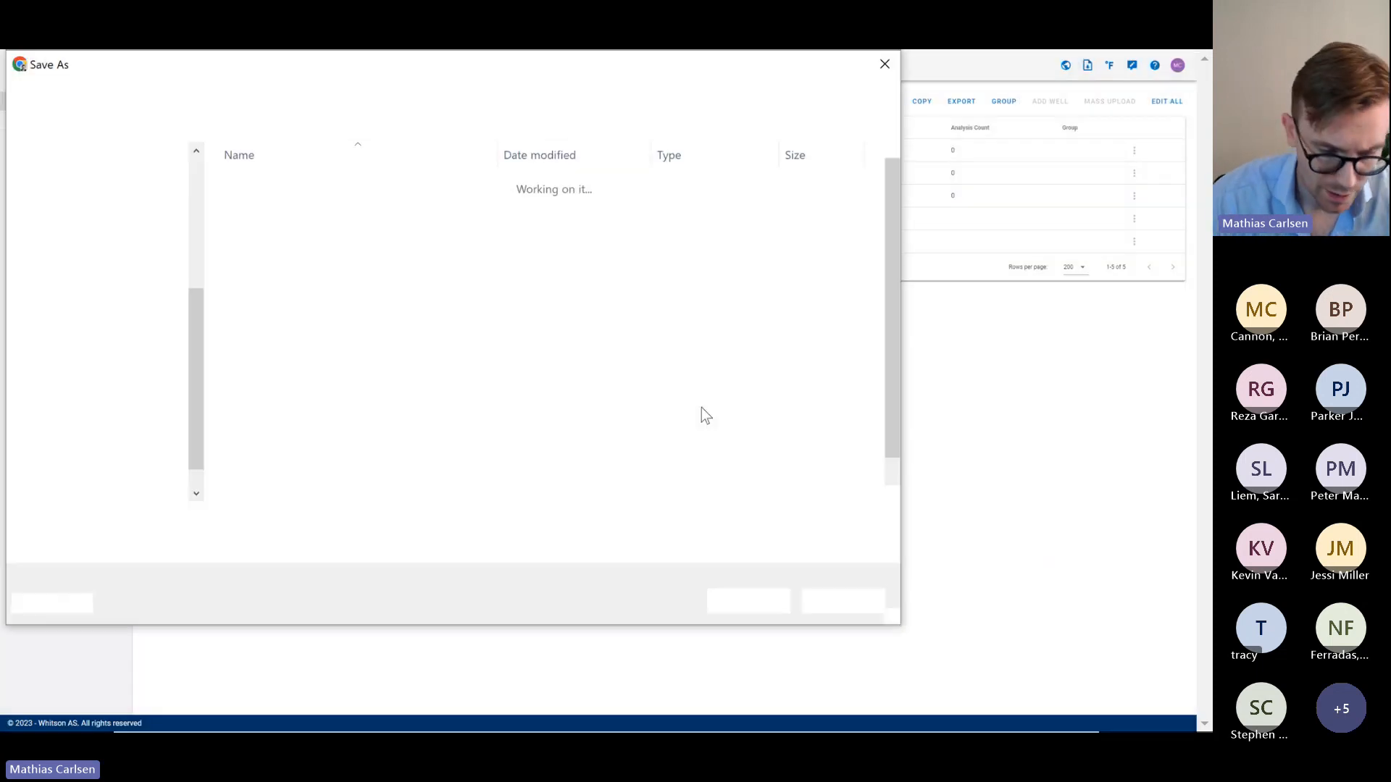
key(Return)
Open the exported wellAnalysis workbook in Excel and examine the flowing material balance and recovery factor columns
key(F11)
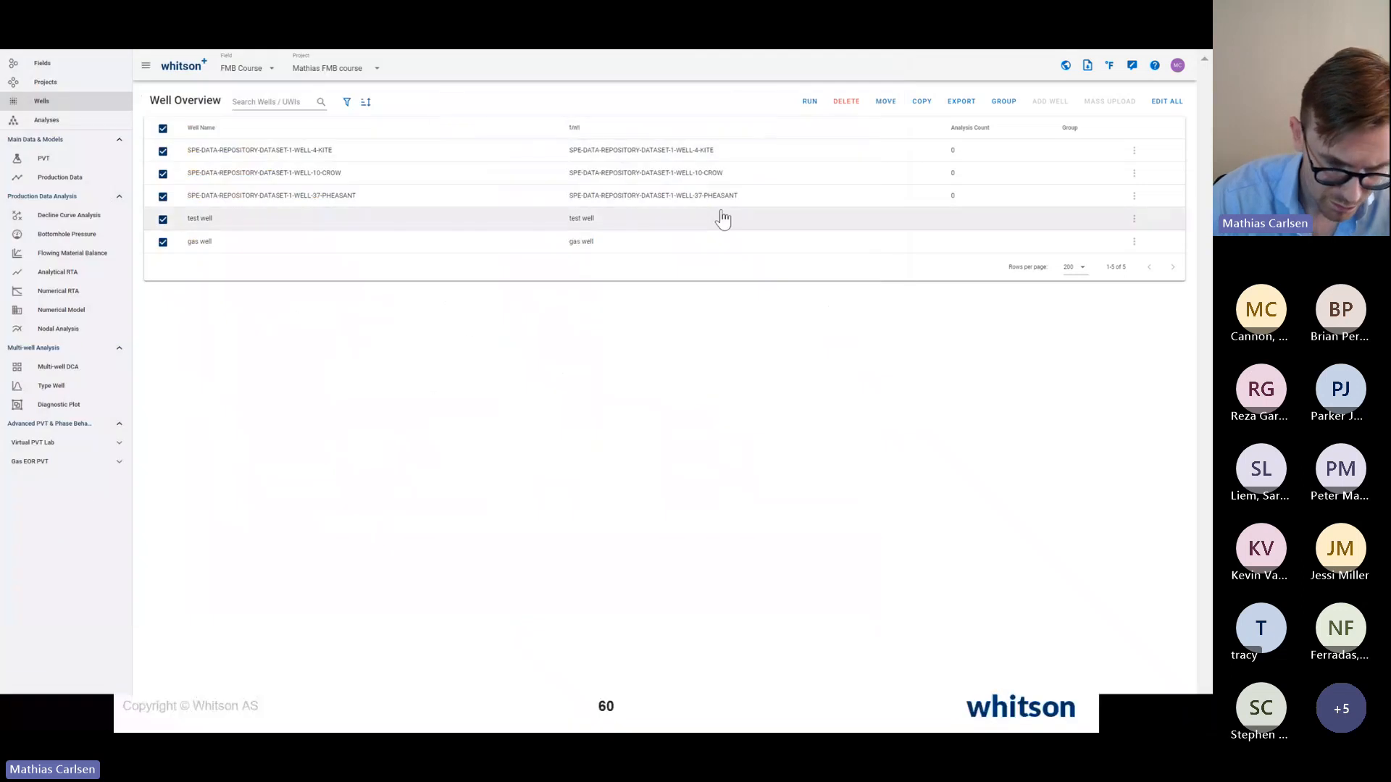
mouse_move(998, 145)
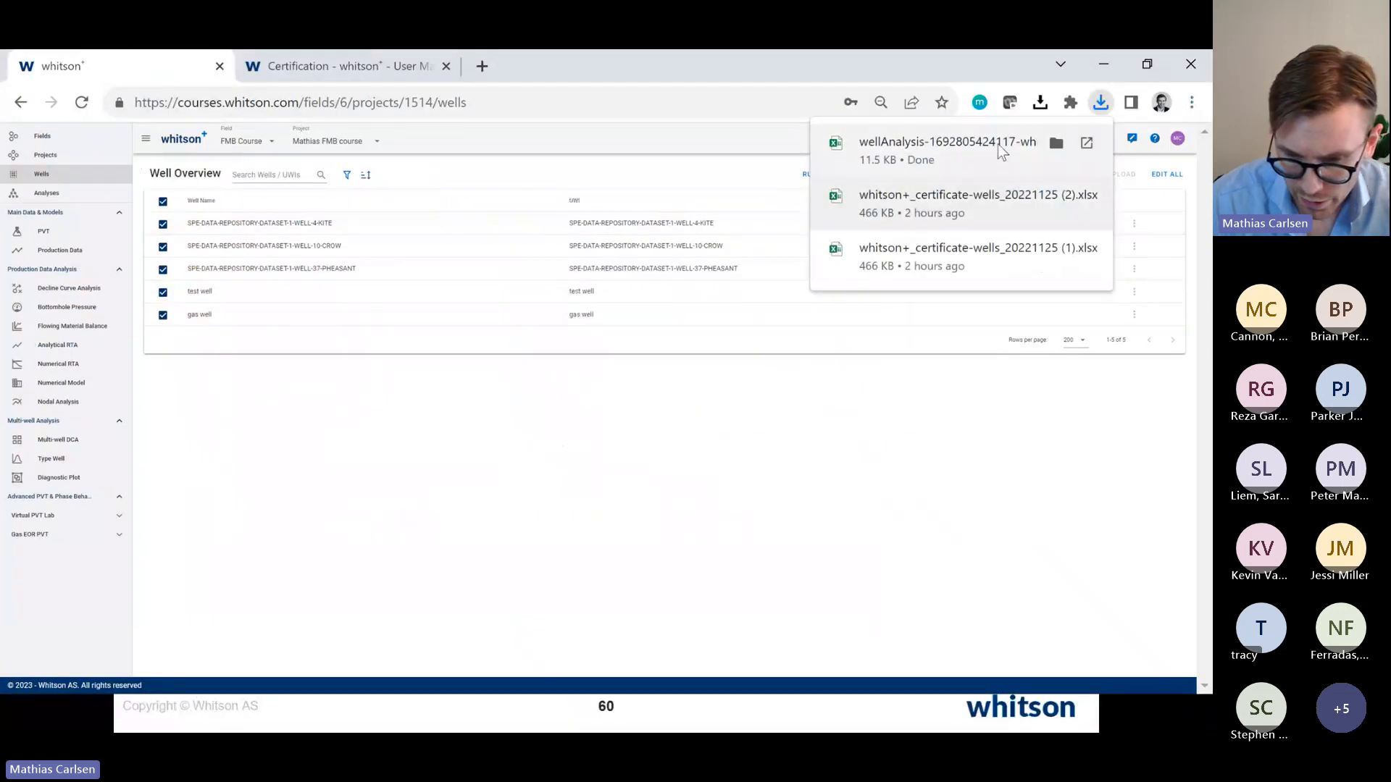
click(1086, 144)
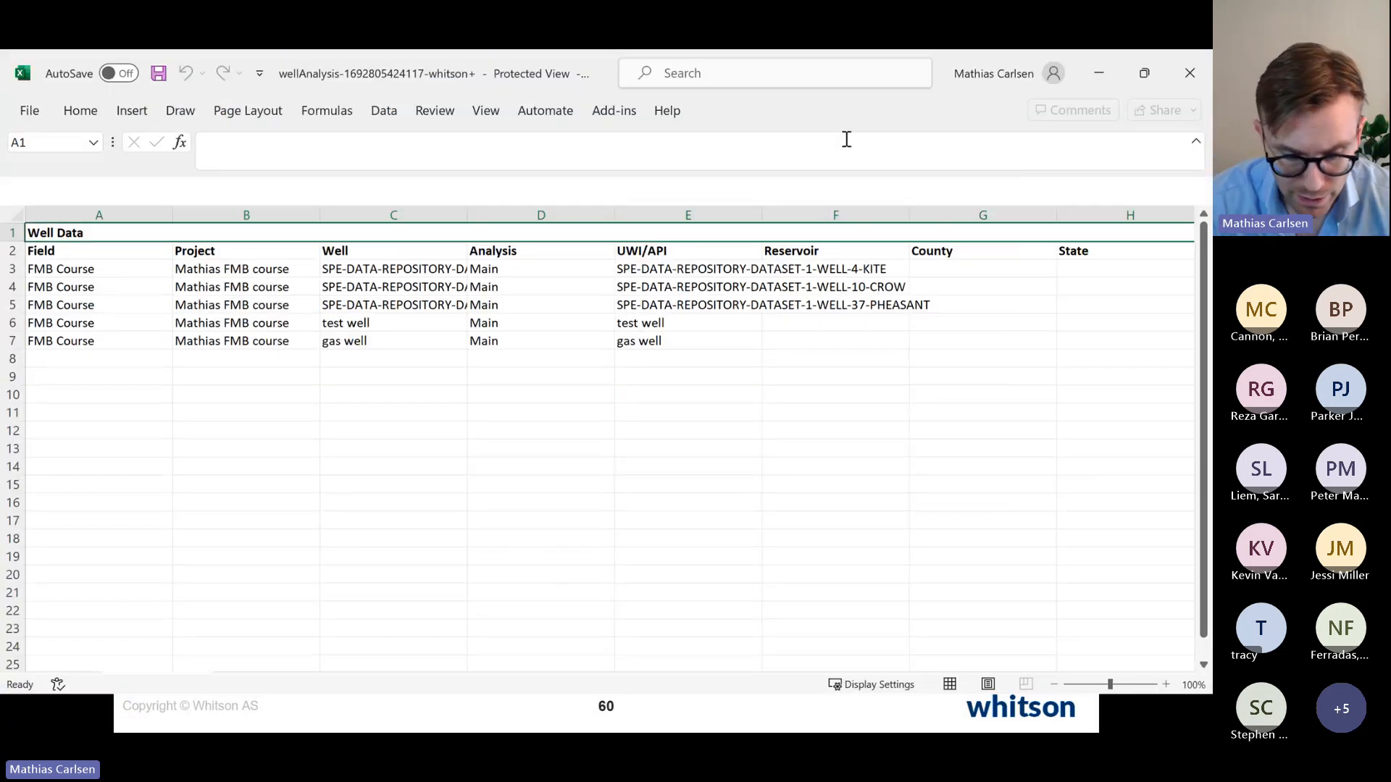
click(757, 385)
scroll(757, 385, right, 3)
scroll(757, 386, right, 10)
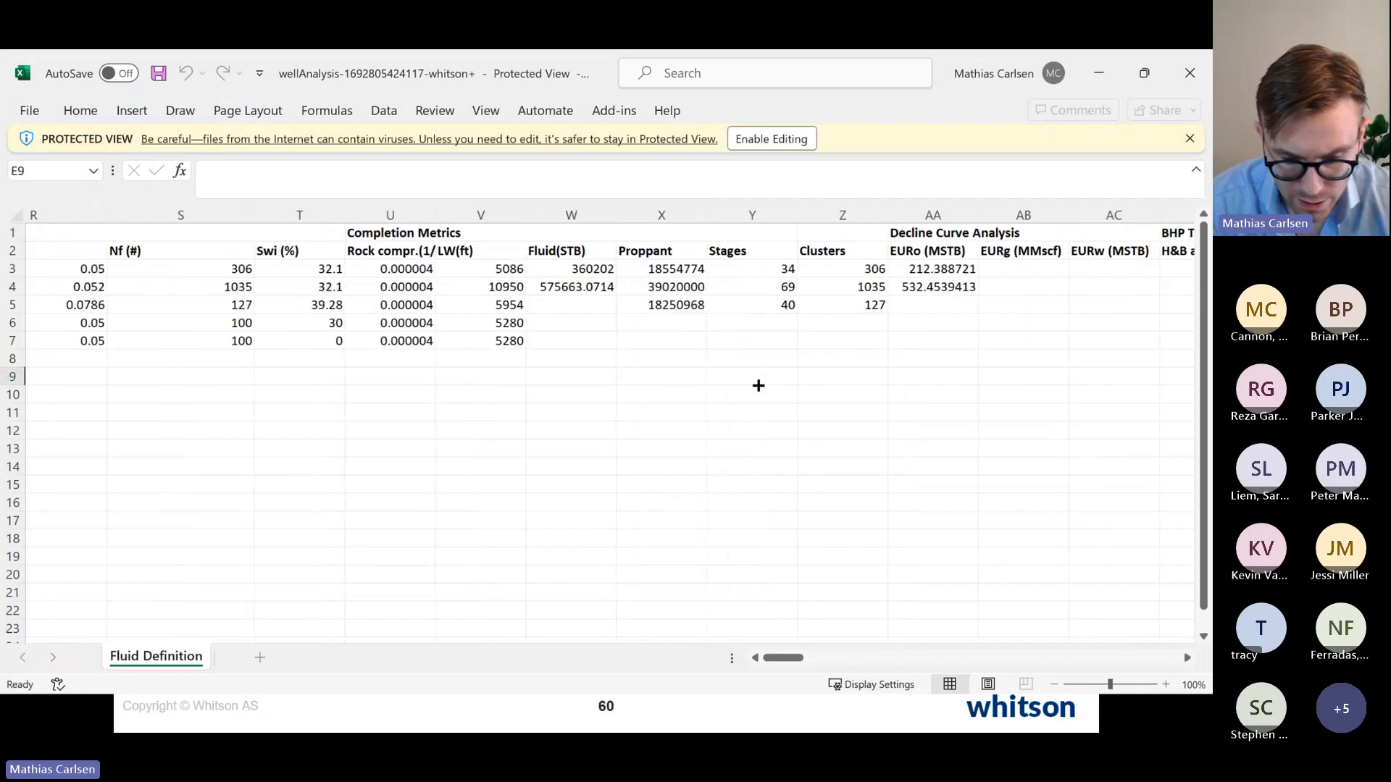
scroll(757, 385, right, 5)
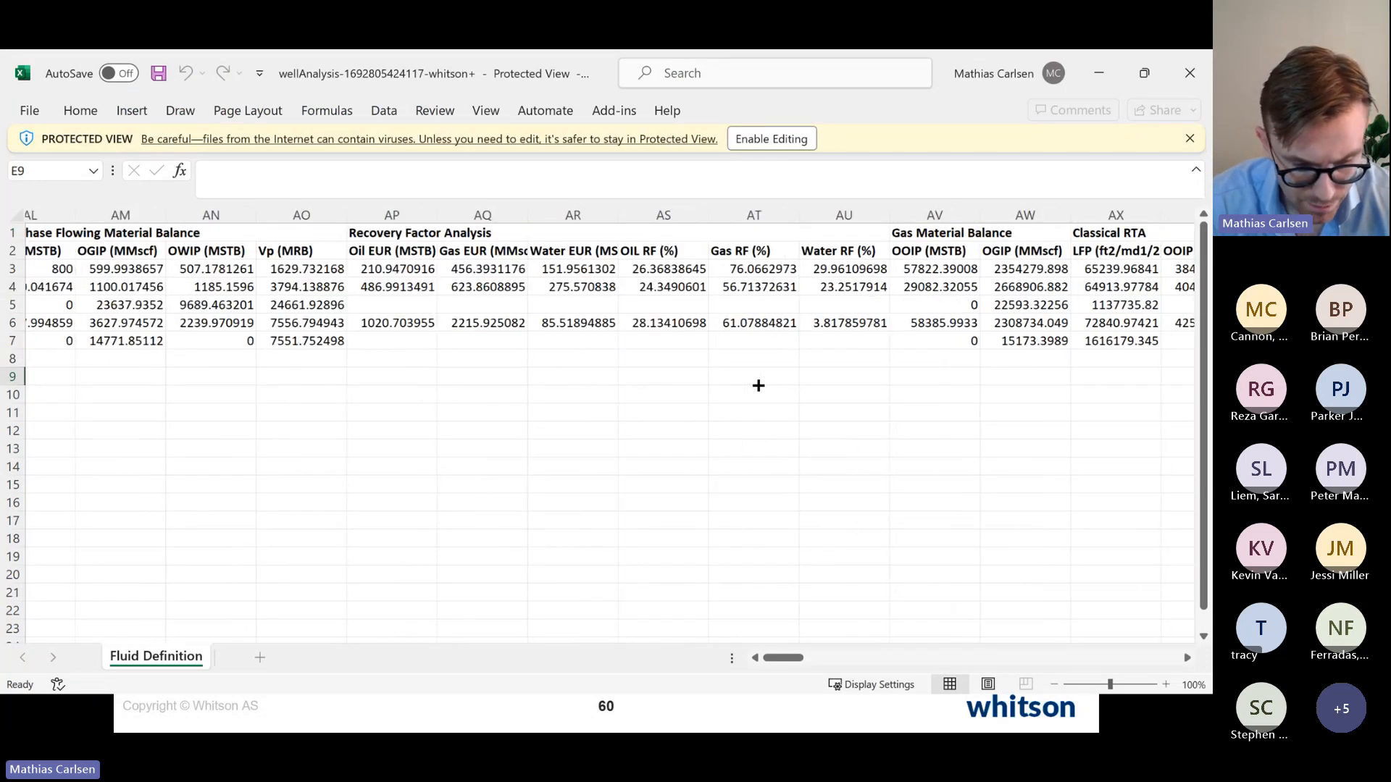
scroll(757, 385, left, 1)
scroll(507, 275, right, 1)
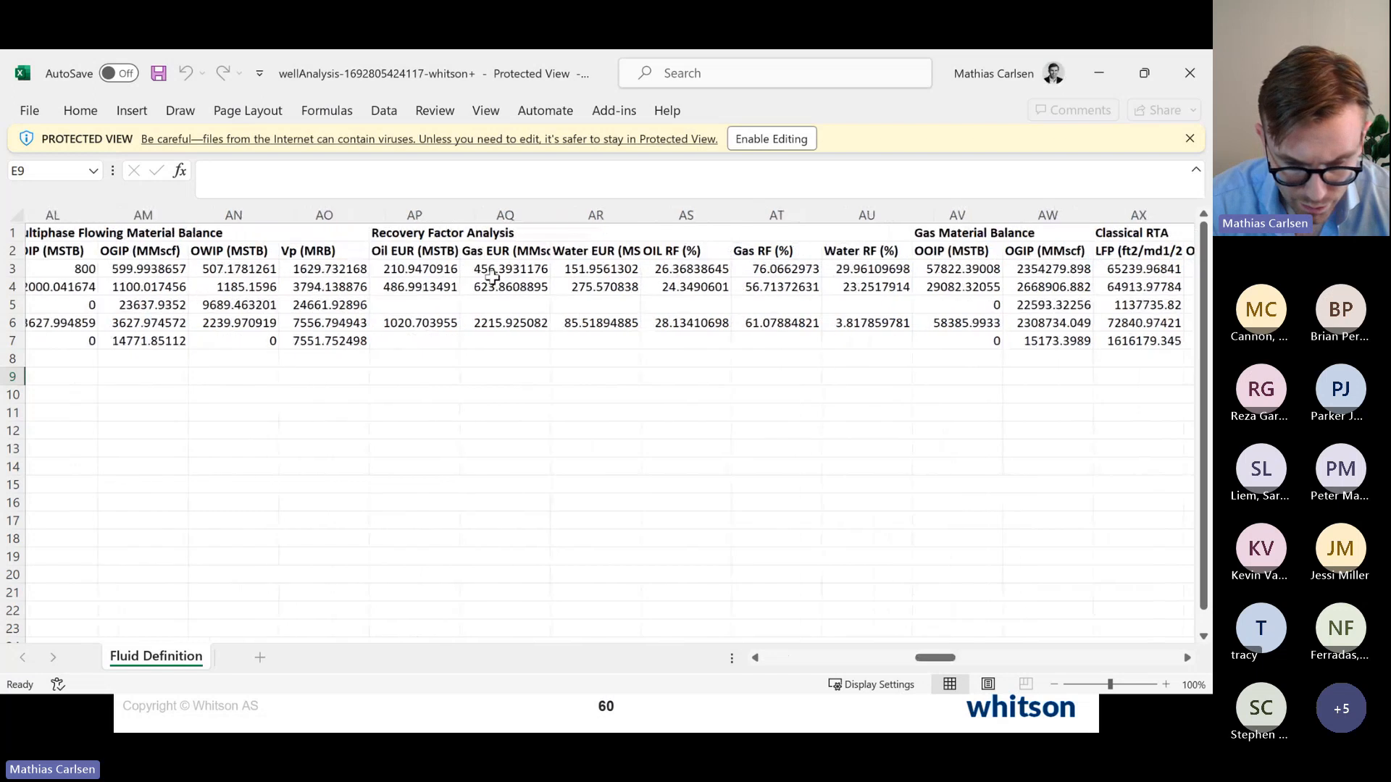
Highlight the Multiphase Flowing Material Balance results and the Gas Material Balance results for all wells
scroll(507, 275, left, 1)
click(89, 238)
drag(89, 243, 336, 342)
scroll(570, 360, right, 2)
scroll(570, 361, right, 1)
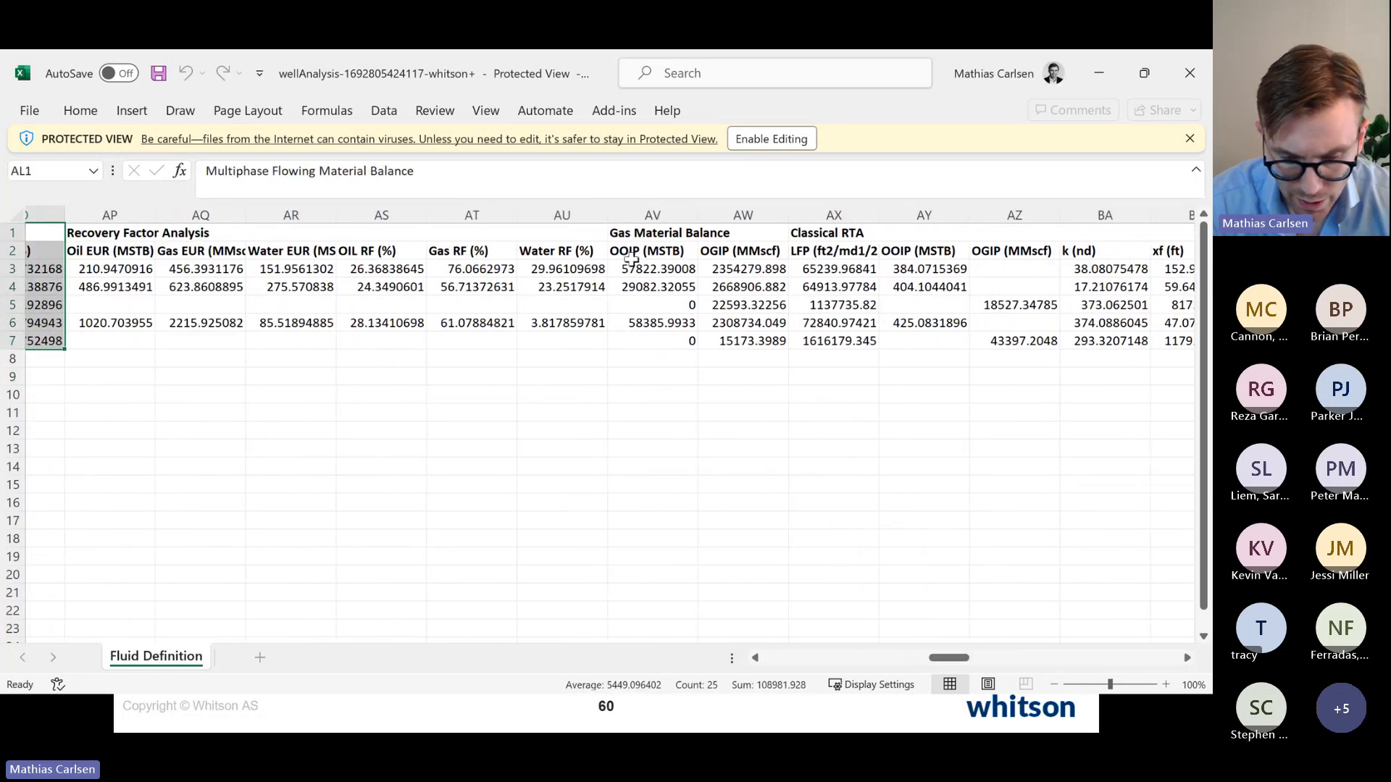
drag(638, 232, 728, 346)
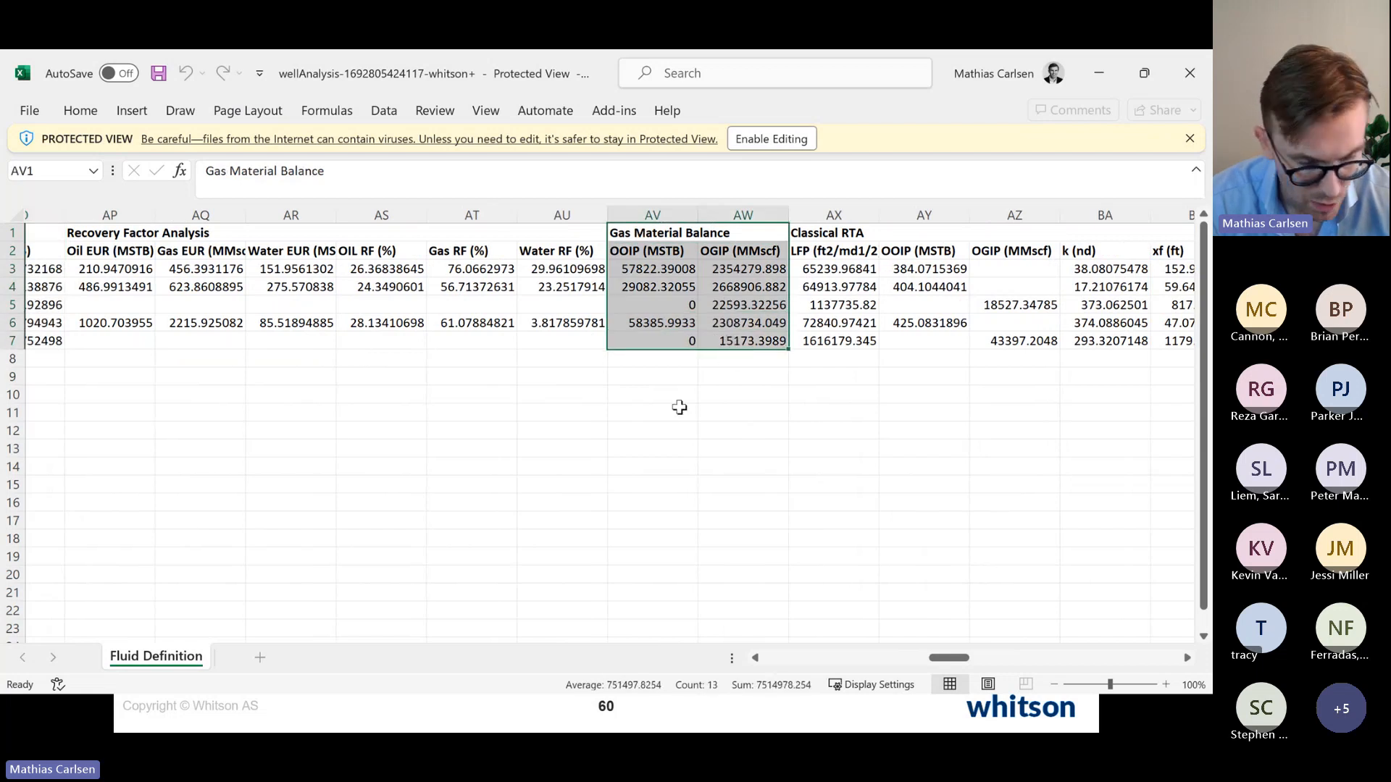
Compare the PHEASANT well's multiphase OGIP with its gas material balance OGIP, and close the workbook
click(733, 323)
scroll(335, 364, left, 3)
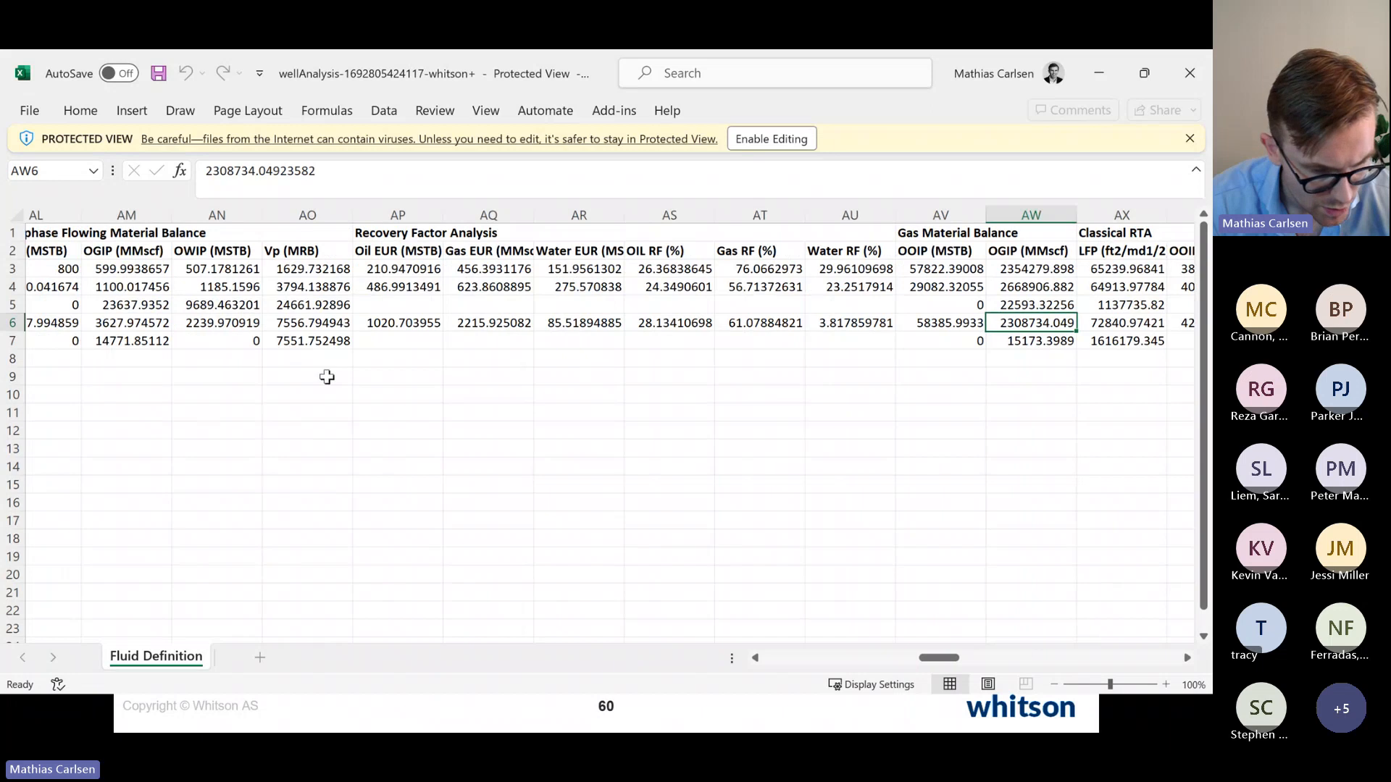
click(151, 304)
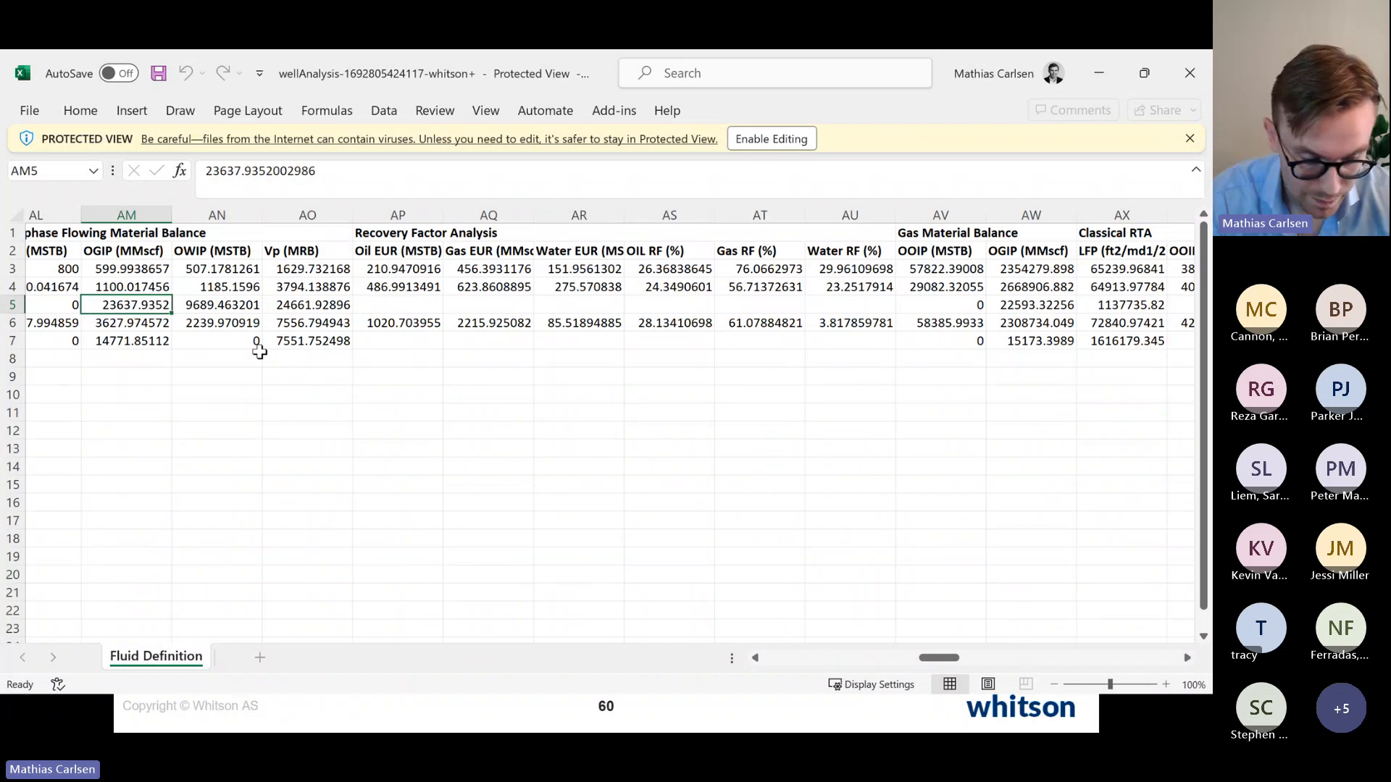
scroll(365, 398, right, 3)
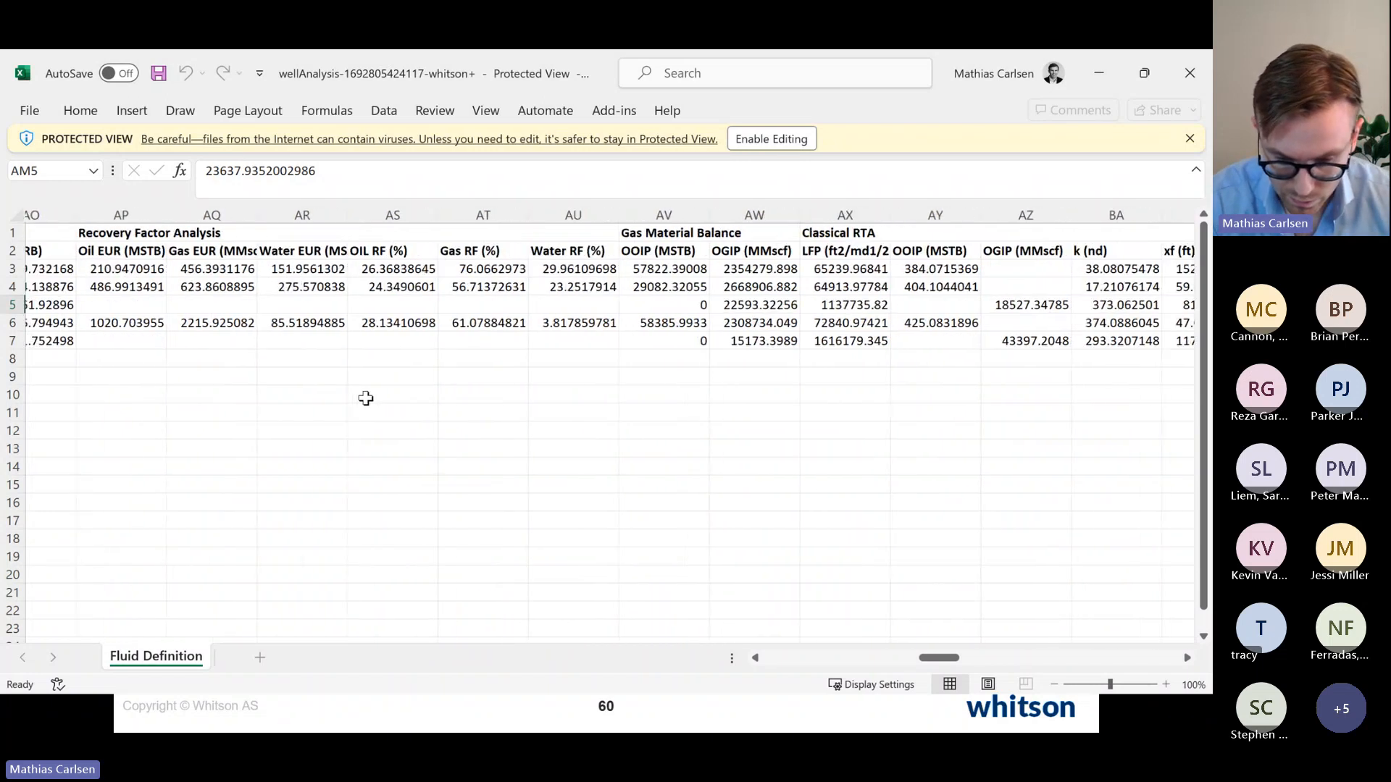
click(1181, 90)
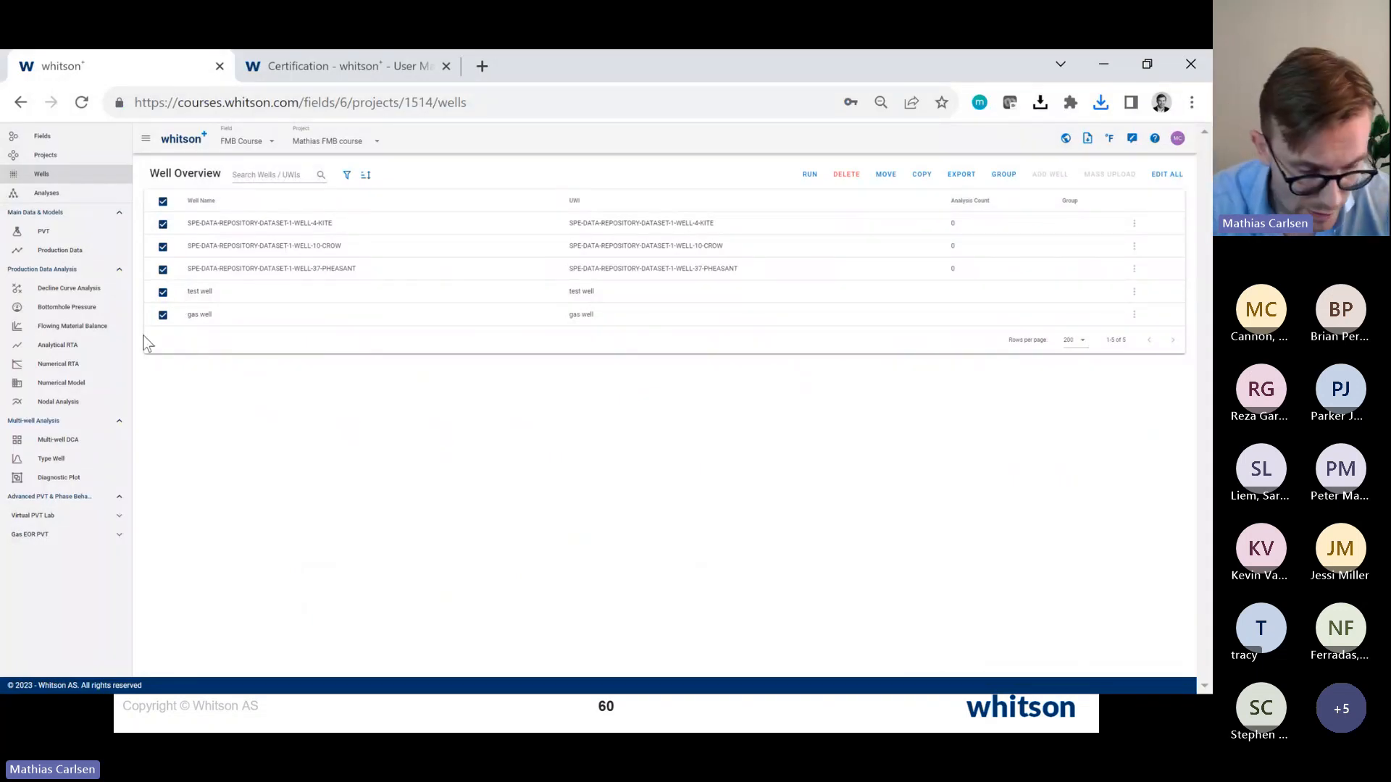
Clear the well selection, switch to the SPE-DATA-REPOSITORY-DATASET-1-WELL-4-KITE well and autofit its classical analytical RTA
click(161, 202)
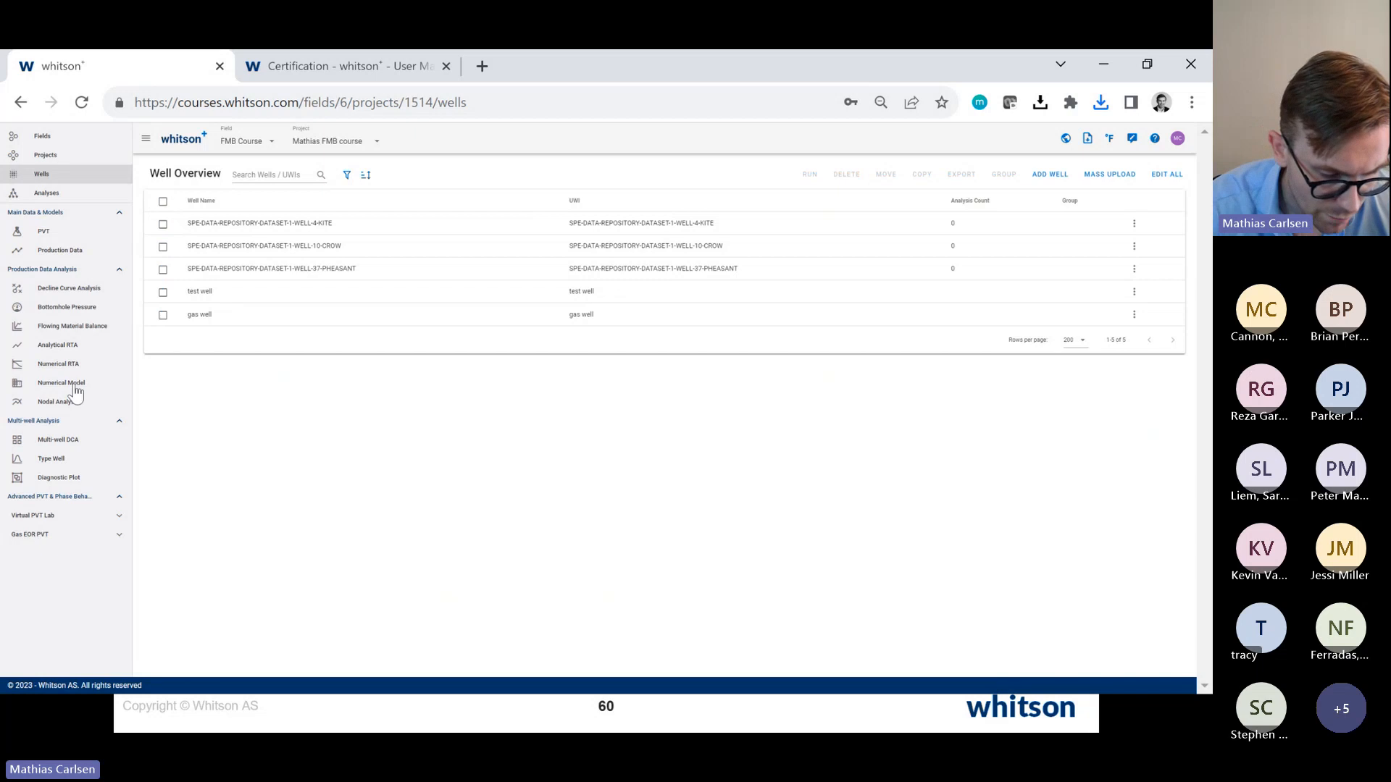
click(119, 340)
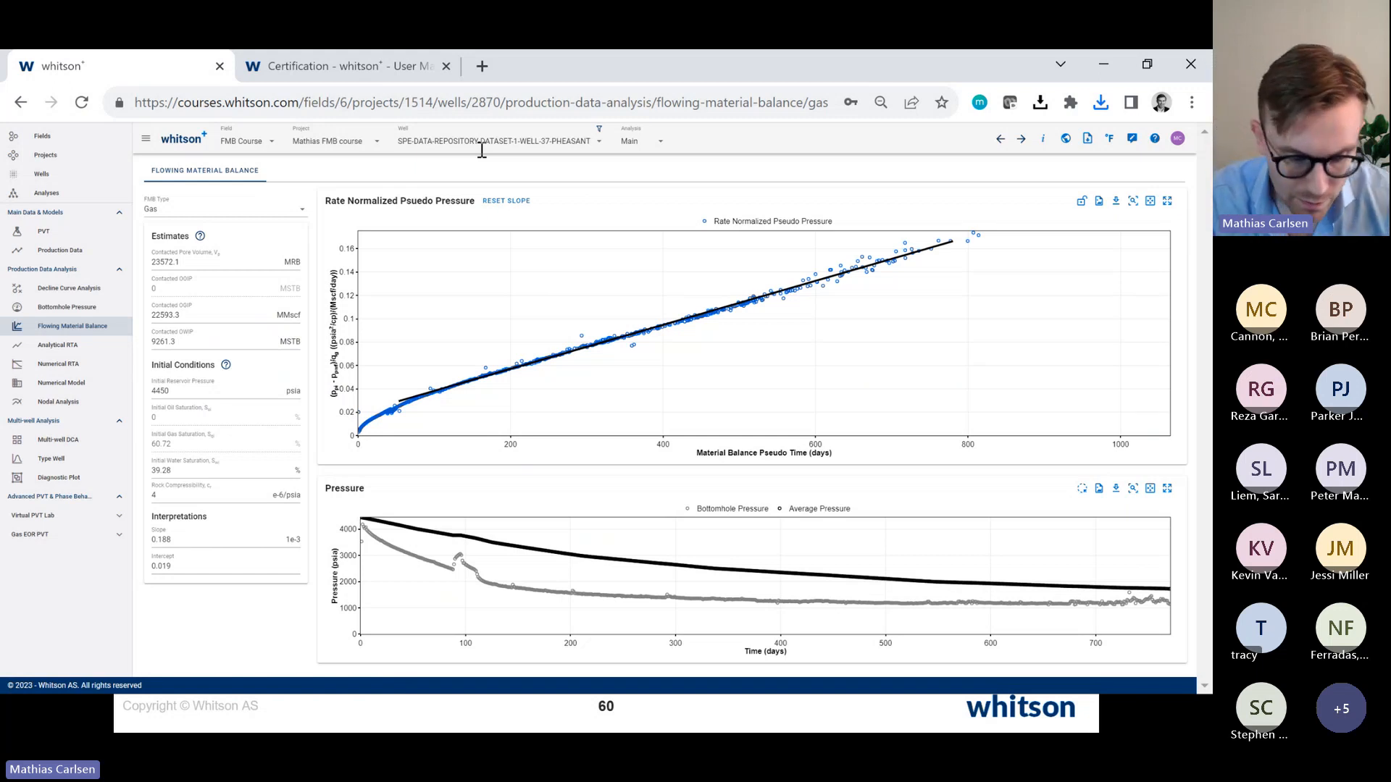
click(472, 146)
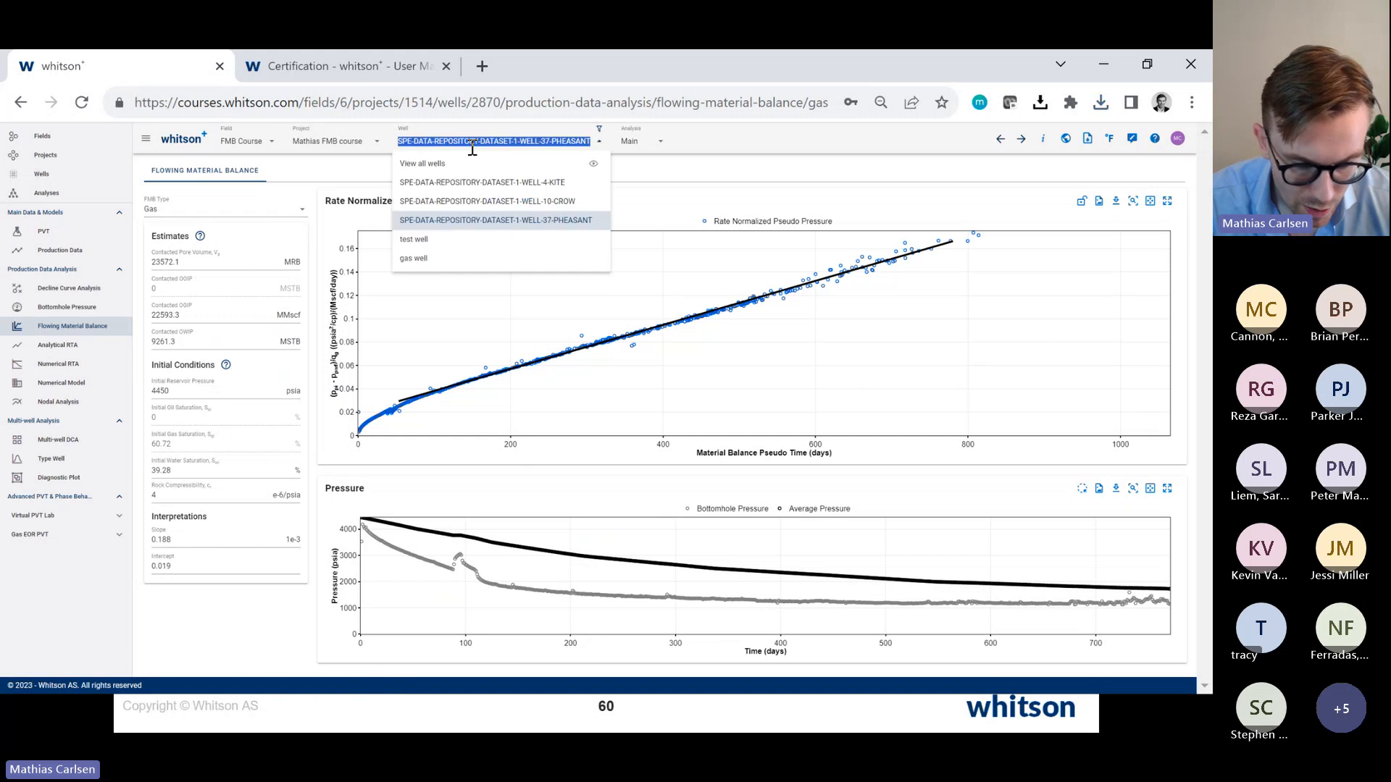
click(465, 187)
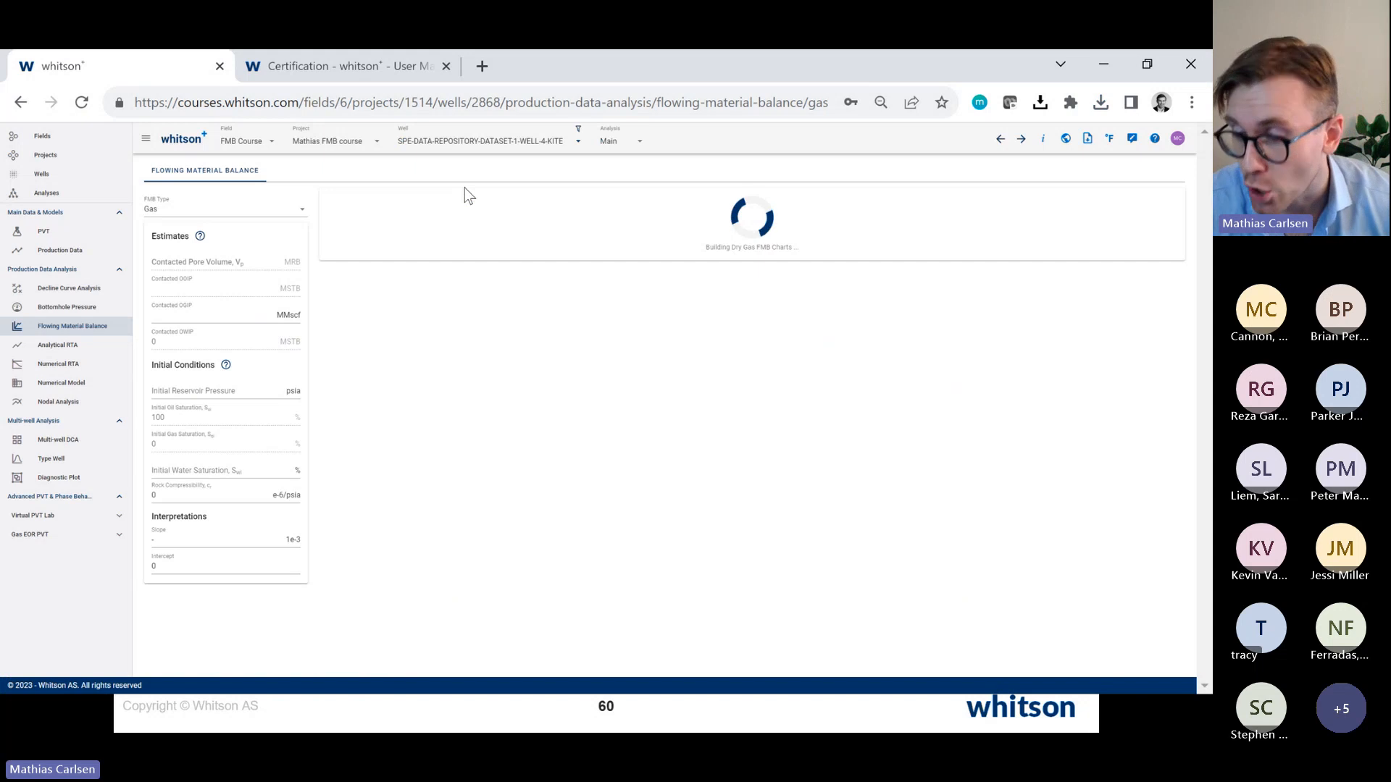
click(54, 346)
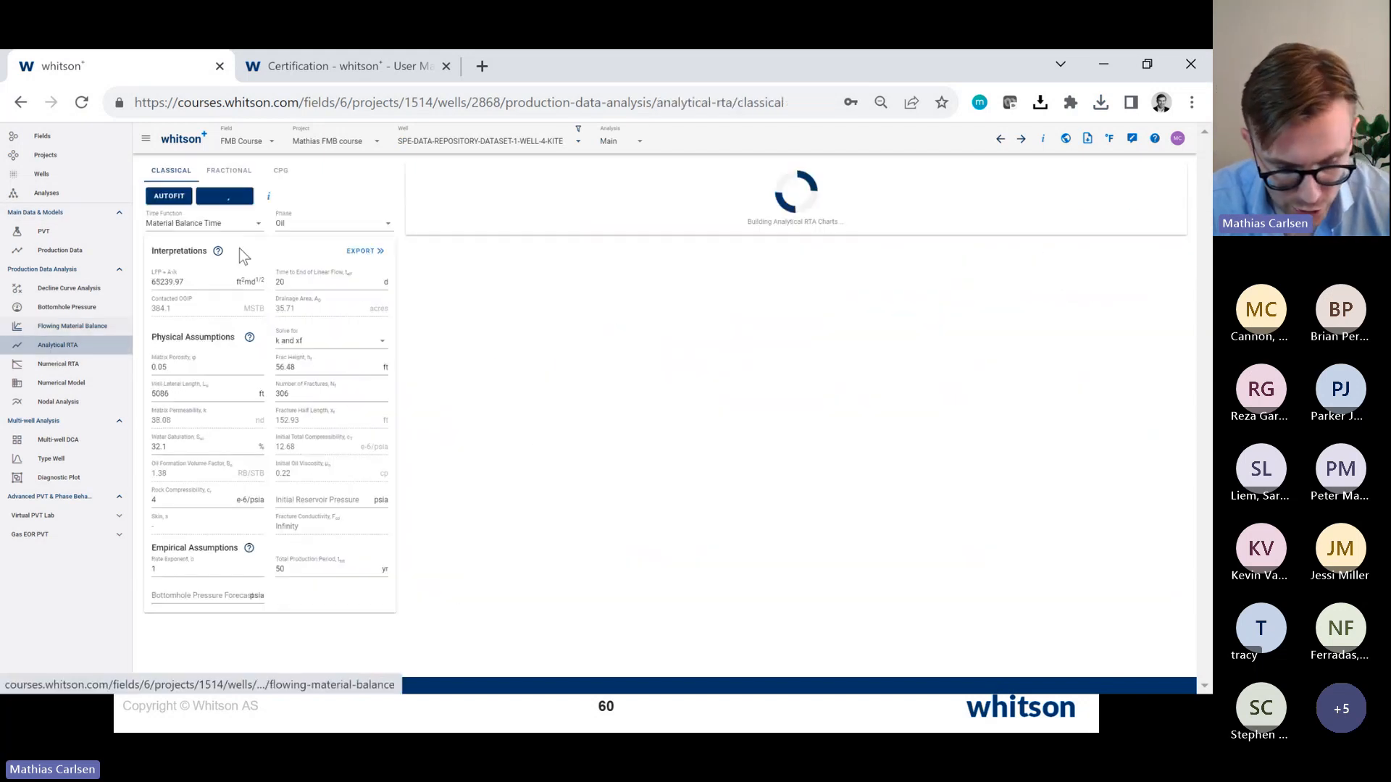
click(183, 201)
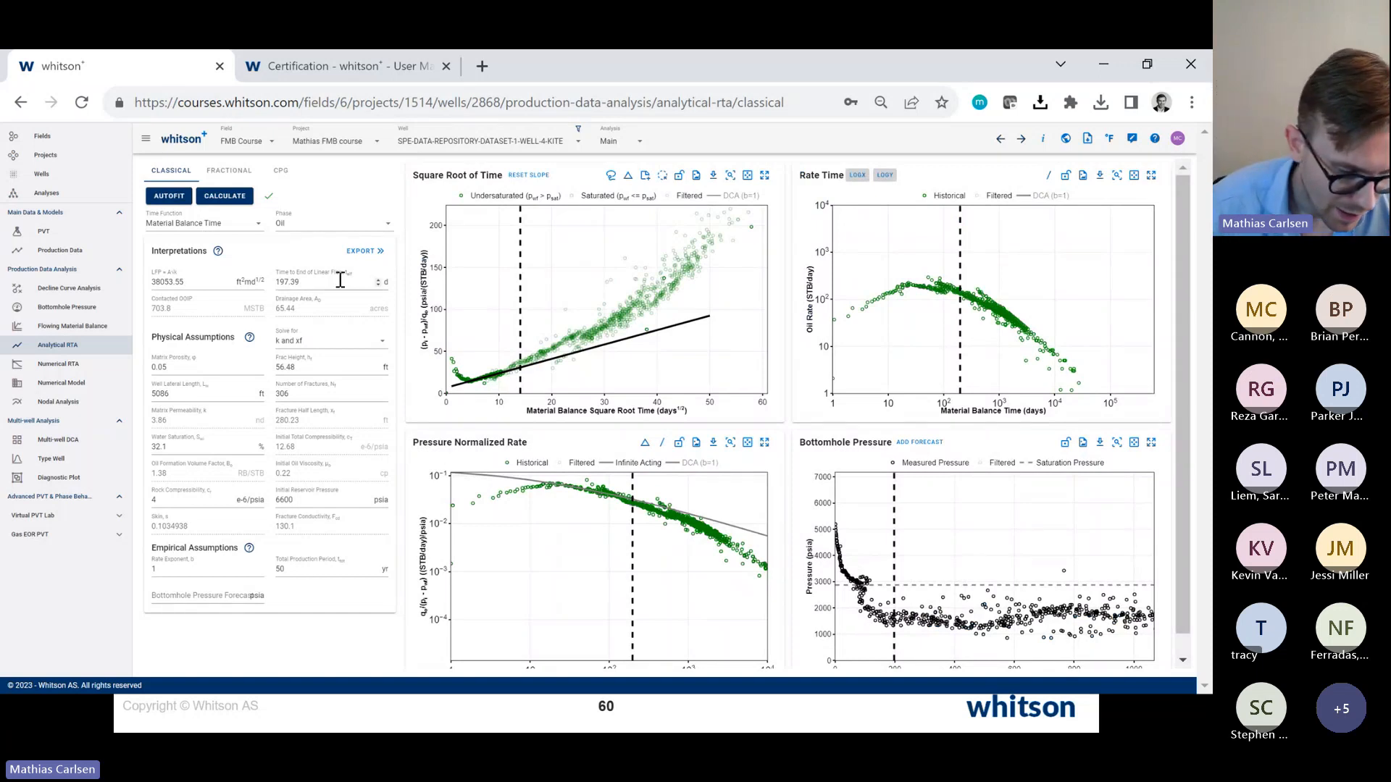
Return to the KITE well's flowing material balance and open its Recovery Factor Analysis
click(113, 330)
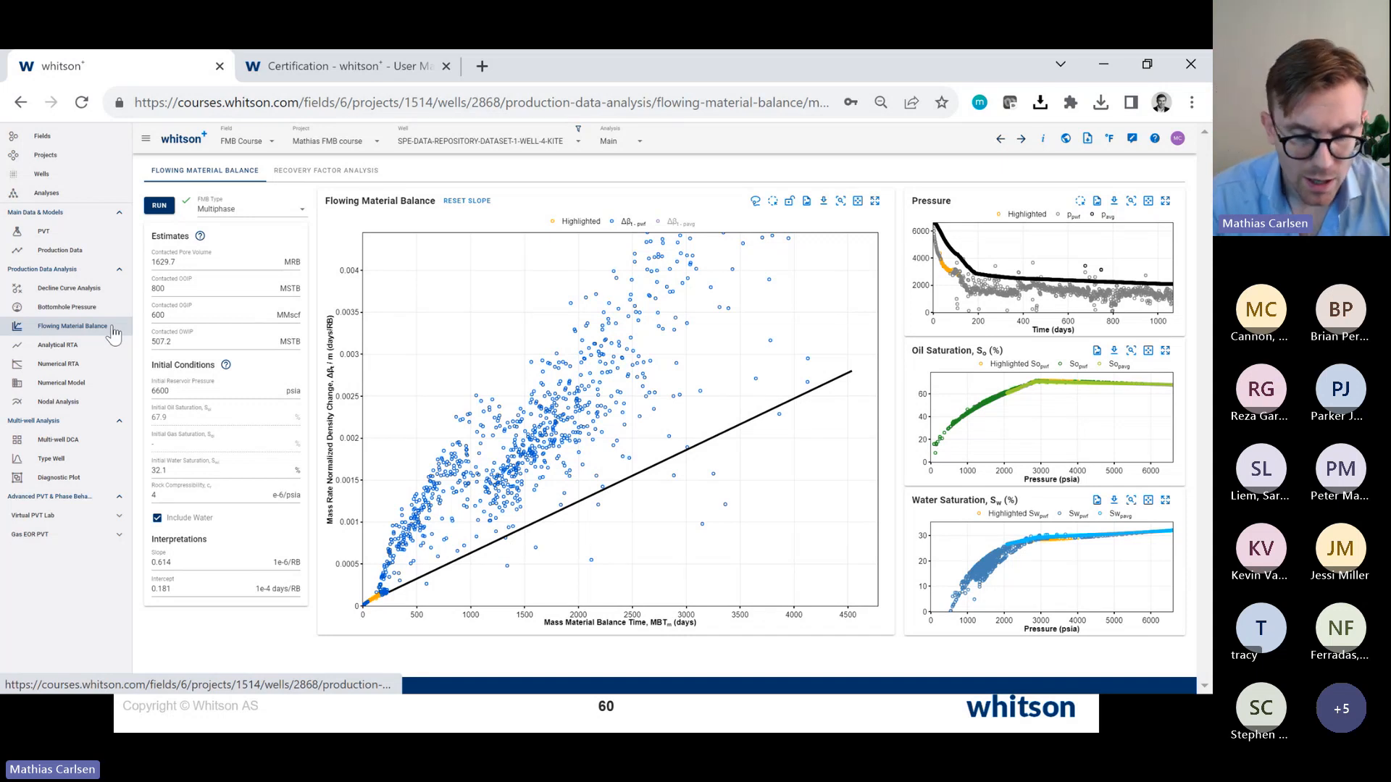
click(296, 172)
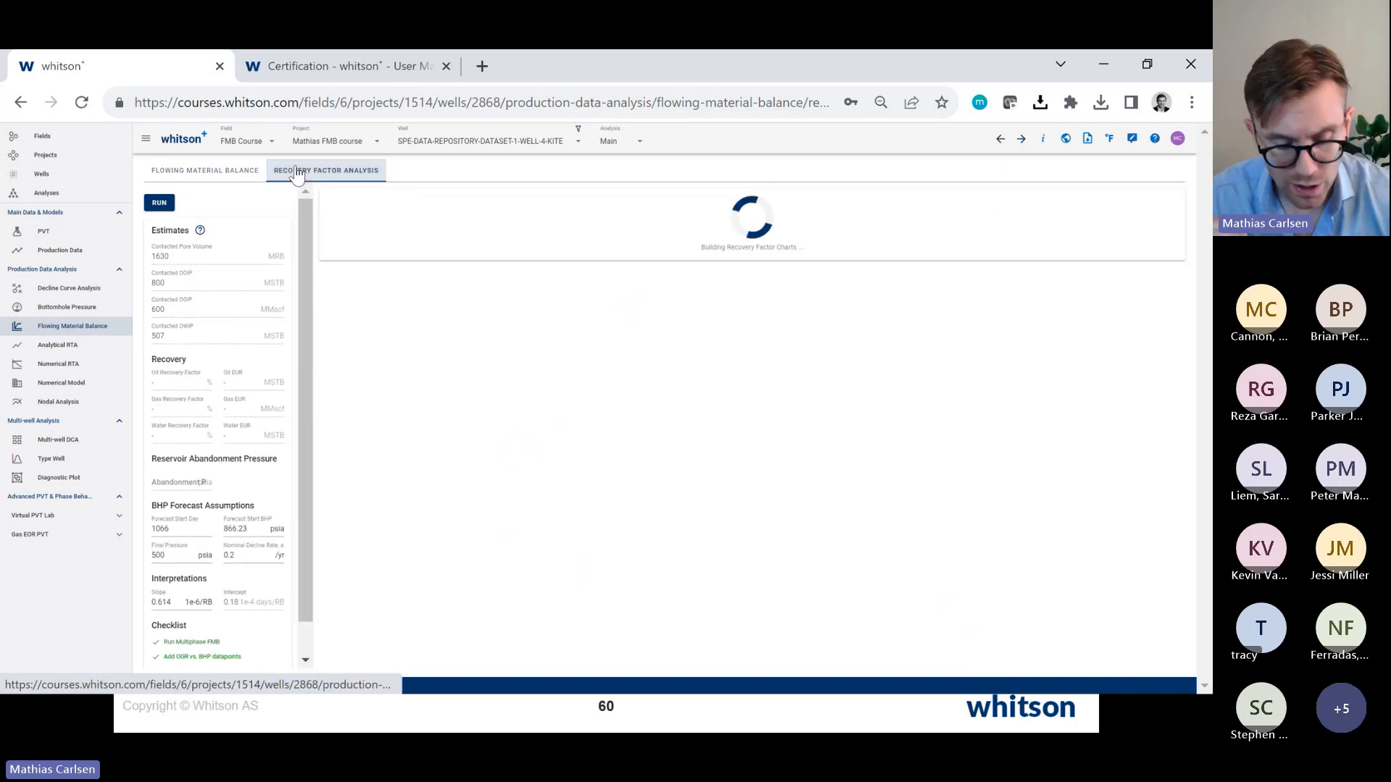